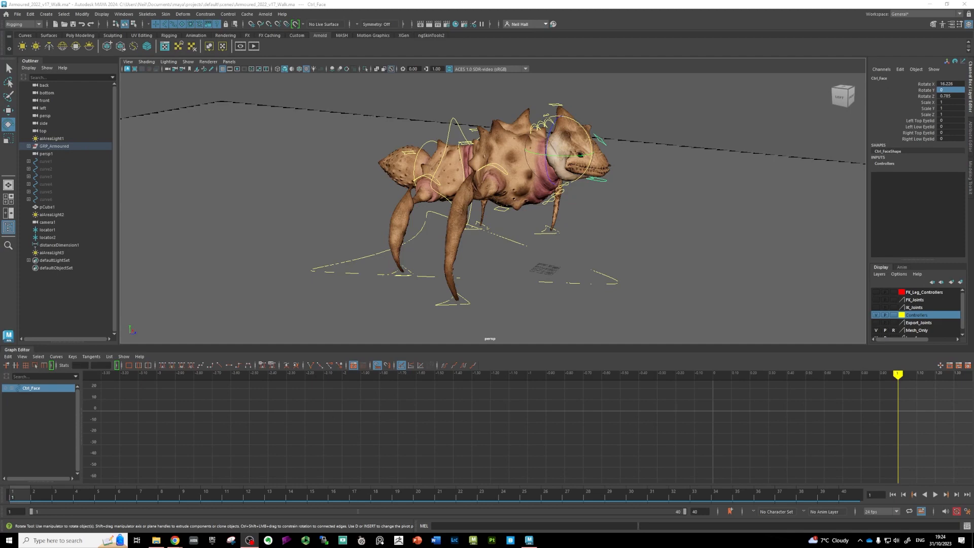
# - Rotate the creature's face control around Z to about 5.6
pyautogui.keyDown('alt'); pyautogui.moveTo(595, 274); pyautogui.dragTo(458, 198); pyautogui.keyUp('alt')
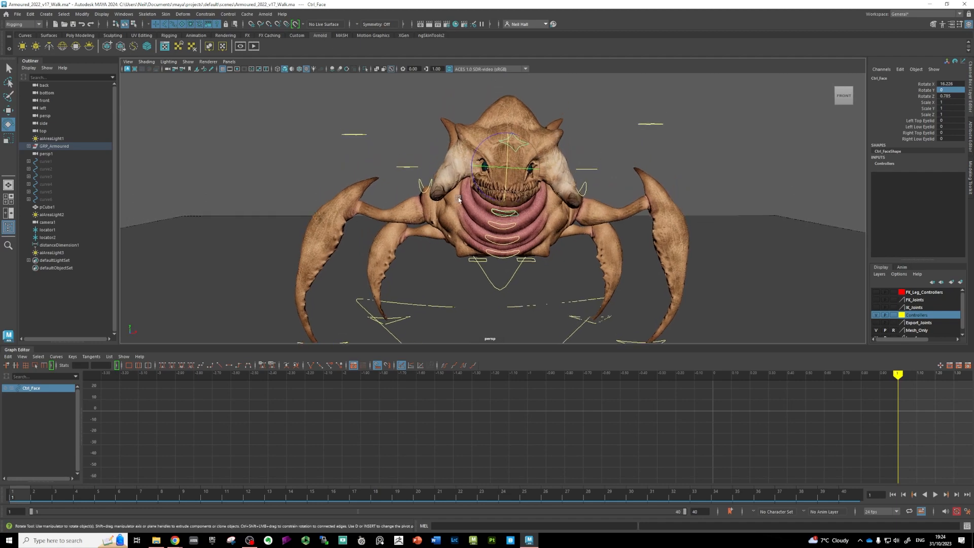
pyautogui.click(473, 182)
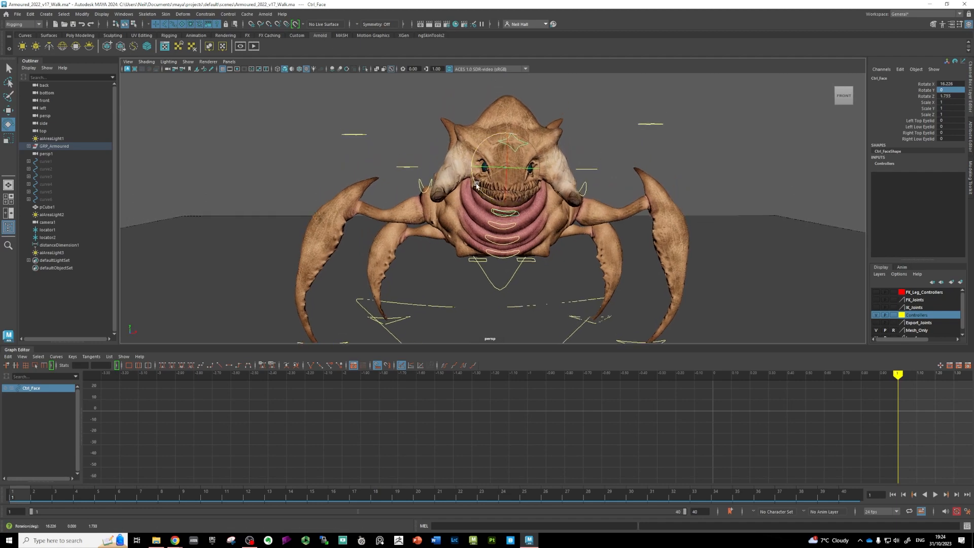
pyautogui.keyDown('alt'); pyautogui.moveTo(476, 187); pyautogui.dragTo(406, 142); pyautogui.keyUp('alt')
# - Select all of the creature's rig controls and delete their stray keys before frame 1
pyautogui.moveTo(301, 113); pyautogui.dragTo(703, 324)
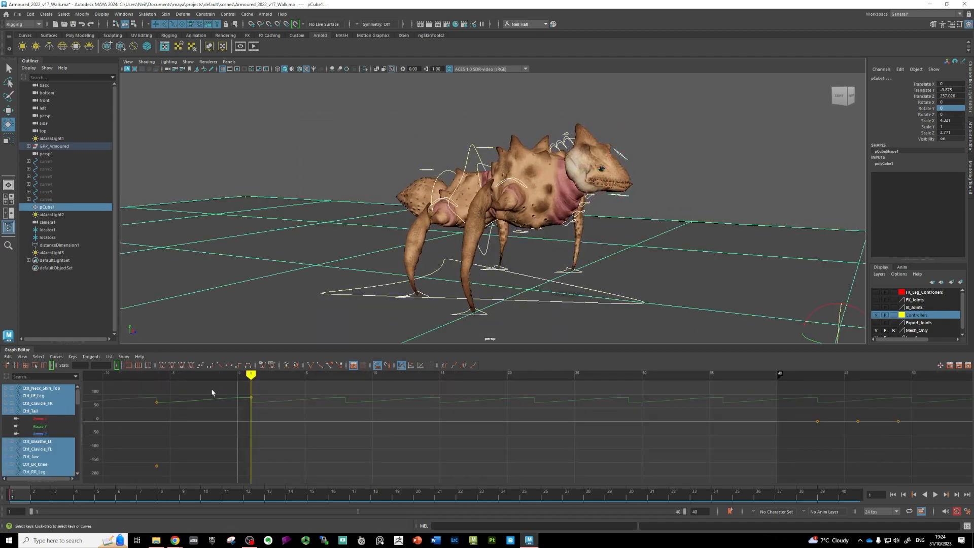
pyautogui.moveTo(148, 390); pyautogui.dragTo(170, 471)
pyautogui.press('Delete')
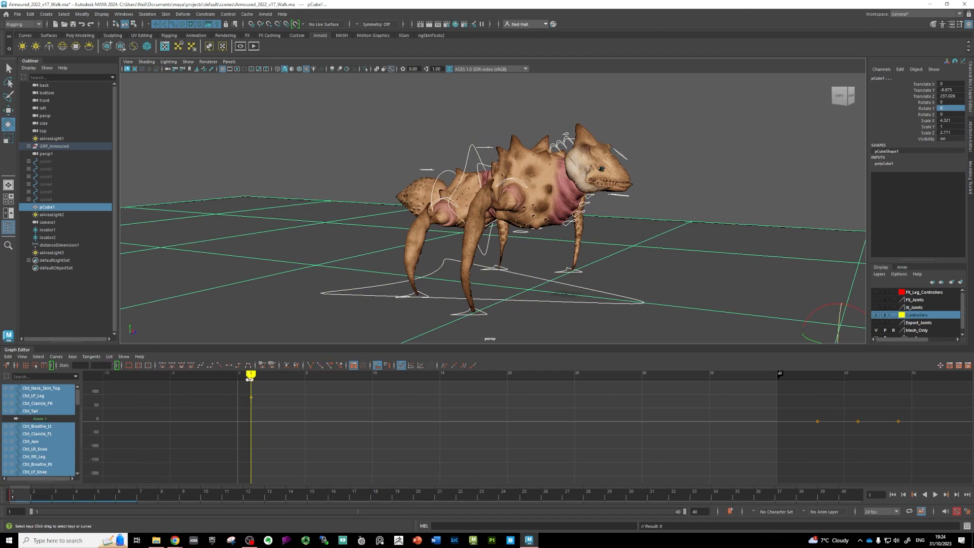
# - Play the animation briefly, return to frame 1 and set a key there on all selected controls
pyautogui.hotkey('alt', 'v')
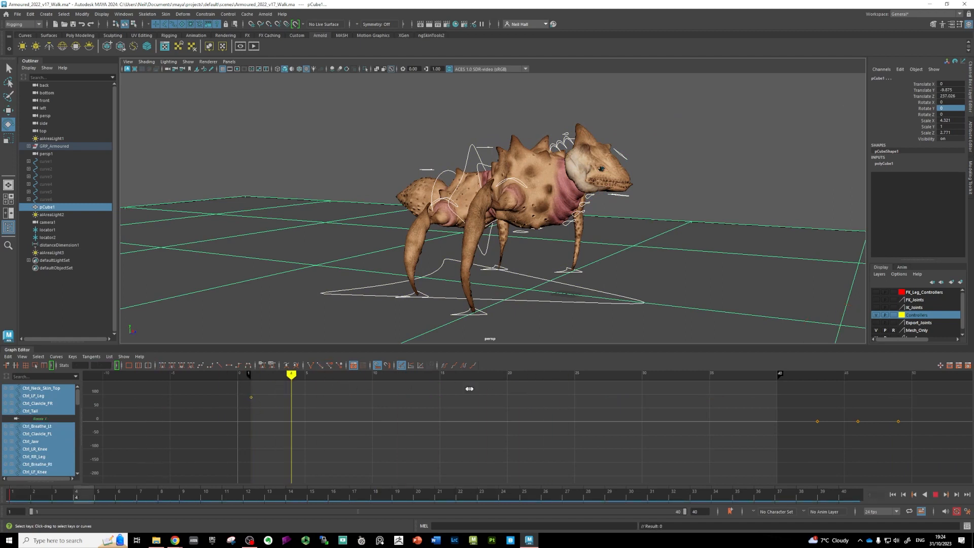
pyautogui.hotkey('alt', 'v')
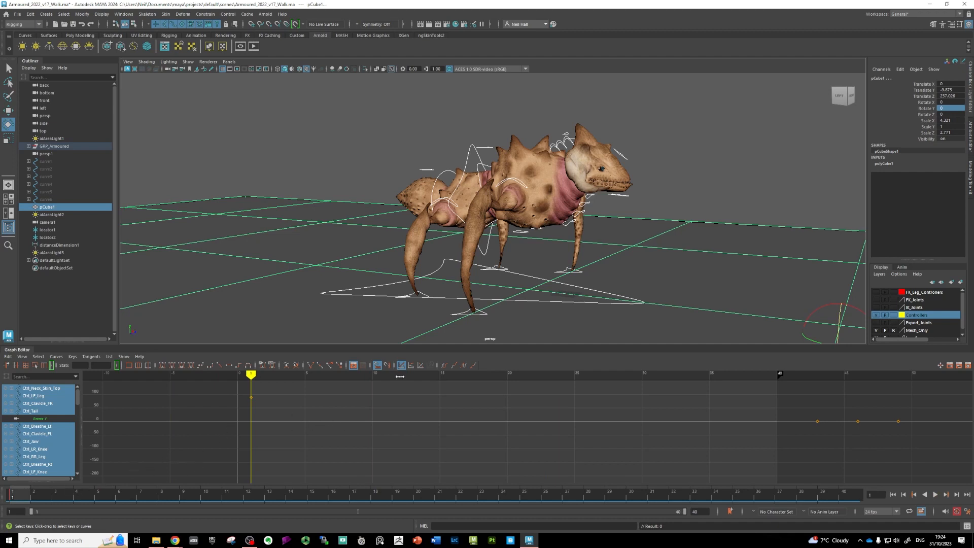
pyautogui.press('s')
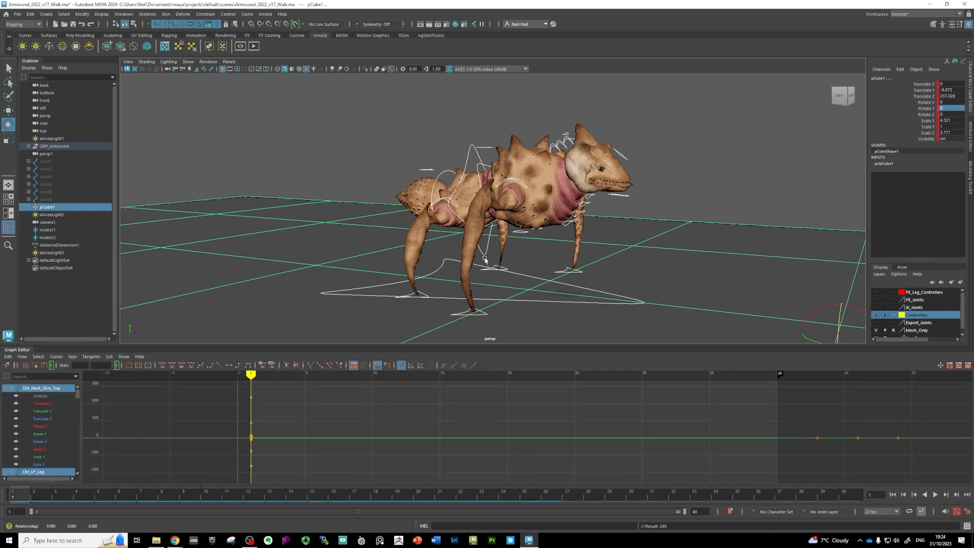
# - Check the frame 1 keys on the right rear knee, hips, MOVE_ALL and neck skin controls one by one
pyautogui.click(456, 140)
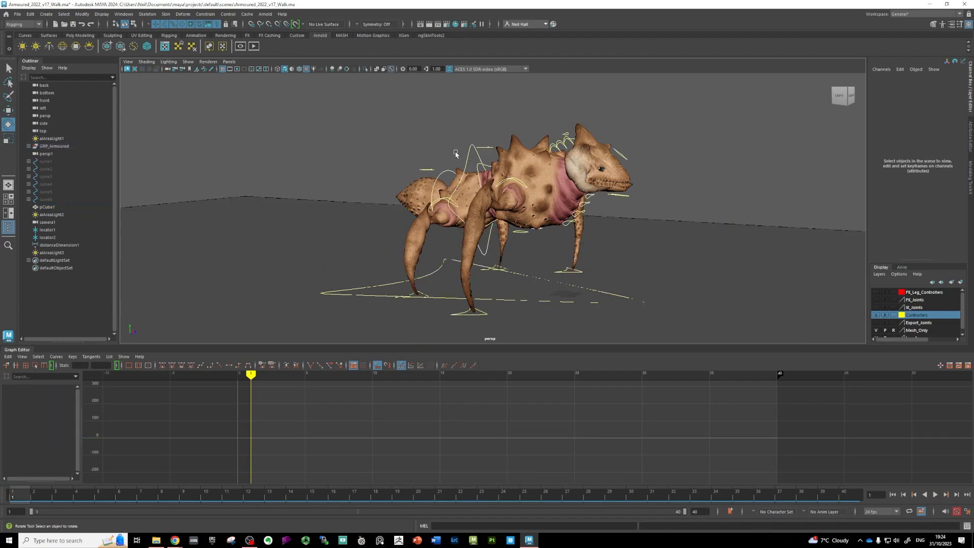
pyautogui.click(468, 161)
pyautogui.keyDown('alt'); pyautogui.moveTo(416, 160); pyautogui.dragTo(471, 171); pyautogui.keyUp('alt')
pyautogui.scroll(5, 471, 171)
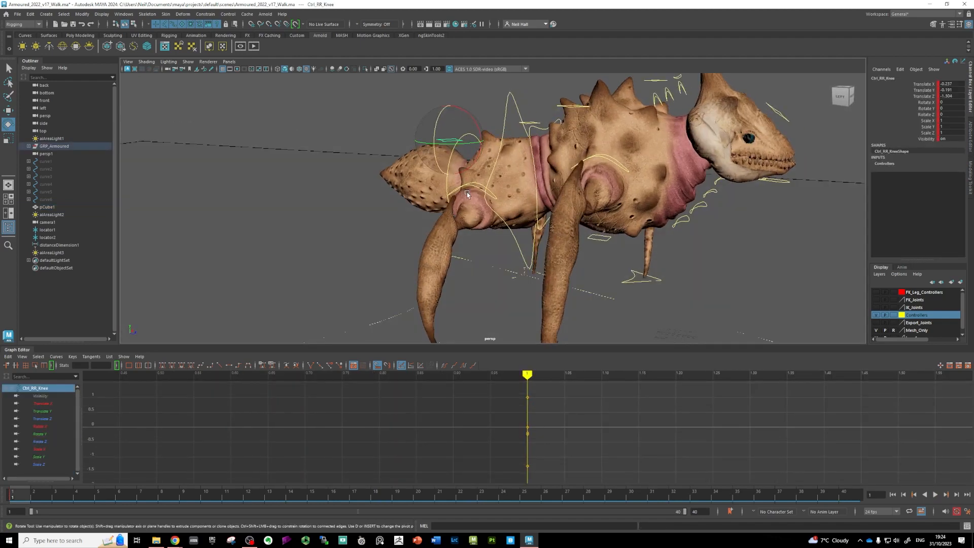
pyautogui.click(470, 189)
pyautogui.click(472, 186)
pyautogui.click(516, 244)
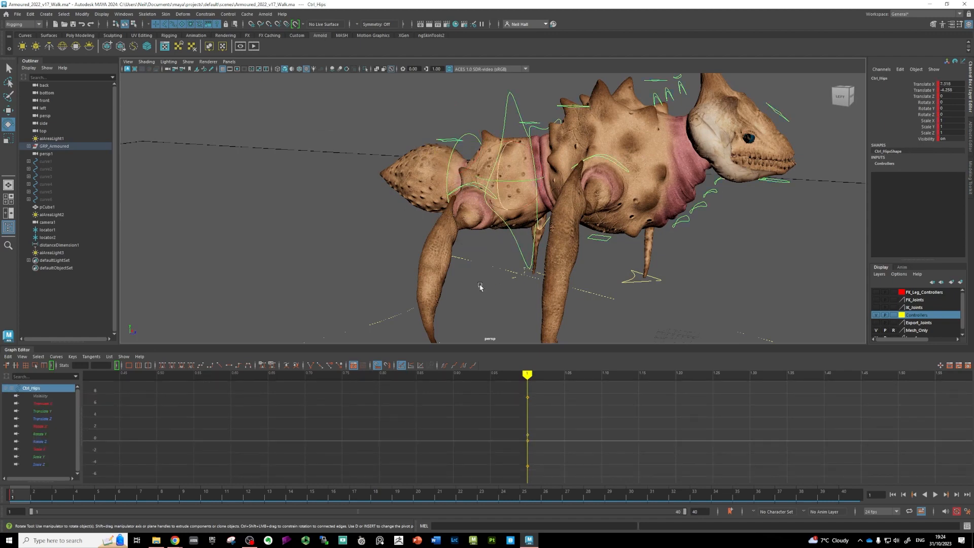
pyautogui.click(400, 315)
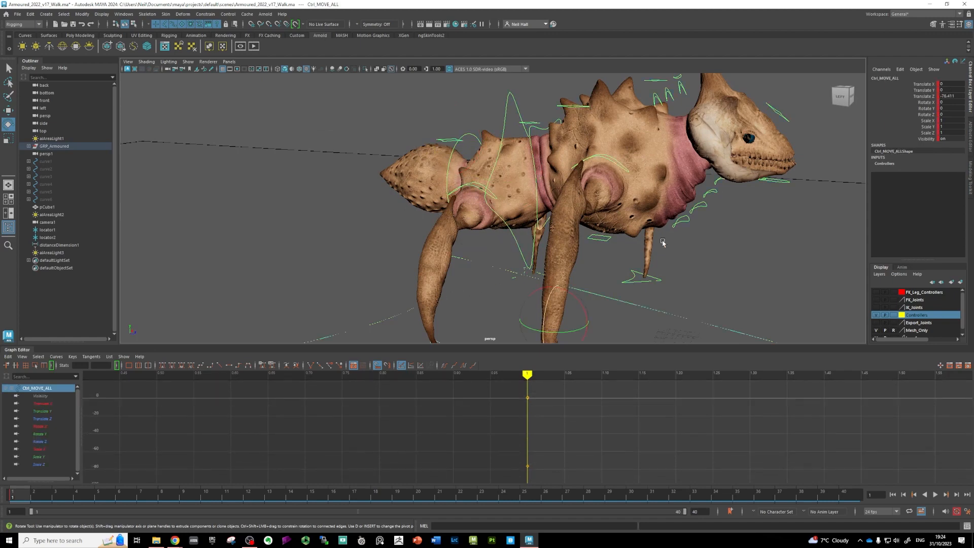
pyautogui.click(674, 223)
pyautogui.keyDown('alt'); pyautogui.moveTo(620, 256); pyautogui.dragTo(611, 233); pyautogui.keyUp('alt')
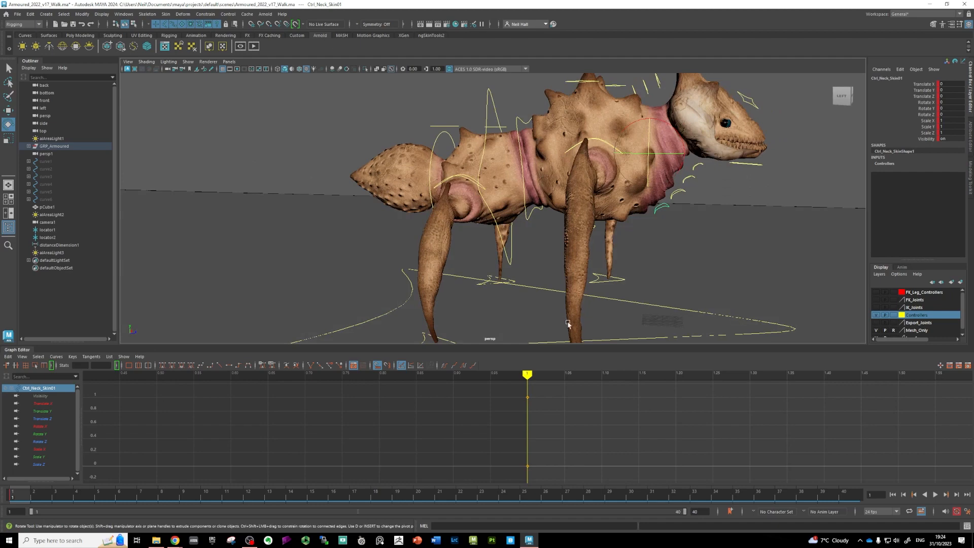
# - Examine the neck skin control's animation curves around frame 1 in the Graph Editor
pyautogui.scroll(-4, 550, 301)
pyautogui.scroll(-1, 550, 301)
pyautogui.keyDown('alt'); pyautogui.moveTo(583, 419); pyautogui.dragTo(239, 424, button='middle'); pyautogui.keyUp('alt')
pyautogui.scroll(-10, 577, 430)
pyautogui.keyDown('alt'); pyautogui.moveTo(602, 425); pyautogui.dragTo(524, 456, button='middle'); pyautogui.keyUp('alt')
pyautogui.scroll(-10, 447, 432)
pyautogui.scroll(10, 528, 438)
pyautogui.scroll(8, 407, 415)
pyautogui.scroll(-8, 524, 456)
pyautogui.keyDown('alt'); pyautogui.moveTo(328, 406); pyautogui.dragTo(370, 446, button='middle'); pyautogui.keyUp('alt')
pyautogui.scroll(3, 393, 427)
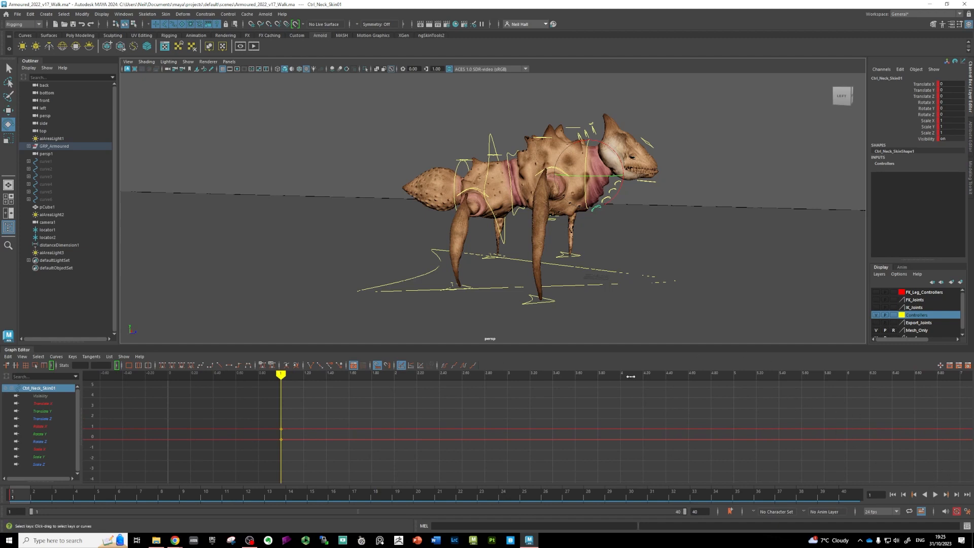
pyautogui.keyDown('alt'); pyautogui.moveTo(434, 257); pyautogui.dragTo(455, 282); pyautogui.keyUp('alt')
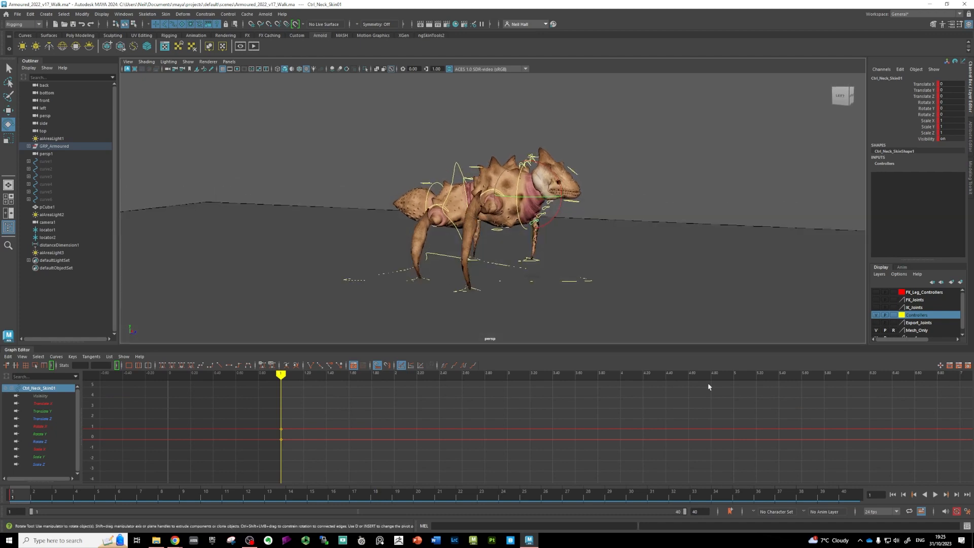
# - Play the animation briefly, go to frame 40 and set a key on the neck skin control
pyautogui.click(936, 495)
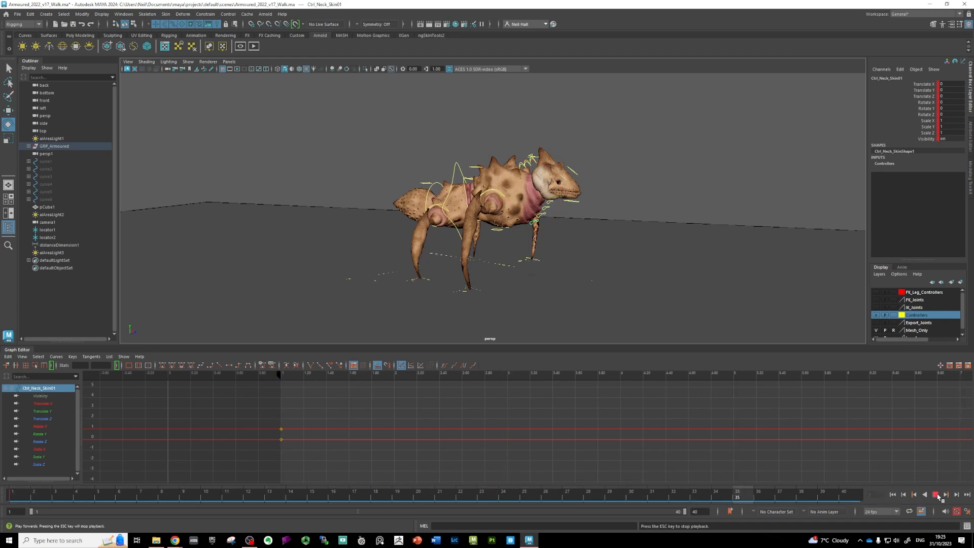
pyautogui.click(937, 495)
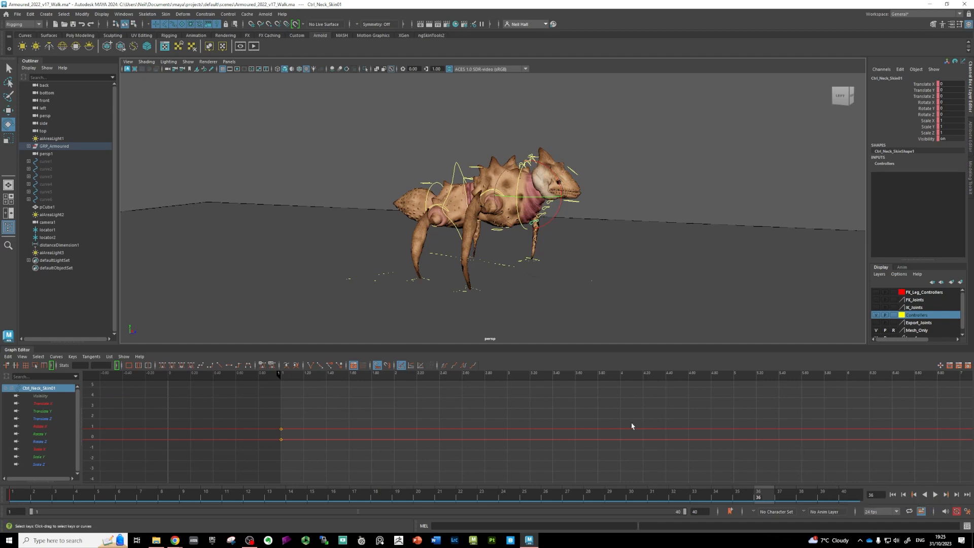
pyautogui.click(845, 499)
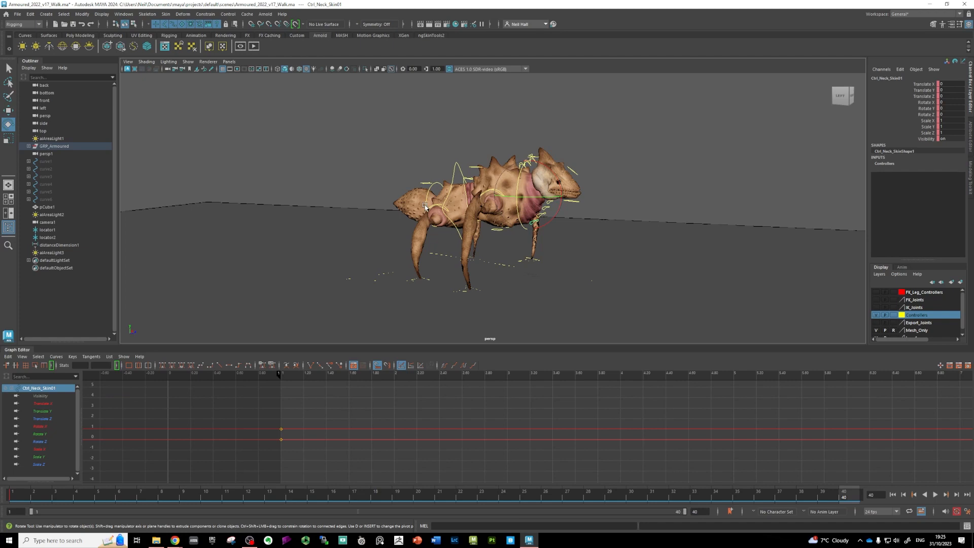
pyautogui.press('s')
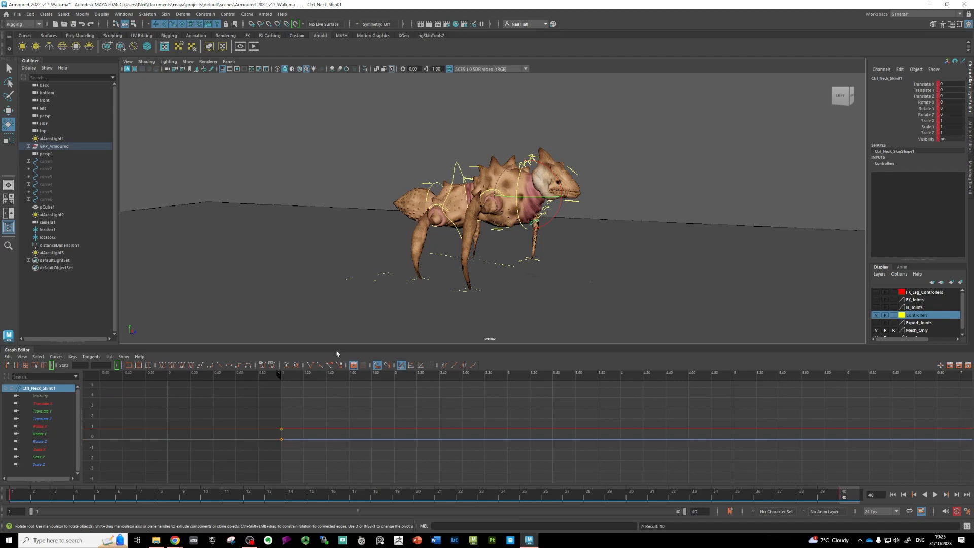
# - Set keys at frame 40 on the MOVE_ALL control and on the left front leg control
pyautogui.click(504, 260)
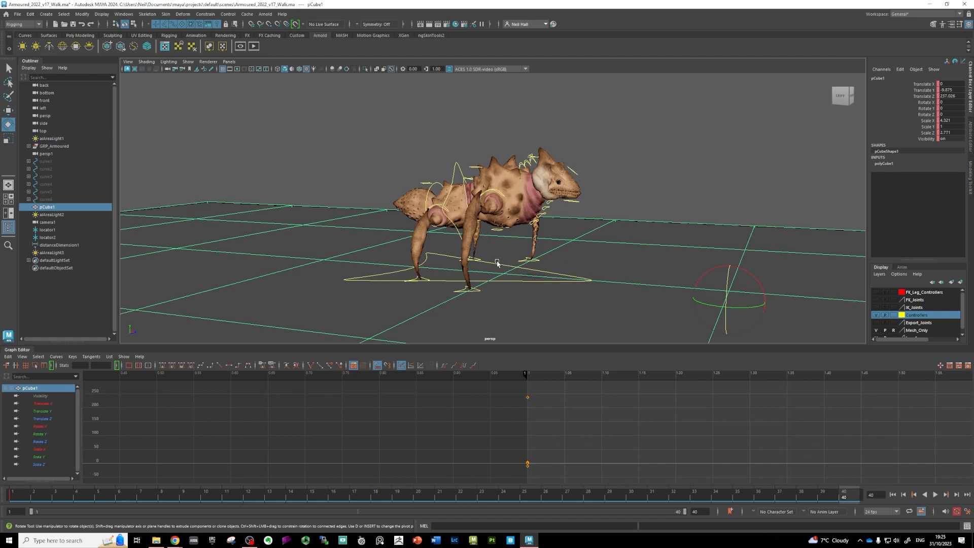
pyautogui.click(494, 263)
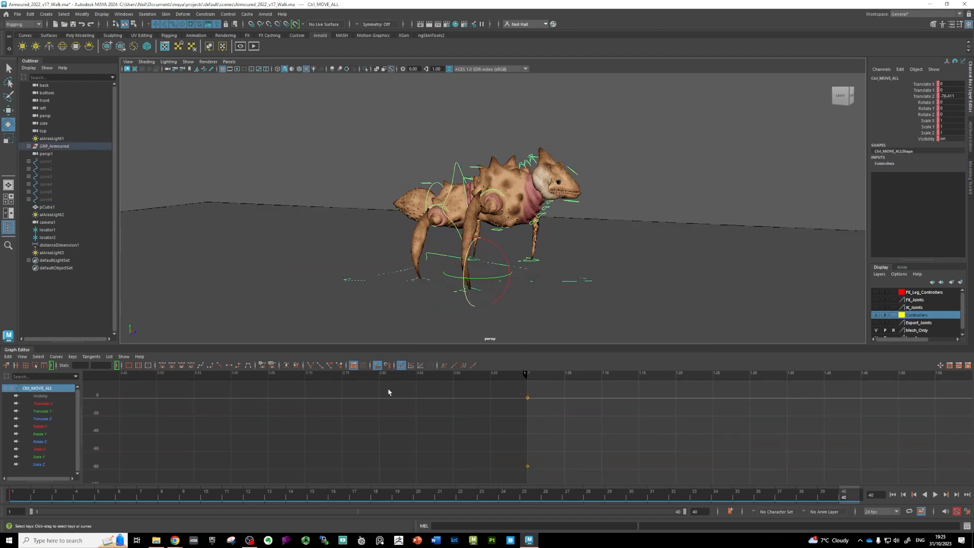
pyautogui.keyDown('alt'); pyautogui.moveTo(553, 214); pyautogui.dragTo(508, 215); pyautogui.keyUp('alt')
pyautogui.scroll(4, 509, 233)
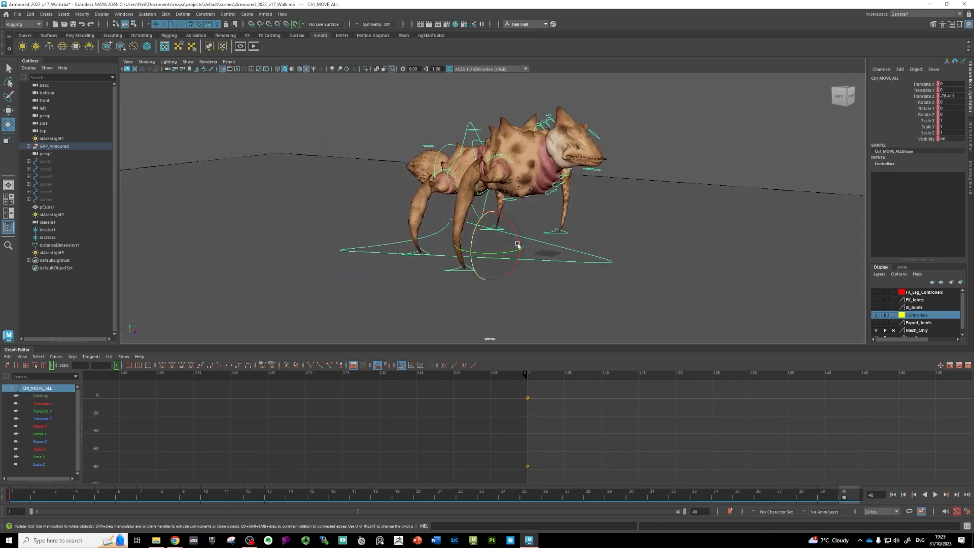
pyautogui.press('s')
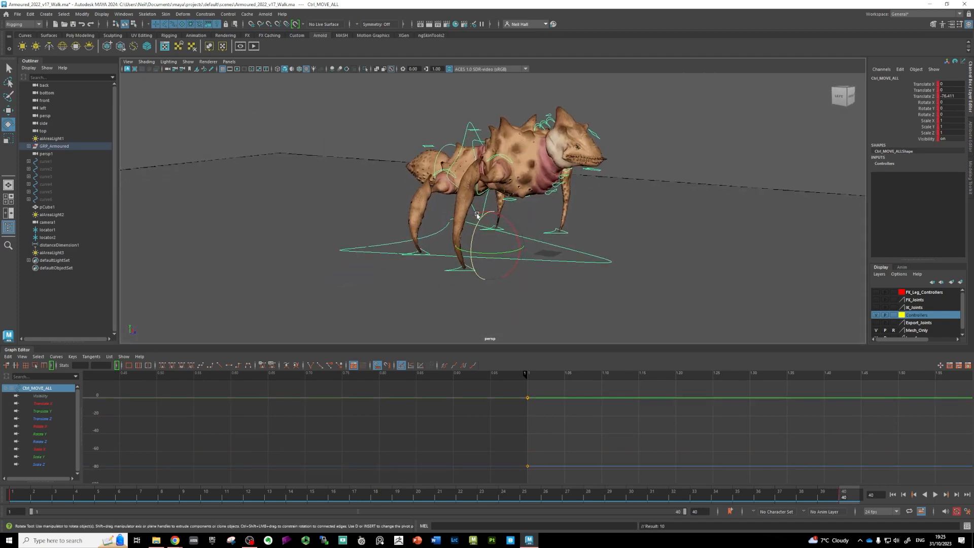
pyautogui.click(545, 235)
pyautogui.press('s')
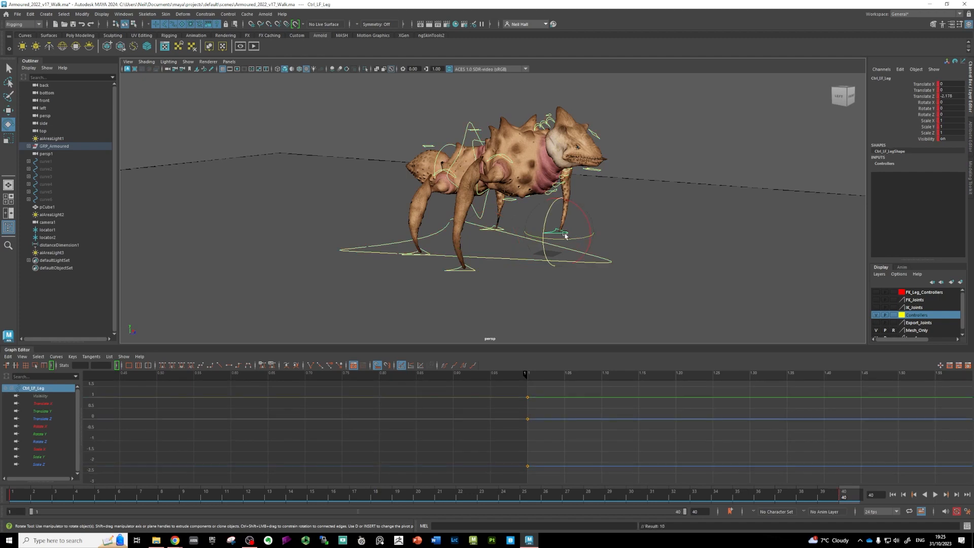
# - Select all rig controls, copy their keys at frame 1 and paste them at frame 40 in the Graph Editor
pyautogui.click(598, 145)
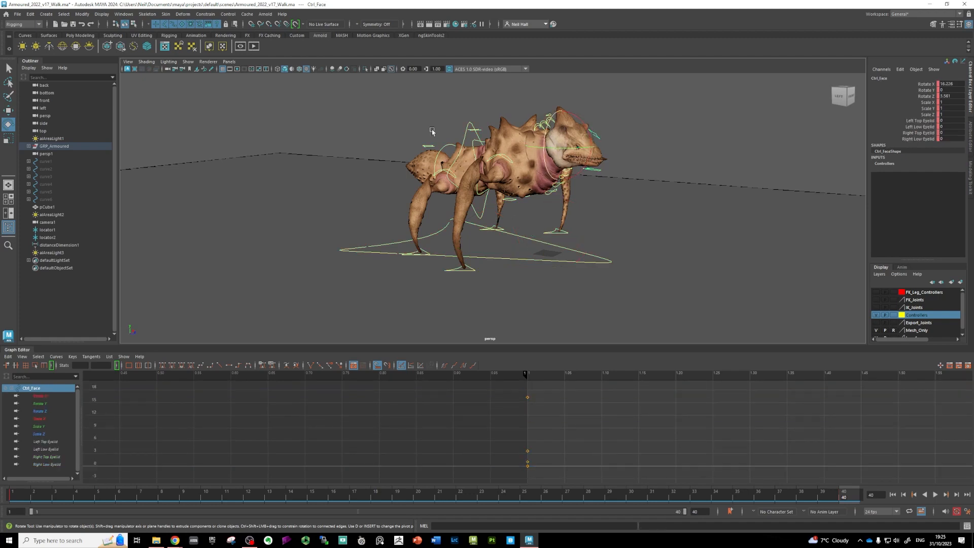
pyautogui.moveTo(323, 101); pyautogui.dragTo(658, 288)
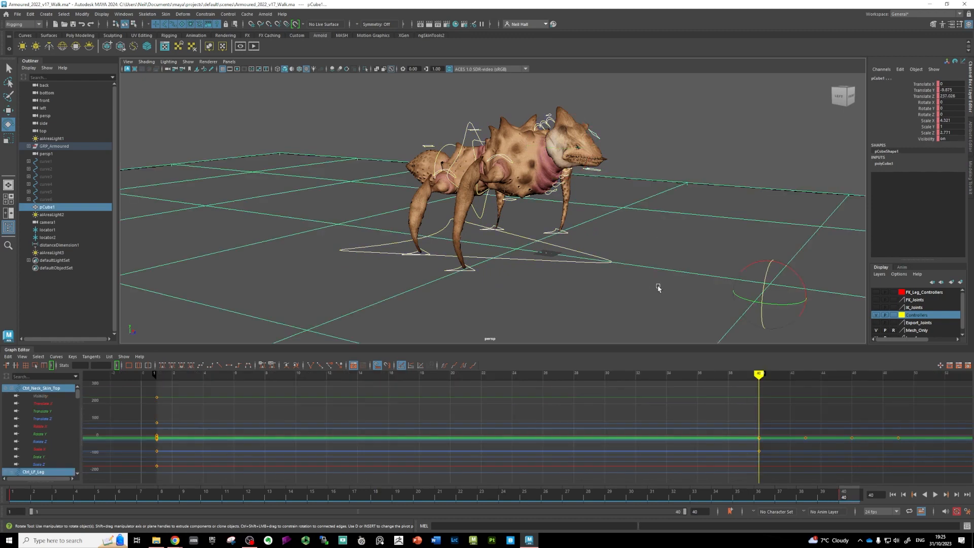
pyautogui.scroll(-6, 440, 434)
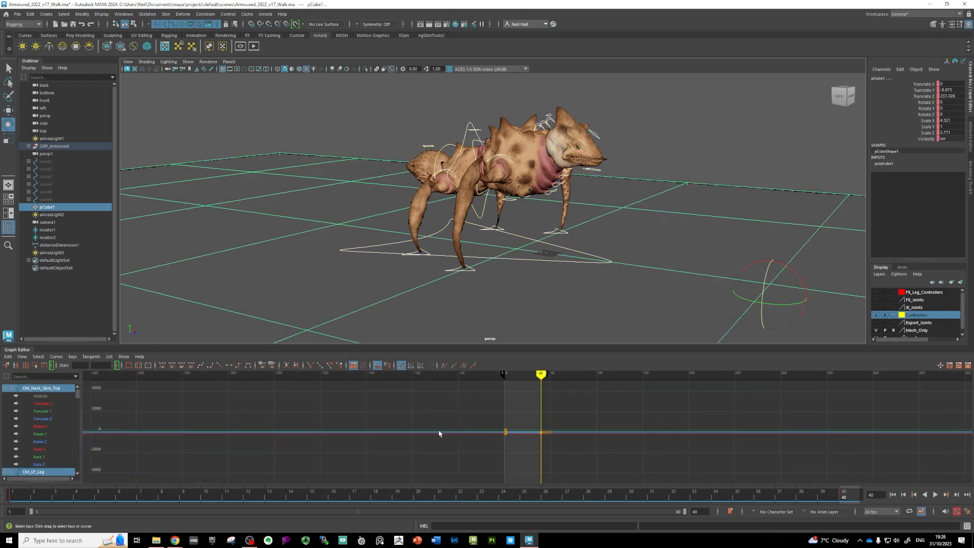
pyautogui.scroll(3, 477, 434)
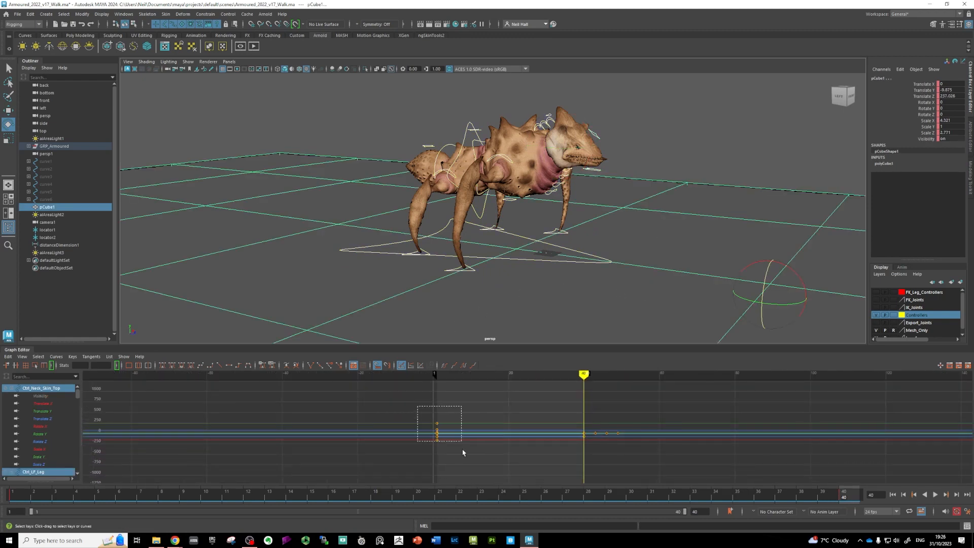
pyautogui.moveTo(462, 452); pyautogui.dragTo(462, 450)
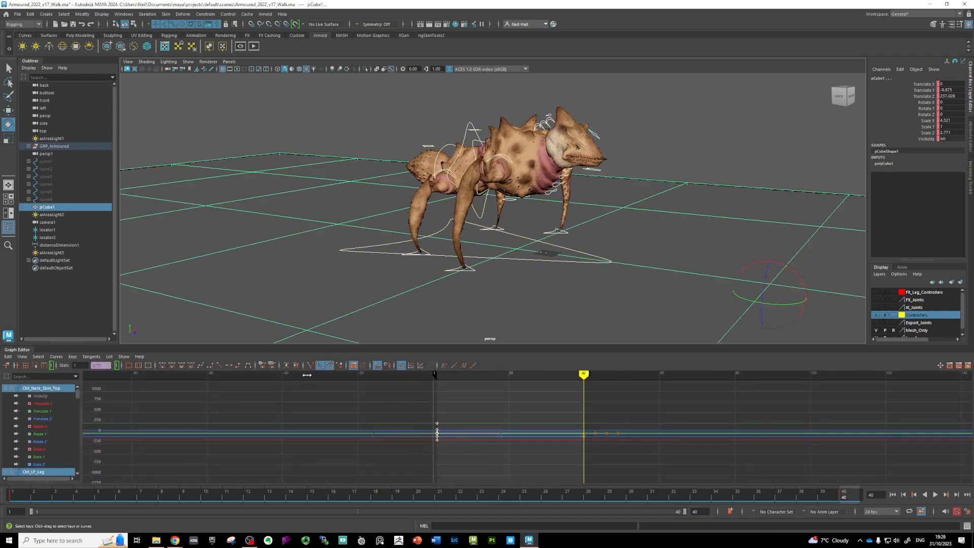
pyautogui.click(7, 357)
pyautogui.click(18, 394)
pyautogui.click(8, 357)
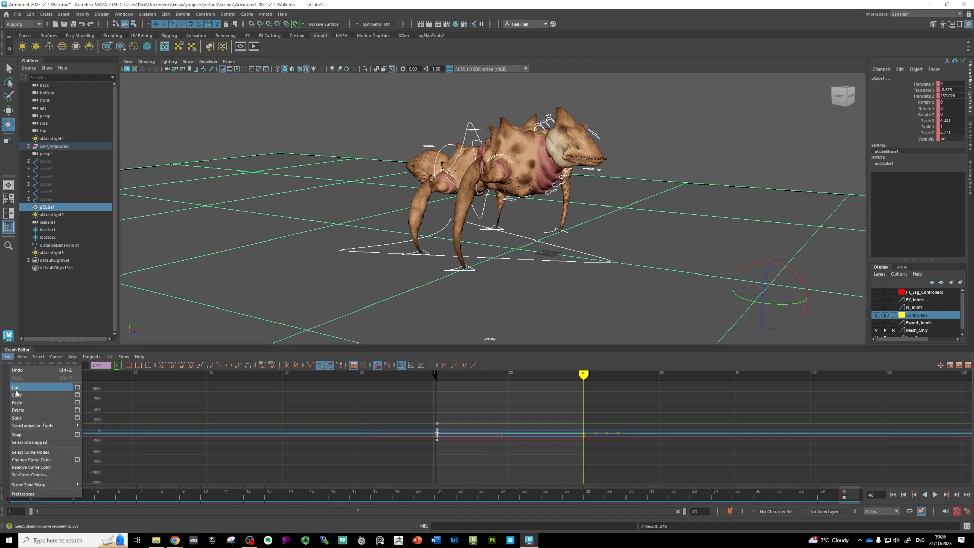
pyautogui.click(17, 402)
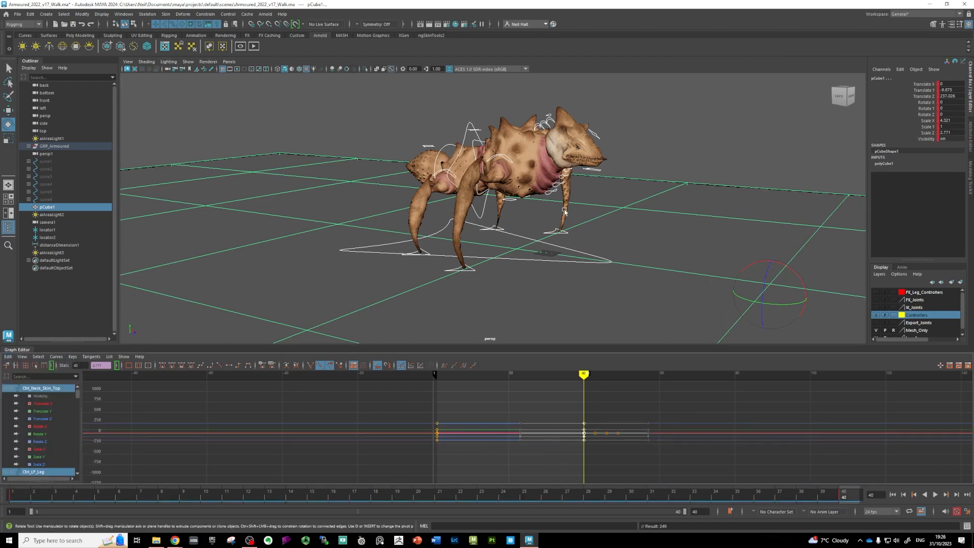
# - Check the curves of the hips control, the ground cube and the right front leg control for matching start and end keys
pyautogui.click(476, 242)
pyautogui.click(482, 217)
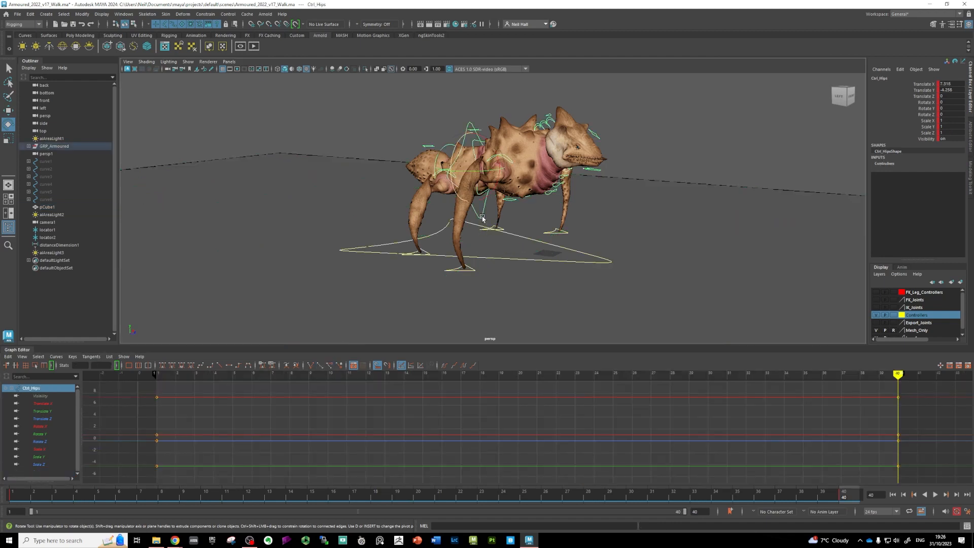
pyautogui.click(553, 234)
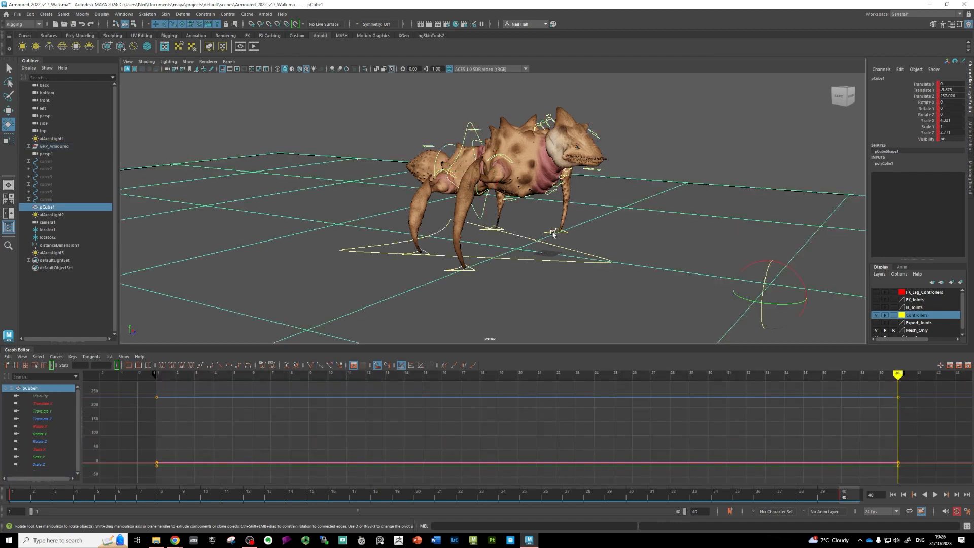
pyautogui.click(472, 270)
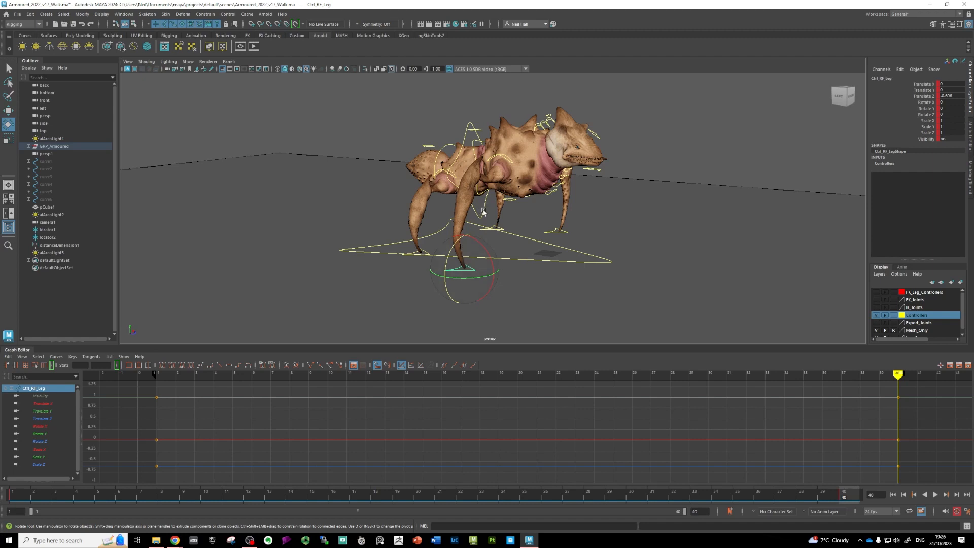
# - Play the animation from frame 1 while viewing the creature from the side
pyautogui.keyDown('alt'); pyautogui.moveTo(454, 235); pyautogui.dragTo(426, 285); pyautogui.keyUp('alt')
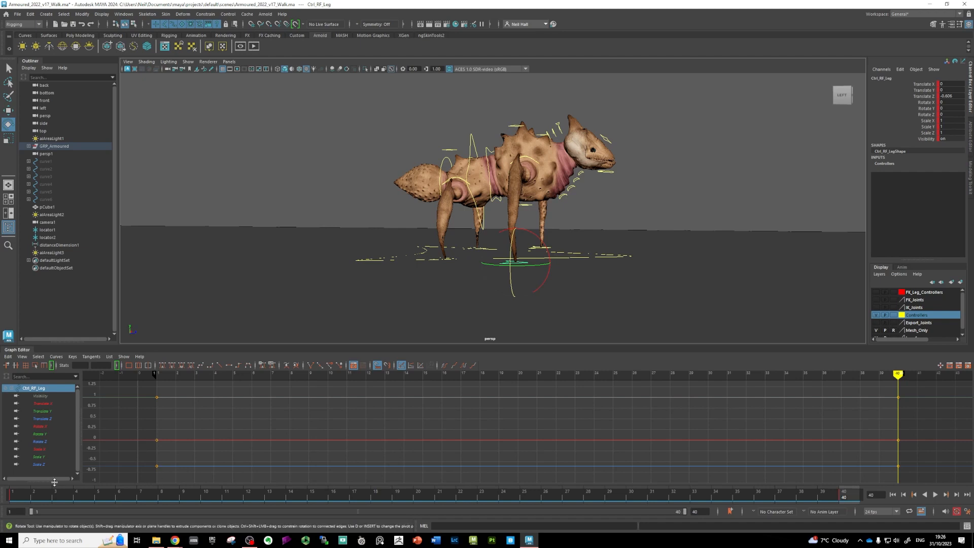
pyautogui.click(24, 496)
pyautogui.hotkey('alt', 'v')
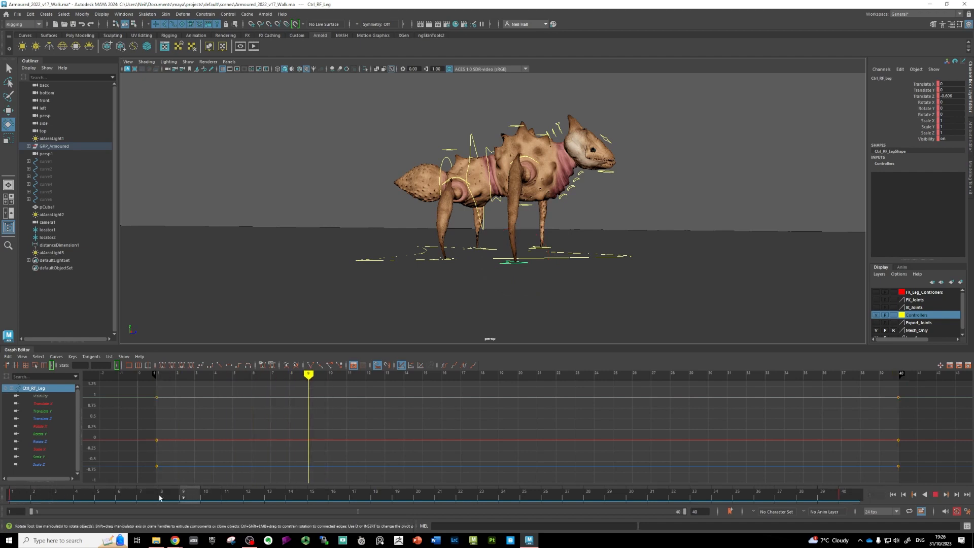
# - Stop playback and pose the hips control at frame 10, lowered, pulled back and tilted on Rotate X
pyautogui.hotkey('alt', 'v')
pyautogui.keyDown('alt'); pyautogui.moveTo(403, 269); pyautogui.dragTo(478, 234); pyautogui.keyUp('alt')
pyautogui.click(457, 152)
pyautogui.scroll(3, 462, 175)
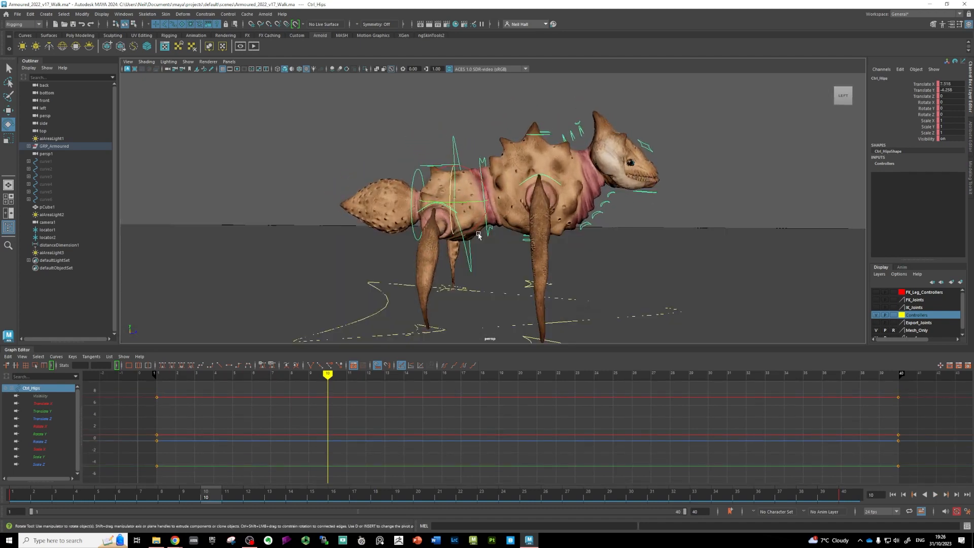
pyautogui.press('w')
pyautogui.moveTo(479, 174); pyautogui.dragTo(431, 208)
pyautogui.press('e')
# - Rotate the torso control at frame 10 to a Rotate X of about 11.6
pyautogui.click(430, 209)
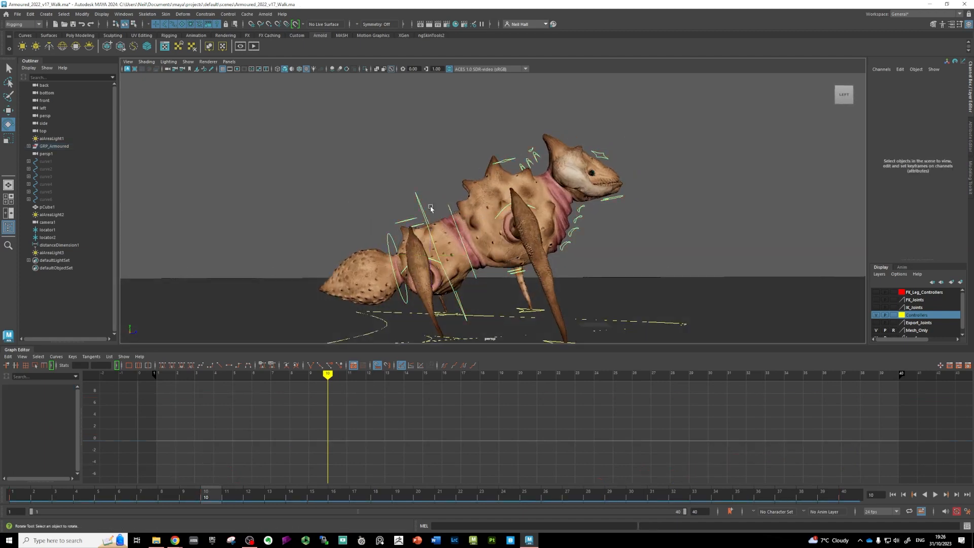
pyautogui.click(448, 208)
pyautogui.moveTo(449, 208); pyautogui.dragTo(429, 229)
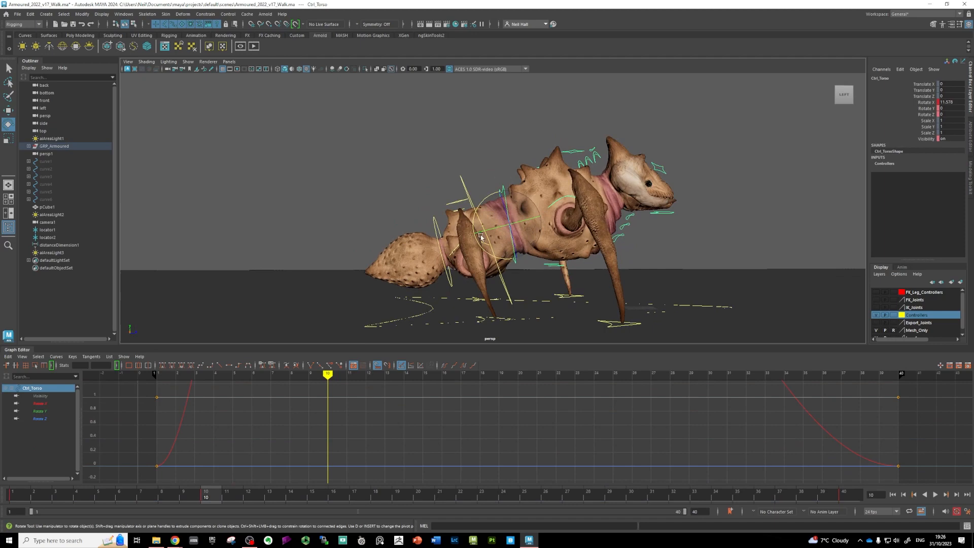
pyautogui.click(426, 230)
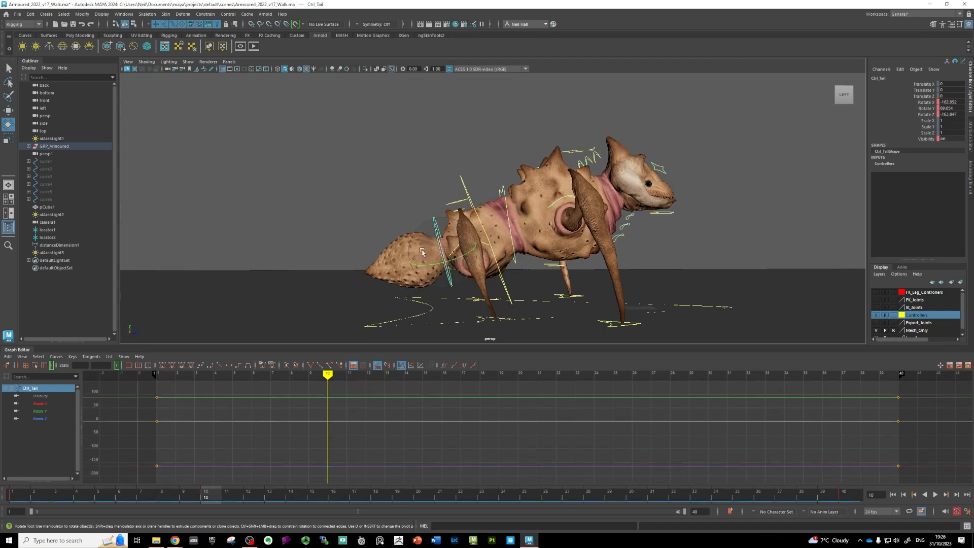
pyautogui.keyDown('alt'); pyautogui.moveTo(423, 251); pyautogui.dragTo(383, 271); pyautogui.keyUp('alt')
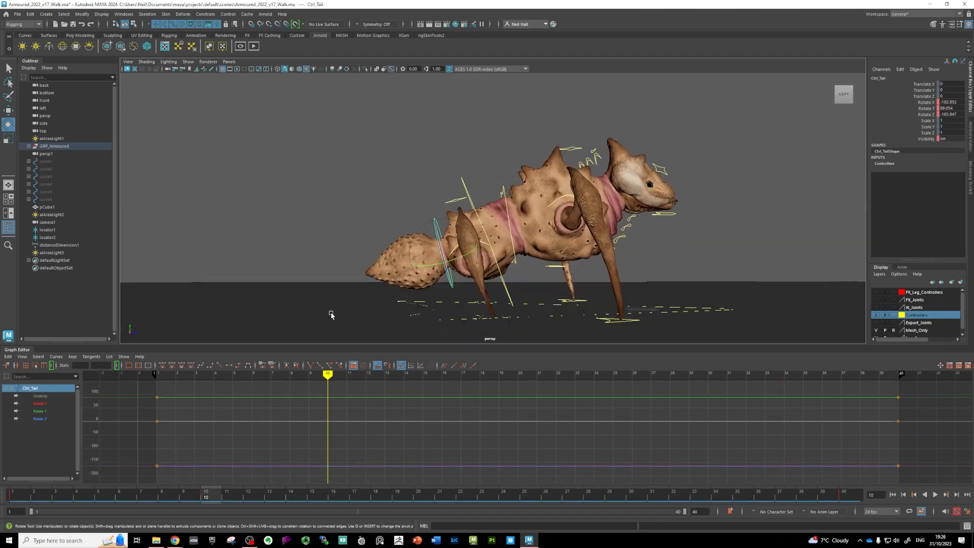
pyautogui.scroll(-2, 431, 303)
pyautogui.keyDown('alt'); pyautogui.moveTo(430, 303); pyautogui.dragTo(415, 308); pyautogui.keyUp('alt')
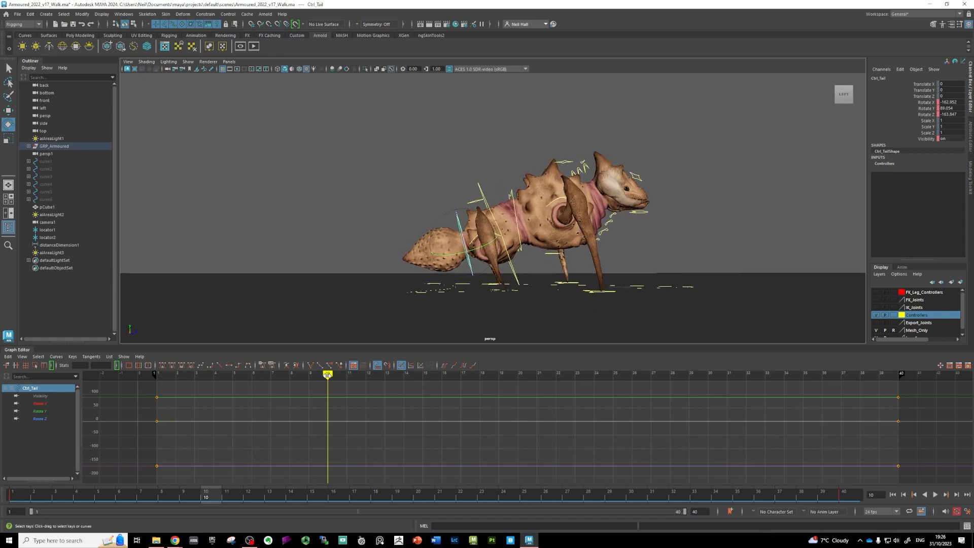
# - Move both rear knee controls together, forward and slightly down, at frame 11
pyautogui.moveTo(327, 376)
pyautogui.mouseDown()
pyautogui.moveTo(193, 375)
pyautogui.moveTo(346, 375)
pyautogui.mouseUp()
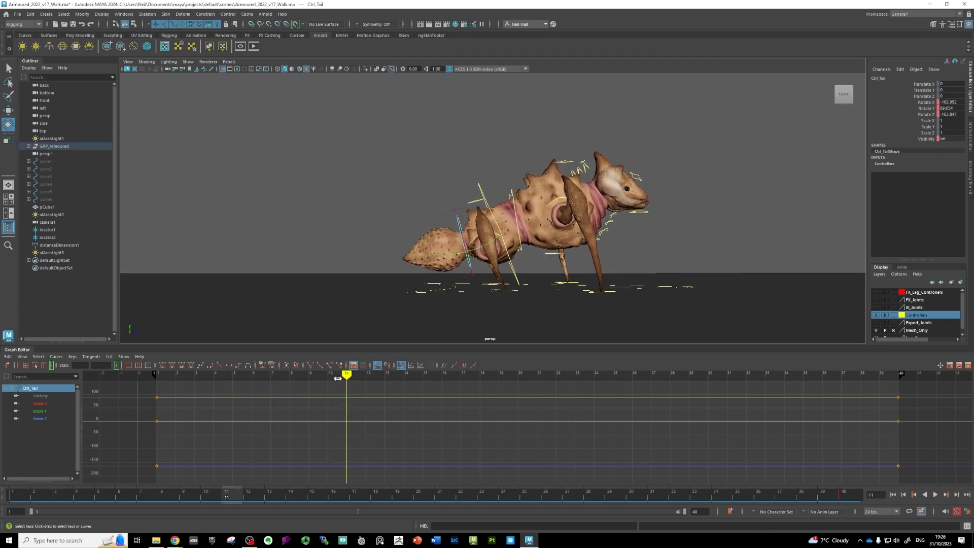
pyautogui.scroll(5, 528, 209)
pyautogui.keyDown('alt'); pyautogui.moveTo(527, 209); pyautogui.dragTo(492, 202); pyautogui.keyUp('alt')
pyautogui.click(492, 202)
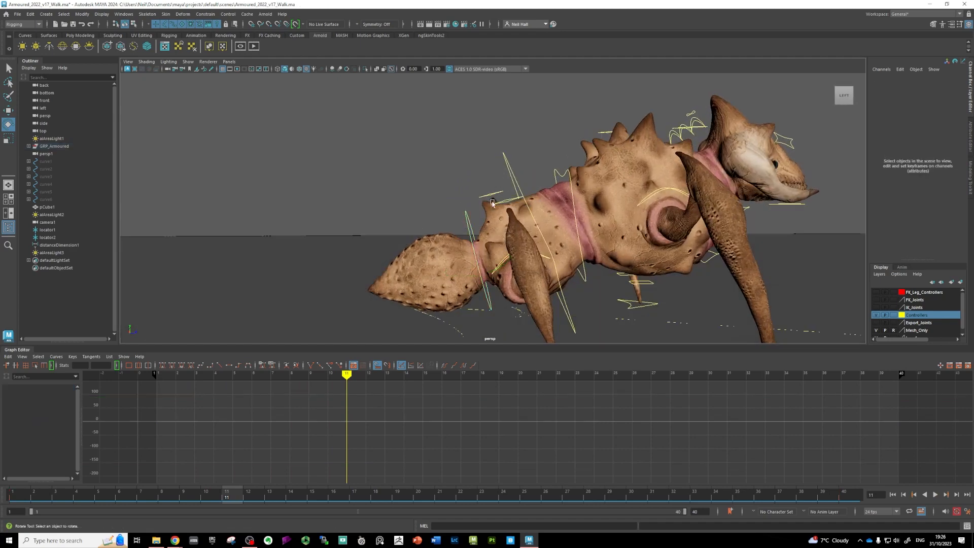
pyautogui.click(507, 202)
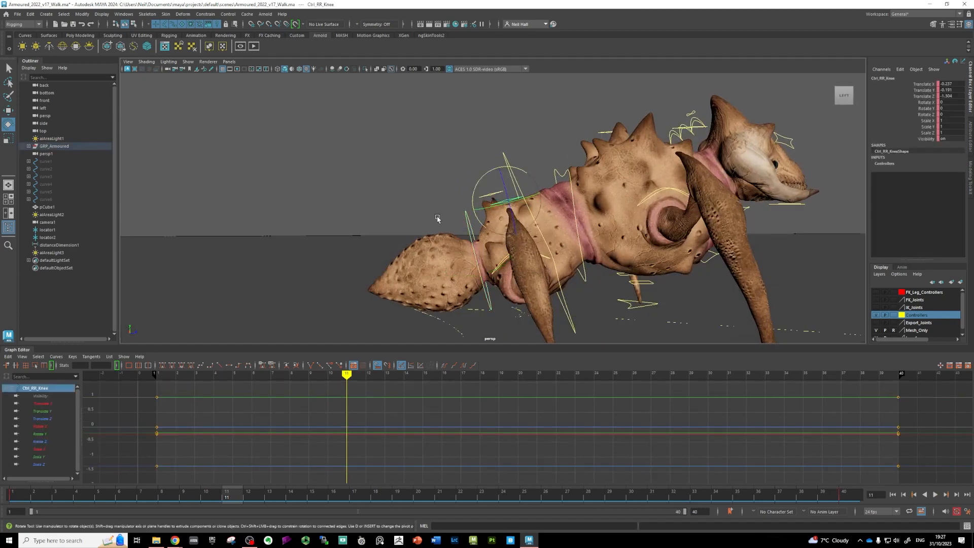
pyautogui.keyDown('alt'); pyautogui.moveTo(438, 218); pyautogui.dragTo(538, 168); pyautogui.keyUp('alt')
pyautogui.keyDown('shift'); pyautogui.click(435, 186); pyautogui.keyUp('shift')
pyautogui.press('w')
pyautogui.moveTo(514, 201)
pyautogui.keyDown('alt'); pyautogui.mouseDown()
pyautogui.moveTo(586, 246)
pyautogui.moveTo(514, 195)
pyautogui.mouseUp(); pyautogui.keyUp('alt')
pyautogui.moveTo(545, 161); pyautogui.dragTo(654, 242)
pyautogui.keyDown('alt'); pyautogui.moveTo(496, 261); pyautogui.dragTo(503, 213); pyautogui.keyUp('alt')
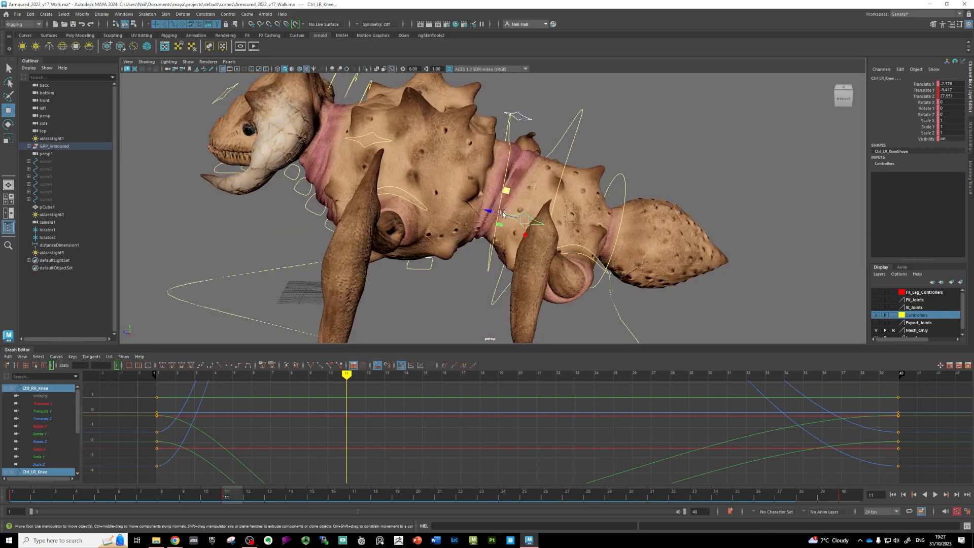
# - Raise the head at frame 11 by rotating the face control to a Rotate X of about -7
pyautogui.click(380, 136)
pyautogui.keyDown('alt'); pyautogui.moveTo(380, 136); pyautogui.dragTo(435, 159); pyautogui.keyUp('alt')
pyautogui.keyDown('shift'); pyautogui.click(542, 144); pyautogui.keyUp('shift')
pyautogui.click(385, 105)
pyautogui.press('e')
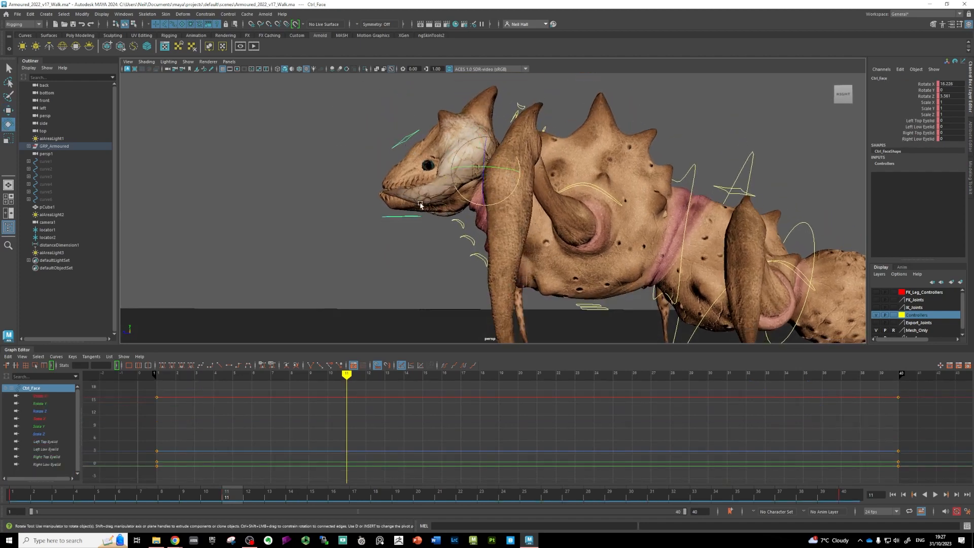
pyautogui.moveTo(449, 181); pyautogui.dragTo(418, 209)
pyautogui.scroll(5, 470, 224)
pyautogui.keyDown('alt'); pyautogui.moveTo(419, 209); pyautogui.dragTo(418, 239, button='middle'); pyautogui.keyUp('alt')
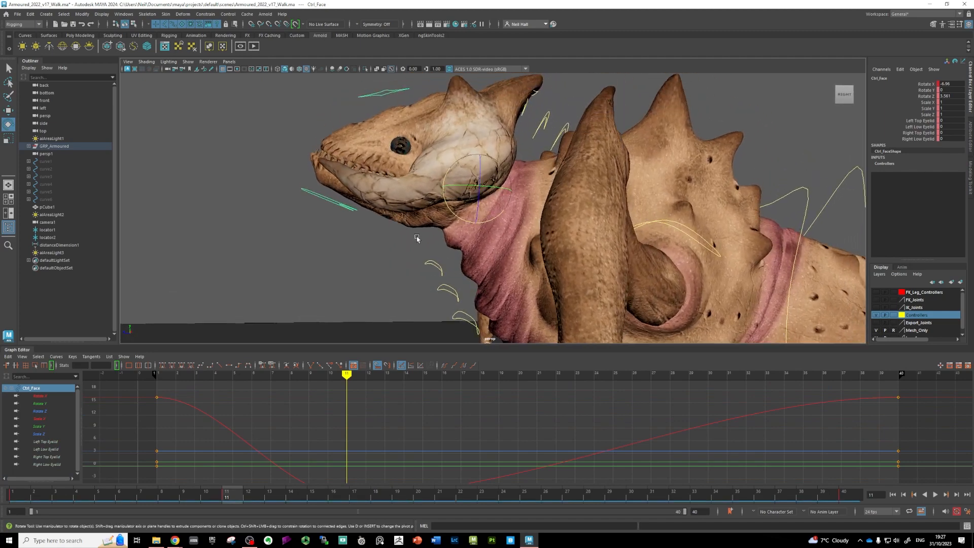
# - Rotate the lower neck skin controls around X at frame 11 to adjust the throat folds, with Ctrl_Neck_Skin01 at about 7
pyautogui.keyDown('alt'); pyautogui.moveTo(418, 239); pyautogui.dragTo(423, 265); pyautogui.keyUp('alt')
pyautogui.keyDown('alt'); pyautogui.moveTo(430, 271); pyautogui.dragTo(434, 193, button='middle'); pyautogui.keyUp('alt')
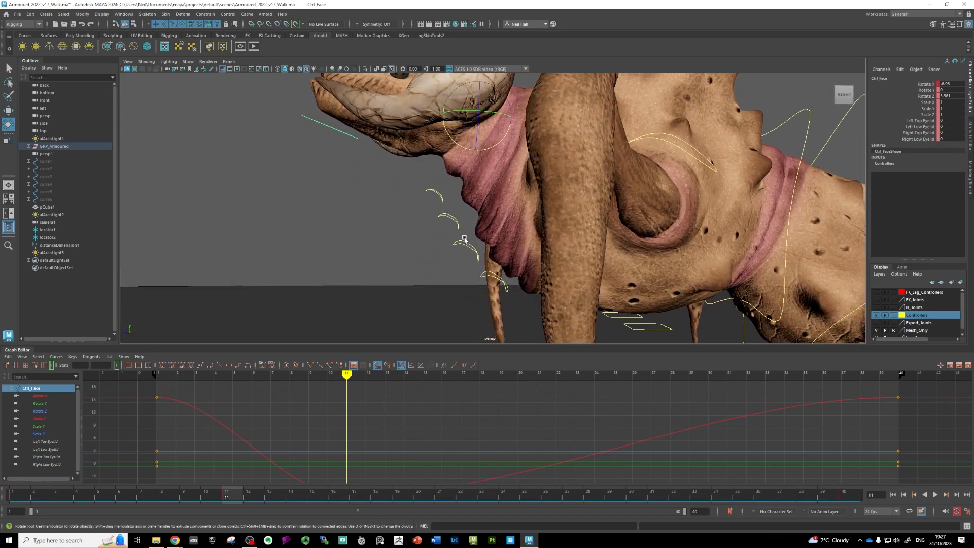
pyautogui.click(459, 244)
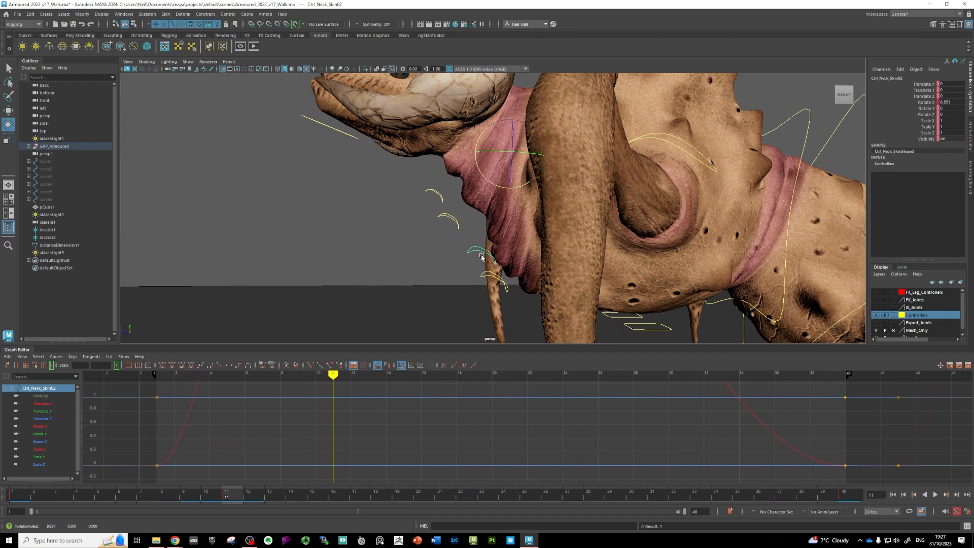
pyautogui.click(485, 277)
pyautogui.moveTo(502, 195); pyautogui.dragTo(502, 201)
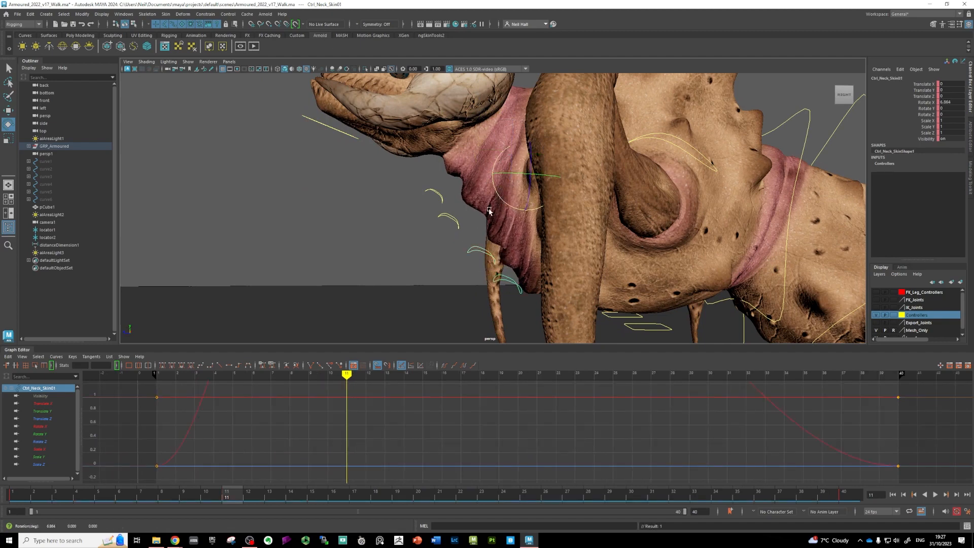
pyautogui.click(457, 222)
pyautogui.moveTo(467, 166); pyautogui.dragTo(458, 174)
pyautogui.click(460, 167)
pyautogui.keyDown('alt'); pyautogui.moveTo(450, 239); pyautogui.dragTo(444, 192, button='middle'); pyautogui.keyUp('alt')
# - Open the mouth at frame 12 by rotating the jaw control to a Rotate X of about -1.8
pyautogui.moveTo(309, 374)
pyautogui.mouseDown()
pyautogui.moveTo(187, 374)
pyautogui.moveTo(329, 379)
pyautogui.mouseUp()
pyautogui.scroll(-5, 432, 229)
pyautogui.moveTo(433, 229)
pyautogui.keyDown('alt'); pyautogui.mouseDown()
pyautogui.moveTo(441, 256)
pyautogui.moveTo(429, 270)
pyautogui.moveTo(402, 124)
pyautogui.mouseUp(); pyautogui.keyUp('alt')
pyautogui.moveTo(398, 163); pyautogui.dragTo(384, 179)
pyautogui.moveTo(448, 178); pyautogui.dragTo(454, 184)
# - Scrub between frames 5 and 12 to review the crouch pose from several angles
pyautogui.moveTo(366, 375)
pyautogui.mouseDown()
pyautogui.moveTo(173, 379)
pyautogui.moveTo(332, 390)
pyautogui.moveTo(233, 390)
pyautogui.mouseUp()
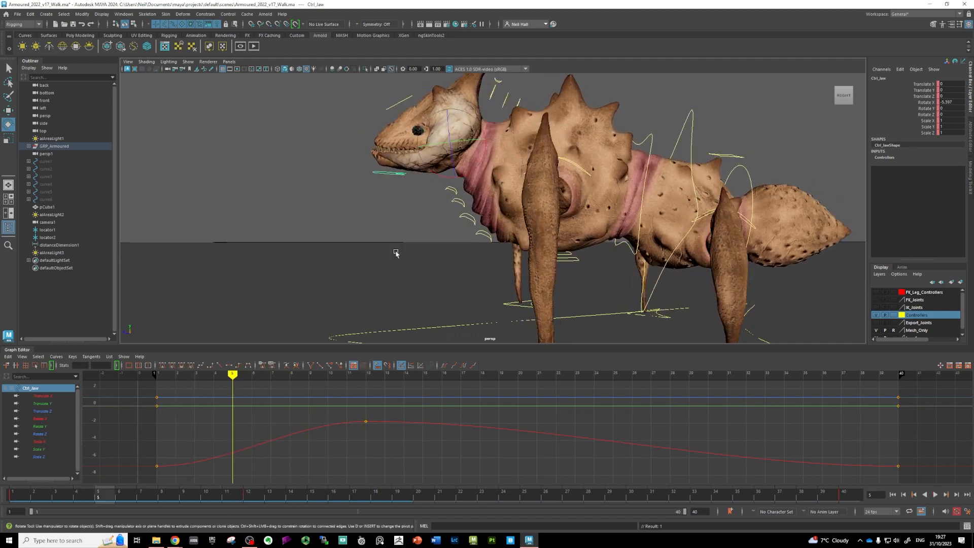
pyautogui.moveTo(395, 250)
pyautogui.keyDown('alt'); pyautogui.mouseDown()
pyautogui.moveTo(402, 257)
pyautogui.moveTo(387, 287)
pyautogui.moveTo(447, 238)
pyautogui.mouseUp(); pyautogui.keyUp('alt')
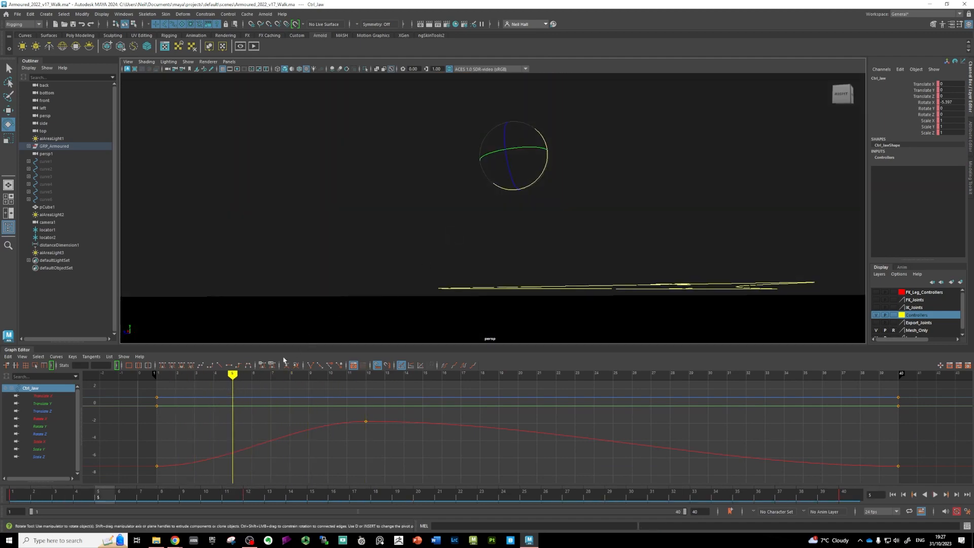
pyautogui.keyDown('alt'); pyautogui.moveTo(352, 217); pyautogui.dragTo(341, 244); pyautogui.keyUp('alt')
pyautogui.moveTo(236, 371)
pyautogui.mouseDown()
pyautogui.moveTo(152, 371)
pyautogui.moveTo(346, 376)
pyautogui.mouseUp()
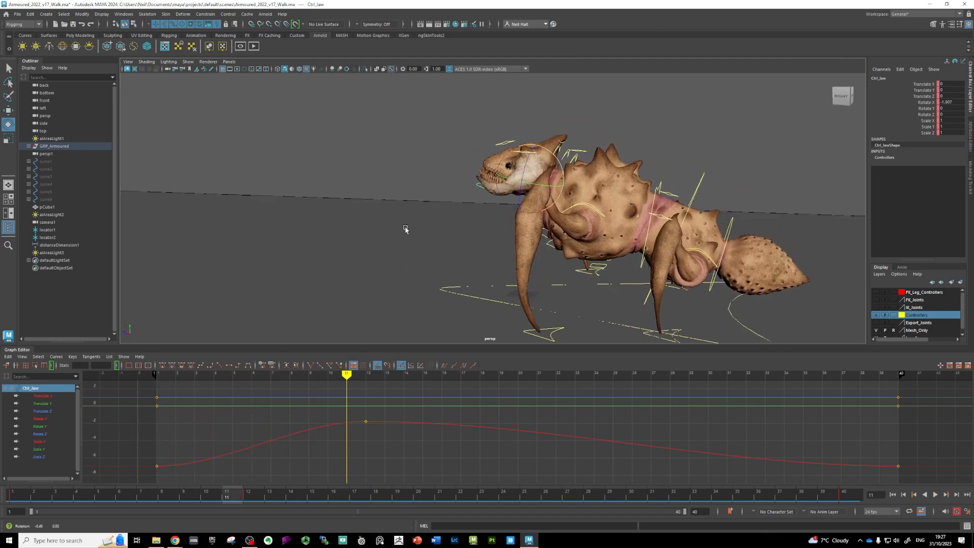
pyautogui.moveTo(405, 226)
pyautogui.keyDown('alt'); pyautogui.mouseDown()
pyautogui.moveTo(436, 224)
pyautogui.moveTo(426, 218)
pyautogui.moveTo(384, 323)
pyautogui.mouseUp(); pyautogui.keyUp('alt')
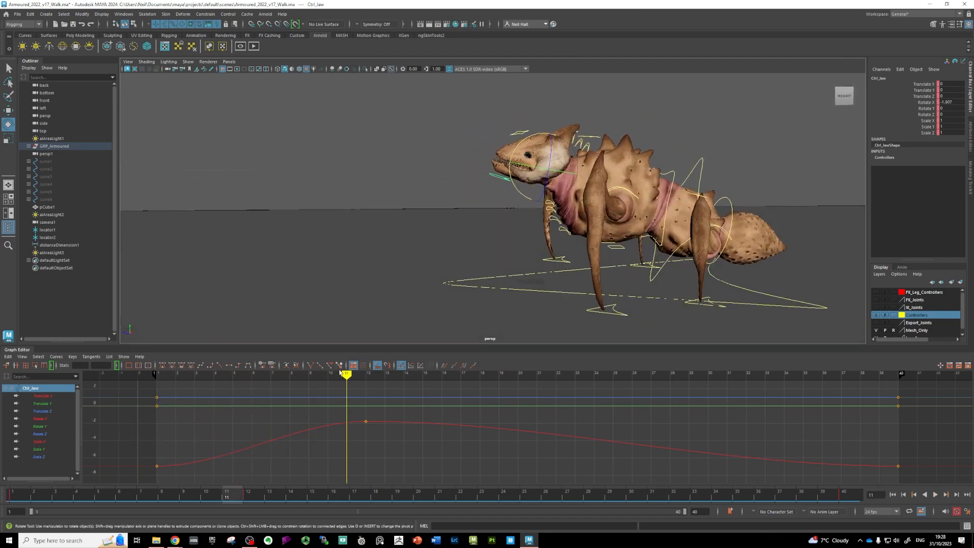
pyautogui.moveTo(347, 376)
pyautogui.mouseDown()
pyautogui.moveTo(441, 383)
pyautogui.moveTo(358, 387)
pyautogui.mouseUp()
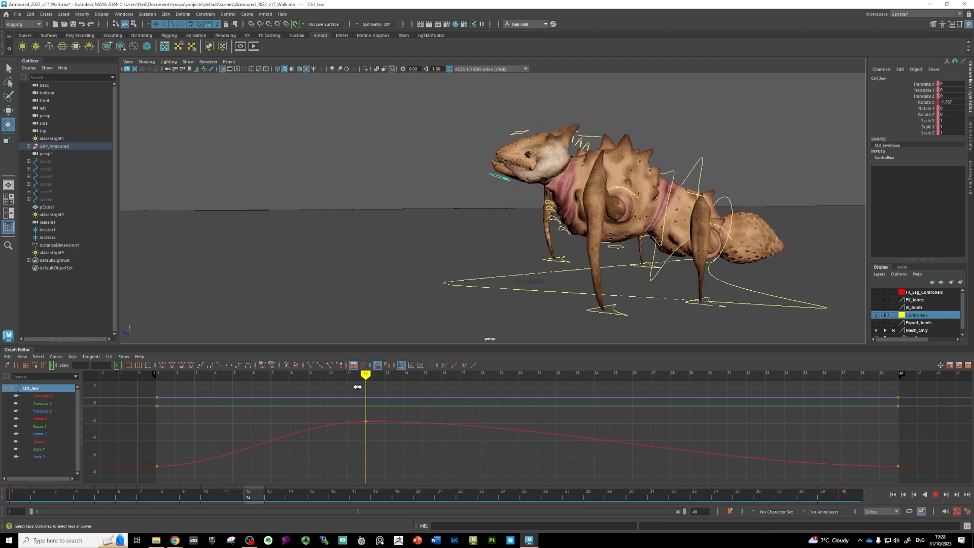
# - Try to slide the MOVE_ALL control forward along Z at frame 12 and undo the move
pyautogui.keyDown('alt'); pyautogui.moveTo(518, 257); pyautogui.dragTo(617, 282); pyautogui.keyUp('alt')
pyautogui.click(486, 250)
pyautogui.press('w')
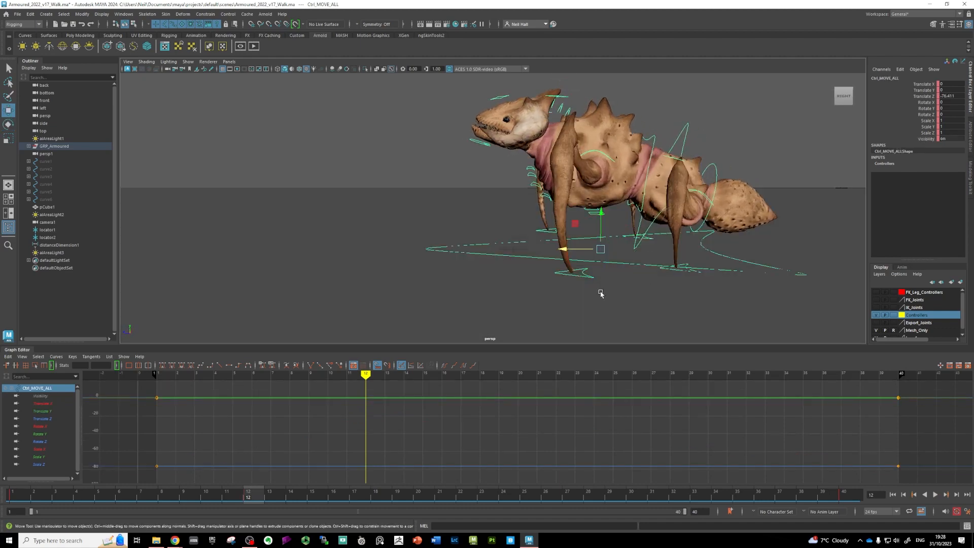
pyautogui.moveTo(558, 253)
pyautogui.mouseDown()
pyautogui.moveTo(528, 252)
pyautogui.moveTo(543, 250)
pyautogui.mouseUp()
pyautogui.hotkey('ctrl', 'z')
pyautogui.keyDown('alt'); pyautogui.moveTo(614, 259); pyautogui.dragTo(512, 280); pyautogui.keyUp('alt')
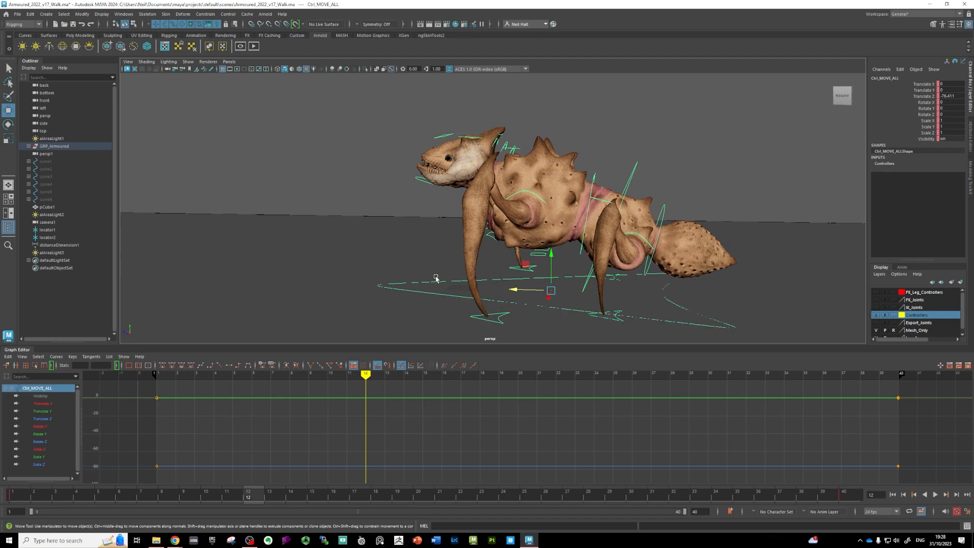
# - Inspect the curves of the left front leg control, the ground cube and the MOVE_ALL control at frame 12
pyautogui.keyDown('alt'); pyautogui.moveTo(435, 278); pyautogui.dragTo(465, 313); pyautogui.keyUp('alt')
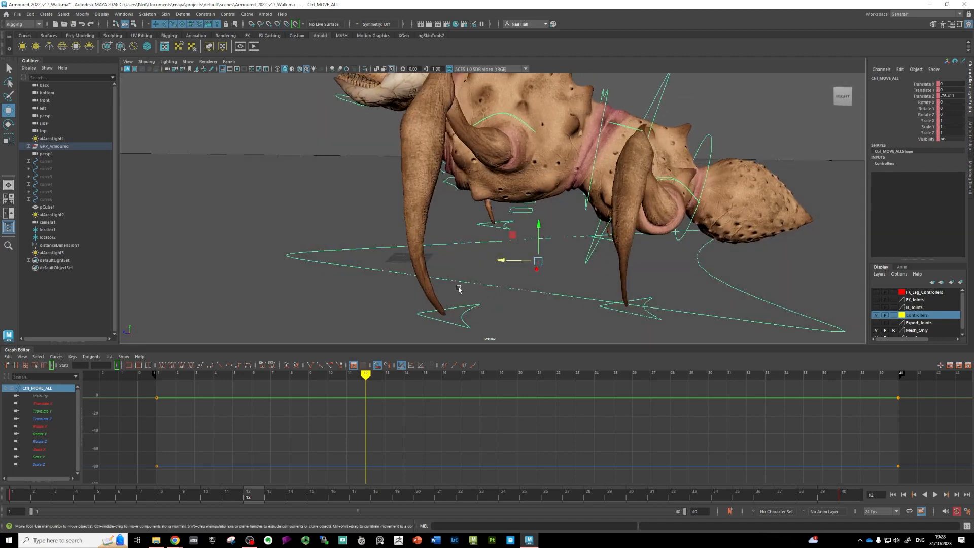
pyautogui.click(475, 317)
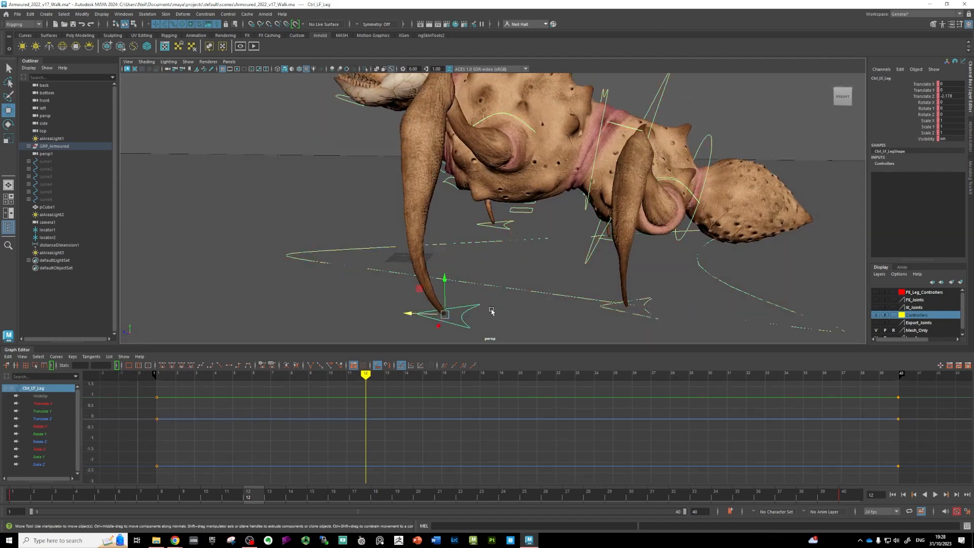
pyautogui.keyDown('alt'); pyautogui.moveTo(491, 311); pyautogui.dragTo(511, 267); pyautogui.keyUp('alt')
pyautogui.click(323, 279)
pyautogui.keyDown('alt'); pyautogui.moveTo(317, 324); pyautogui.dragTo(454, 301, button='middle'); pyautogui.keyUp('alt')
pyautogui.scroll(-4, 388, 305)
pyautogui.keyDown('alt'); pyautogui.moveTo(457, 262); pyautogui.dragTo(445, 268, button='middle'); pyautogui.keyUp('alt')
pyautogui.keyDown('alt'); pyautogui.moveTo(445, 269); pyautogui.dragTo(451, 271); pyautogui.keyUp('alt')
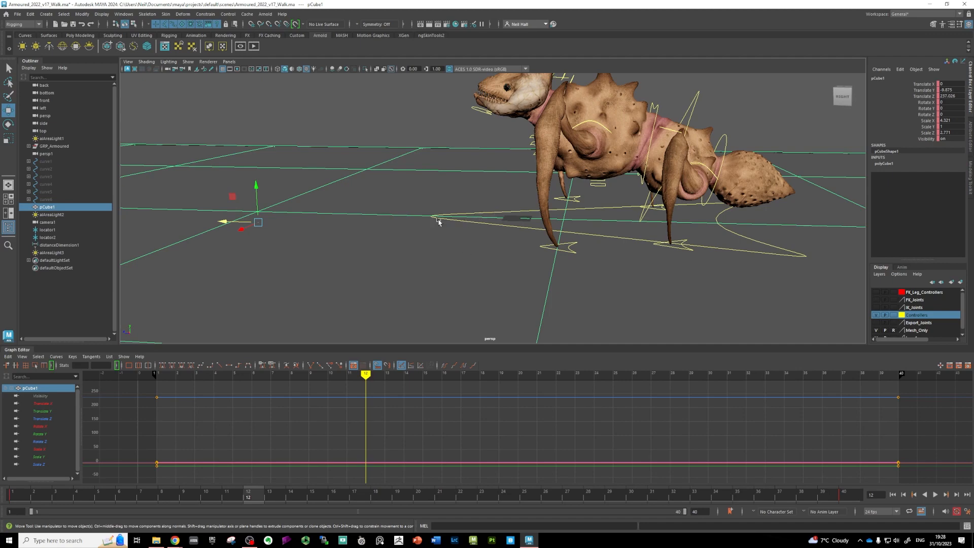
pyautogui.click(488, 213)
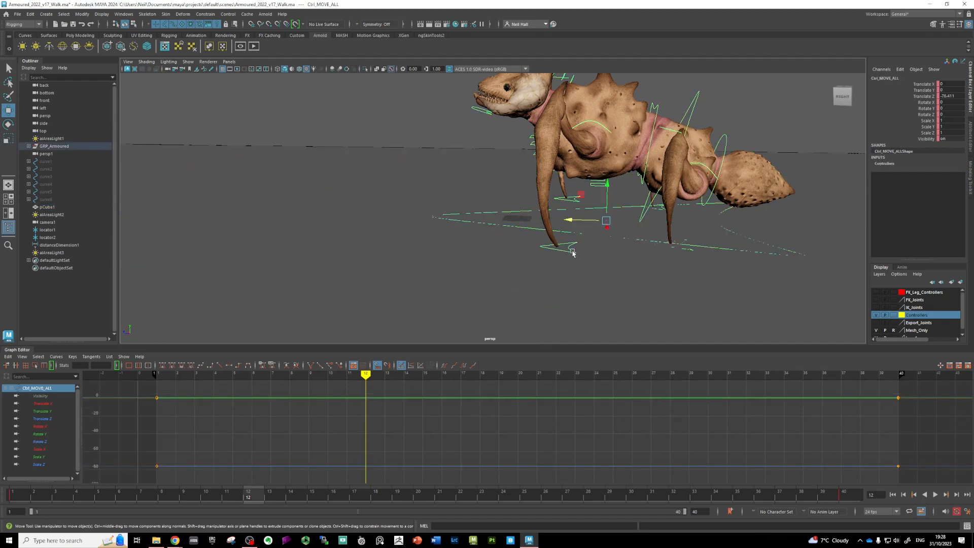
pyautogui.click(325, 187)
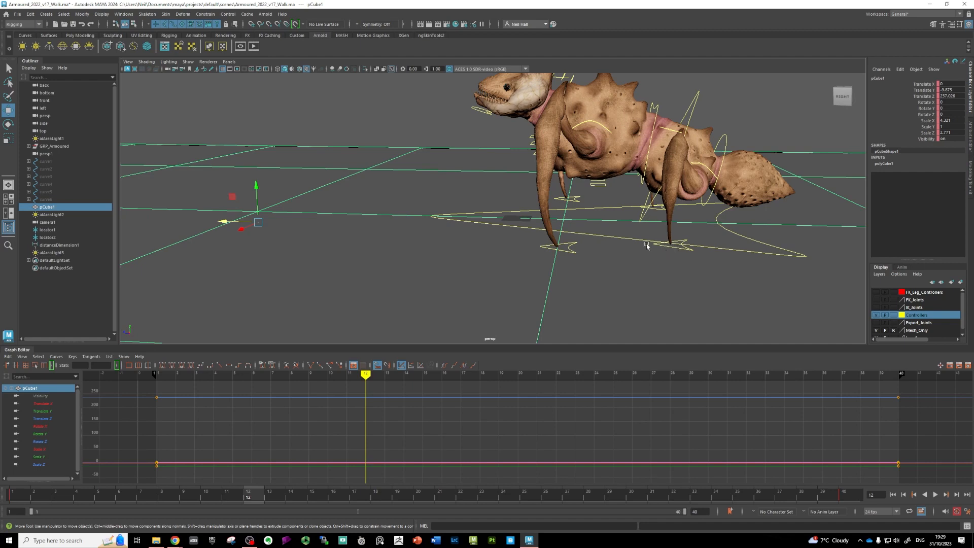
pyautogui.keyDown('alt'); pyautogui.moveTo(647, 246); pyautogui.dragTo(619, 232); pyautogui.keyUp('alt')
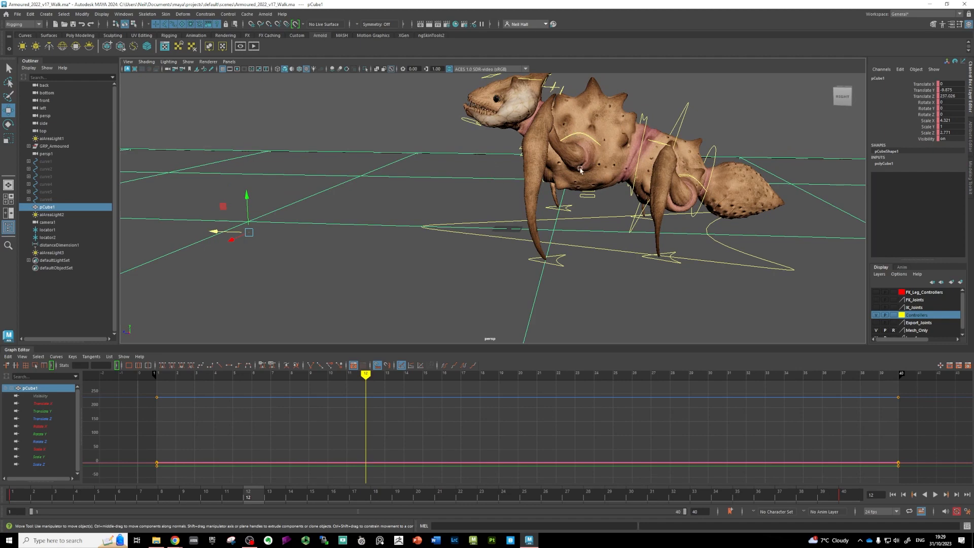
pyautogui.keyDown('alt'); pyautogui.moveTo(602, 180); pyautogui.dragTo(598, 212); pyautogui.keyUp('alt')
pyautogui.scroll(3, 598, 211)
pyautogui.keyDown('alt'); pyautogui.moveTo(598, 212); pyautogui.dragTo(596, 229, button='middle'); pyautogui.keyUp('alt')
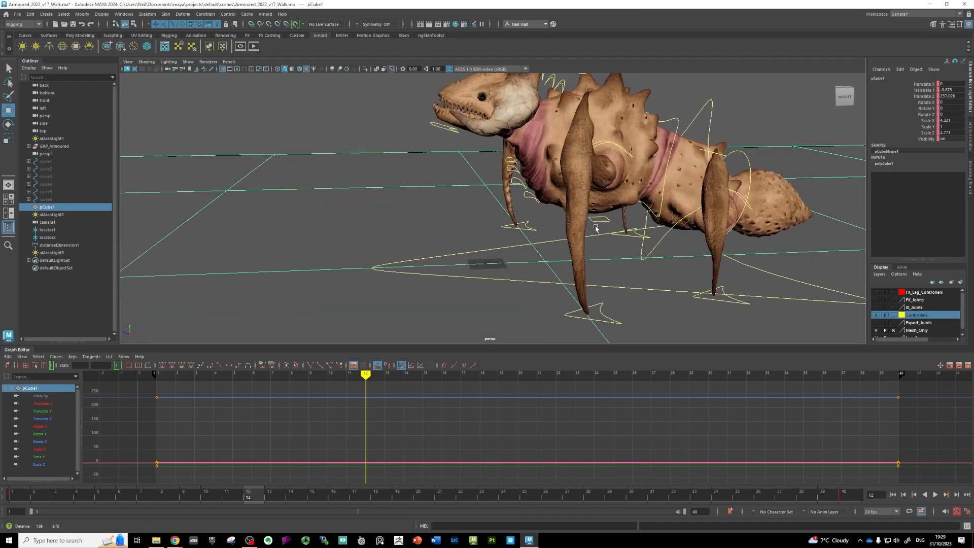
pyautogui.keyDown('alt'); pyautogui.moveTo(596, 229); pyautogui.dragTo(577, 225); pyautogui.keyUp('alt')
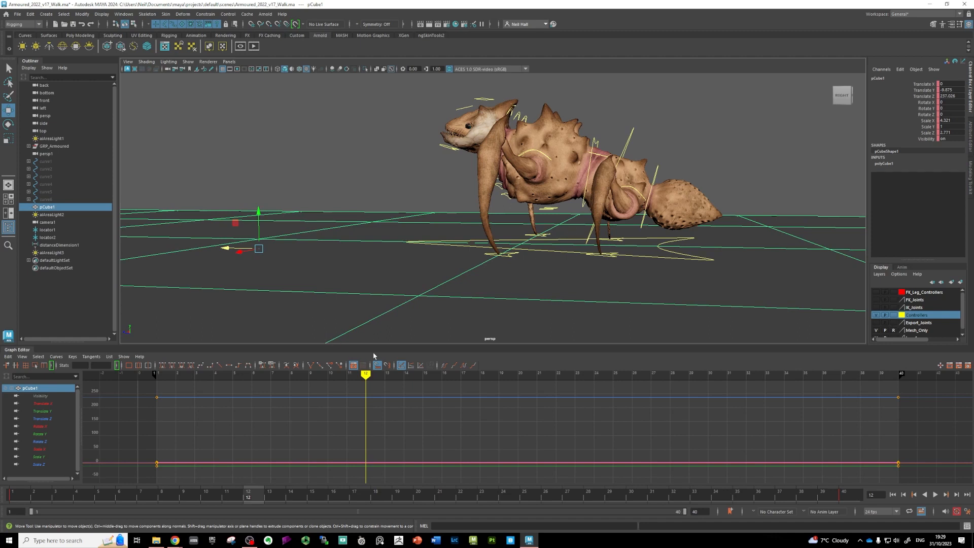
pyautogui.scroll(-3, 381, 282)
pyautogui.keyDown('alt'); pyautogui.moveTo(382, 282); pyautogui.dragTo(409, 262); pyautogui.keyUp('alt')
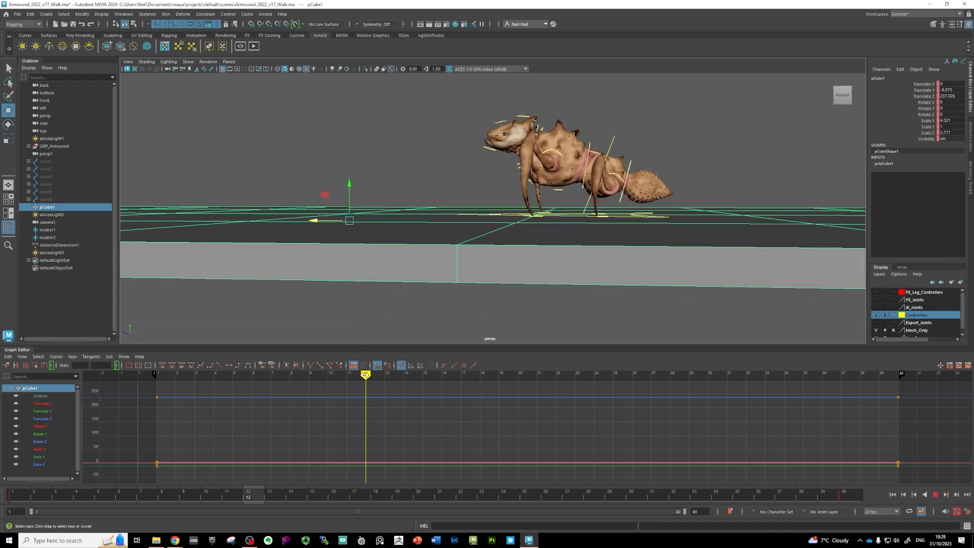
# - Examine the creature's pose at frame 11 and the curves of the hips control
pyautogui.moveTo(365, 375)
pyautogui.mouseDown()
pyautogui.moveTo(156, 380)
pyautogui.moveTo(365, 383)
pyautogui.moveTo(322, 387)
pyautogui.moveTo(345, 386)
pyautogui.mouseUp()
pyautogui.keyDown('alt'); pyautogui.moveTo(431, 244); pyautogui.dragTo(490, 257); pyautogui.keyUp('alt')
pyautogui.scroll(3, 490, 257)
pyautogui.keyDown('alt'); pyautogui.moveTo(500, 258); pyautogui.dragTo(490, 251, button='middle'); pyautogui.keyUp('alt')
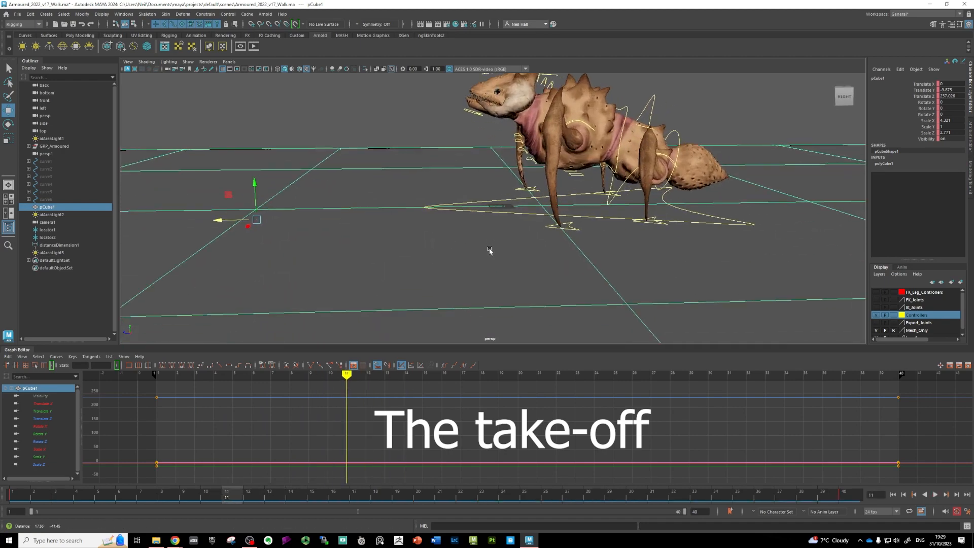
pyautogui.keyDown('alt'); pyautogui.moveTo(489, 250); pyautogui.dragTo(481, 255); pyautogui.keyUp('alt')
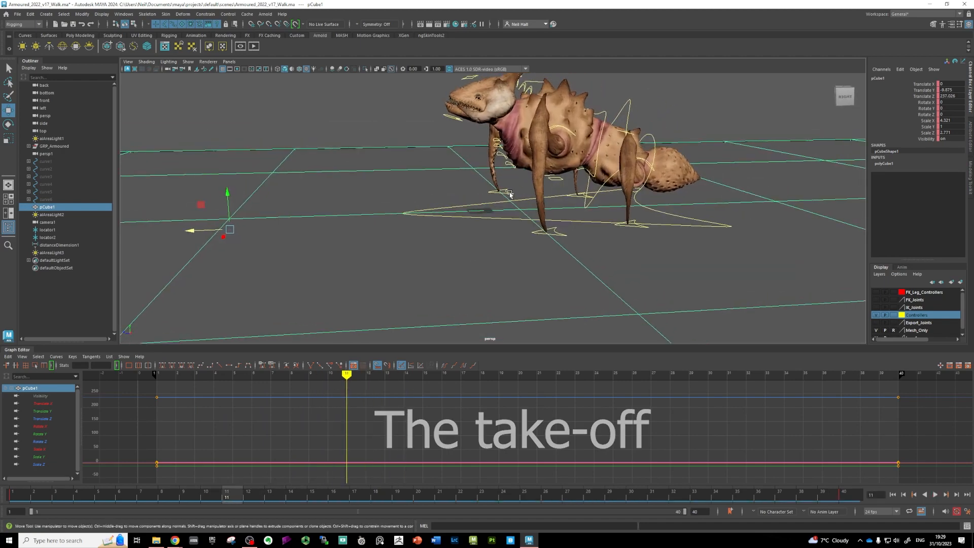
pyautogui.click(509, 192)
pyautogui.click(629, 103)
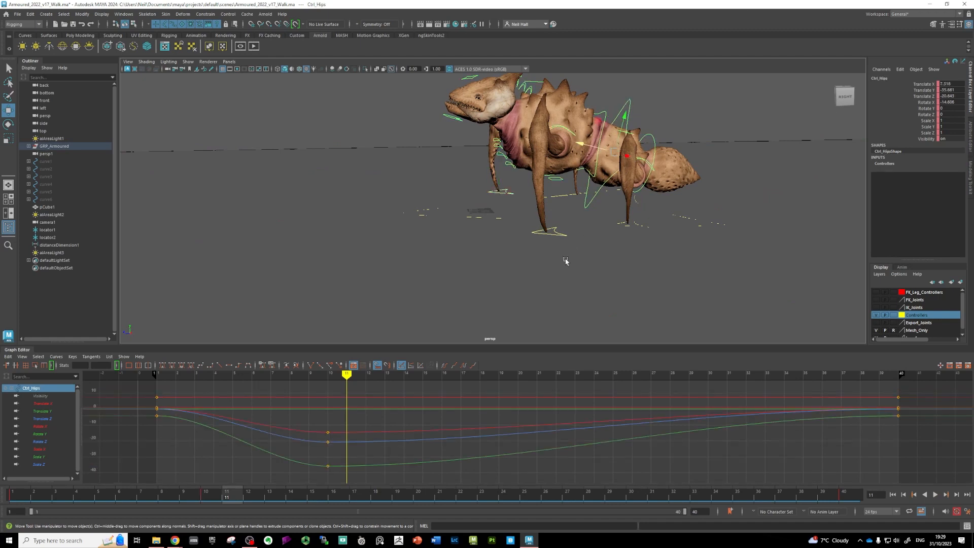
pyautogui.keyDown('alt'); pyautogui.moveTo(561, 257); pyautogui.dragTo(562, 255); pyautogui.keyUp('alt')
# - Raise the hips control at frame 15 to a Translate Y of about 125 and Translate Z of about -4.5
pyautogui.moveTo(347, 389)
pyautogui.mouseDown()
pyautogui.moveTo(292, 390)
pyautogui.moveTo(425, 395)
pyautogui.mouseUp()
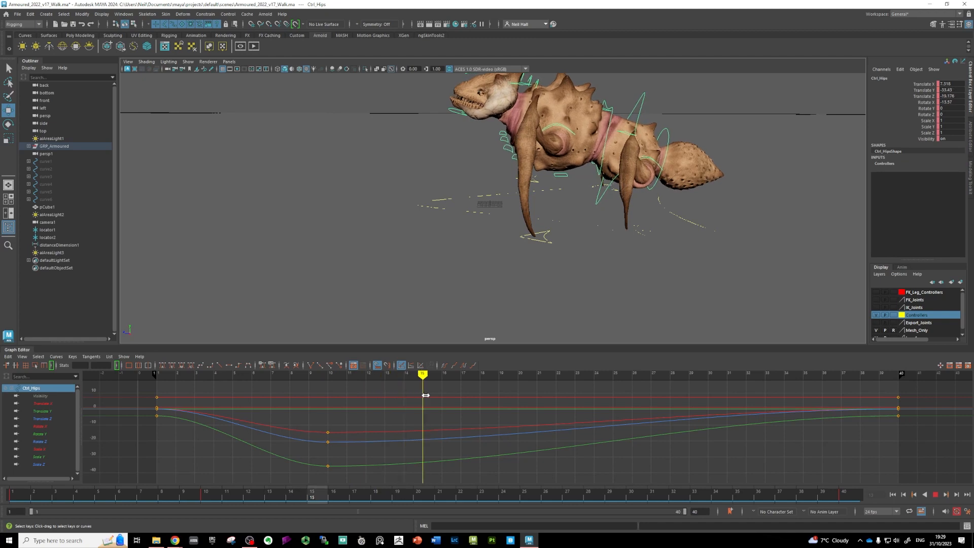
pyautogui.scroll(-4, 474, 237)
pyautogui.keyDown('alt'); pyautogui.moveTo(467, 250); pyautogui.dragTo(457, 265, button='middle'); pyautogui.keyUp('alt')
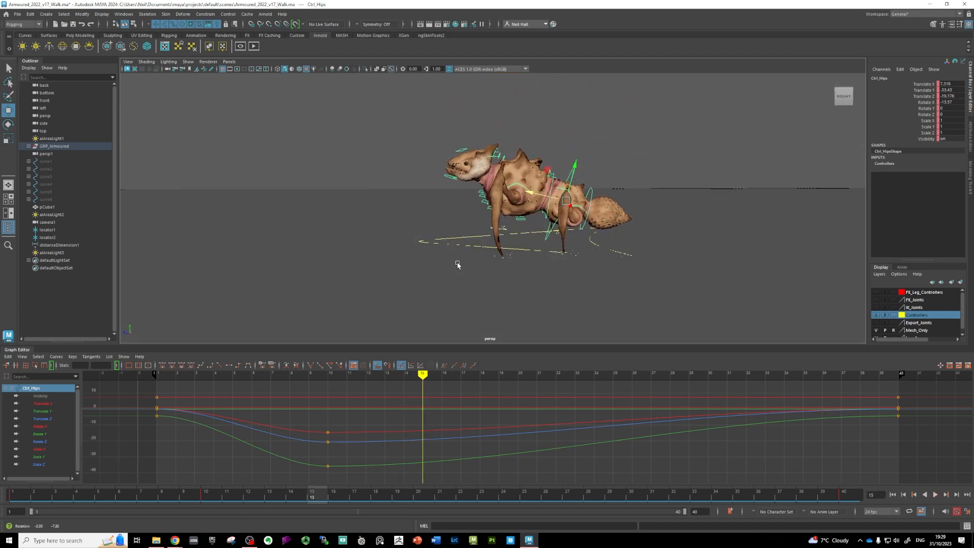
pyautogui.keyDown('alt'); pyautogui.moveTo(474, 248); pyautogui.dragTo(472, 235); pyautogui.keyUp('alt')
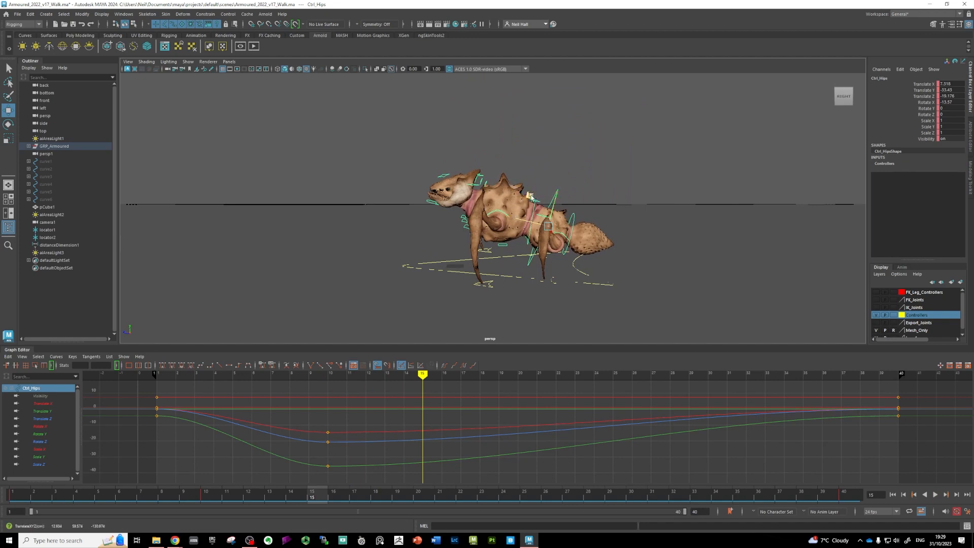
pyautogui.moveTo(545, 194); pyautogui.dragTo(520, 78)
pyautogui.keyDown('alt'); pyautogui.moveTo(497, 188); pyautogui.dragTo(495, 228, button='middle'); pyautogui.keyUp('alt')
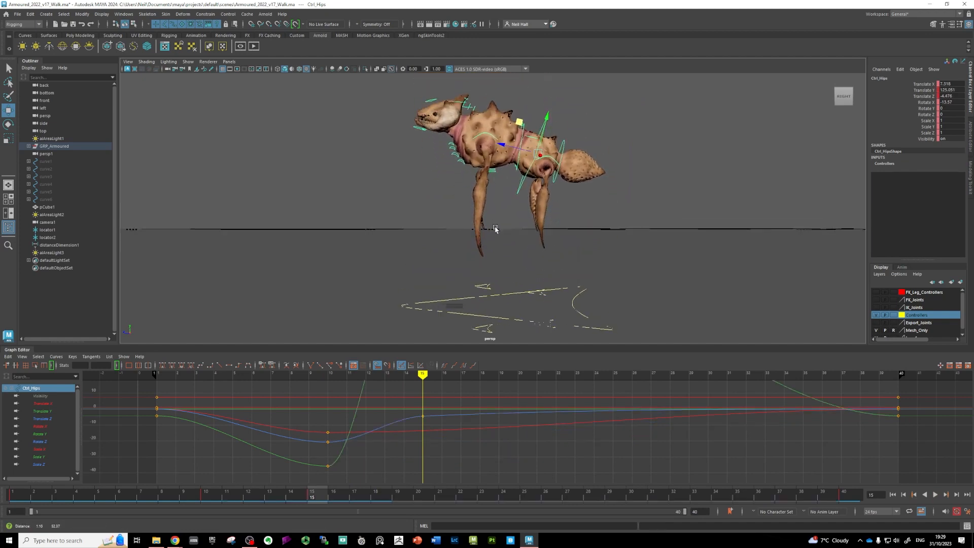
pyautogui.moveTo(495, 229)
pyautogui.keyDown('alt'); pyautogui.mouseDown()
pyautogui.moveTo(457, 228)
pyautogui.moveTo(442, 253)
pyautogui.moveTo(501, 247)
pyautogui.mouseUp(); pyautogui.keyUp('alt')
pyautogui.scroll(-8, 453, 416)
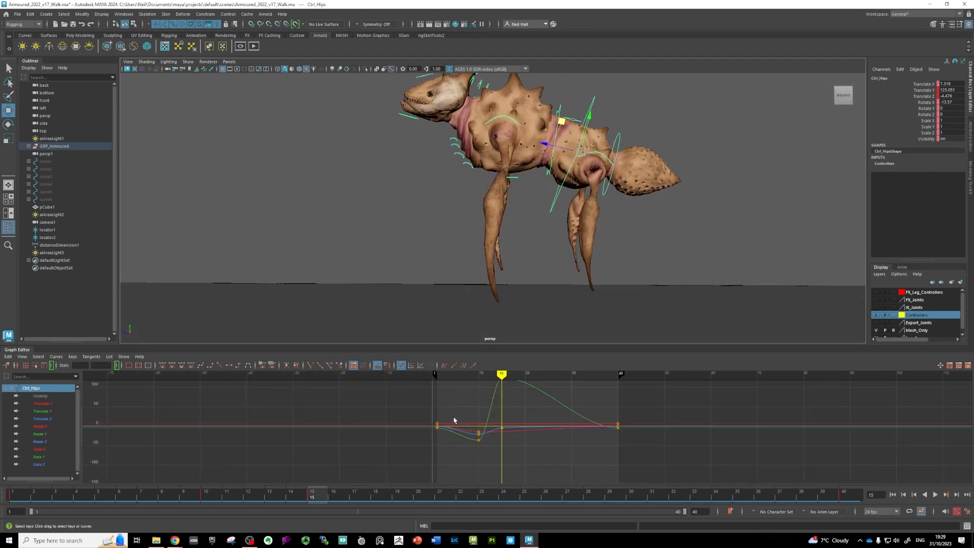
# - Lower the hips control at frame 20 to a Translate Y of about 12.6 so the feet reach the ground
pyautogui.keyDown('alt'); pyautogui.moveTo(452, 416); pyautogui.dragTo(431, 421, button='middle'); pyautogui.keyUp('alt')
pyautogui.moveTo(481, 375); pyautogui.dragTo(503, 374)
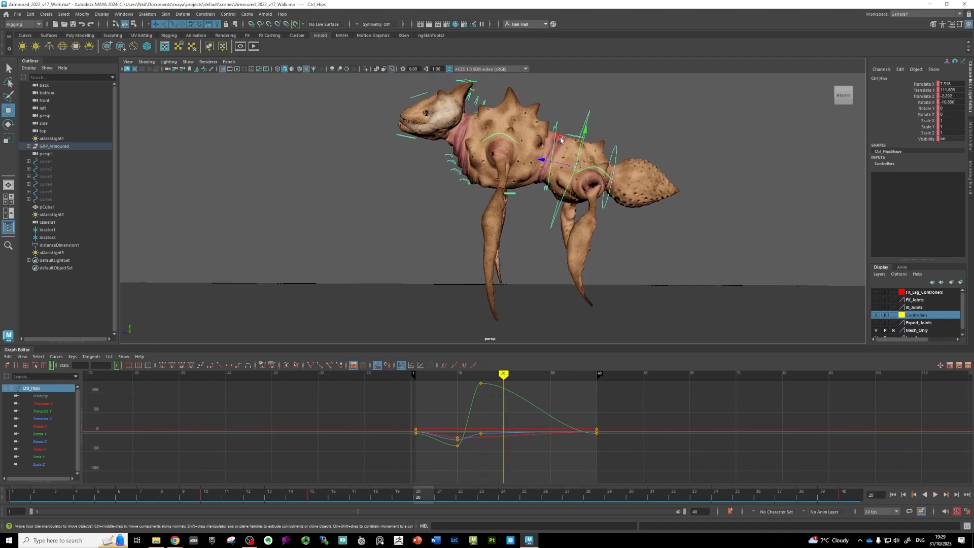
pyautogui.keyDown('alt'); pyautogui.moveTo(524, 227); pyautogui.dragTo(504, 216, button='middle'); pyautogui.keyUp('alt')
pyautogui.moveTo(538, 122); pyautogui.dragTo(519, 239)
pyautogui.keyDown('alt'); pyautogui.moveTo(519, 240); pyautogui.dragTo(493, 123, button='middle'); pyautogui.keyUp('alt')
pyautogui.moveTo(493, 122)
pyautogui.keyDown('alt'); pyautogui.mouseDown()
pyautogui.moveTo(497, 115)
pyautogui.moveTo(490, 127)
pyautogui.mouseUp(); pyautogui.keyUp('alt')
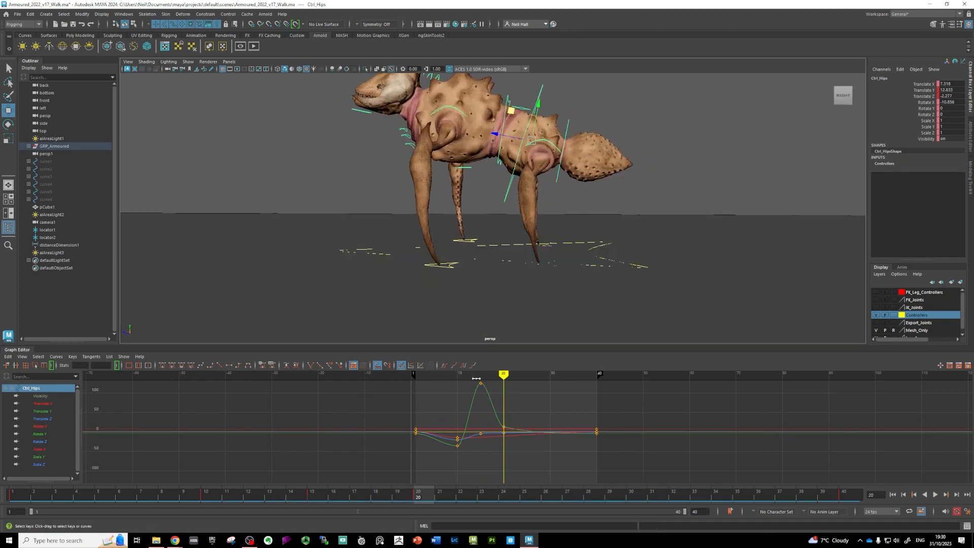
# - Drop the hips control for the landing at frame 25 and raise it at frame 35 to a Translate Z of about 10.7
pyautogui.moveTo(504, 376); pyautogui.dragTo(526, 386)
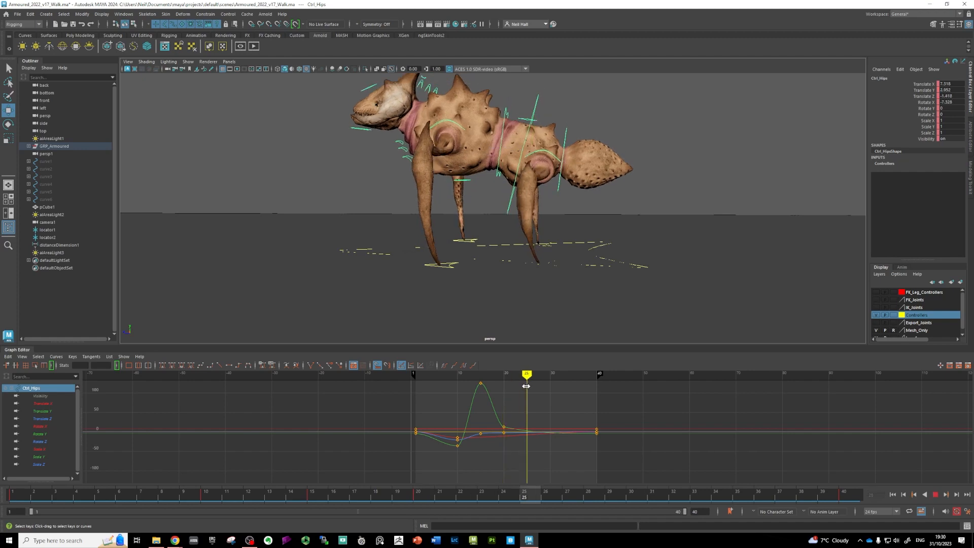
pyautogui.moveTo(507, 128); pyautogui.dragTo(490, 164)
pyautogui.moveTo(527, 376); pyautogui.dragTo(572, 384)
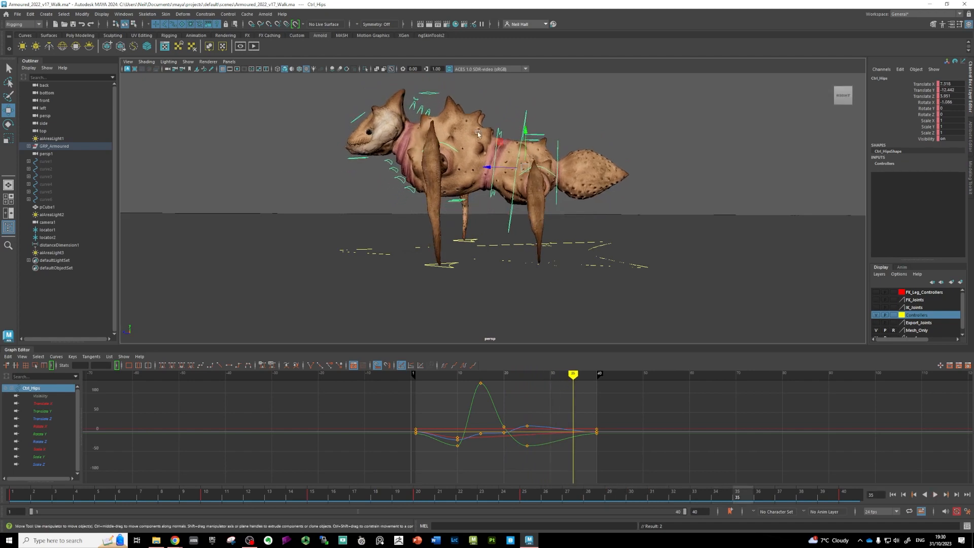
pyautogui.moveTo(500, 146); pyautogui.dragTo(492, 120)
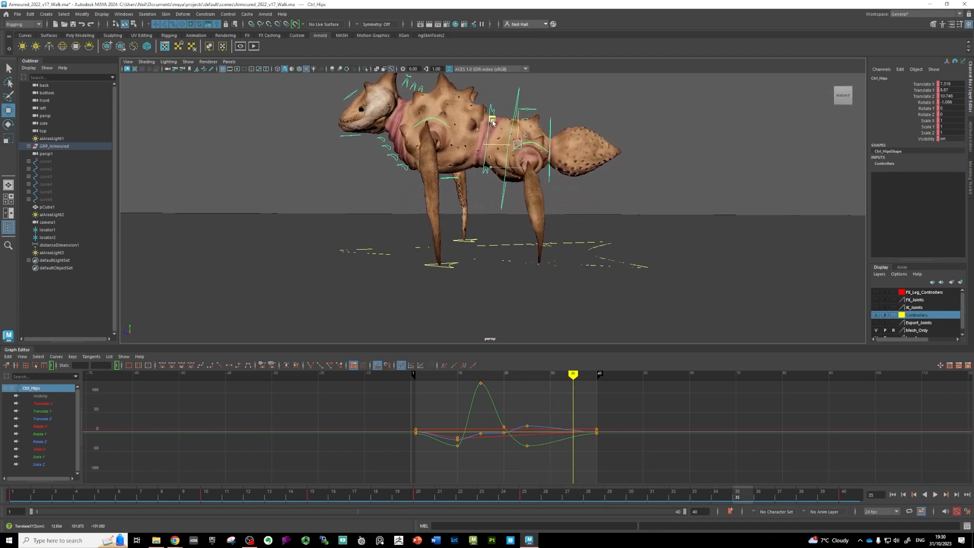
# - Play the jump animation from the first frame and view it from several angles
pyautogui.moveTo(574, 374); pyautogui.dragTo(503, 412)
pyautogui.scroll(-2, 483, 287)
pyautogui.keyDown('alt'); pyautogui.moveTo(497, 307); pyautogui.dragTo(517, 327, button='middle'); pyautogui.keyUp('alt')
pyautogui.scroll(-3, 515, 327)
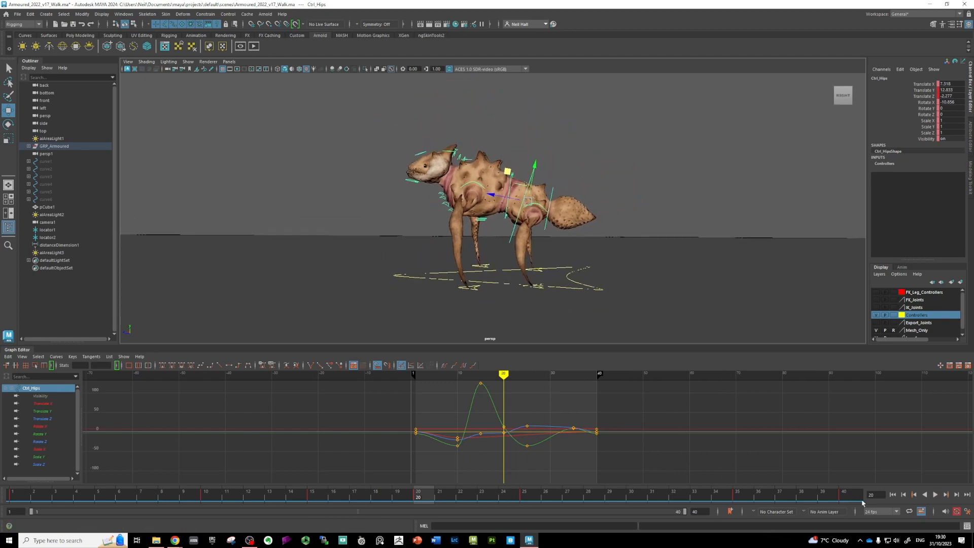
pyautogui.click(894, 495)
pyautogui.click(936, 494)
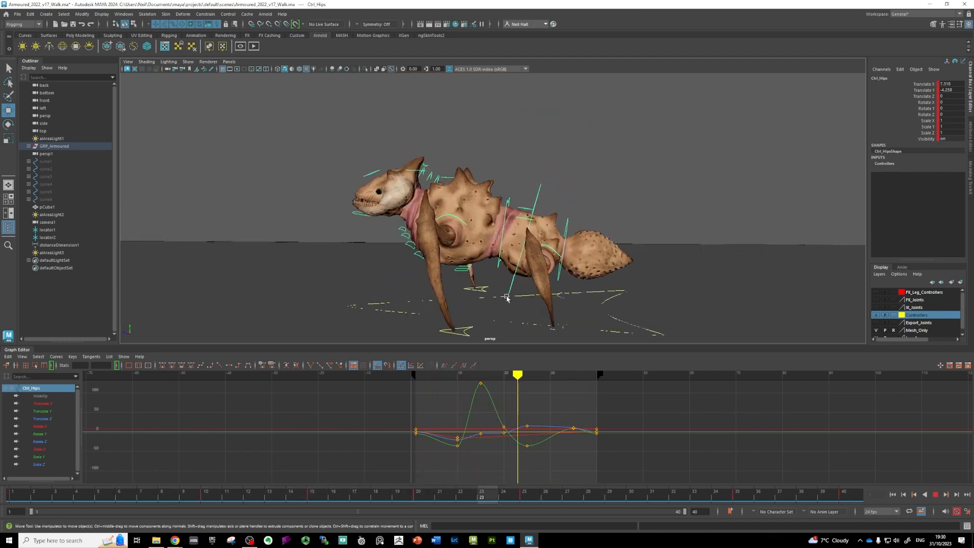
pyautogui.moveTo(506, 298)
pyautogui.keyDown('alt'); pyautogui.mouseDown()
pyautogui.moveTo(526, 303)
pyautogui.moveTo(512, 276)
pyautogui.moveTo(541, 282)
pyautogui.moveTo(504, 279)
pyautogui.moveTo(497, 288)
pyautogui.mouseUp(); pyautogui.keyUp('alt')
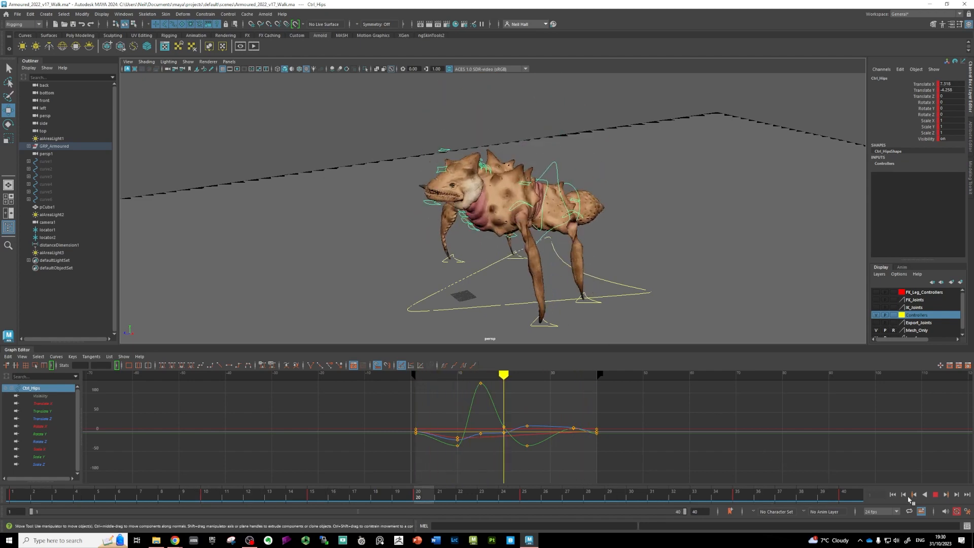
pyautogui.click(935, 494)
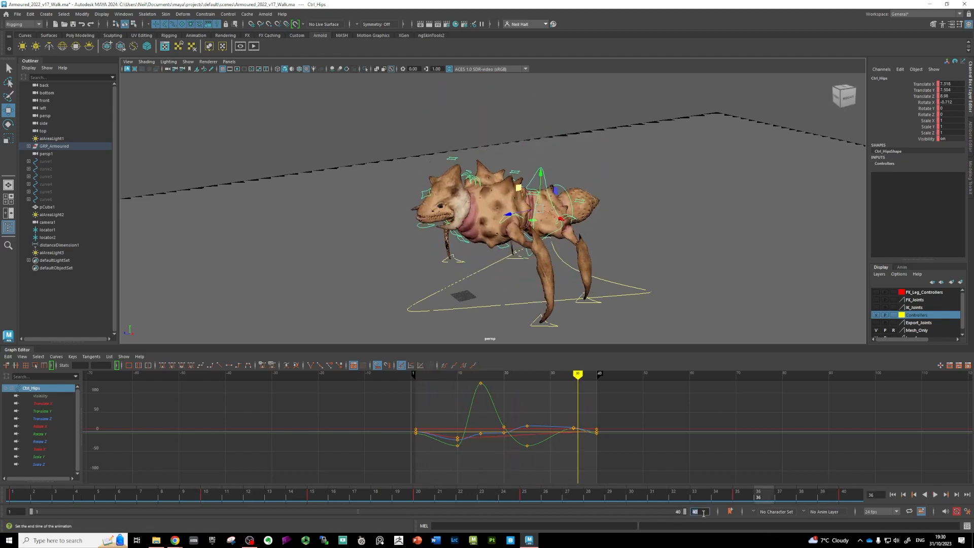
# - Set the animation end to frame 60 and select all the rig controls together with the ground cube
pyautogui.press('Return')
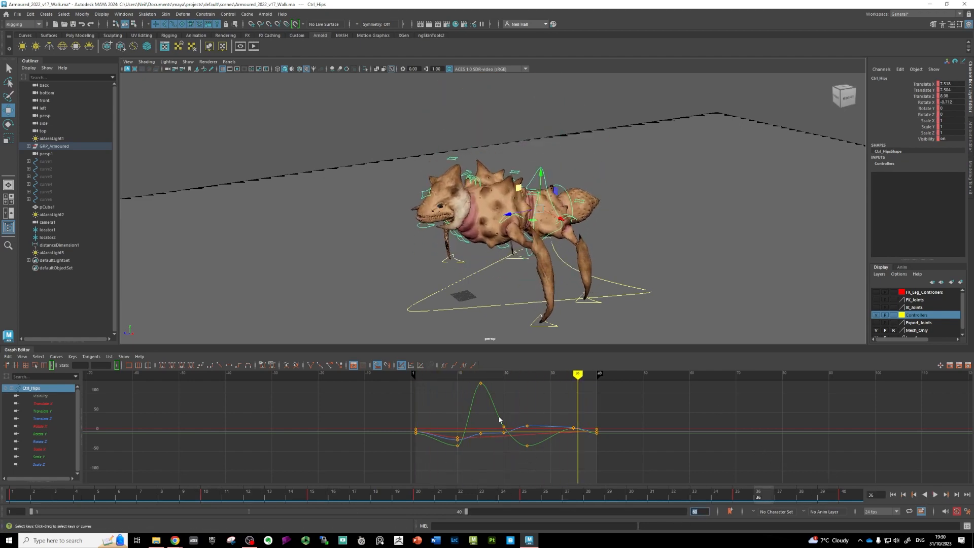
pyautogui.moveTo(327, 111); pyautogui.dragTo(669, 338)
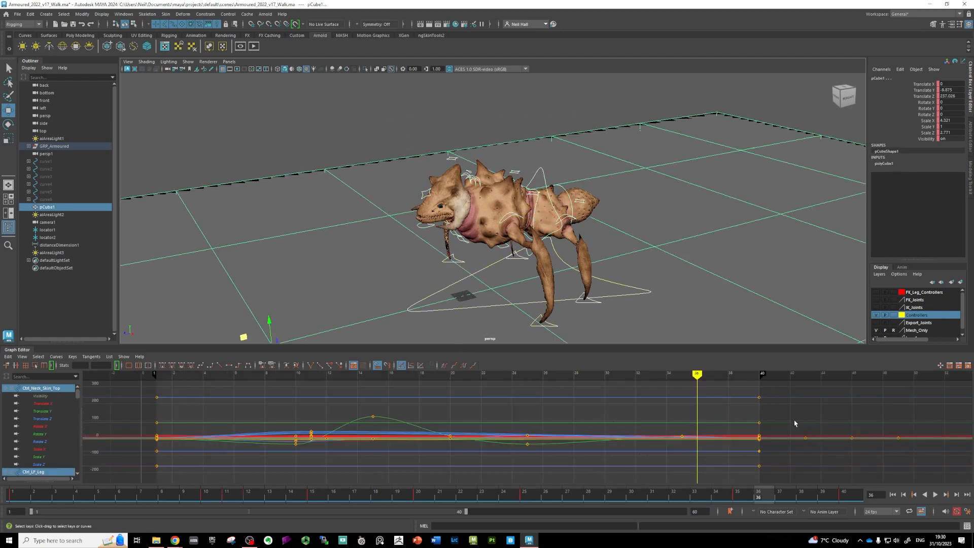
pyautogui.moveTo(923, 460); pyautogui.dragTo(923, 477)
pyautogui.scroll(-4, 602, 443)
pyautogui.keyDown('alt'); pyautogui.moveTo(593, 444); pyautogui.dragTo(525, 443, button='middle'); pyautogui.keyUp('alt')
pyautogui.scroll(4, 589, 458)
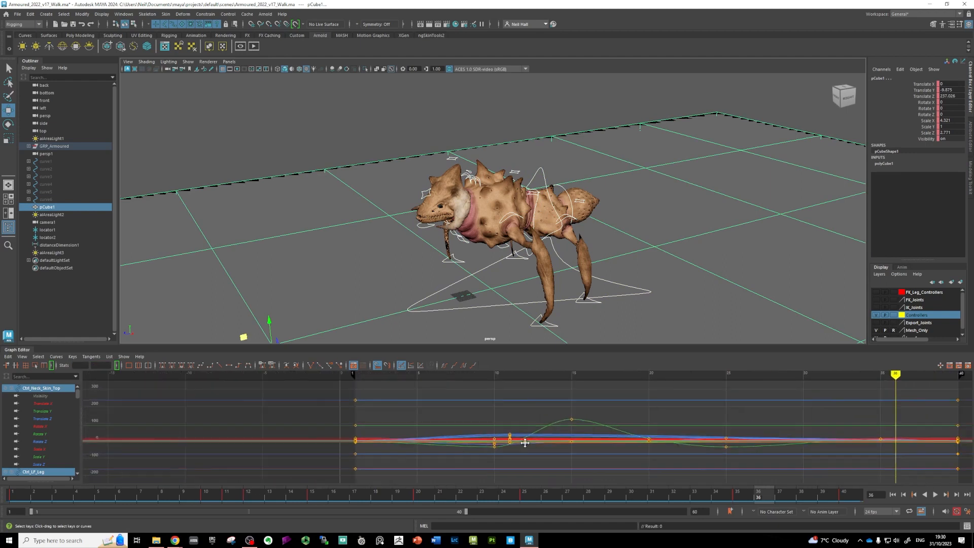
# - Extend the playback range to frame 60 and shift all keys from frame 20 onward 10 frames later
pyautogui.scroll(-5, 533, 447)
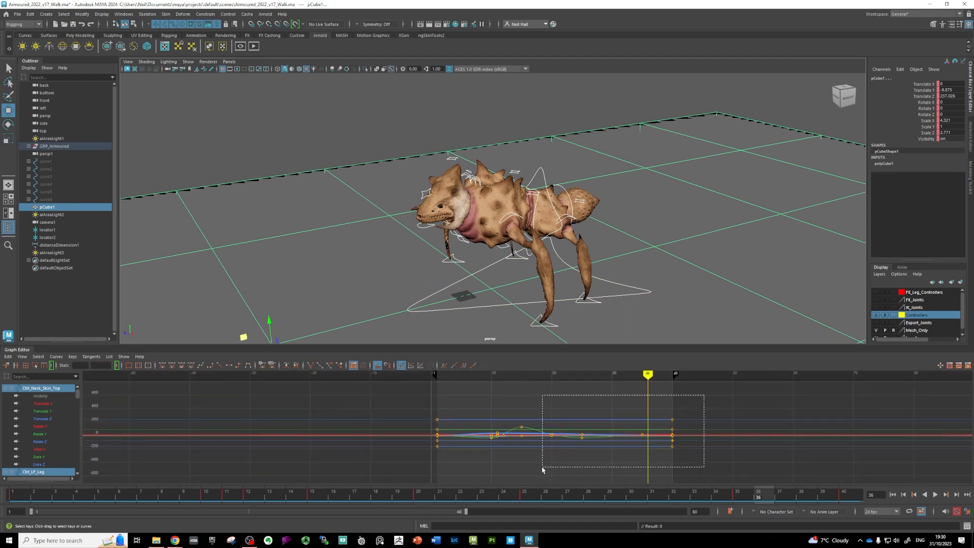
pyautogui.moveTo(542, 469); pyautogui.dragTo(543, 469)
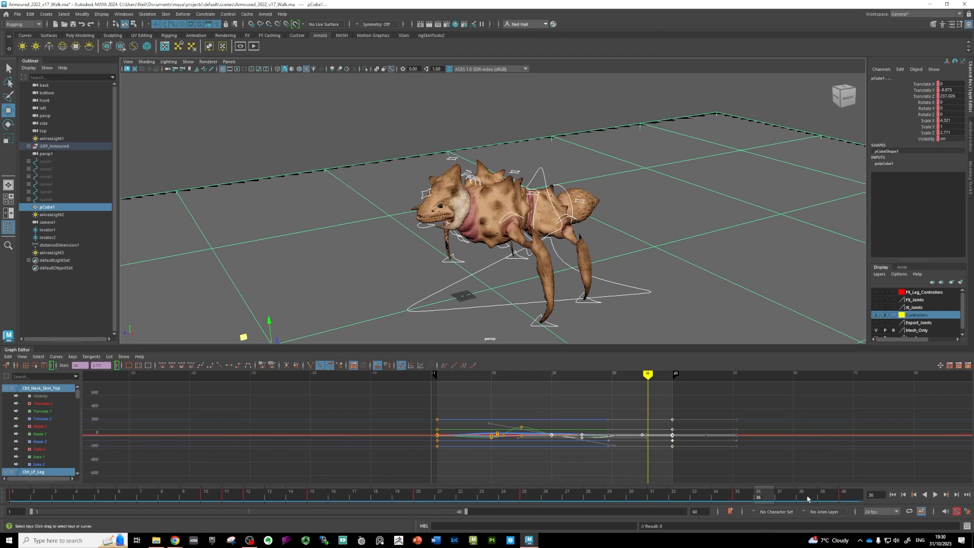
pyautogui.moveTo(472, 512); pyautogui.dragTo(721, 533)
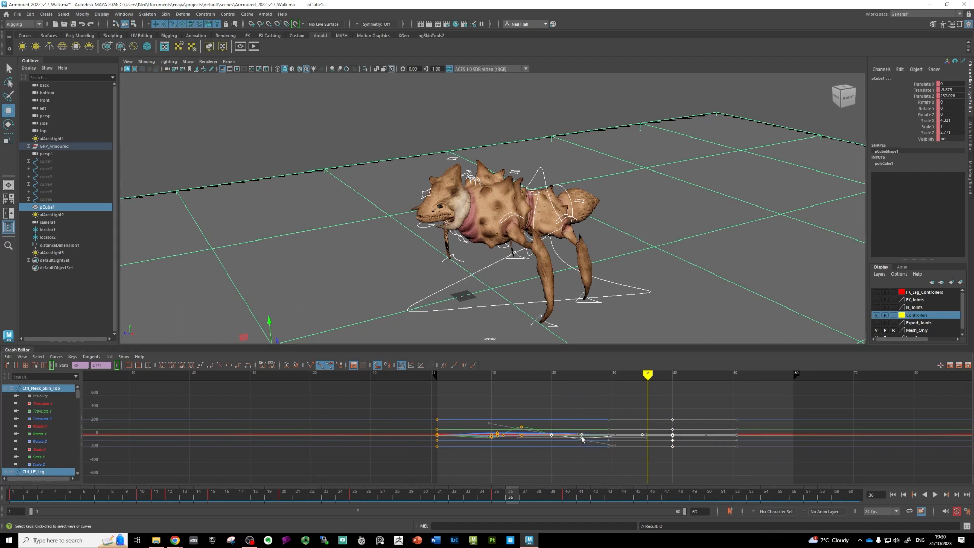
pyautogui.moveTo(581, 440); pyautogui.dragTo(644, 445)
# - Retime the jump's peak keys from frame 15 to frame 20, play the result, and settle them on frame 18
pyautogui.click(521, 427)
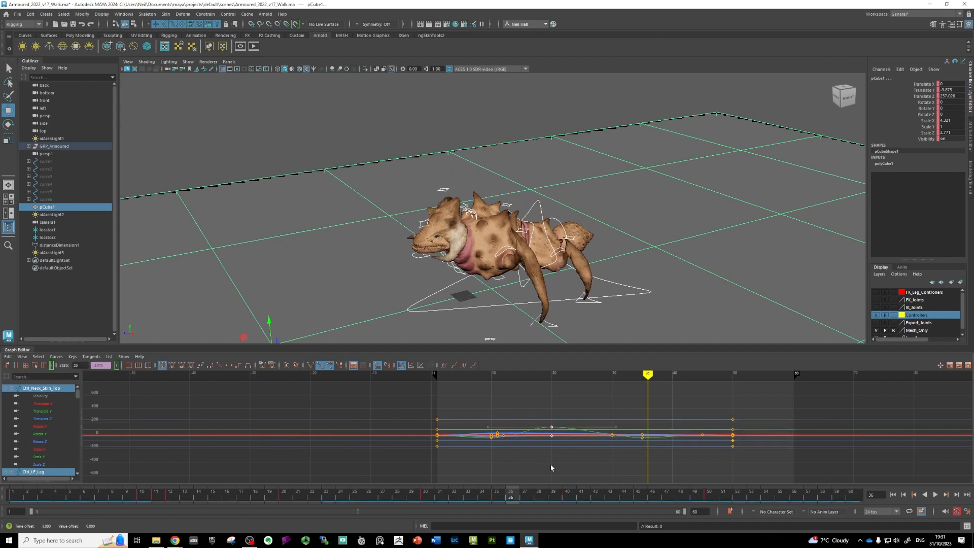
pyautogui.moveTo(648, 374); pyautogui.dragTo(410, 382)
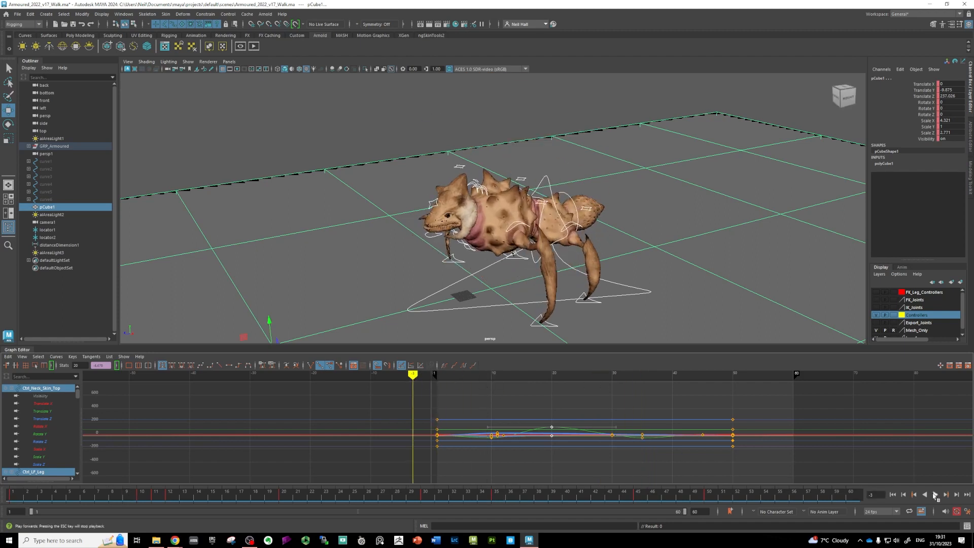
pyautogui.click(935, 495)
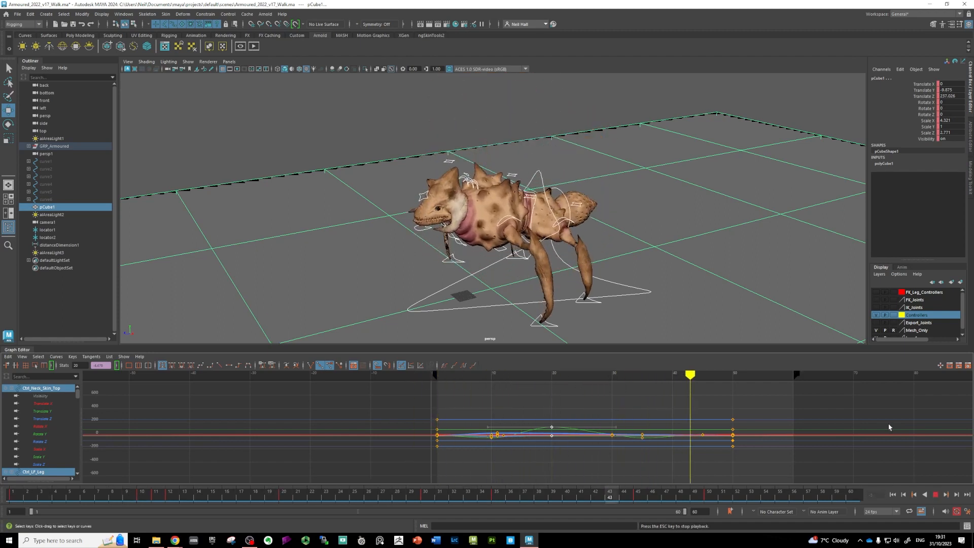
pyautogui.click(936, 495)
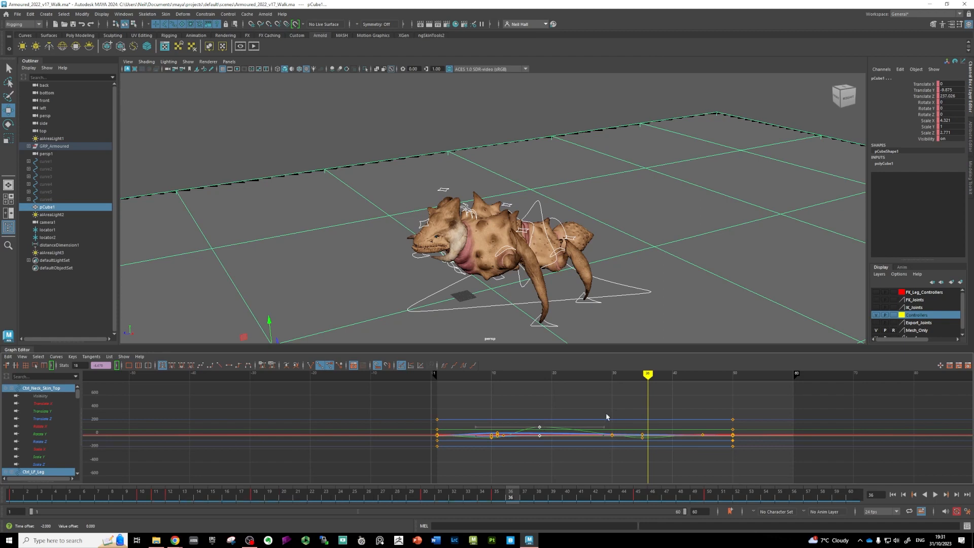
# - Shift all keys from frame 30 onward three frames earlier and play the animation, viewing the creature from the side
pyautogui.moveTo(773, 469); pyautogui.dragTo(772, 469)
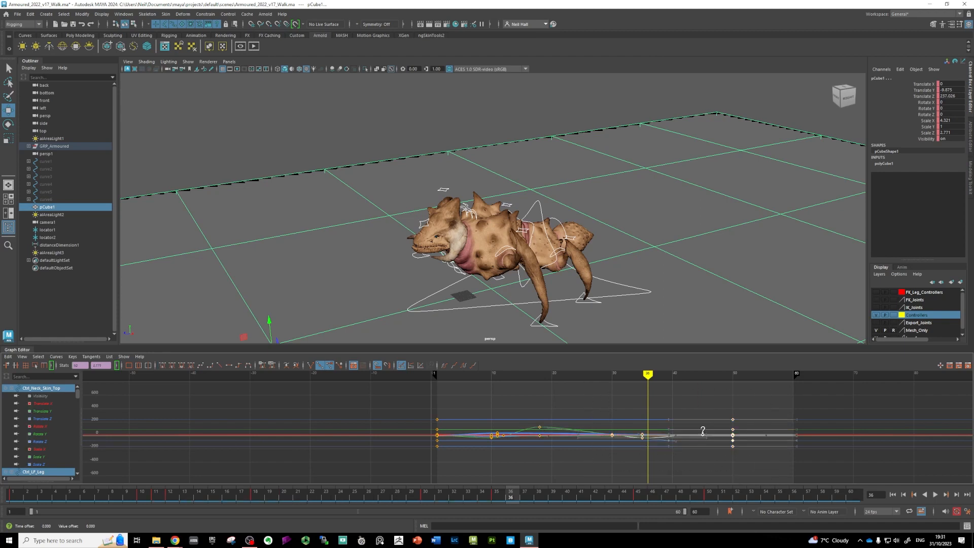
pyautogui.keyDown('shift'); pyautogui.moveTo(702, 431); pyautogui.dragTo(684, 435, button='middle'); pyautogui.keyUp('shift')
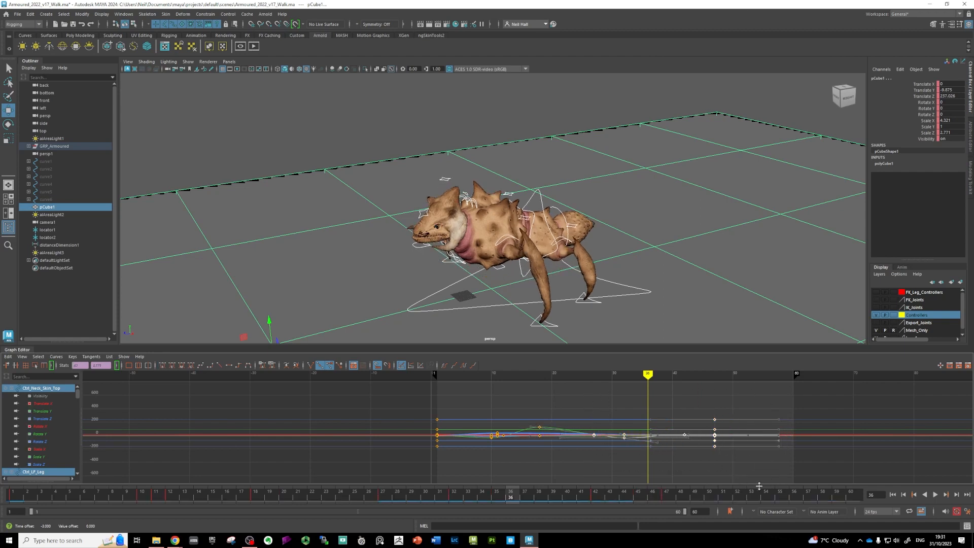
pyautogui.click(935, 495)
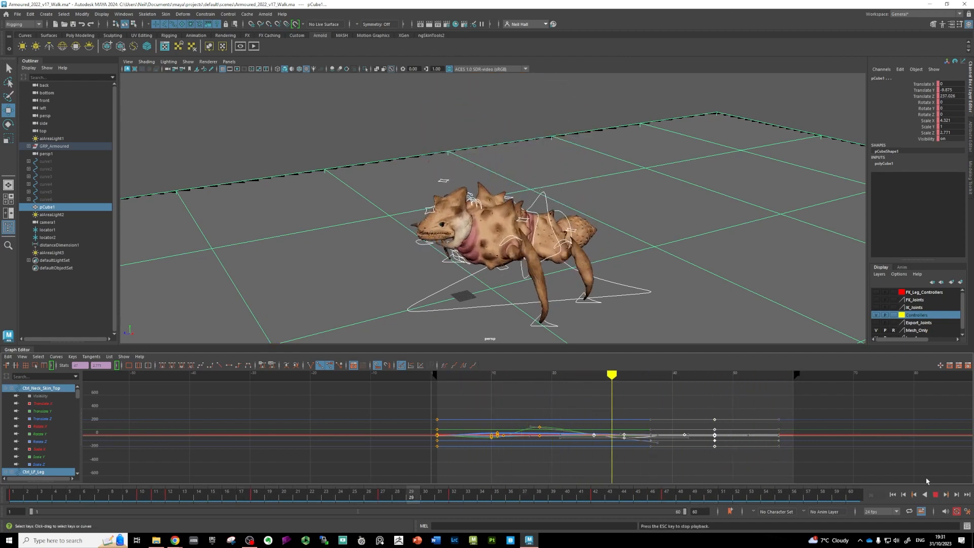
pyautogui.keyDown('alt'); pyautogui.moveTo(573, 304); pyautogui.dragTo(597, 304); pyautogui.keyUp('alt')
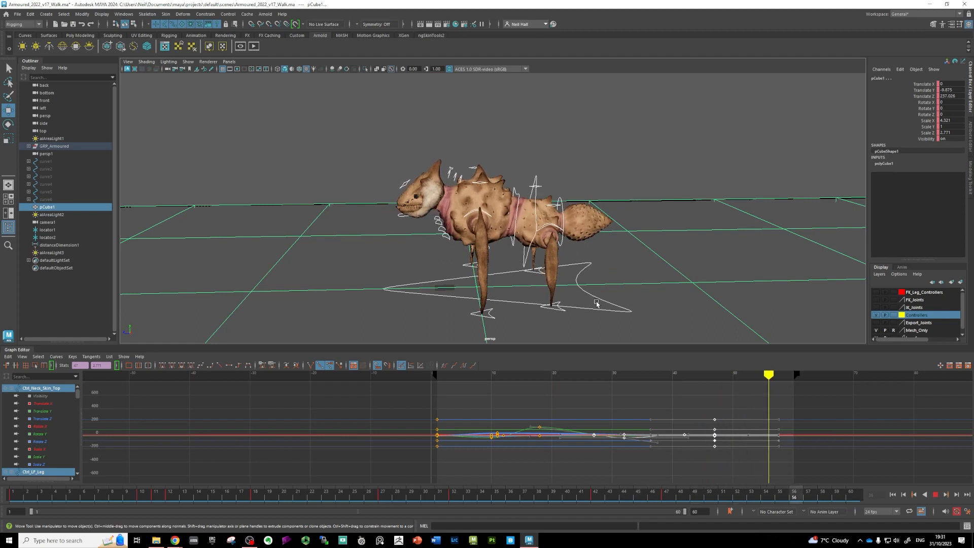
pyautogui.click(934, 494)
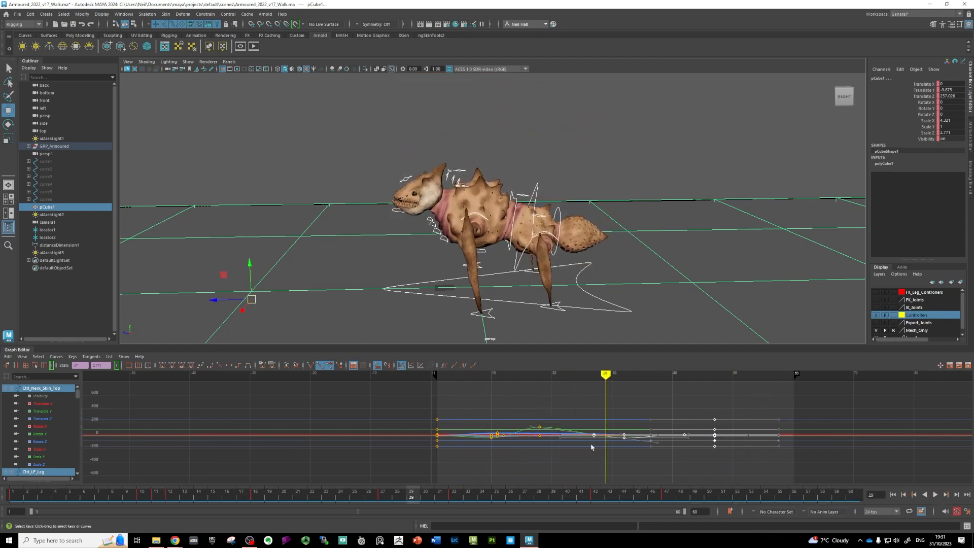
# - Move the landing keys to frame 31 and the final keys to frames 39 and 44, and play the retimed animation
pyautogui.click(757, 418)
pyautogui.moveTo(754, 394); pyautogui.dragTo(727, 462)
pyautogui.moveTo(618, 464); pyautogui.dragTo(618, 463)
pyautogui.moveTo(624, 433); pyautogui.dragTo(618, 436, button='middle')
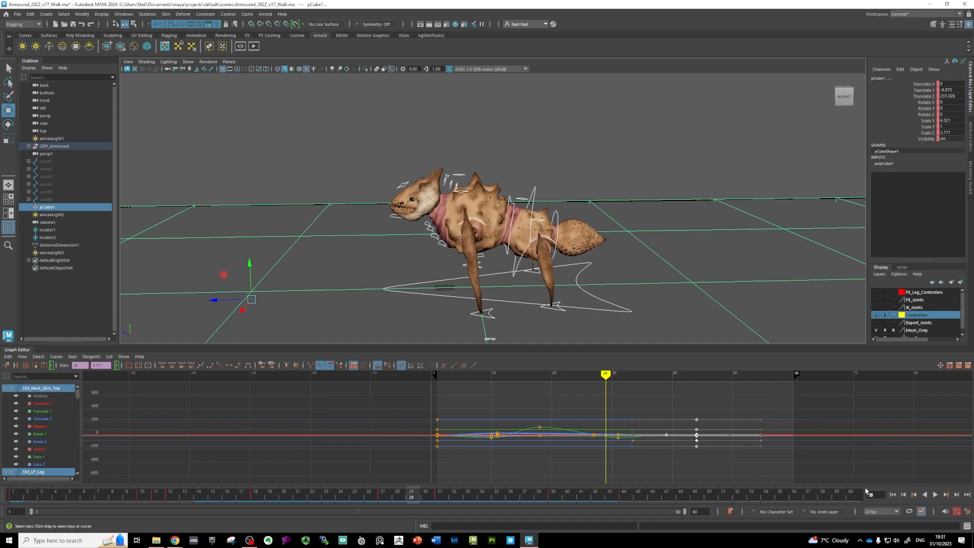
pyautogui.click(894, 495)
pyautogui.click(934, 495)
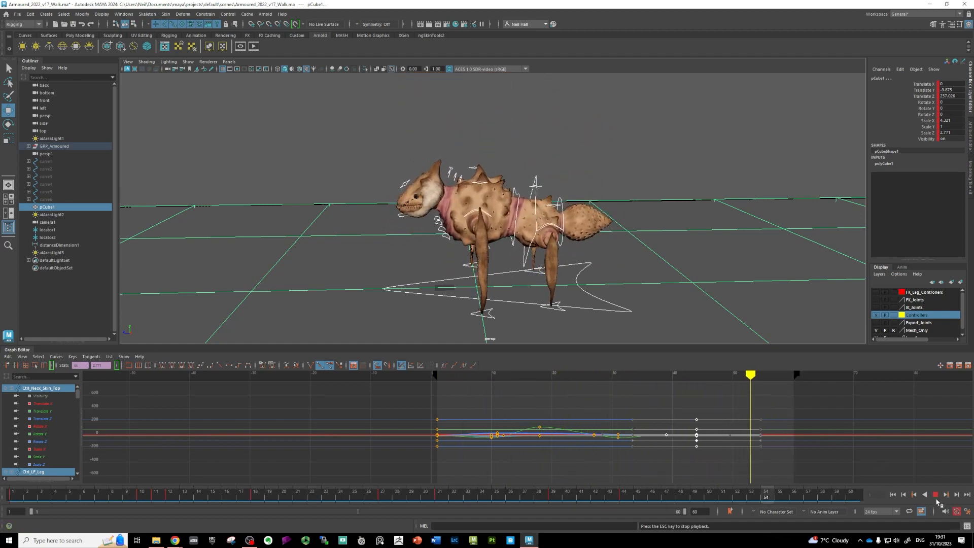
pyautogui.press('Escape')
pyautogui.scroll(5, 574, 451)
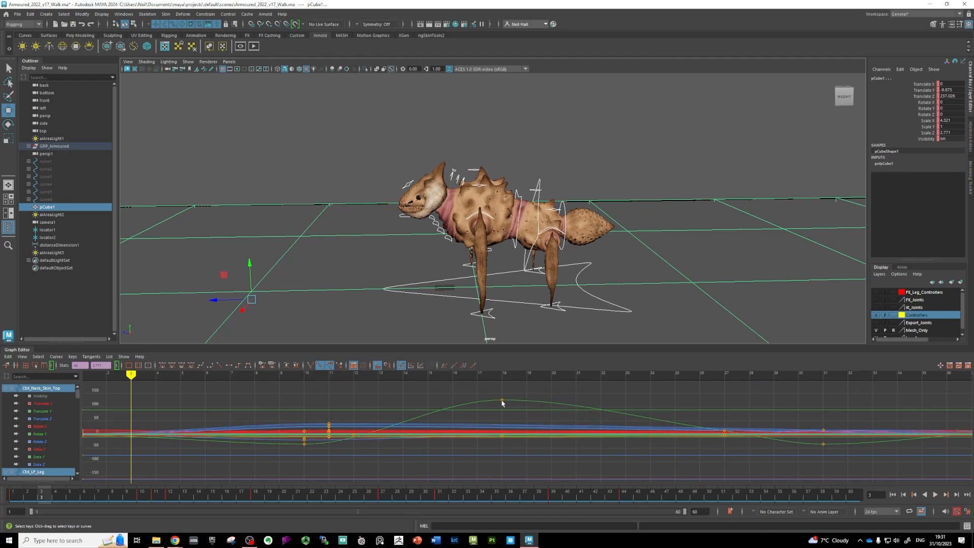
# - Shift the landing and closing keys two frames earlier, ending on frame 42, and play the retimed animation
pyautogui.scroll(-5, 758, 441)
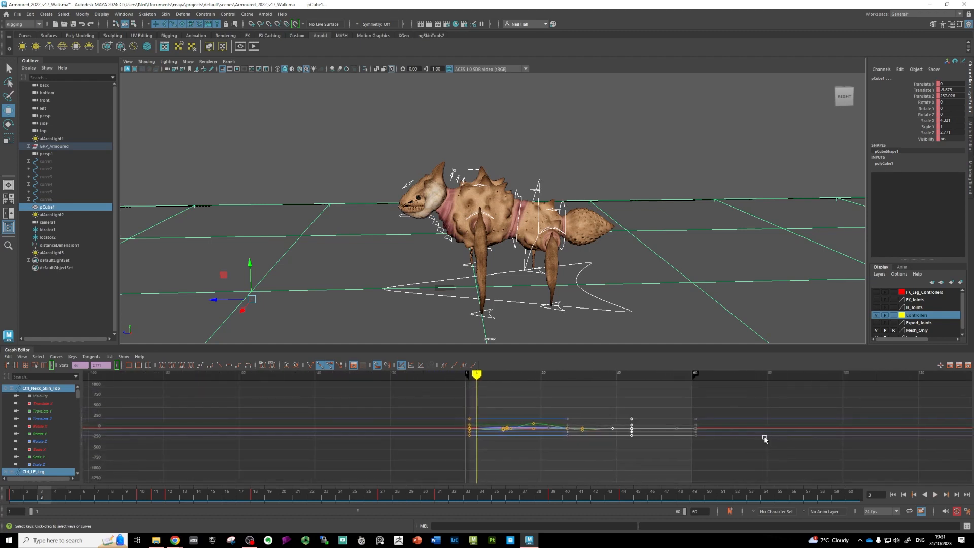
pyautogui.scroll(-3, 537, 448)
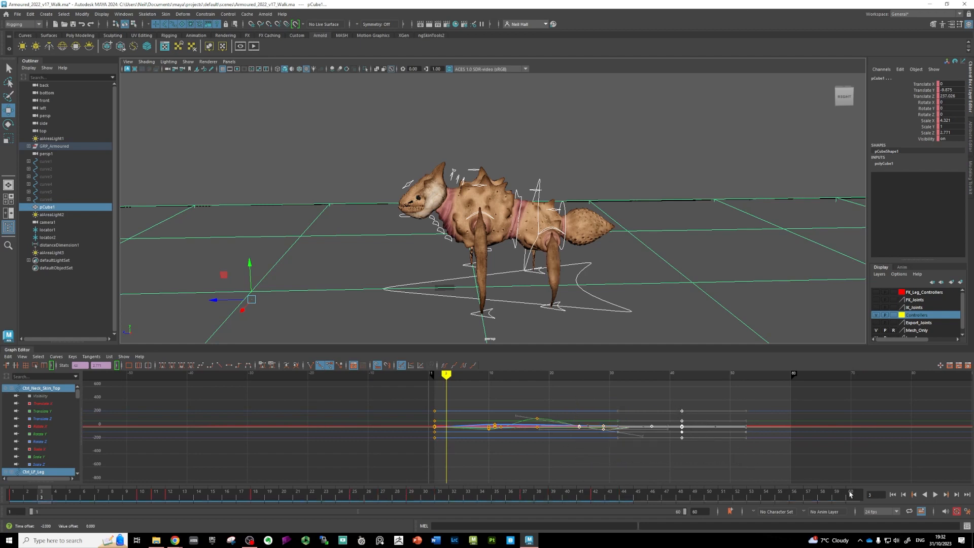
pyautogui.click(936, 496)
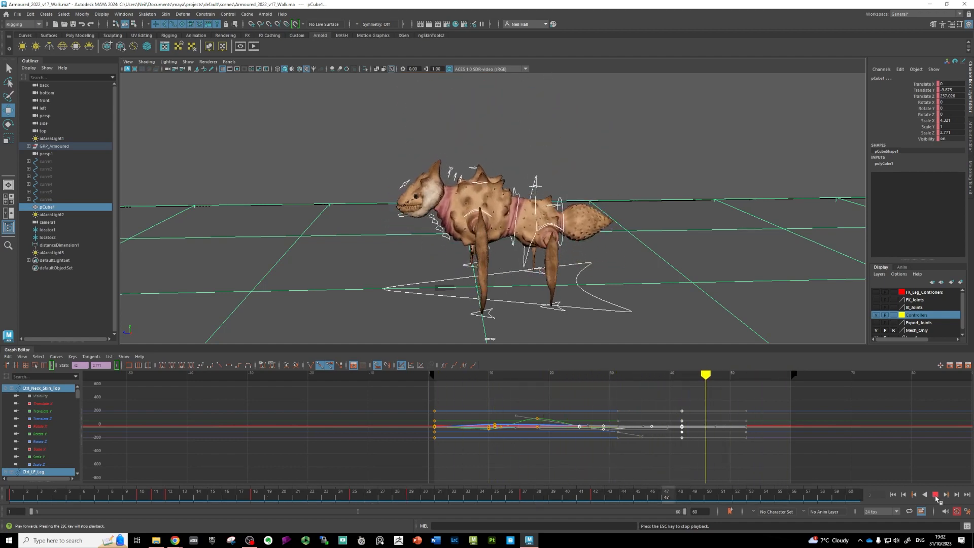
pyautogui.click(936, 495)
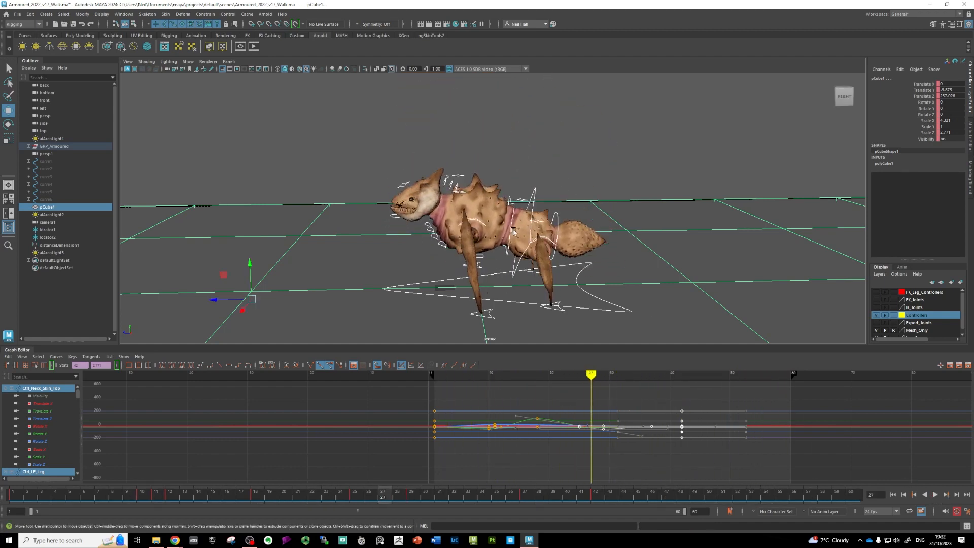
# - Select all four leg controls, scrub the jump to its take-off, and set a key on them at frame 13
pyautogui.keyDown('alt'); pyautogui.moveTo(479, 228); pyautogui.dragTo(499, 232); pyautogui.keyUp('alt')
pyautogui.keyDown('alt'); pyautogui.moveTo(499, 232); pyautogui.dragTo(507, 265, button='right'); pyautogui.keyUp('alt')
pyautogui.keyDown('alt'); pyautogui.moveTo(507, 264); pyautogui.dragTo(497, 232, button='middle'); pyautogui.keyUp('alt')
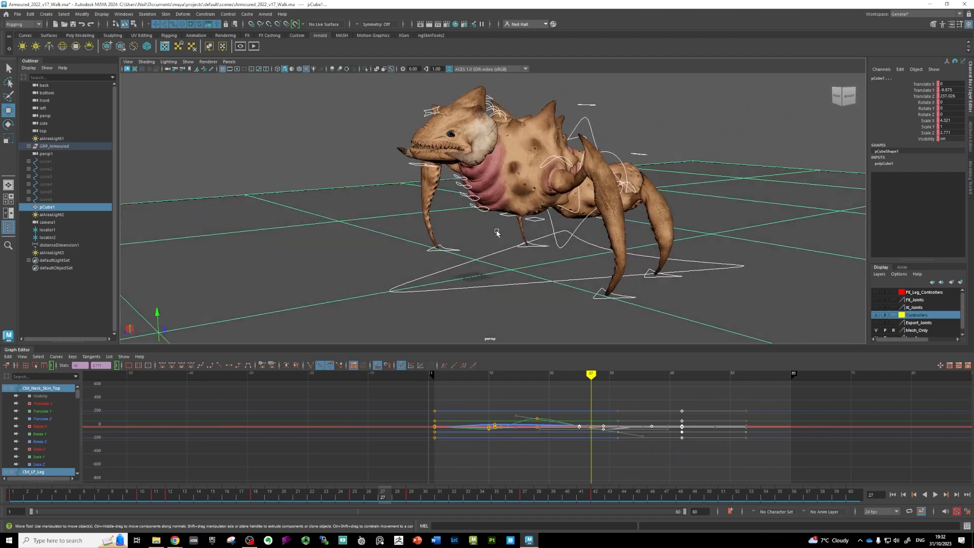
pyautogui.click(536, 246)
pyautogui.keyDown('shift'); pyautogui.click(454, 250); pyautogui.keyUp('shift')
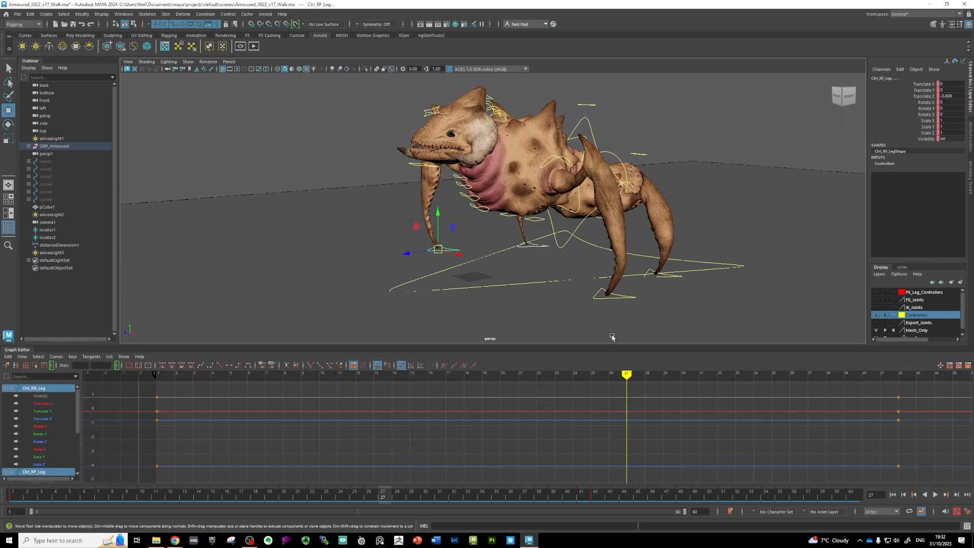
pyautogui.keyDown('shift'); pyautogui.click(670, 278); pyautogui.keyUp('shift')
pyautogui.keyDown('alt'); pyautogui.moveTo(672, 281); pyautogui.dragTo(661, 293); pyautogui.keyUp('alt')
pyautogui.moveTo(626, 374)
pyautogui.mouseDown()
pyautogui.moveTo(812, 392)
pyautogui.moveTo(840, 391)
pyautogui.moveTo(717, 378)
pyautogui.moveTo(898, 378)
pyautogui.moveTo(245, 378)
pyautogui.moveTo(500, 387)
pyautogui.mouseUp()
pyautogui.hotkey('alt', 'v')
pyautogui.keyDown('alt'); pyautogui.moveTo(425, 277); pyautogui.dragTo(485, 304); pyautogui.keyUp('alt')
pyautogui.scroll(-3, 482, 267)
pyautogui.keyDown('alt'); pyautogui.moveTo(483, 268); pyautogui.dragTo(469, 252); pyautogui.keyUp('alt')
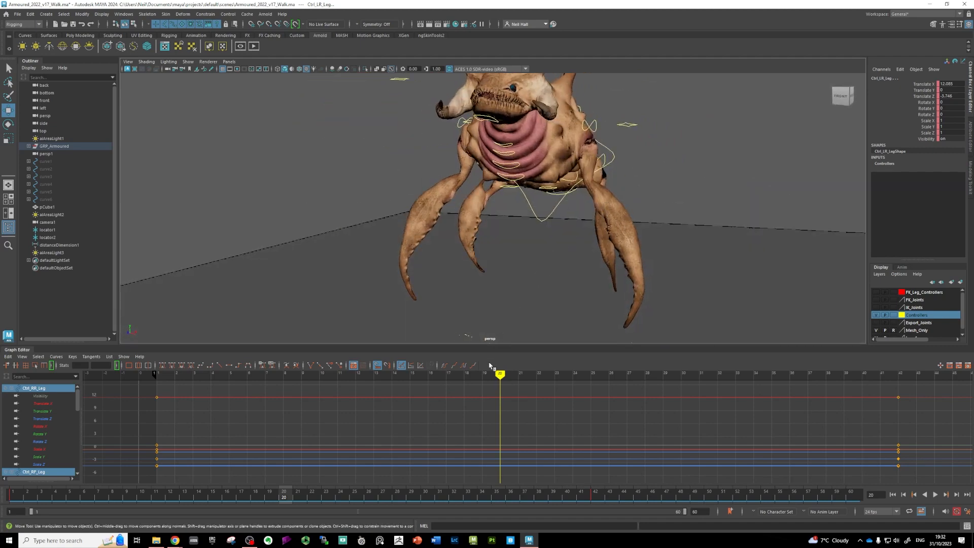
pyautogui.moveTo(498, 377); pyautogui.dragTo(283, 376)
pyautogui.moveTo(450, 272)
pyautogui.keyDown('alt'); pyautogui.mouseDown()
pyautogui.moveTo(438, 295)
pyautogui.moveTo(478, 234)
pyautogui.moveTo(450, 218)
pyautogui.mouseUp(); pyautogui.keyUp('alt')
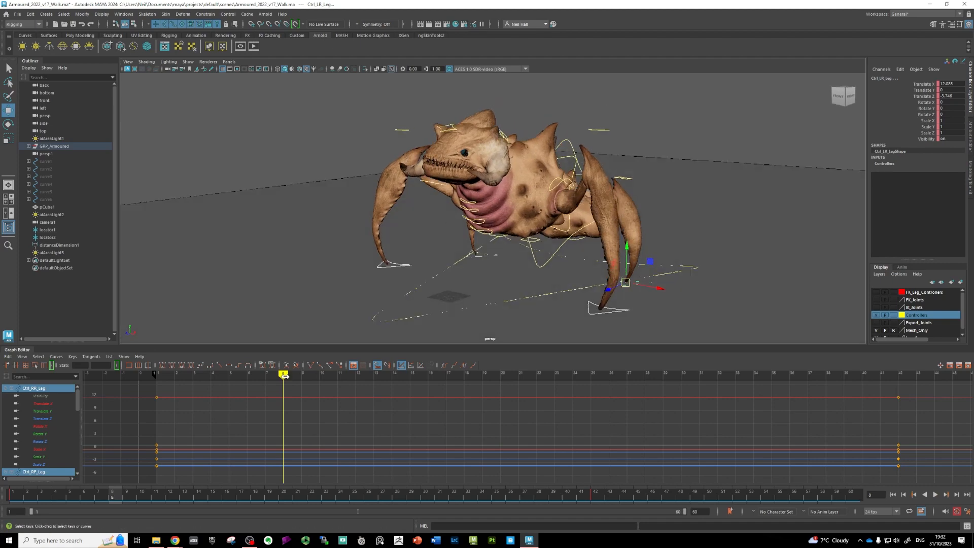
pyautogui.moveTo(285, 376)
pyautogui.mouseDown()
pyautogui.moveTo(157, 377)
pyautogui.moveTo(393, 385)
pyautogui.moveTo(337, 387)
pyautogui.moveTo(373, 389)
pyautogui.mouseUp()
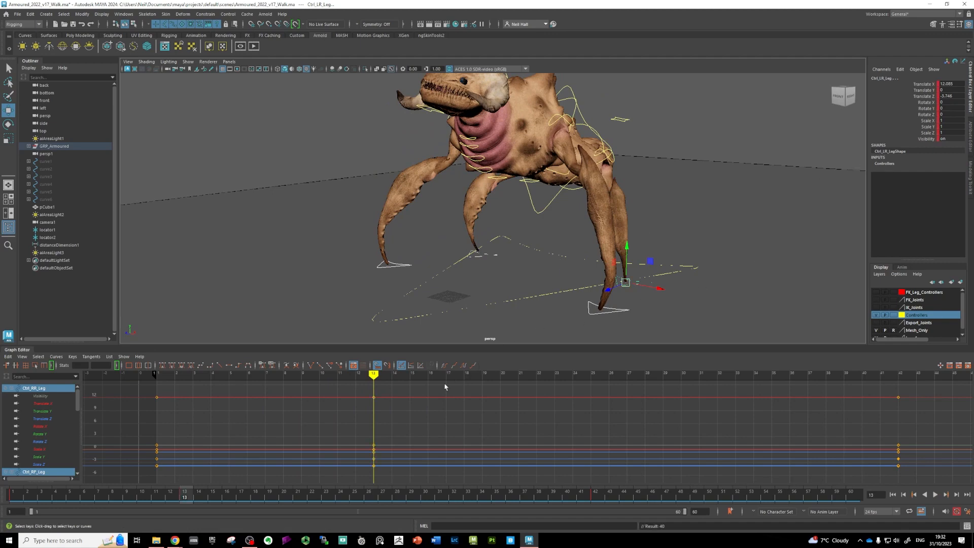
# - Raise the four leg controls off the ground at frame 20, to Translate Y of about 144, and set a key
pyautogui.keyDown('alt'); pyautogui.moveTo(452, 275); pyautogui.dragTo(390, 279); pyautogui.keyUp('alt')
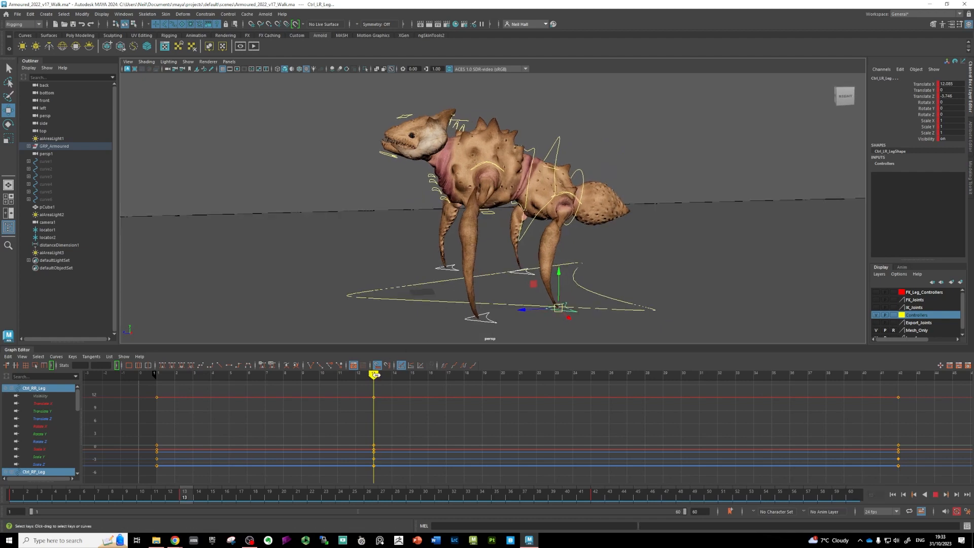
pyautogui.moveTo(375, 375); pyautogui.dragTo(500, 374)
pyautogui.moveTo(503, 279)
pyautogui.keyDown('alt'); pyautogui.mouseDown()
pyautogui.moveTo(474, 276)
pyautogui.moveTo(509, 277)
pyautogui.mouseUp(); pyautogui.keyUp('alt')
pyautogui.moveTo(589, 249); pyautogui.dragTo(615, 167)
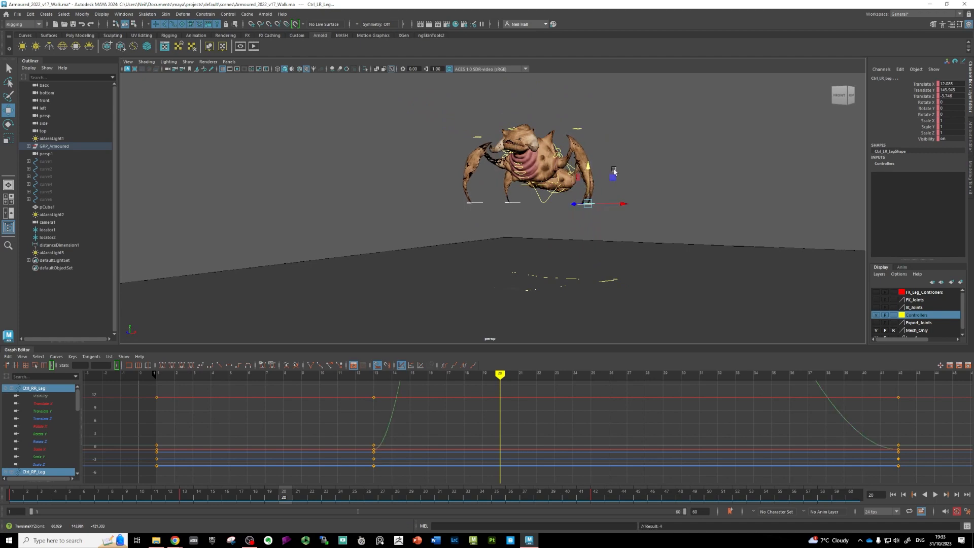
pyautogui.press('s')
# - Lower the leg controls to the ground at frame 27, to Translate Y of about -1.1, and set a key
pyautogui.keyDown('alt'); pyautogui.moveTo(518, 198); pyautogui.dragTo(528, 264); pyautogui.keyUp('alt')
pyautogui.moveTo(500, 374)
pyautogui.mouseDown()
pyautogui.moveTo(300, 374)
pyautogui.moveTo(647, 381)
pyautogui.moveTo(569, 398)
pyautogui.moveTo(622, 395)
pyautogui.mouseUp()
pyautogui.keyDown('alt'); pyautogui.moveTo(479, 403); pyautogui.dragTo(480, 400, button='middle'); pyautogui.keyUp('alt')
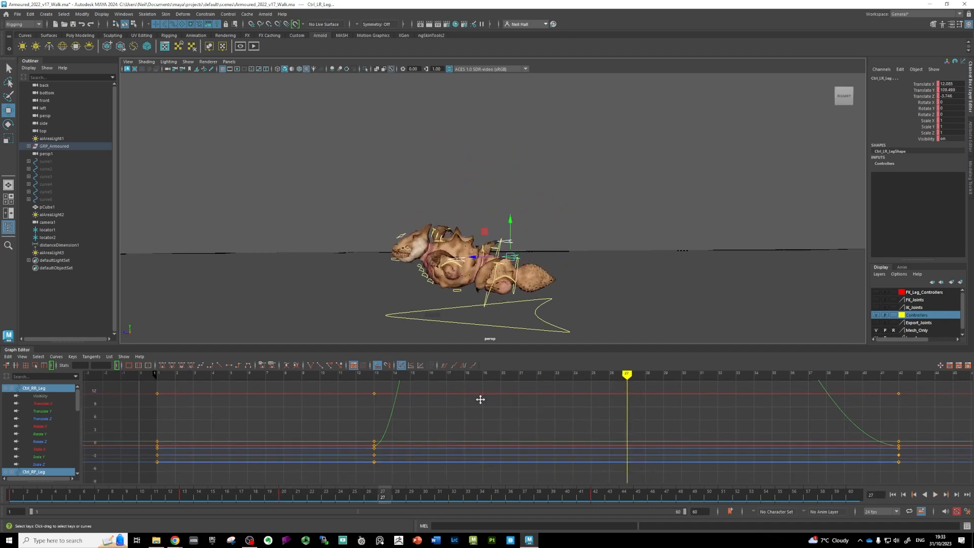
pyautogui.keyDown('alt'); pyautogui.moveTo(450, 291); pyautogui.dragTo(472, 275); pyautogui.keyUp('alt')
pyautogui.scroll(4, 570, 260)
pyautogui.moveTo(570, 261)
pyautogui.keyDown('alt'); pyautogui.mouseDown()
pyautogui.moveTo(556, 153)
pyautogui.moveTo(568, 262)
pyautogui.mouseUp(); pyautogui.keyUp('alt')
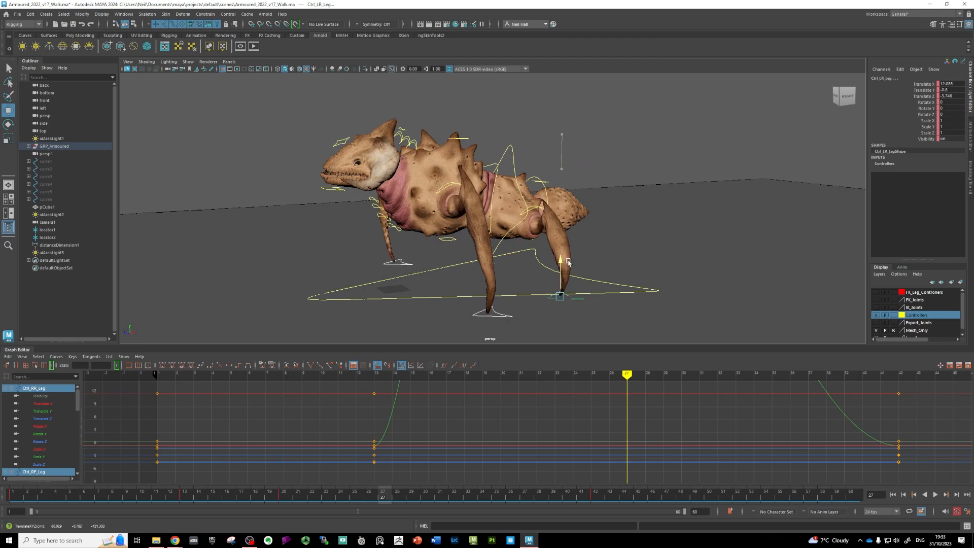
pyautogui.press('s')
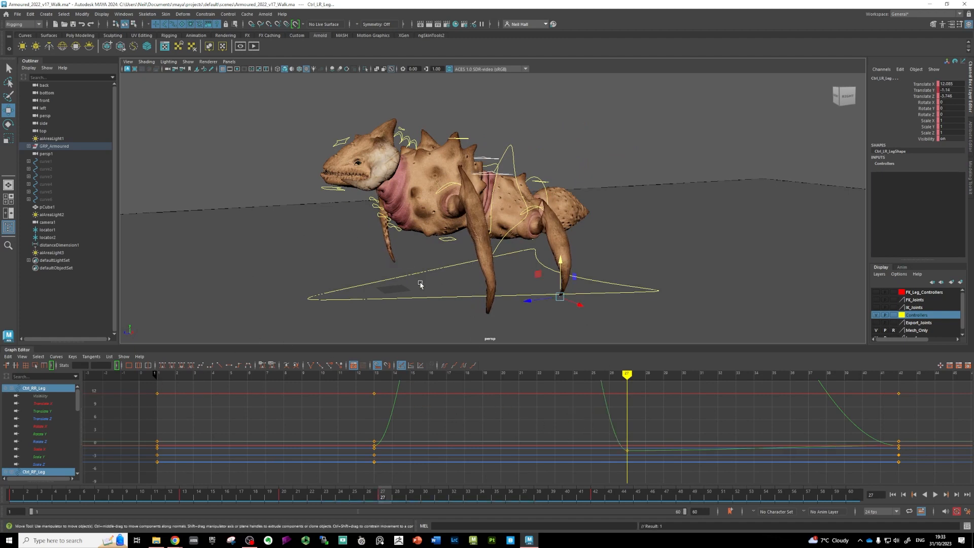
# - Scrub and play the jump between frames 20 and 28 from front, back and side views to check the leg positions
pyautogui.scroll(-4, 420, 284)
pyautogui.keyDown('alt'); pyautogui.moveTo(420, 285); pyautogui.dragTo(470, 272, button='middle'); pyautogui.keyUp('alt')
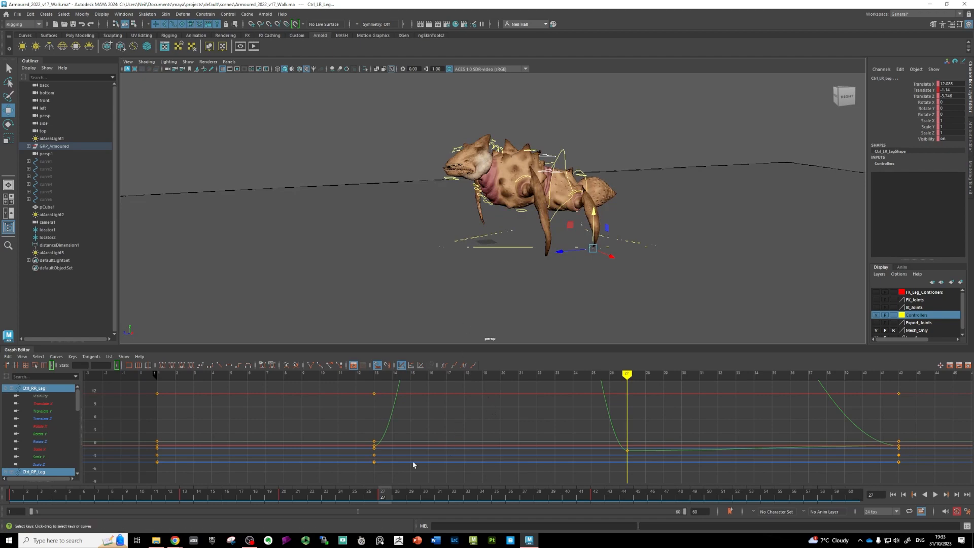
pyautogui.moveTo(379, 500); pyautogui.dragTo(284, 498)
pyautogui.keyDown('alt'); pyautogui.moveTo(295, 278); pyautogui.dragTo(403, 303); pyautogui.keyUp('alt')
pyautogui.moveTo(274, 498); pyautogui.dragTo(325, 481)
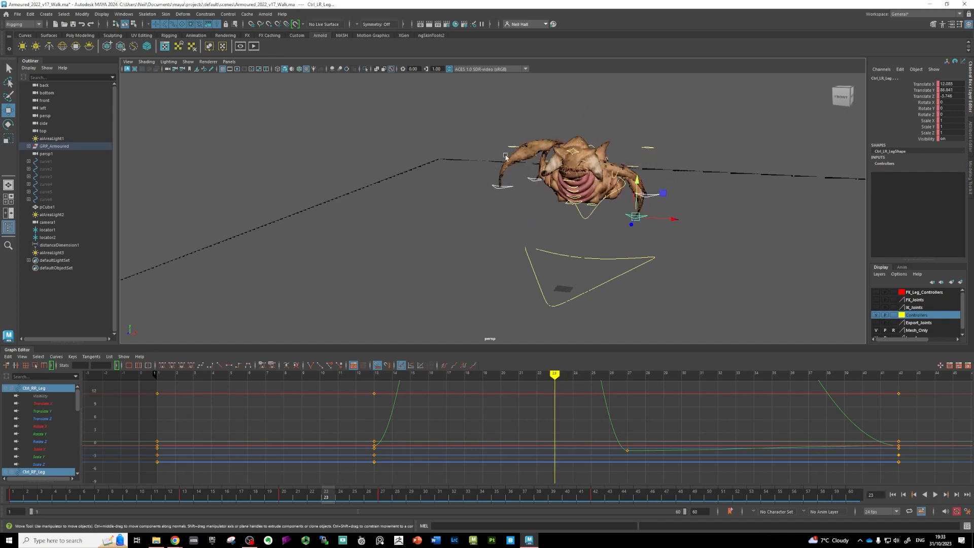
pyautogui.keyDown('alt'); pyautogui.moveTo(472, 335); pyautogui.dragTo(459, 226); pyautogui.keyUp('alt')
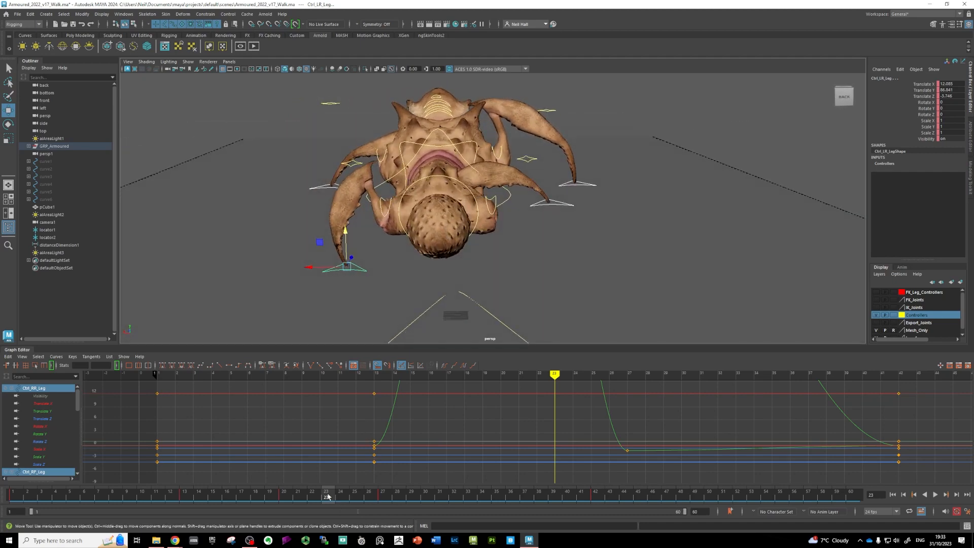
pyautogui.hotkey('alt', 'v')
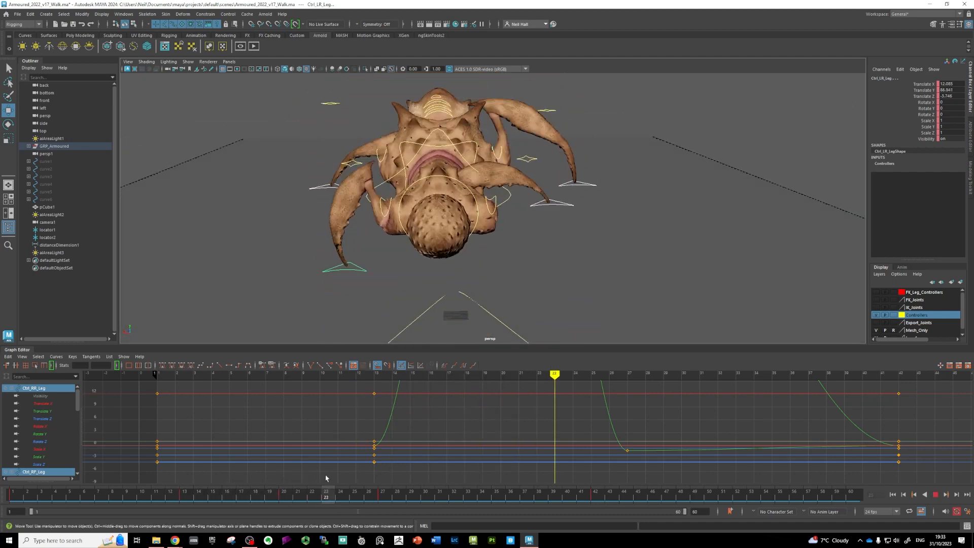
pyautogui.moveTo(326, 478); pyautogui.dragTo(400, 476)
pyautogui.keyDown('alt'); pyautogui.moveTo(402, 215); pyautogui.dragTo(405, 193, button='middle'); pyautogui.keyUp('alt')
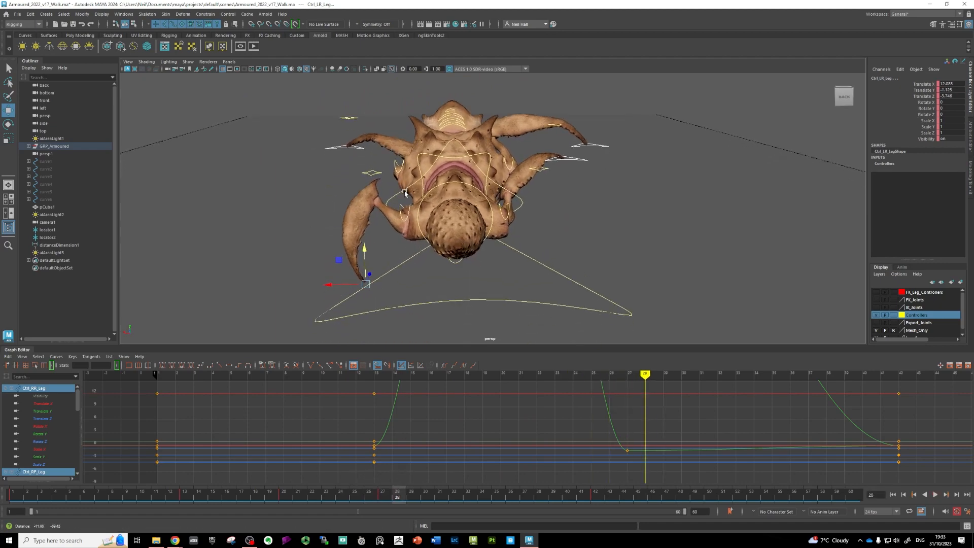
pyautogui.keyDown('alt'); pyautogui.moveTo(406, 194); pyautogui.dragTo(553, 311); pyautogui.keyUp('alt')
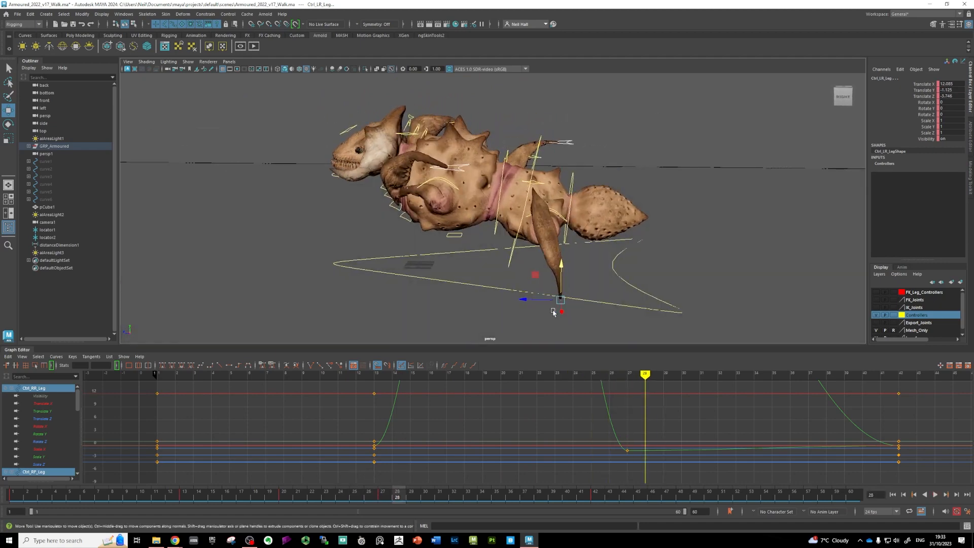
# - Plant the creature's left front leg control at frame 27 with Translate Y set to 0
pyautogui.moveTo(647, 379); pyautogui.dragTo(627, 379)
pyautogui.keyDown('alt'); pyautogui.moveTo(507, 263); pyautogui.dragTo(400, 216); pyautogui.keyUp('alt')
pyautogui.click(356, 192)
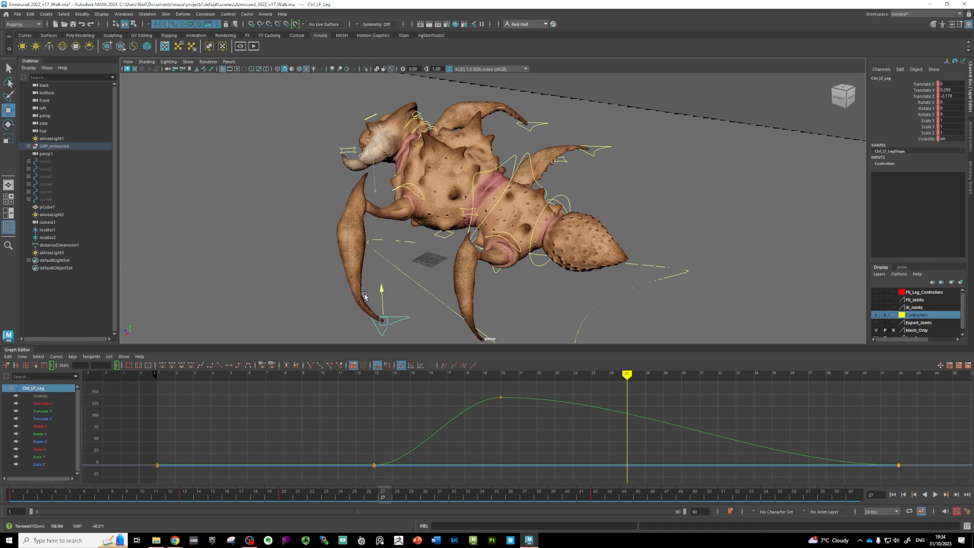
pyautogui.moveTo(365, 297); pyautogui.dragTo(364, 297)
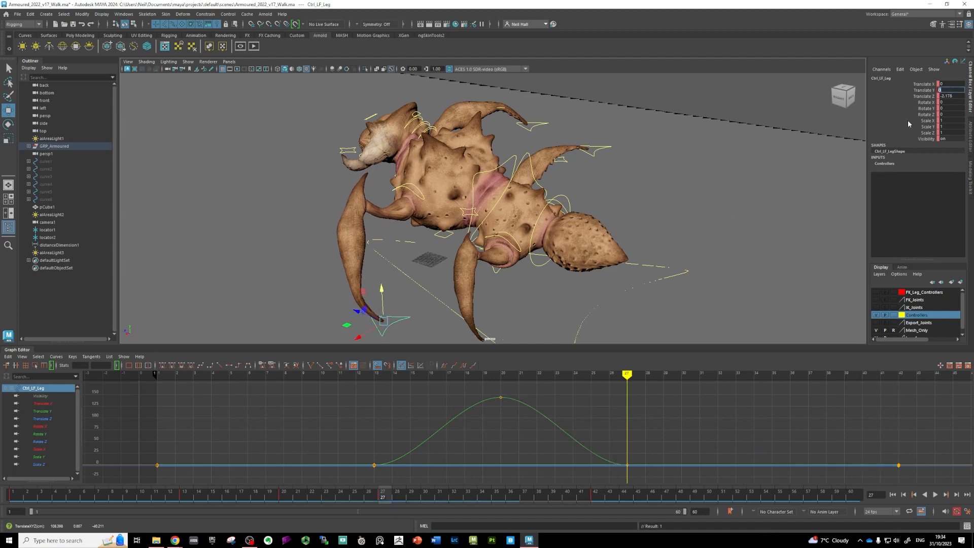
# - Set Translate Y to 0 on the right rear and right front leg controls at frame 27
pyautogui.keyDown('alt'); pyautogui.moveTo(554, 264); pyautogui.dragTo(518, 244); pyautogui.keyUp('alt')
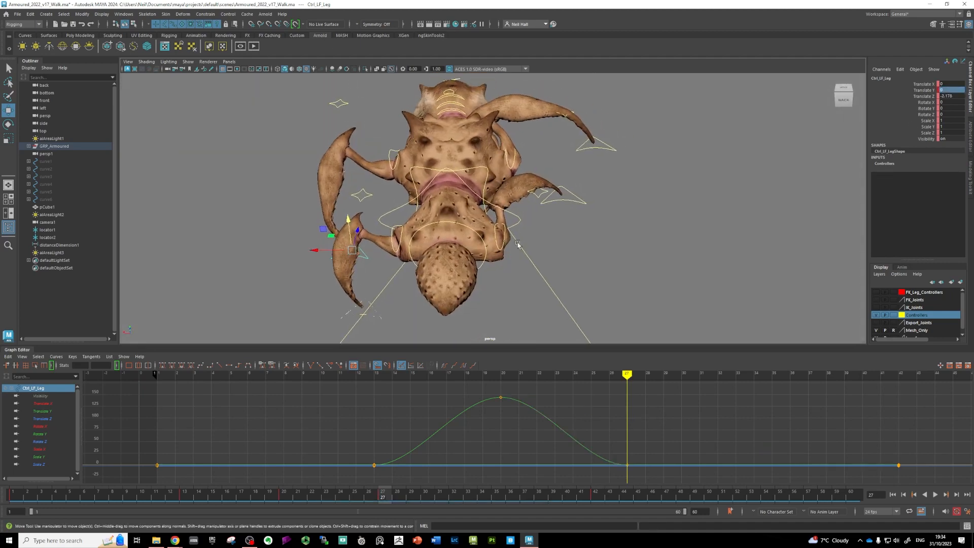
pyautogui.click(580, 202)
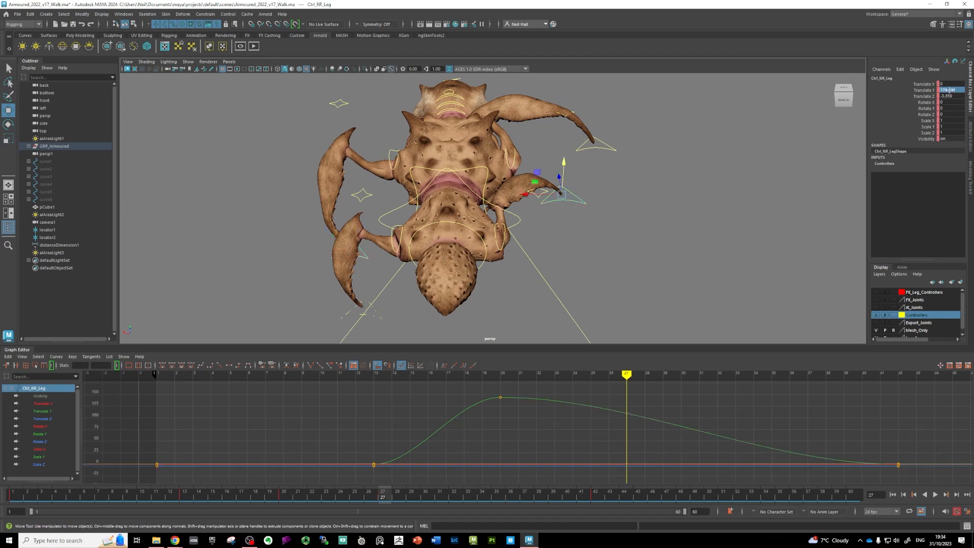
pyautogui.write('0')
pyautogui.press('Return')
pyautogui.click(608, 152)
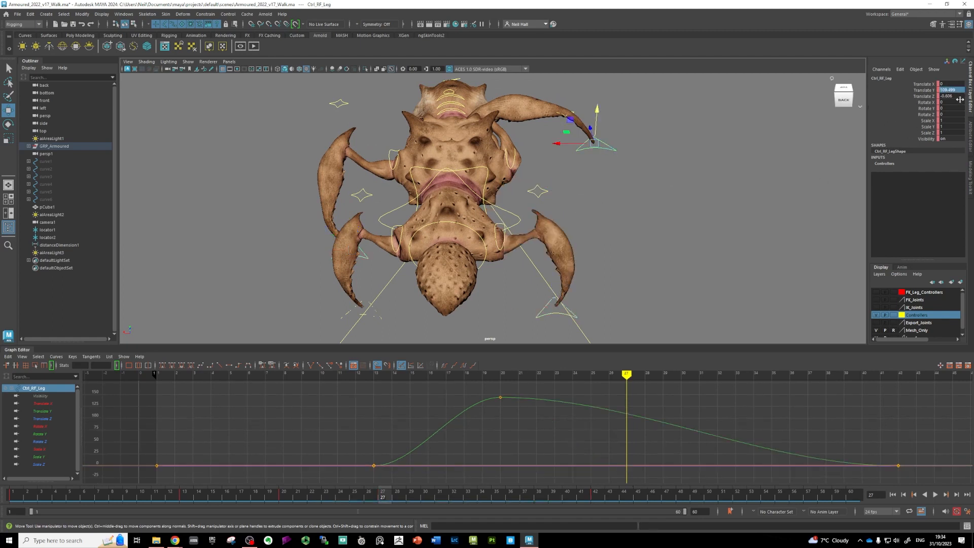
pyautogui.write('0')
pyautogui.press('Return')
# - Key both front leg controls at frame 15, raised to Translate Y of about 65, and steepen that key's tangent
pyautogui.keyDown('alt'); pyautogui.moveTo(486, 258); pyautogui.dragTo(609, 224); pyautogui.keyUp('alt')
pyautogui.moveTo(626, 375)
pyautogui.mouseDown()
pyautogui.moveTo(336, 374)
pyautogui.moveTo(463, 375)
pyautogui.mouseUp()
pyautogui.moveTo(452, 272)
pyautogui.keyDown('alt'); pyautogui.mouseDown()
pyautogui.moveTo(538, 314)
pyautogui.moveTo(509, 279)
pyautogui.mouseUp(); pyautogui.keyUp('alt')
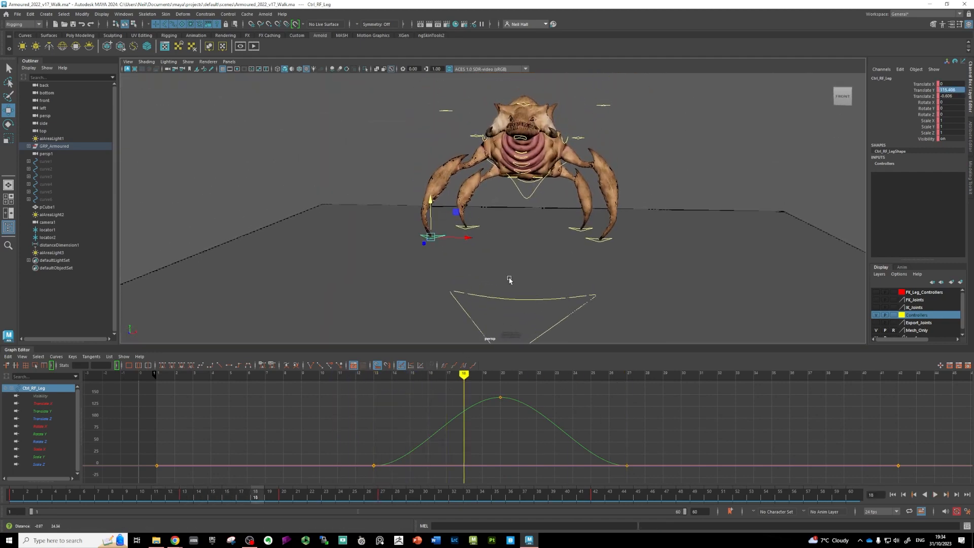
pyautogui.moveTo(465, 384)
pyautogui.mouseDown()
pyautogui.moveTo(282, 384)
pyautogui.moveTo(445, 386)
pyautogui.moveTo(338, 391)
pyautogui.moveTo(412, 395)
pyautogui.mouseUp()
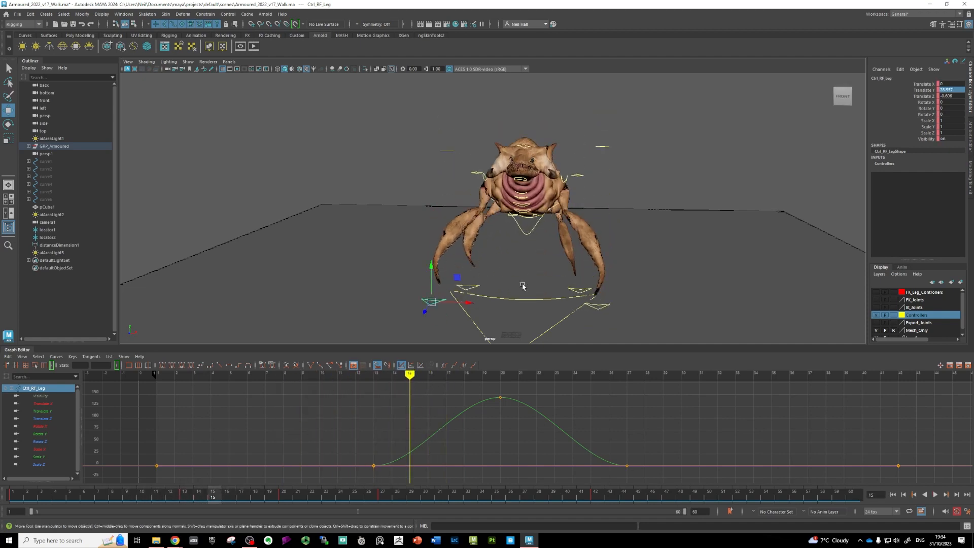
pyautogui.keyDown('shift'); pyautogui.click(598, 307); pyautogui.keyUp('shift')
pyautogui.keyDown('alt'); pyautogui.moveTo(552, 310); pyautogui.dragTo(525, 293); pyautogui.keyUp('alt')
pyautogui.moveTo(595, 260); pyautogui.dragTo(602, 230)
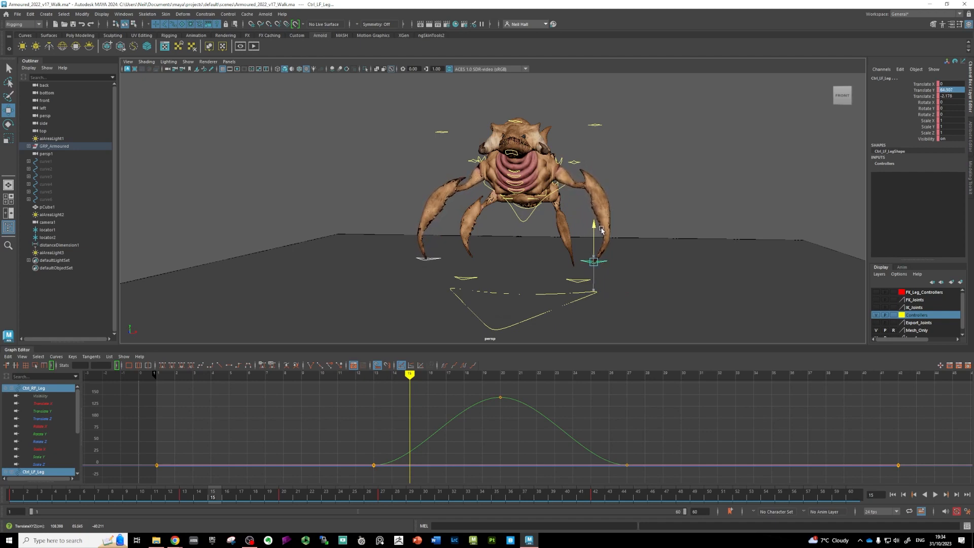
pyautogui.press('s')
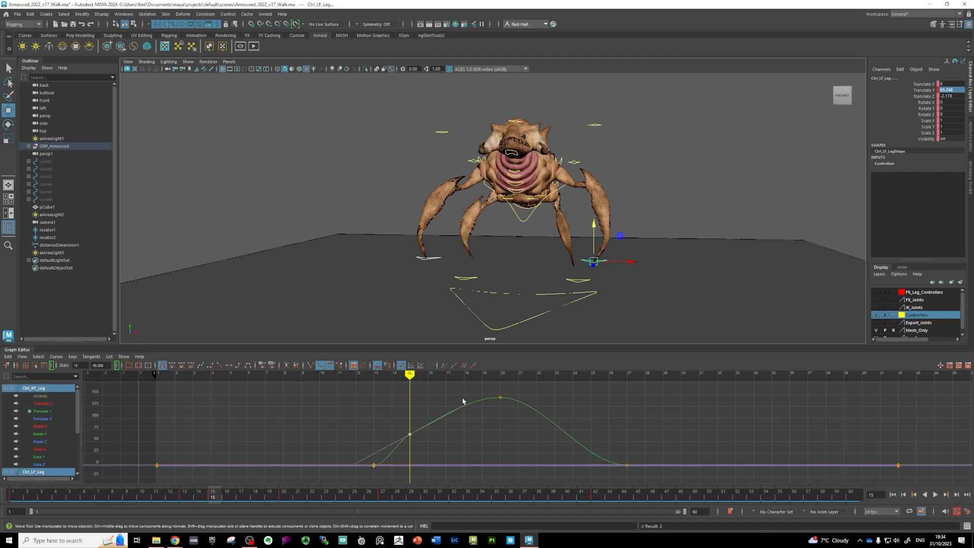
pyautogui.moveTo(469, 405); pyautogui.dragTo(474, 406)
# - Move the landing Translate Y keys of all four leg controls to frame 25
pyautogui.moveTo(409, 374)
pyautogui.mouseDown()
pyautogui.moveTo(318, 393)
pyautogui.moveTo(590, 391)
pyautogui.mouseUp()
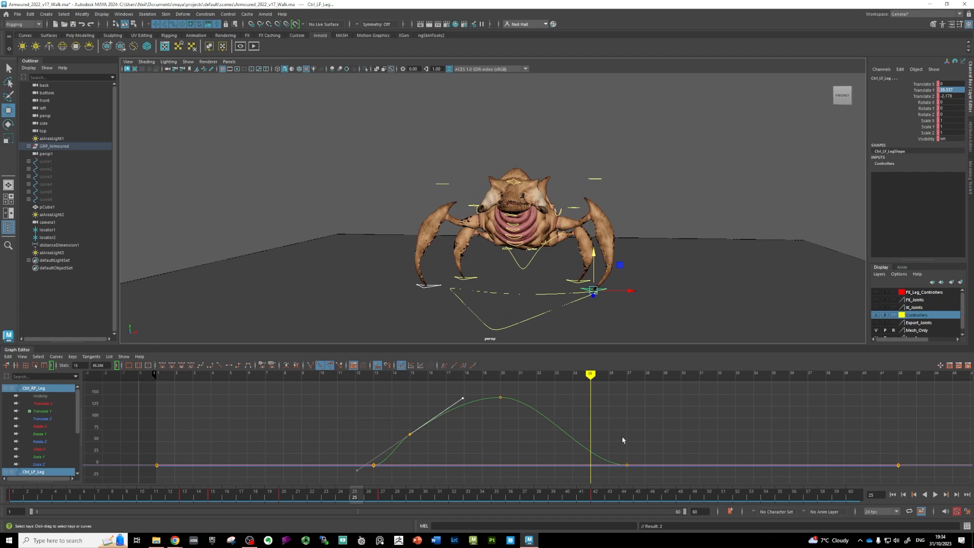
pyautogui.keyDown('shift'); pyautogui.click(431, 288); pyautogui.keyUp('shift')
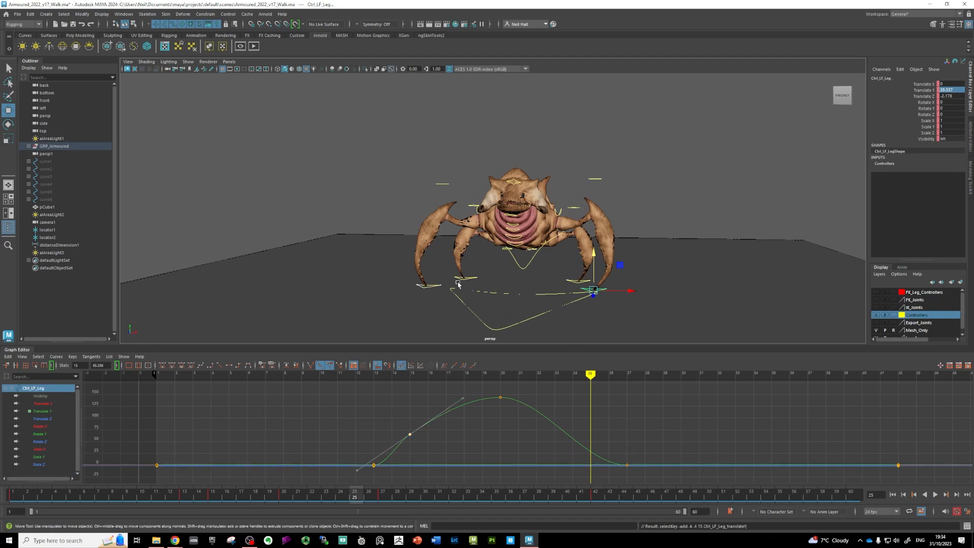
pyautogui.keyDown('shift'); pyautogui.click(467, 280); pyautogui.keyUp('shift')
pyautogui.keyDown('shift'); pyautogui.click(570, 281); pyautogui.keyUp('shift')
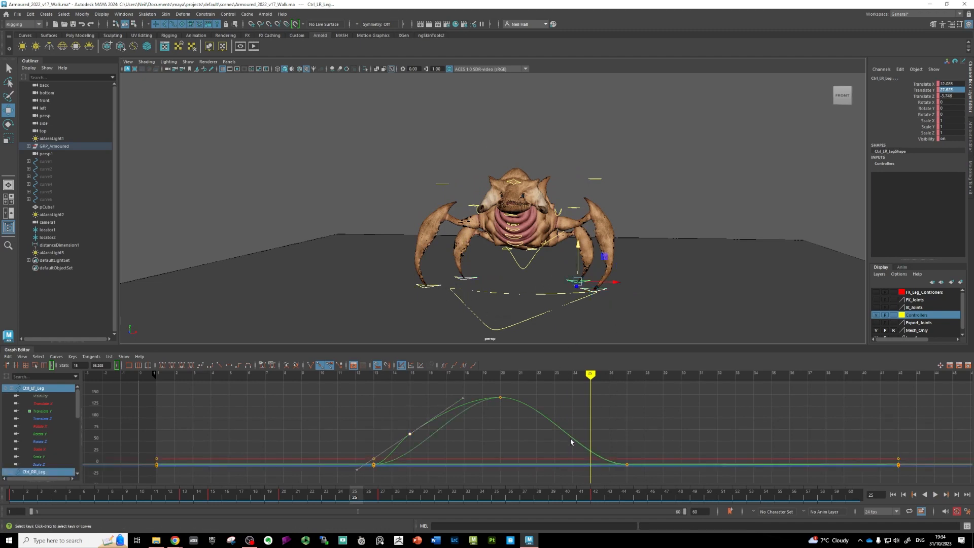
pyautogui.click(625, 465)
pyautogui.keyDown('shift'); pyautogui.moveTo(627, 466); pyautogui.dragTo(590, 465, button='middle'); pyautogui.keyUp('shift')
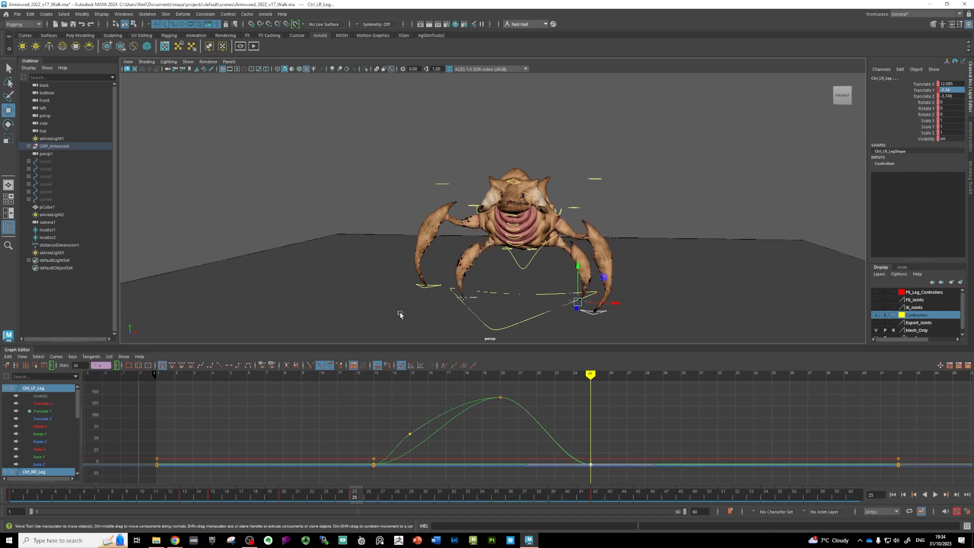
pyautogui.click(420, 288)
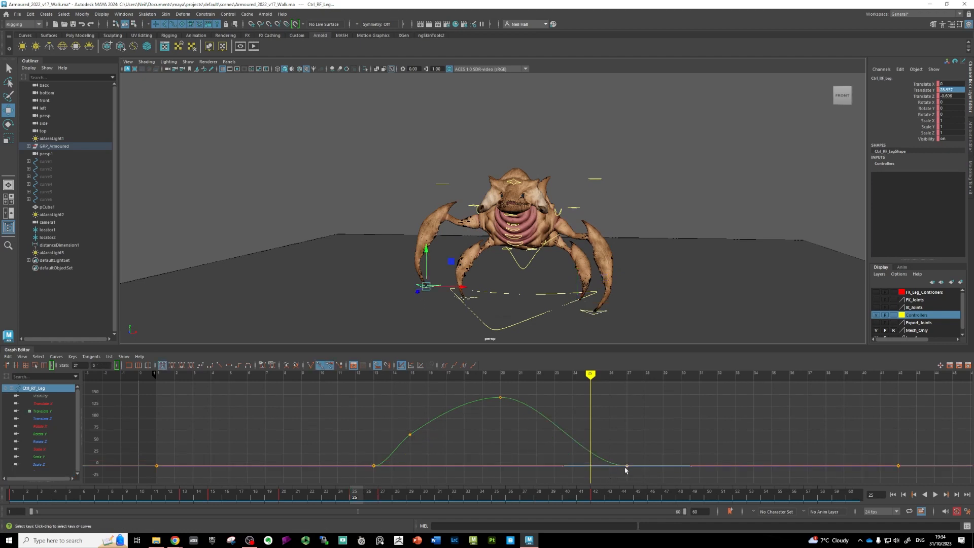
pyautogui.keyDown('shift'); pyautogui.moveTo(625, 469); pyautogui.dragTo(594, 468, button='middle'); pyautogui.keyUp('shift')
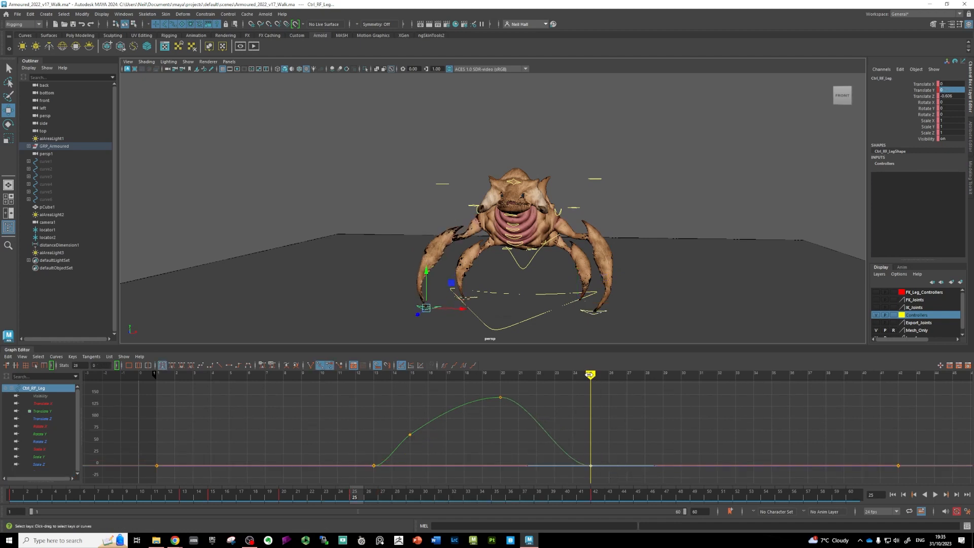
# - Move the right front leg control's take-off keys at frame 13 one frame earlier to frame 12
pyautogui.moveTo(589, 375)
pyautogui.mouseDown()
pyautogui.moveTo(387, 392)
pyautogui.moveTo(698, 391)
pyautogui.moveTo(397, 409)
pyautogui.moveTo(629, 414)
pyautogui.moveTo(387, 427)
pyautogui.moveTo(502, 425)
pyautogui.moveTo(341, 440)
pyautogui.moveTo(480, 446)
pyautogui.moveTo(354, 450)
pyautogui.moveTo(405, 450)
pyautogui.mouseUp()
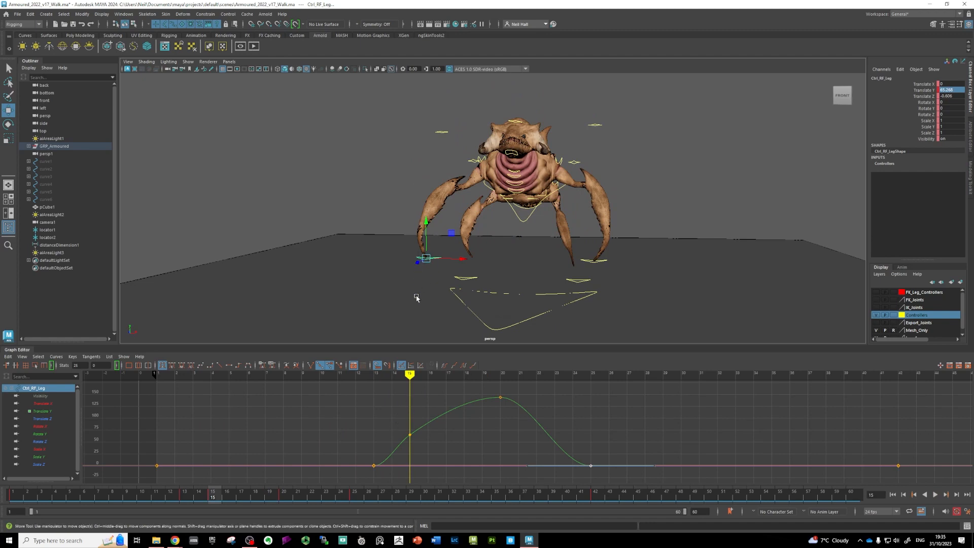
pyautogui.moveTo(411, 375)
pyautogui.mouseDown()
pyautogui.moveTo(320, 382)
pyautogui.moveTo(396, 393)
pyautogui.moveTo(376, 376)
pyautogui.moveTo(338, 378)
pyautogui.moveTo(379, 383)
pyautogui.moveTo(353, 385)
pyautogui.moveTo(368, 387)
pyautogui.mouseUp()
pyautogui.keyDown('alt'); pyautogui.moveTo(477, 218); pyautogui.dragTo(512, 285); pyautogui.keyUp('alt')
pyautogui.press('s')
pyautogui.moveTo(374, 375); pyautogui.dragTo(363, 401)
pyautogui.hotkey('ctrl', 'z')
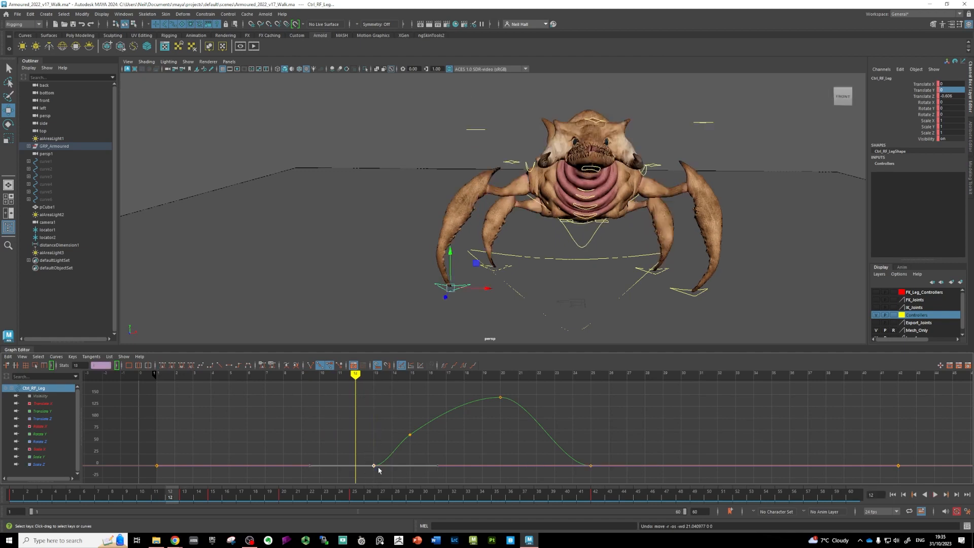
pyautogui.moveTo(373, 467); pyautogui.dragTo(359, 466)
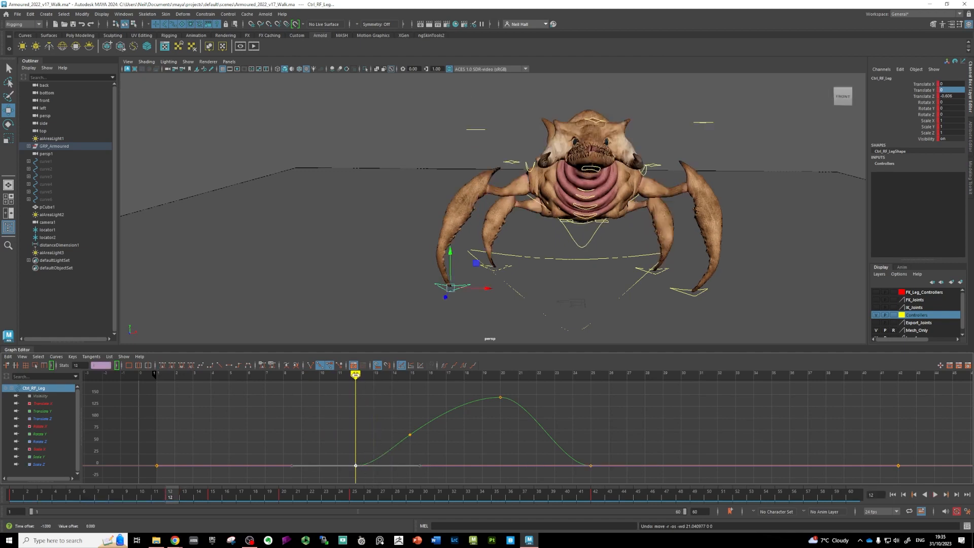
# - Key the right front leg control at frame 13, lowered to Translate Y of about 5, and scrub through the jump
pyautogui.moveTo(363, 388)
pyautogui.mouseDown()
pyautogui.moveTo(399, 388)
pyautogui.moveTo(327, 388)
pyautogui.moveTo(376, 390)
pyautogui.mouseUp()
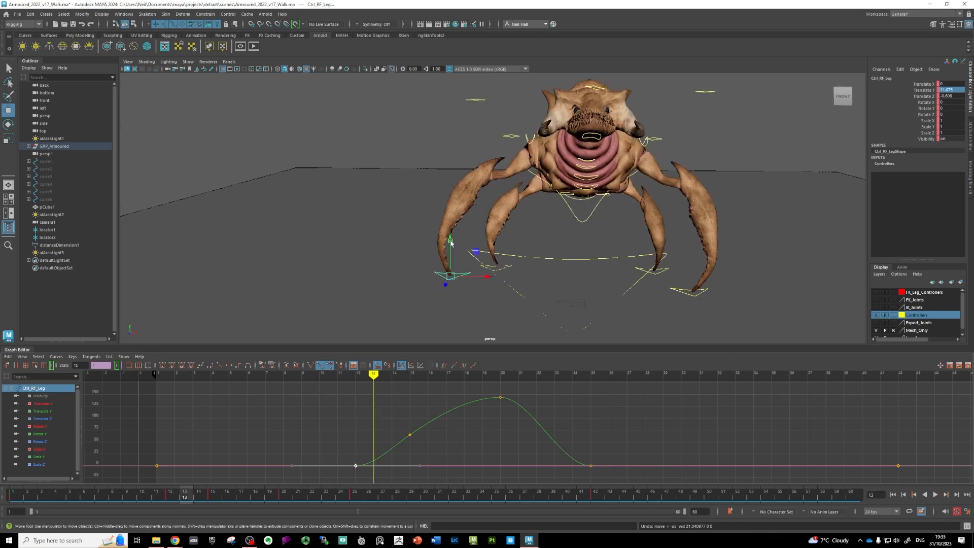
pyautogui.moveTo(450, 242); pyautogui.dragTo(452, 249)
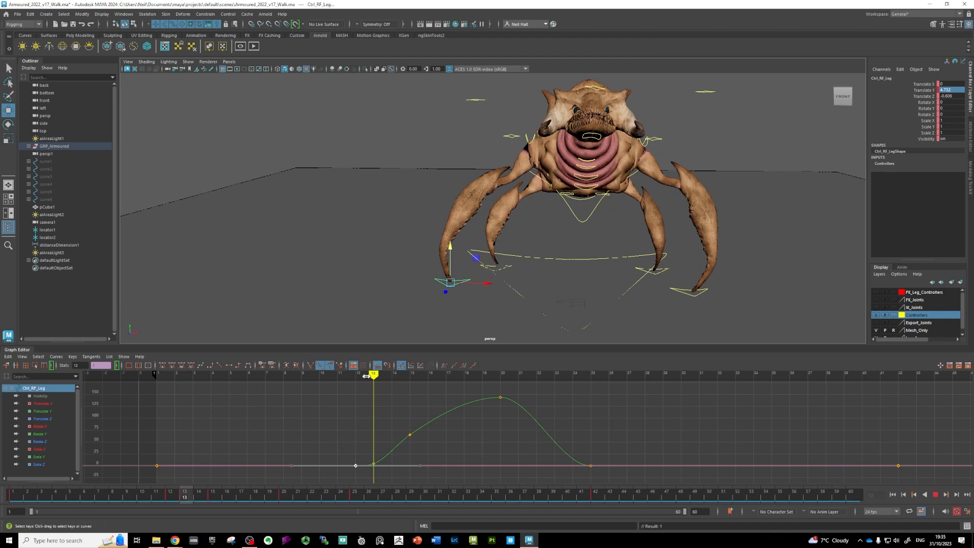
pyautogui.moveTo(366, 376)
pyautogui.mouseDown()
pyautogui.moveTo(337, 378)
pyautogui.moveTo(500, 378)
pyautogui.mouseUp()
pyautogui.scroll(5, 450, 298)
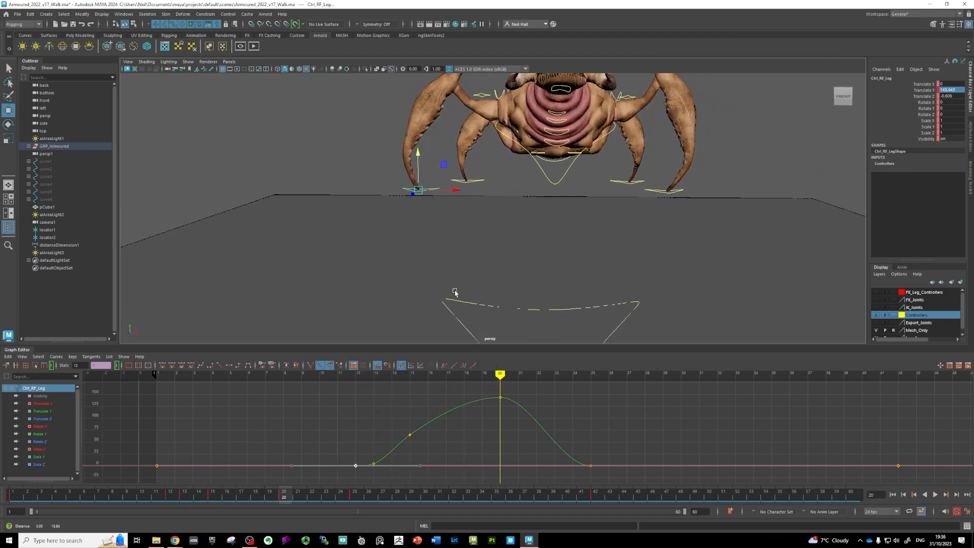
pyautogui.keyDown('alt'); pyautogui.moveTo(441, 239); pyautogui.dragTo(446, 223); pyautogui.keyUp('alt')
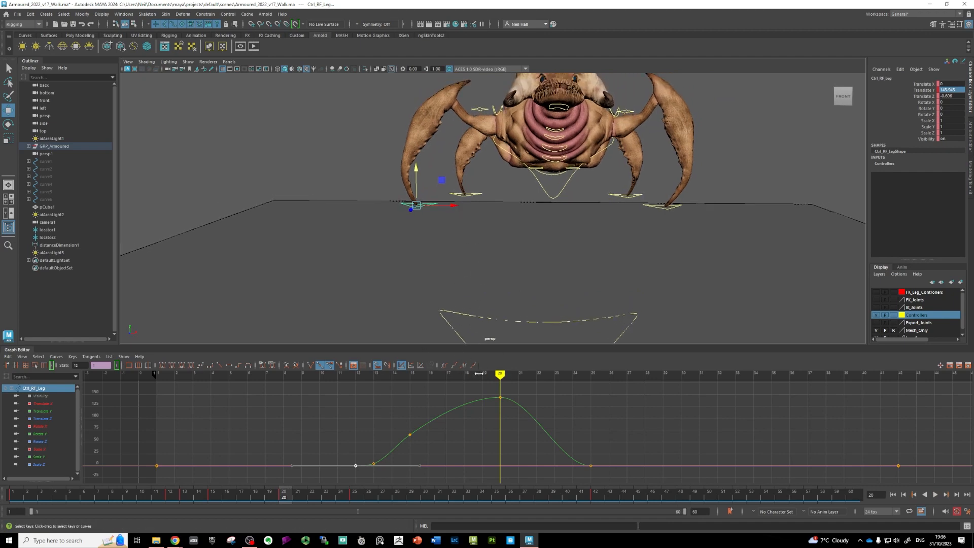
pyautogui.moveTo(500, 374); pyautogui.dragTo(355, 374)
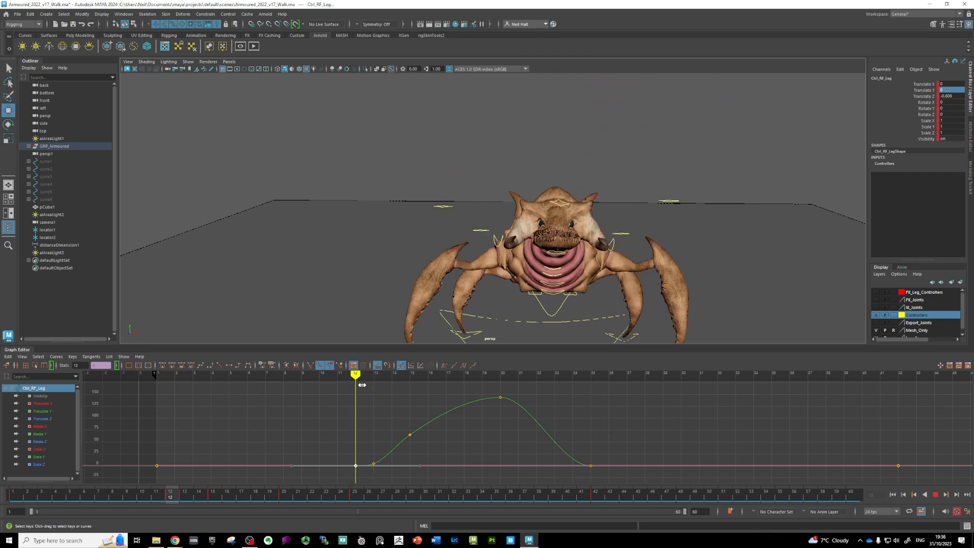
# - At frame 20, pull both front leg controls inward, with Translate X of about -40 on the left and about 85 on the right
pyautogui.keyDown('alt'); pyautogui.moveTo(527, 246); pyautogui.dragTo(493, 176, button='middle'); pyautogui.keyUp('alt')
pyautogui.click(607, 281)
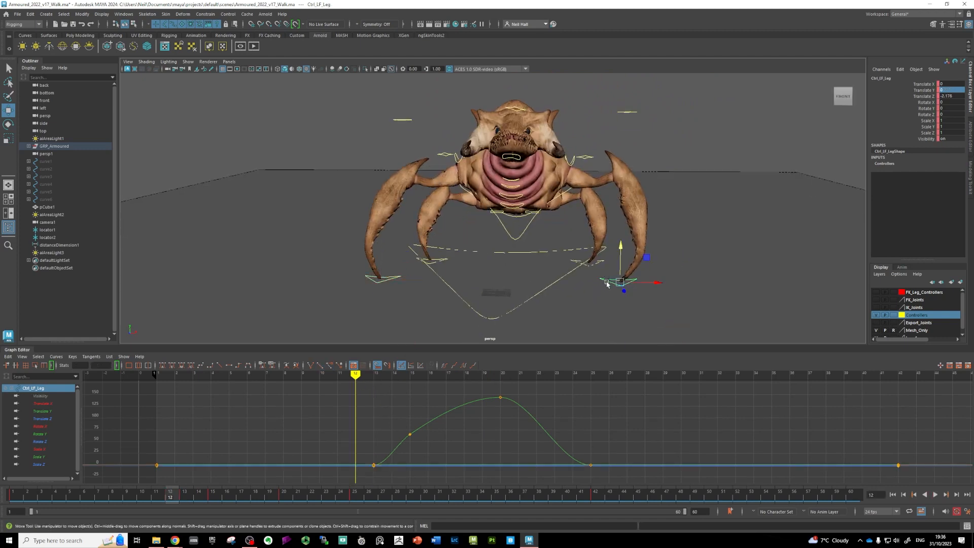
pyautogui.moveTo(356, 374); pyautogui.dragTo(497, 385)
pyautogui.keyDown('alt'); pyautogui.moveTo(495, 226); pyautogui.dragTo(495, 277, button='middle'); pyautogui.keyUp('alt')
pyautogui.moveTo(658, 173); pyautogui.dragTo(617, 185)
pyautogui.click(388, 174)
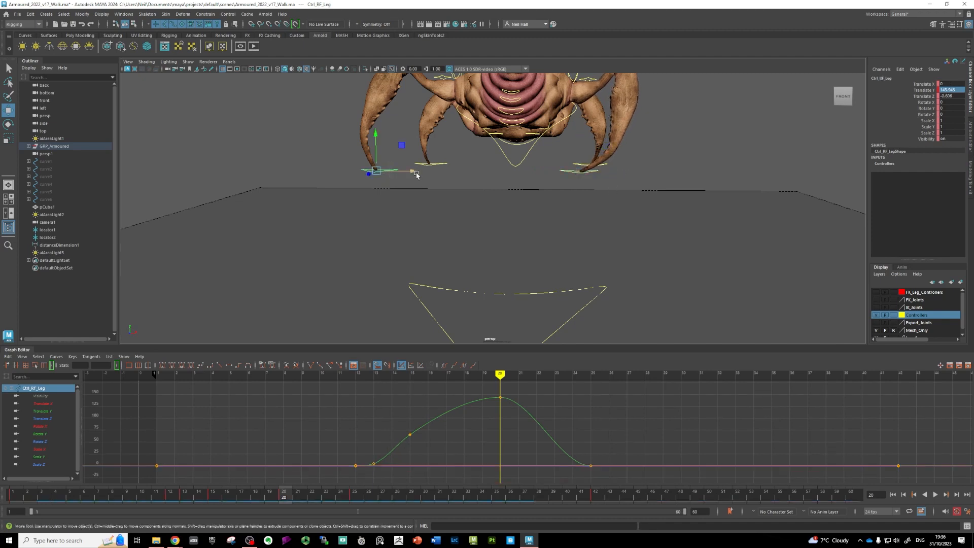
pyautogui.moveTo(416, 175); pyautogui.dragTo(513, 184)
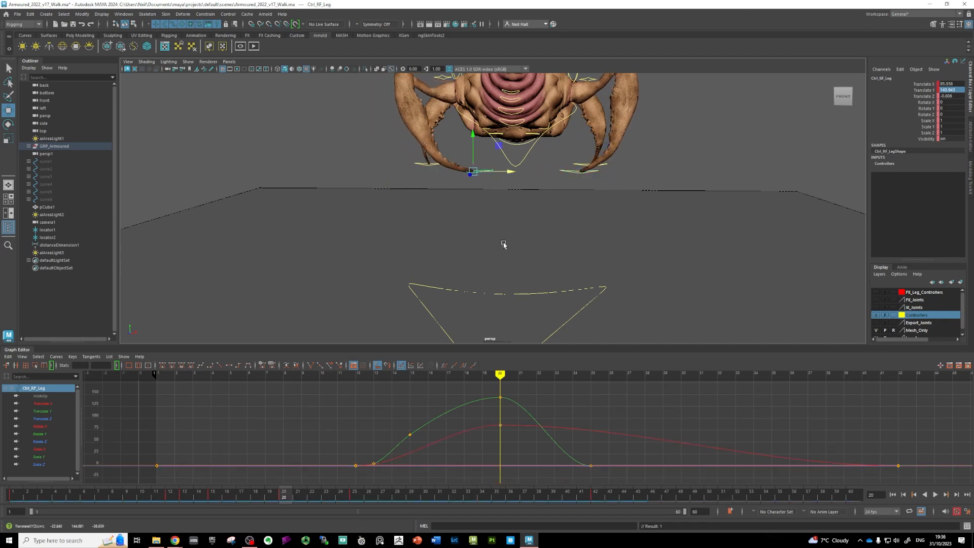
# - Copy the right front leg control's Translate X key from frame 12 and paste it at frame 25
pyautogui.scroll(-3, 504, 245)
pyautogui.moveTo(501, 375)
pyautogui.mouseDown()
pyautogui.moveTo(340, 388)
pyautogui.moveTo(591, 388)
pyautogui.mouseUp()
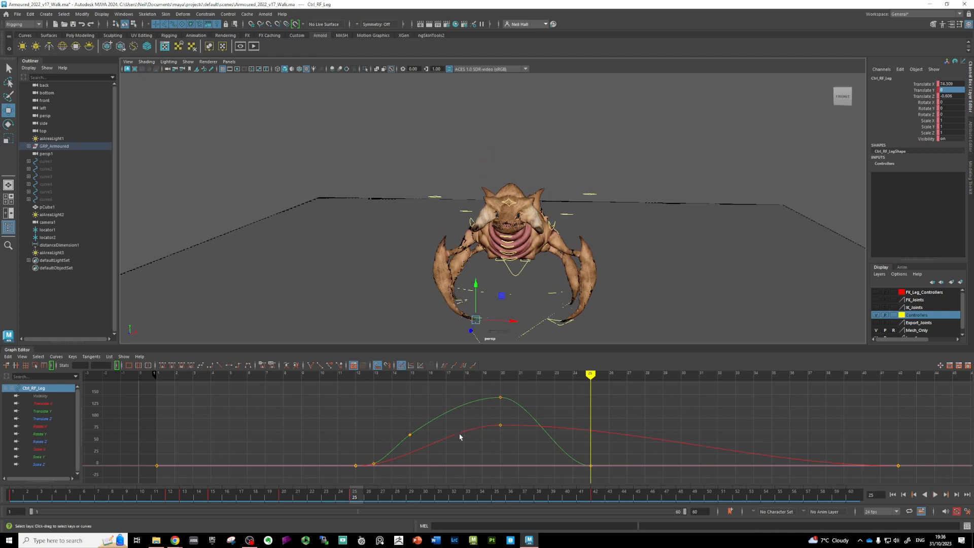
pyautogui.keyDown('alt'); pyautogui.moveTo(523, 311); pyautogui.dragTo(524, 254, button='middle'); pyautogui.keyUp('alt')
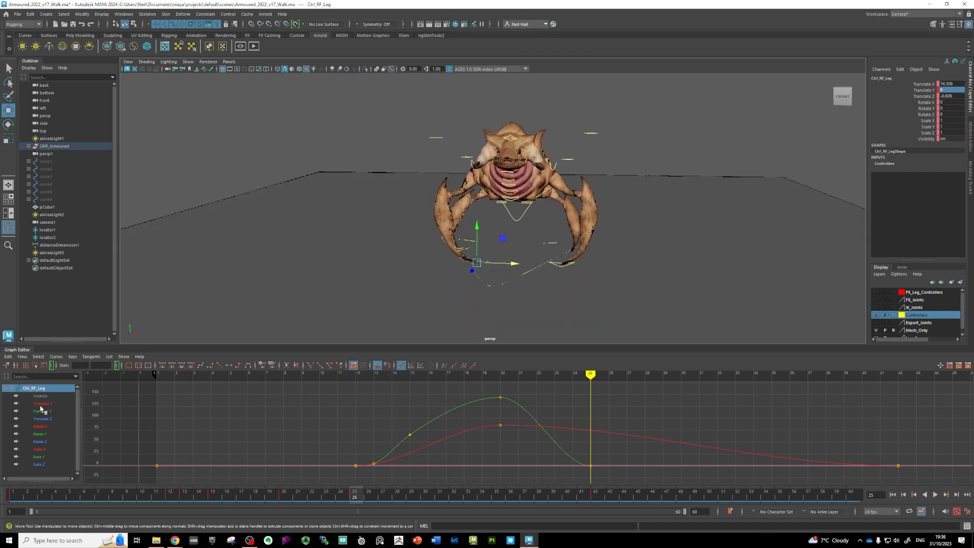
pyautogui.click(42, 404)
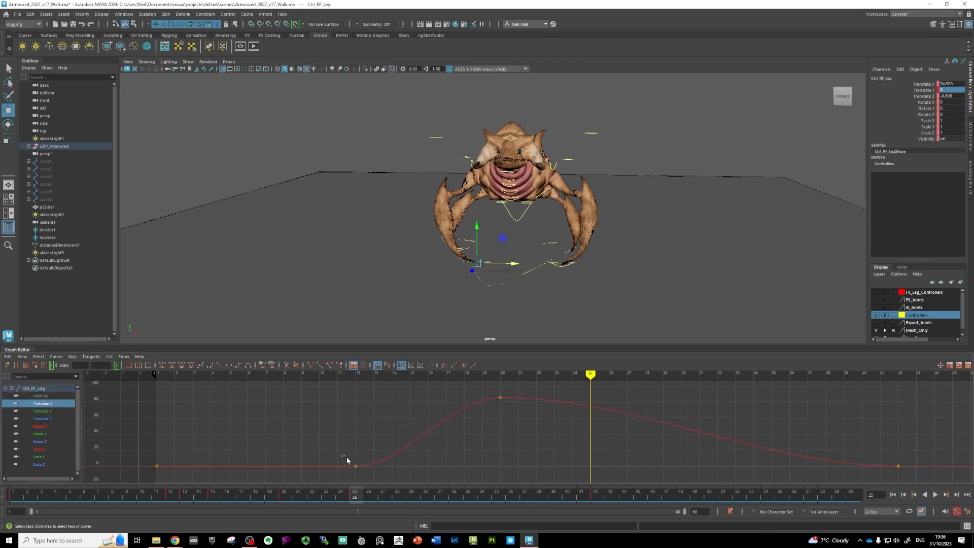
pyautogui.click(7, 357)
pyautogui.click(40, 362)
pyautogui.moveTo(84, 355); pyautogui.dragTo(683, 290)
pyautogui.click(668, 336)
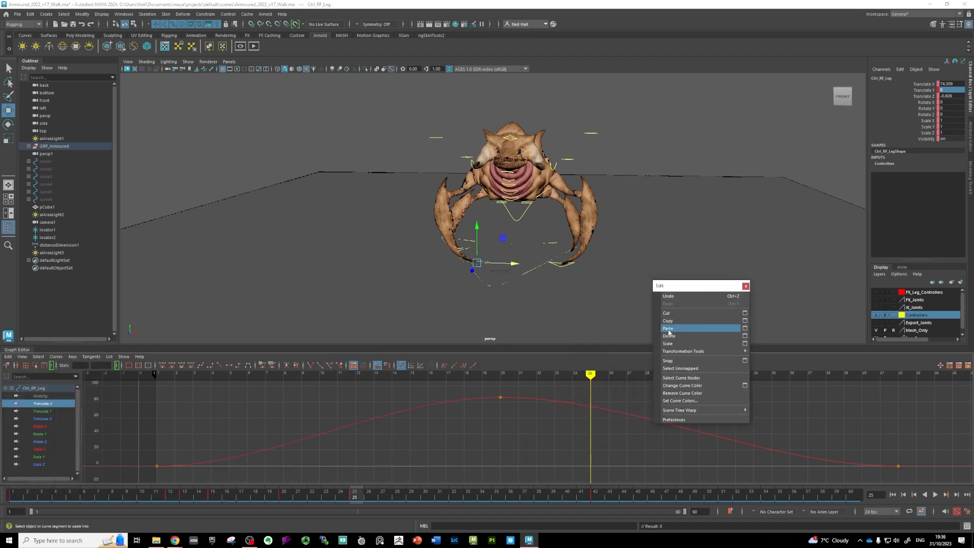
pyautogui.hotkey('ctrl', 'z')
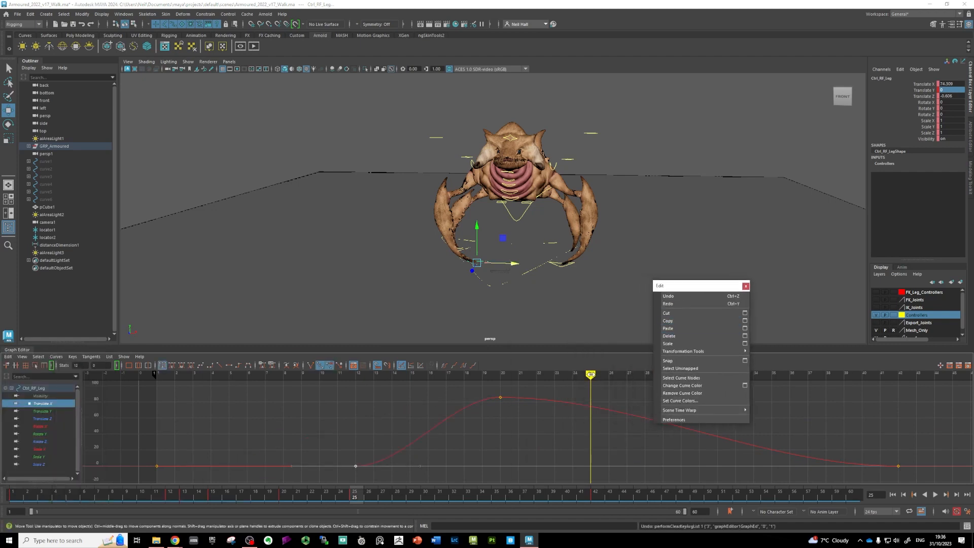
pyautogui.moveTo(336, 451); pyautogui.dragTo(370, 473)
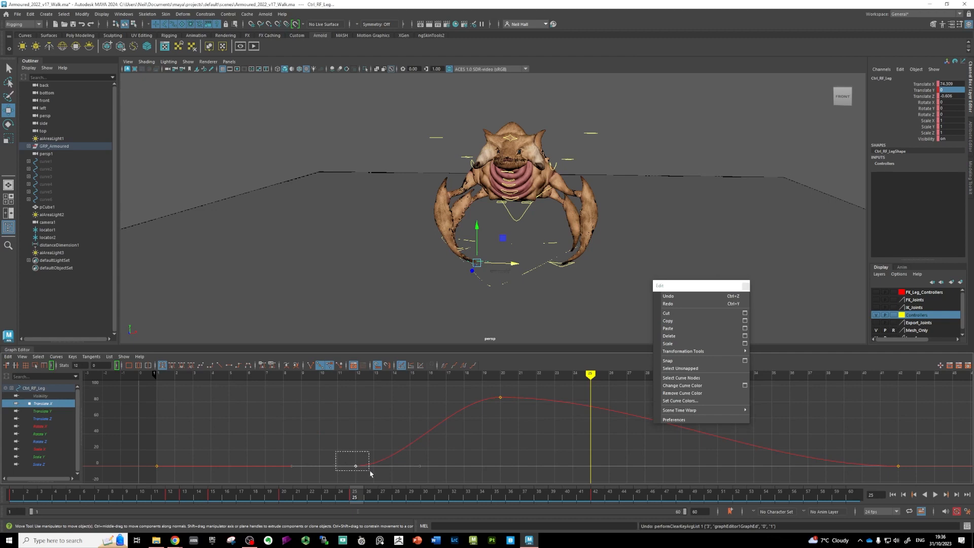
pyautogui.click(670, 321)
pyautogui.click(667, 328)
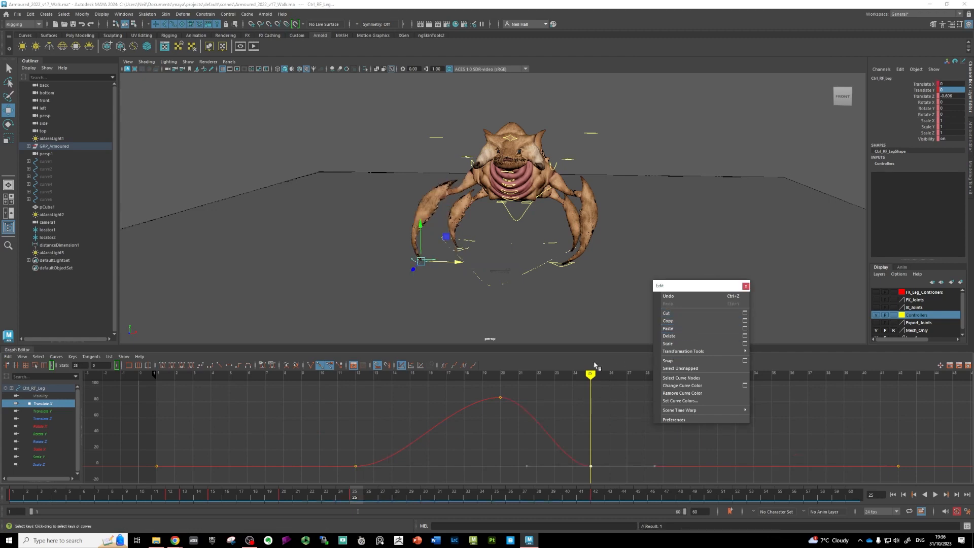
# - Copy the left front leg control's Translate X key from frame 13 and paste it at frame 25
pyautogui.click(553, 265)
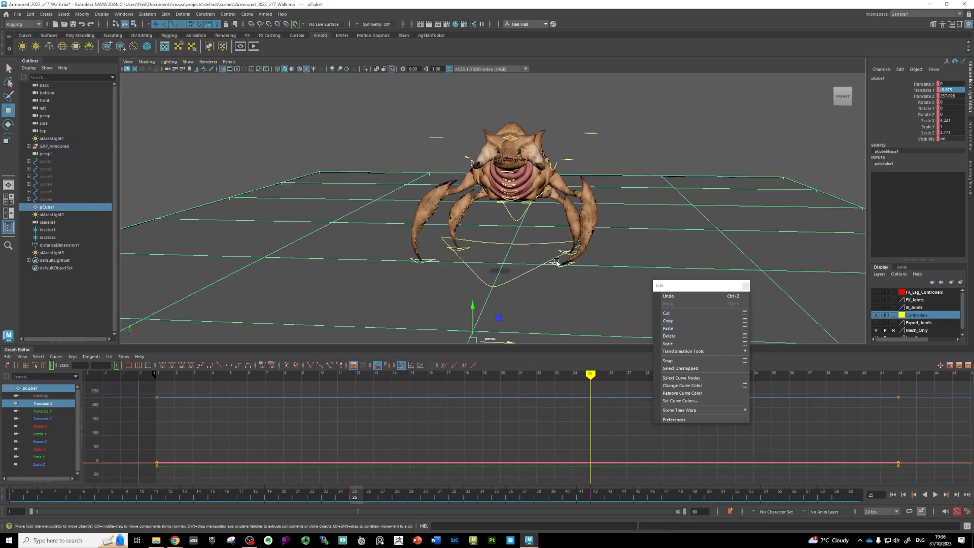
pyautogui.click(556, 263)
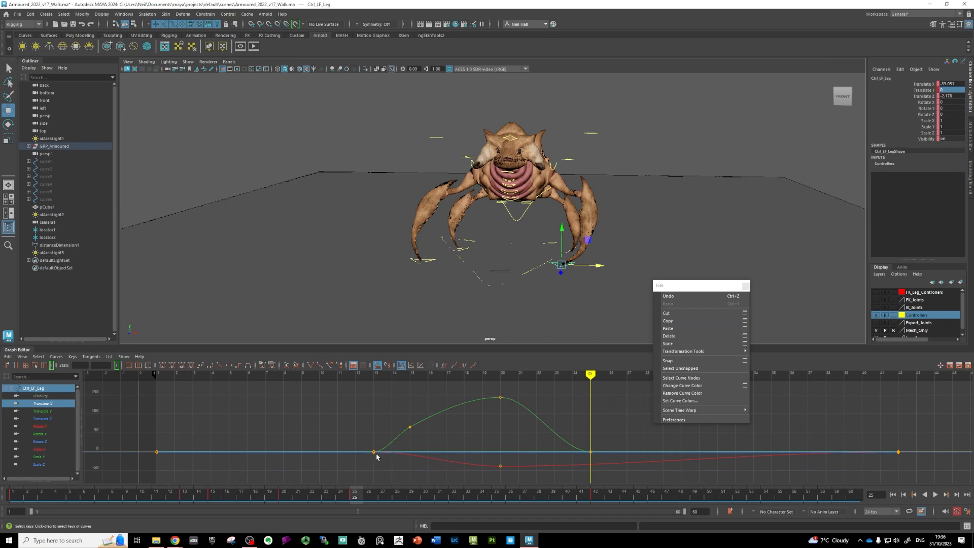
pyautogui.click(37, 426)
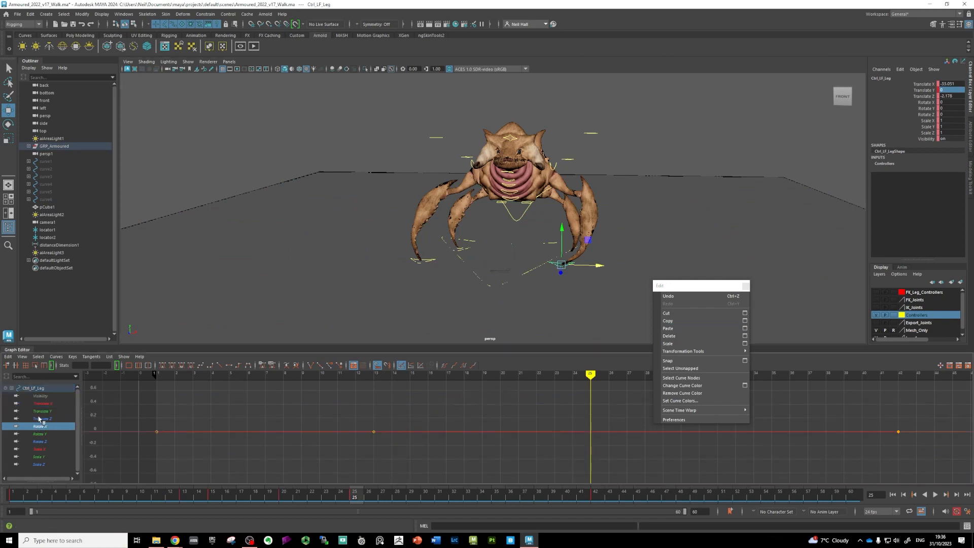
pyautogui.click(41, 403)
pyautogui.moveTo(366, 391); pyautogui.dragTo(380, 404)
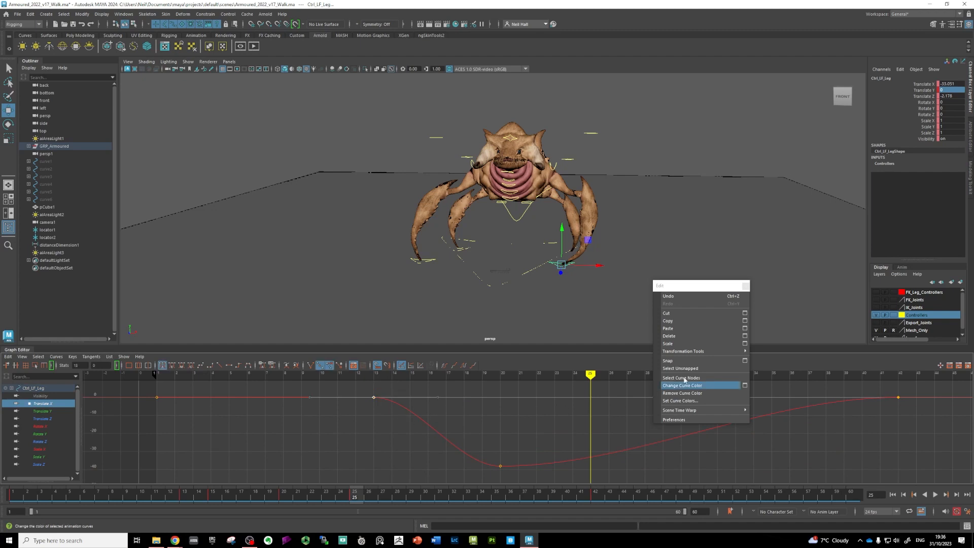
pyautogui.click(659, 323)
pyautogui.click(668, 330)
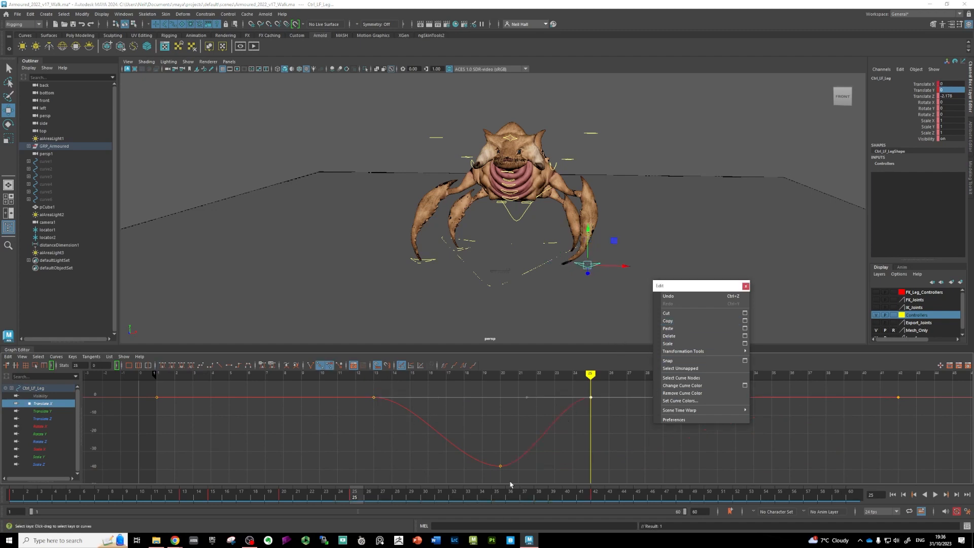
# - Key all channels of the left rear and right rear leg controls at frame 25
pyautogui.moveTo(380, 495); pyautogui.dragTo(270, 492)
pyautogui.keyDown('alt'); pyautogui.moveTo(439, 314); pyautogui.dragTo(411, 240); pyautogui.keyUp('alt')
pyautogui.click(387, 186)
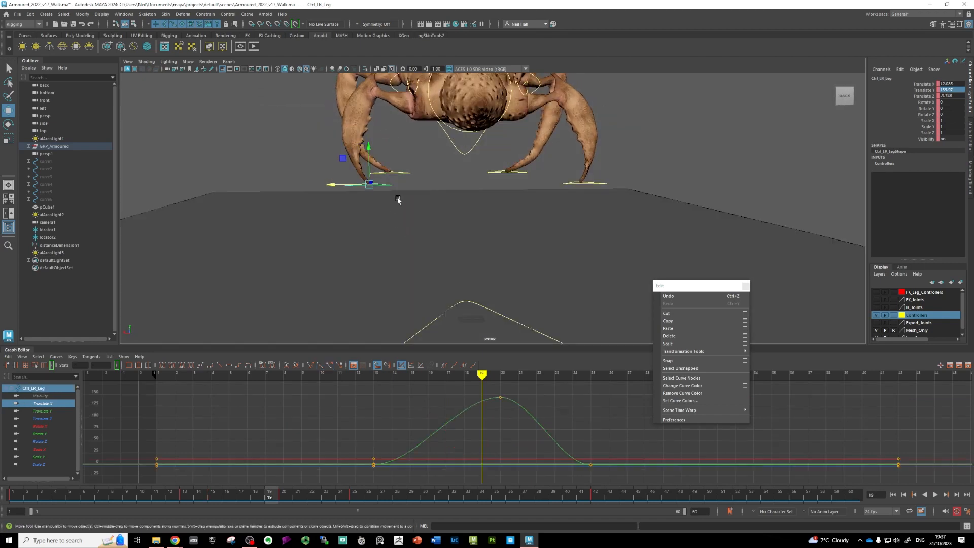
pyautogui.keyDown('alt'); pyautogui.moveTo(397, 200); pyautogui.dragTo(416, 231); pyautogui.keyUp('alt')
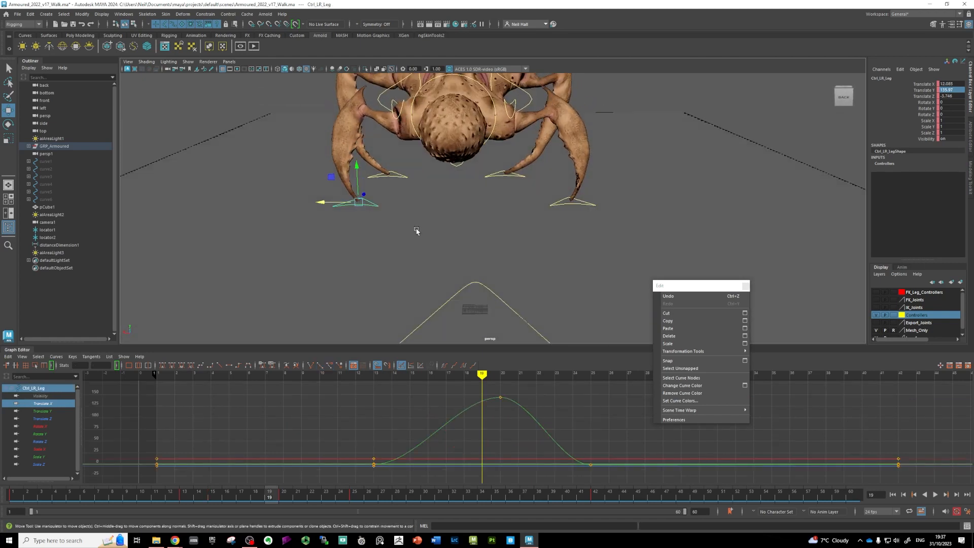
pyautogui.click(42, 404)
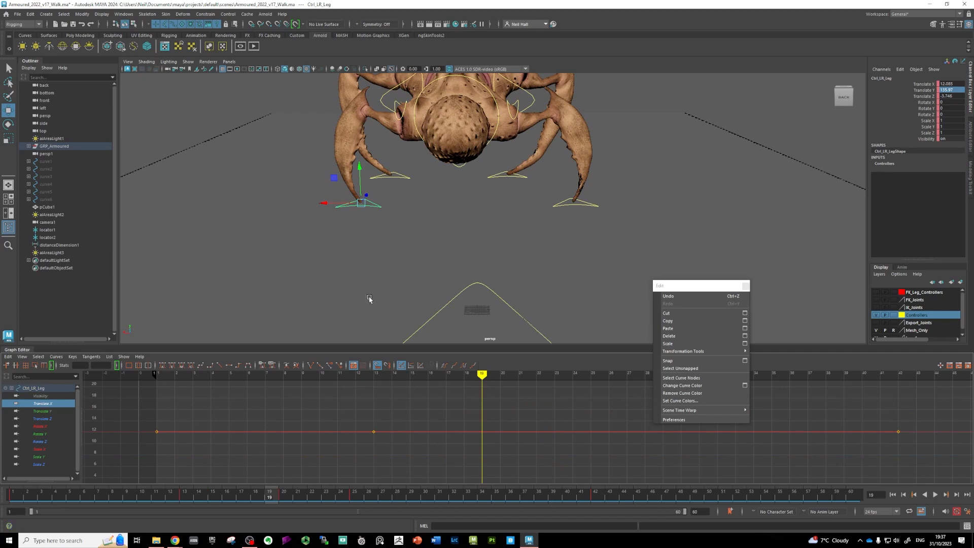
pyautogui.moveTo(482, 374)
pyautogui.mouseDown()
pyautogui.moveTo(374, 375)
pyautogui.moveTo(499, 376)
pyautogui.mouseUp()
pyautogui.keyDown('alt'); pyautogui.moveTo(428, 318); pyautogui.dragTo(428, 312); pyautogui.keyUp('alt')
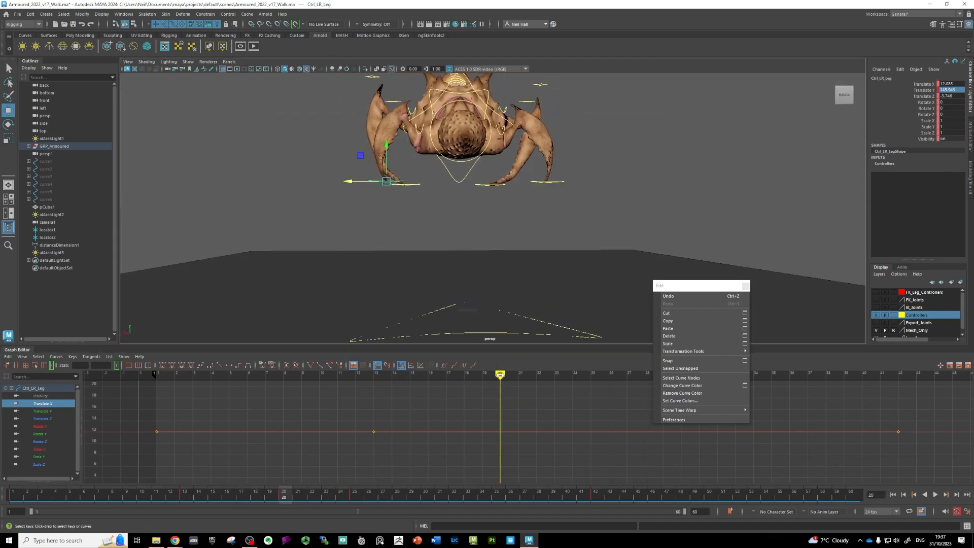
pyautogui.moveTo(499, 375)
pyautogui.mouseDown()
pyautogui.moveTo(594, 392)
pyautogui.moveTo(573, 394)
pyautogui.moveTo(584, 395)
pyautogui.mouseUp()
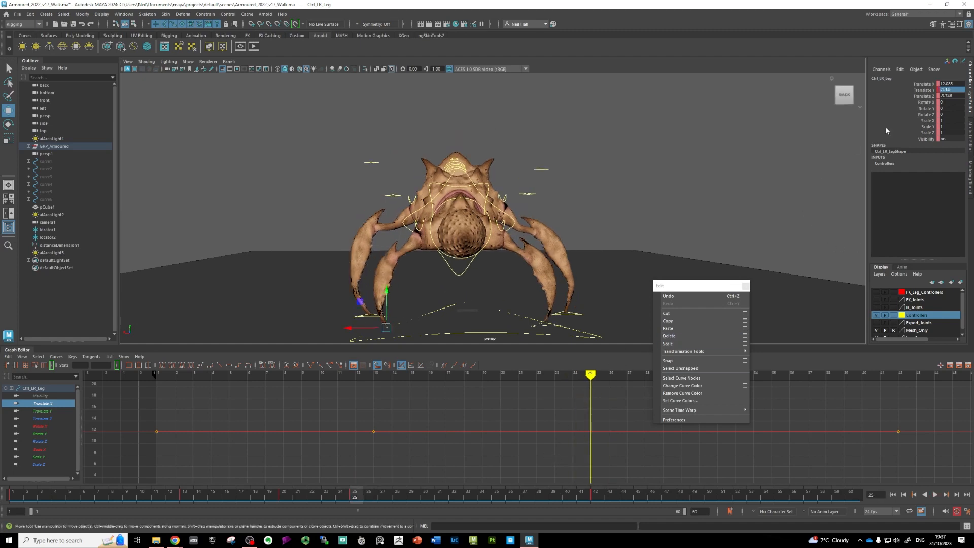
pyautogui.click(530, 329)
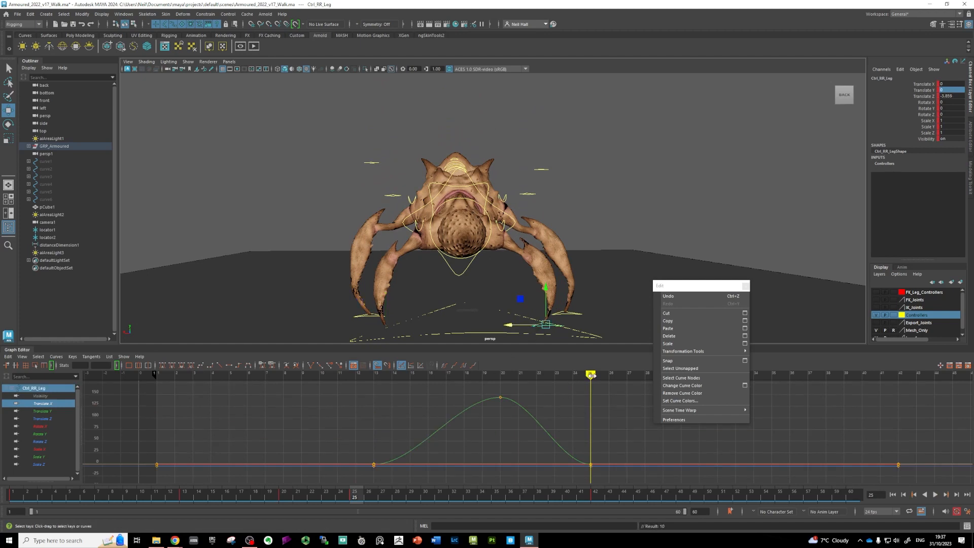
# - At frame 20, key both rear leg controls pulled inward, with Translate X of about 31 on the right and about -30 on the left
pyautogui.moveTo(592, 375); pyautogui.dragTo(500, 374)
pyautogui.keyDown('alt'); pyautogui.moveTo(476, 215); pyautogui.dragTo(502, 231); pyautogui.keyUp('alt')
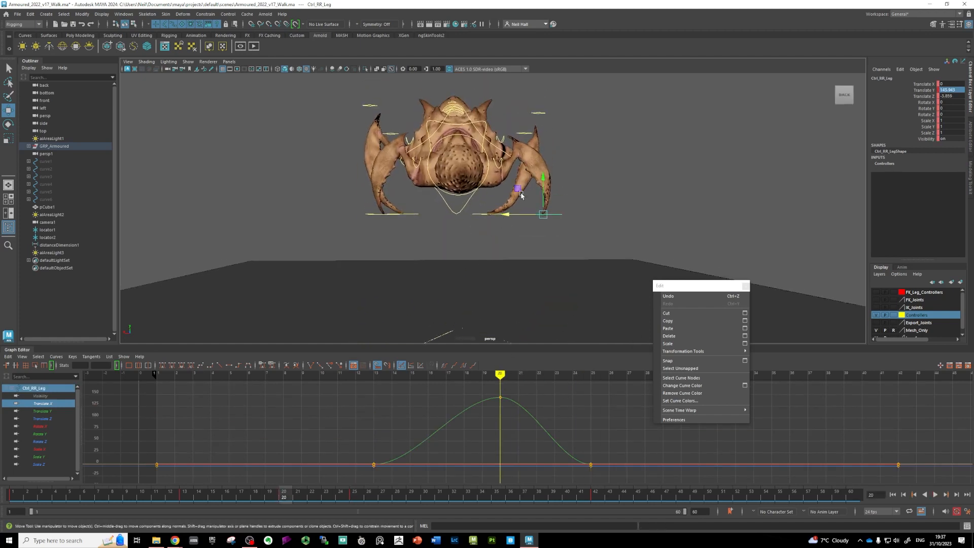
pyautogui.moveTo(521, 192); pyautogui.dragTo(492, 194)
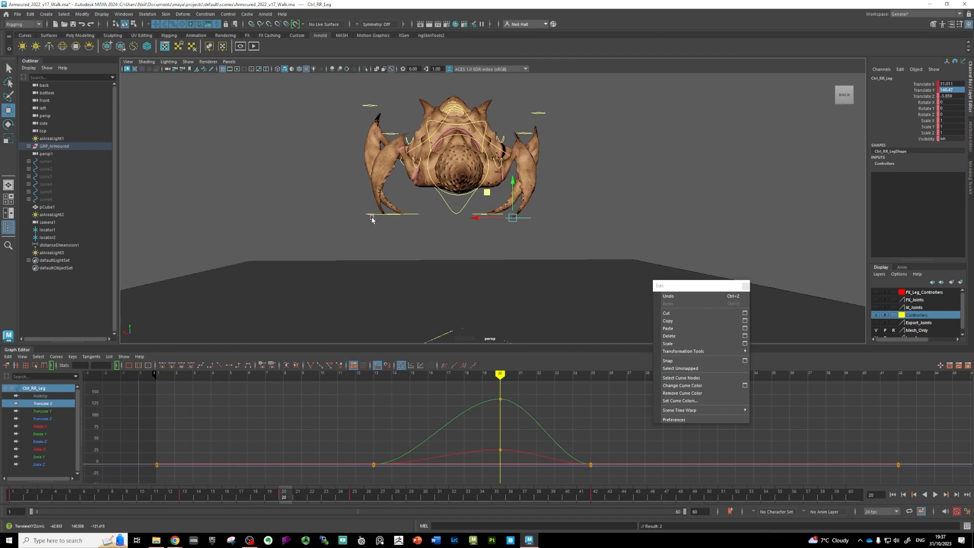
pyautogui.keyDown('alt'); pyautogui.moveTo(368, 220); pyautogui.dragTo(383, 238); pyautogui.keyUp('alt')
pyautogui.click(371, 225)
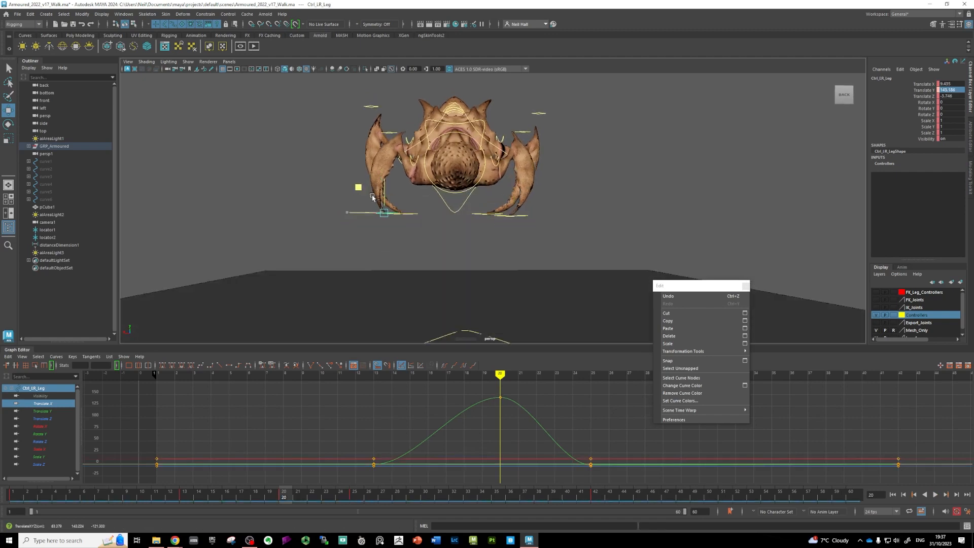
pyautogui.moveTo(359, 190); pyautogui.dragTo(396, 190)
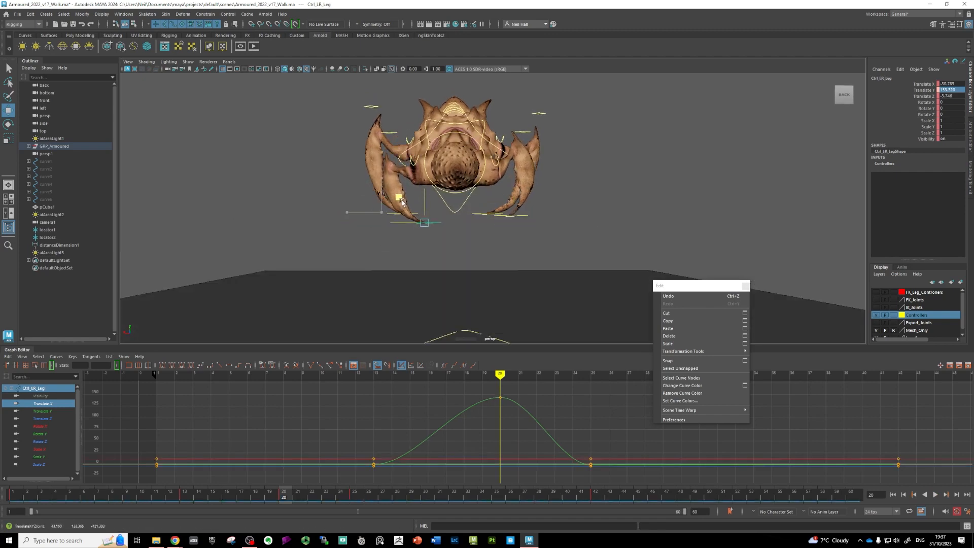
pyautogui.press('s')
# - Play back the jump and move the left front leg control's peak Translate X key to frame 19
pyautogui.hotkey('alt', 'v')
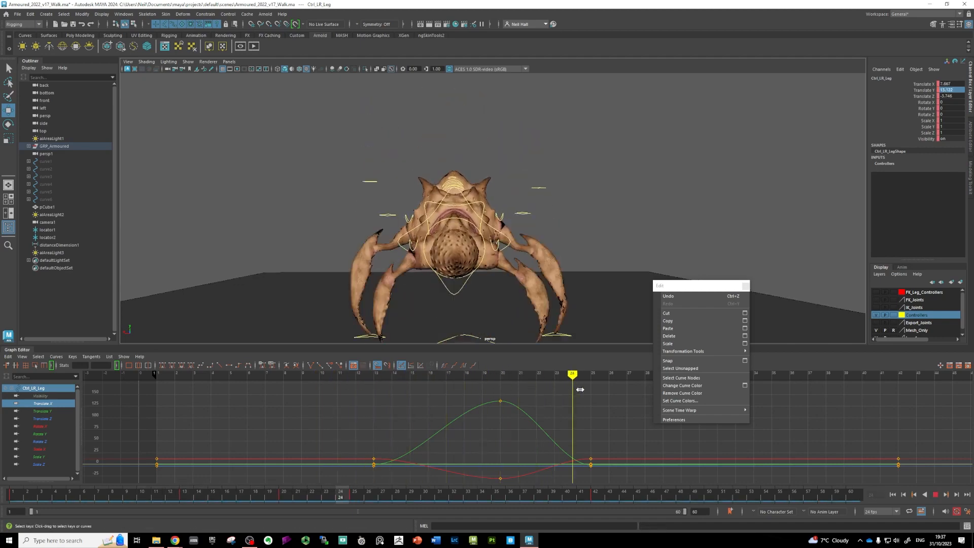
pyautogui.hotkey('alt', 'v')
pyautogui.keyDown('alt'); pyautogui.moveTo(460, 276); pyautogui.dragTo(501, 266); pyautogui.keyUp('alt')
pyautogui.click(587, 279)
pyautogui.keyDown('alt'); pyautogui.moveTo(543, 289); pyautogui.dragTo(500, 254, button='middle'); pyautogui.keyUp('alt')
pyautogui.keyDown('alt'); pyautogui.moveTo(500, 254); pyautogui.dragTo(502, 243); pyautogui.keyUp('alt')
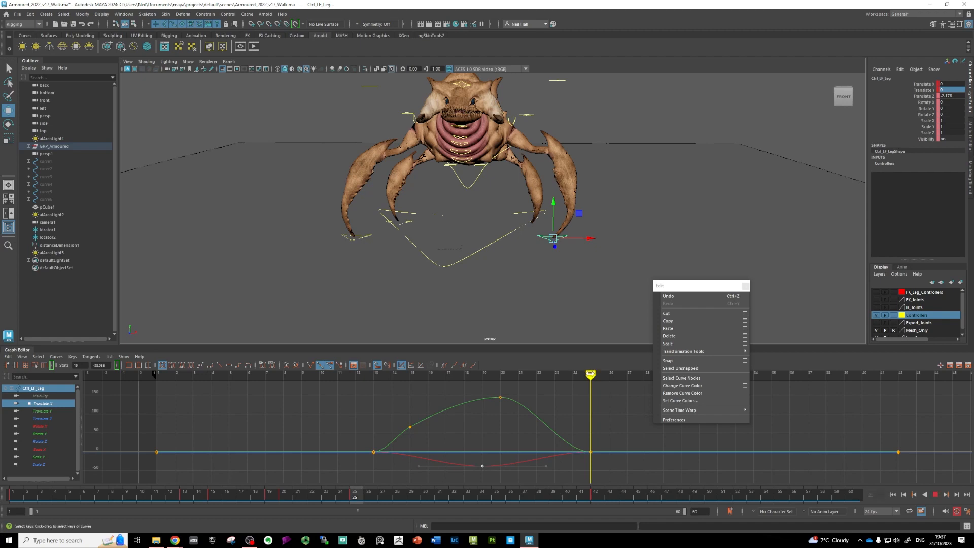
# - At frame 21, key the right front leg control slightly lower and pull its frame 20 Translate Y key down
pyautogui.moveTo(591, 374)
pyautogui.mouseDown()
pyautogui.moveTo(409, 383)
pyautogui.moveTo(573, 388)
pyautogui.mouseUp()
pyautogui.scroll(-4, 487, 311)
pyautogui.moveTo(470, 290)
pyautogui.keyDown('alt'); pyautogui.mouseDown()
pyautogui.moveTo(452, 289)
pyautogui.moveTo(410, 245)
pyautogui.mouseUp(); pyautogui.keyUp('alt')
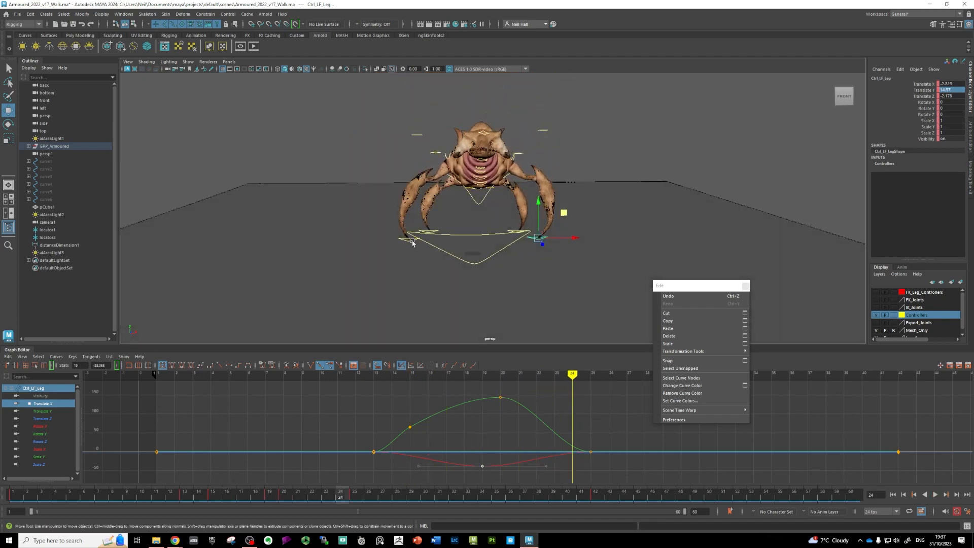
pyautogui.click(412, 242)
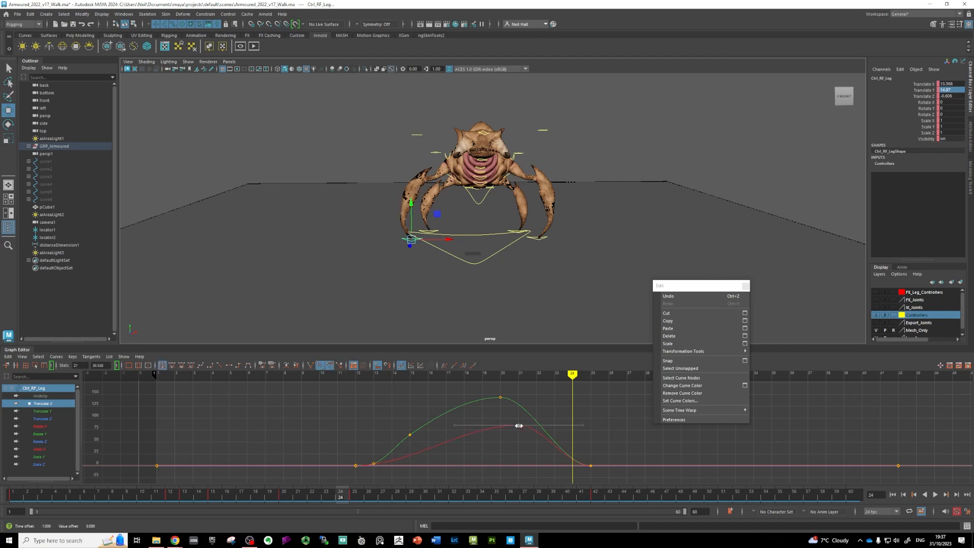
pyautogui.moveTo(572, 374)
pyautogui.mouseDown()
pyautogui.moveTo(374, 388)
pyautogui.moveTo(554, 391)
pyautogui.moveTo(523, 388)
pyautogui.mouseUp()
pyautogui.keyDown('alt'); pyautogui.moveTo(436, 316); pyautogui.dragTo(431, 290); pyautogui.keyUp('alt')
pyautogui.scroll(3, 431, 302)
pyautogui.keyDown('alt'); pyautogui.moveTo(434, 268); pyautogui.dragTo(427, 251, button='middle'); pyautogui.keyUp('alt')
pyautogui.keyDown('alt'); pyautogui.moveTo(428, 251); pyautogui.dragTo(414, 204); pyautogui.keyUp('alt')
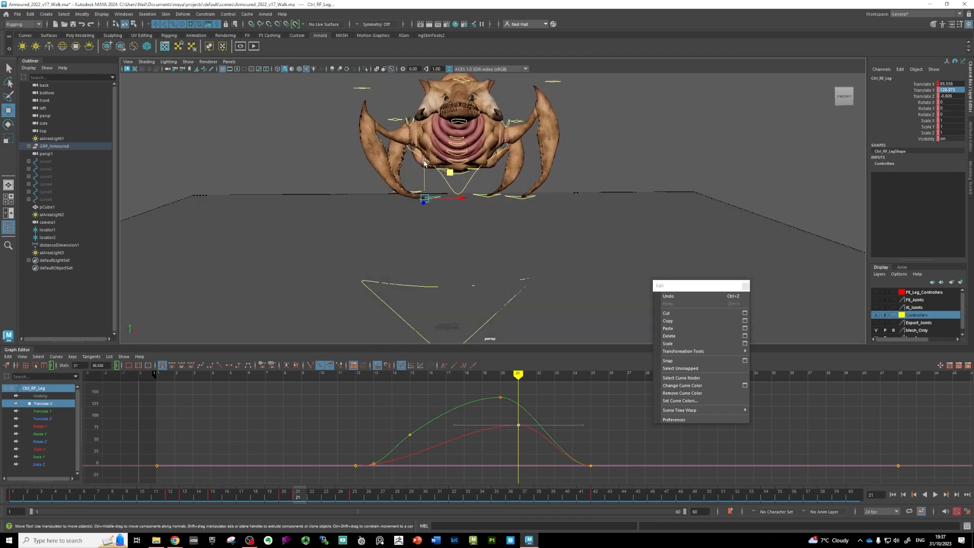
pyautogui.moveTo(424, 163); pyautogui.dragTo(422, 178)
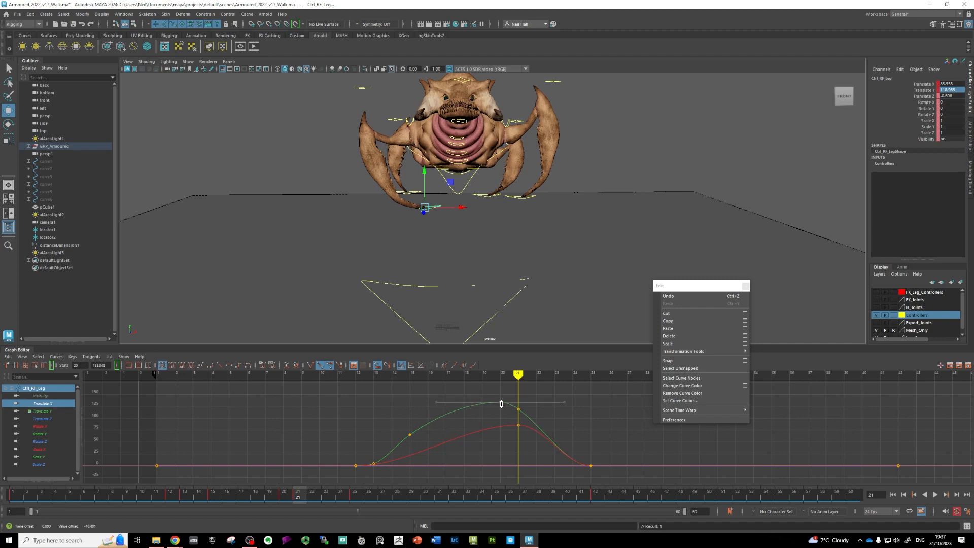
pyautogui.scroll(2, 485, 265)
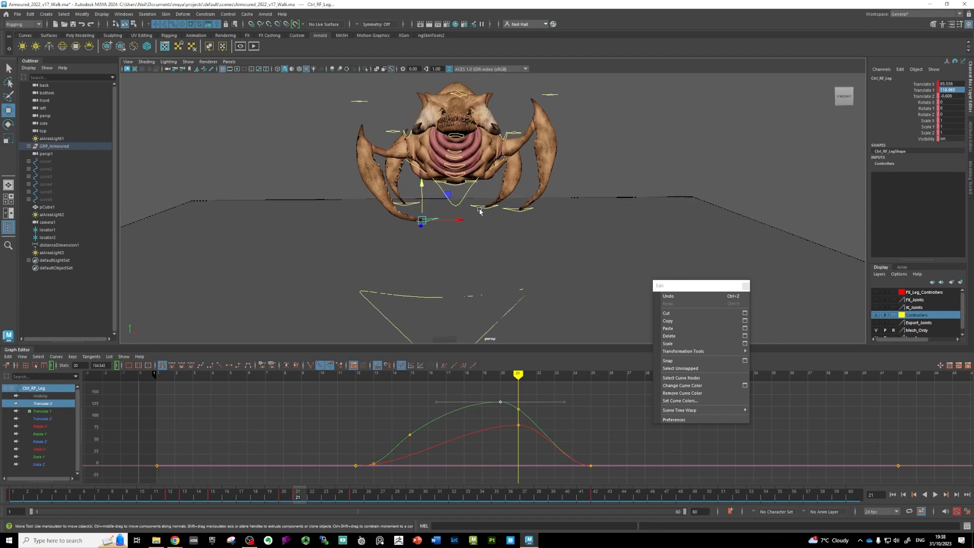
# - Lower the left rear leg control's Translate Y peak key at frame 20 and shift the right rear leg's Translate X peak key to frame 21
pyautogui.click(473, 209)
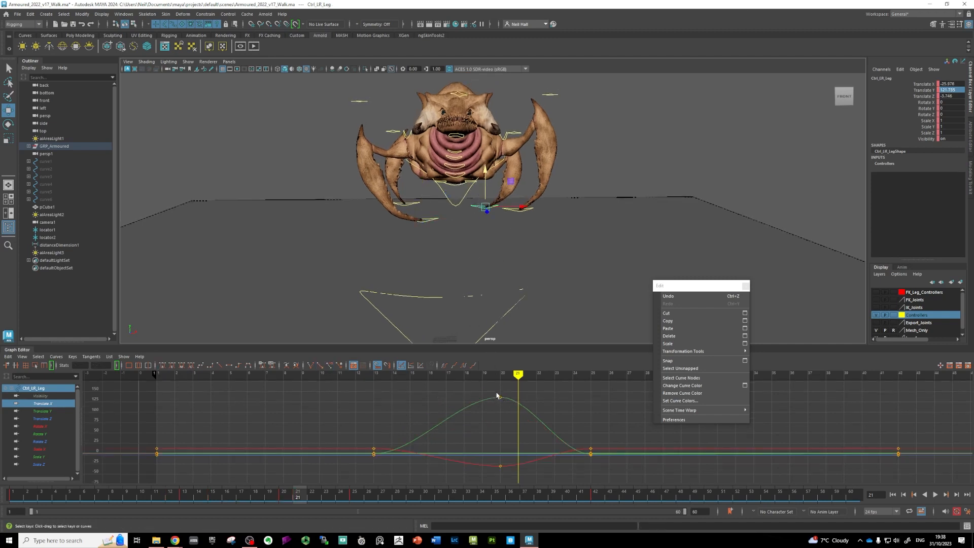
pyautogui.moveTo(499, 399); pyautogui.dragTo(502, 402)
pyautogui.keyDown('alt'); pyautogui.moveTo(475, 388); pyautogui.dragTo(480, 400, button='middle'); pyautogui.keyUp('alt')
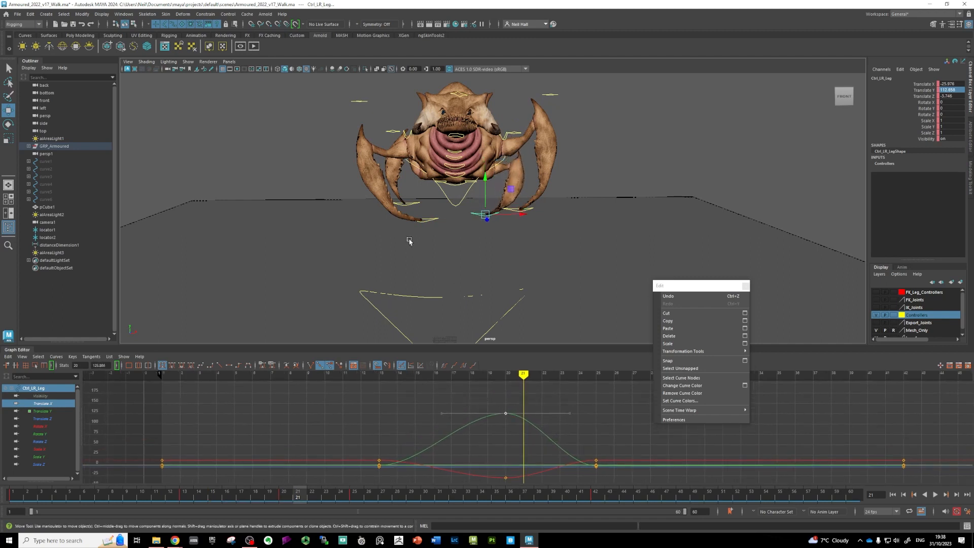
pyautogui.click(409, 206)
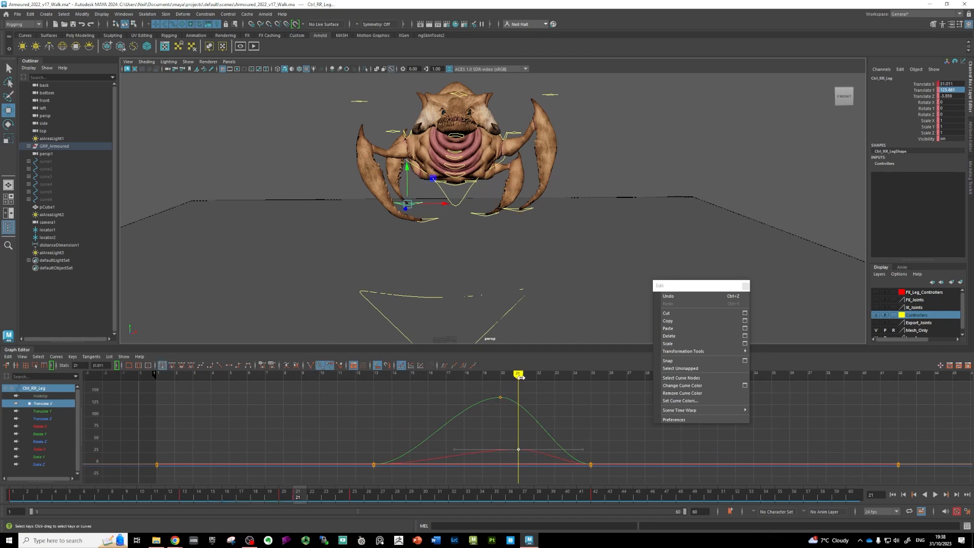
# - At frame 17, key the left rear leg control raised towards the body and shifted slightly in Translate Z, checking the pose through to frame 25
pyautogui.moveTo(521, 377); pyautogui.dragTo(452, 396)
pyautogui.keyDown('alt'); pyautogui.moveTo(453, 275); pyautogui.dragTo(390, 263); pyautogui.keyUp('alt')
pyautogui.click(469, 297)
pyautogui.moveTo(446, 375)
pyautogui.mouseDown()
pyautogui.moveTo(369, 381)
pyautogui.moveTo(439, 390)
pyautogui.mouseUp()
pyautogui.keyDown('alt'); pyautogui.moveTo(426, 271); pyautogui.dragTo(427, 288, button='middle'); pyautogui.keyUp('alt')
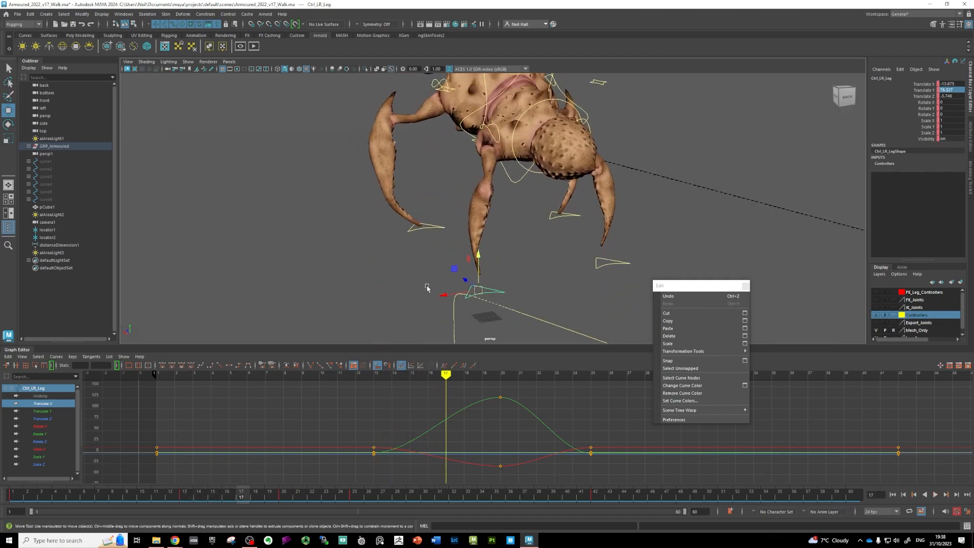
pyautogui.moveTo(477, 279); pyautogui.dragTo(479, 231)
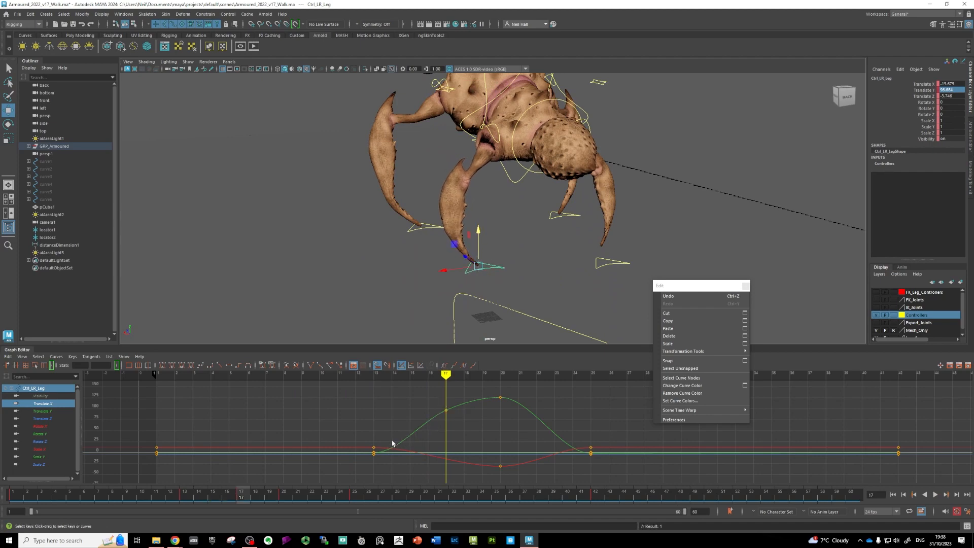
pyautogui.keyDown('alt'); pyautogui.moveTo(453, 315); pyautogui.dragTo(444, 280); pyautogui.keyUp('alt')
pyautogui.moveTo(443, 377)
pyautogui.mouseDown()
pyautogui.moveTo(350, 446)
pyautogui.moveTo(454, 393)
pyautogui.moveTo(593, 383)
pyautogui.mouseUp()
pyautogui.moveTo(401, 259)
pyautogui.keyDown('alt'); pyautogui.mouseDown()
pyautogui.moveTo(442, 234)
pyautogui.moveTo(398, 234)
pyautogui.mouseUp(); pyautogui.keyUp('alt')
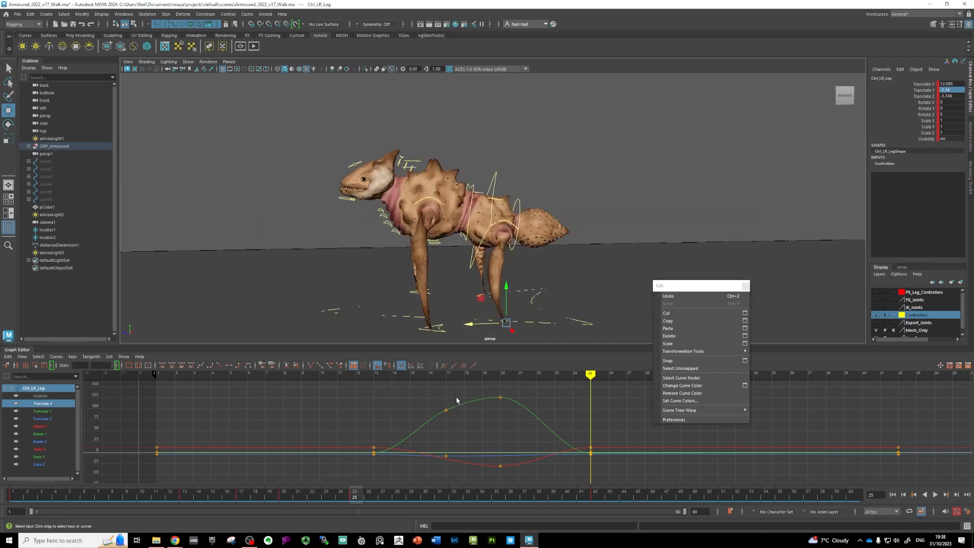
# - At frame 10, rotate the torso control upwards to a Rotate X of about -3 for the crouch
pyautogui.moveTo(587, 377)
pyautogui.mouseDown()
pyautogui.moveTo(337, 383)
pyautogui.moveTo(445, 380)
pyautogui.moveTo(521, 394)
pyautogui.moveTo(266, 404)
pyautogui.moveTo(464, 412)
pyautogui.moveTo(211, 406)
pyautogui.moveTo(409, 416)
pyautogui.moveTo(337, 406)
pyautogui.mouseUp()
pyautogui.click(488, 239)
pyautogui.keyDown('alt'); pyautogui.moveTo(486, 246); pyautogui.dragTo(492, 223, button='middle'); pyautogui.keyUp('alt')
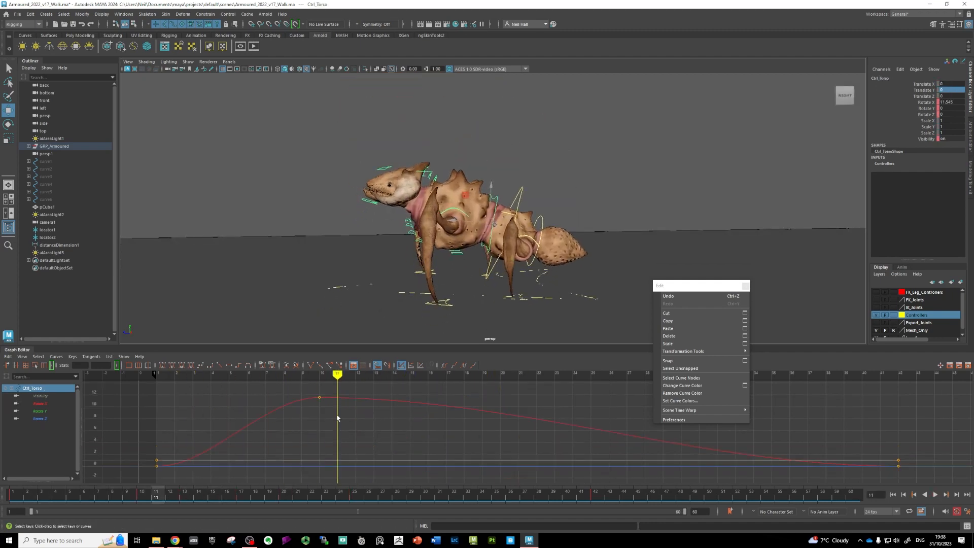
pyautogui.moveTo(337, 403)
pyautogui.mouseDown()
pyautogui.moveTo(139, 402)
pyautogui.moveTo(301, 403)
pyautogui.moveTo(266, 398)
pyautogui.moveTo(320, 418)
pyautogui.mouseUp()
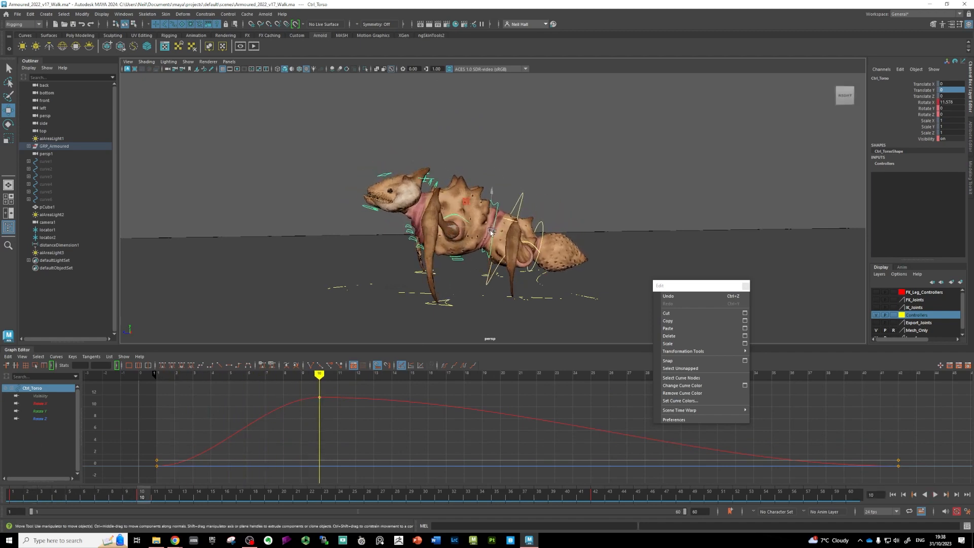
pyautogui.press('e')
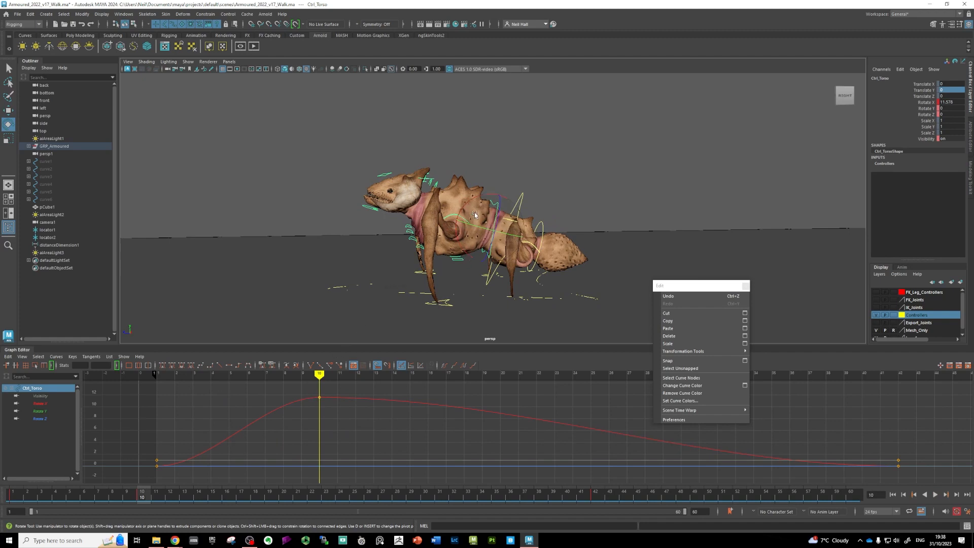
pyautogui.moveTo(464, 208); pyautogui.dragTo(465, 208)
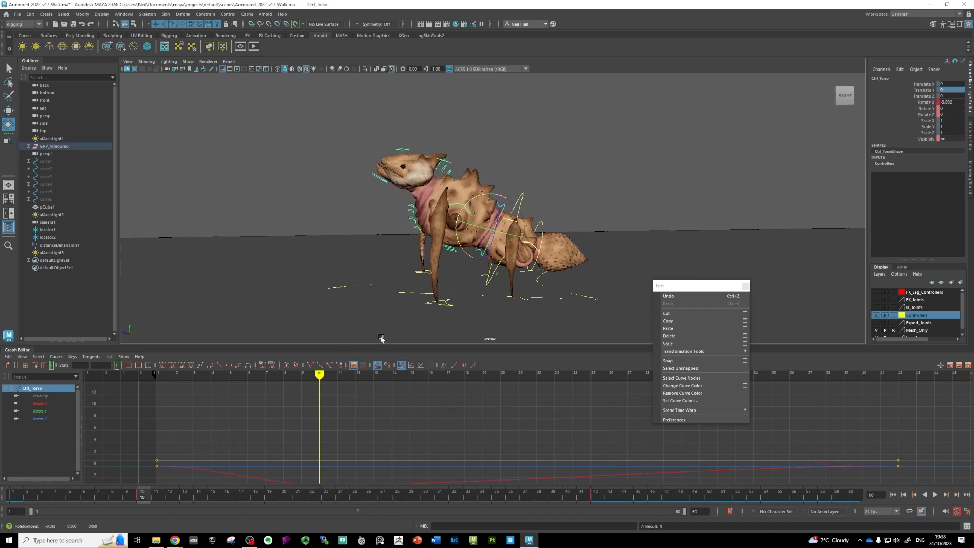
# - Key the torso control's Rotate X at about 15 on frame 13 and about 22 on frame 17
pyautogui.moveTo(317, 378)
pyautogui.mouseDown()
pyautogui.moveTo(176, 387)
pyautogui.moveTo(373, 411)
pyautogui.mouseUp()
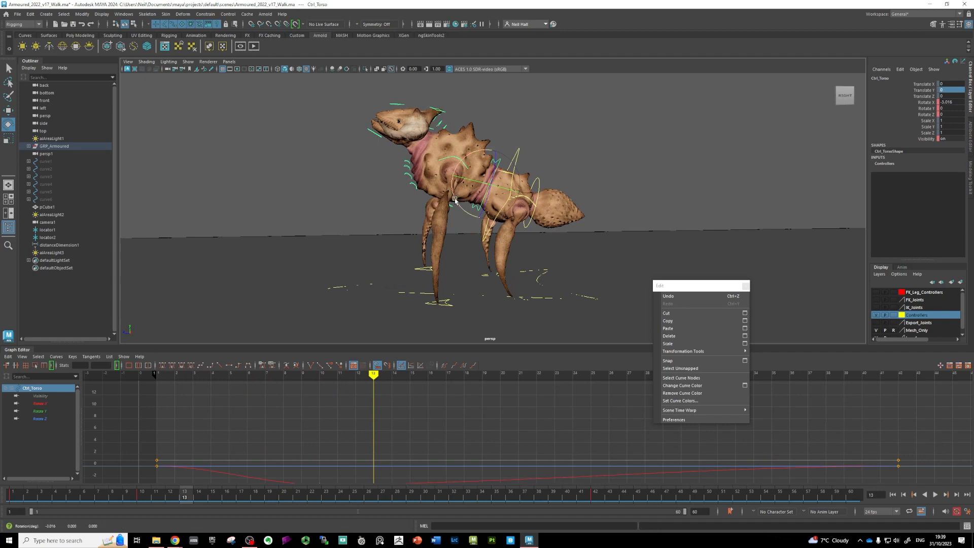
pyautogui.moveTo(460, 204); pyautogui.dragTo(458, 209)
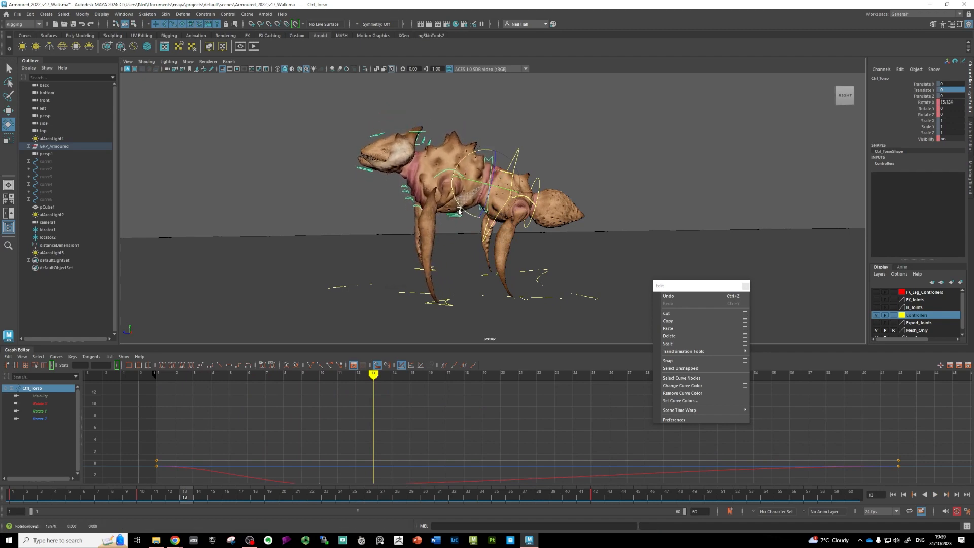
pyautogui.moveTo(374, 375)
pyautogui.mouseDown()
pyautogui.moveTo(174, 386)
pyautogui.moveTo(430, 398)
pyautogui.moveTo(500, 376)
pyautogui.moveTo(446, 377)
pyautogui.mouseUp()
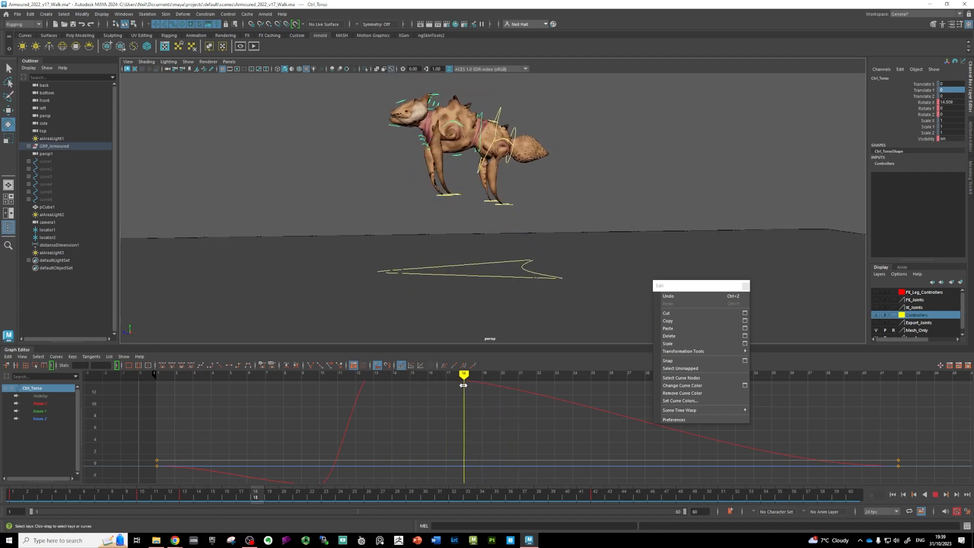
pyautogui.moveTo(450, 160); pyautogui.dragTo(454, 162)
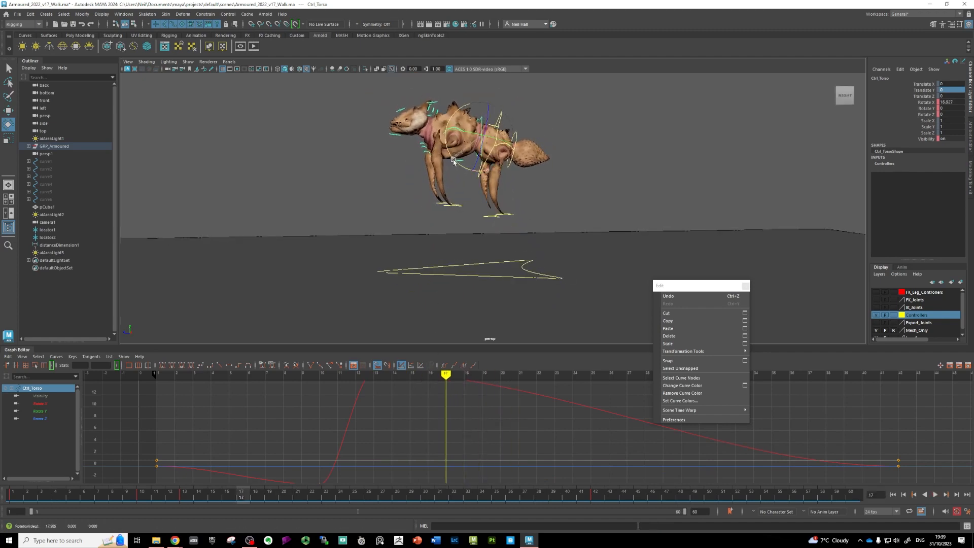
pyautogui.press('f')
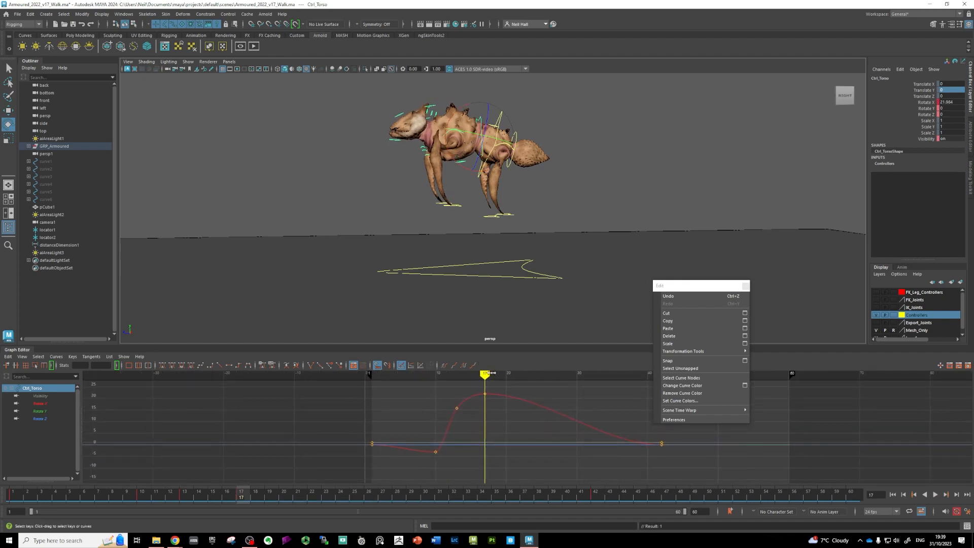
# - Key the torso control's Rotate X at about 3 on frame 25 and about -8 on frame 30
pyautogui.moveTo(483, 376)
pyautogui.mouseDown()
pyautogui.moveTo(317, 400)
pyautogui.moveTo(542, 398)
pyautogui.mouseUp()
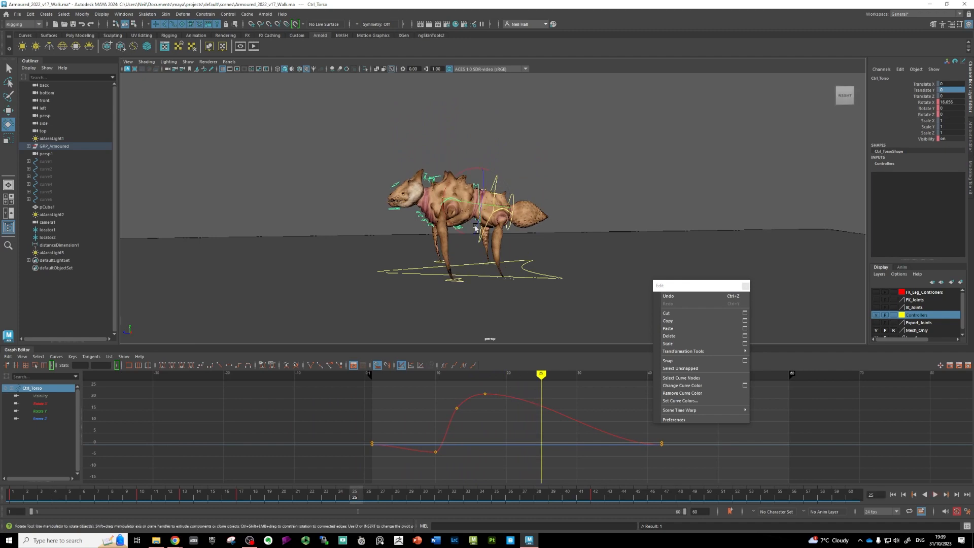
pyautogui.moveTo(451, 185); pyautogui.dragTo(451, 180)
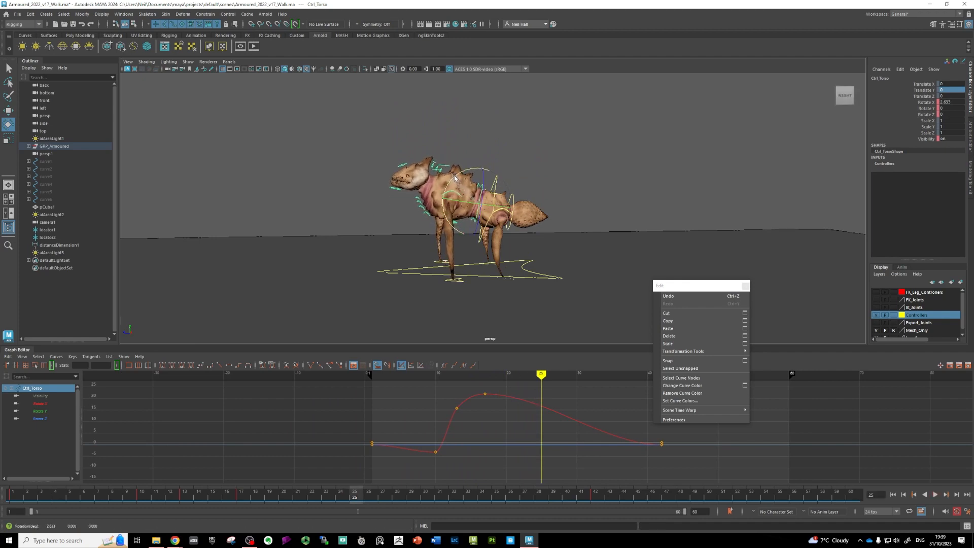
pyautogui.moveTo(542, 375)
pyautogui.mouseDown()
pyautogui.moveTo(444, 395)
pyautogui.moveTo(581, 394)
pyautogui.moveTo(482, 398)
pyautogui.moveTo(576, 408)
pyautogui.mouseUp()
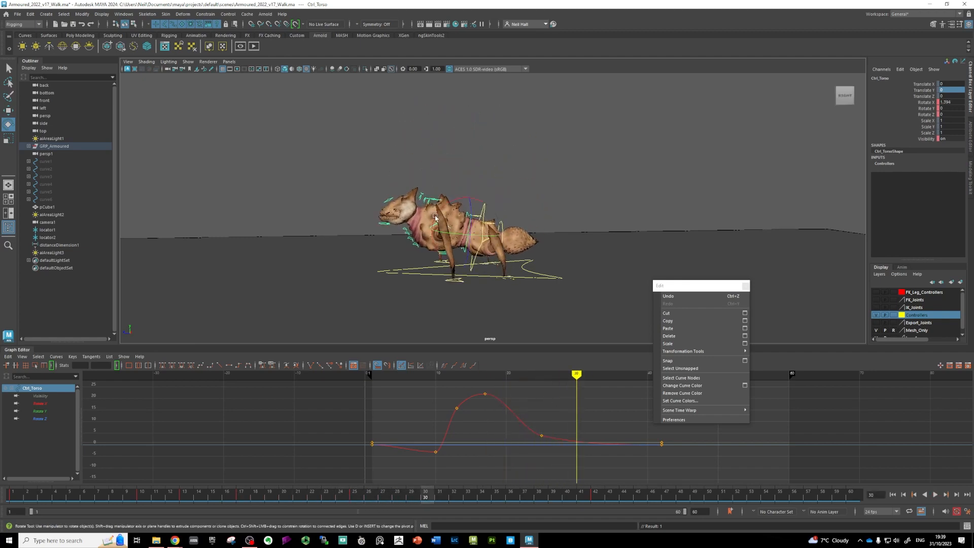
pyautogui.moveTo(434, 217); pyautogui.dragTo(436, 214)
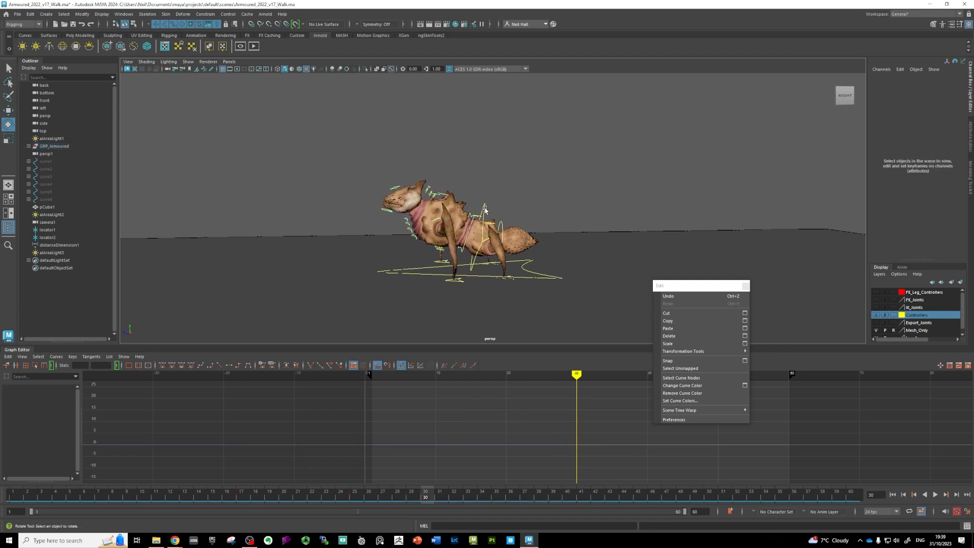
# - Rotate the hips control to a Rotate X of about 3.9 at frame 30 and tilt it back slightly at frame 36
pyautogui.click(480, 222)
pyautogui.moveTo(458, 213); pyautogui.dragTo(456, 215)
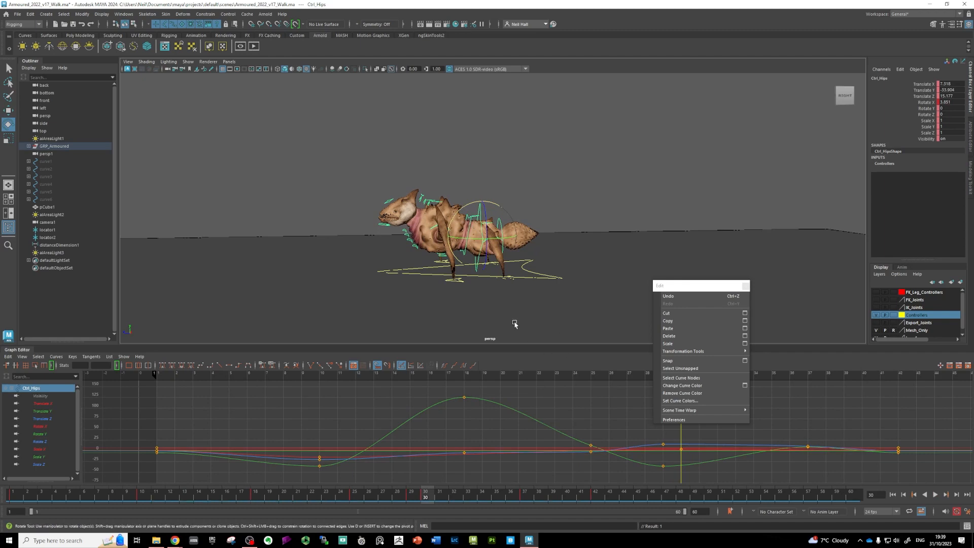
pyautogui.moveTo(425, 495); pyautogui.dragTo(391, 491)
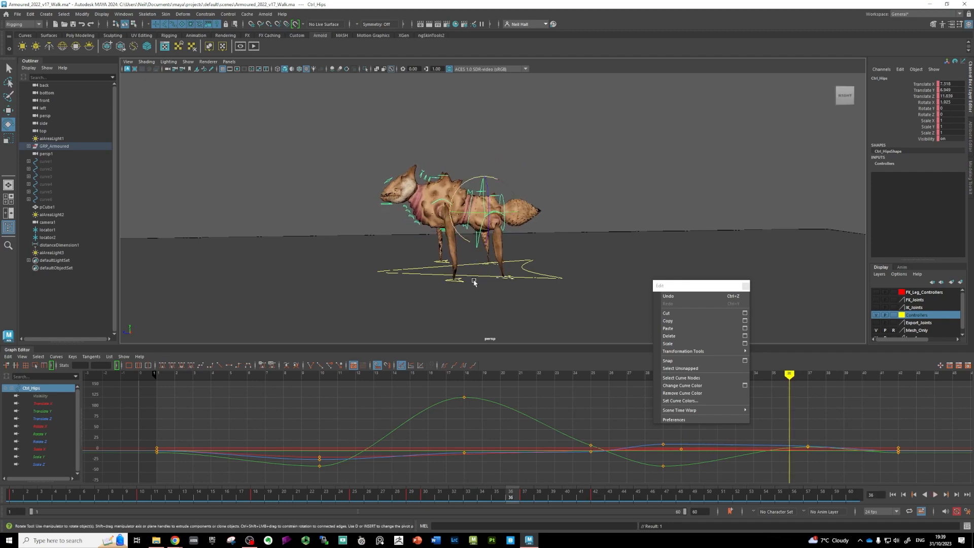
pyautogui.scroll(4, 474, 277)
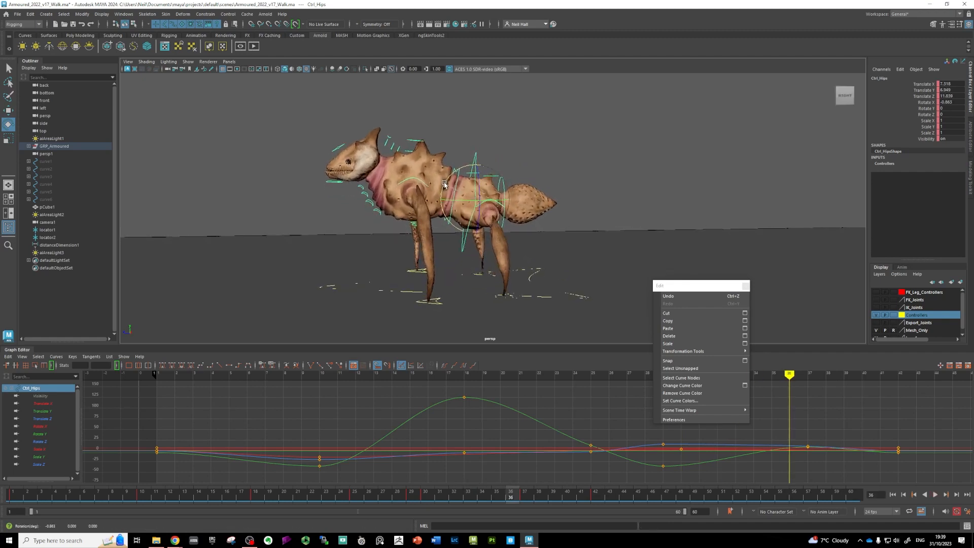
# - At frame 36, key the torso control tilted down to a Rotate X of about 5 and scrub through the landing
pyautogui.click(451, 172)
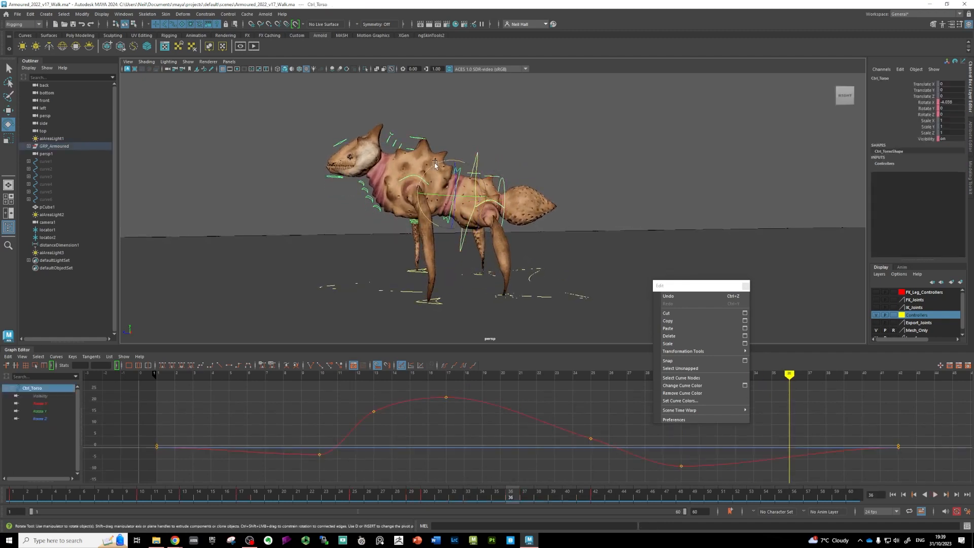
pyautogui.moveTo(434, 165); pyautogui.dragTo(431, 169)
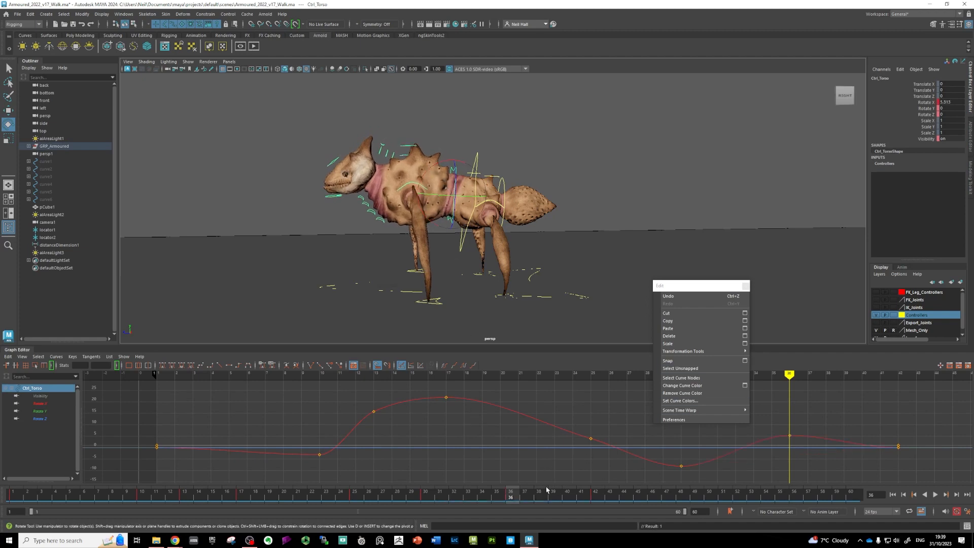
pyautogui.moveTo(512, 495); pyautogui.dragTo(482, 472)
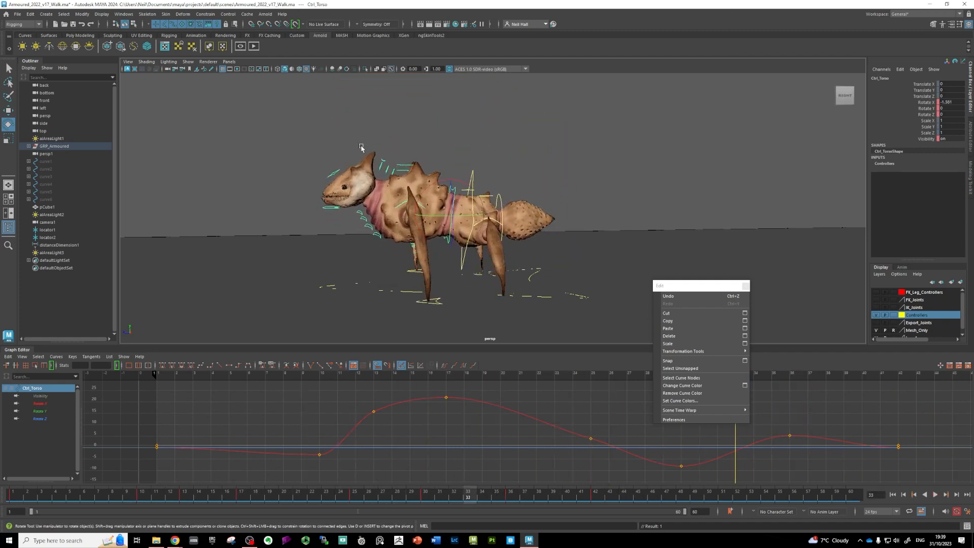
# - Isolate the face control's Rotate X curve and key the head tilted down to about 28 on frame 7
pyautogui.click(337, 172)
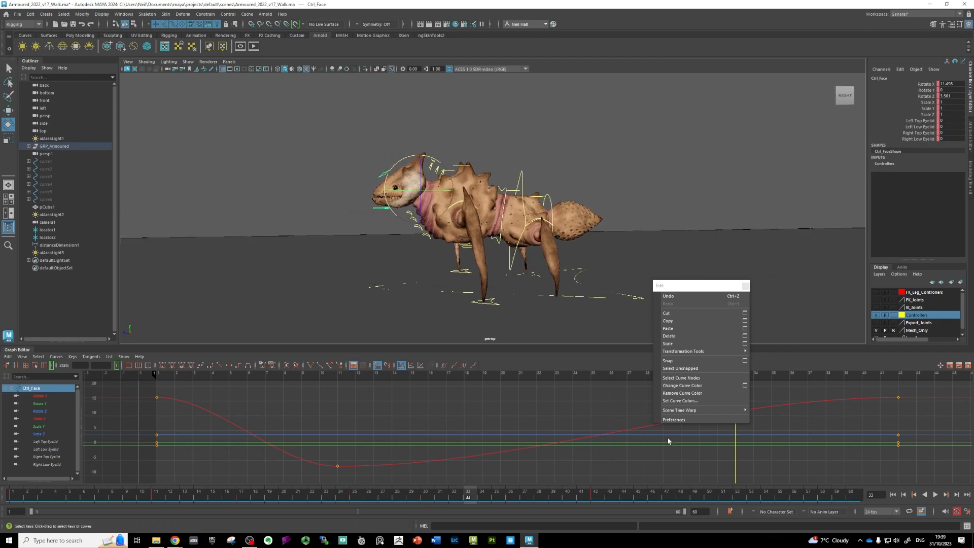
pyautogui.hotkey('alt', 'v')
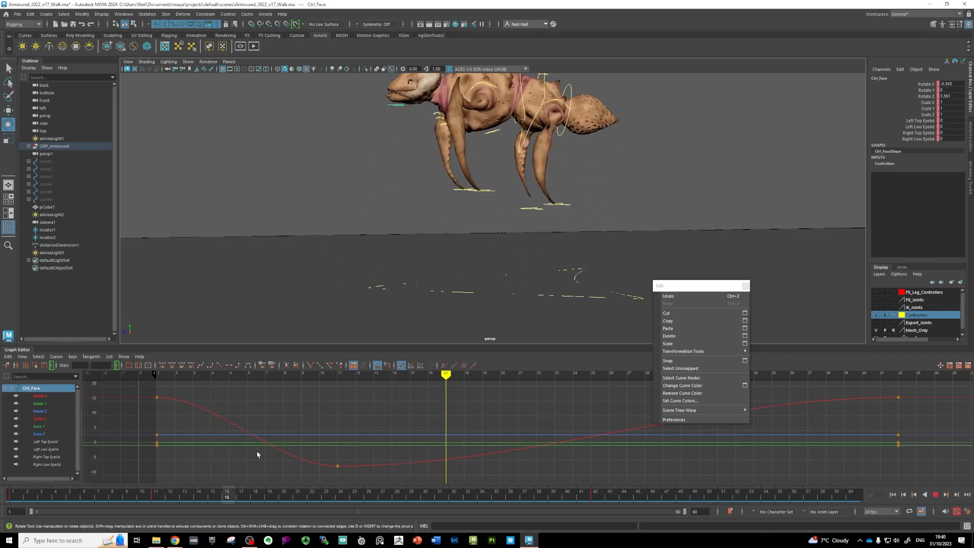
pyautogui.hotkey('alt', 'v')
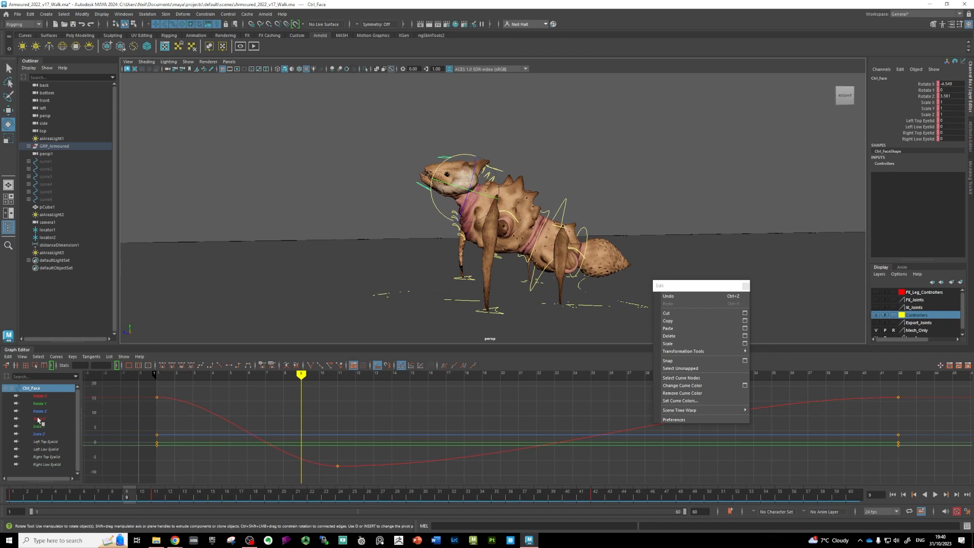
pyautogui.click(37, 396)
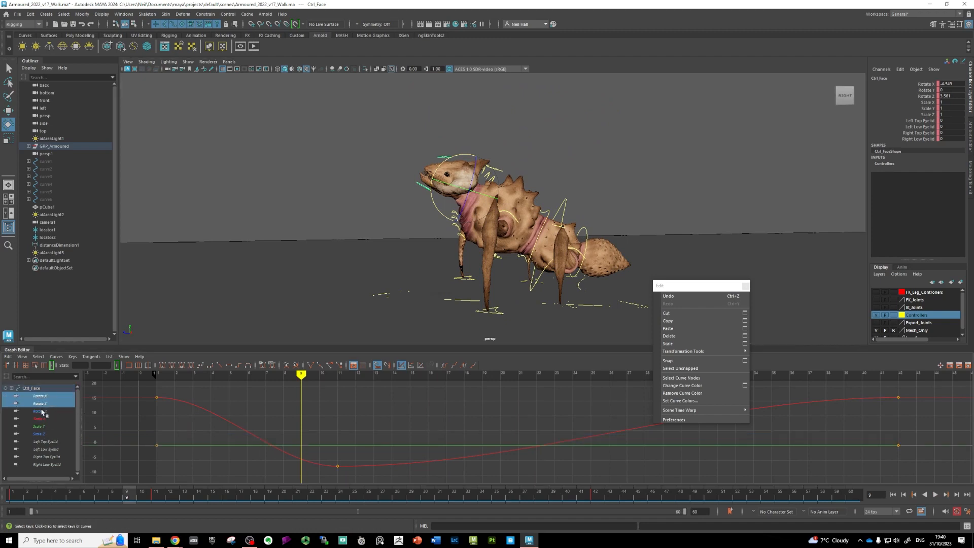
pyautogui.keyDown('shift'); pyautogui.click(42, 412); pyautogui.keyUp('shift')
pyautogui.click(39, 404)
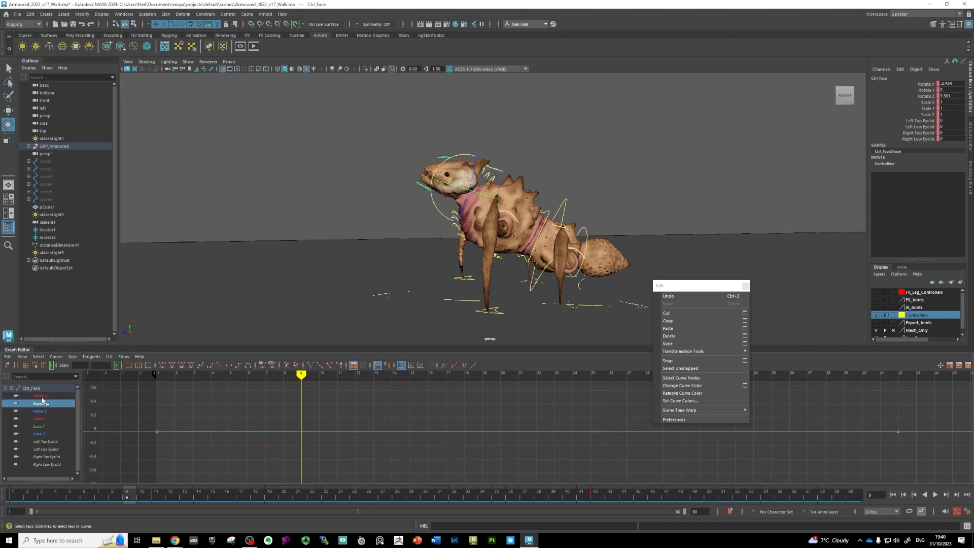
pyautogui.click(41, 396)
pyautogui.moveTo(140, 493); pyautogui.dragTo(98, 491)
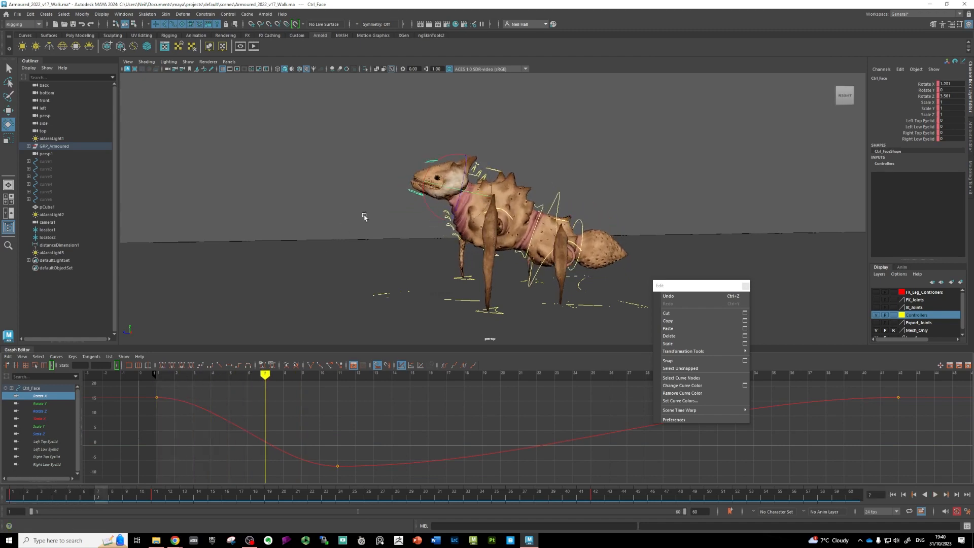
pyautogui.moveTo(426, 206); pyautogui.dragTo(433, 225)
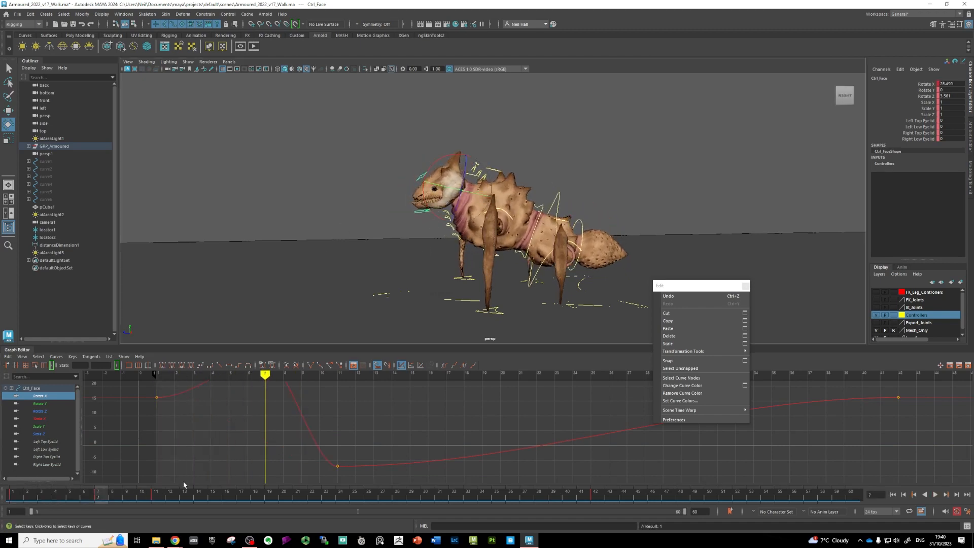
# - Move the face control's frame 11 Rotate X key to frame 13 and raise the head to about -21 on frame 18
pyautogui.moveTo(104, 496); pyautogui.dragTo(185, 504)
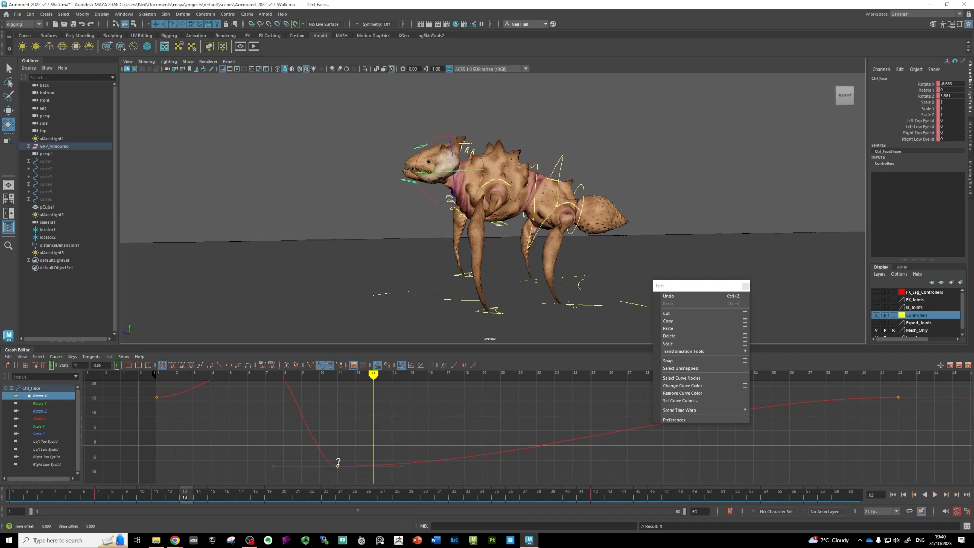
pyautogui.moveTo(191, 497); pyautogui.dragTo(255, 514)
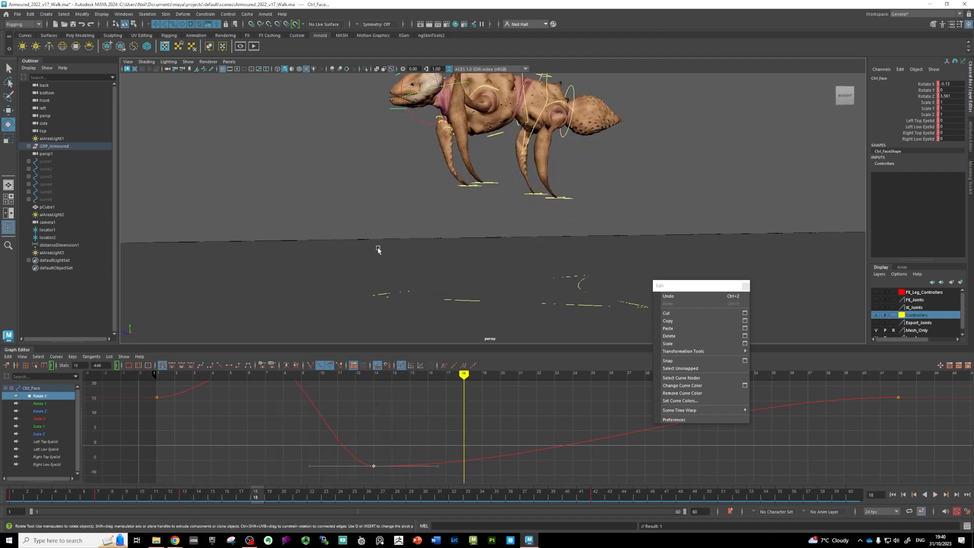
pyautogui.keyDown('alt'); pyautogui.moveTo(378, 250); pyautogui.dragTo(403, 177); pyautogui.keyUp('alt')
pyautogui.moveTo(403, 118); pyautogui.dragTo(403, 109)
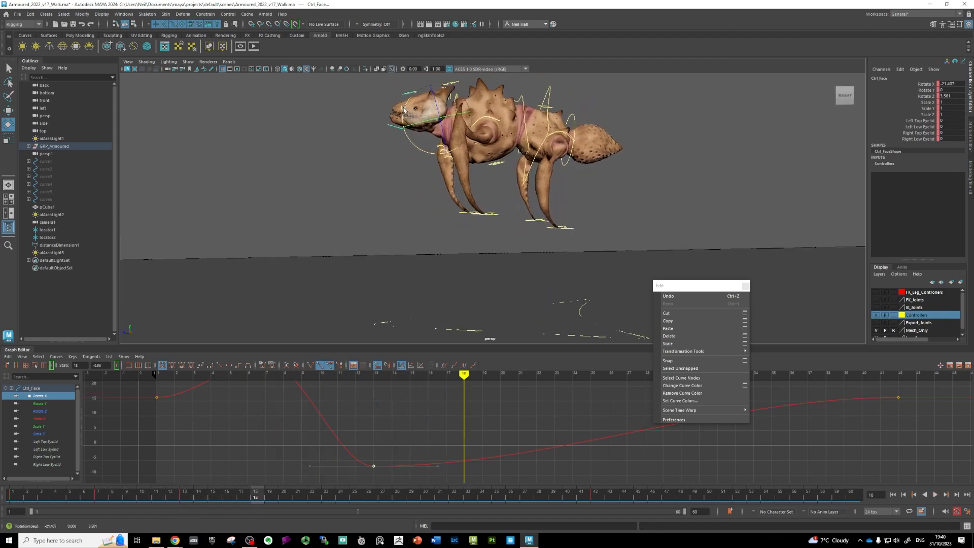
# - Key the face control tilted down to a Rotate X of about 34 on frame 22 and play back the jump
pyautogui.moveTo(250, 496); pyautogui.dragTo(312, 463)
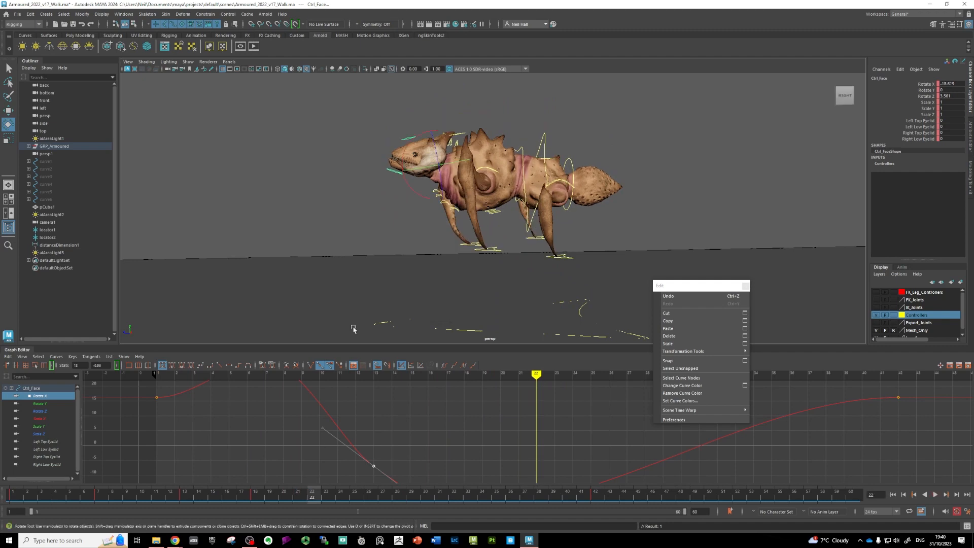
pyautogui.moveTo(406, 185); pyautogui.dragTo(425, 236)
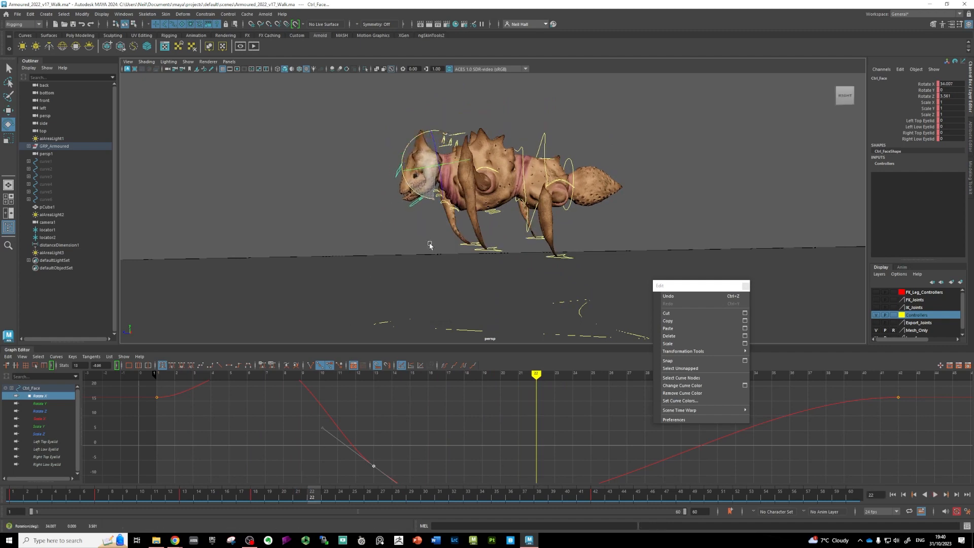
pyautogui.hotkey('alt', 'v')
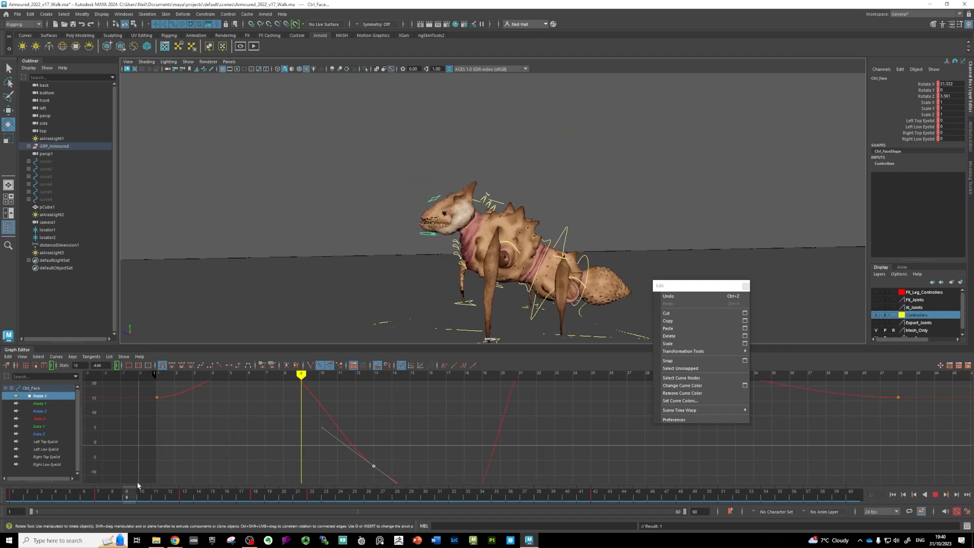
# - Move the face control's frame 18 Rotate X key to frame 17 and raise its value to about -10
pyautogui.moveTo(245, 493); pyautogui.dragTo(258, 495)
pyautogui.keyDown('alt'); pyautogui.moveTo(403, 442); pyautogui.dragTo(397, 429, button='middle'); pyautogui.keyUp('alt')
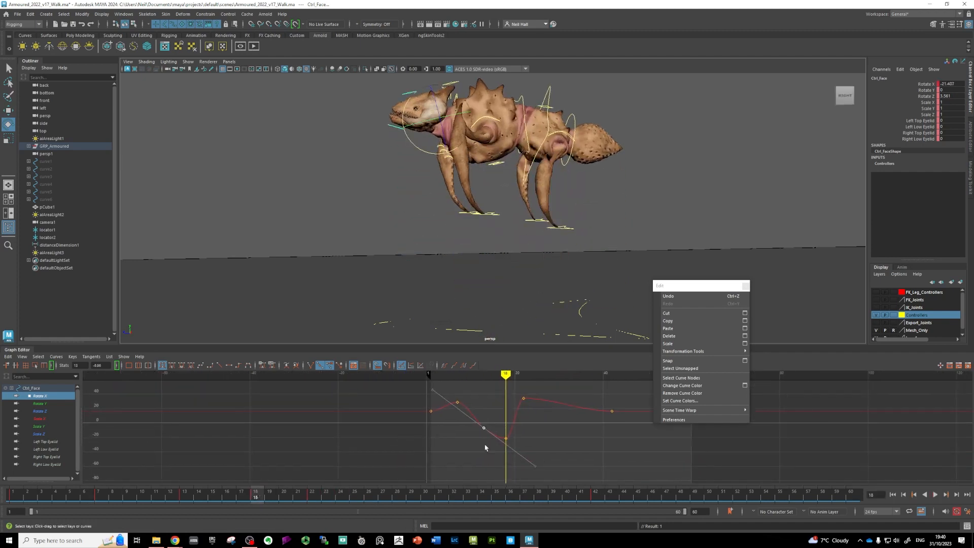
pyautogui.moveTo(507, 440); pyautogui.dragTo(503, 430)
# - Key the face control's Rotate X on frame 32 with the head lifted from its downward tilt, and review the playback
pyautogui.moveTo(254, 497); pyautogui.dragTo(376, 510)
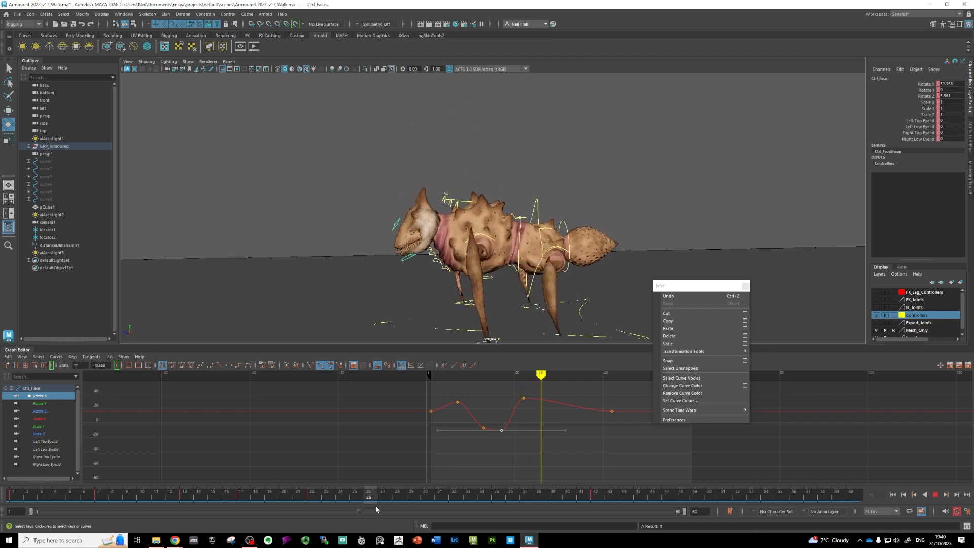
pyautogui.moveTo(447, 510); pyautogui.dragTo(455, 506)
pyautogui.click(397, 216)
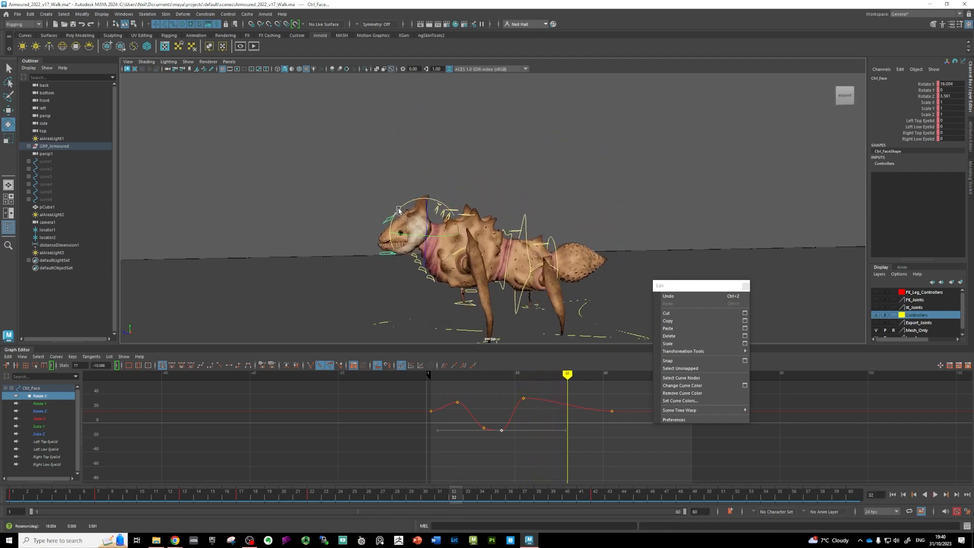
pyautogui.hotkey('alt', 'v')
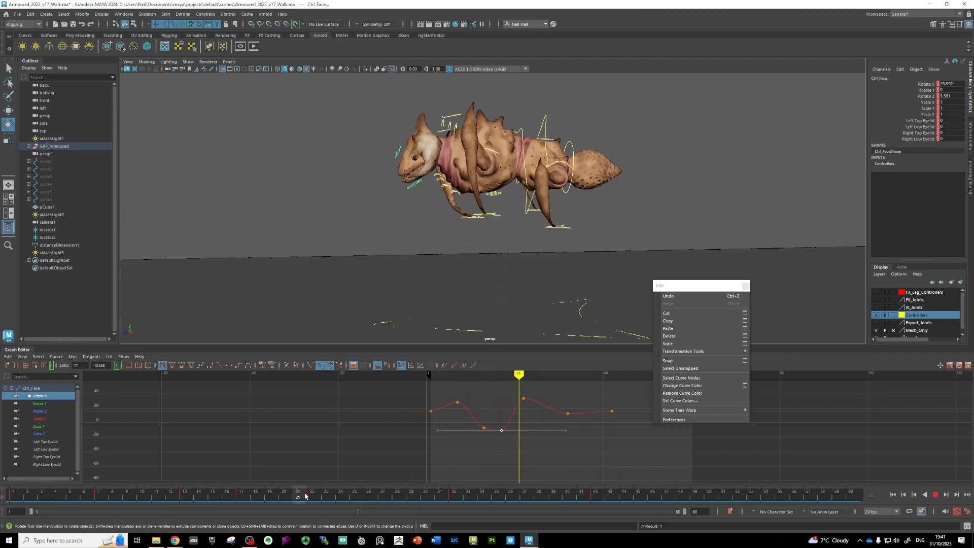
pyautogui.moveTo(407, 495); pyautogui.dragTo(645, 478)
# - Key the jaw control open to a Rotate X of about 20 on frame 17
pyautogui.keyDown('alt'); pyautogui.moveTo(406, 277); pyautogui.dragTo(465, 286); pyautogui.keyUp('alt')
pyautogui.scroll(-5, 462, 257)
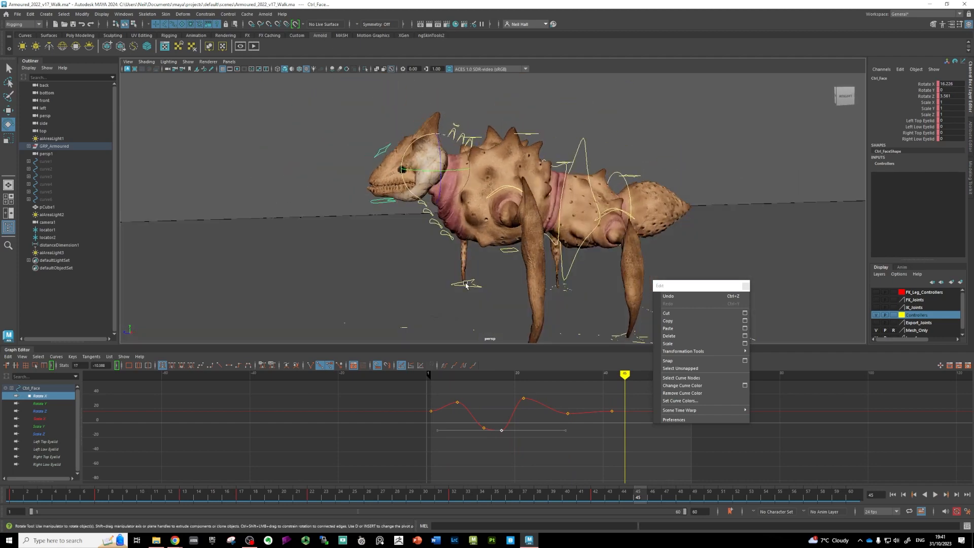
pyautogui.click(370, 201)
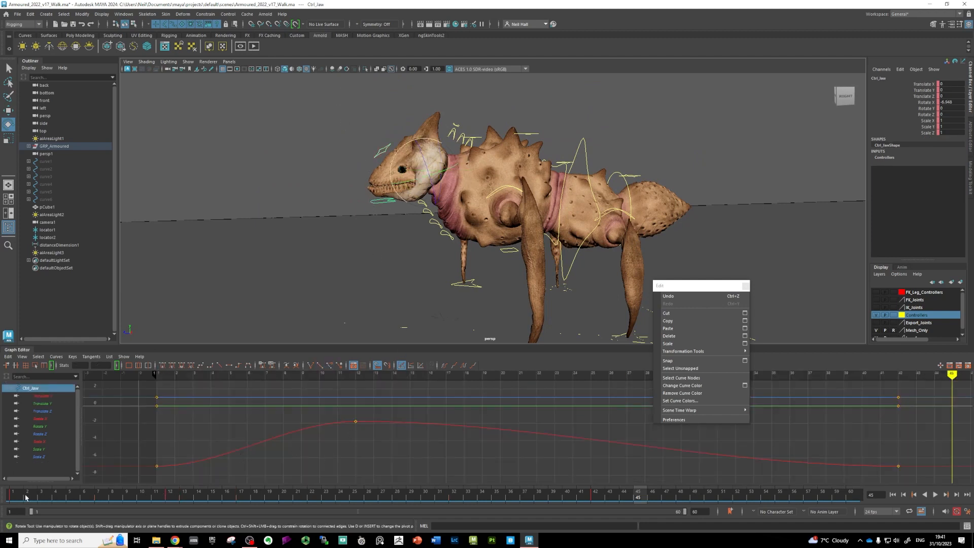
pyautogui.moveTo(17, 492); pyautogui.dragTo(213, 510)
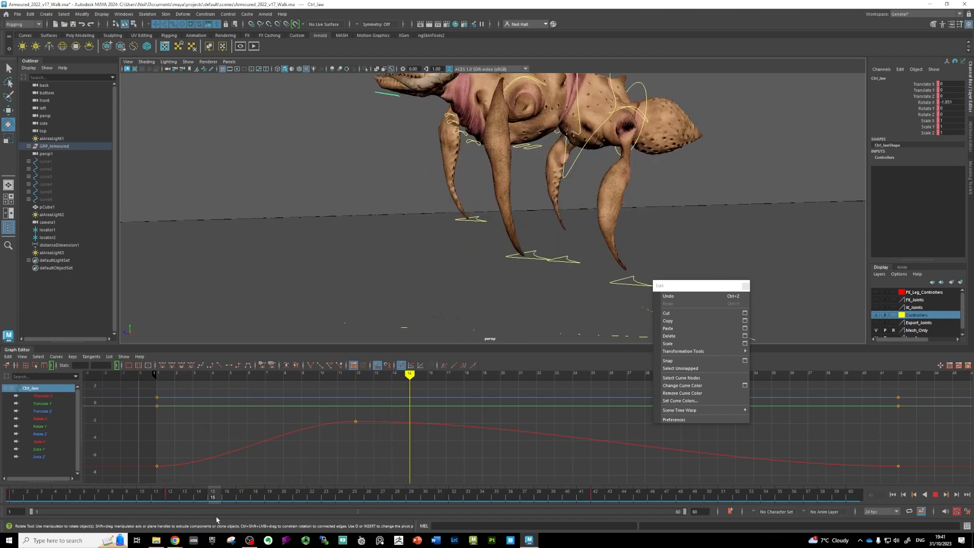
pyautogui.keyDown('alt'); pyautogui.moveTo(395, 219); pyautogui.dragTo(392, 259, button='middle'); pyautogui.keyUp('alt')
pyautogui.moveTo(407, 378); pyautogui.dragTo(446, 379)
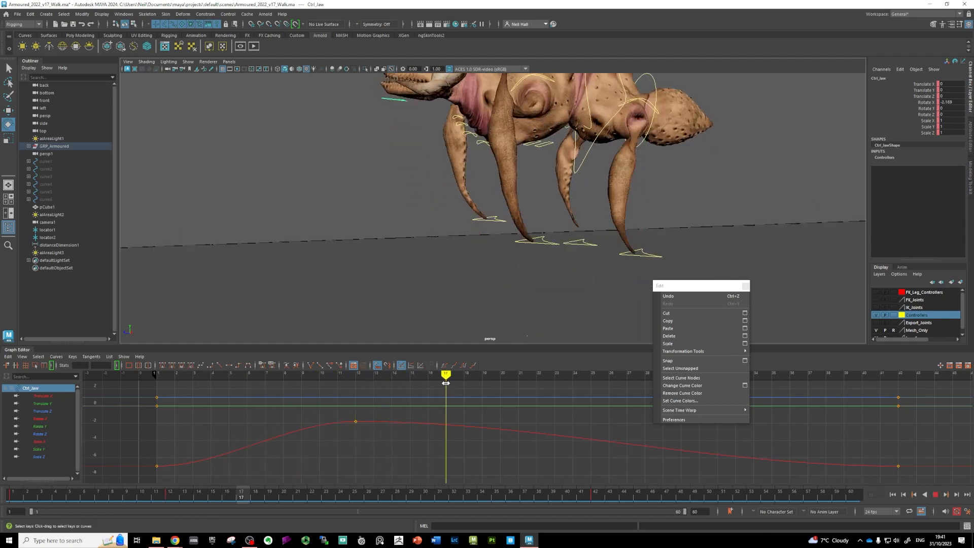
pyautogui.keyDown('alt'); pyautogui.moveTo(429, 153); pyautogui.dragTo(425, 204, button='middle'); pyautogui.keyUp('alt')
pyautogui.moveTo(430, 190); pyautogui.dragTo(430, 191)
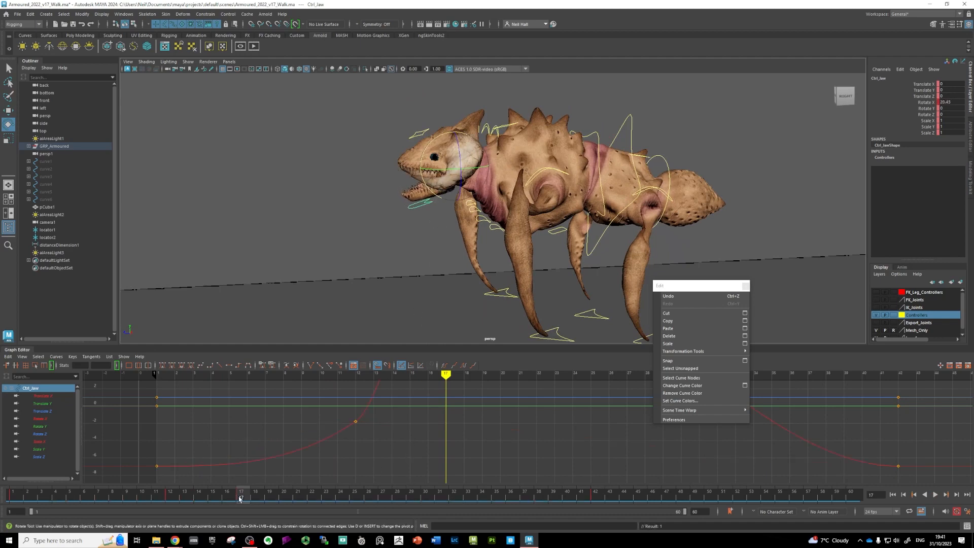
# - Rotate the jaw control on frame 26 so the mouth stays open about as wide as on frame 17
pyautogui.hotkey('alt', 'v')
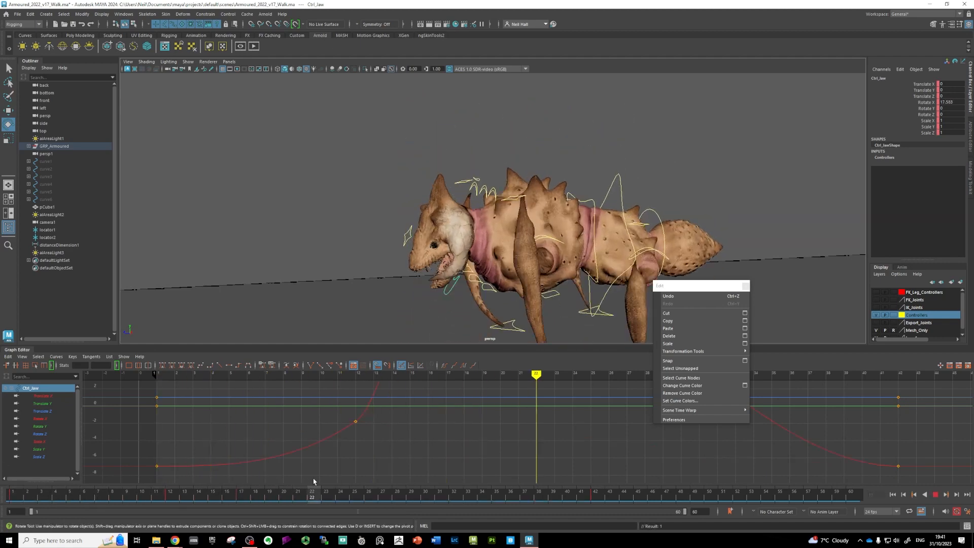
pyautogui.keyDown('alt'); pyautogui.moveTo(426, 287); pyautogui.dragTo(402, 276, button='right'); pyautogui.keyUp('alt')
pyautogui.keyDown('alt'); pyautogui.moveTo(403, 276); pyautogui.dragTo(395, 301); pyautogui.keyUp('alt')
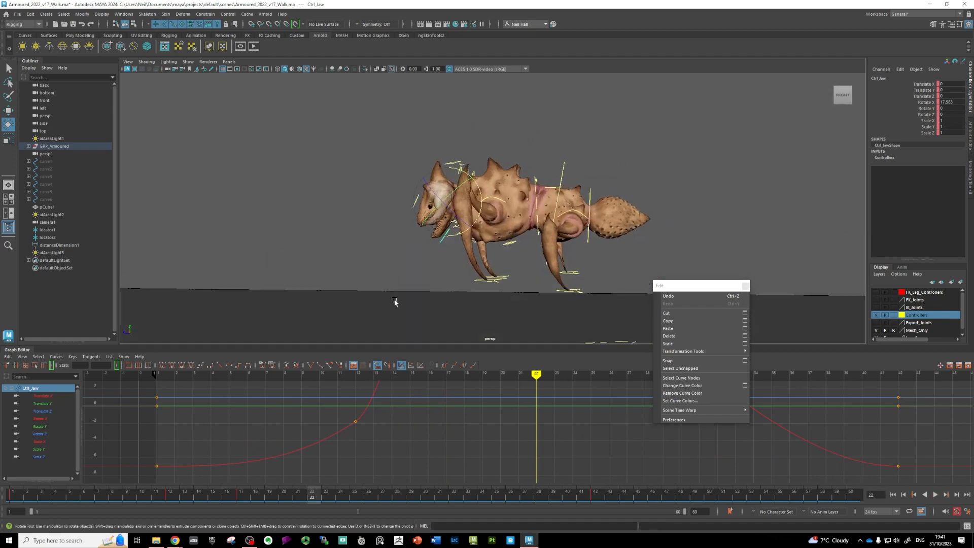
pyautogui.moveTo(325, 502); pyautogui.dragTo(371, 505)
pyautogui.scroll(-10, 431, 442)
pyautogui.keyDown('alt'); pyautogui.moveTo(456, 415); pyautogui.dragTo(450, 451, button='middle'); pyautogui.keyUp('alt')
pyautogui.moveTo(478, 255); pyautogui.dragTo(478, 257)
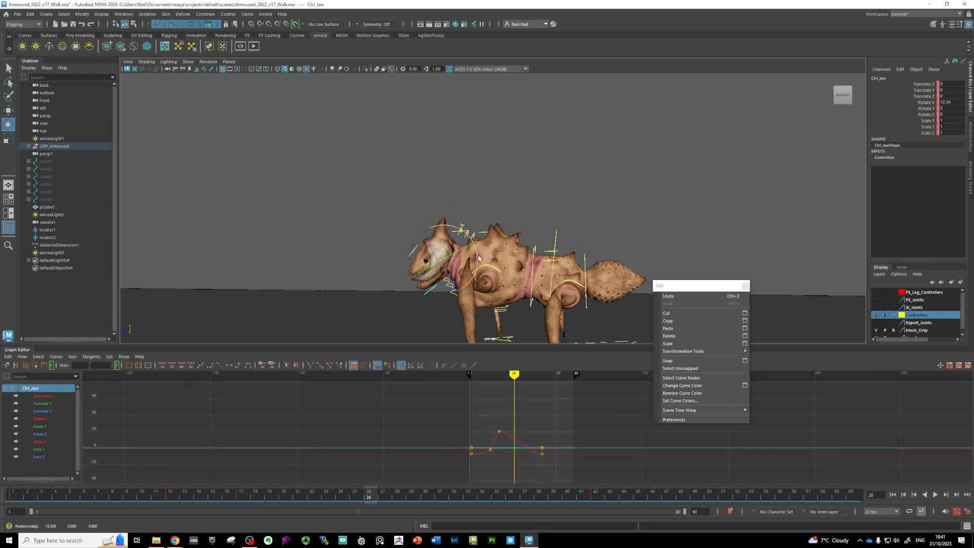
# - Key the jaw control closed to a Rotate X of about -5.3 on frame 29
pyautogui.moveTo(373, 491); pyautogui.dragTo(397, 491)
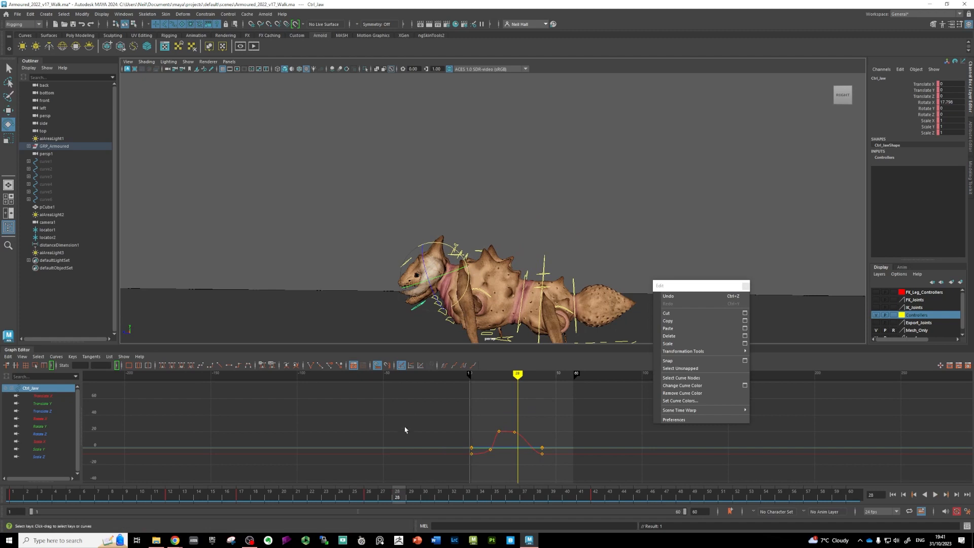
pyautogui.click(411, 492)
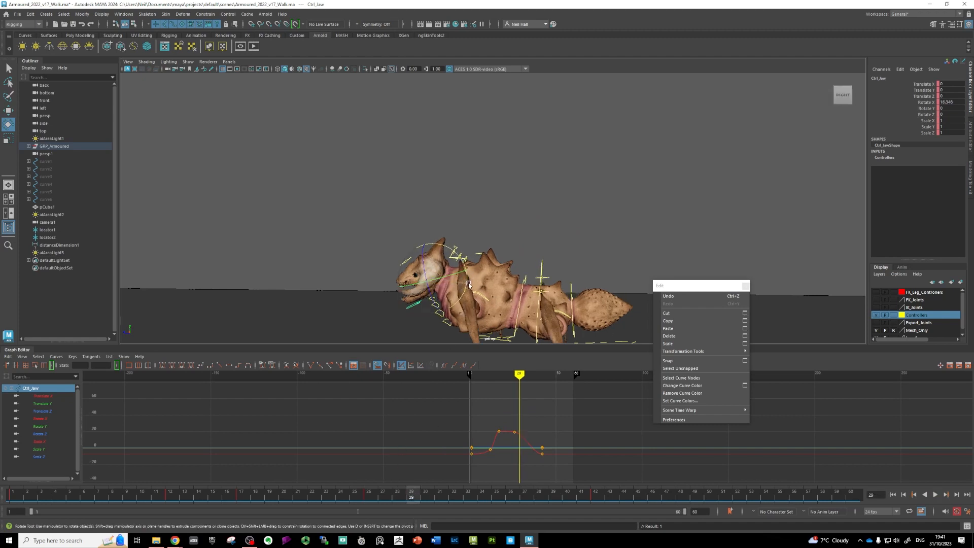
pyautogui.moveTo(469, 284); pyautogui.dragTo(465, 293)
pyautogui.keyDown('alt'); pyautogui.moveTo(375, 335); pyautogui.dragTo(417, 336); pyautogui.keyUp('alt')
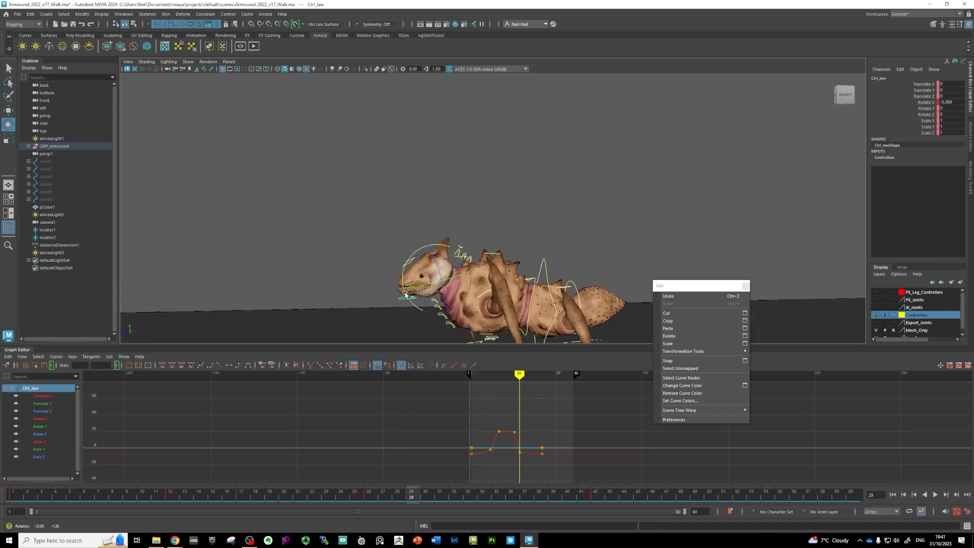
pyautogui.keyDown('alt'); pyautogui.moveTo(417, 336); pyautogui.dragTo(413, 289, button='middle'); pyautogui.keyUp('alt')
pyautogui.keyDown('alt'); pyautogui.moveTo(414, 289); pyautogui.dragTo(443, 296); pyautogui.keyUp('alt')
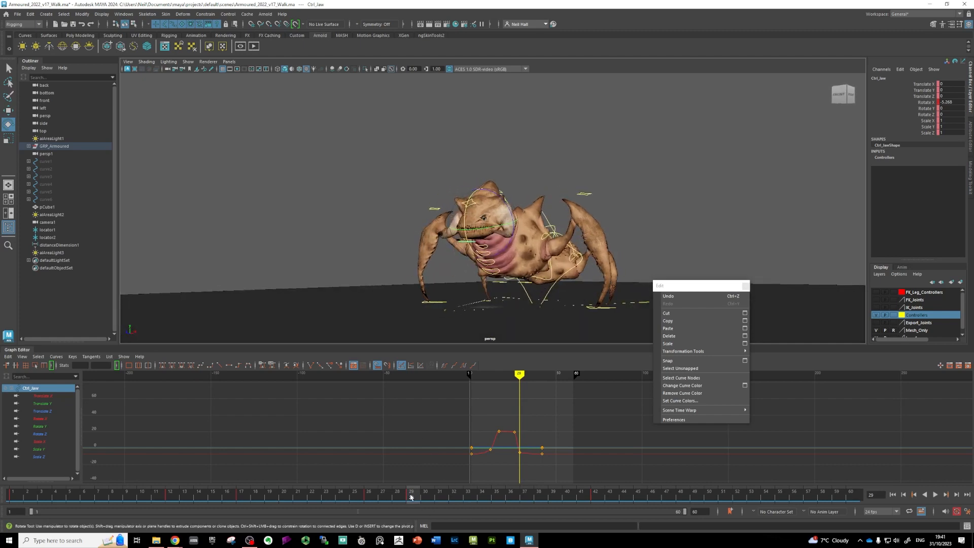
# - Key the jaw control slightly open at a Rotate X of about 3.6 on frame 36 and play back the motion
pyautogui.moveTo(411, 498); pyautogui.dragTo(508, 485)
pyautogui.keyDown('alt'); pyautogui.moveTo(487, 274); pyautogui.dragTo(431, 225); pyautogui.keyUp('alt')
pyautogui.scroll(4, 431, 224)
pyautogui.keyDown('alt'); pyautogui.moveTo(431, 223); pyautogui.dragTo(496, 258, button='middle'); pyautogui.keyUp('alt')
pyautogui.keyDown('alt'); pyautogui.moveTo(496, 257); pyautogui.dragTo(459, 237); pyautogui.keyUp('alt')
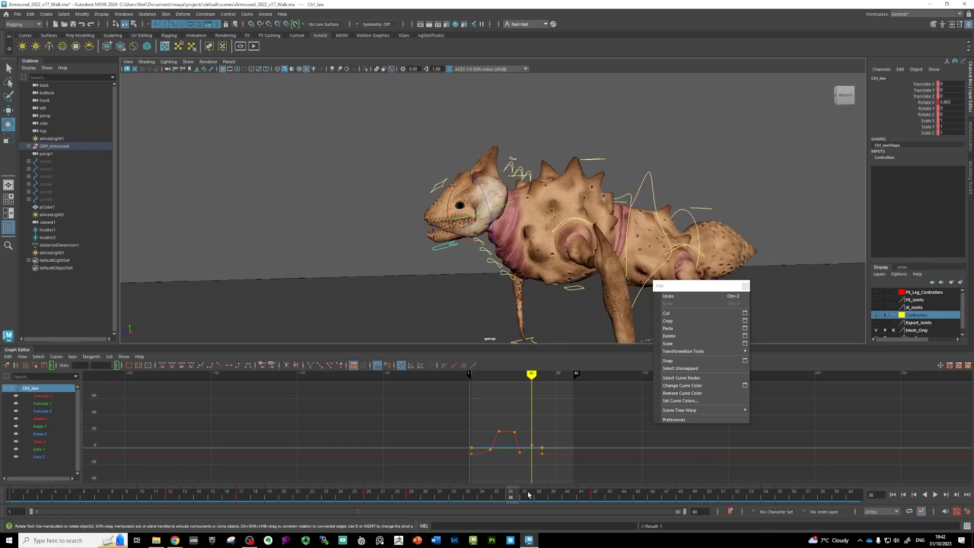
pyautogui.hotkey('alt', 'v')
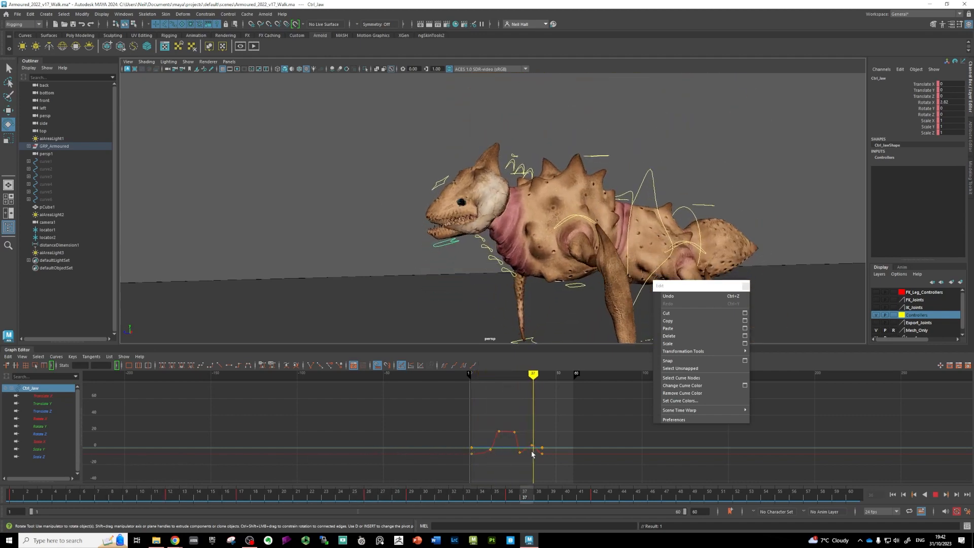
pyautogui.hotkey('alt', 'v')
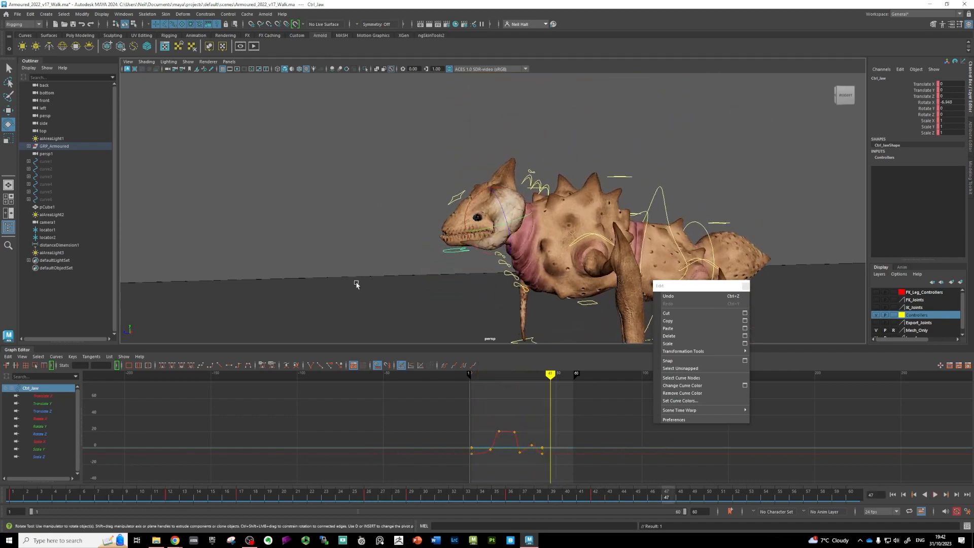
# - Select the neck skin controls down the throat and key them together on frame 18 at a Rotate X of about -7
pyautogui.keyDown('alt'); pyautogui.moveTo(546, 244); pyautogui.dragTo(492, 254); pyautogui.keyUp('alt')
pyautogui.scroll(3, 492, 263)
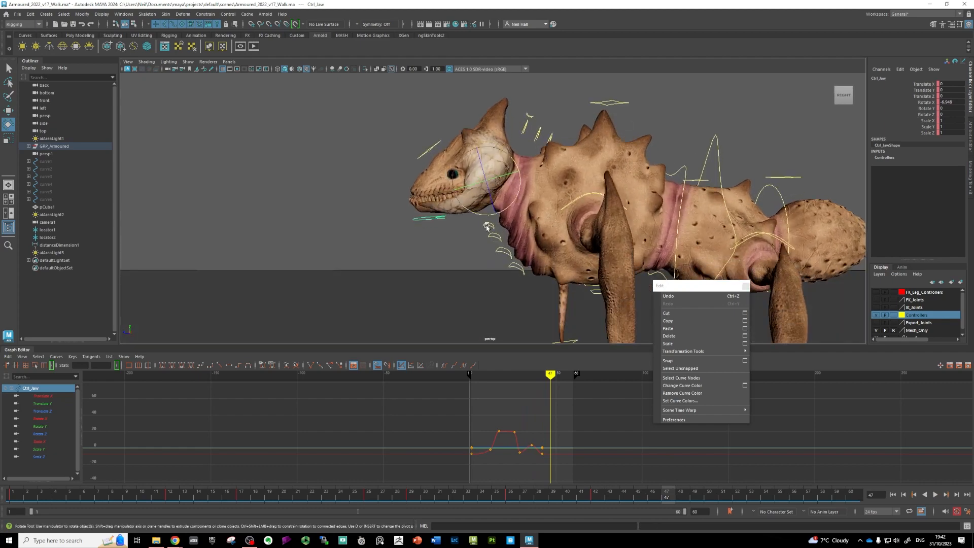
pyautogui.keyDown('shift'); pyautogui.click(488, 223); pyautogui.keyUp('shift')
pyautogui.keyDown('shift'); pyautogui.click(494, 235); pyautogui.keyUp('shift')
pyautogui.keyDown('shift'); pyautogui.click(505, 271); pyautogui.keyUp('shift')
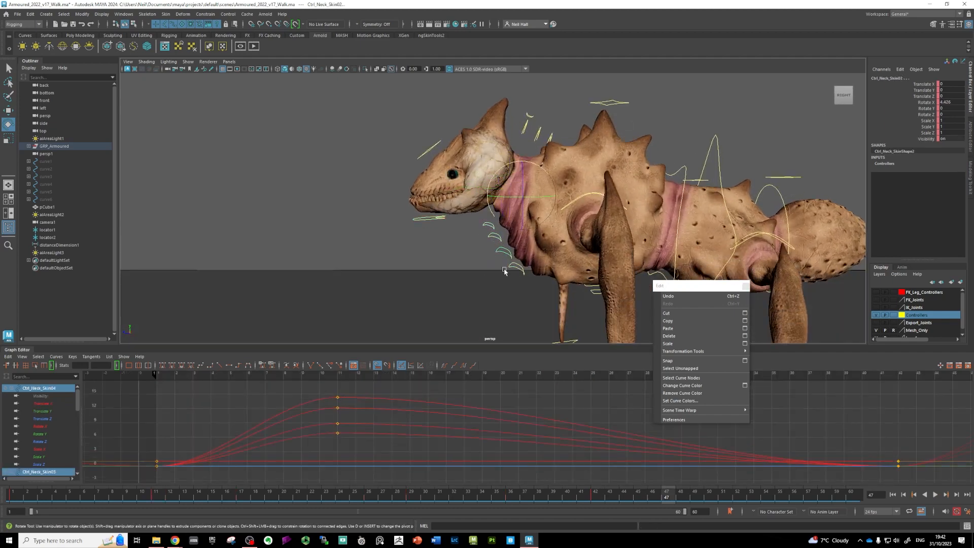
pyautogui.scroll(-3, 428, 320)
pyautogui.keyDown('alt'); pyautogui.moveTo(433, 324); pyautogui.dragTo(436, 278, button='middle'); pyautogui.keyUp('alt')
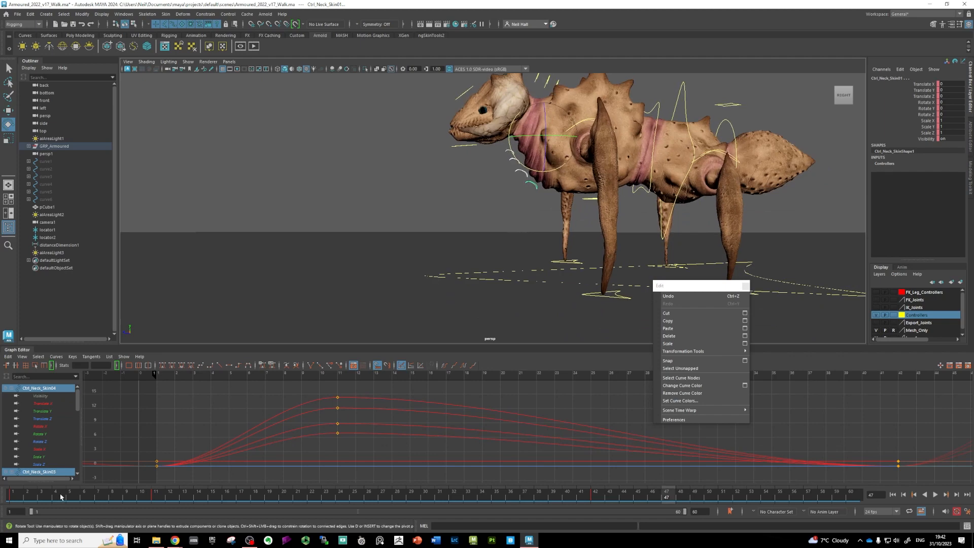
pyautogui.moveTo(13, 495); pyautogui.dragTo(256, 517)
pyautogui.keyDown('alt'); pyautogui.moveTo(472, 189); pyautogui.dragTo(468, 296, button='middle'); pyautogui.keyUp('alt')
pyautogui.keyDown('alt'); pyautogui.moveTo(452, 233); pyautogui.dragTo(452, 327, button='middle'); pyautogui.keyUp('alt')
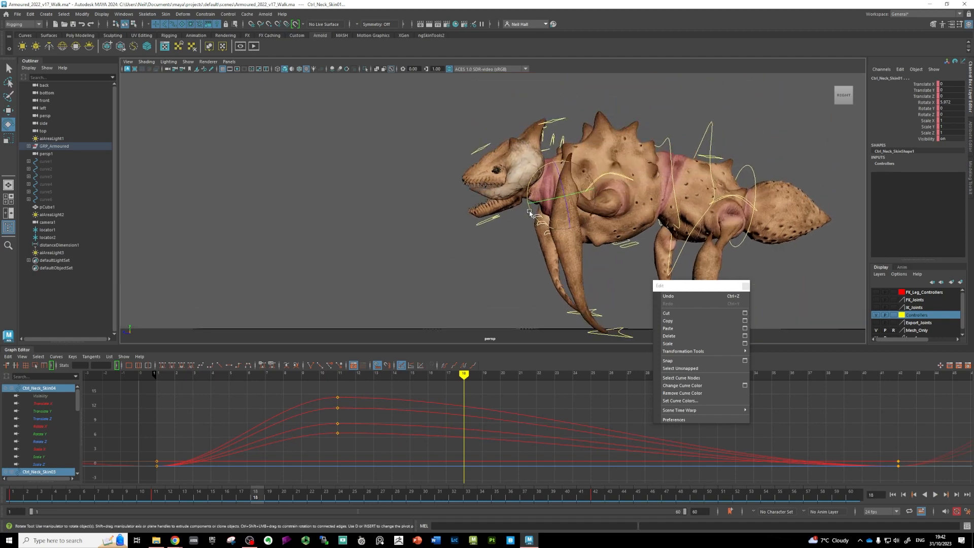
pyautogui.moveTo(529, 212); pyautogui.dragTo(528, 208)
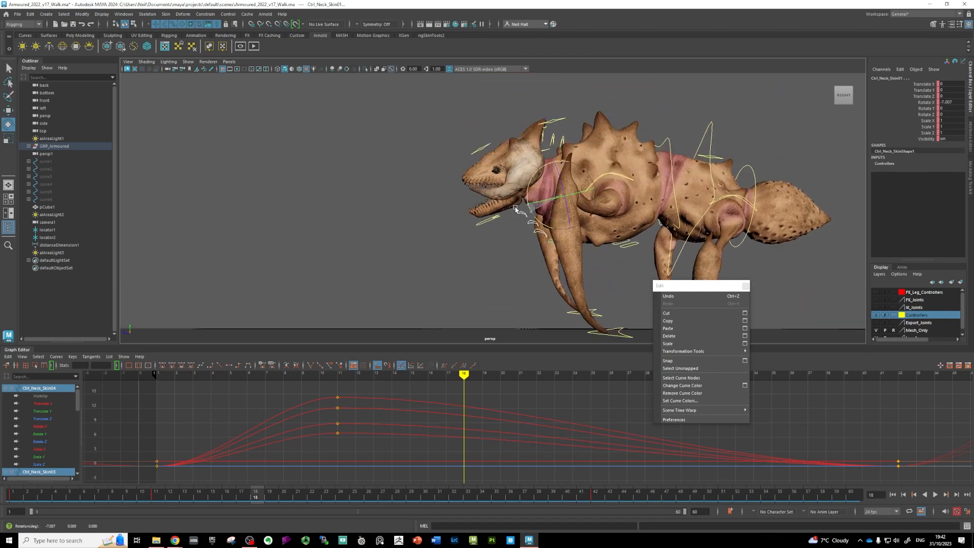
pyautogui.press('s')
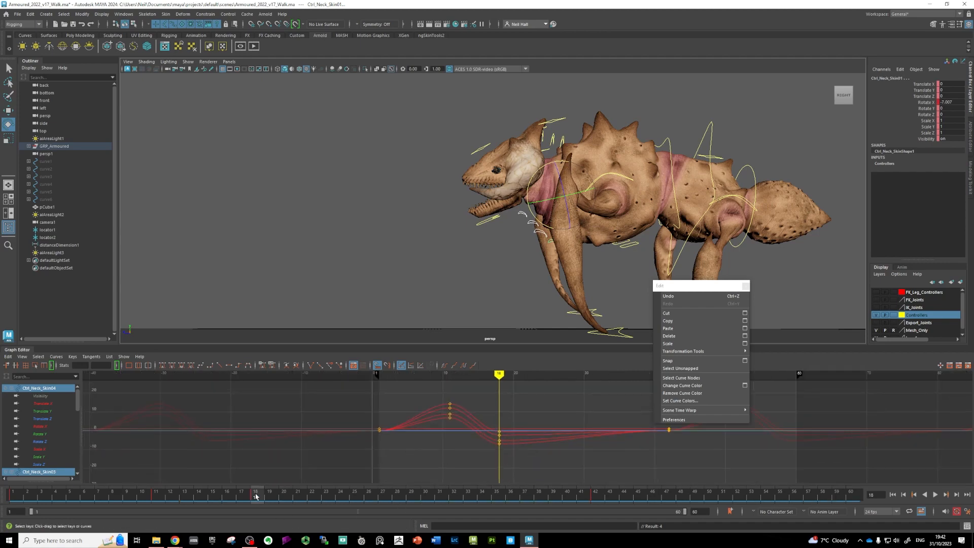
# - Key the neck skin controls to a Rotate X of about 6.9 on frame 23 and about -5 on frame 29
pyautogui.moveTo(256, 496); pyautogui.dragTo(326, 496)
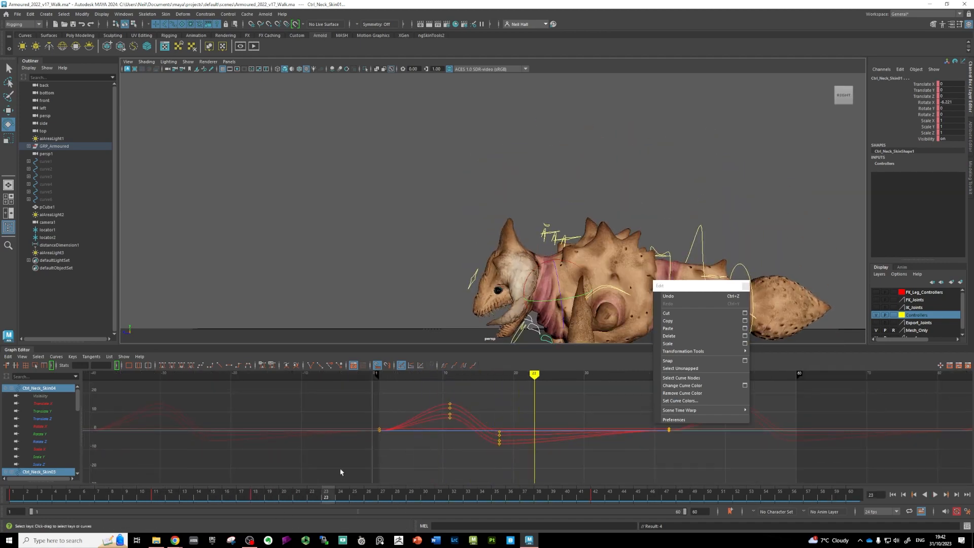
pyautogui.press('f')
pyautogui.moveTo(490, 212); pyautogui.dragTo(494, 222)
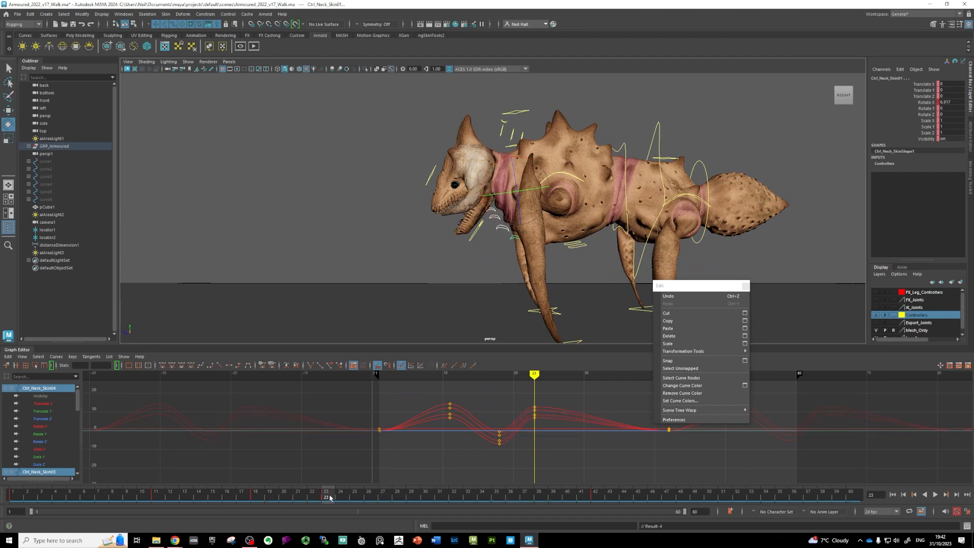
pyautogui.hotkey('alt', 'v')
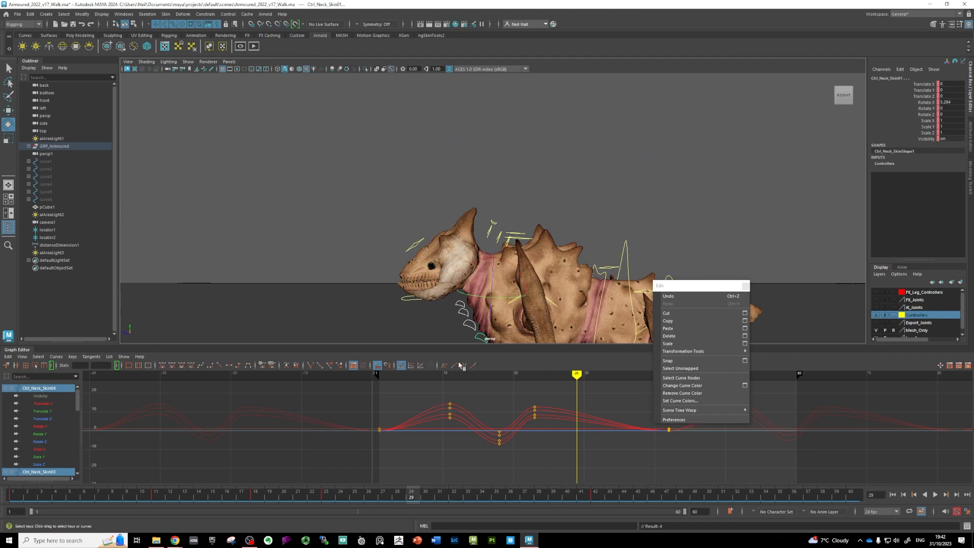
pyautogui.moveTo(475, 258); pyautogui.dragTo(473, 263)
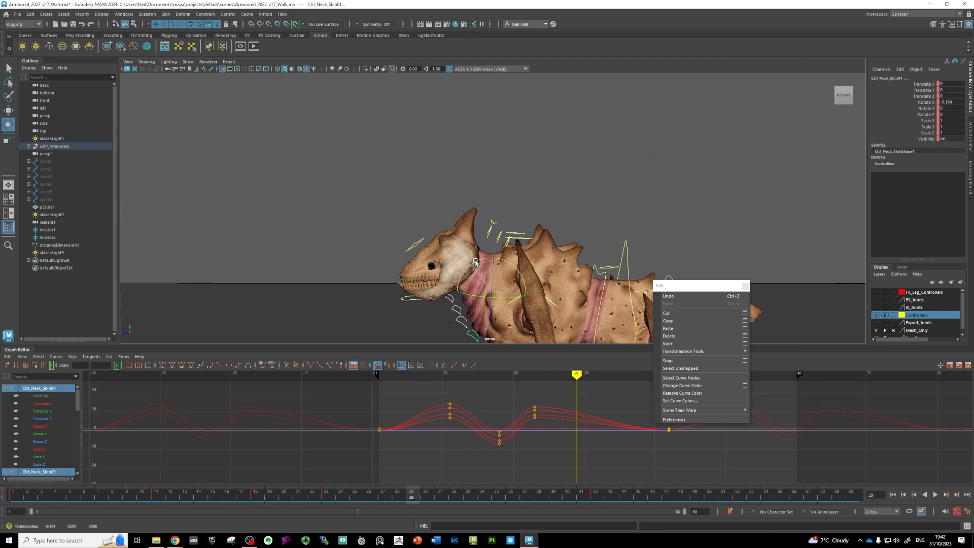
# - Key the neck skin controls on frame 34 to a Rotate X of about 8.4
pyautogui.hotkey('alt', 'v')
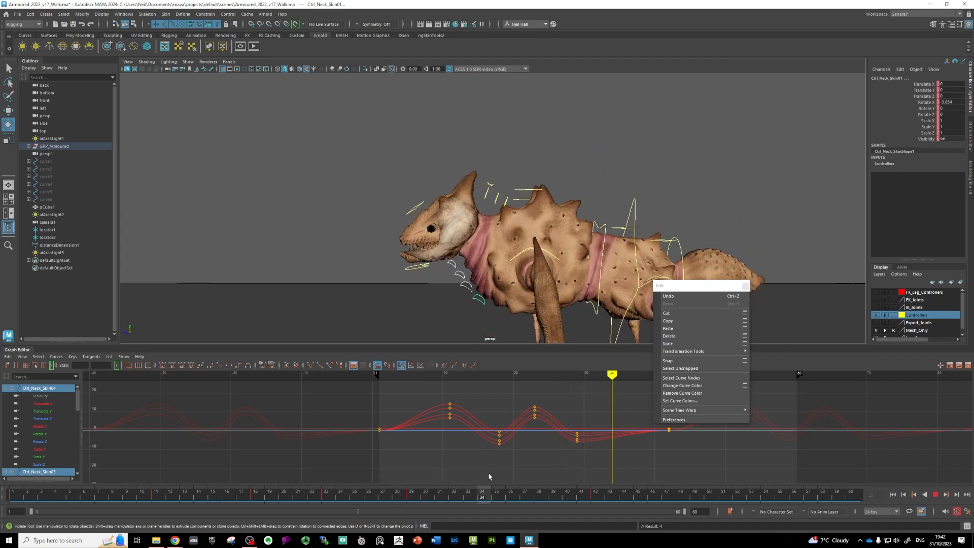
pyautogui.hotkey('alt', 'v')
pyautogui.moveTo(464, 250); pyautogui.dragTo(464, 244)
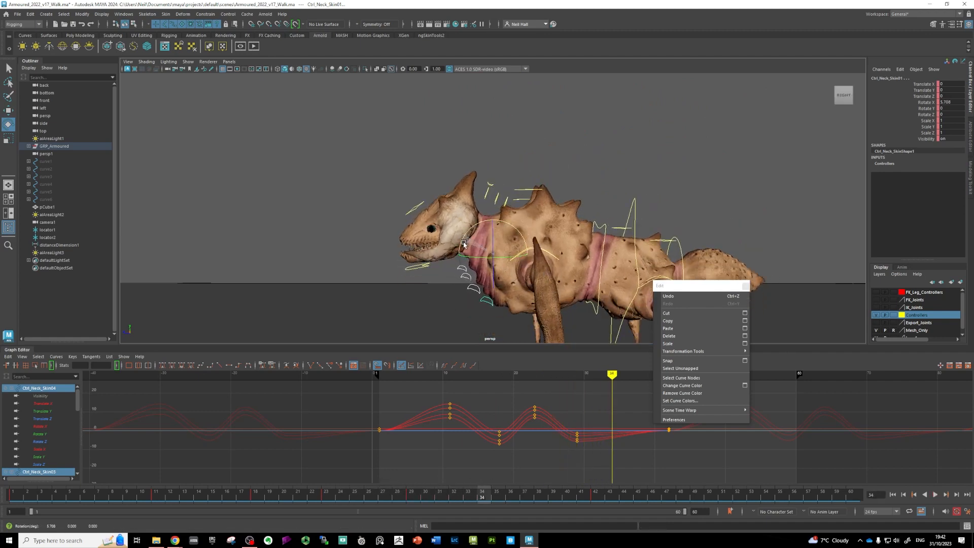
pyautogui.keyDown('alt'); pyautogui.moveTo(483, 308); pyautogui.dragTo(384, 274, button='middle'); pyautogui.keyUp('alt')
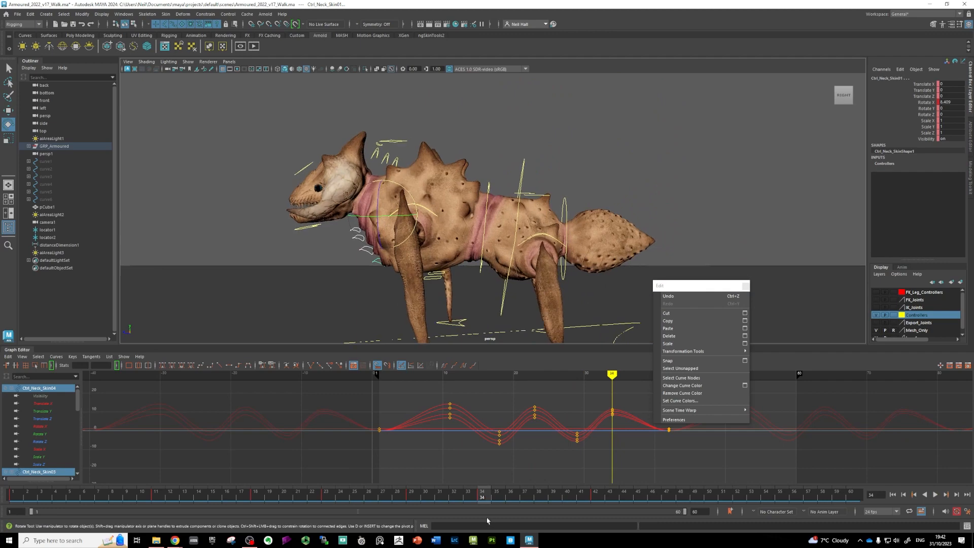
# - Key a small neck skin settle with a Rotate X of about -1.7 on frame 48 and about -7.2 on frame 54
pyautogui.moveTo(481, 498); pyautogui.dragTo(607, 514)
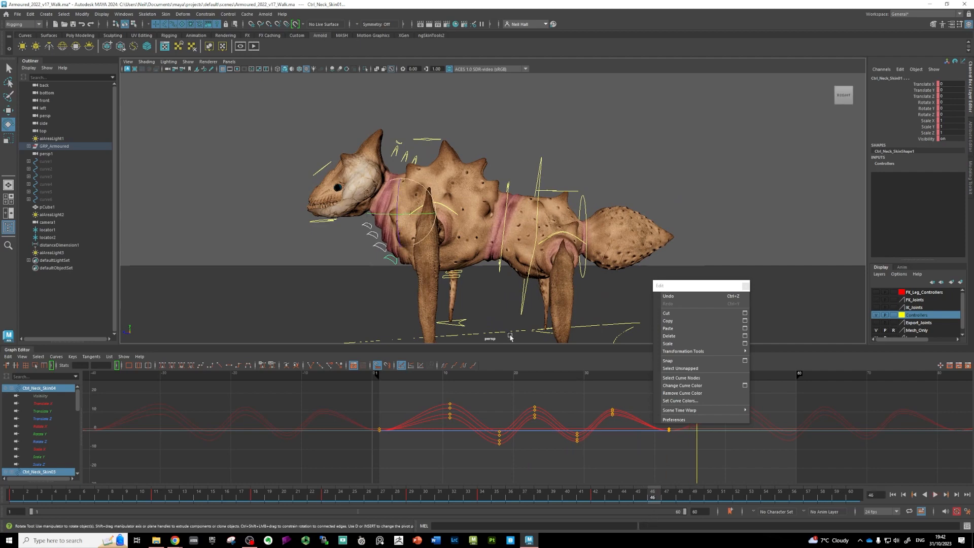
pyautogui.keyDown('alt'); pyautogui.moveTo(372, 315); pyautogui.dragTo(338, 299, button='middle'); pyautogui.keyUp('alt')
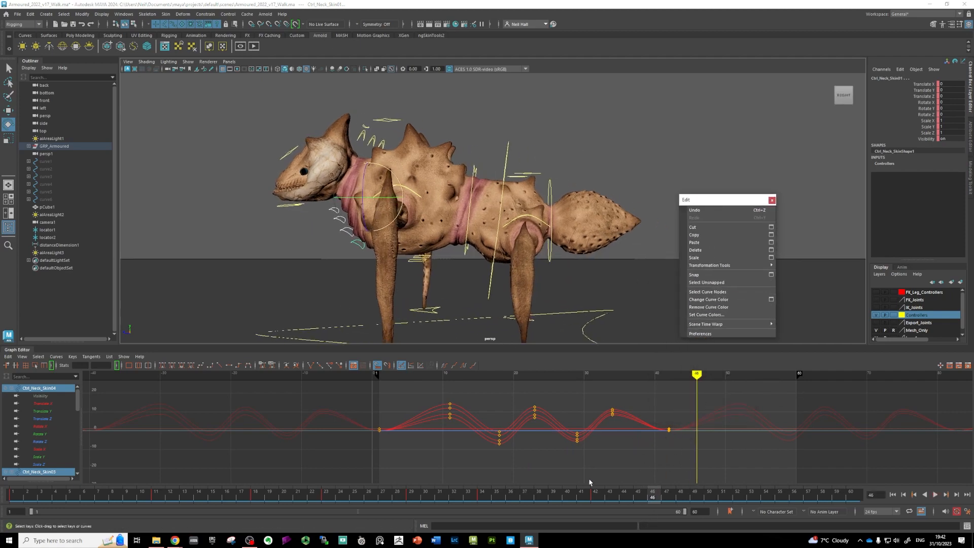
pyautogui.moveTo(654, 500)
pyautogui.mouseDown()
pyautogui.moveTo(562, 499)
pyautogui.moveTo(689, 516)
pyautogui.mouseUp()
pyautogui.click(396, 218)
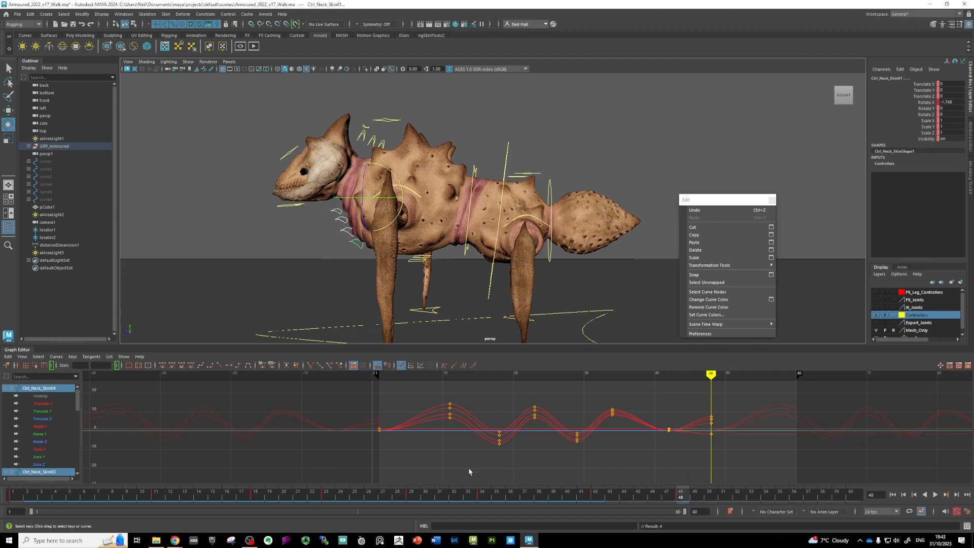
pyautogui.moveTo(680, 500); pyautogui.dragTo(765, 498)
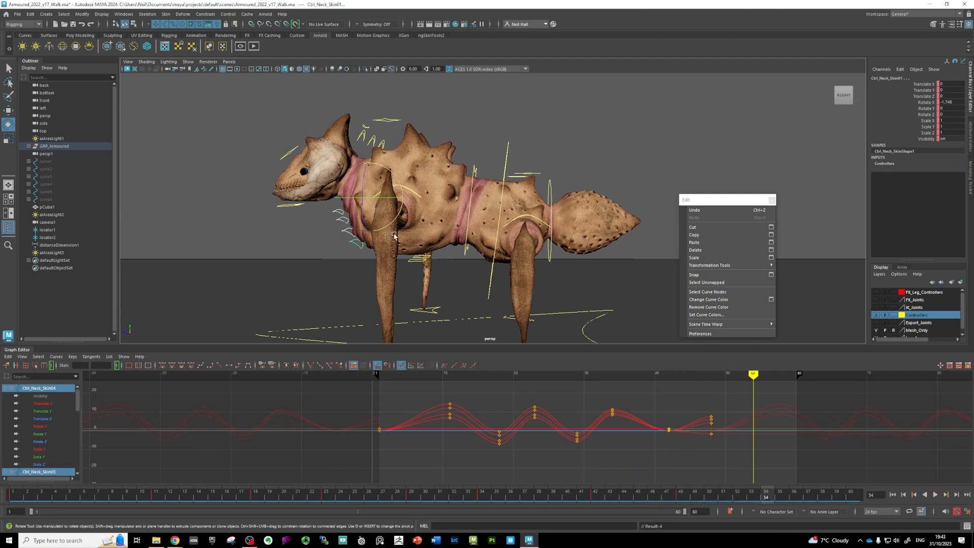
pyautogui.moveTo(390, 223); pyautogui.dragTo(391, 224)
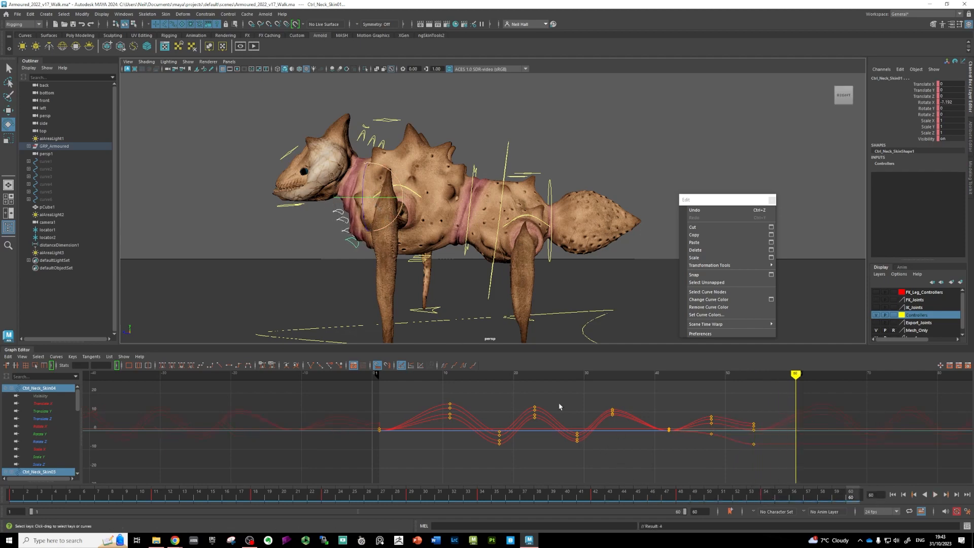
# - Copy the neck skin controls' neutral keys and paste them on frame 60
pyautogui.click(695, 236)
pyautogui.click(696, 243)
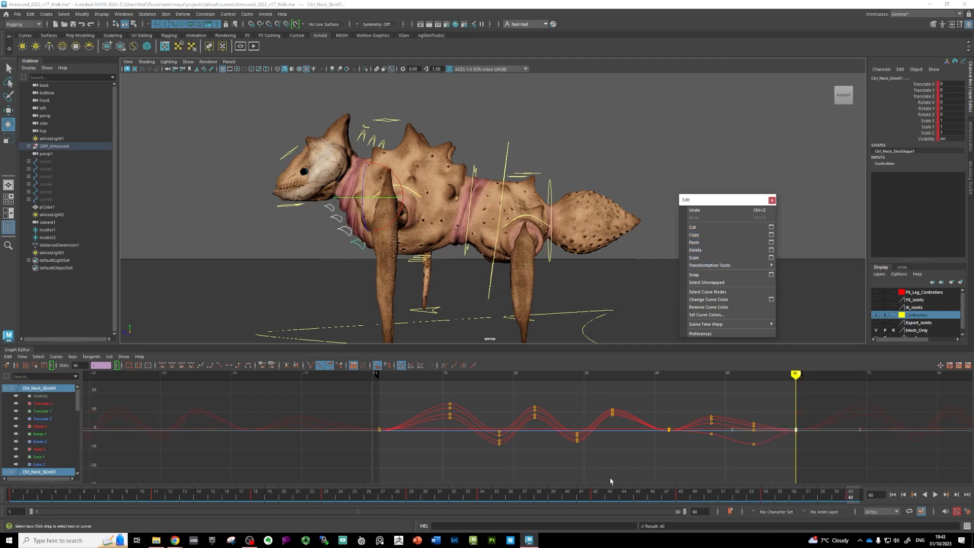
pyautogui.moveTo(850, 495)
pyautogui.mouseDown()
pyautogui.moveTo(260, 495)
pyautogui.moveTo(858, 491)
pyautogui.mouseUp()
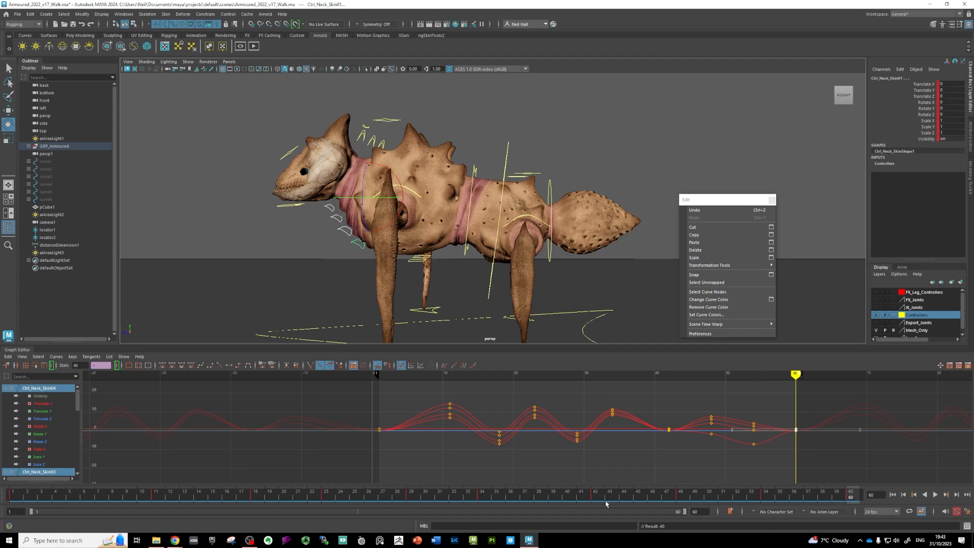
# - Compare the creature's pose on frame 1 with frame 60 to check that the animation loops
pyautogui.click(20, 496)
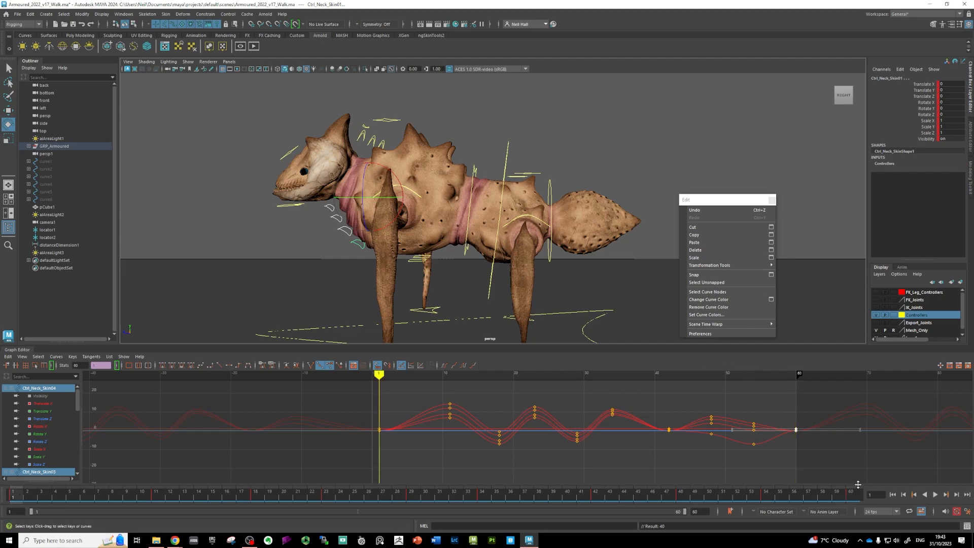
pyautogui.click(17, 490)
pyautogui.click(859, 498)
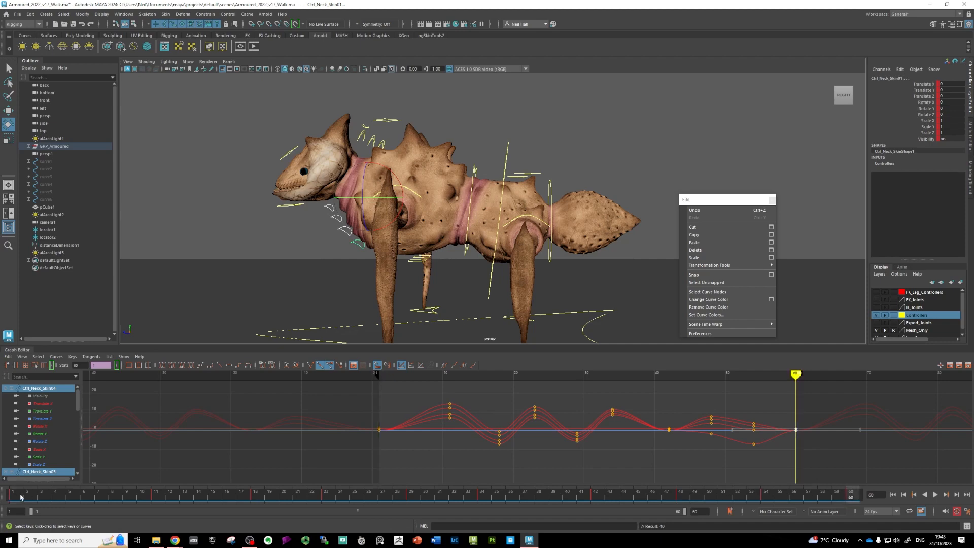
pyautogui.click(17, 496)
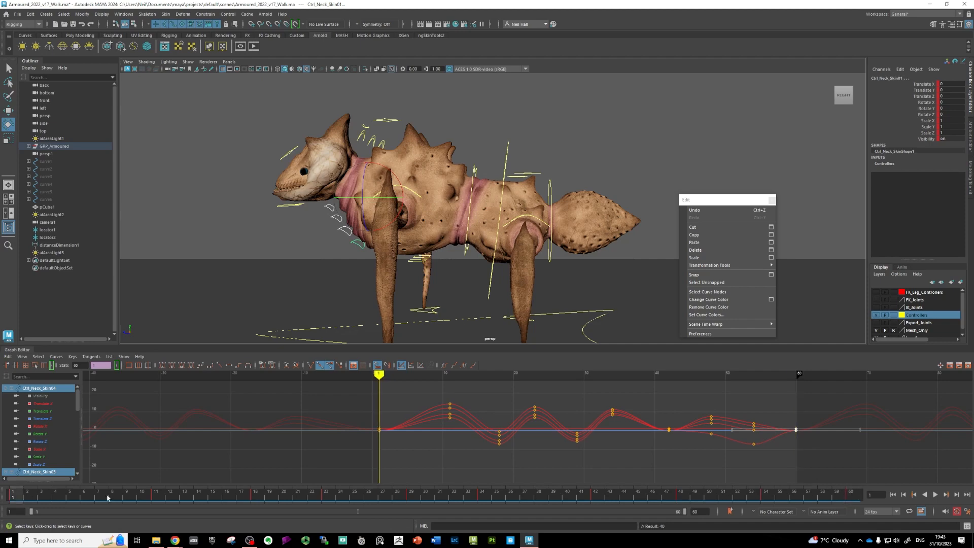
pyautogui.click(857, 495)
pyautogui.click(19, 496)
pyautogui.keyDown('alt'); pyautogui.moveTo(327, 234); pyautogui.dragTo(427, 256); pyautogui.keyUp('alt')
pyautogui.scroll(-3, 449, 305)
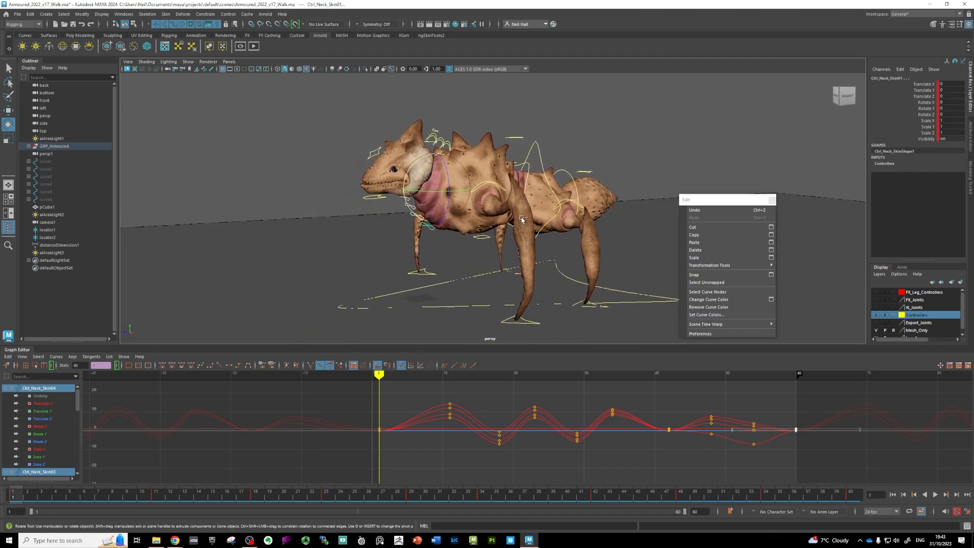
pyautogui.hotkey('ctrl', '1')
pyautogui.hotkey('ctrl', '1')
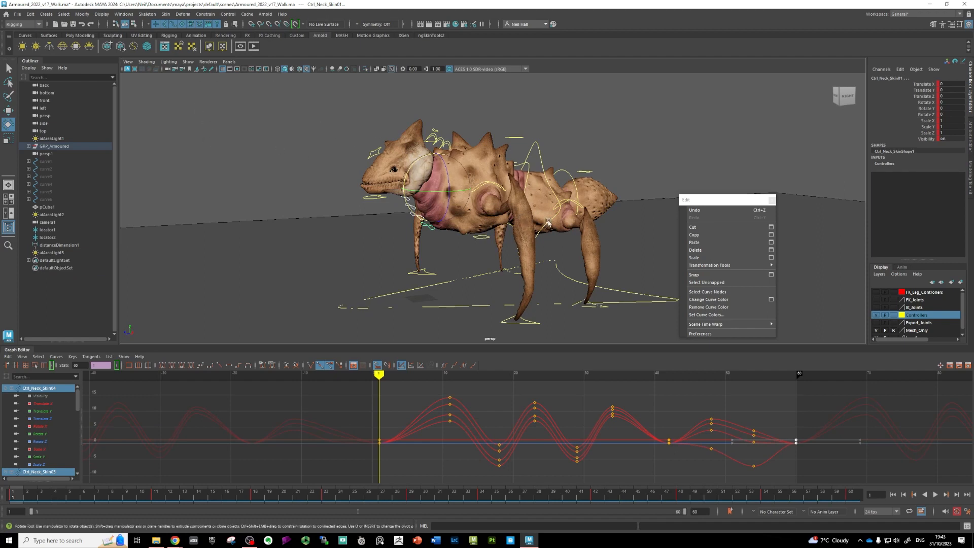
pyautogui.keyDown('alt'); pyautogui.moveTo(465, 214); pyautogui.dragTo(463, 184, button='middle'); pyautogui.keyUp('alt')
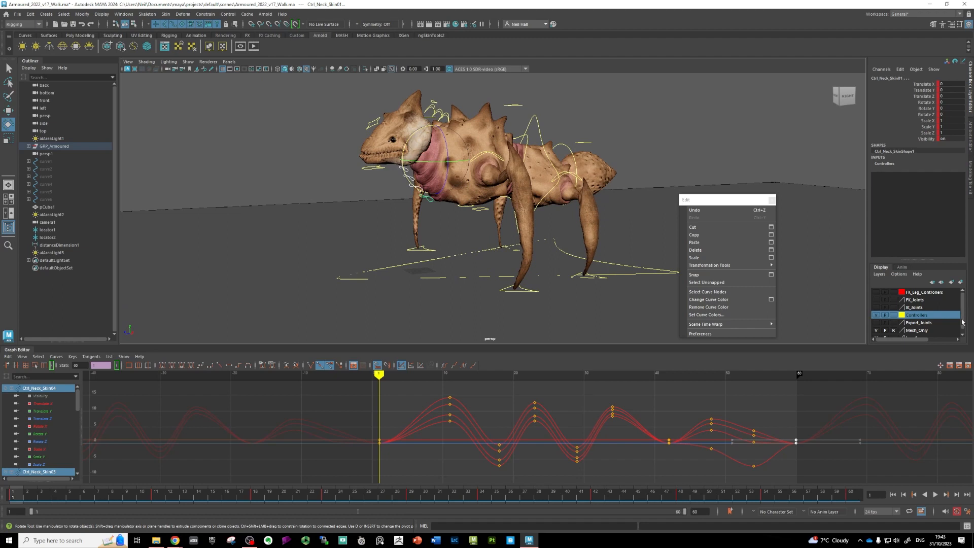
# - Hide the Controllers layer, clear the selection and review the jump playback from both sides of the creature
pyautogui.click(876, 315)
pyautogui.keyDown('alt'); pyautogui.moveTo(496, 242); pyautogui.dragTo(514, 244); pyautogui.keyUp('alt')
pyautogui.keyDown('alt'); pyautogui.moveTo(514, 244); pyautogui.dragTo(512, 282, button='middle'); pyautogui.keyUp('alt')
pyautogui.click(330, 218)
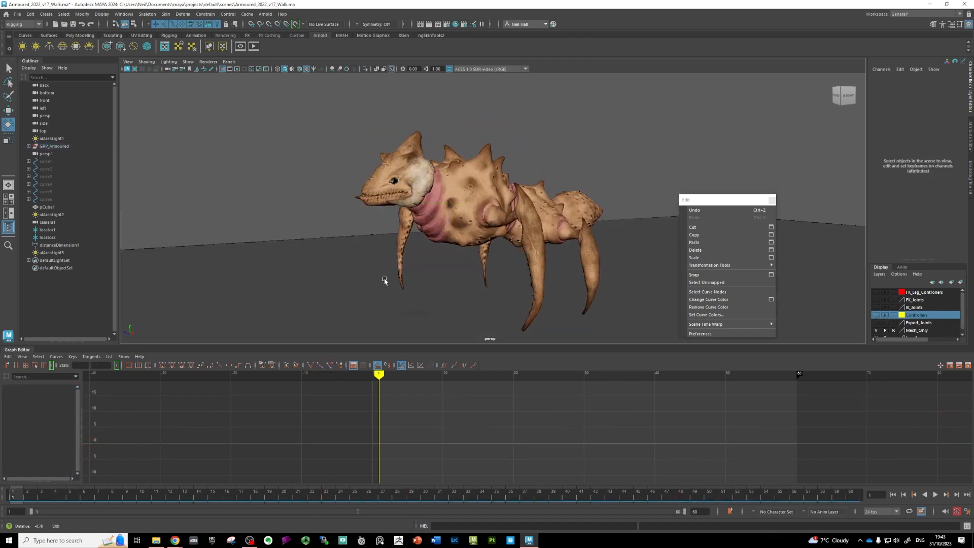
pyautogui.keyDown('alt'); pyautogui.moveTo(385, 281); pyautogui.dragTo(514, 357); pyautogui.keyUp('alt')
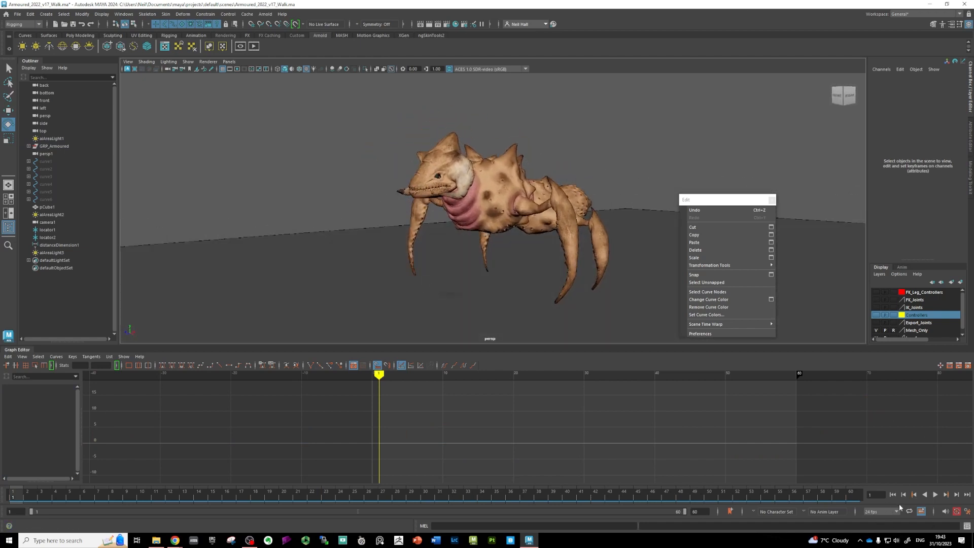
pyautogui.click(935, 496)
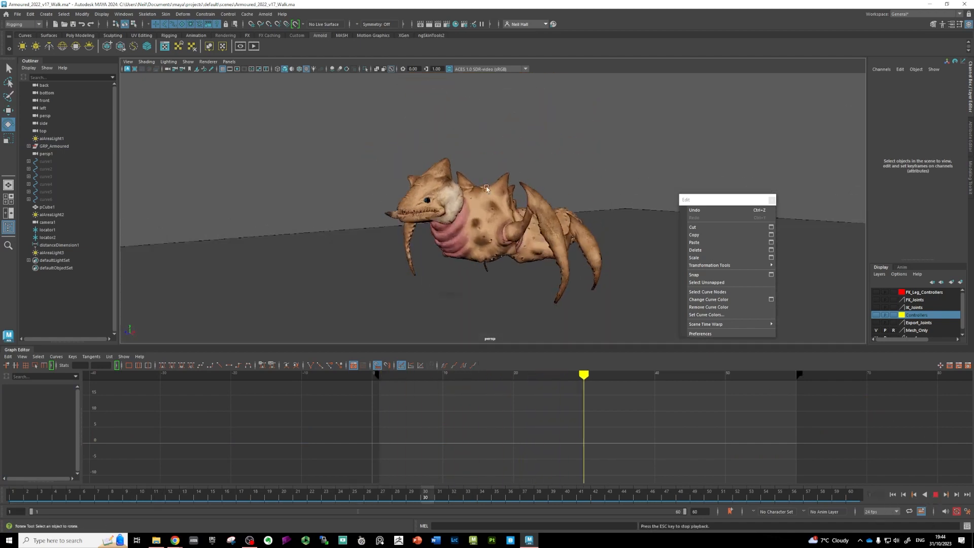
pyautogui.keyDown('alt'); pyautogui.moveTo(446, 235); pyautogui.dragTo(479, 269); pyautogui.keyUp('alt')
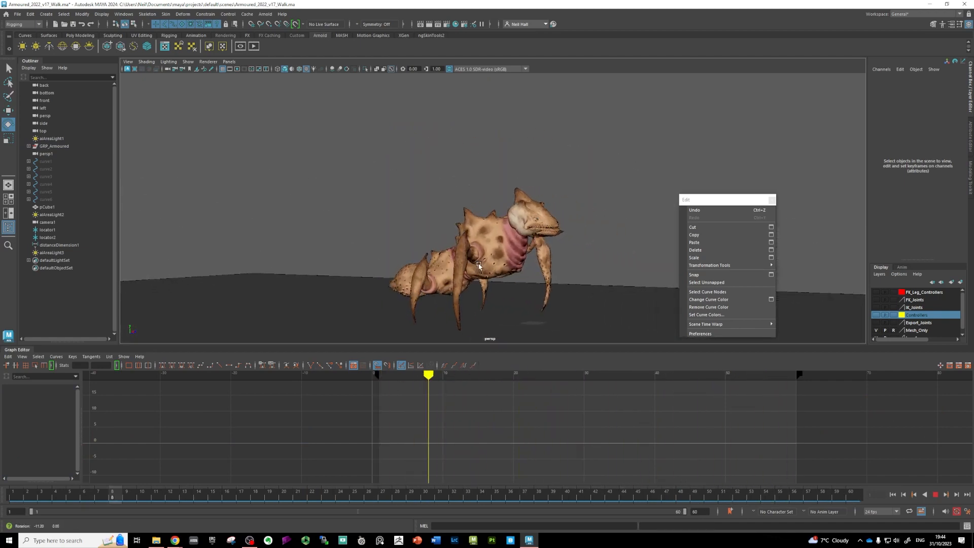
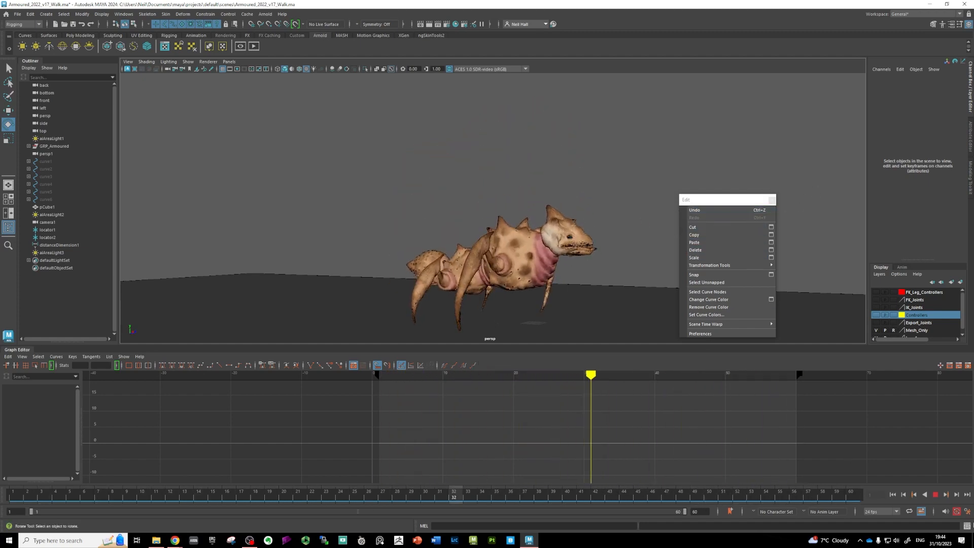
pyautogui.click(936, 496)
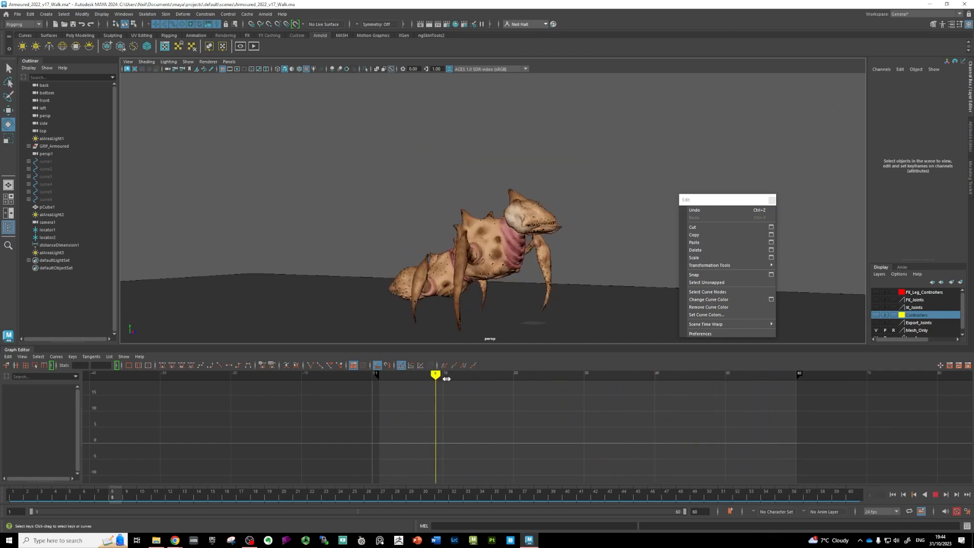
# - Show the Controllers layer again on frame 46 and select the hips control
pyautogui.moveTo(446, 379); pyautogui.dragTo(688, 390)
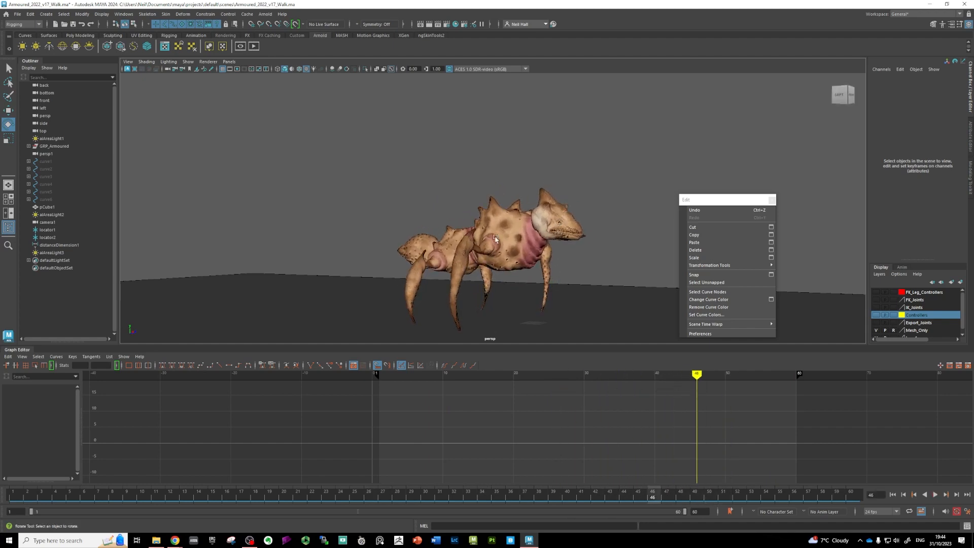
pyautogui.click(876, 315)
pyautogui.keyDown('alt'); pyautogui.moveTo(388, 216); pyautogui.dragTo(422, 189); pyautogui.keyUp('alt')
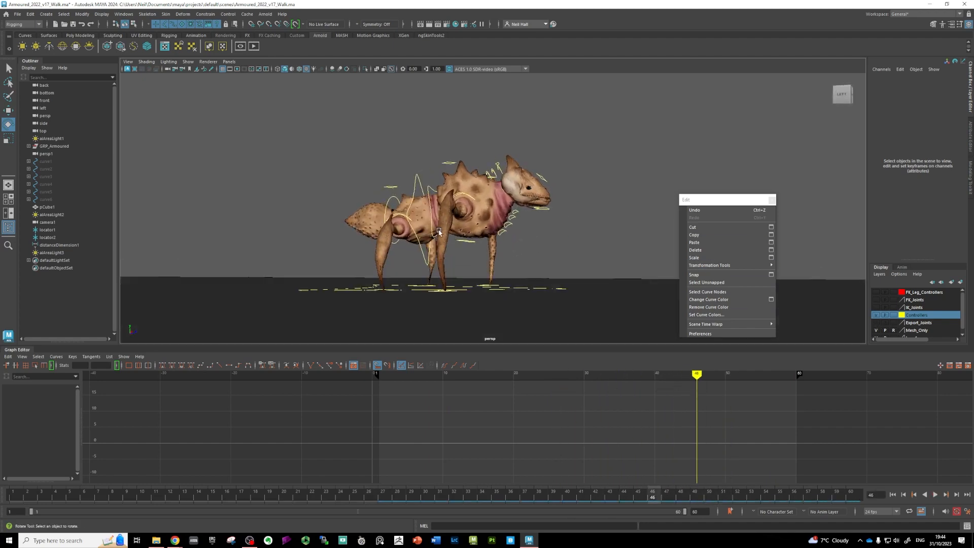
pyautogui.scroll(3, 424, 189)
pyautogui.click(398, 168)
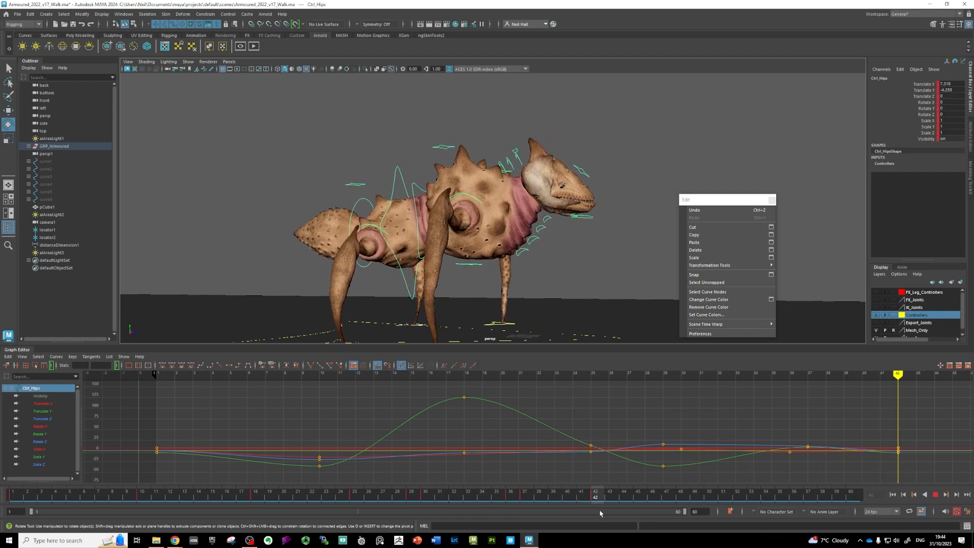
# - Move the hips control slightly down and back on frame 42, to about Translate Y -7.18 and Translate Z -2.06, and preview the settle
pyautogui.press('w')
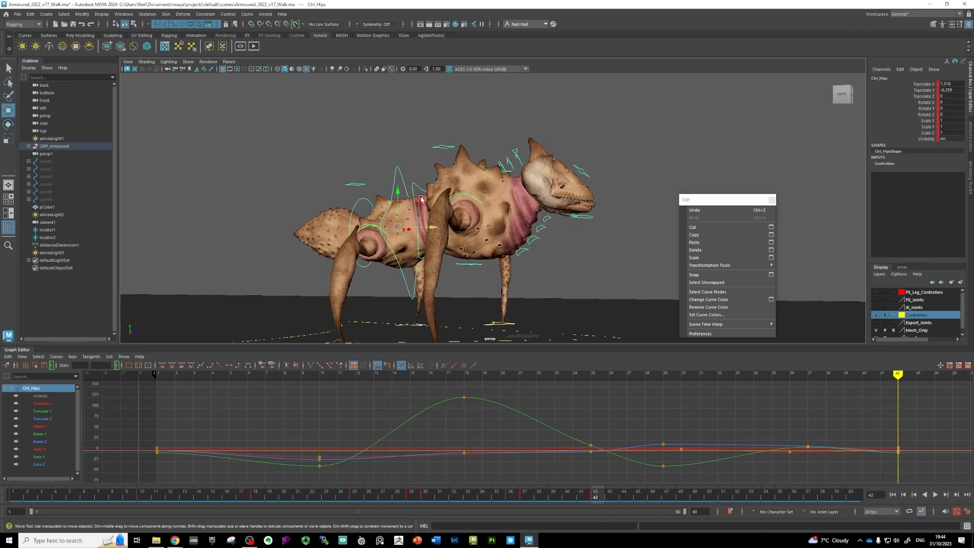
pyautogui.moveTo(422, 203); pyautogui.dragTo(421, 207)
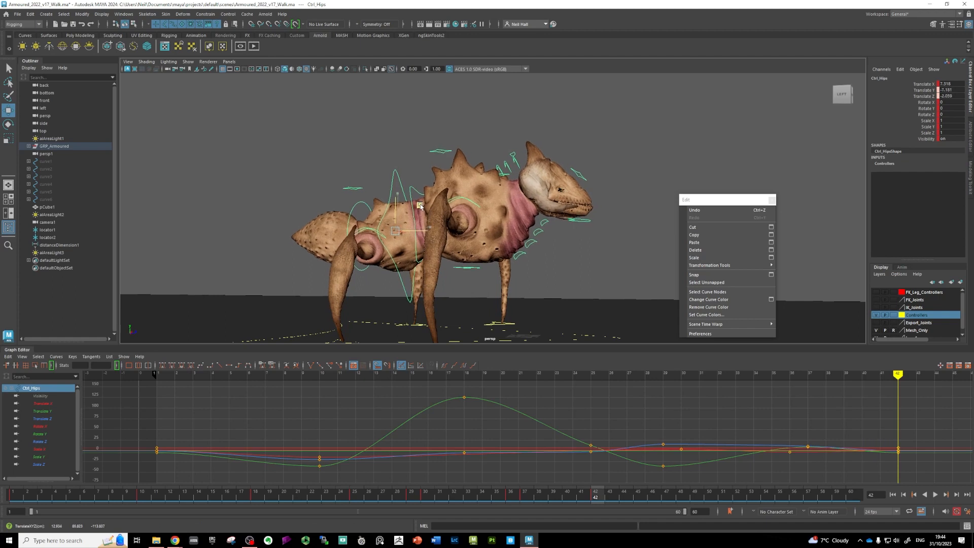
pyautogui.hotkey('alt', 'v')
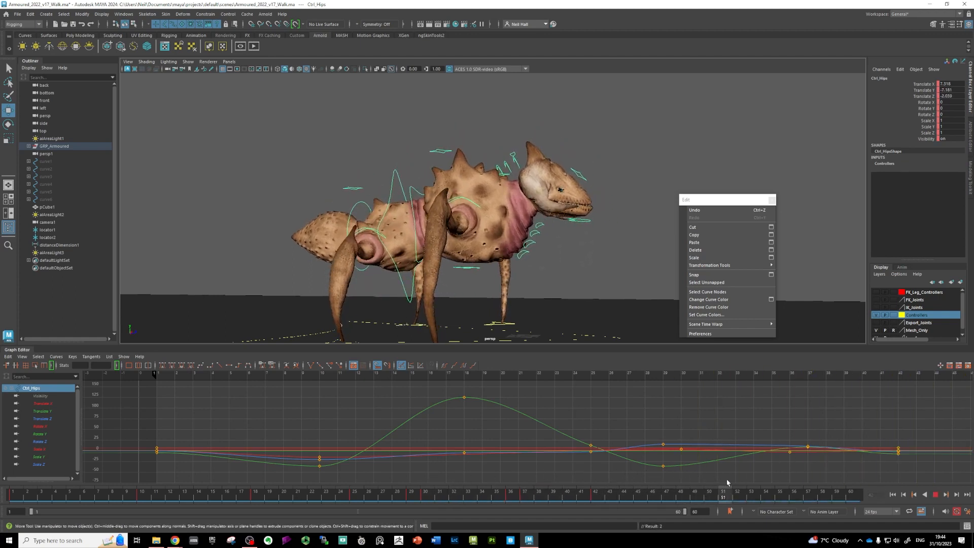
pyautogui.hotkey('alt', 'v')
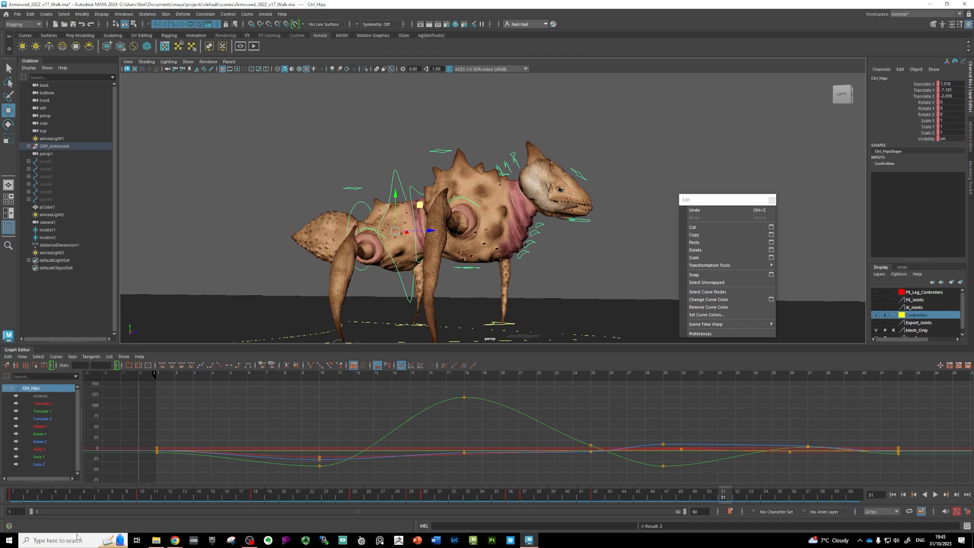
# - Carry the hips control's frame 1 pose over to frame 50 and key it there
pyautogui.click(15, 496)
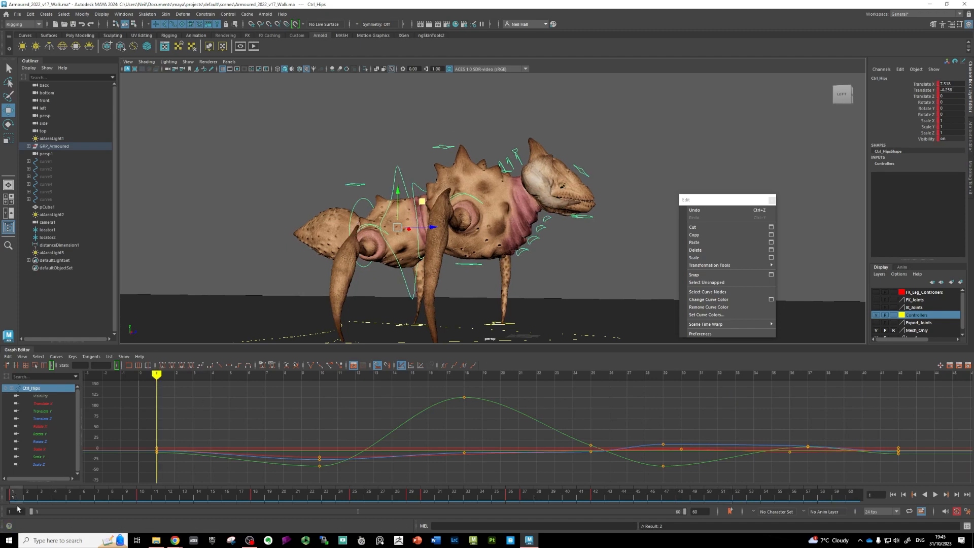
pyautogui.moveTo(16, 497); pyautogui.dragTo(723, 496)
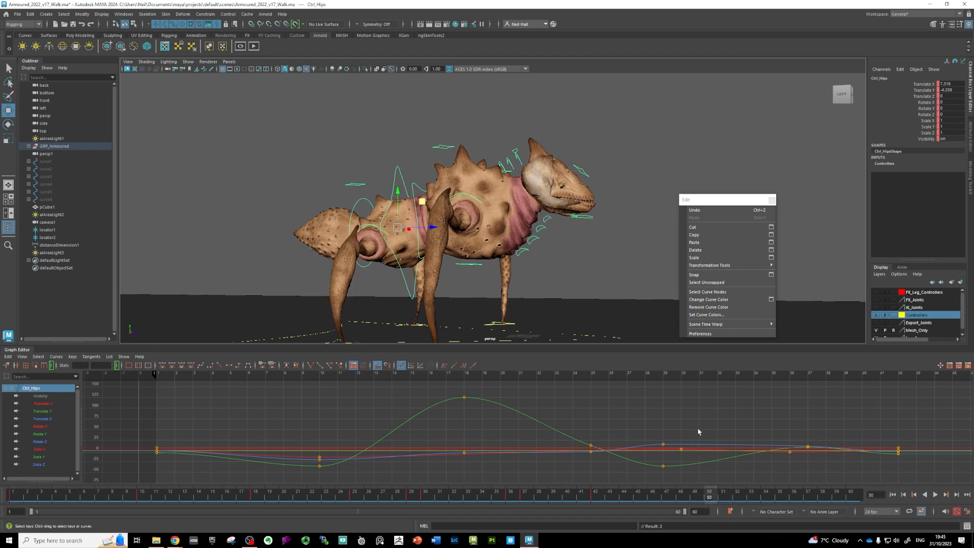
pyautogui.press('s')
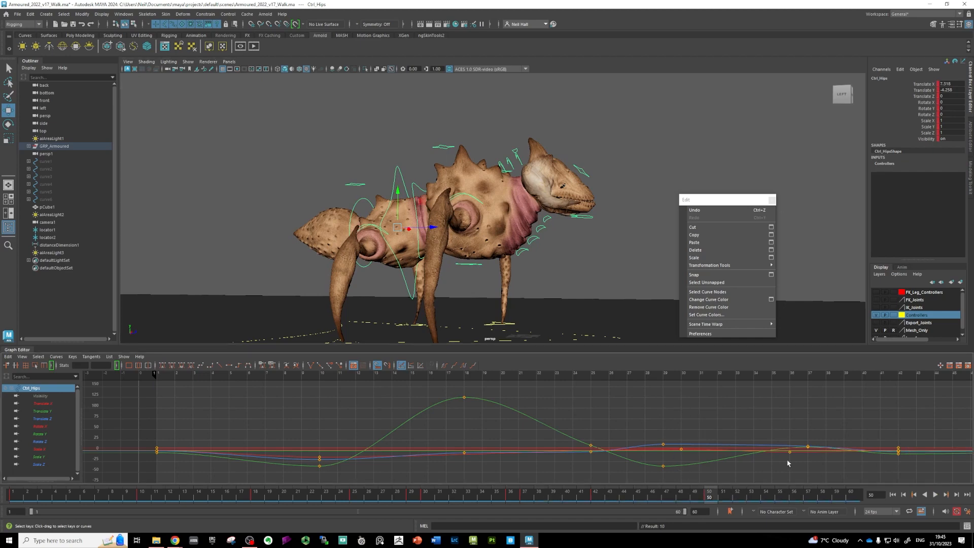
pyautogui.hotkey('alt', 'v')
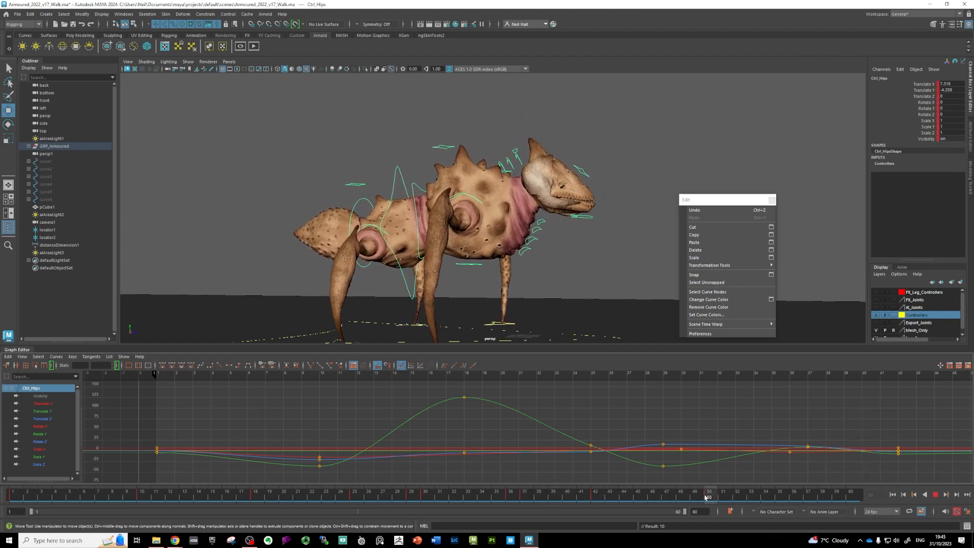
# - Copy the four neck skin controls' frame 1 keys and paste them on frame 50
pyautogui.keyDown('alt'); pyautogui.moveTo(546, 264); pyautogui.dragTo(510, 222, button='middle'); pyautogui.keyUp('alt')
pyautogui.scroll(4, 502, 209)
pyautogui.scroll(3, 510, 233)
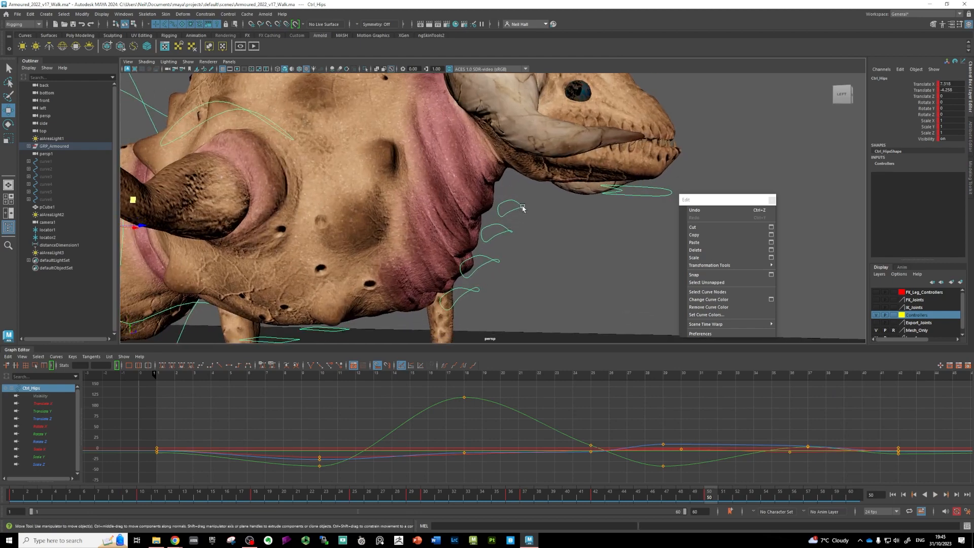
pyautogui.click(522, 206)
pyautogui.keyDown('shift'); pyautogui.click(501, 262); pyautogui.keyUp('shift')
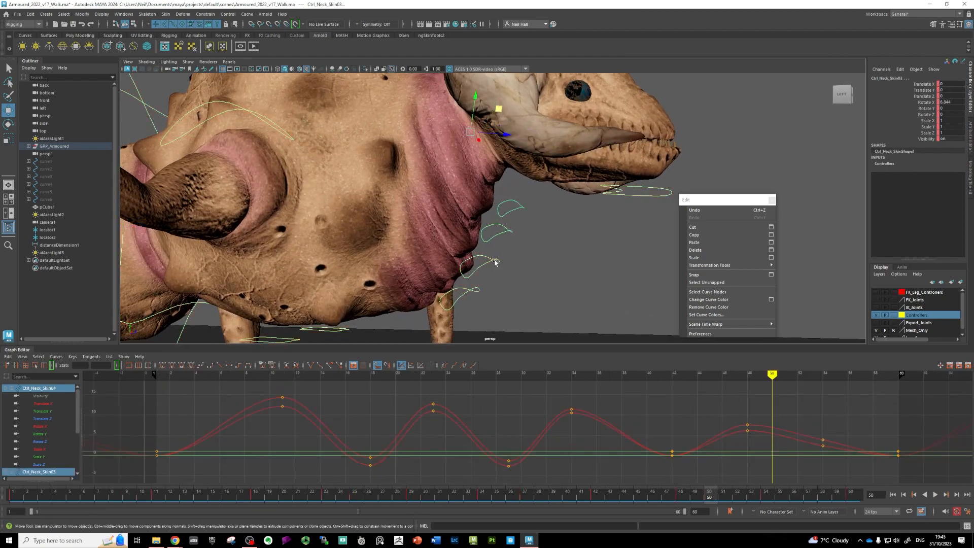
pyautogui.keyDown('shift'); pyautogui.click(495, 261); pyautogui.keyUp('shift')
pyautogui.keyDown('shift'); pyautogui.click(475, 290); pyautogui.keyUp('shift')
pyautogui.keyDown('alt'); pyautogui.moveTo(604, 309); pyautogui.dragTo(522, 276, button='middle'); pyautogui.keyUp('alt')
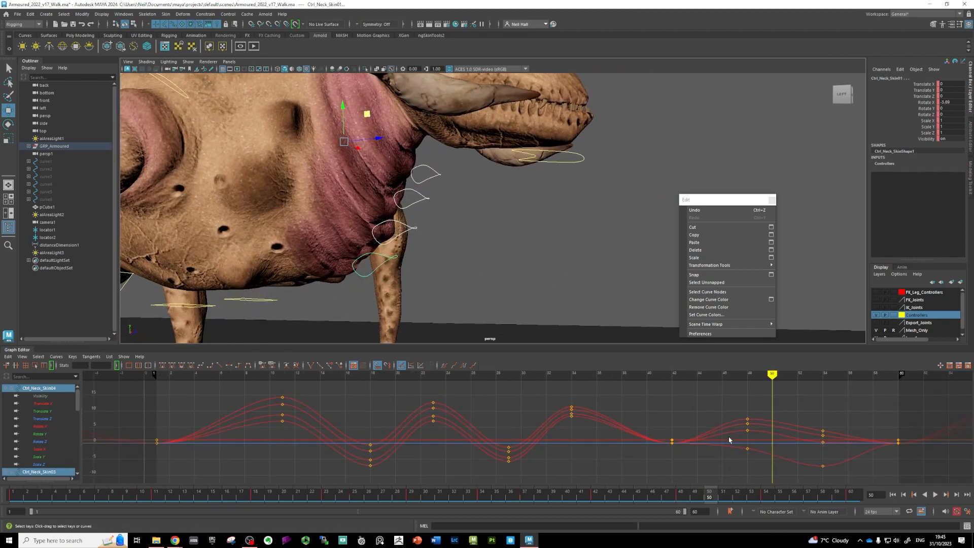
pyautogui.keyDown('alt'); pyautogui.moveTo(728, 440); pyautogui.dragTo(617, 430, button='middle'); pyautogui.keyUp('alt')
pyautogui.scroll(-7, 609, 430)
pyautogui.scroll(9, 616, 431)
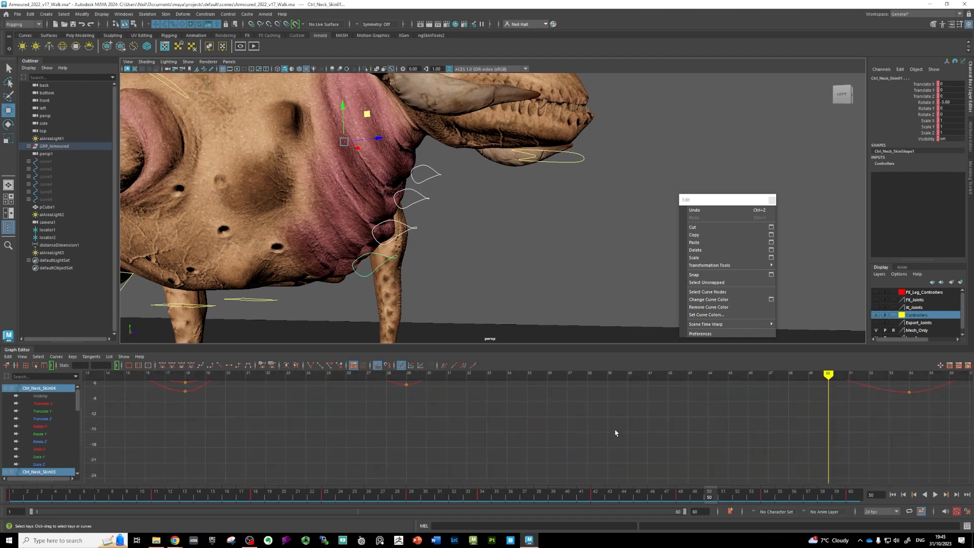
pyautogui.press('a')
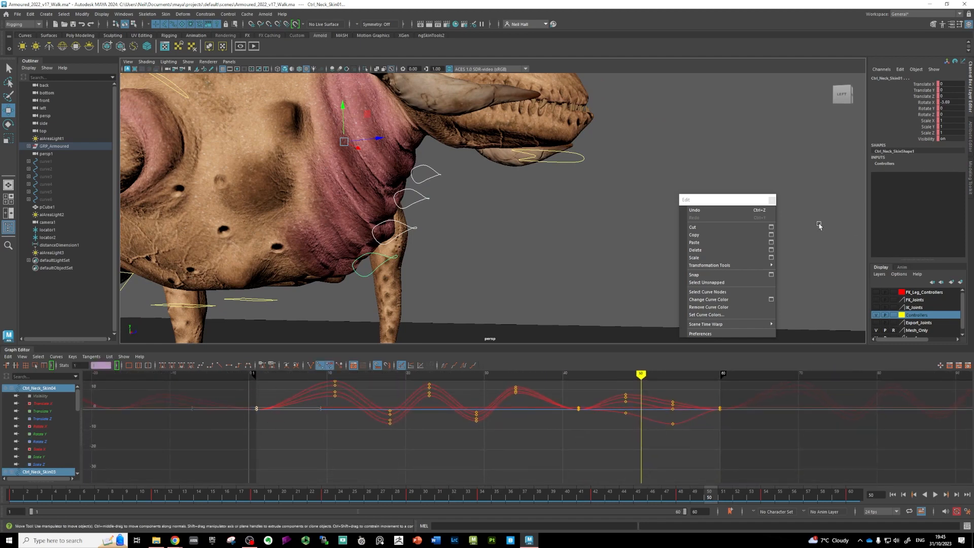
pyautogui.click(695, 236)
pyautogui.click(694, 243)
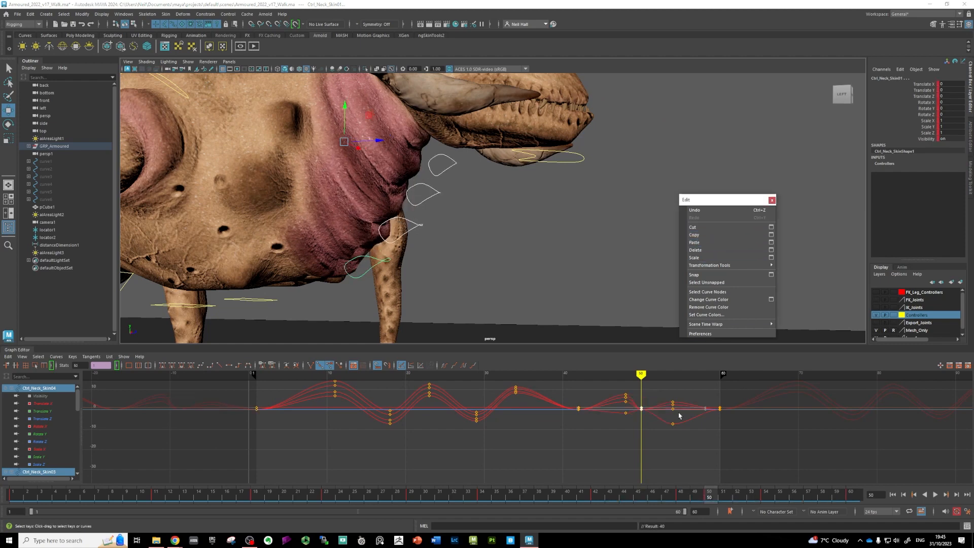
# - Delete the neck skin keys beyond frame 50 and set the playback range to end at frame 50
pyautogui.moveTo(742, 440); pyautogui.dragTo(742, 441)
pyautogui.press('Delete')
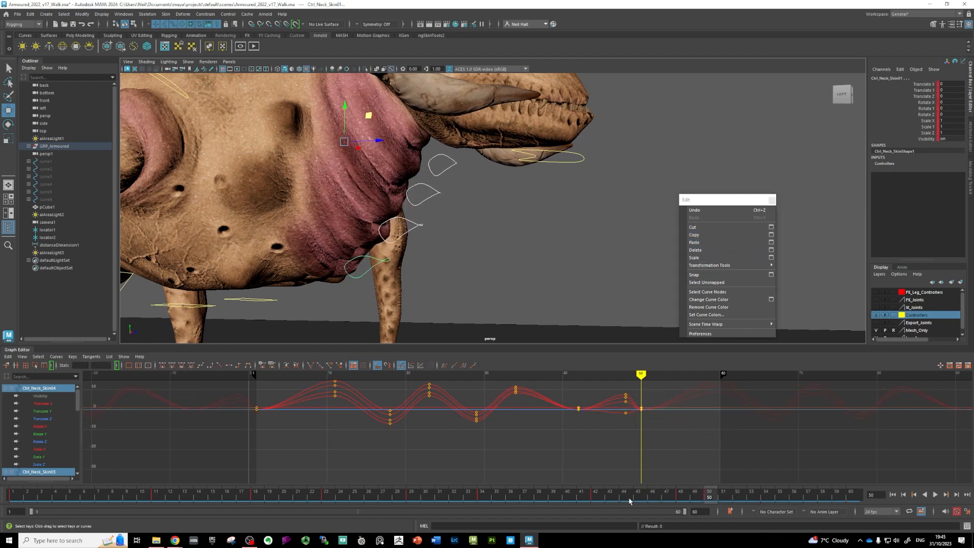
pyautogui.click(703, 511)
pyautogui.write('50')
pyautogui.press('Return')
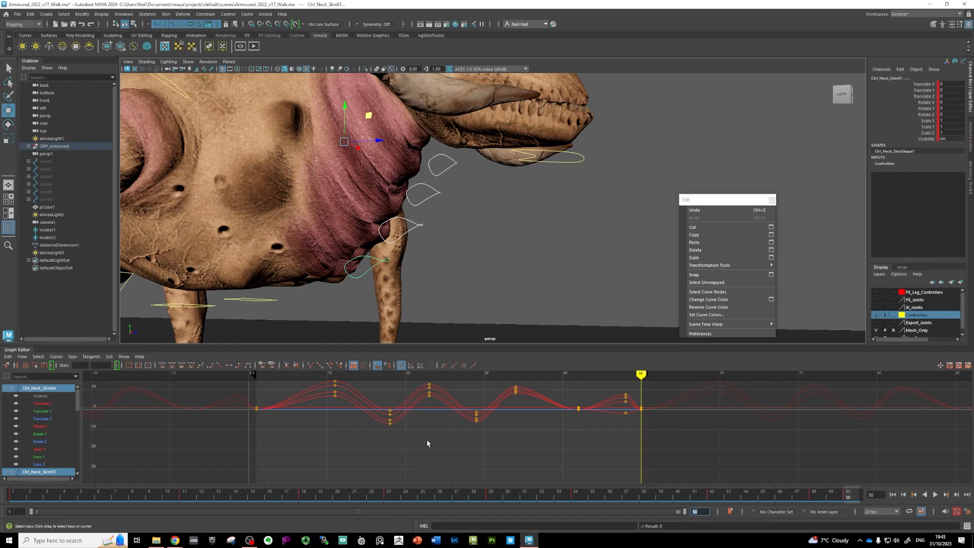
# - Shift the neck skin rotation keys between frames 42 and 50 two frames earlier, to frame 46
pyautogui.scroll(-2, 517, 447)
pyautogui.moveTo(590, 430); pyautogui.dragTo(590, 429)
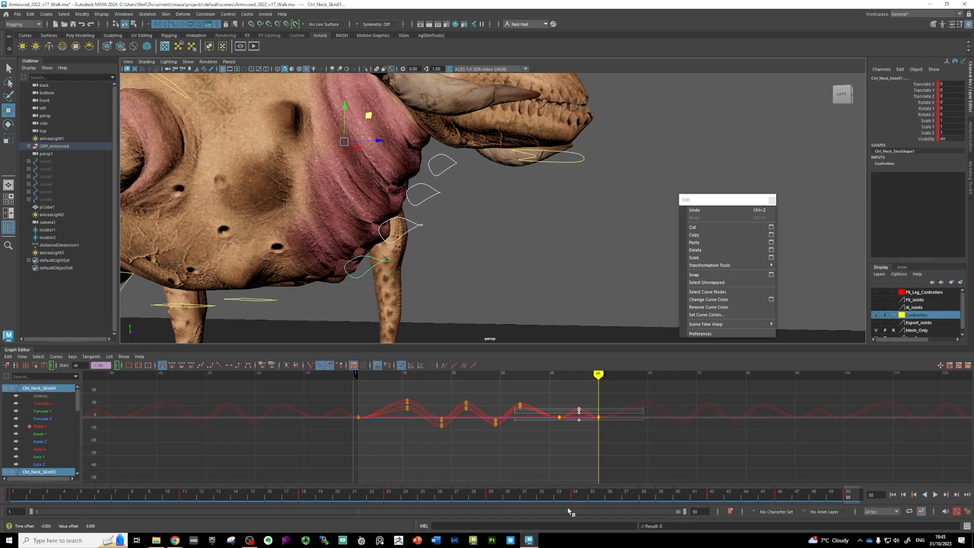
pyautogui.moveTo(570, 498); pyautogui.dragTo(105, 493)
# - Hide the Controllers layer and review the whole creature's jump playback from frame 1 at different angles
pyautogui.scroll(-5, 284, 238)
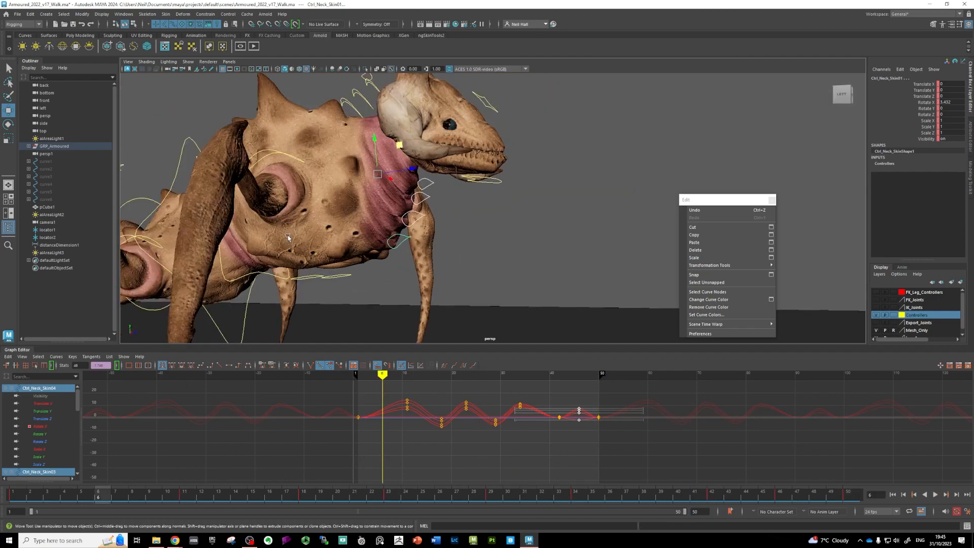
pyautogui.keyDown('alt'); pyautogui.moveTo(284, 239); pyautogui.dragTo(451, 239, button='middle'); pyautogui.keyUp('alt')
pyautogui.scroll(-3, 408, 224)
pyautogui.scroll(-3, 407, 224)
pyautogui.keyDown('alt'); pyautogui.moveTo(450, 240); pyautogui.dragTo(433, 258); pyautogui.keyUp('alt')
pyautogui.moveTo(383, 374); pyautogui.dragTo(359, 379)
pyautogui.click(933, 497)
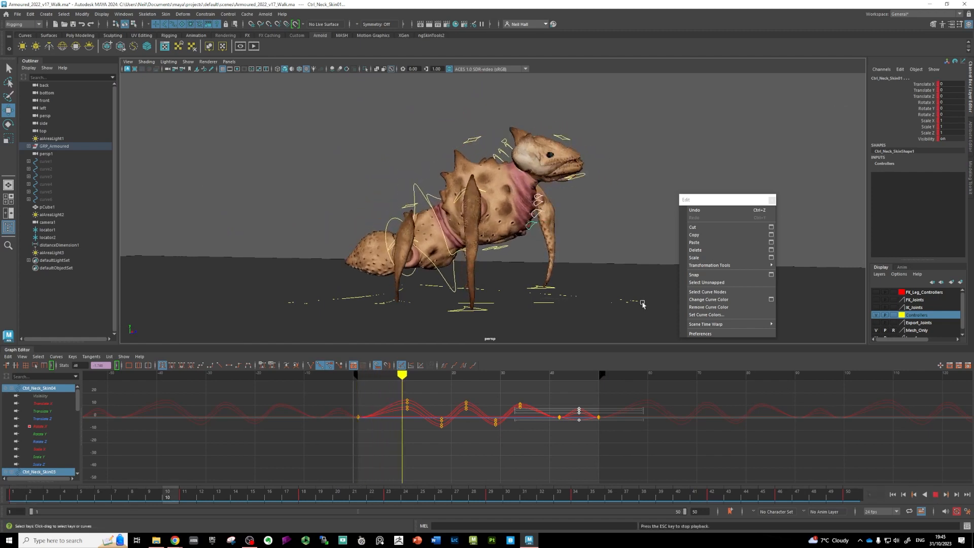
pyautogui.click(876, 315)
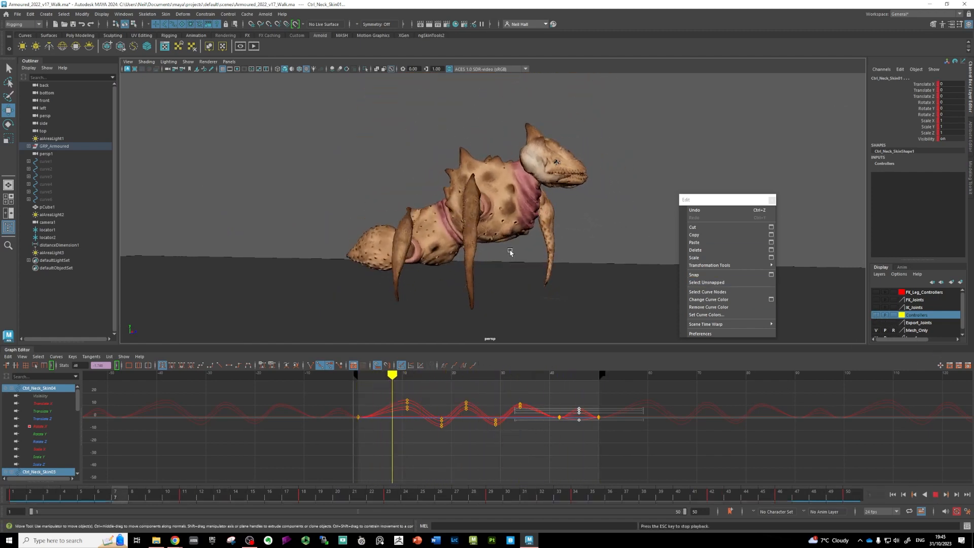
pyautogui.keyDown('alt'); pyautogui.moveTo(485, 276); pyautogui.dragTo(484, 286); pyautogui.keyUp('alt')
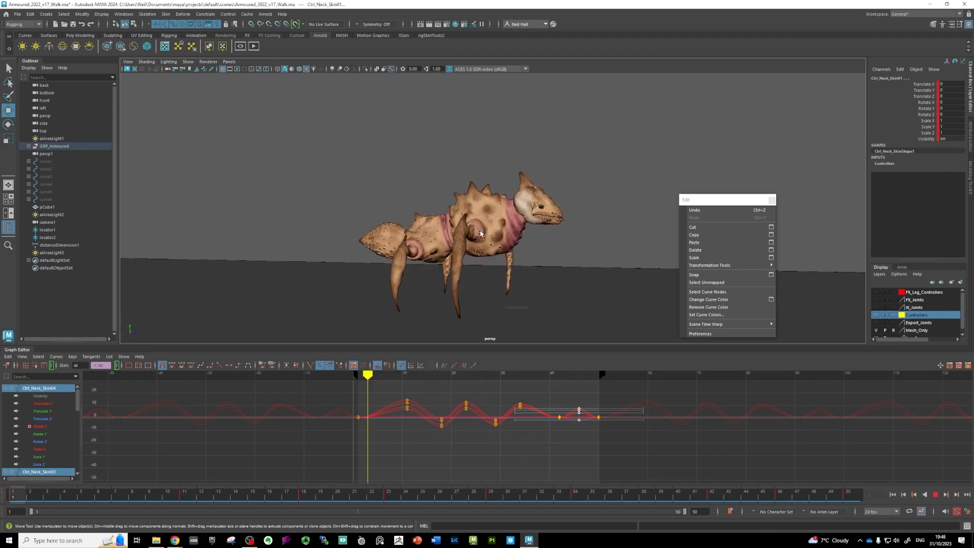
pyautogui.keyDown('alt'); pyautogui.moveTo(484, 285); pyautogui.dragTo(520, 246); pyautogui.keyUp('alt')
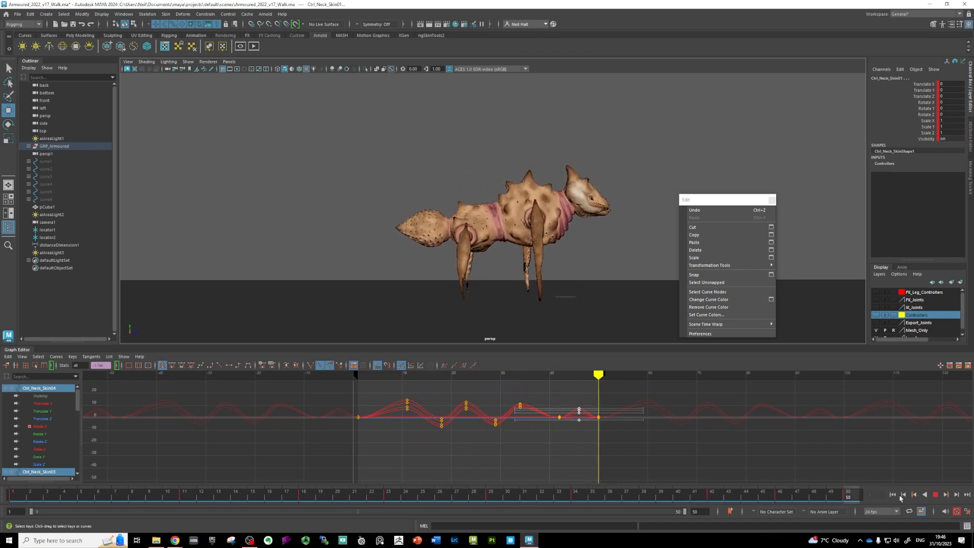
pyautogui.press('Escape')
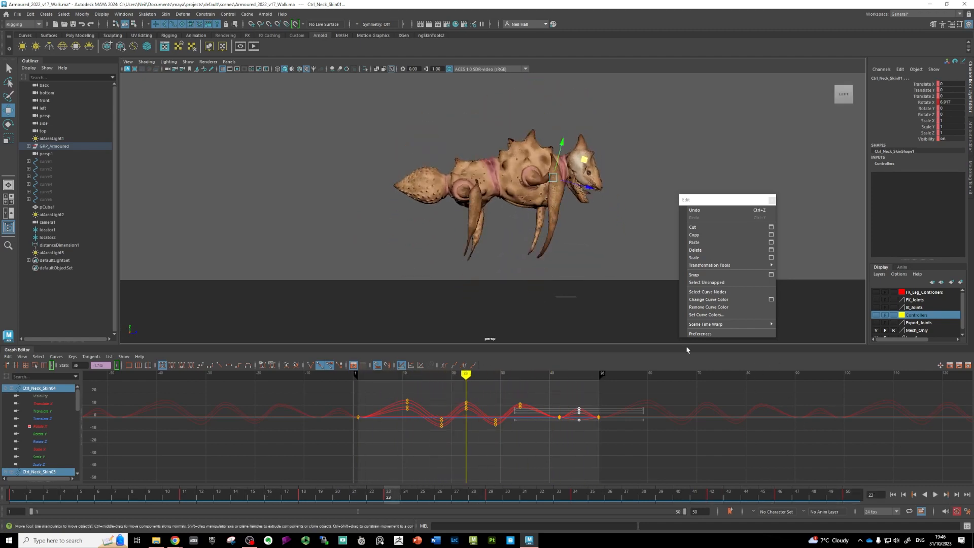
# - Scrub through the take-off, airborne and landing poses to check the shortened jump
pyautogui.hotkey('alt', 'v')
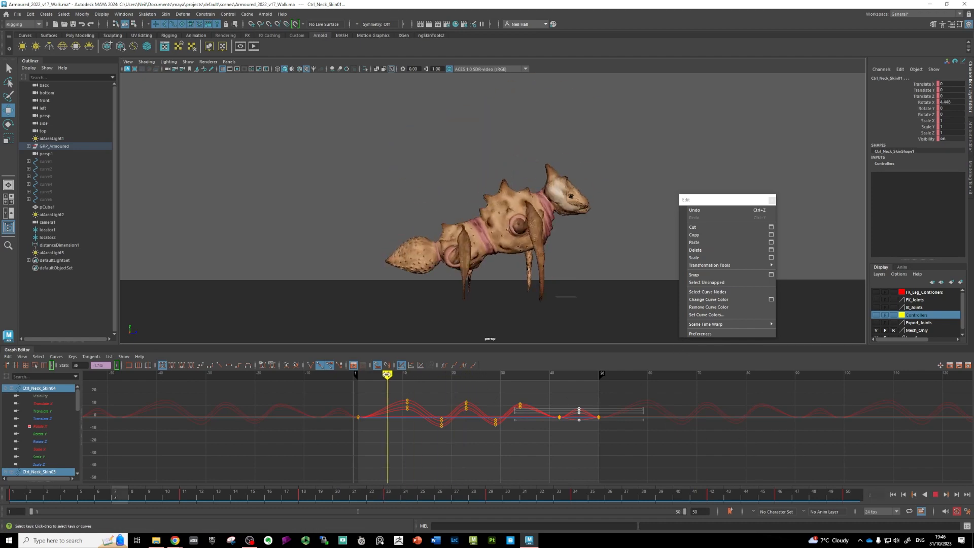
pyautogui.moveTo(362, 379); pyautogui.dragTo(407, 389)
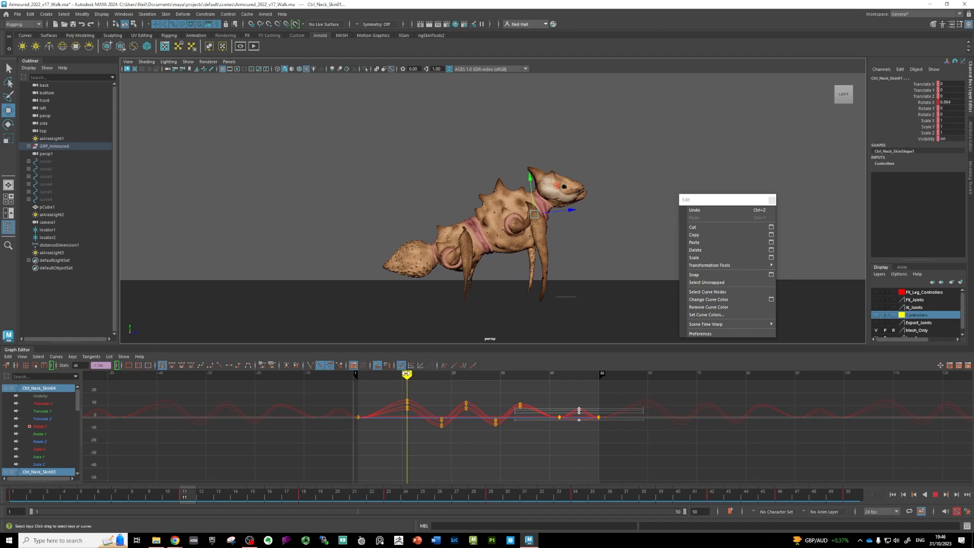
pyautogui.moveTo(406, 386)
pyautogui.mouseDown()
pyautogui.moveTo(363, 385)
pyautogui.moveTo(549, 400)
pyautogui.mouseUp()
pyautogui.keyDown('alt'); pyautogui.moveTo(513, 297); pyautogui.dragTo(456, 298); pyautogui.keyUp('alt')
pyautogui.moveTo(548, 374)
pyautogui.mouseDown()
pyautogui.moveTo(582, 386)
pyautogui.moveTo(442, 385)
pyautogui.mouseUp()
# - Save the scene under the new name Armoured_2022_v17_Jump_Complete.ma
pyautogui.click(17, 14)
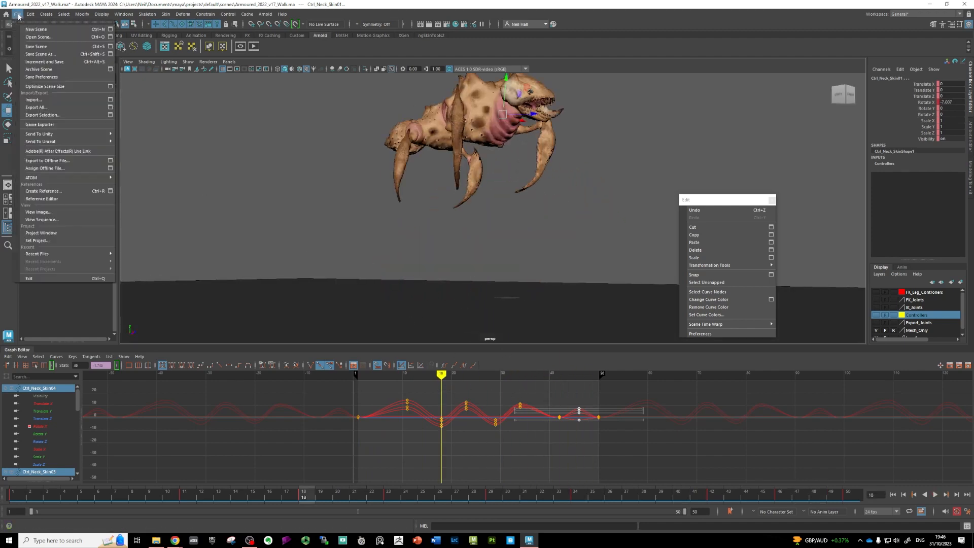
pyautogui.click(32, 53)
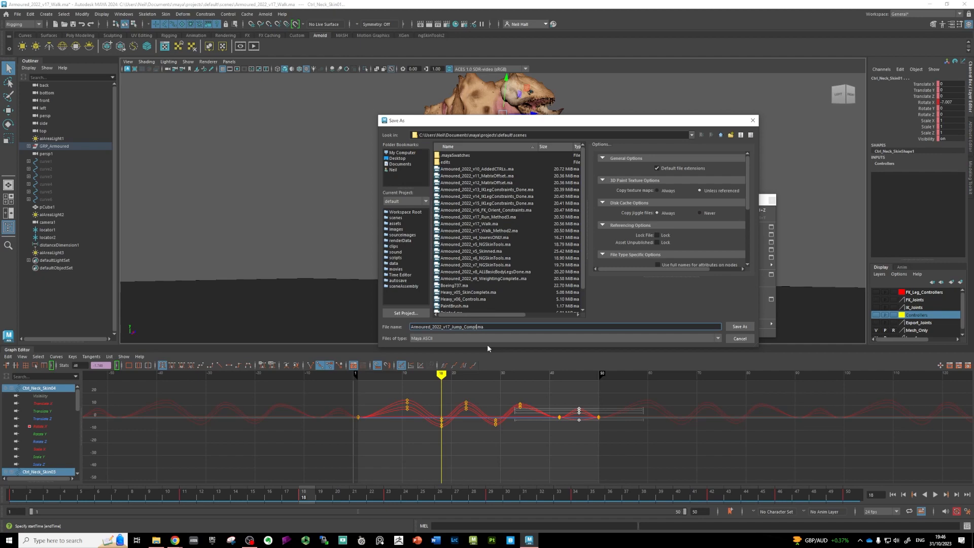
pyautogui.press('Return')
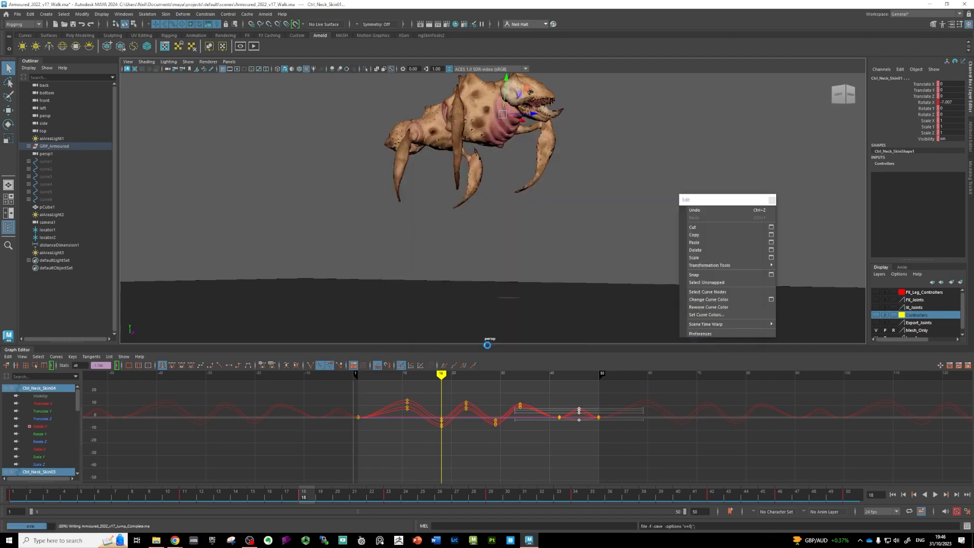
# - Examine the creature's airborne poses around frames 18 to 26 from the side and front for a possible loop section
pyautogui.press('w')
pyautogui.keyDown('alt'); pyautogui.moveTo(454, 275); pyautogui.dragTo(491, 280); pyautogui.keyUp('alt')
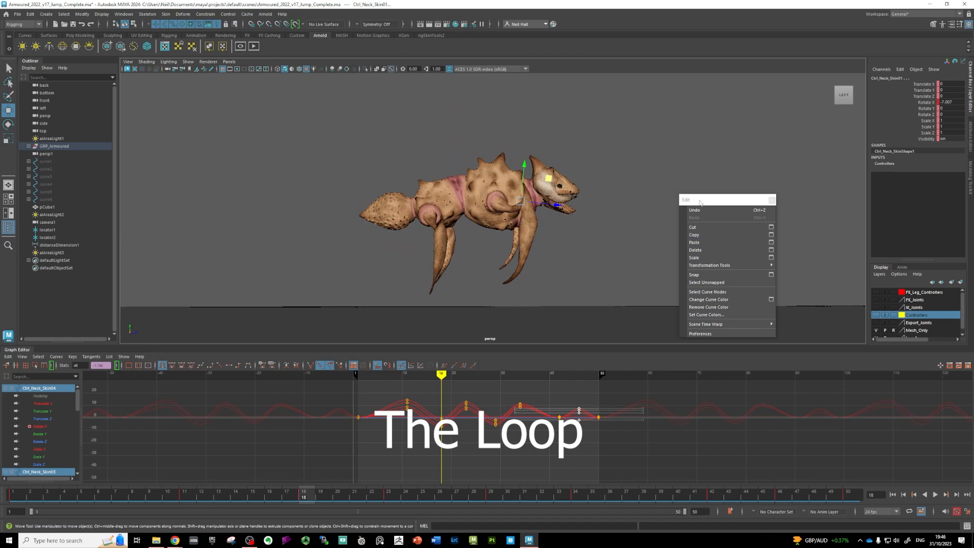
pyautogui.moveTo(438, 375)
pyautogui.mouseDown()
pyautogui.moveTo(365, 376)
pyautogui.moveTo(632, 388)
pyautogui.moveTo(381, 398)
pyautogui.moveTo(481, 404)
pyautogui.mouseUp()
pyautogui.moveTo(421, 244)
pyautogui.keyDown('alt'); pyautogui.mouseDown()
pyautogui.moveTo(443, 234)
pyautogui.moveTo(415, 239)
pyautogui.mouseUp(); pyautogui.keyUp('alt')
pyautogui.moveTo(406, 388)
pyautogui.mouseDown()
pyautogui.moveTo(354, 388)
pyautogui.moveTo(451, 388)
pyautogui.mouseUp()
pyautogui.keyDown('alt'); pyautogui.moveTo(417, 225); pyautogui.dragTo(441, 318); pyautogui.keyUp('alt')
pyautogui.moveTo(453, 377)
pyautogui.mouseDown()
pyautogui.moveTo(359, 377)
pyautogui.moveTo(455, 378)
pyautogui.mouseUp()
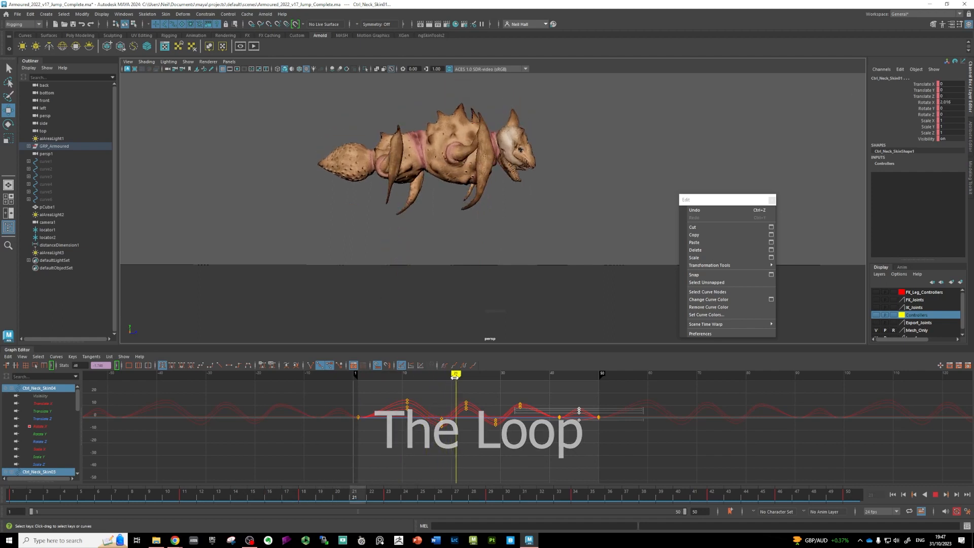
pyautogui.moveTo(442, 299)
pyautogui.keyDown('alt'); pyautogui.mouseDown()
pyautogui.moveTo(443, 264)
pyautogui.moveTo(446, 287)
pyautogui.moveTo(454, 254)
pyautogui.moveTo(450, 278)
pyautogui.moveTo(486, 254)
pyautogui.moveTo(507, 266)
pyautogui.mouseUp(); pyautogui.keyUp('alt')
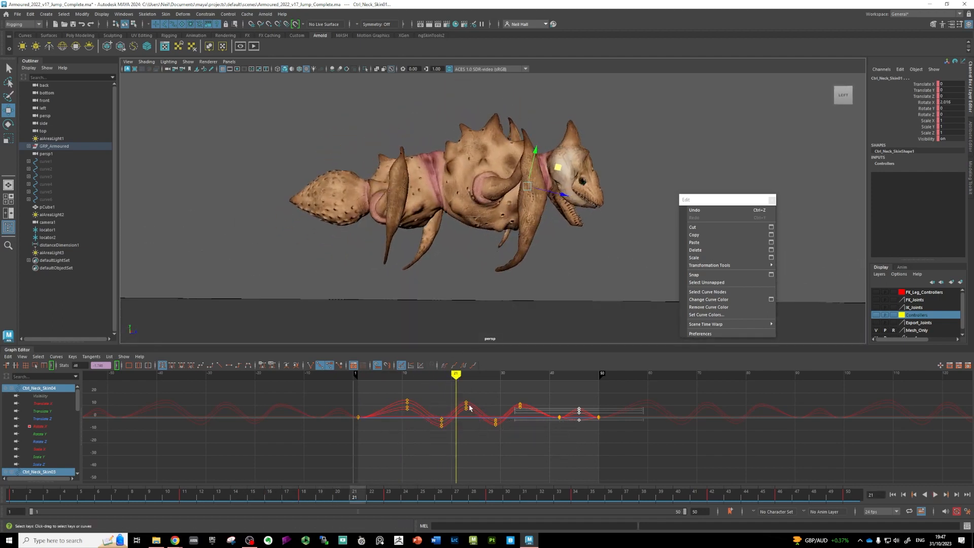
pyautogui.moveTo(455, 375)
pyautogui.mouseDown()
pyautogui.moveTo(382, 378)
pyautogui.moveTo(471, 381)
pyautogui.mouseUp()
pyautogui.moveTo(438, 216)
pyautogui.keyDown('alt'); pyautogui.mouseDown()
pyautogui.moveTo(363, 205)
pyautogui.moveTo(370, 211)
pyautogui.mouseUp(); pyautogui.keyUp('alt')
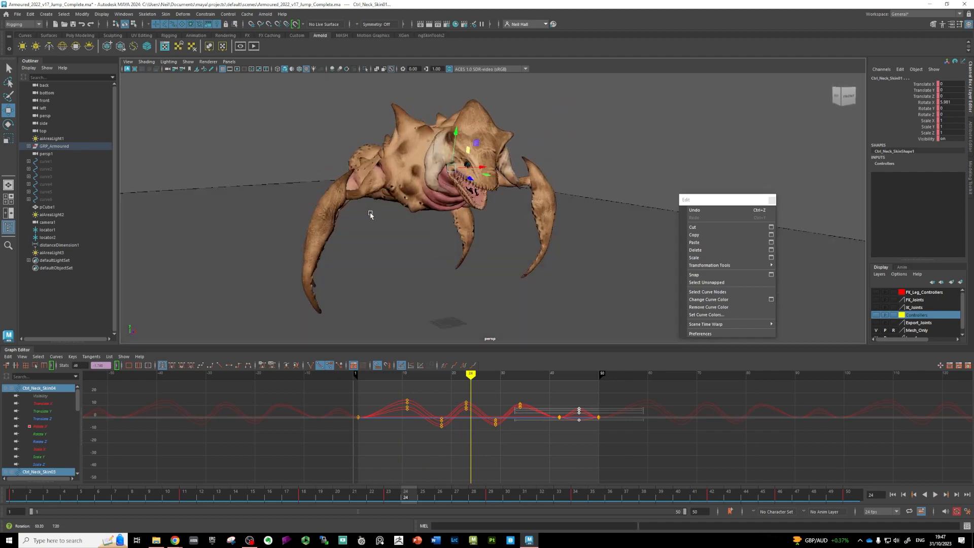
pyautogui.moveTo(470, 378)
pyautogui.mouseDown()
pyautogui.moveTo(477, 374)
pyautogui.moveTo(458, 374)
pyautogui.moveTo(482, 373)
pyautogui.moveTo(467, 369)
pyautogui.mouseUp()
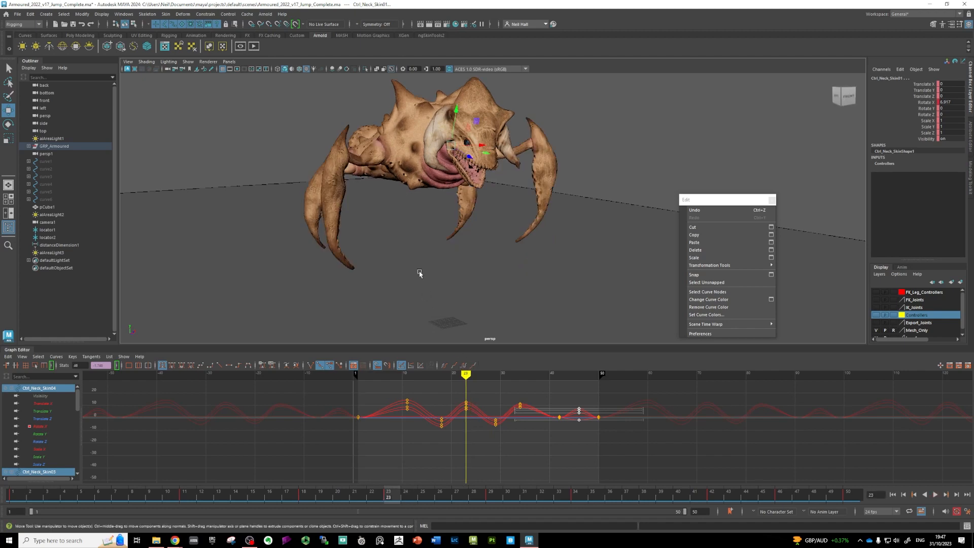
pyautogui.keyDown('alt'); pyautogui.moveTo(452, 276); pyautogui.dragTo(460, 272); pyautogui.keyUp('alt')
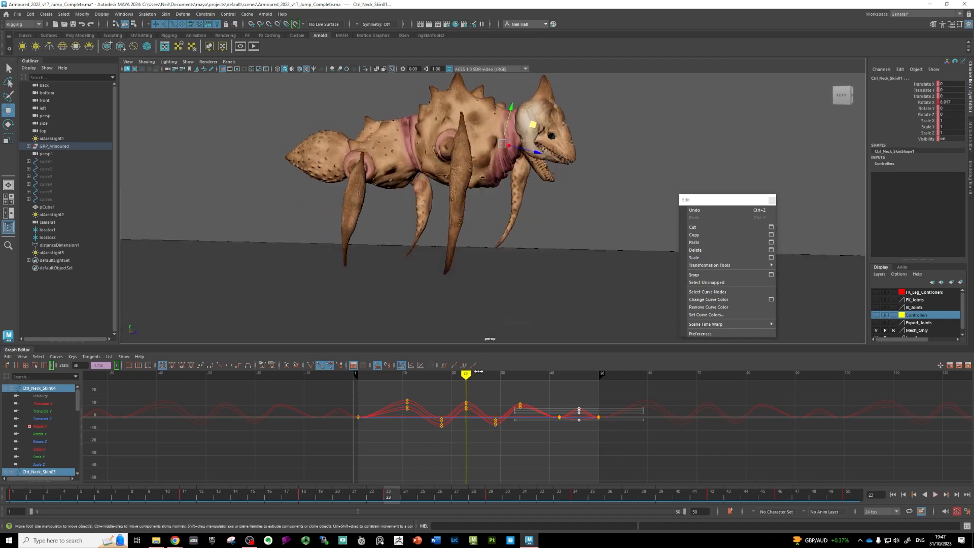
pyautogui.moveTo(465, 375); pyautogui.dragTo(446, 379)
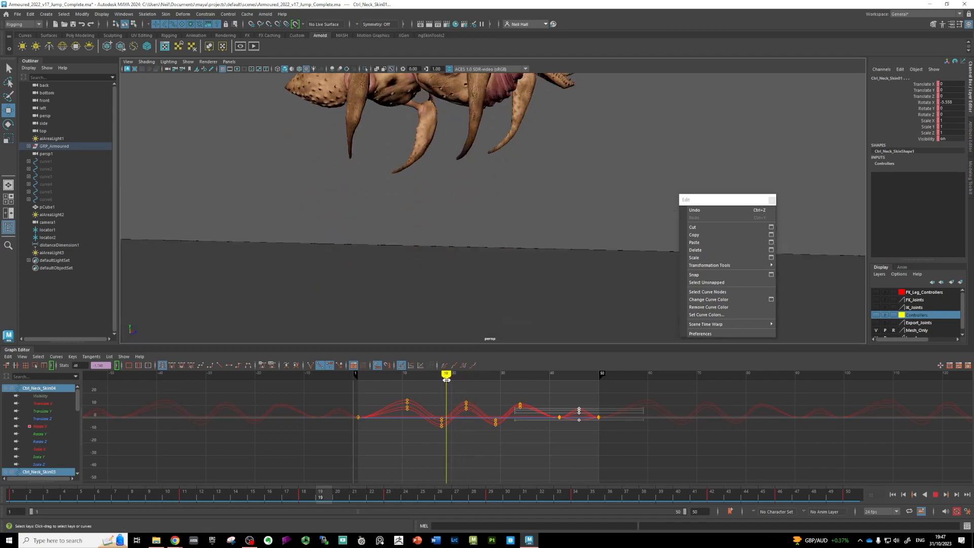
# - Move to frame 22, show the Controllers layer, and set a key on all of the creature's controllers
pyautogui.keyDown('alt'); pyautogui.moveTo(429, 272); pyautogui.dragTo(437, 297); pyautogui.keyUp('alt')
pyautogui.moveTo(445, 375)
pyautogui.mouseDown()
pyautogui.moveTo(427, 375)
pyautogui.moveTo(463, 375)
pyautogui.moveTo(441, 374)
pyautogui.moveTo(461, 384)
pyautogui.mouseUp()
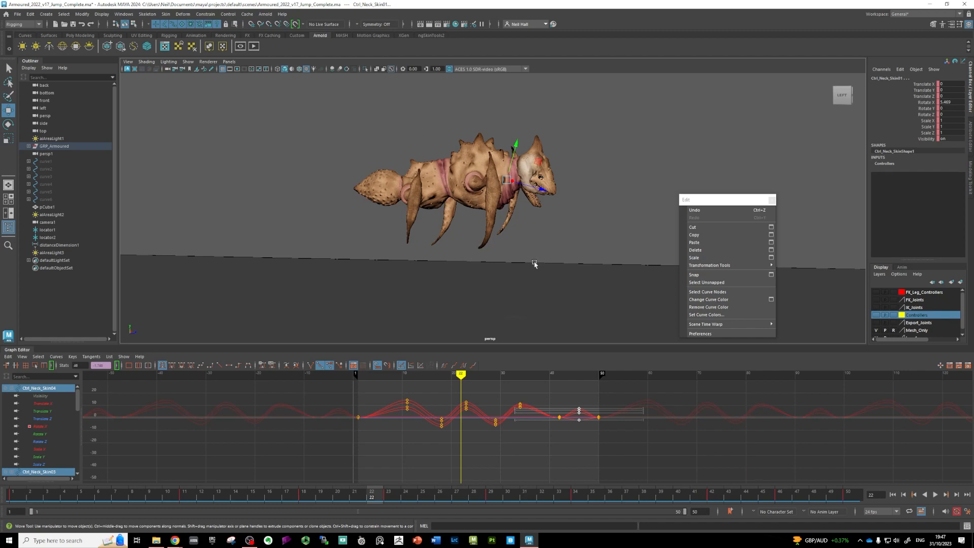
pyautogui.click(876, 315)
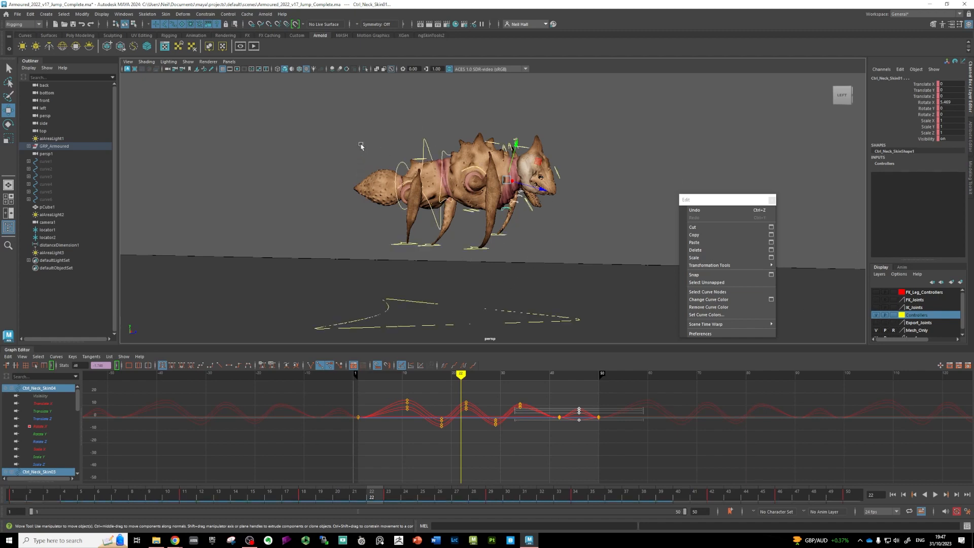
pyautogui.moveTo(571, 164); pyautogui.dragTo(587, 335)
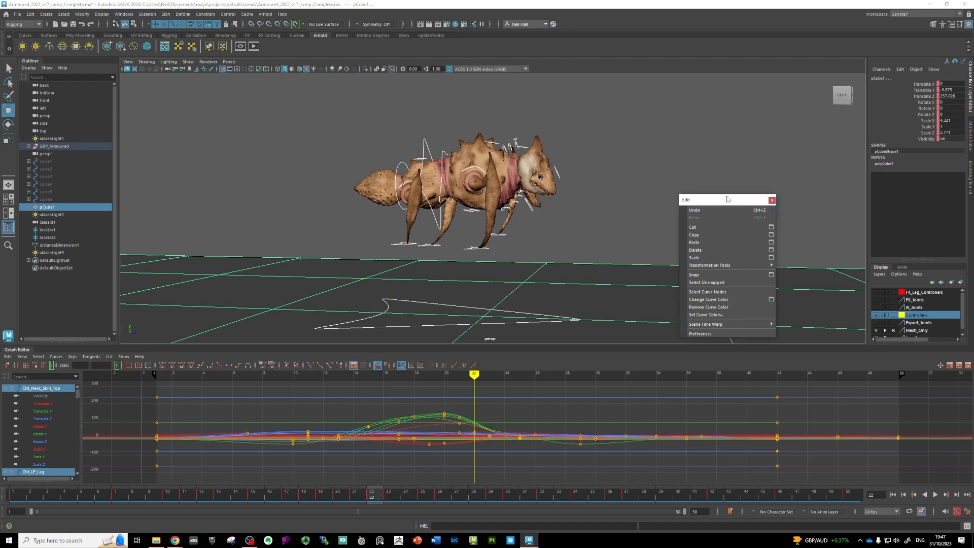
pyautogui.press('s')
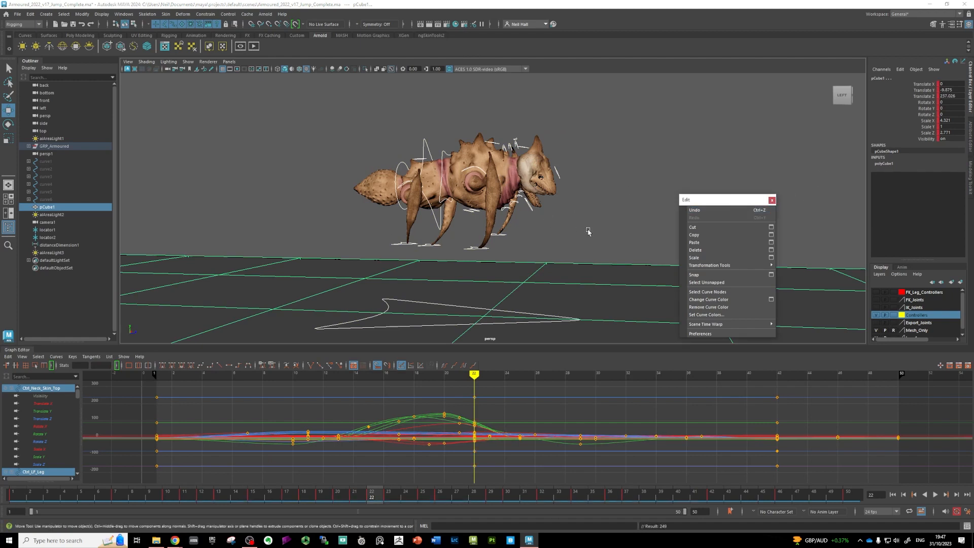
# - Examine the animation curves of the hips, right front leg, right rear leg and move-all controllers around frame 22
pyautogui.click(422, 148)
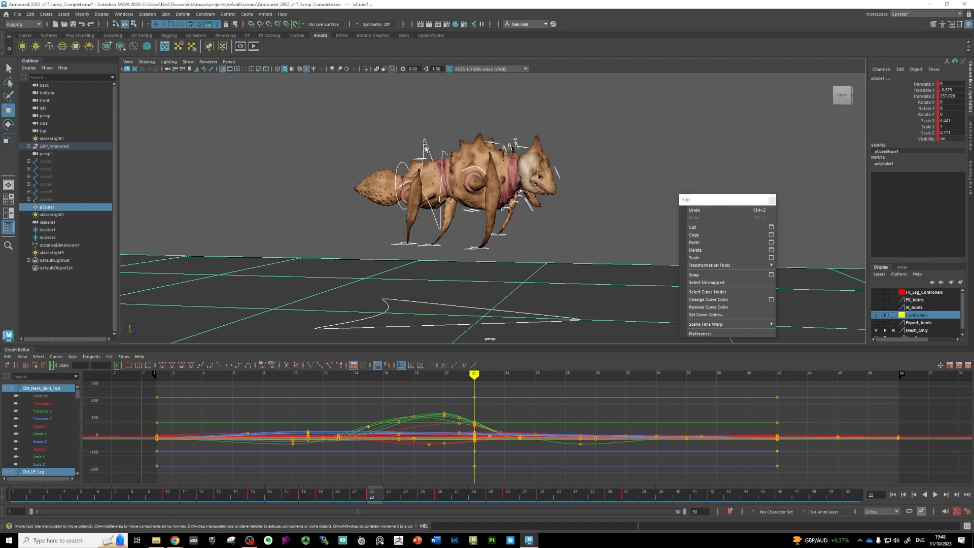
pyautogui.click(423, 141)
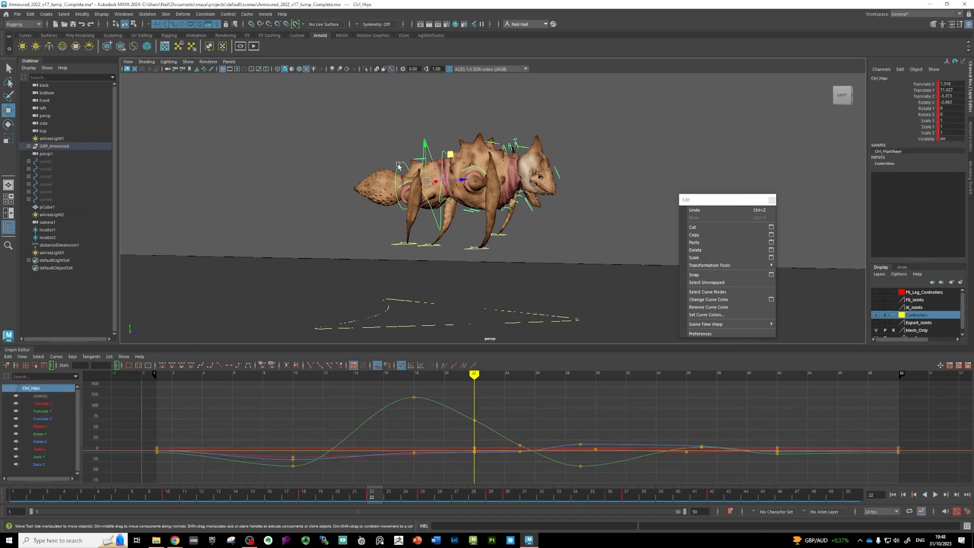
pyautogui.click(398, 165)
pyautogui.click(437, 225)
pyautogui.click(492, 236)
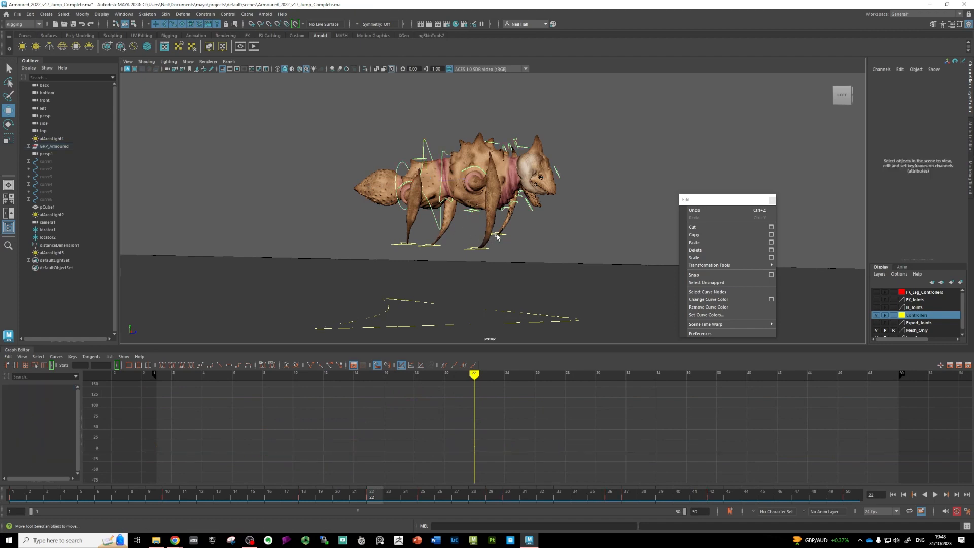
pyautogui.click(497, 236)
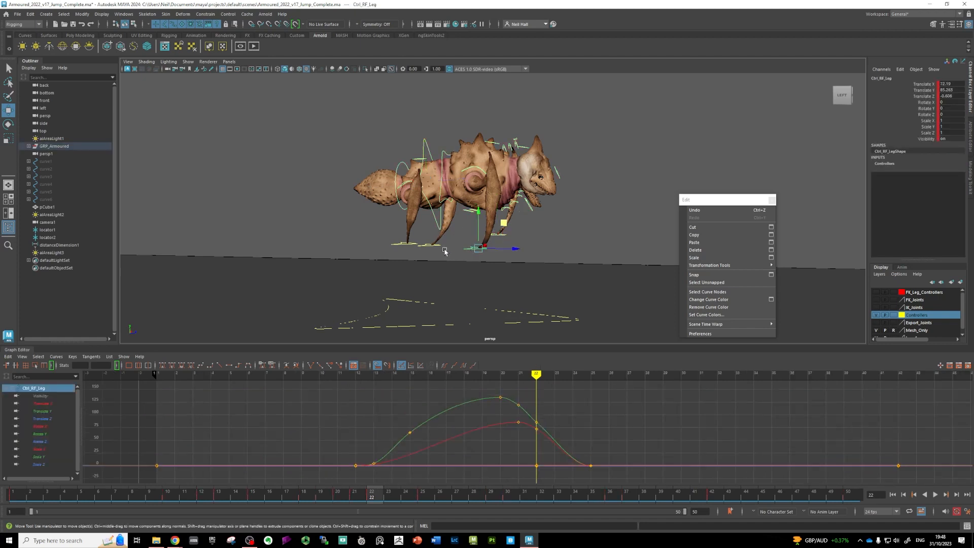
pyautogui.click(412, 244)
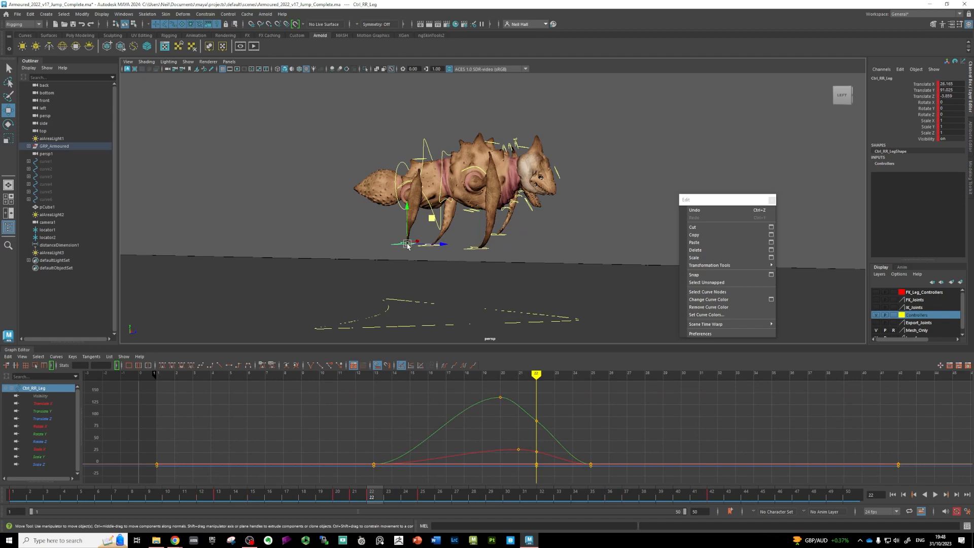
pyautogui.click(388, 298)
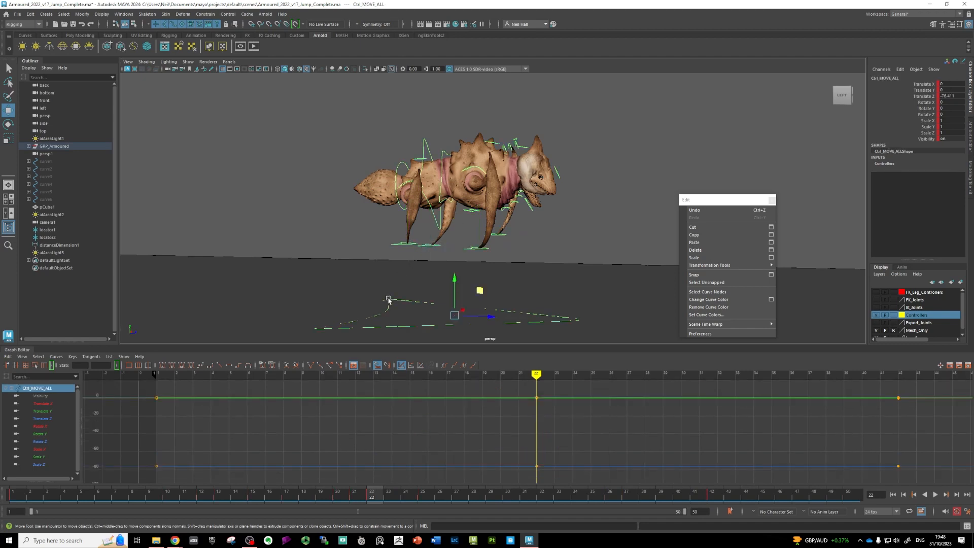
# - Steepen the tangent of the right rear leg's Translate Y key at frame 22 to smooth its descent
pyautogui.click(413, 245)
pyautogui.click(536, 421)
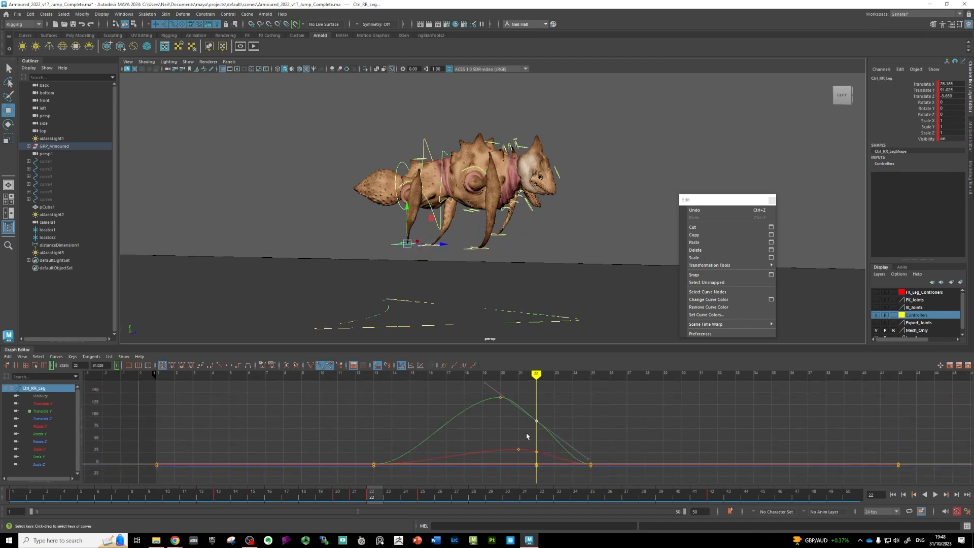
pyautogui.scroll(4, 527, 436)
pyautogui.keyDown('alt'); pyautogui.moveTo(525, 432); pyautogui.dragTo(498, 447, button='middle'); pyautogui.keyUp('alt')
pyautogui.scroll(-4, 513, 451)
pyautogui.moveTo(477, 402); pyautogui.dragTo(490, 401)
pyautogui.press('a')
pyautogui.keyDown('alt'); pyautogui.moveTo(485, 442); pyautogui.dragTo(472, 413, button='middle'); pyautogui.keyUp('alt')
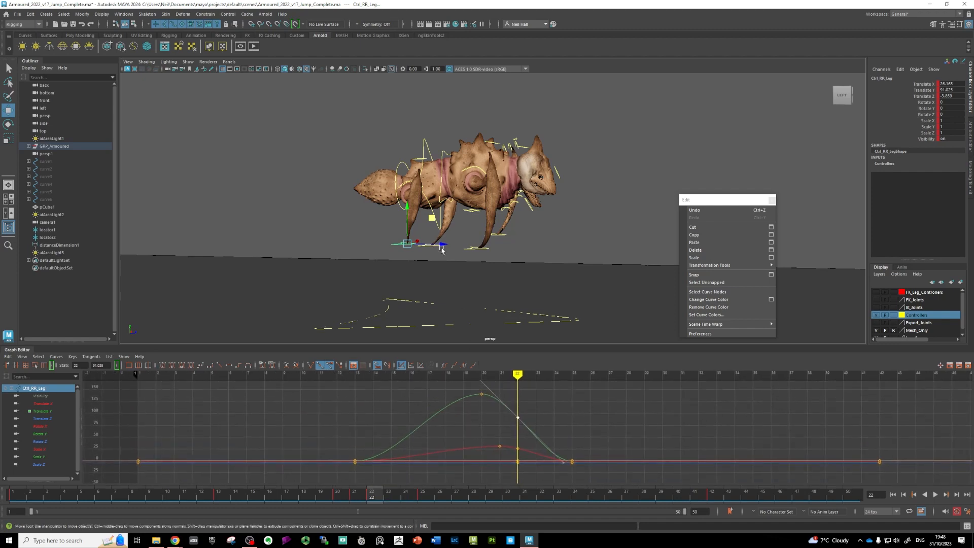
# - Steepen the tangent of the left rear leg's Translate Y key at frame 22 to smooth the curve
pyautogui.click(426, 248)
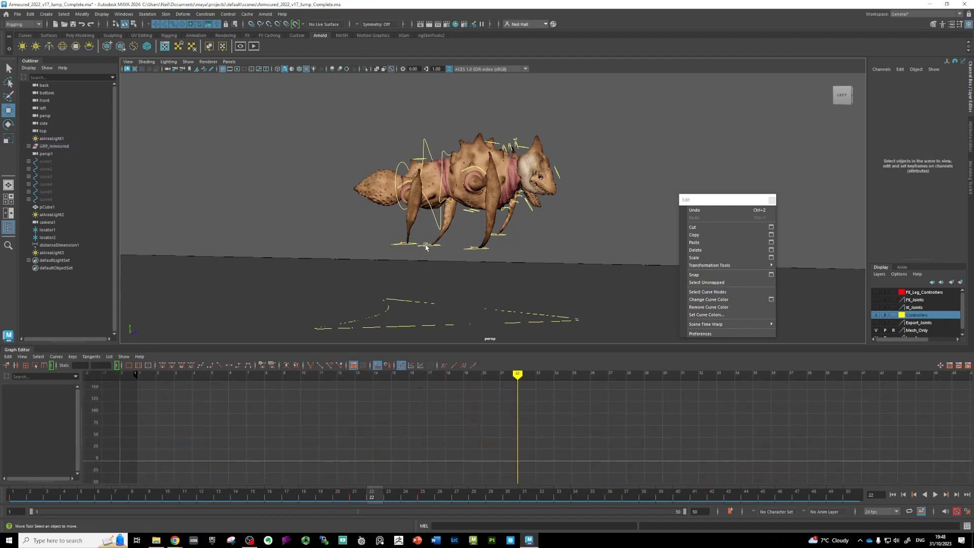
pyautogui.click(430, 248)
pyautogui.moveTo(522, 407); pyautogui.dragTo(544, 430)
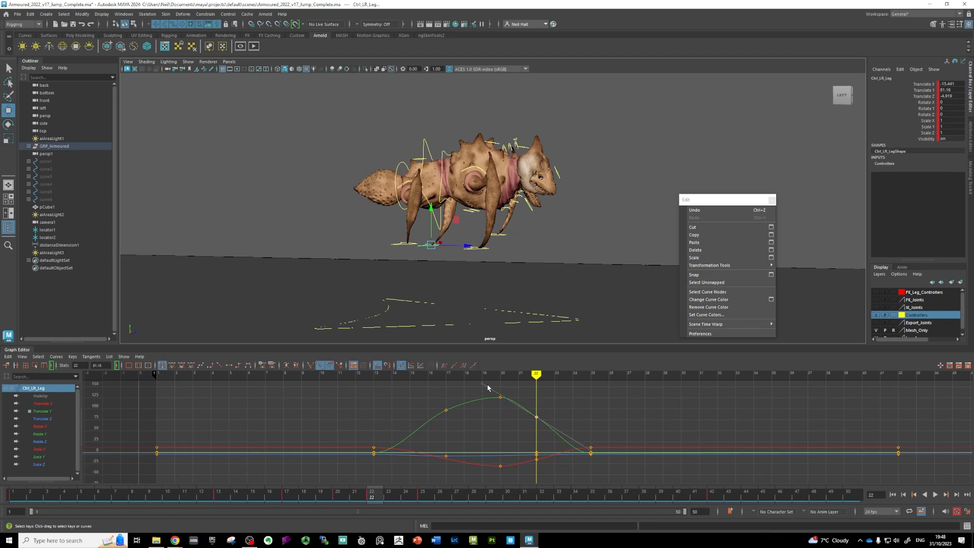
pyautogui.moveTo(483, 386); pyautogui.dragTo(491, 380)
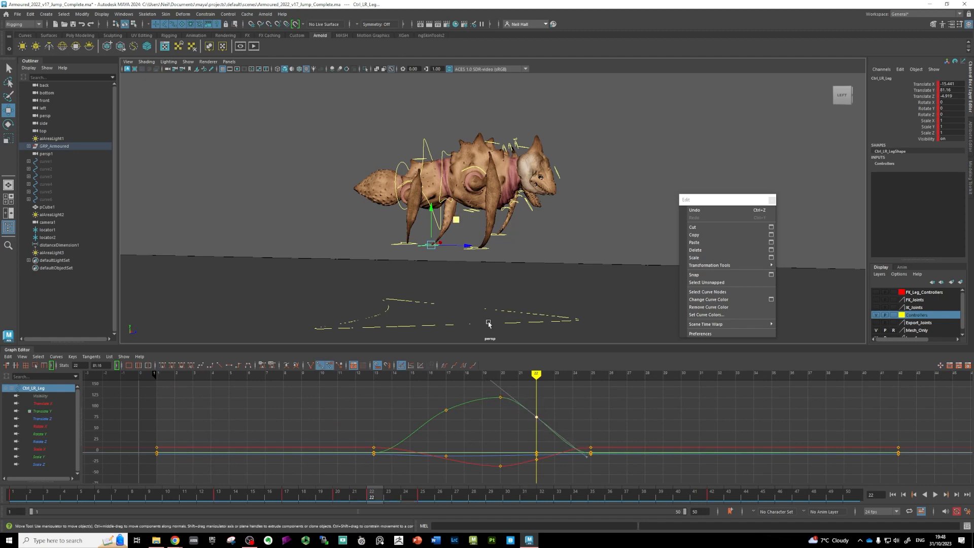
# - Adjust the tangents of the right front leg's Translate Y keys at frames 21 and 22 for a smoother fall
pyautogui.click(476, 249)
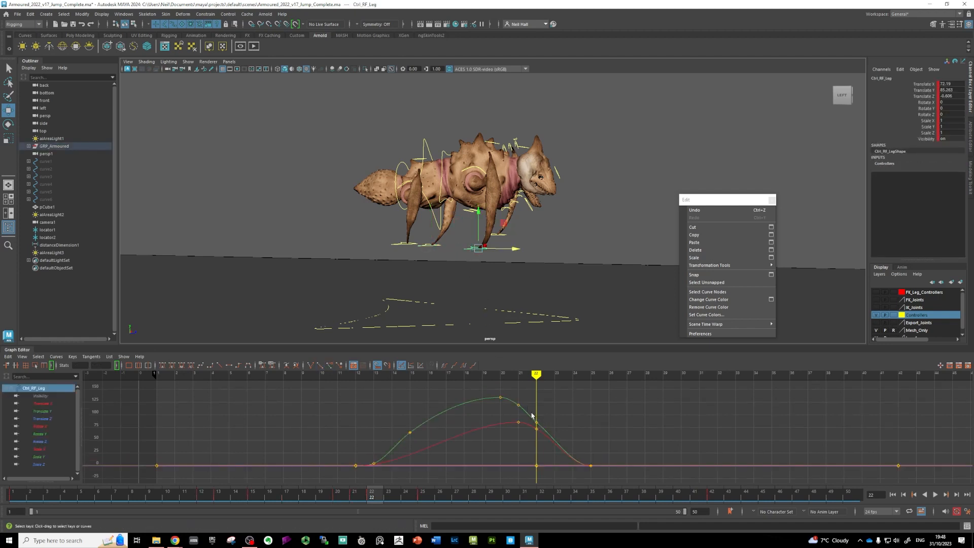
pyautogui.scroll(4, 532, 415)
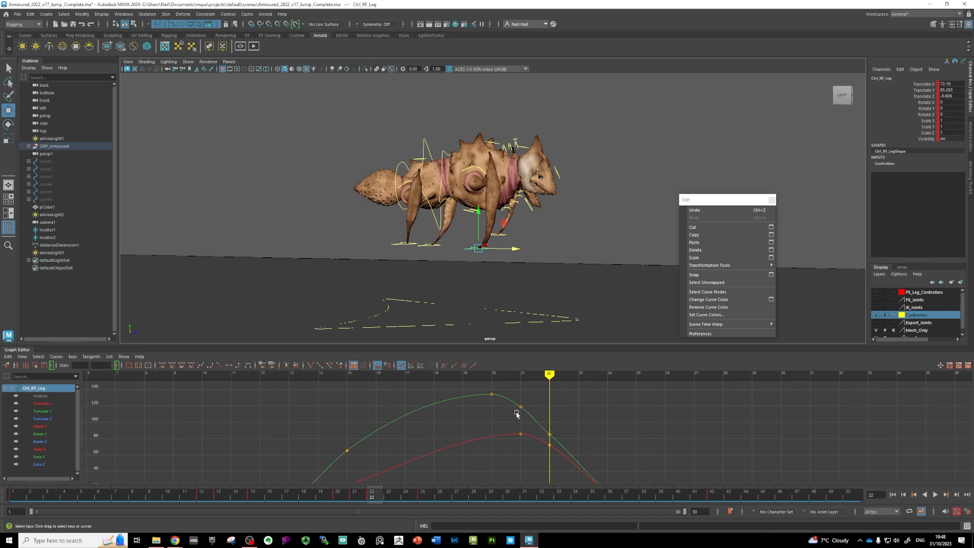
pyautogui.scroll(-3, 516, 414)
pyautogui.click(518, 406)
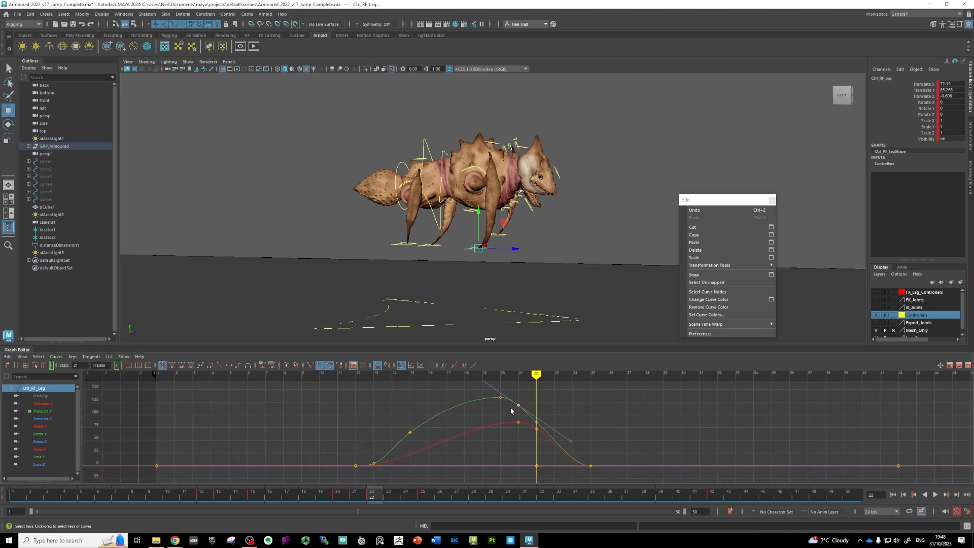
pyautogui.keyDown('alt'); pyautogui.moveTo(500, 413); pyautogui.dragTo(513, 442, button='middle'); pyautogui.keyUp('alt')
pyautogui.moveTo(480, 397); pyautogui.dragTo(482, 397, button='middle')
pyautogui.moveTo(499, 434)
pyautogui.keyDown('alt'); pyautogui.mouseDown(button='middle')
pyautogui.moveTo(477, 406)
pyautogui.moveTo(499, 428)
pyautogui.mouseUp(button='middle'); pyautogui.keyUp('alt')
pyautogui.click(530, 423)
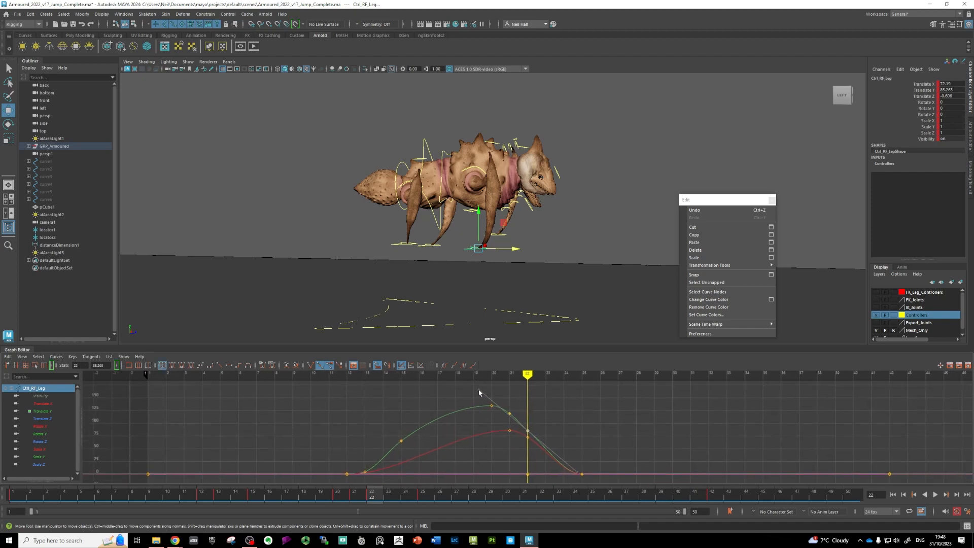
pyautogui.moveTo(479, 392); pyautogui.dragTo(486, 388, button='middle')
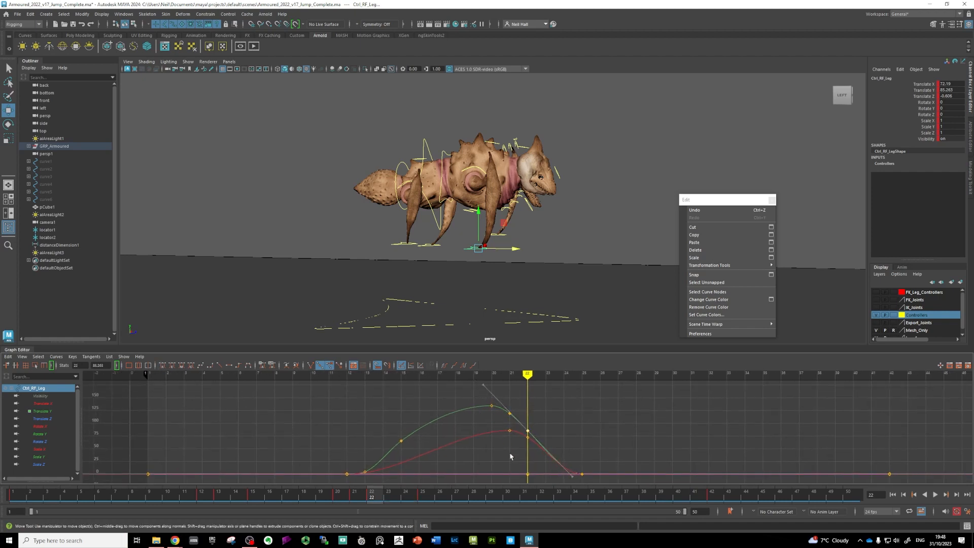
# - Check the right front leg's Translate X tangent at frame 22 and its Translate Y key during take-off
pyautogui.keyDown('alt'); pyautogui.moveTo(510, 456); pyautogui.dragTo(505, 436, button='middle'); pyautogui.keyUp('alt')
pyautogui.scroll(4, 523, 436)
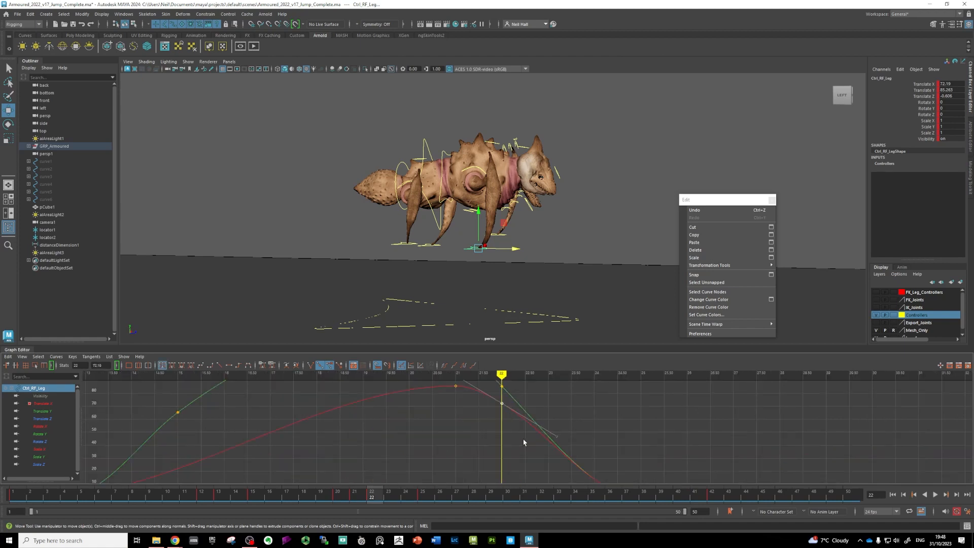
pyautogui.scroll(-4, 472, 441)
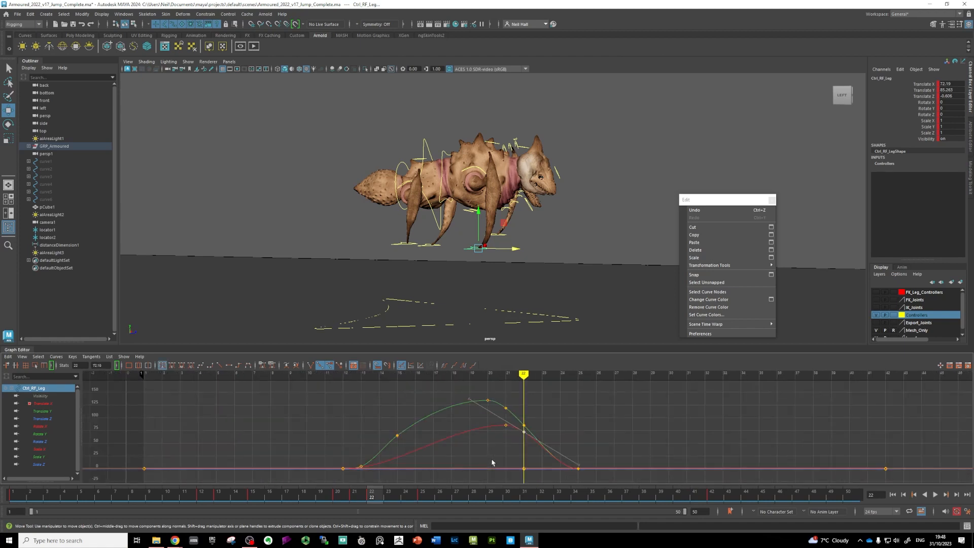
pyautogui.keyDown('alt'); pyautogui.moveTo(500, 416); pyautogui.dragTo(501, 455, button='middle'); pyautogui.keyUp('alt')
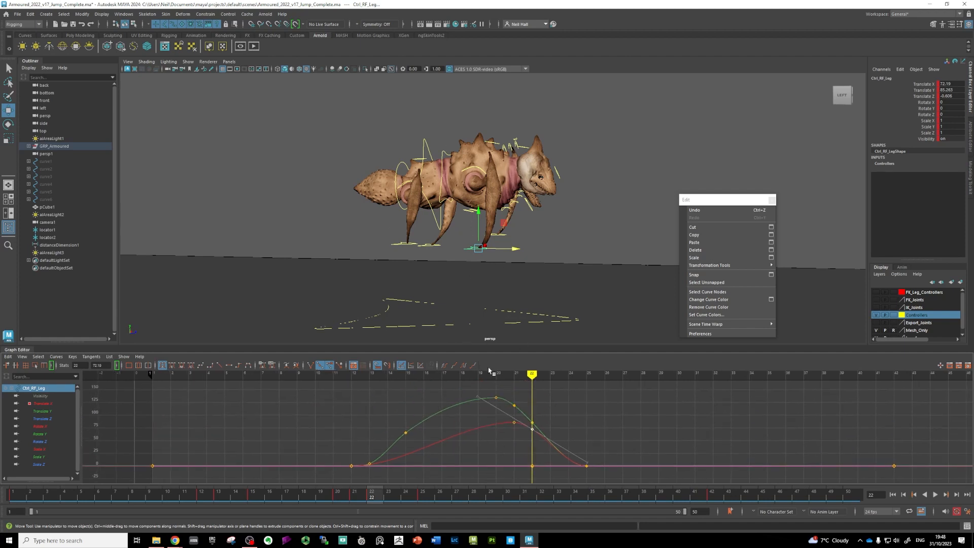
pyautogui.click(405, 432)
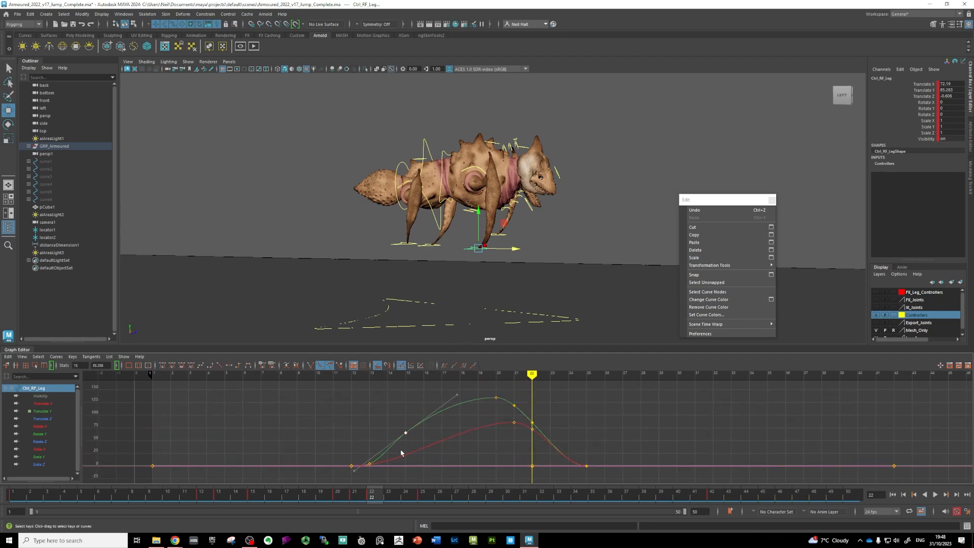
# - Examine the left front knee, face, jaw and neck skin controllers' curves around frame 22
pyautogui.keyDown('alt'); pyautogui.moveTo(448, 282); pyautogui.dragTo(513, 203); pyautogui.keyUp('alt')
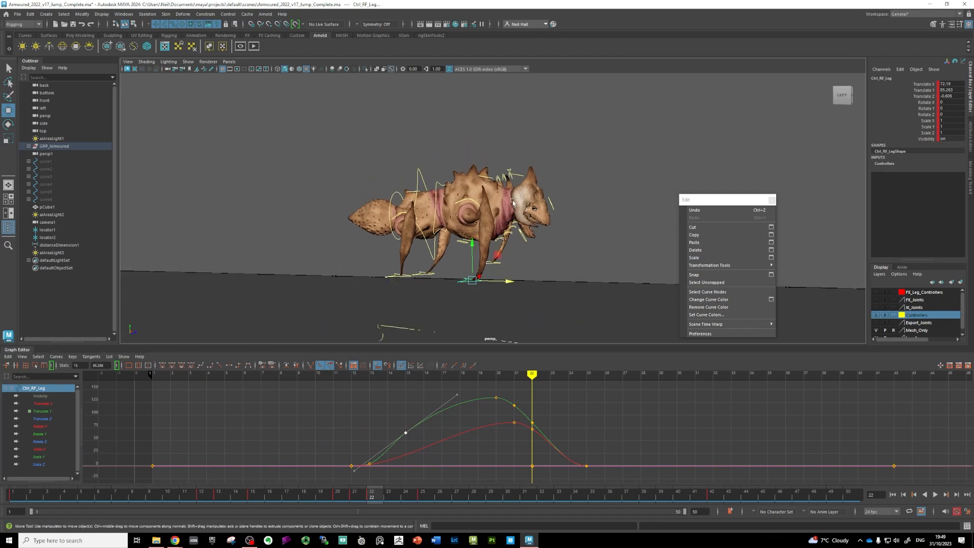
pyautogui.click(519, 176)
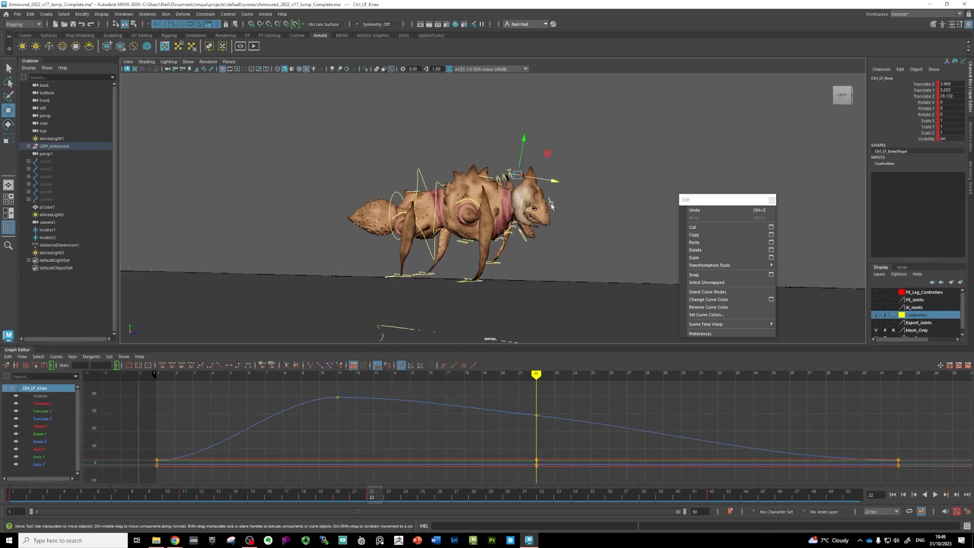
pyautogui.click(553, 228)
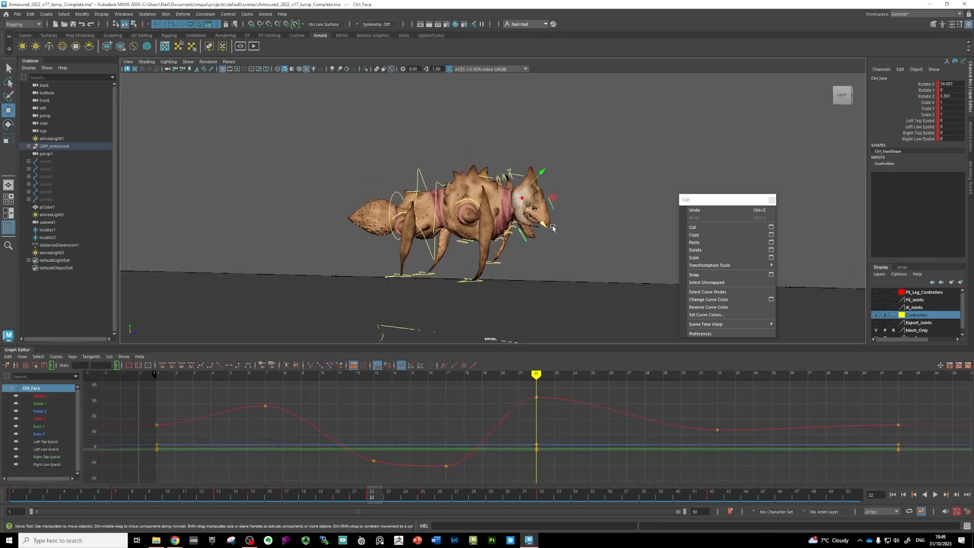
pyautogui.click(524, 248)
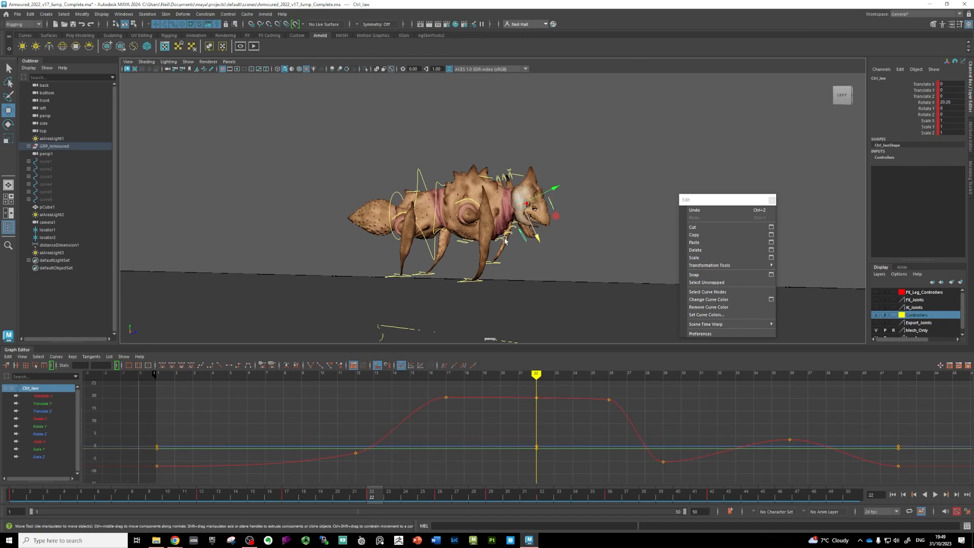
pyautogui.click(507, 239)
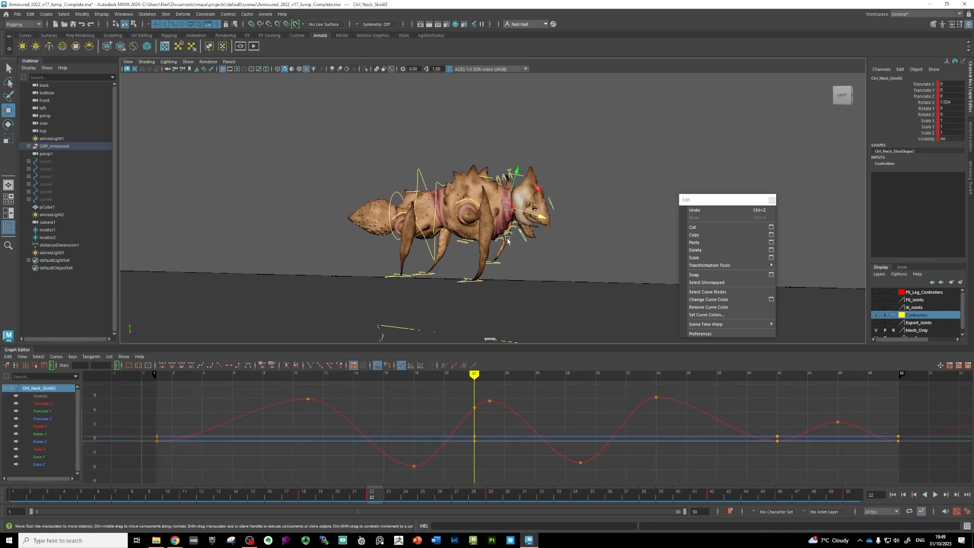
pyautogui.click(474, 408)
pyautogui.click(501, 241)
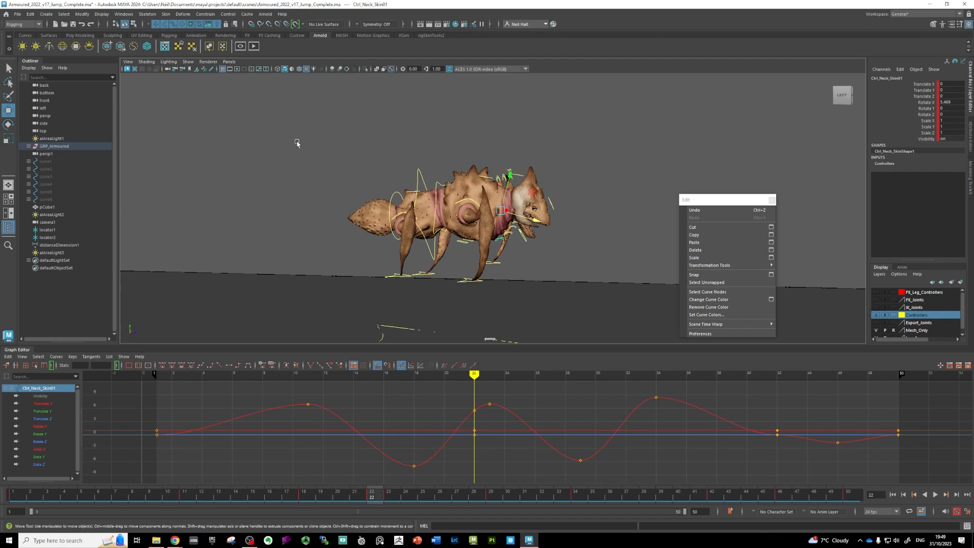
# - Select all of the creature's controllers together with the ground and frame their curves across the whole jump
pyautogui.moveTo(271, 141); pyautogui.dragTo(614, 341)
pyautogui.keyDown('alt'); pyautogui.moveTo(614, 340); pyautogui.dragTo(565, 223, button='right'); pyautogui.keyUp('alt')
pyautogui.keyDown('alt'); pyautogui.moveTo(565, 223); pyautogui.dragTo(489, 195, button='middle'); pyautogui.keyUp('alt')
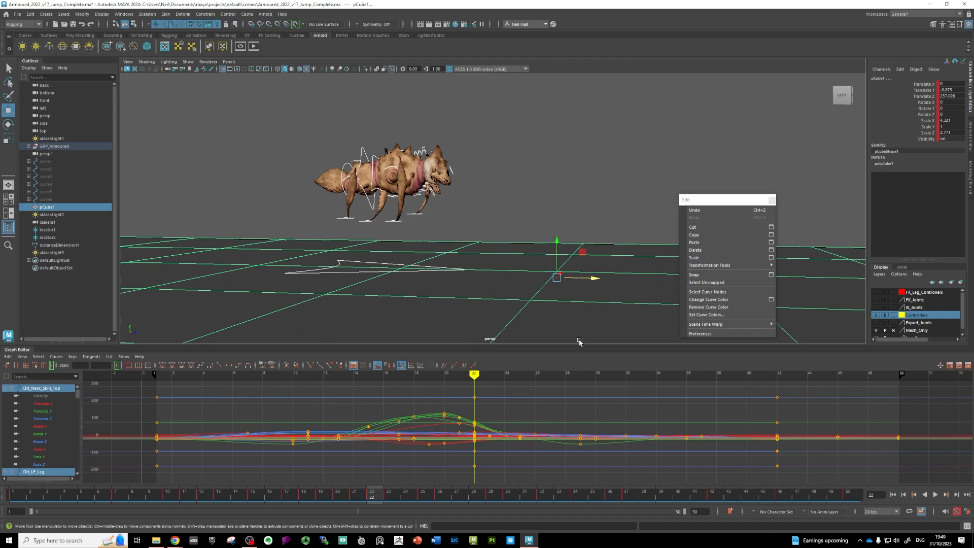
pyautogui.scroll(-4, 669, 432)
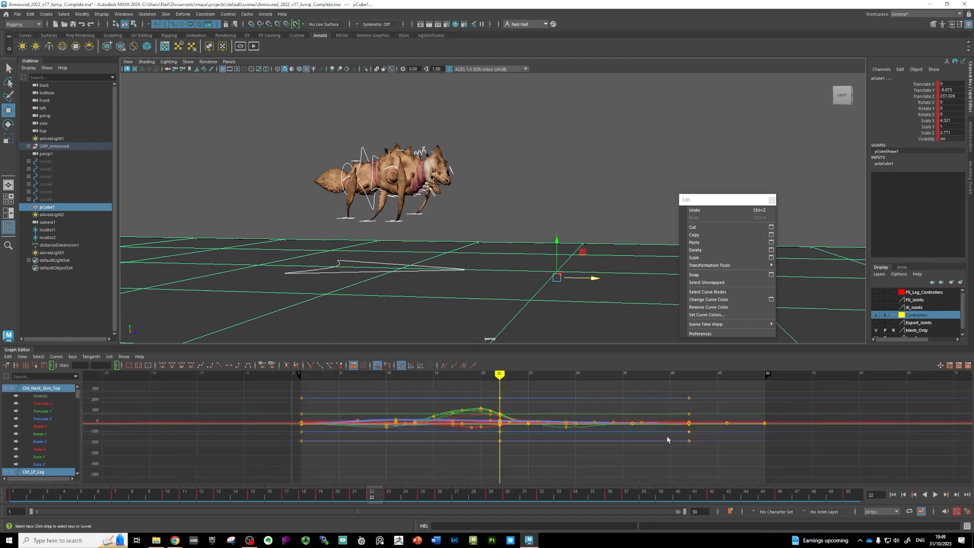
pyautogui.scroll(3, 644, 451)
pyautogui.scroll(-3, 580, 446)
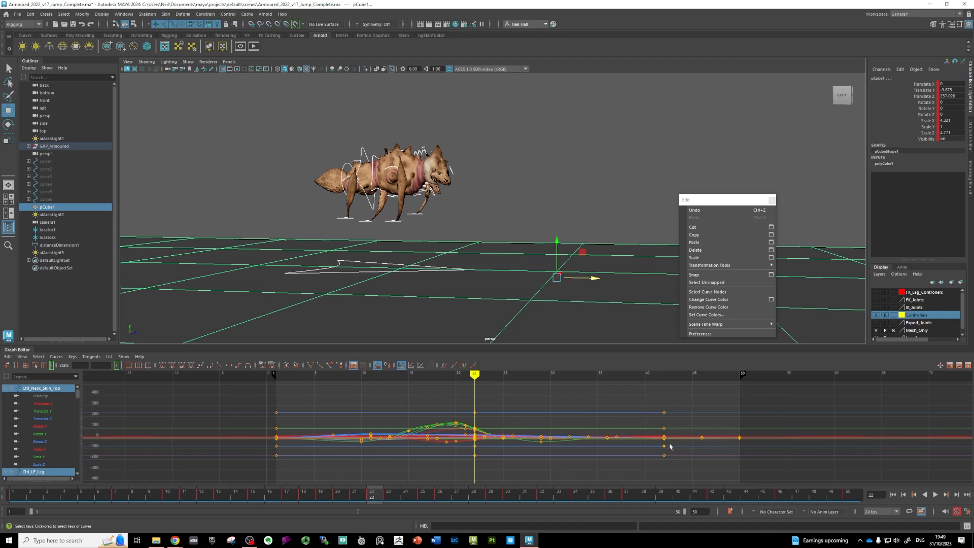
# - Extend the animation and playback range to end at frame 100
pyautogui.doubleClick(701, 513)
pyautogui.press('Return')
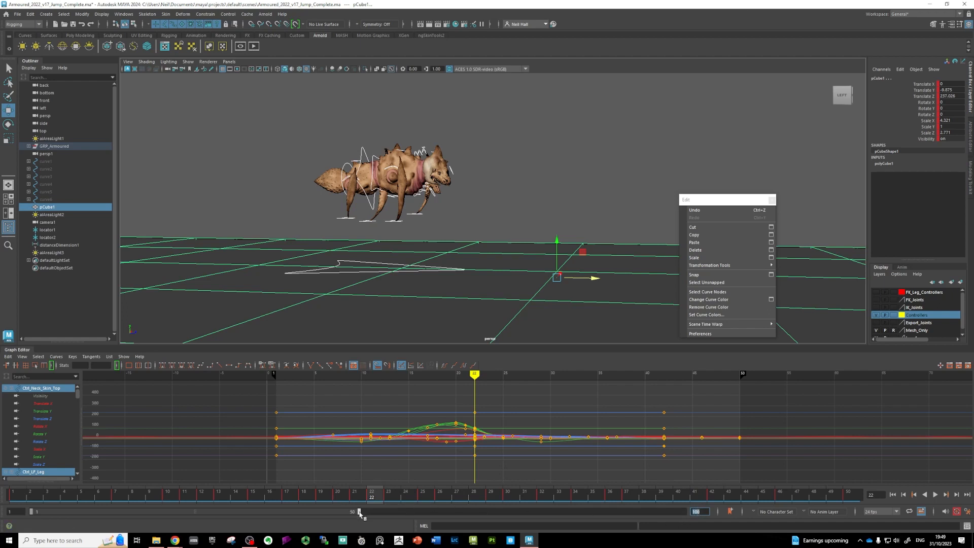
pyautogui.moveTo(361, 512); pyautogui.dragTo(685, 512)
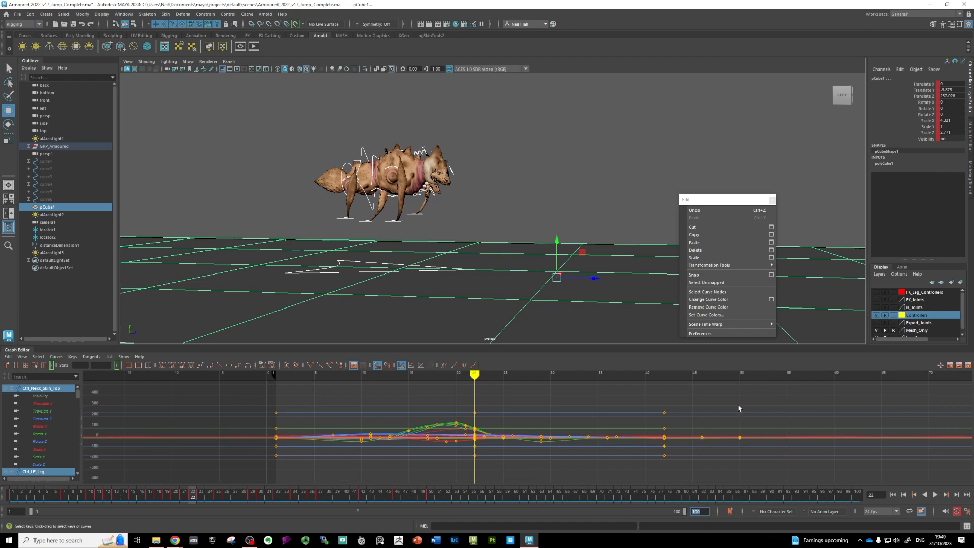
# - Select all keys after frame 22 and shift them about 67 frames later in time, keeping their values unchanged
pyautogui.moveTo(753, 392); pyautogui.dragTo(483, 479)
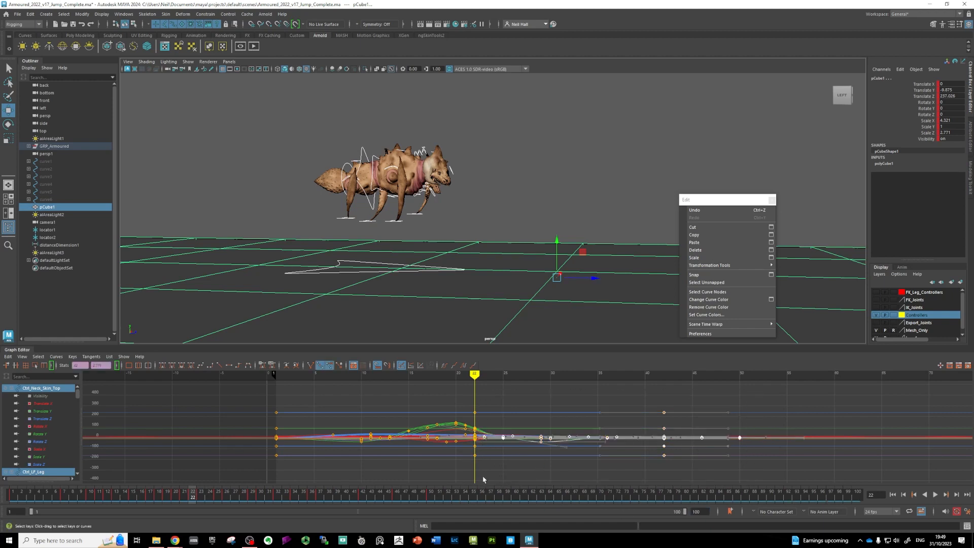
pyautogui.keyDown('alt'); pyautogui.moveTo(507, 461); pyautogui.dragTo(445, 450, button='middle'); pyautogui.keyUp('alt')
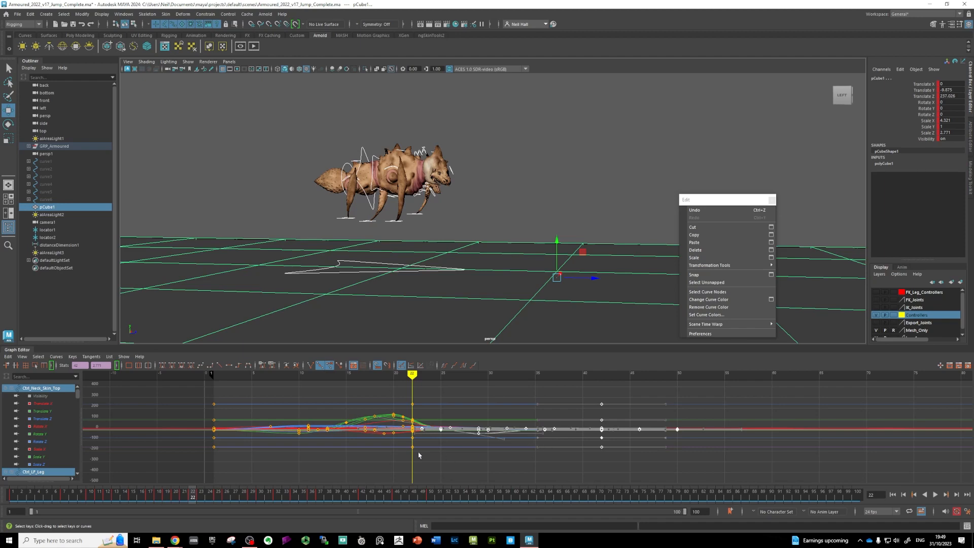
pyautogui.scroll(3, 425, 441)
pyautogui.keyDown('alt'); pyautogui.moveTo(414, 442); pyautogui.dragTo(603, 459, button='middle'); pyautogui.keyUp('alt')
pyautogui.scroll(-2, 432, 461)
pyautogui.keyDown('alt'); pyautogui.moveTo(408, 459); pyautogui.dragTo(378, 447, button='middle'); pyautogui.keyUp('alt')
pyautogui.scroll(-2, 424, 455)
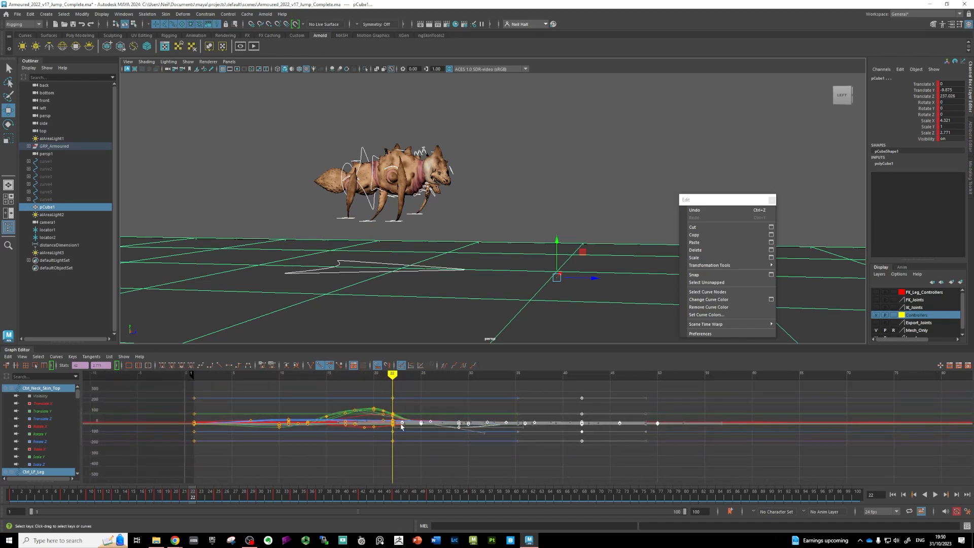
pyautogui.keyDown('alt'); pyautogui.moveTo(507, 454); pyautogui.dragTo(419, 467, button='middle'); pyautogui.keyUp('alt')
pyautogui.scroll(-3, 420, 456)
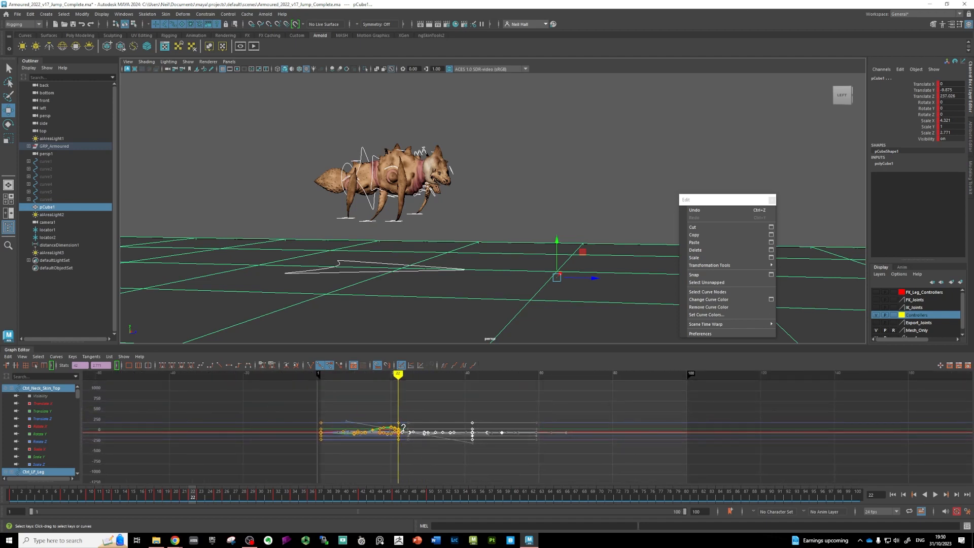
pyautogui.keyDown('shift'); pyautogui.moveTo(403, 428); pyautogui.dragTo(656, 448); pyautogui.keyUp('shift')
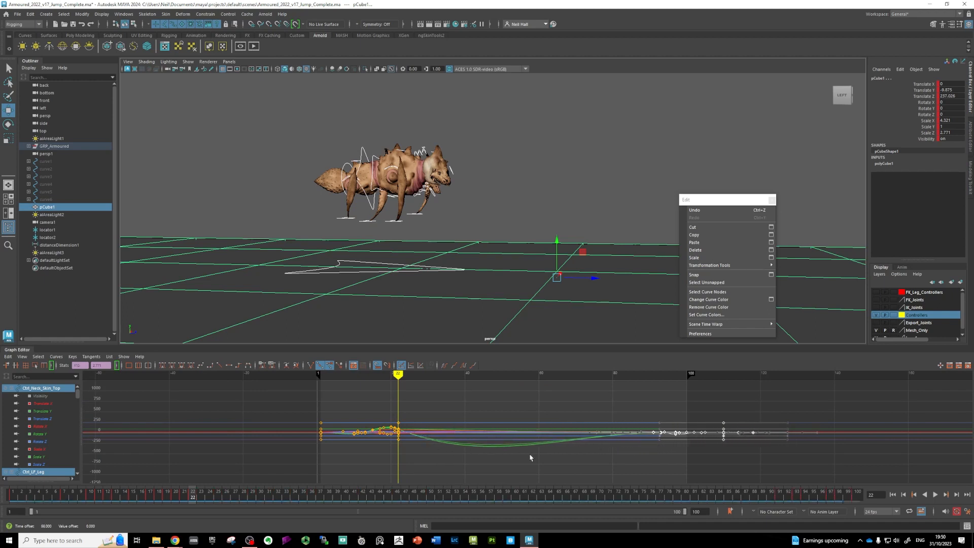
# - Play back the opened gap between take-off and the moved landing keys, and return to frame 22
pyautogui.hotkey('alt', 'v')
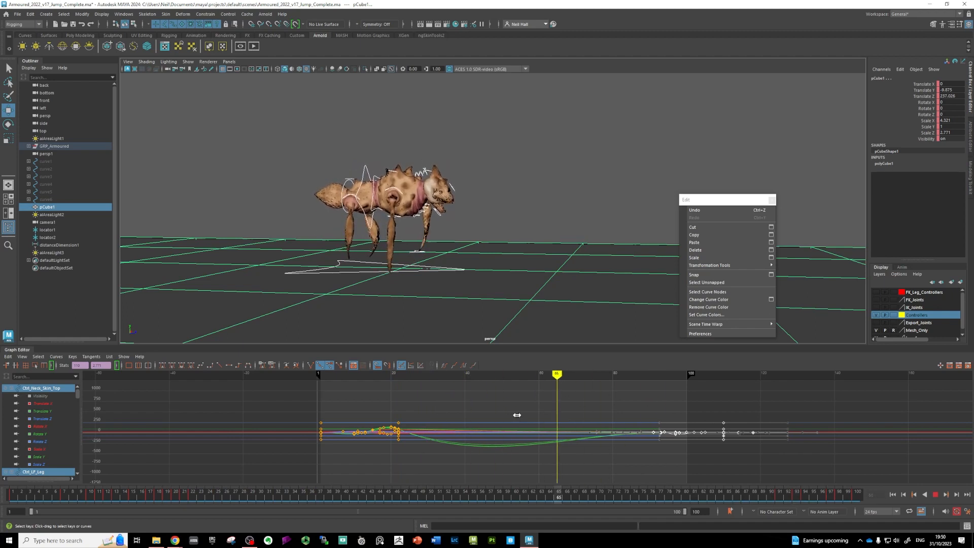
pyautogui.hotkey('alt', 'v')
pyautogui.scroll(5, 418, 445)
pyautogui.keyDown('alt'); pyautogui.moveTo(379, 441); pyautogui.dragTo(536, 440, button='middle'); pyautogui.keyUp('alt')
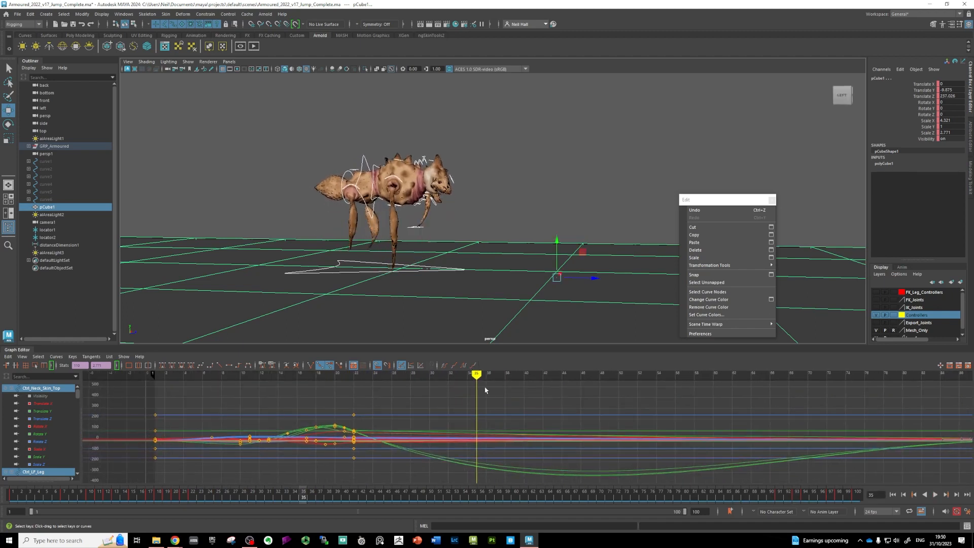
pyautogui.moveTo(476, 375); pyautogui.dragTo(356, 379)
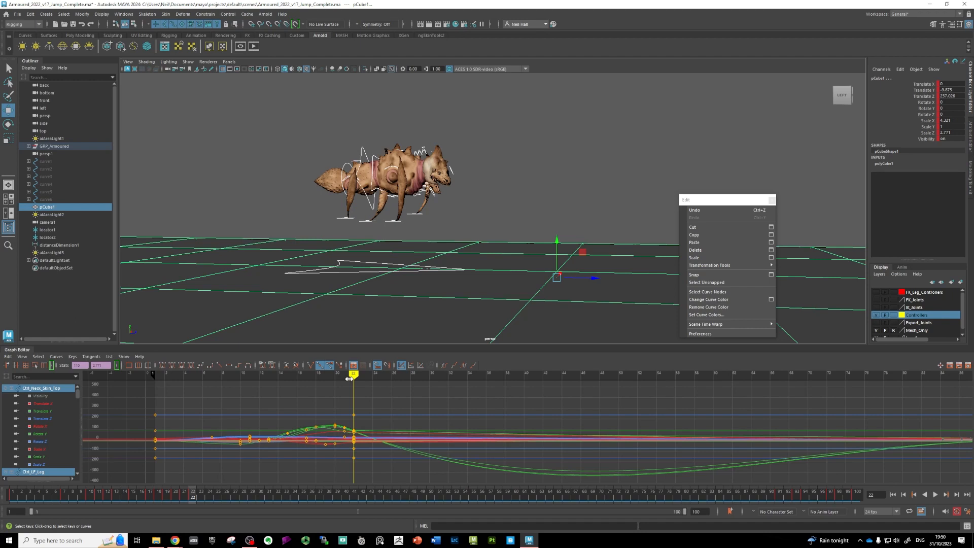
# - Copy every controller's key at frame 22, paste the keys at frame 42, and return to frame 22
pyautogui.moveTo(371, 401); pyautogui.dragTo(351, 474)
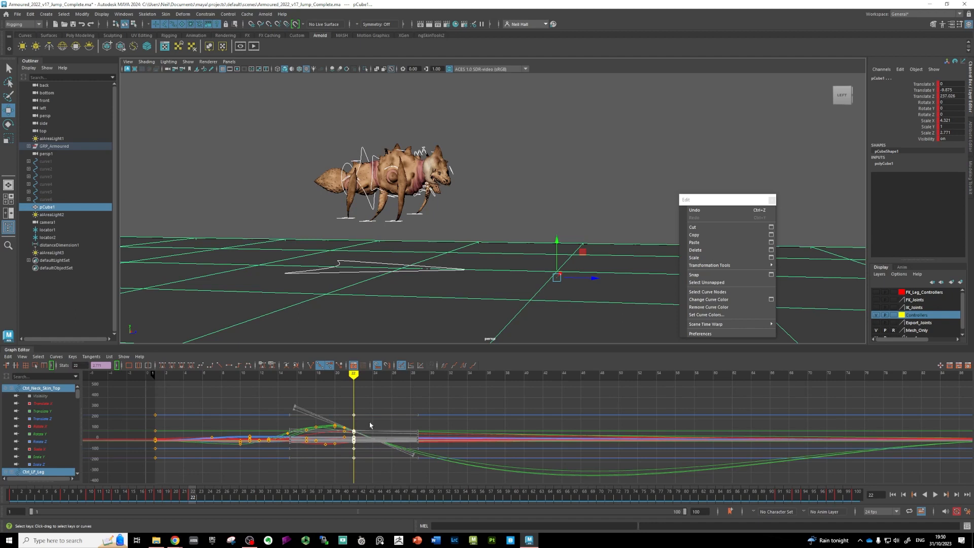
pyautogui.moveTo(353, 375); pyautogui.dragTo(542, 381)
pyautogui.click(694, 236)
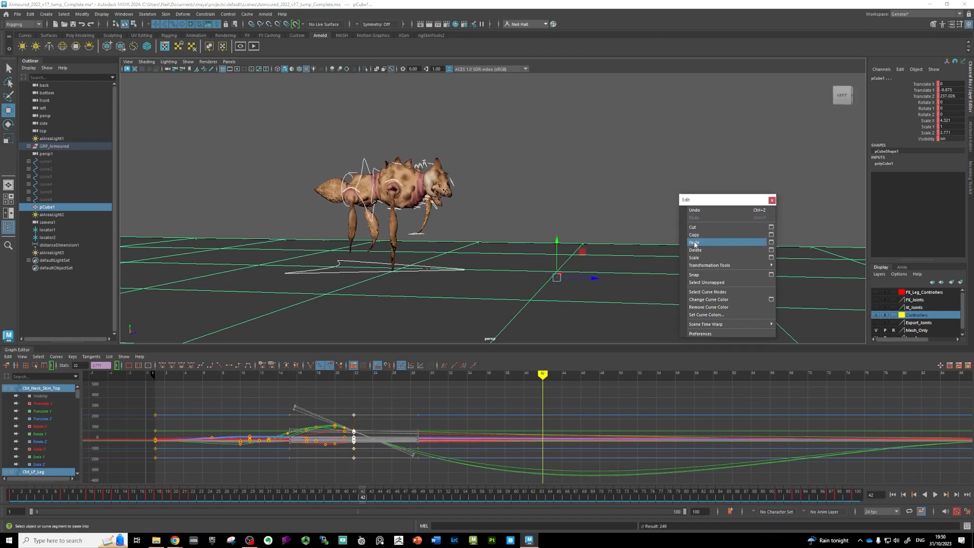
pyautogui.click(695, 243)
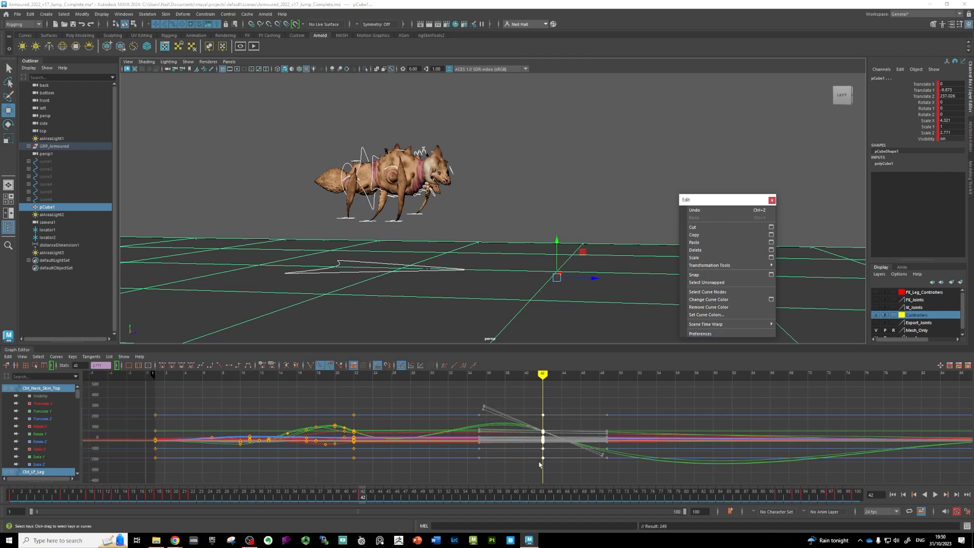
pyautogui.moveTo(543, 376)
pyautogui.mouseDown()
pyautogui.moveTo(365, 380)
pyautogui.moveTo(542, 388)
pyautogui.moveTo(325, 399)
pyautogui.moveTo(372, 400)
pyautogui.moveTo(354, 401)
pyautogui.mouseUp()
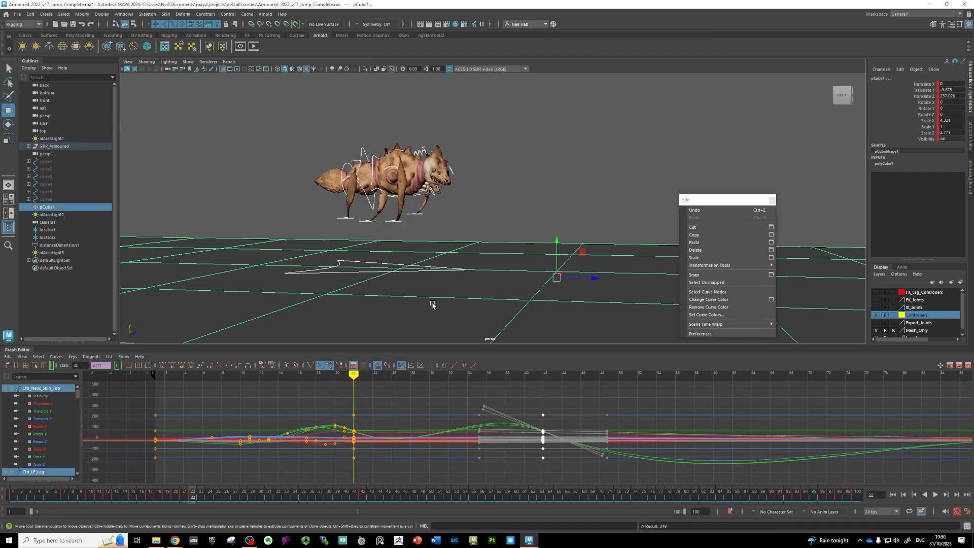
# - Inspect the animation curves of the leg, knee, torso and neck controls, with the current time moved to frame 42
pyautogui.click(410, 215)
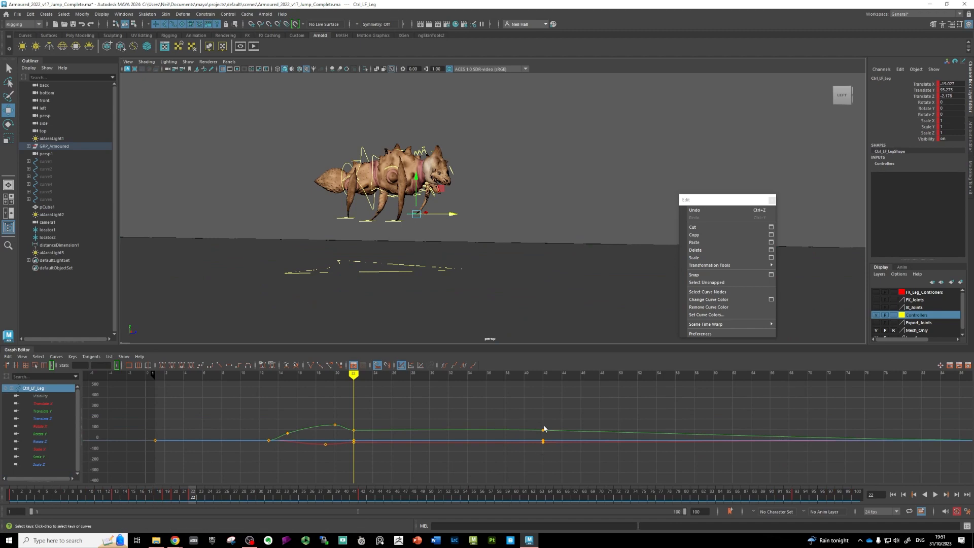
pyautogui.click(365, 220)
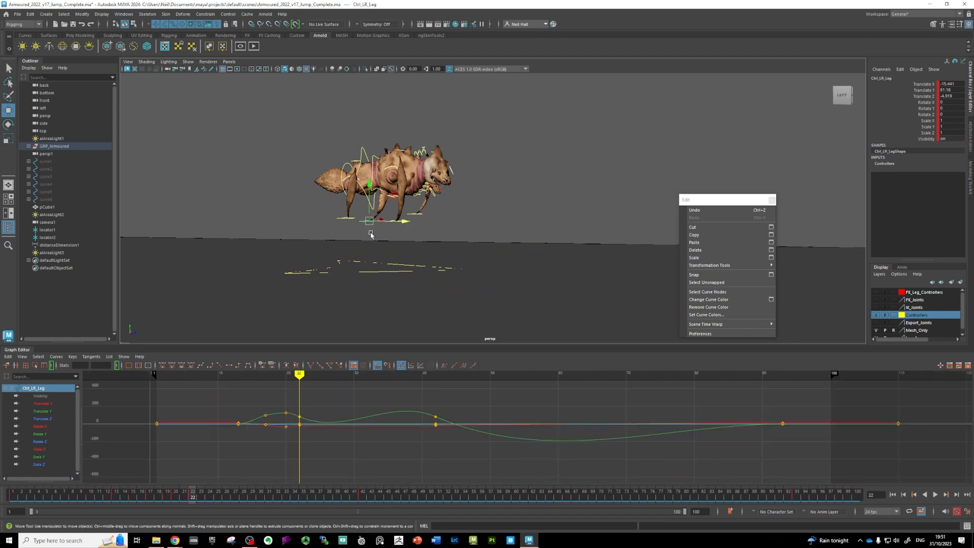
pyautogui.moveTo(300, 379); pyautogui.dragTo(435, 379)
pyautogui.click(409, 155)
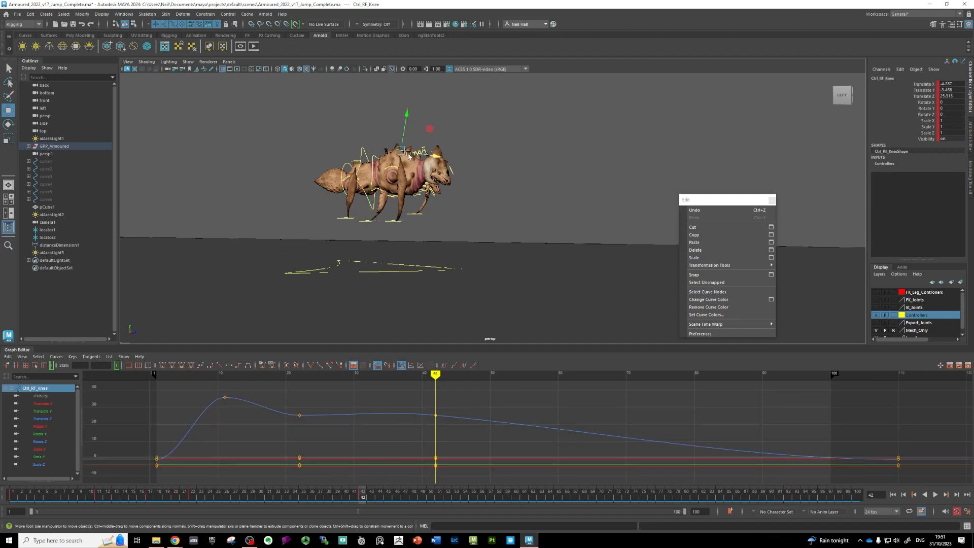
pyautogui.click(373, 155)
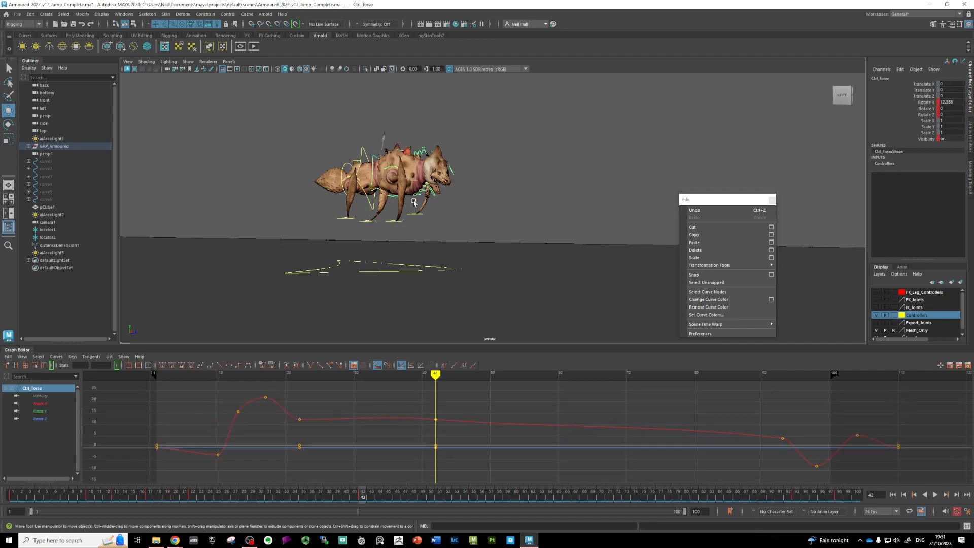
pyautogui.scroll(6, 369, 207)
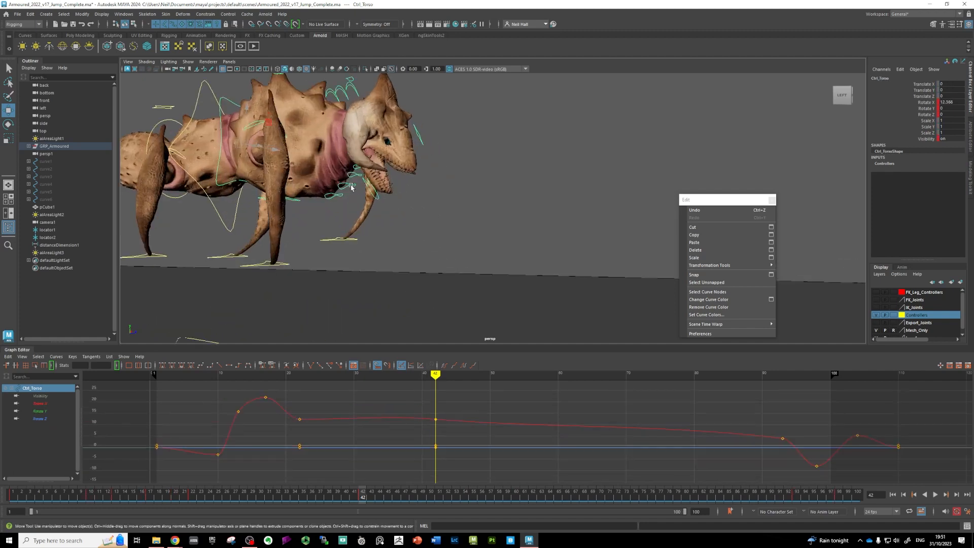
pyautogui.click(352, 187)
pyautogui.click(329, 198)
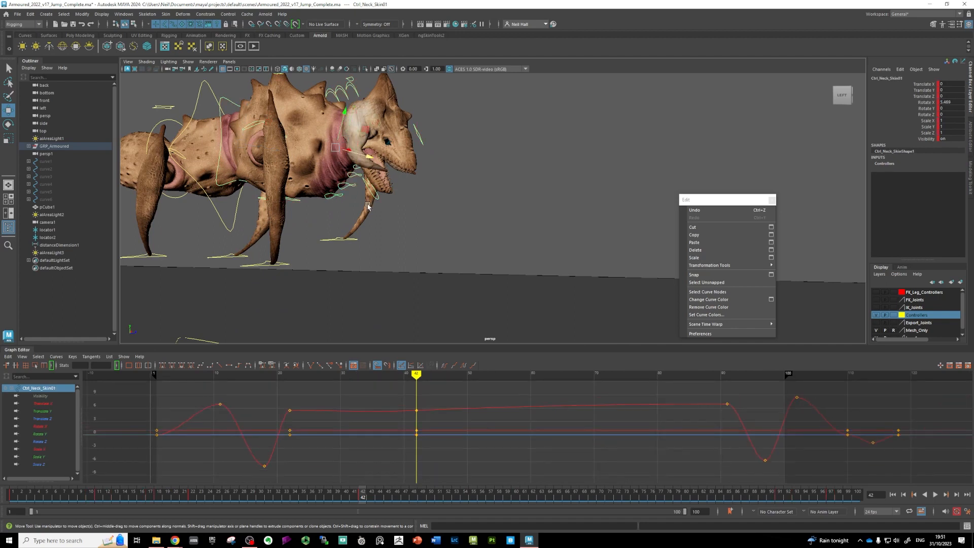
pyautogui.click(376, 186)
pyautogui.click(352, 86)
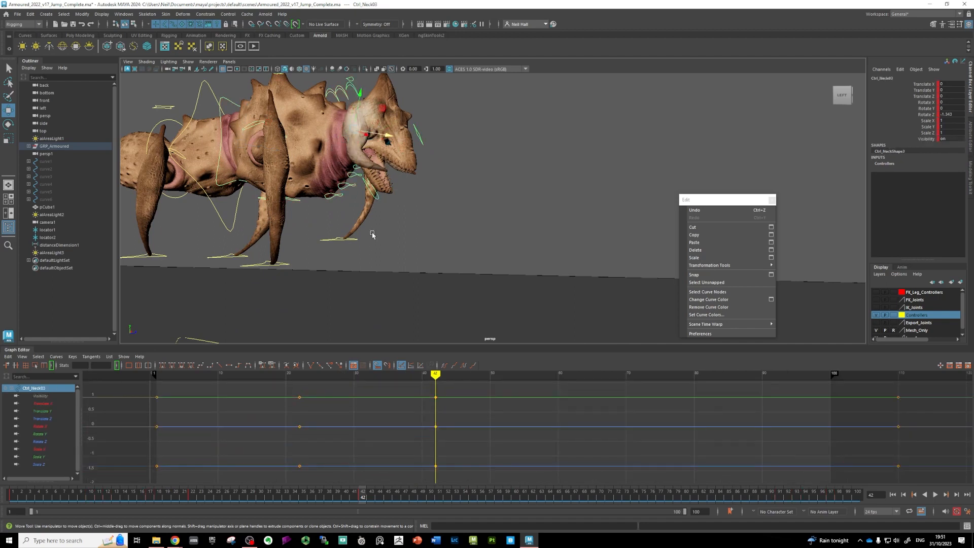
pyautogui.scroll(-8, 399, 330)
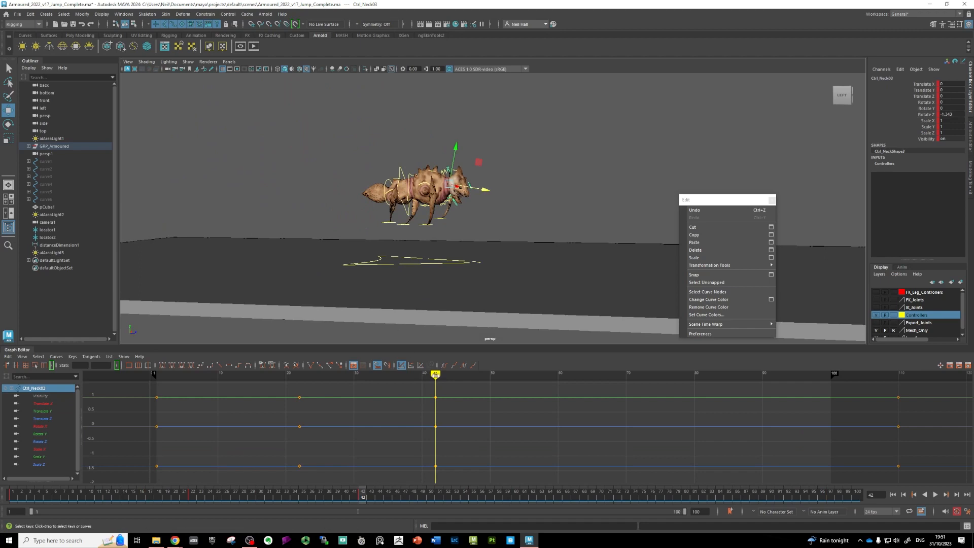
# - Select all the creature's controls and give their curves linear tangents between the keys at frames 22 and 42
pyautogui.moveTo(341, 133); pyautogui.dragTo(513, 293)
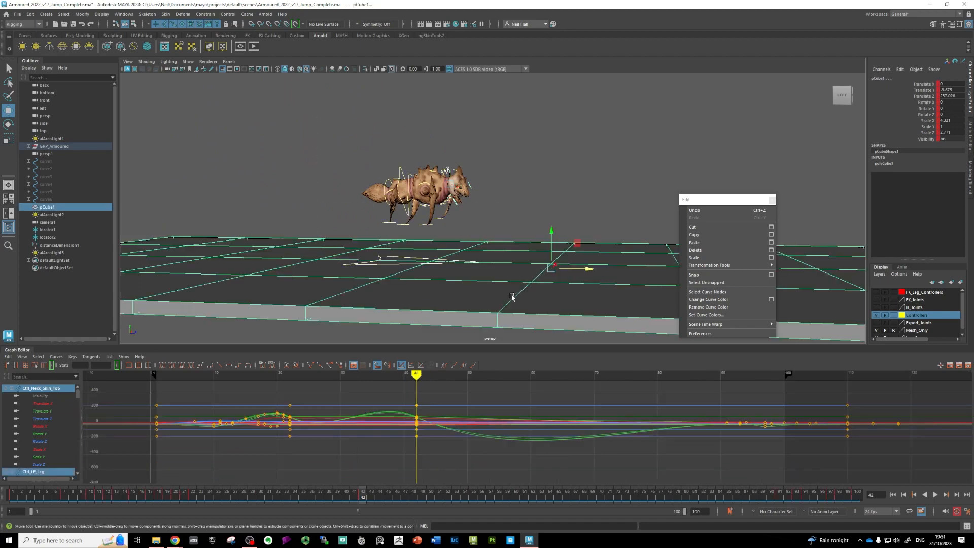
pyautogui.keyDown('alt'); pyautogui.moveTo(465, 441); pyautogui.dragTo(458, 471, button='middle'); pyautogui.keyUp('alt')
pyautogui.scroll(5, 467, 448)
pyautogui.scroll(-7, 412, 456)
pyautogui.scroll(6, 426, 449)
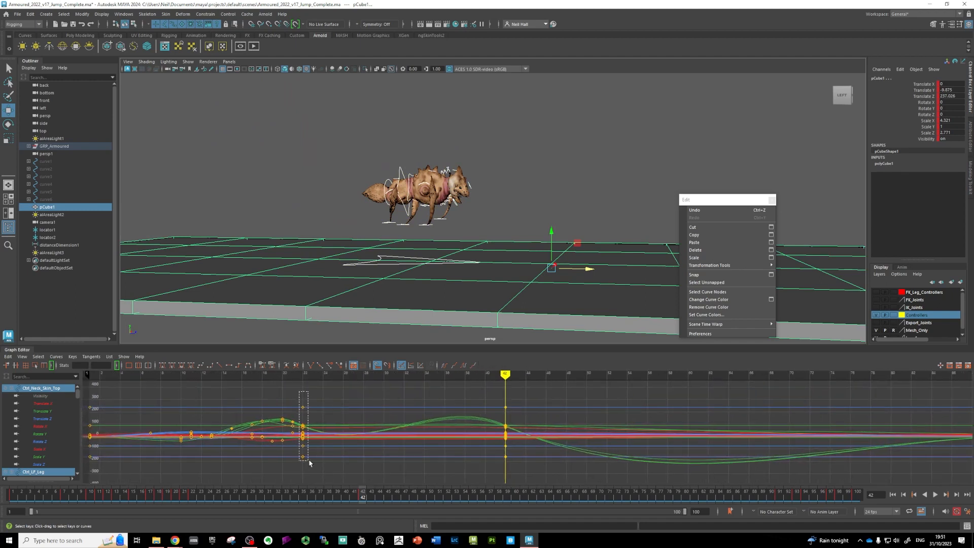
pyautogui.moveTo(310, 462); pyautogui.dragTo(511, 473)
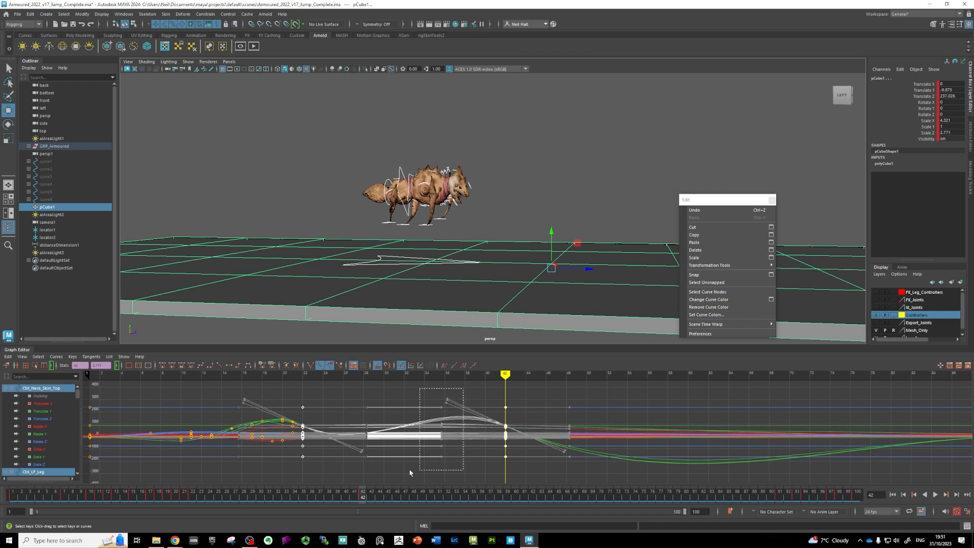
pyautogui.moveTo(350, 473); pyautogui.dragTo(349, 473)
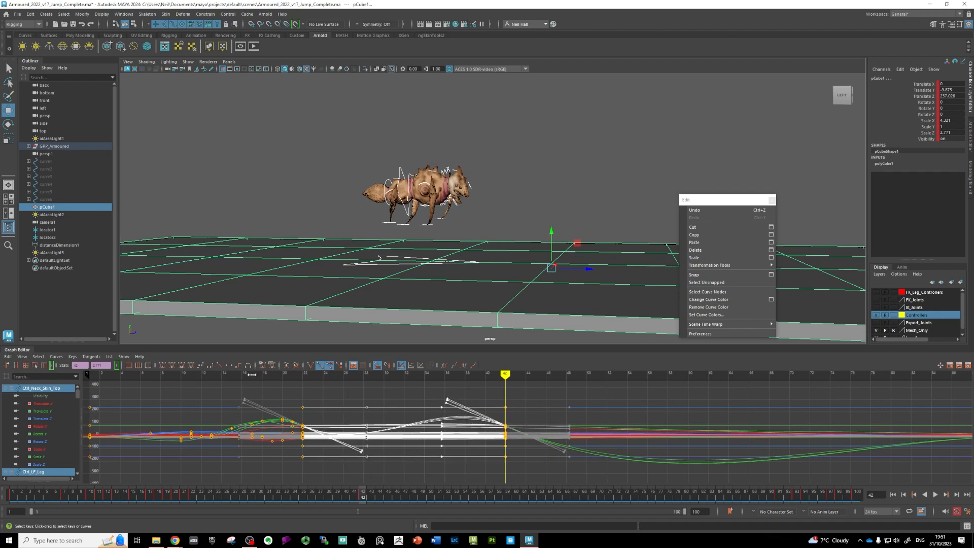
pyautogui.click(220, 366)
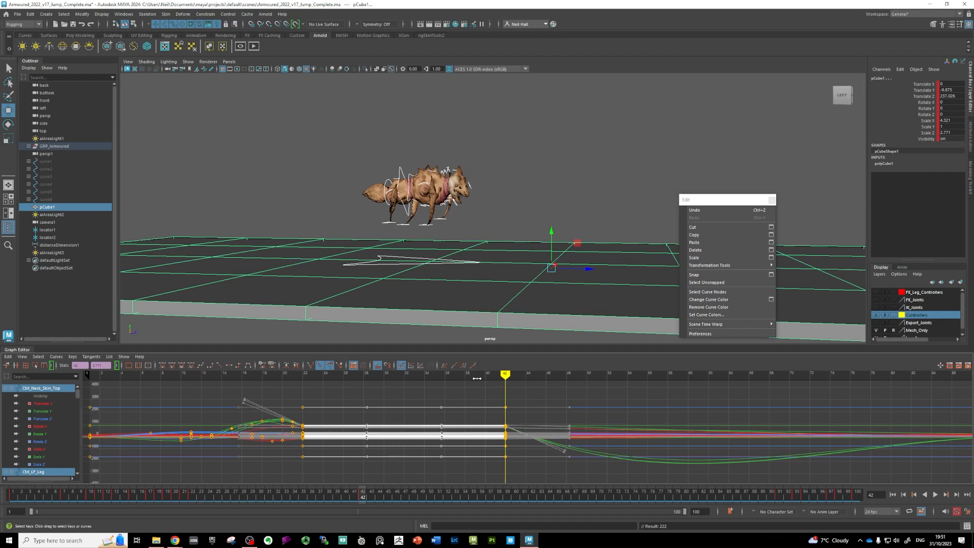
# - Apply spline tangents to the frame 42 keys of the steeply descending green curves
pyautogui.moveTo(507, 375)
pyautogui.mouseDown()
pyautogui.moveTo(284, 378)
pyautogui.moveTo(530, 393)
pyautogui.moveTo(358, 395)
pyautogui.moveTo(851, 416)
pyautogui.moveTo(576, 443)
pyautogui.mouseUp()
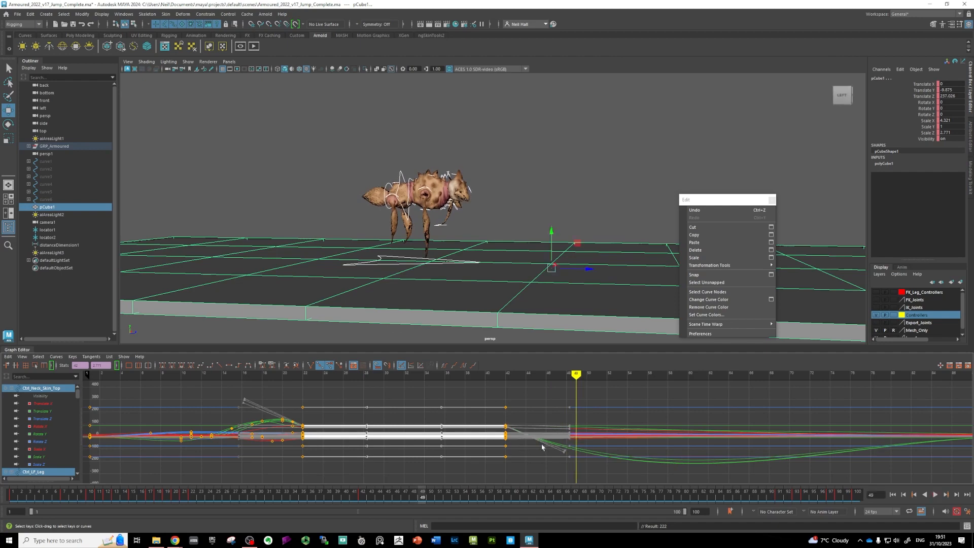
pyautogui.scroll(5, 542, 447)
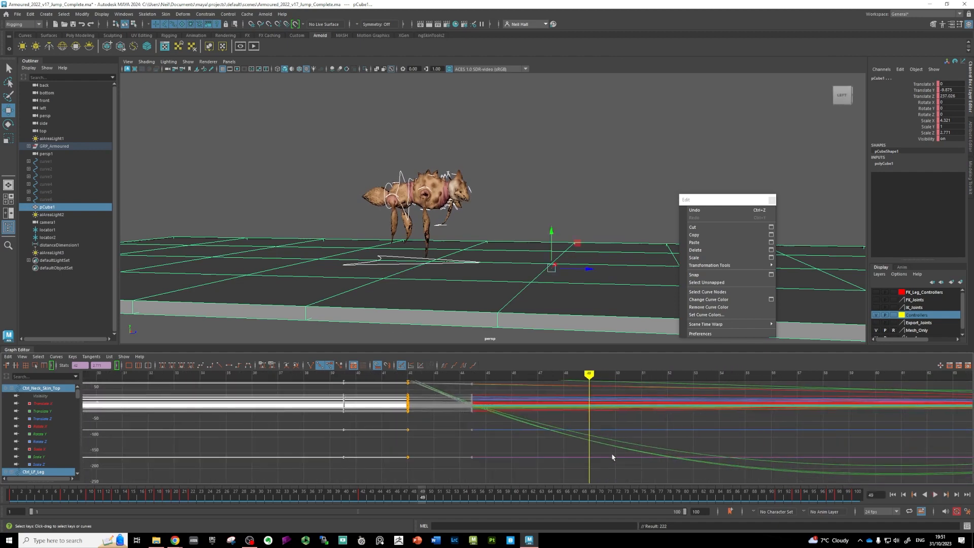
pyautogui.scroll(-7, 612, 457)
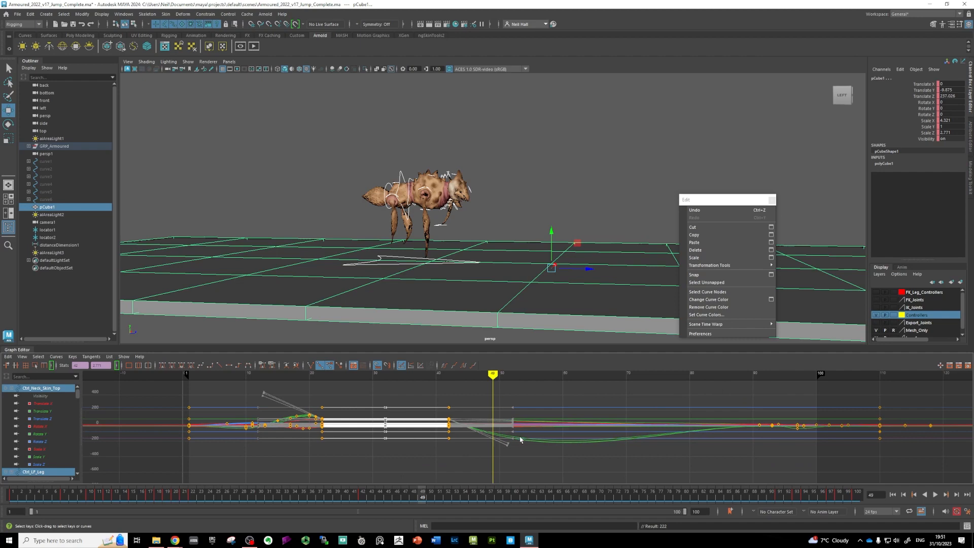
pyautogui.scroll(6, 520, 440)
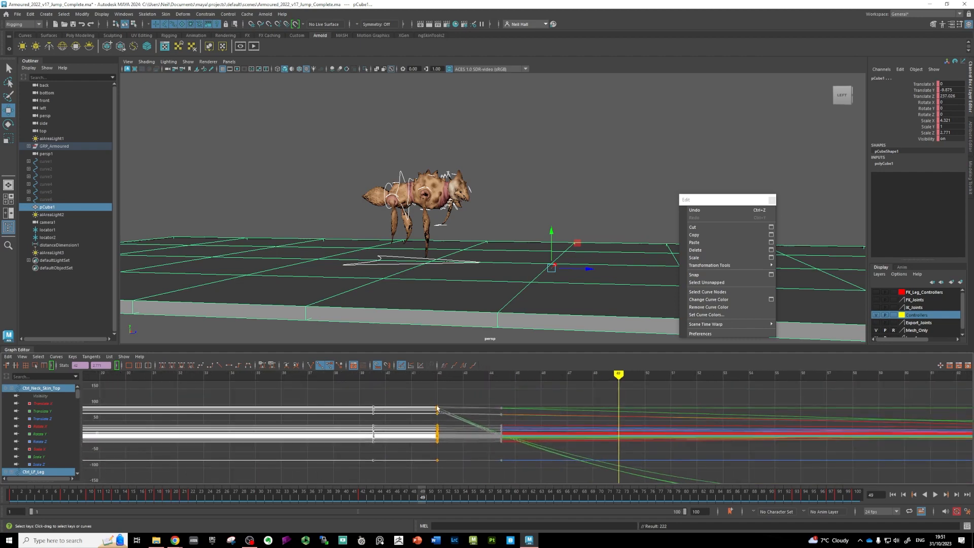
pyautogui.scroll(8, 437, 409)
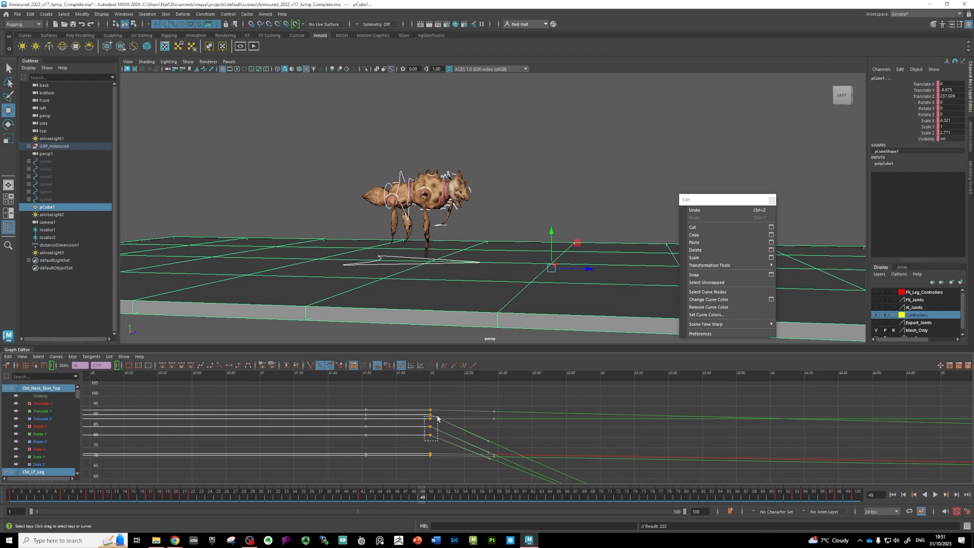
pyautogui.moveTo(438, 413); pyautogui.dragTo(438, 412)
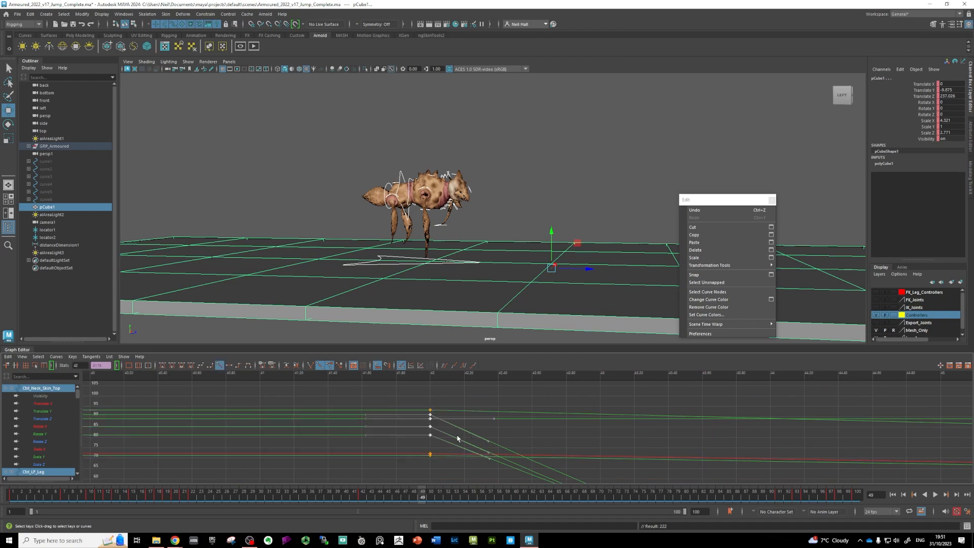
pyautogui.press('w')
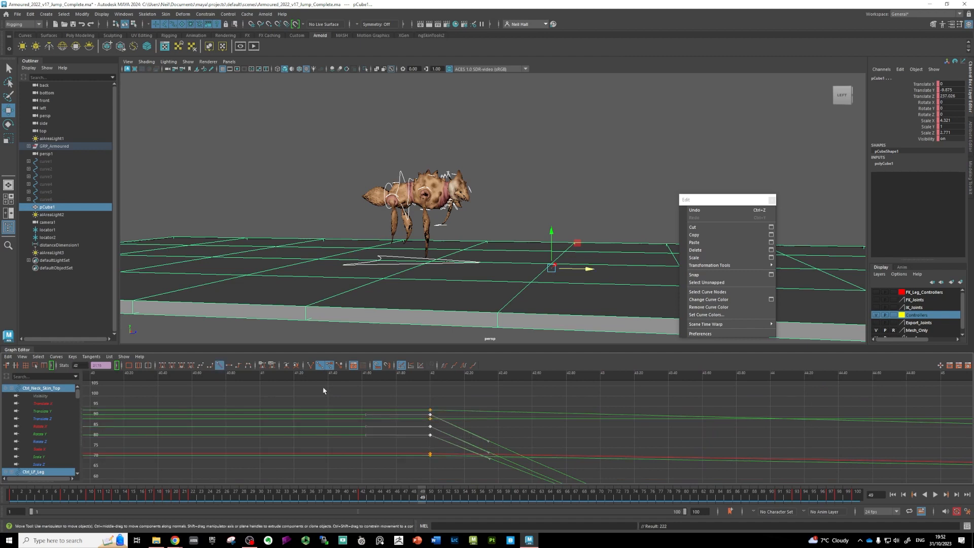
pyautogui.click(202, 366)
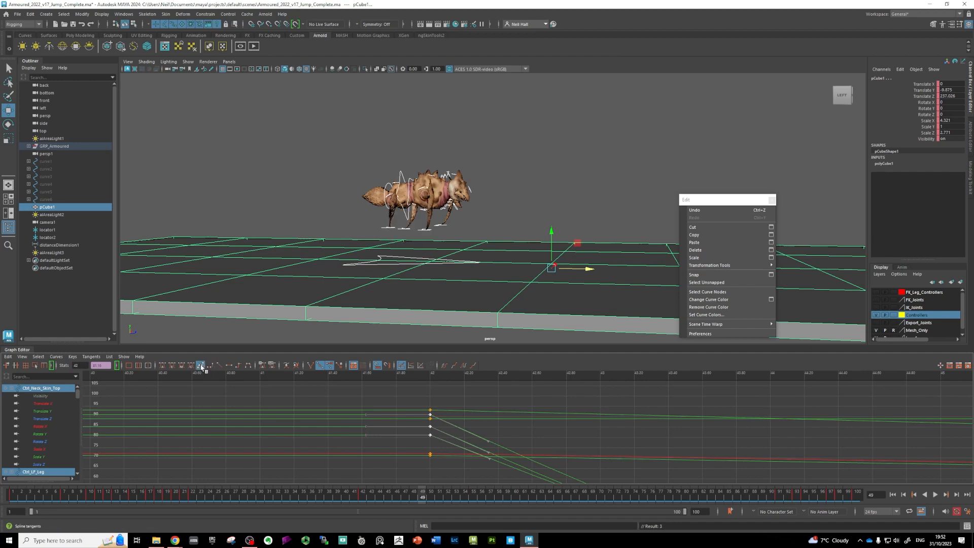
pyautogui.press('f')
pyautogui.keyDown('alt'); pyautogui.moveTo(511, 439); pyautogui.dragTo(472, 445, button='middle'); pyautogui.keyUp('alt')
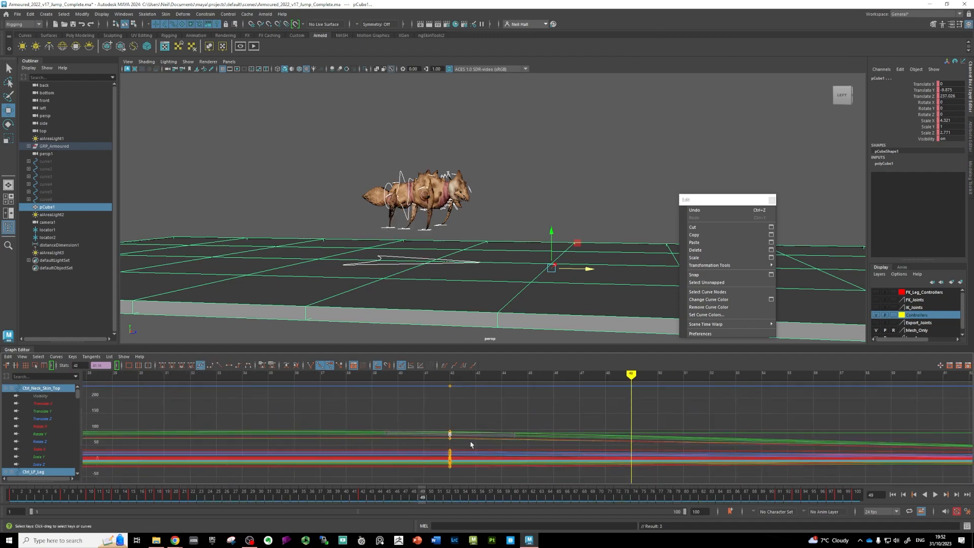
# - Scrub the animation back to frame 24 and forward to frame 93 to review the hover and landing
pyautogui.scroll(-5, 468, 445)
pyautogui.moveTo(542, 376)
pyautogui.mouseDown()
pyautogui.moveTo(402, 383)
pyautogui.moveTo(763, 400)
pyautogui.moveTo(723, 410)
pyautogui.moveTo(371, 409)
pyautogui.moveTo(424, 429)
pyautogui.moveTo(513, 436)
pyautogui.moveTo(444, 439)
pyautogui.mouseUp()
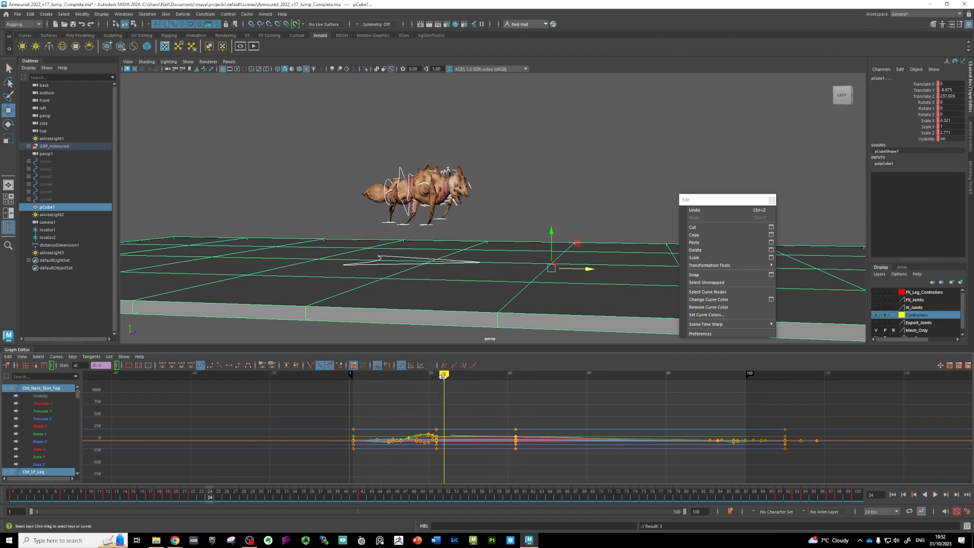
pyautogui.moveTo(444, 378)
pyautogui.mouseDown()
pyautogui.moveTo(426, 379)
pyautogui.moveTo(746, 419)
pyautogui.moveTo(718, 420)
pyautogui.mouseUp()
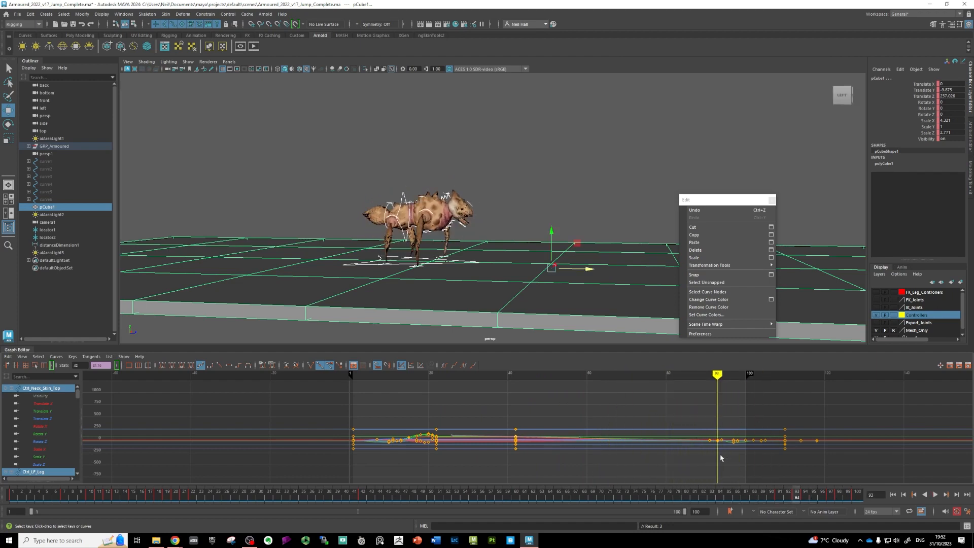
# - Try to shift all the landing keys 42 frames earlier, followed by a further 4 frames
pyautogui.moveTo(838, 464); pyautogui.dragTo(838, 464)
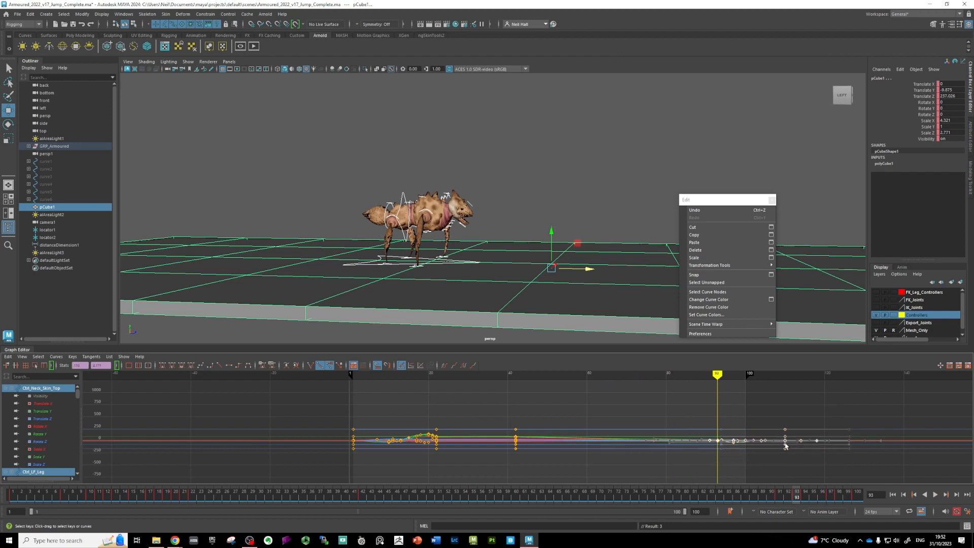
pyautogui.keyDown('shift'); pyautogui.moveTo(786, 444); pyautogui.dragTo(619, 444, button='middle'); pyautogui.keyUp('shift')
pyautogui.scroll(5, 553, 455)
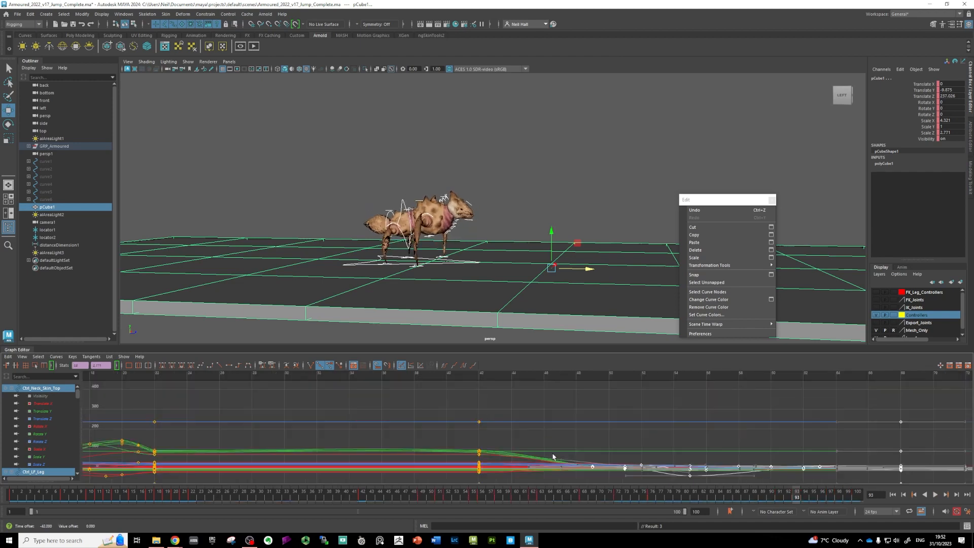
pyautogui.scroll(3, 553, 455)
pyautogui.keyDown('alt'); pyautogui.moveTo(531, 455); pyautogui.dragTo(504, 430, button='middle'); pyautogui.keyUp('alt')
pyautogui.scroll(-8, 517, 439)
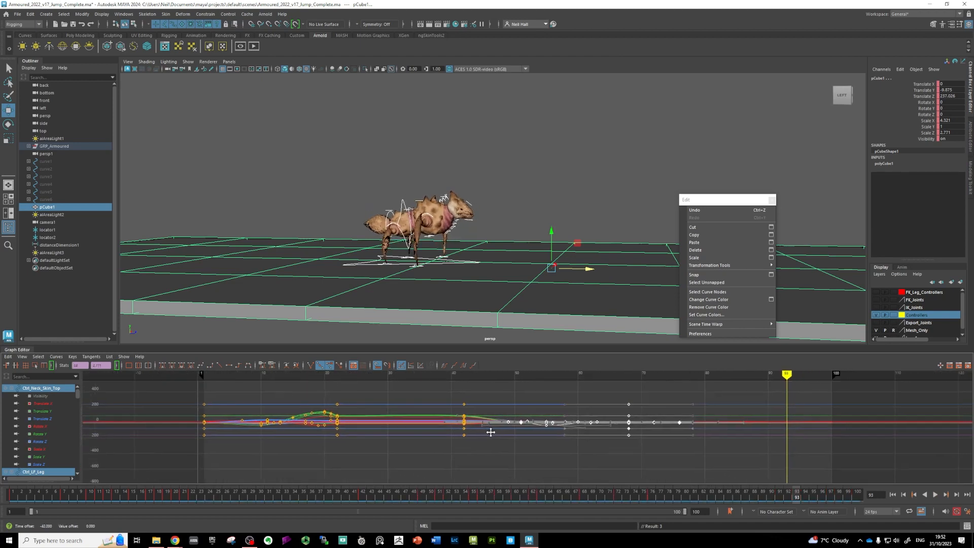
pyautogui.keyDown('shift'); pyautogui.moveTo(626, 423); pyautogui.dragTo(599, 424, button='middle'); pyautogui.keyUp('shift')
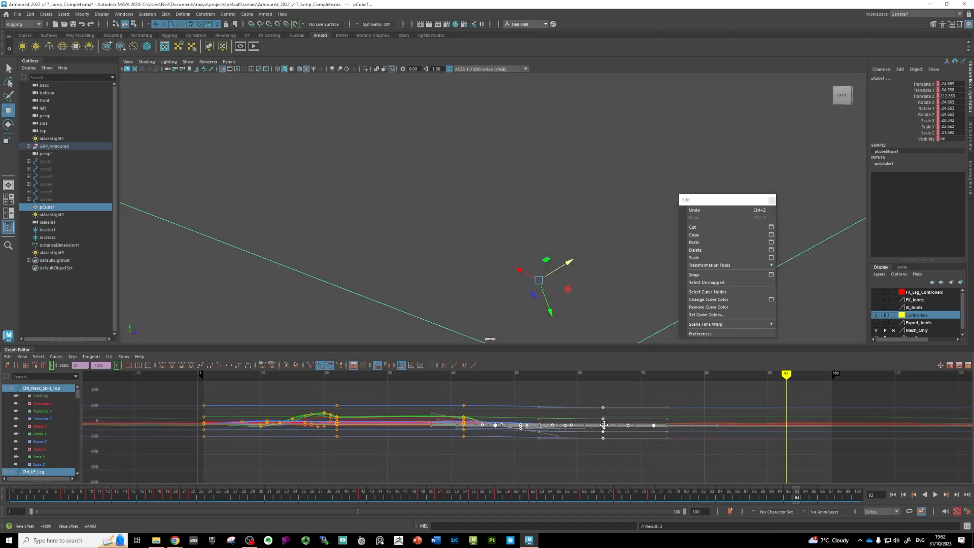
# - Examine the viewport around the floor block to locate the creature at frame 93
pyautogui.scroll(-5, 420, 265)
pyautogui.keyDown('alt'); pyautogui.moveTo(396, 266); pyautogui.dragTo(418, 307, button='middle'); pyautogui.keyUp('alt')
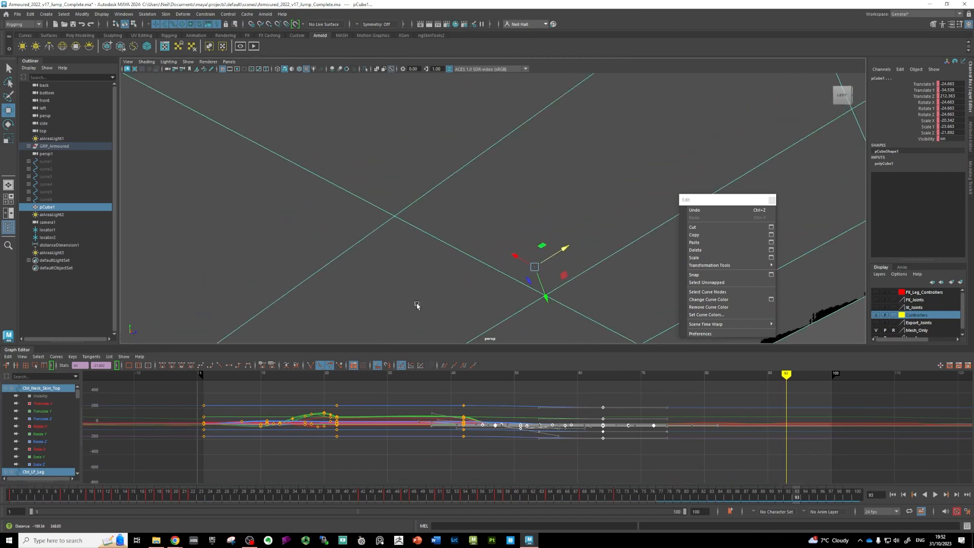
pyautogui.scroll(-4, 406, 287)
pyautogui.scroll(-2, 405, 285)
pyautogui.keyDown('alt'); pyautogui.moveTo(405, 285); pyautogui.dragTo(420, 264); pyautogui.keyUp('alt')
pyautogui.scroll(-2, 420, 262)
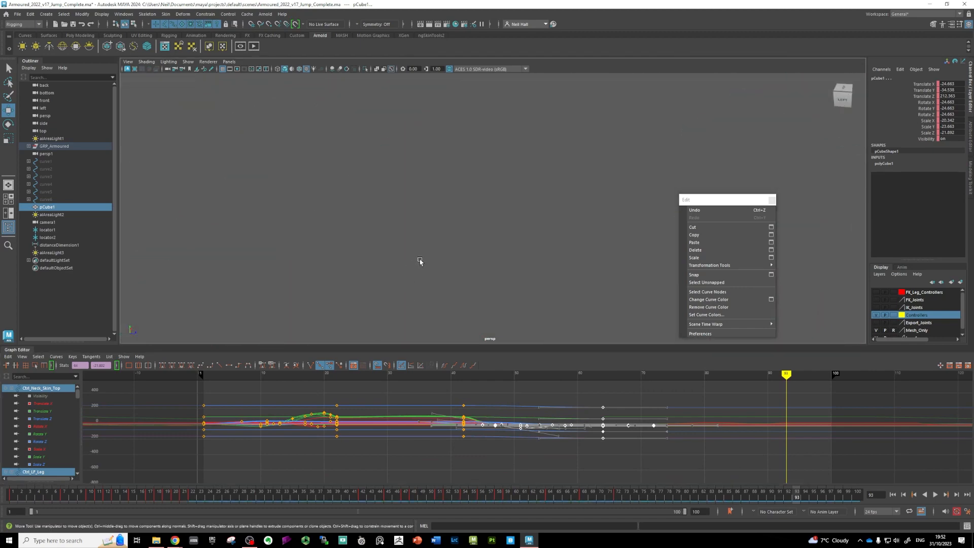
pyautogui.press('f')
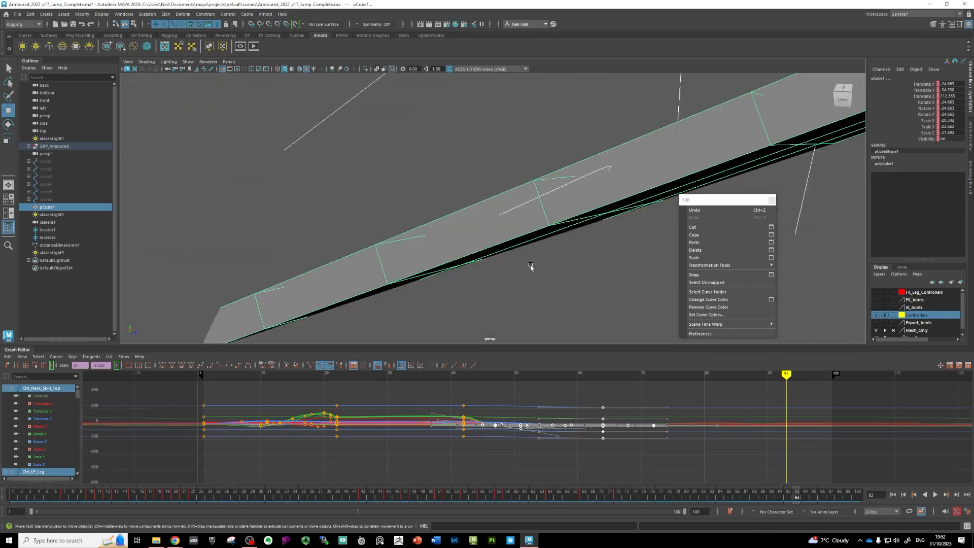
pyautogui.click(527, 269)
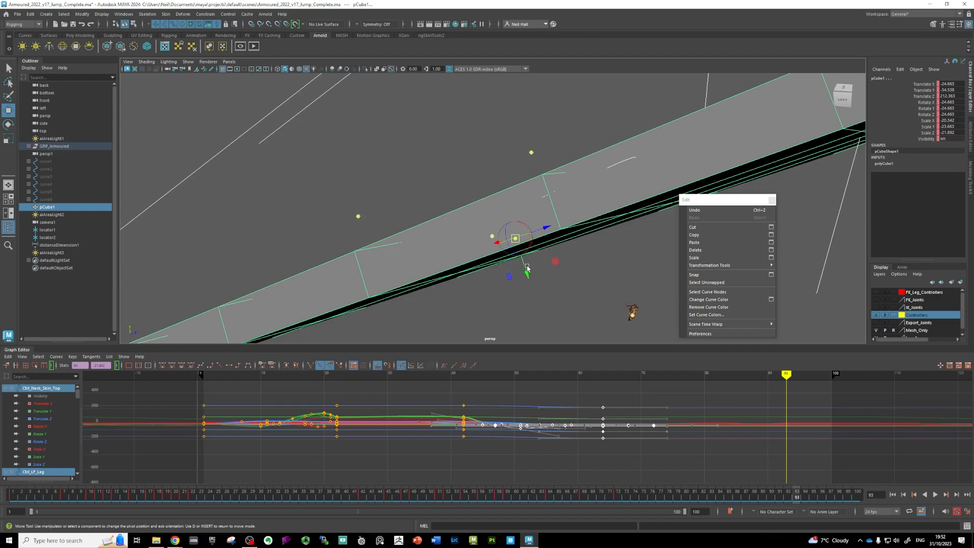
pyautogui.press('s')
pyautogui.keyDown('alt'); pyautogui.moveTo(583, 300); pyautogui.dragTo(446, 282); pyautogui.keyUp('alt')
pyautogui.scroll(-5, 473, 279)
# - Undo the shifts of the landing keys
pyautogui.hotkey('ctrl', 'z')
pyautogui.hotkey('ctrl', 'z')
pyautogui.hotkey('ctrl', 'z')
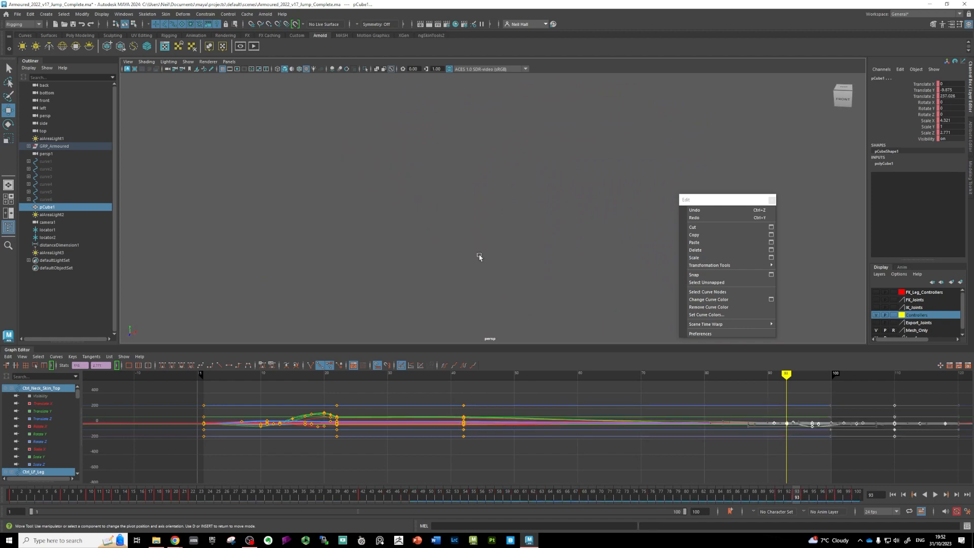
# - Key all the controls at frame 93 and paste the copied pose keys there
pyautogui.keyDown('alt'); pyautogui.moveTo(480, 256); pyautogui.dragTo(575, 311); pyautogui.keyUp('alt')
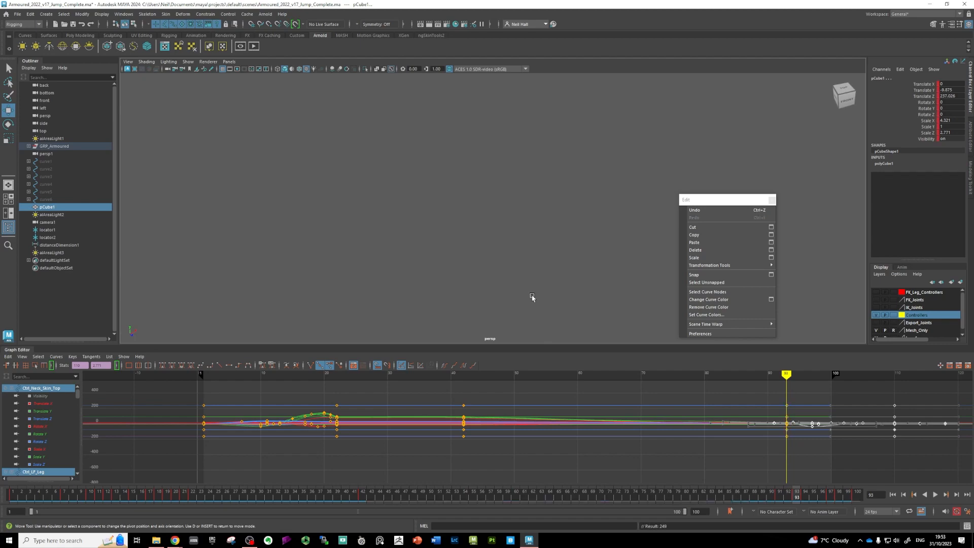
pyautogui.hotkey('ctrl', 'v')
pyautogui.keyDown('alt'); pyautogui.moveTo(385, 287); pyautogui.dragTo(519, 270); pyautogui.keyUp('alt')
pyautogui.scroll(5, 515, 265)
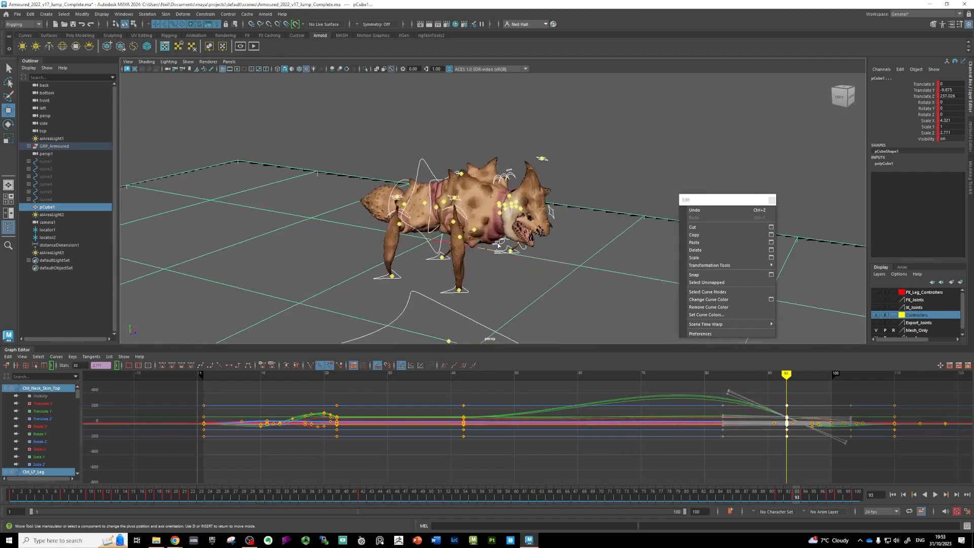
# - Deselect everything and scrub the animation up to frame 92 to examine the leg motion during the airborne hold
pyautogui.click(414, 128)
pyautogui.keyDown('alt'); pyautogui.moveTo(463, 289); pyautogui.dragTo(459, 258, button='middle'); pyautogui.keyUp('alt')
pyautogui.keyDown('alt'); pyautogui.moveTo(447, 257); pyautogui.dragTo(474, 256); pyautogui.keyUp('alt')
pyautogui.keyDown('alt'); pyautogui.moveTo(474, 256); pyautogui.dragTo(498, 241, button='middle'); pyautogui.keyUp('alt')
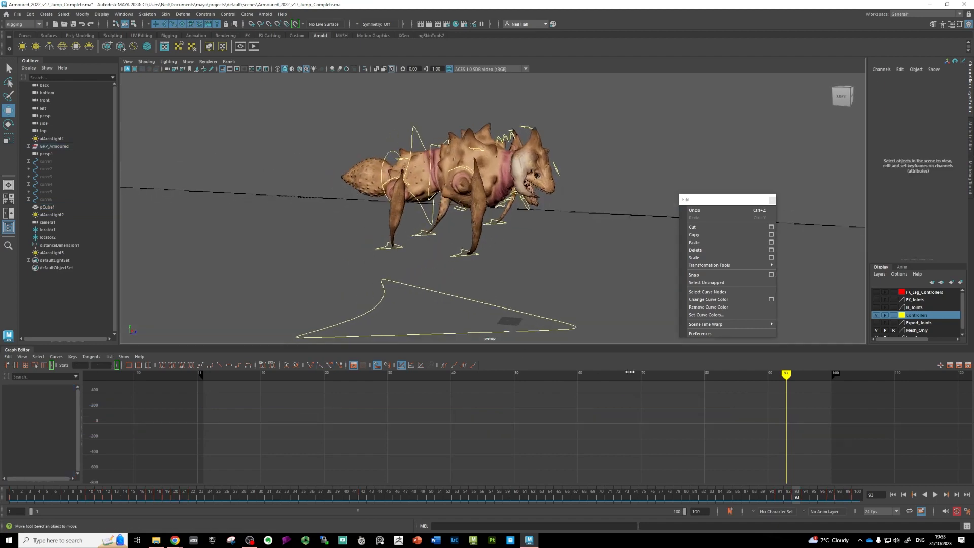
pyautogui.hotkey('alt', 'v')
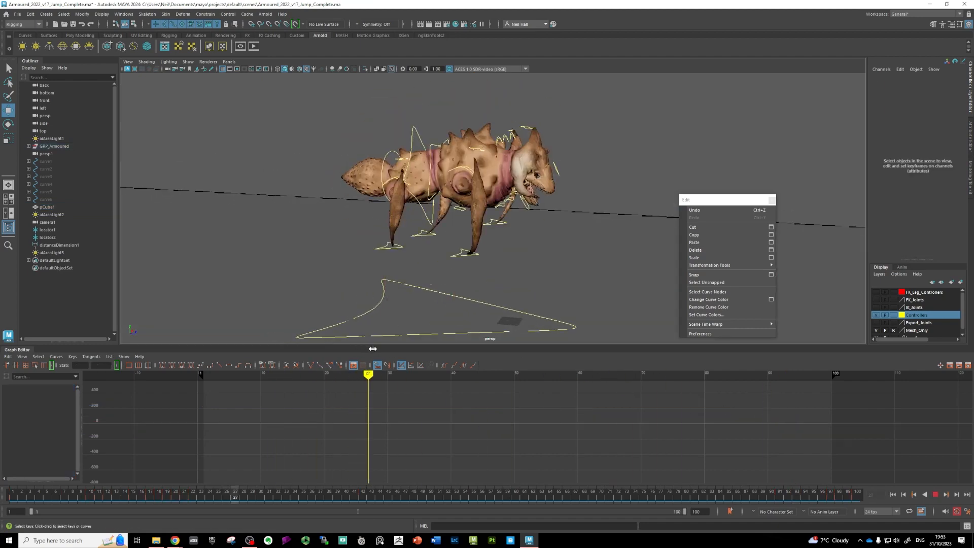
pyautogui.moveTo(460, 359)
pyautogui.mouseDown()
pyautogui.moveTo(812, 391)
pyautogui.moveTo(782, 390)
pyautogui.mouseUp()
pyautogui.keyDown('alt'); pyautogui.moveTo(479, 278); pyautogui.dragTo(461, 281); pyautogui.keyUp('alt')
# - Select the right front, right rear and left rear leg controls and go to frame 47
pyautogui.click(472, 215)
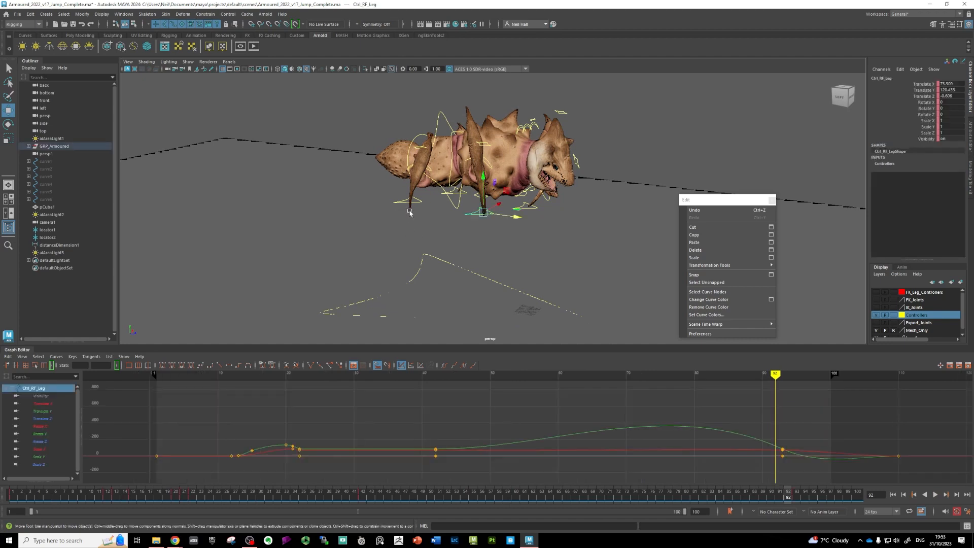
pyautogui.keyDown('shift'); pyautogui.click(399, 205); pyautogui.keyUp('shift')
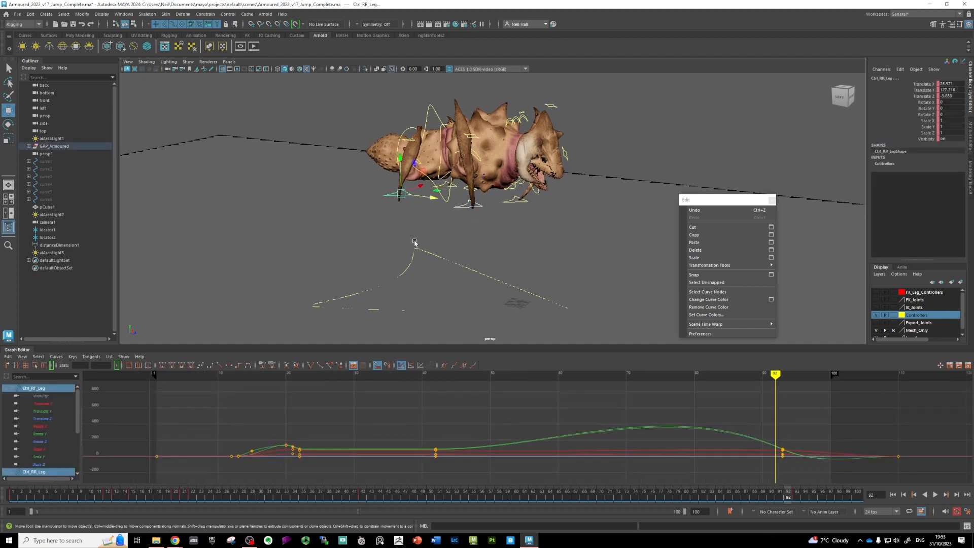
pyautogui.moveTo(773, 386)
pyautogui.mouseDown()
pyautogui.moveTo(359, 380)
pyautogui.moveTo(566, 384)
pyautogui.moveTo(700, 404)
pyautogui.moveTo(476, 413)
pyautogui.mouseUp()
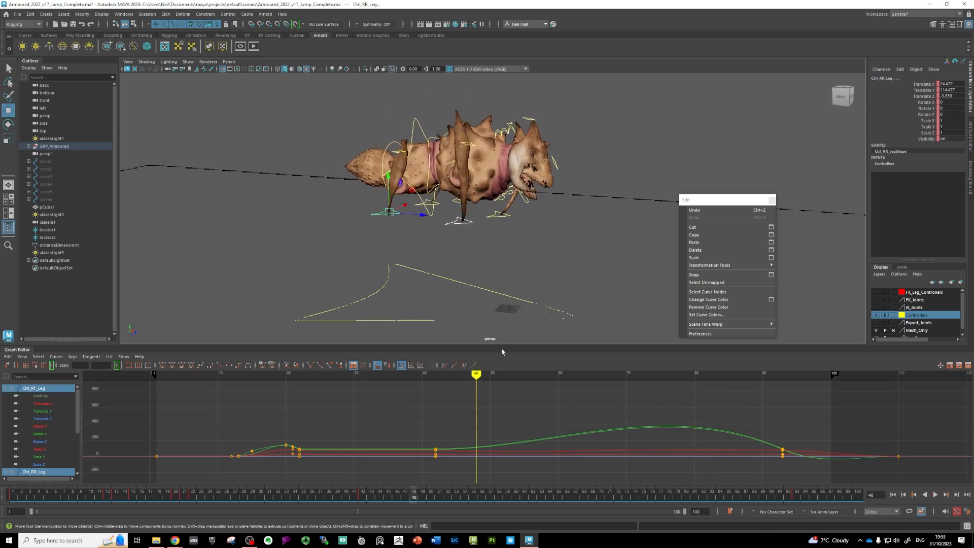
pyautogui.scroll(-3, 425, 244)
pyautogui.keyDown('alt'); pyautogui.moveTo(424, 235); pyautogui.dragTo(432, 269); pyautogui.keyUp('alt')
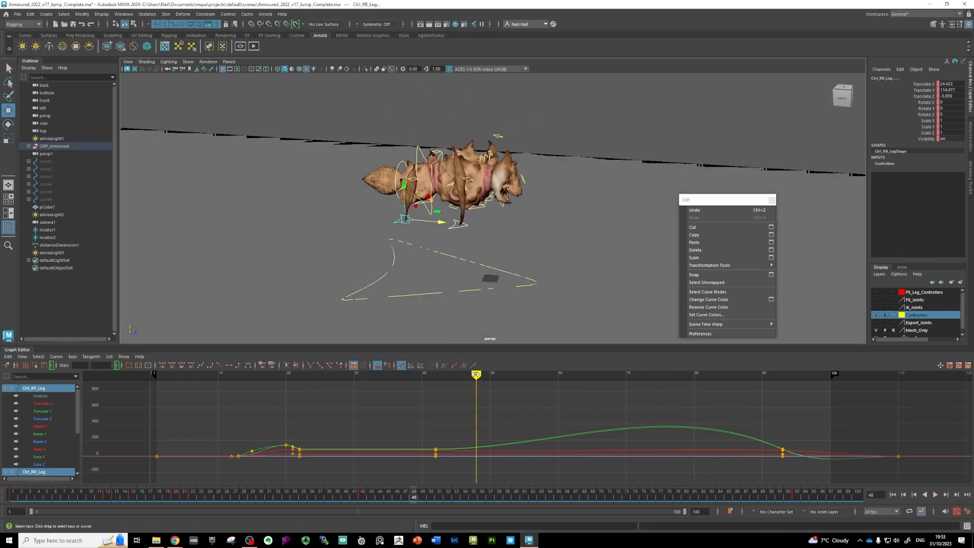
pyautogui.moveTo(476, 375)
pyautogui.mouseDown()
pyautogui.moveTo(415, 375)
pyautogui.moveTo(563, 376)
pyautogui.moveTo(469, 375)
pyautogui.mouseUp()
pyautogui.scroll(5, 431, 223)
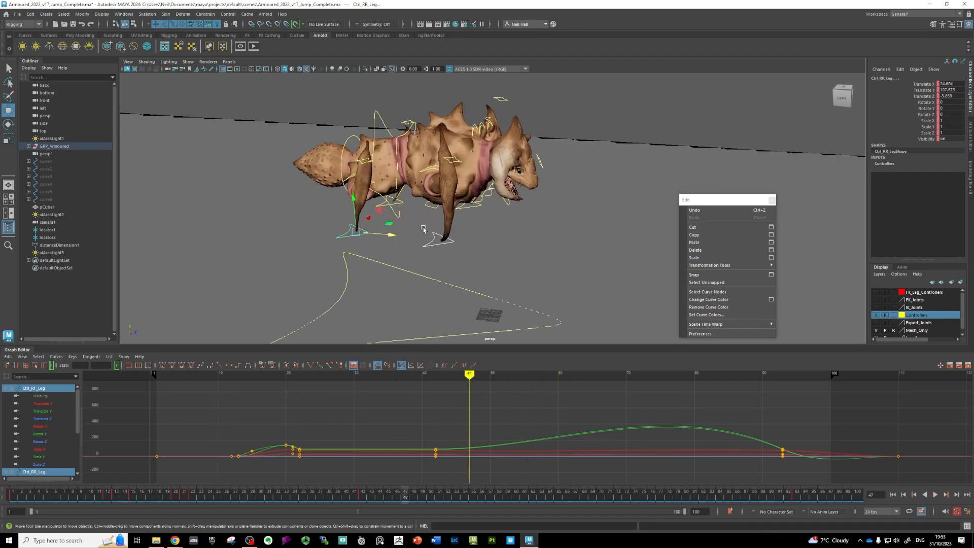
pyautogui.click(411, 198)
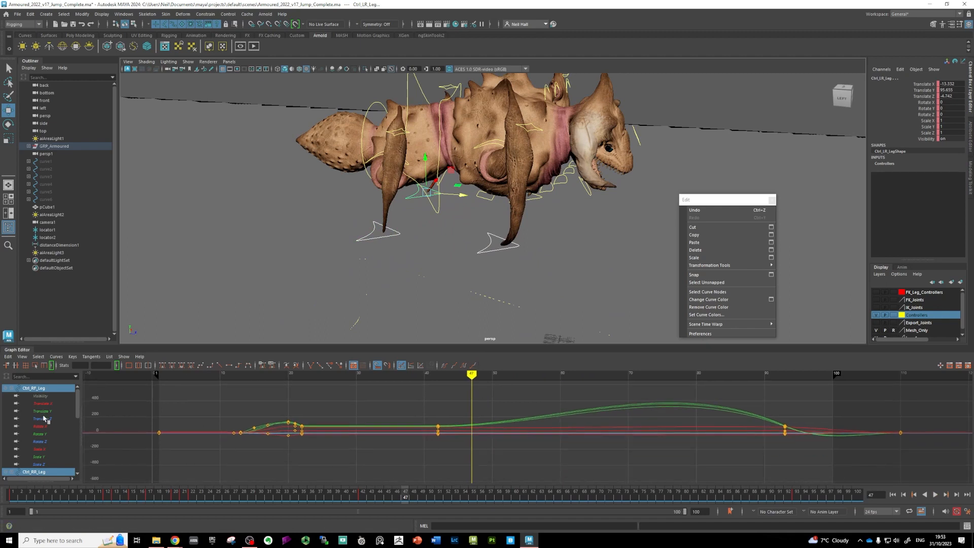
# - Isolate the Translate Y curves of the three selected leg controls in the Graph Editor
pyautogui.click(45, 412)
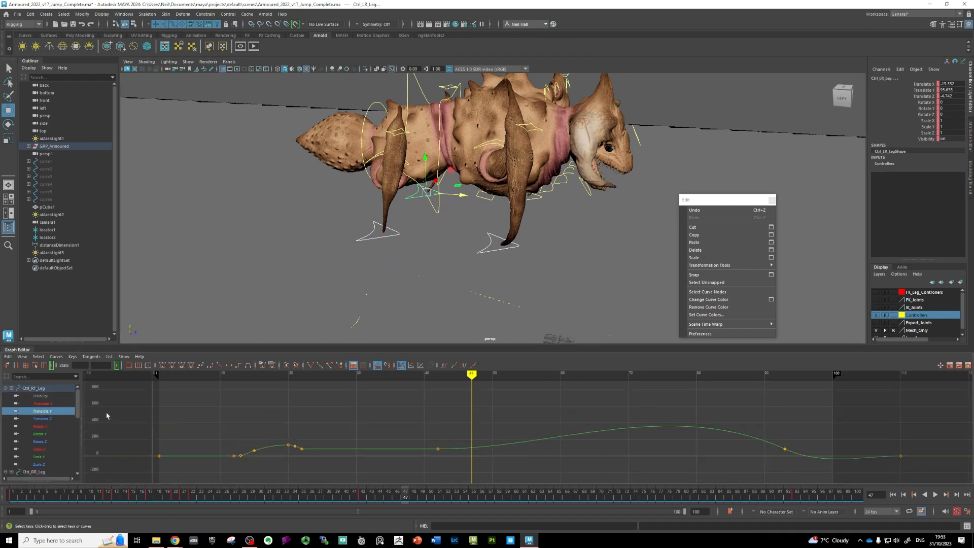
pyautogui.scroll(-3, 78, 415)
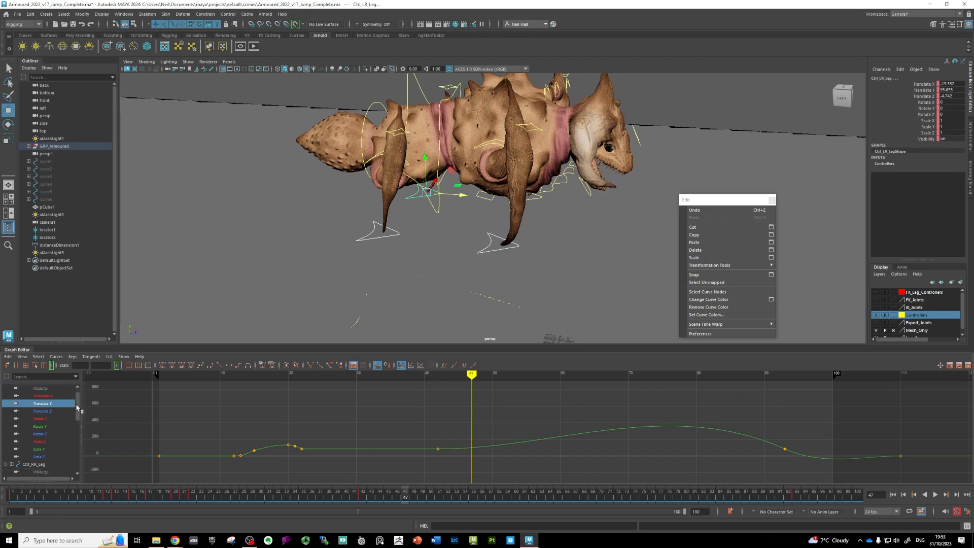
pyautogui.keyDown('shift'); pyautogui.click(45, 418); pyautogui.keyUp('shift')
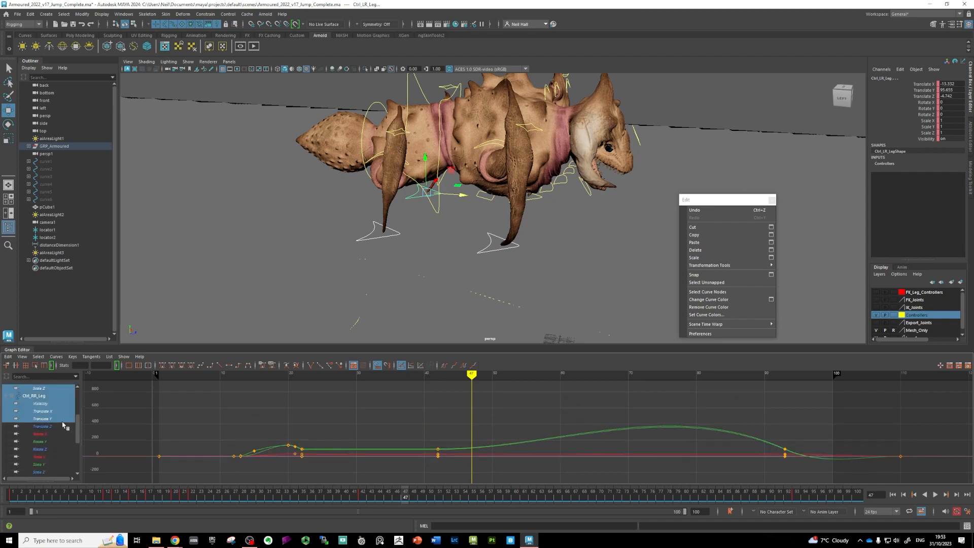
pyautogui.click(63, 421)
pyautogui.moveTo(78, 436)
pyautogui.mouseDown()
pyautogui.moveTo(76, 416)
pyautogui.moveTo(73, 449)
pyautogui.mouseUp()
pyautogui.click(42, 406)
pyautogui.click(43, 434)
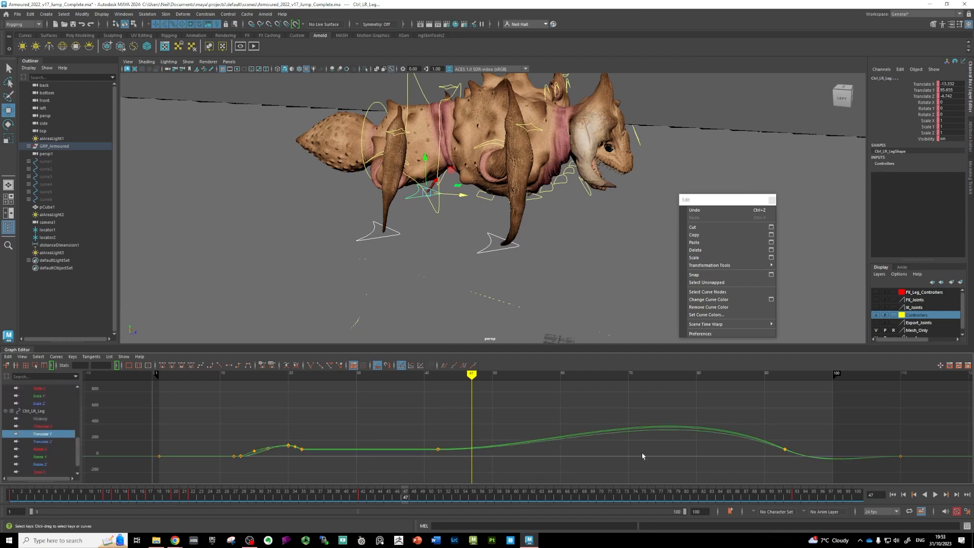
# - Level the tangents of the legs' Translate Y keys at frames 42 and 93, and scrub through the hold to frame 96
pyautogui.moveTo(430, 457); pyautogui.dragTo(789, 426)
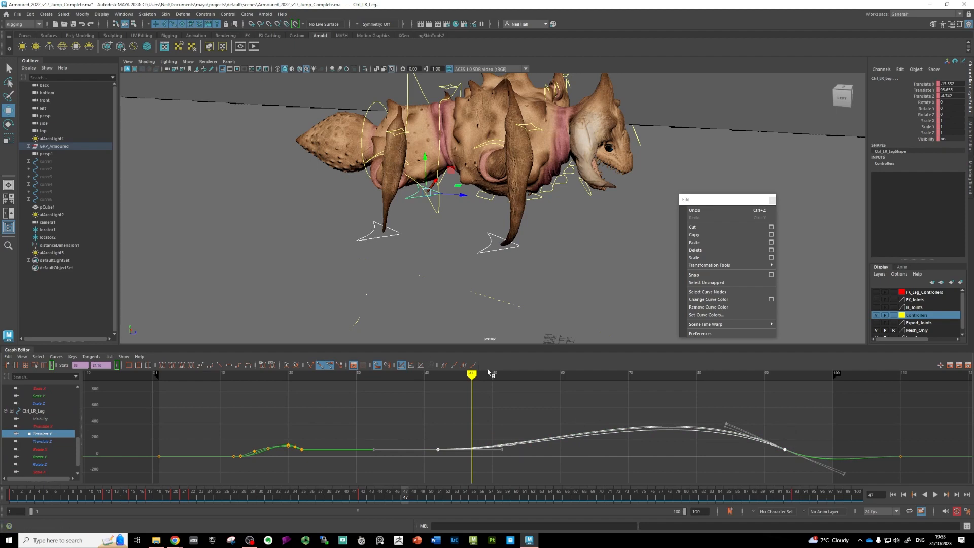
pyautogui.click(201, 366)
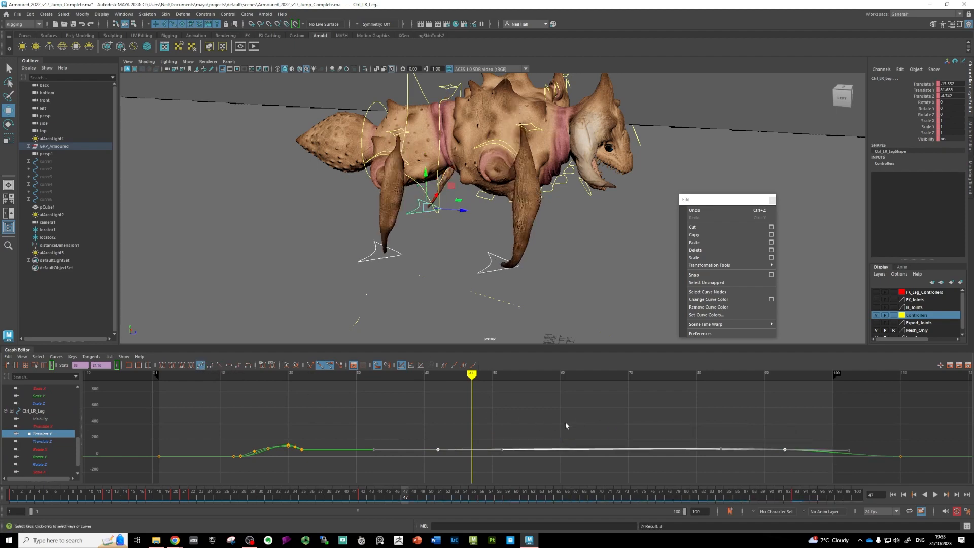
pyautogui.scroll(-4, 429, 255)
pyautogui.keyDown('alt'); pyautogui.moveTo(464, 274); pyautogui.dragTo(437, 293); pyautogui.keyUp('alt')
pyautogui.moveTo(472, 376)
pyautogui.mouseDown()
pyautogui.moveTo(349, 378)
pyautogui.moveTo(741, 391)
pyautogui.moveTo(278, 389)
pyautogui.moveTo(640, 392)
pyautogui.mouseUp()
pyautogui.moveTo(708, 394)
pyautogui.mouseDown()
pyautogui.moveTo(830, 401)
pyautogui.moveTo(785, 404)
pyautogui.moveTo(805, 405)
pyautogui.mouseUp()
pyautogui.keyDown('alt'); pyautogui.moveTo(519, 320); pyautogui.dragTo(454, 258); pyautogui.keyUp('alt')
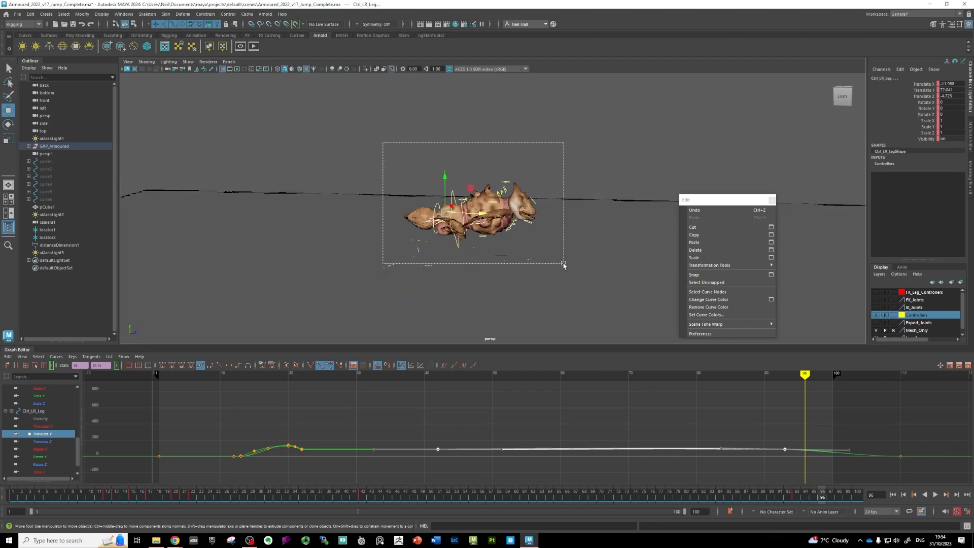
# - Select all the creature's controls without the floor block and shift the landing keys earlier so they begin at frame 48
pyautogui.moveTo(559, 277); pyautogui.dragTo(559, 277)
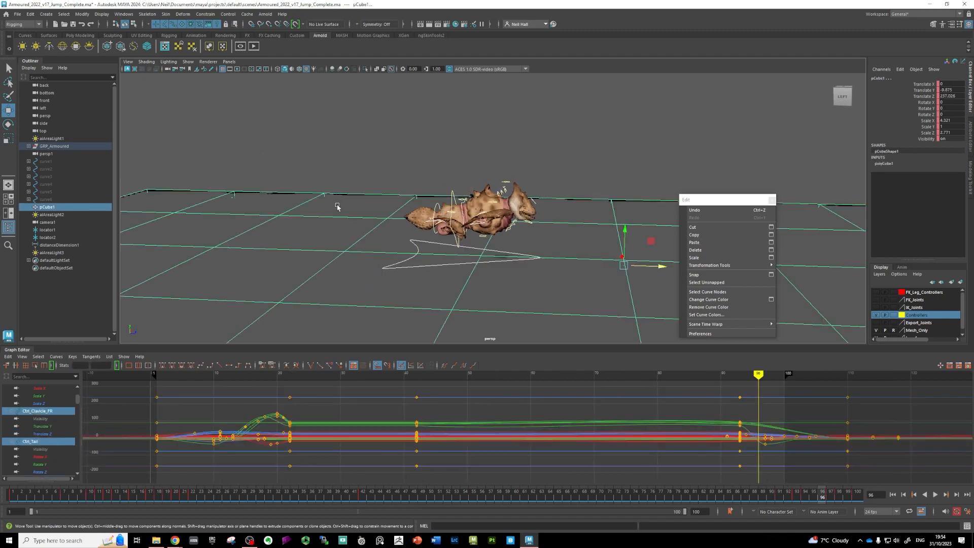
pyautogui.keyDown('ctrl'); pyautogui.click(333, 206); pyautogui.keyUp('ctrl')
pyautogui.keyDown('alt'); pyautogui.moveTo(357, 251); pyautogui.dragTo(355, 227); pyautogui.keyUp('alt')
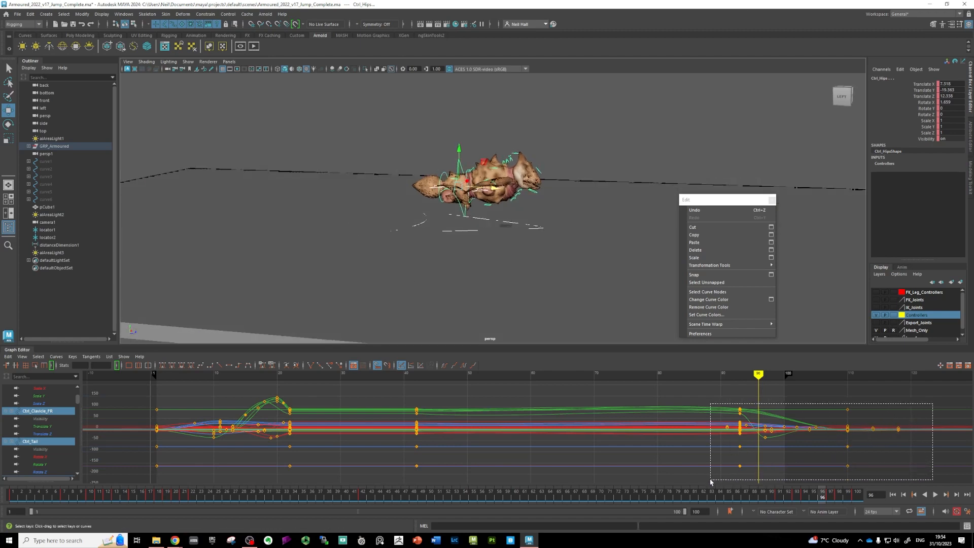
pyautogui.moveTo(710, 481); pyautogui.dragTo(710, 481)
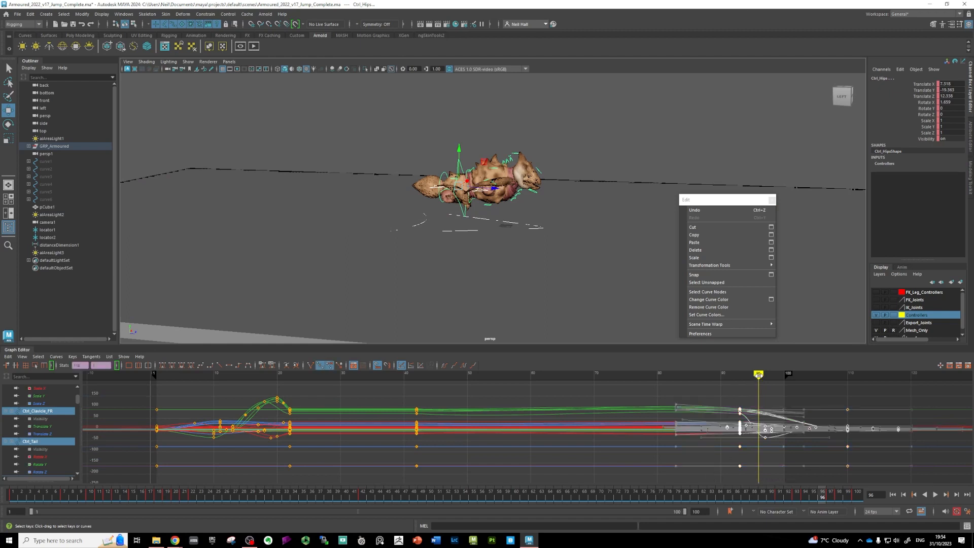
pyautogui.keyDown('shift'); pyautogui.moveTo(740, 424); pyautogui.dragTo(456, 435, button='middle'); pyautogui.keyUp('shift')
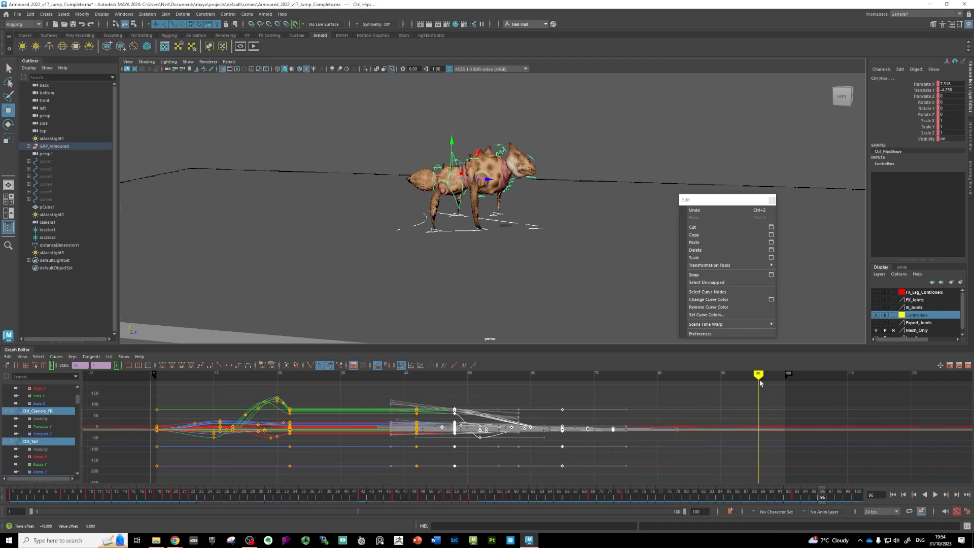
# - Scrub through the retimed jump and examine the hips' landing curves up to frame 58
pyautogui.moveTo(734, 376)
pyautogui.mouseDown()
pyautogui.moveTo(283, 378)
pyautogui.moveTo(318, 386)
pyautogui.mouseUp()
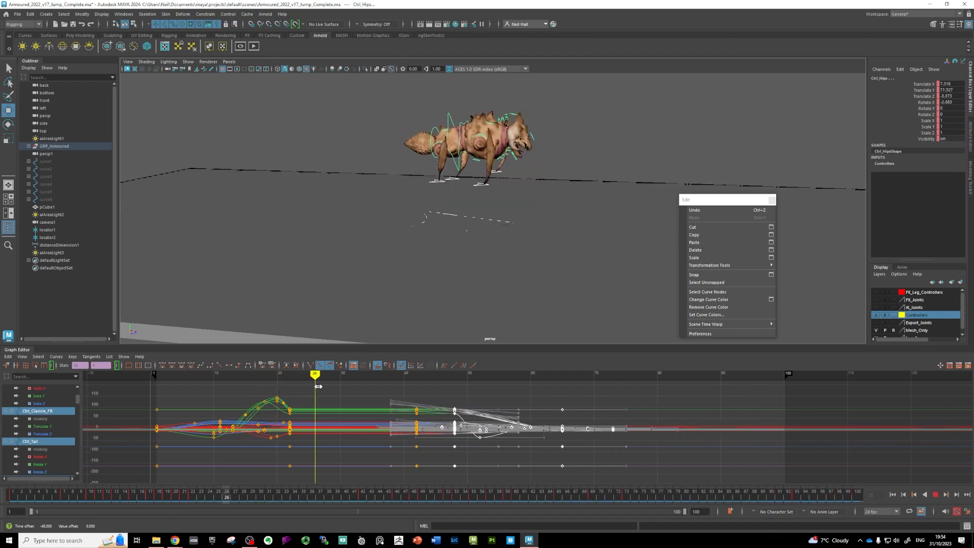
pyautogui.moveTo(406, 388)
pyautogui.mouseDown()
pyautogui.moveTo(538, 393)
pyautogui.moveTo(563, 395)
pyautogui.moveTo(422, 398)
pyautogui.moveTo(592, 406)
pyautogui.moveTo(402, 408)
pyautogui.moveTo(480, 410)
pyautogui.mouseUp()
pyautogui.keyDown('alt'); pyautogui.moveTo(487, 442); pyautogui.dragTo(466, 440, button='right'); pyautogui.keyUp('alt')
pyautogui.keyDown('alt'); pyautogui.moveTo(467, 441); pyautogui.dragTo(478, 434, button='middle'); pyautogui.keyUp('alt')
pyautogui.moveTo(478, 433)
pyautogui.keyDown('alt'); pyautogui.mouseDown(button='right')
pyautogui.moveTo(494, 441)
pyautogui.moveTo(471, 445)
pyautogui.mouseUp(button='right'); pyautogui.keyUp('alt')
pyautogui.keyDown('alt'); pyautogui.moveTo(472, 445); pyautogui.dragTo(451, 433, button='middle'); pyautogui.keyUp('alt')
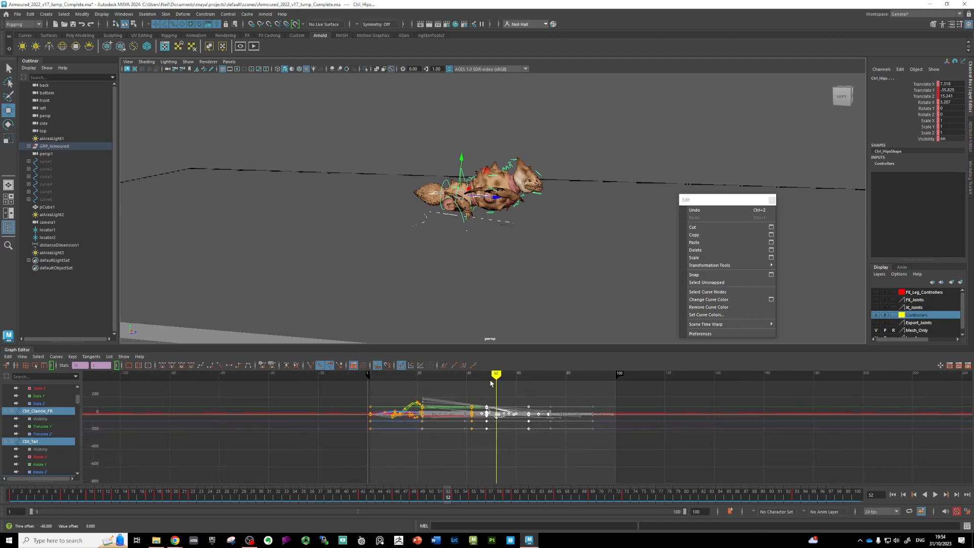
pyautogui.click(458, 213)
pyautogui.moveTo(486, 410)
pyautogui.keyDown('alt'); pyautogui.mouseDown(button='right')
pyautogui.moveTo(494, 424)
pyautogui.moveTo(485, 426)
pyautogui.mouseUp(button='right'); pyautogui.keyUp('alt')
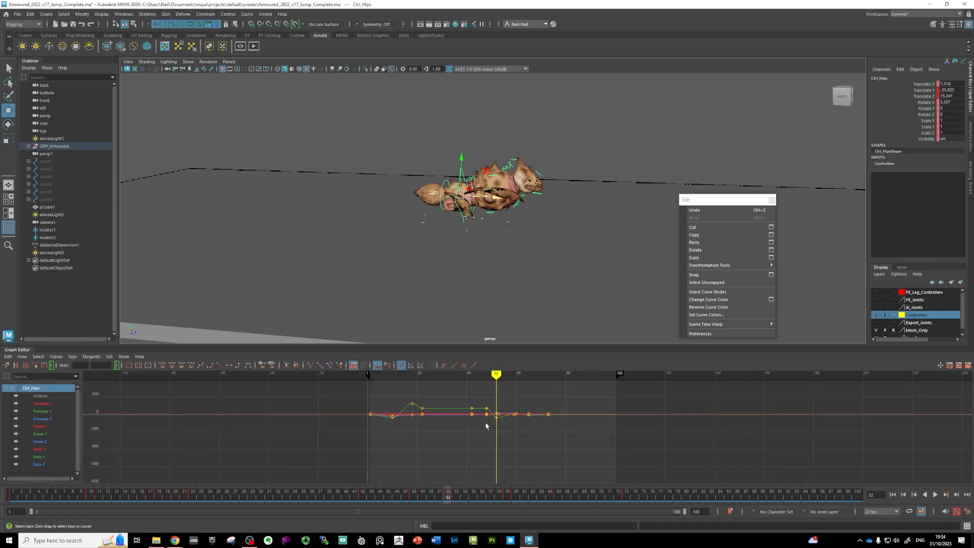
pyautogui.keyDown('alt'); pyautogui.moveTo(485, 426); pyautogui.dragTo(490, 433, button='middle'); pyautogui.keyUp('alt')
pyautogui.moveTo(498, 375)
pyautogui.mouseDown()
pyautogui.moveTo(462, 377)
pyautogui.moveTo(534, 380)
pyautogui.moveTo(497, 380)
pyautogui.moveTo(516, 379)
pyautogui.mouseUp()
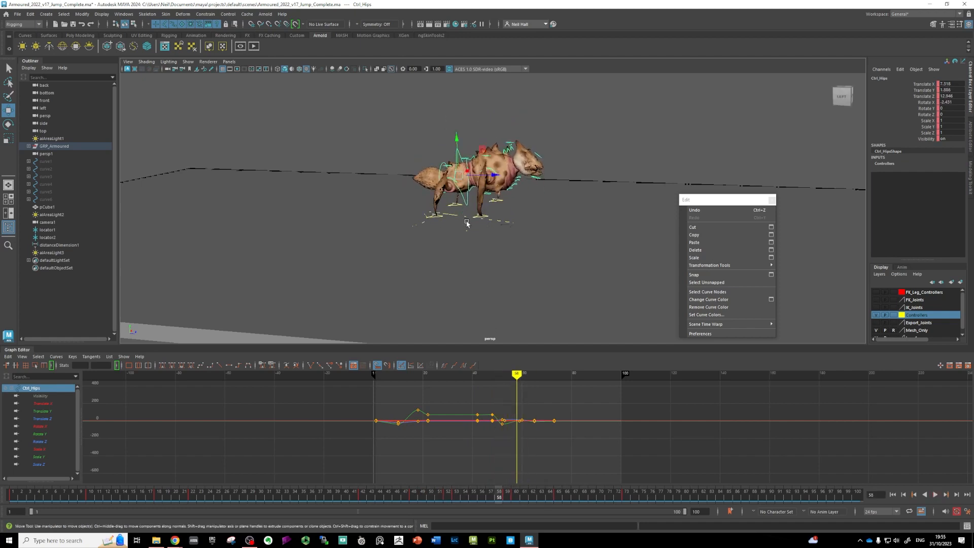
# - Select all four leg controls and shift their landing keys 12 frames earlier, placing foot contact at frame 53
pyautogui.scroll(5, 468, 232)
pyautogui.scroll(4, 483, 263)
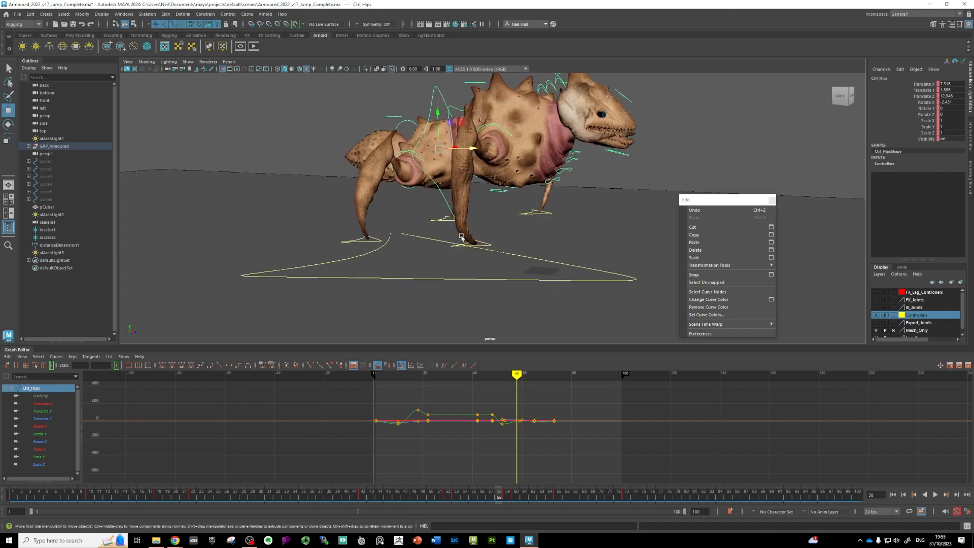
pyautogui.click(533, 217)
pyautogui.keyDown('shift'); pyautogui.click(440, 221); pyautogui.keyUp('shift')
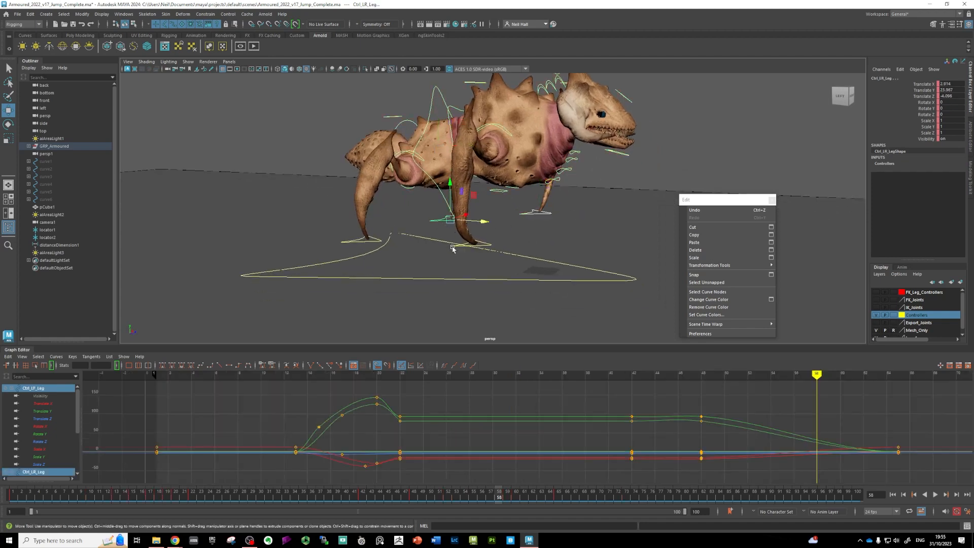
pyautogui.keyDown('shift'); pyautogui.click(453, 246); pyautogui.keyUp('shift')
pyautogui.keyDown('shift'); pyautogui.click(348, 244); pyautogui.keyUp('shift')
pyautogui.scroll(-5, 481, 403)
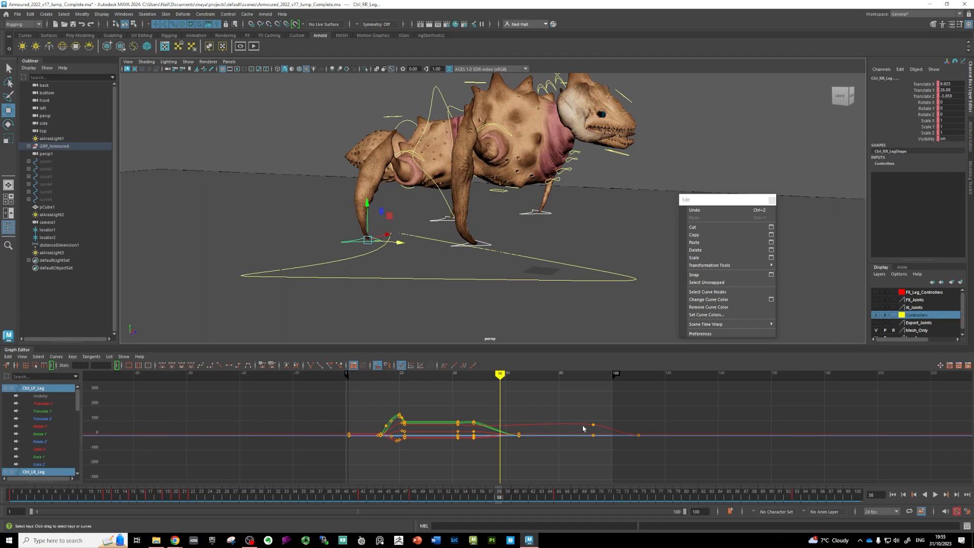
pyautogui.moveTo(500, 375)
pyautogui.mouseDown()
pyautogui.moveTo(419, 378)
pyautogui.moveTo(506, 382)
pyautogui.moveTo(467, 383)
pyautogui.moveTo(487, 386)
pyautogui.mouseUp()
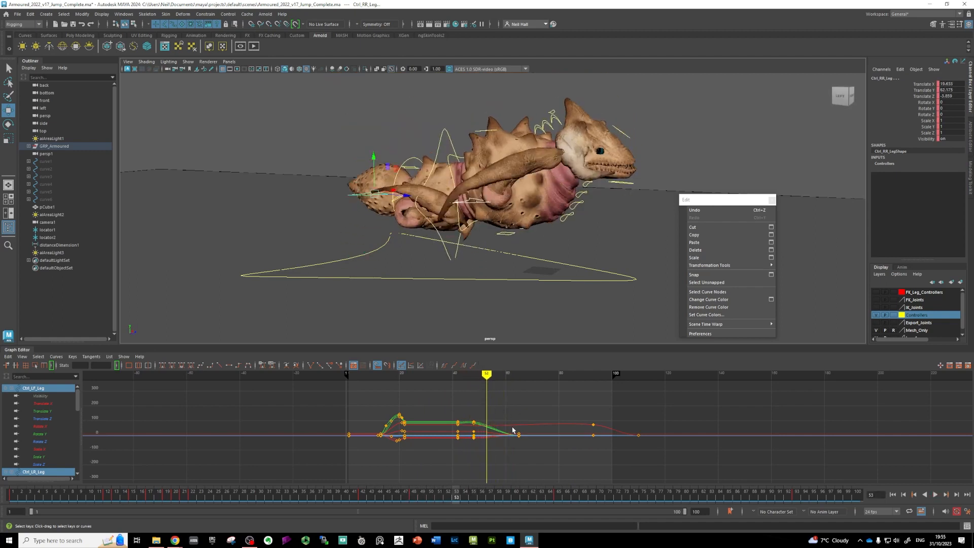
pyautogui.moveTo(625, 453); pyautogui.dragTo(486, 448)
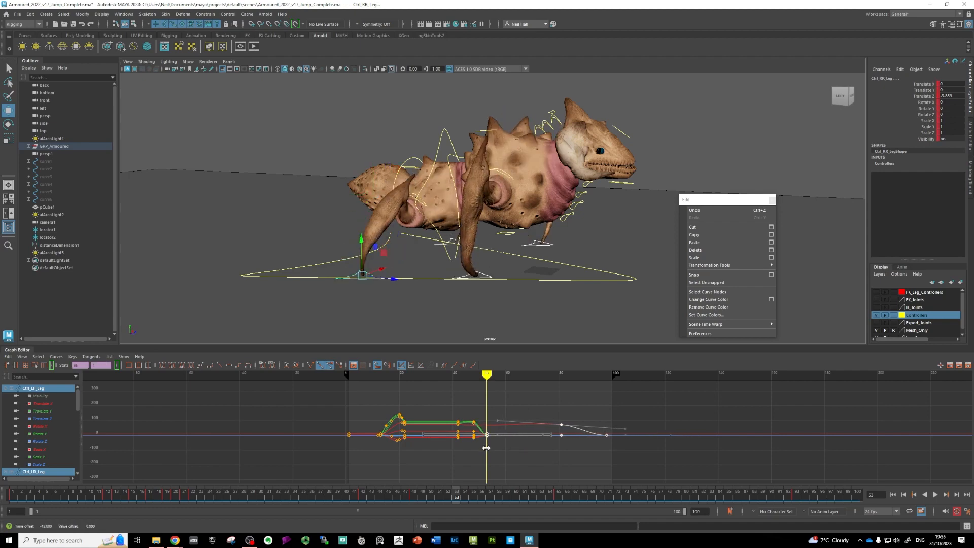
# - Shift only the legs' foot contact keys 1 frame earlier to frame 52
pyautogui.moveTo(484, 375)
pyautogui.mouseDown()
pyautogui.moveTo(466, 376)
pyautogui.moveTo(503, 383)
pyautogui.moveTo(488, 388)
pyautogui.mouseUp()
pyautogui.scroll(5, 472, 448)
pyautogui.keyDown('alt'); pyautogui.moveTo(469, 436); pyautogui.dragTo(542, 425, button='middle'); pyautogui.keyUp('alt')
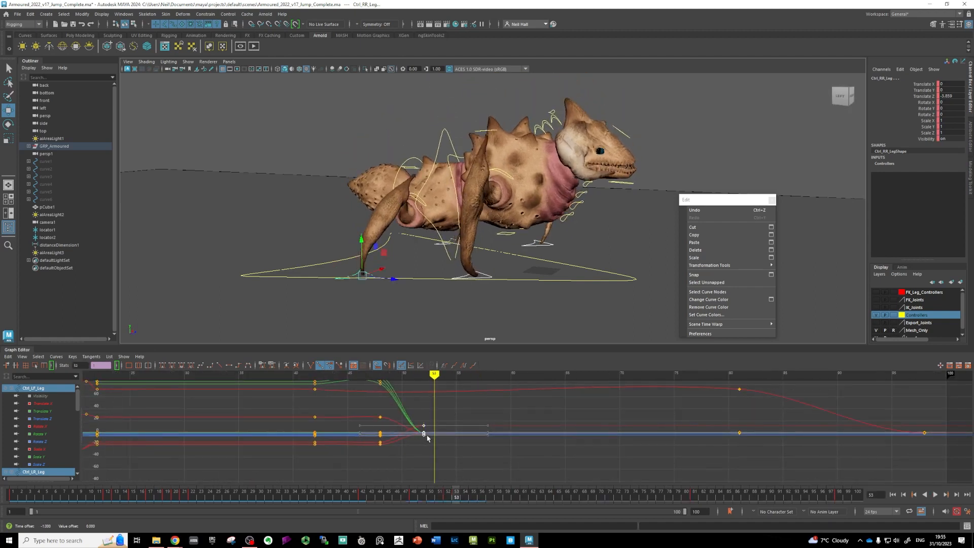
# - Shift the legs' end-of-hold keys and foot contact keys together 1 frame earlier
pyautogui.scroll(-5, 428, 438)
pyautogui.moveTo(510, 378)
pyautogui.mouseDown()
pyautogui.moveTo(491, 380)
pyautogui.moveTo(526, 385)
pyautogui.moveTo(510, 389)
pyautogui.mouseUp()
pyautogui.scroll(5, 507, 442)
pyautogui.keyDown('alt'); pyautogui.moveTo(421, 434); pyautogui.dragTo(508, 443, button='middle'); pyautogui.keyUp('alt')
pyautogui.scroll(-4, 512, 438)
pyautogui.moveTo(501, 410); pyautogui.dragTo(525, 446)
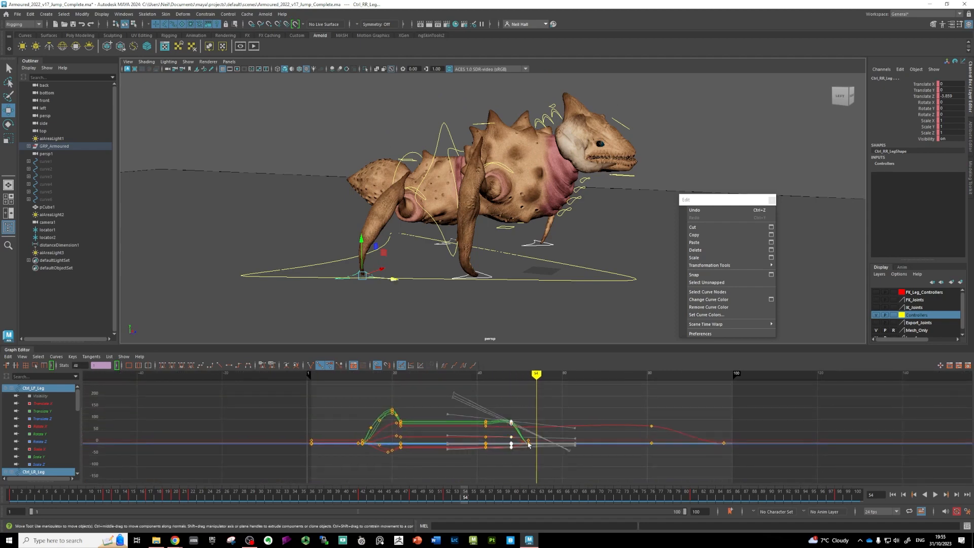
pyautogui.moveTo(505, 414); pyautogui.dragTo(529, 447)
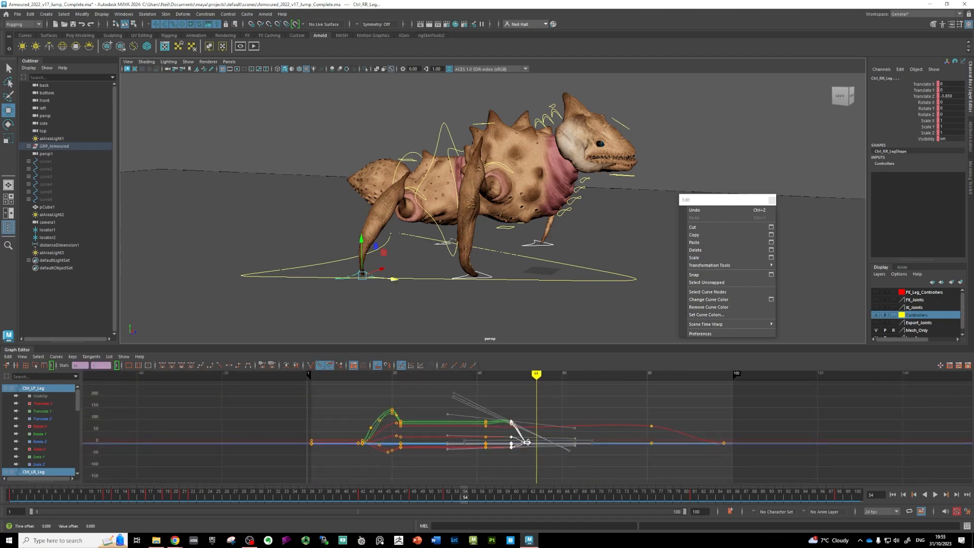
# - Scrub between the airborne hold and frame 87 from the front to examine how the feet slide after landing
pyautogui.moveTo(537, 378)
pyautogui.mouseDown()
pyautogui.moveTo(559, 390)
pyautogui.moveTo(512, 396)
pyautogui.moveTo(711, 419)
pyautogui.moveTo(658, 423)
pyautogui.moveTo(676, 422)
pyautogui.mouseUp()
pyautogui.moveTo(565, 337)
pyautogui.keyDown('alt'); pyautogui.mouseDown()
pyautogui.moveTo(541, 332)
pyautogui.moveTo(489, 289)
pyautogui.moveTo(412, 285)
pyautogui.mouseUp(); pyautogui.keyUp('alt')
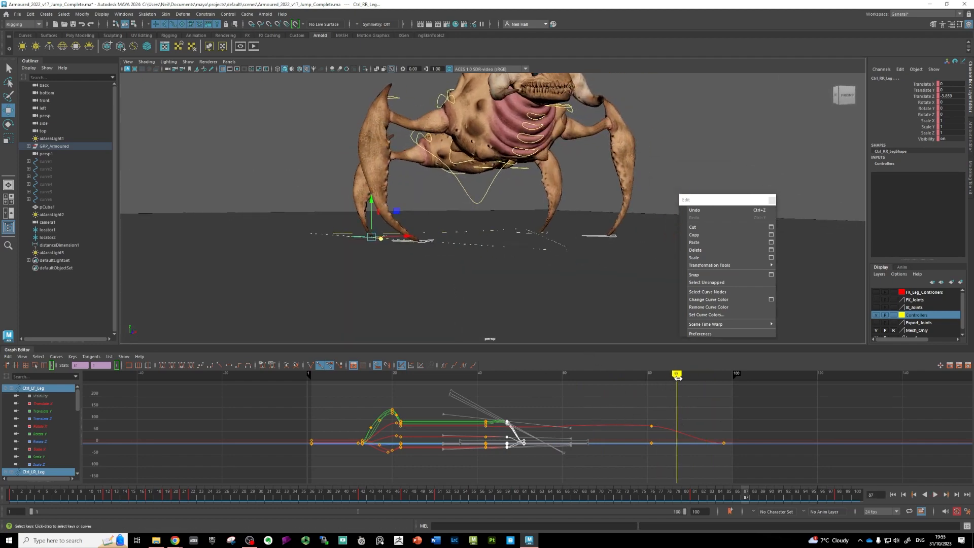
pyautogui.moveTo(678, 377)
pyautogui.mouseDown()
pyautogui.moveTo(572, 384)
pyautogui.moveTo(746, 409)
pyautogui.moveTo(665, 417)
pyautogui.moveTo(727, 427)
pyautogui.moveTo(639, 431)
pyautogui.moveTo(710, 435)
pyautogui.moveTo(658, 437)
pyautogui.mouseUp()
pyautogui.keyDown('alt'); pyautogui.moveTo(477, 302); pyautogui.dragTo(465, 306); pyautogui.keyUp('alt')
pyautogui.scroll(-3, 472, 302)
pyautogui.moveTo(656, 374)
pyautogui.mouseDown()
pyautogui.moveTo(413, 384)
pyautogui.moveTo(441, 391)
pyautogui.mouseUp()
pyautogui.keyDown('alt'); pyautogui.moveTo(486, 341); pyautogui.dragTo(466, 314); pyautogui.keyUp('alt')
pyautogui.moveTo(482, 383)
pyautogui.mouseDown()
pyautogui.moveTo(506, 379)
pyautogui.moveTo(373, 378)
pyautogui.moveTo(474, 376)
pyautogui.moveTo(387, 377)
pyautogui.moveTo(418, 379)
pyautogui.mouseUp()
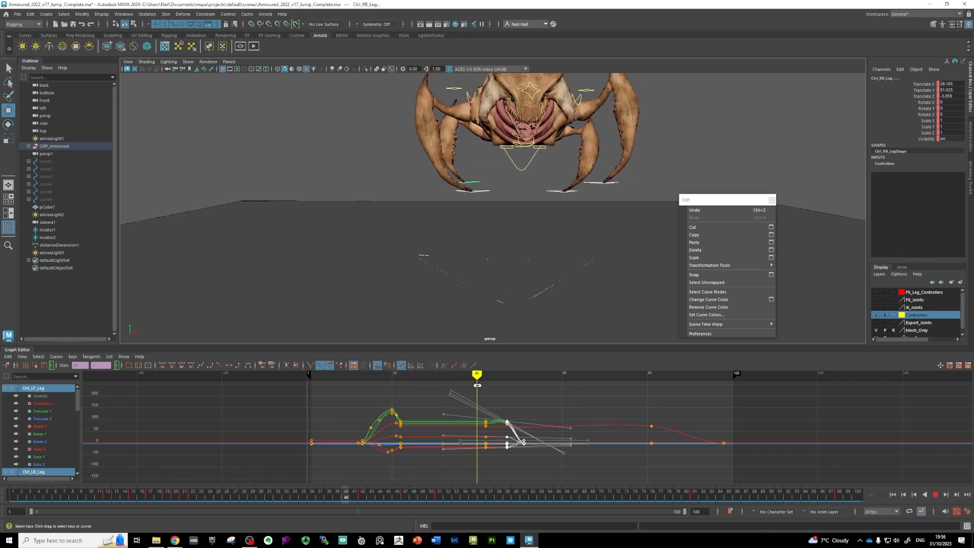
pyautogui.moveTo(478, 385)
pyautogui.mouseDown()
pyautogui.moveTo(648, 401)
pyautogui.moveTo(679, 415)
pyautogui.mouseUp()
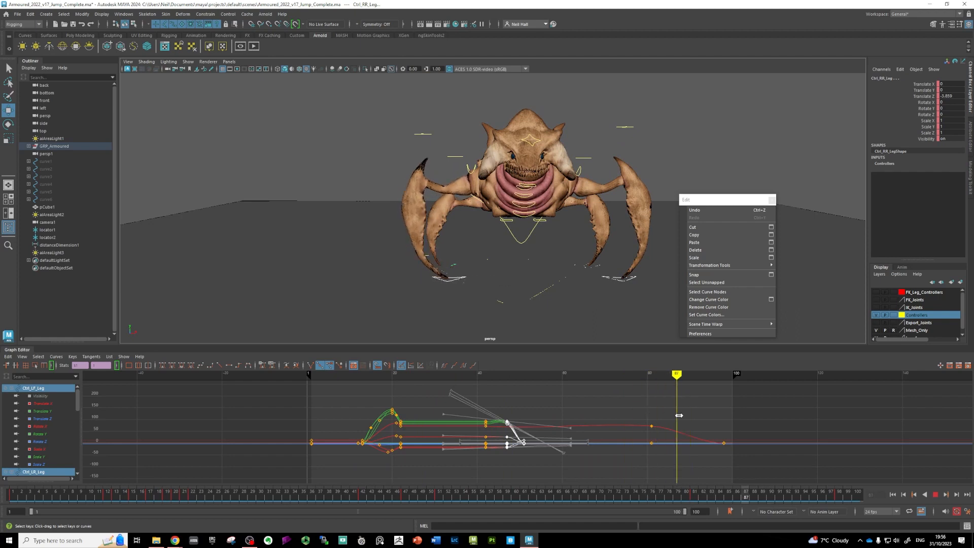
# - Delete the leg controls' leftover keys after foot contact and check the touchdown at frame 49 from the side
pyautogui.moveTo(728, 451); pyautogui.dragTo(622, 442)
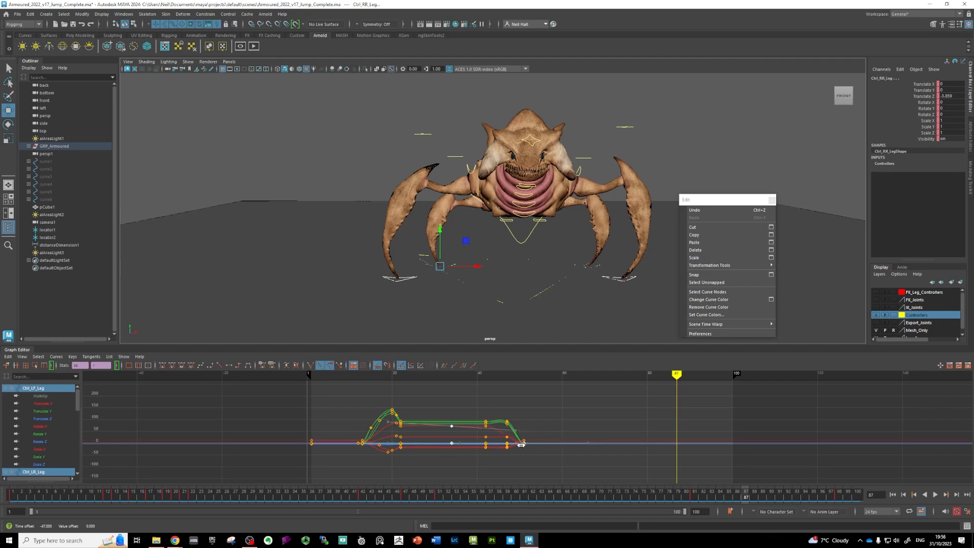
pyautogui.moveTo(674, 376)
pyautogui.mouseDown()
pyautogui.moveTo(352, 387)
pyautogui.moveTo(591, 399)
pyautogui.moveTo(485, 404)
pyautogui.moveTo(542, 409)
pyautogui.moveTo(522, 410)
pyautogui.moveTo(503, 407)
pyautogui.moveTo(610, 403)
pyautogui.moveTo(471, 403)
pyautogui.moveTo(591, 404)
pyautogui.moveTo(493, 402)
pyautogui.moveTo(481, 374)
pyautogui.moveTo(369, 394)
pyautogui.moveTo(561, 413)
pyautogui.moveTo(464, 413)
pyautogui.moveTo(514, 404)
pyautogui.mouseUp()
pyautogui.click(590, 184)
pyautogui.moveTo(452, 322)
pyautogui.keyDown('alt'); pyautogui.mouseDown()
pyautogui.moveTo(450, 252)
pyautogui.moveTo(473, 272)
pyautogui.moveTo(452, 335)
pyautogui.mouseUp(); pyautogui.keyUp('alt')
pyautogui.keyDown('alt'); pyautogui.moveTo(436, 273); pyautogui.dragTo(491, 284); pyautogui.keyUp('alt')
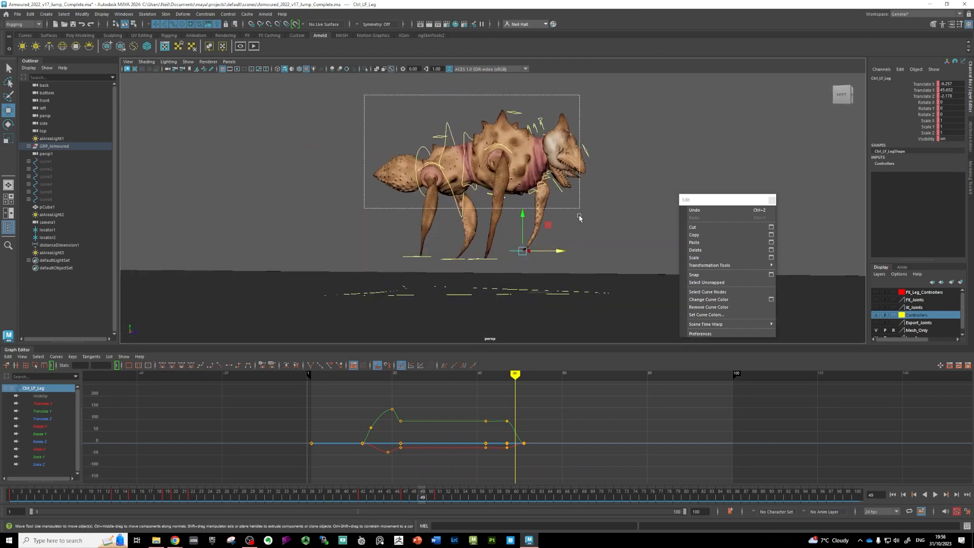
# - Select all the rig's controls and delete the stray keys in the middle of the airborne hold at frame 34
pyautogui.moveTo(587, 265); pyautogui.dragTo(587, 265)
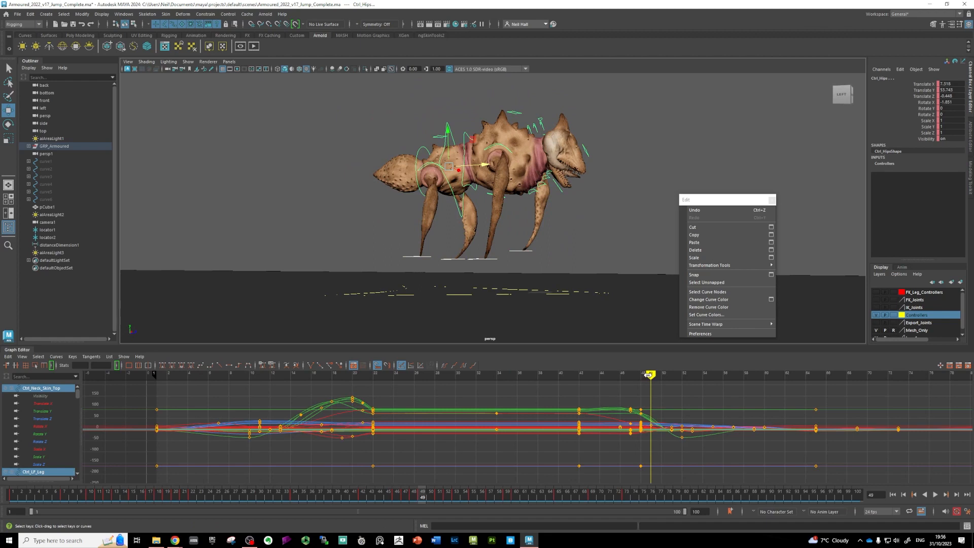
pyautogui.moveTo(649, 374); pyautogui.dragTo(461, 385)
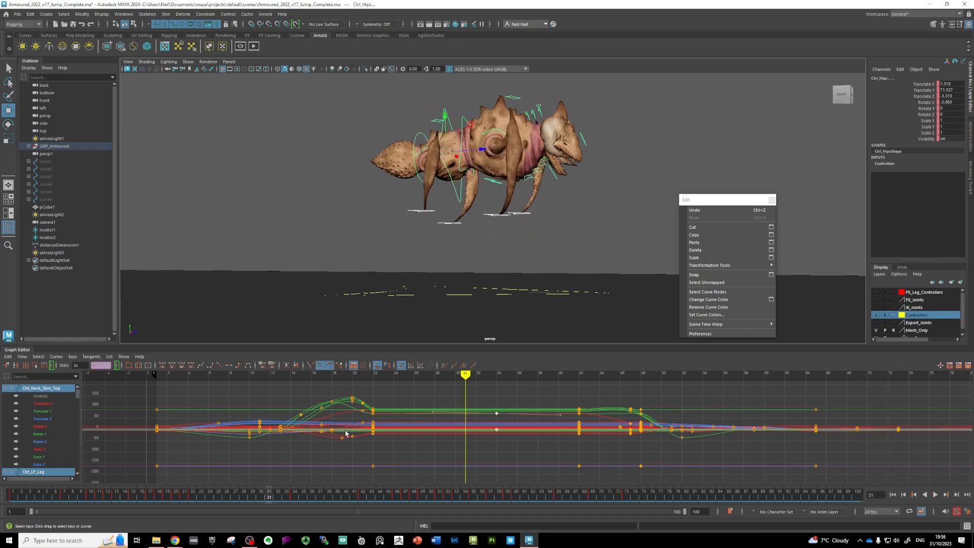
pyautogui.moveTo(77, 396); pyautogui.dragTo(83, 458)
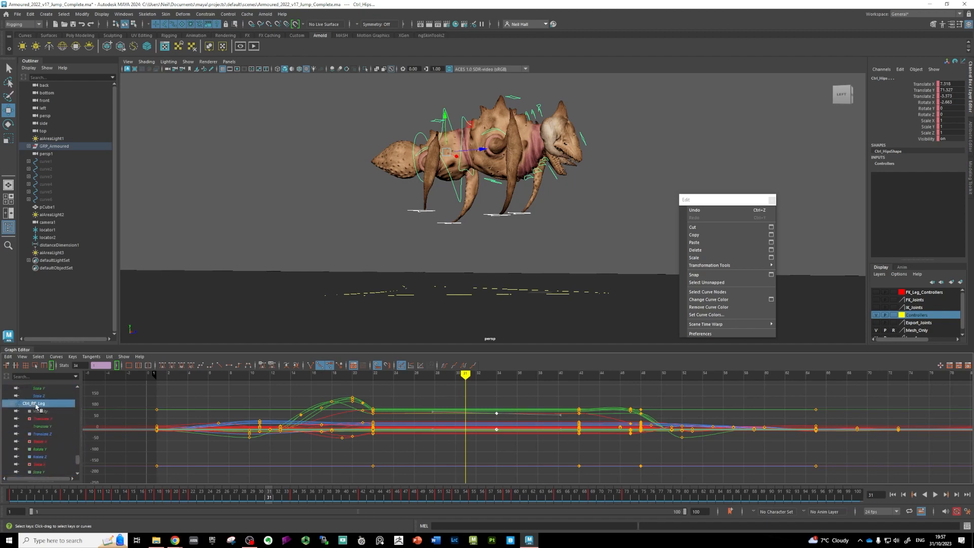
pyautogui.scroll(3, 498, 421)
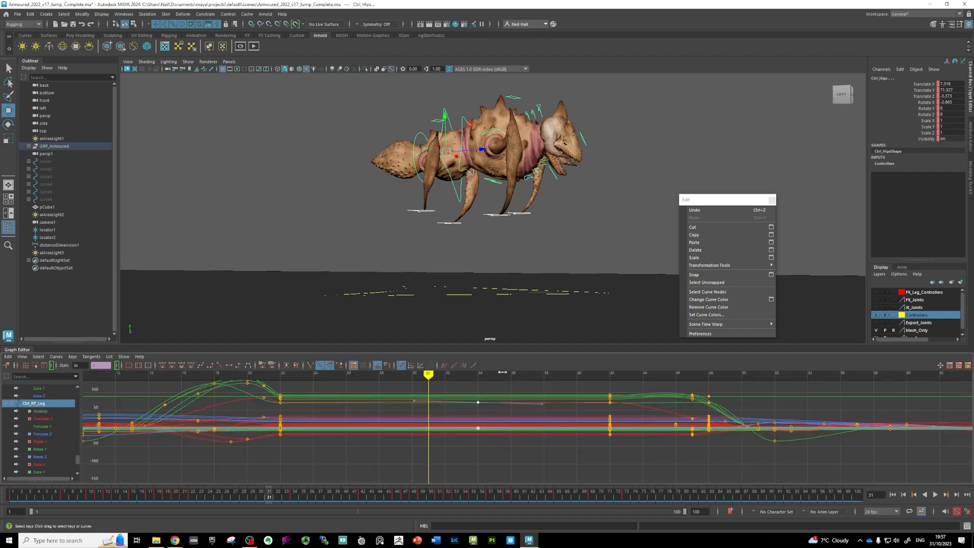
pyautogui.moveTo(490, 225)
pyautogui.keyDown('alt'); pyautogui.mouseDown()
pyautogui.moveTo(481, 232)
pyautogui.moveTo(502, 223)
pyautogui.mouseUp(); pyautogui.keyUp('alt')
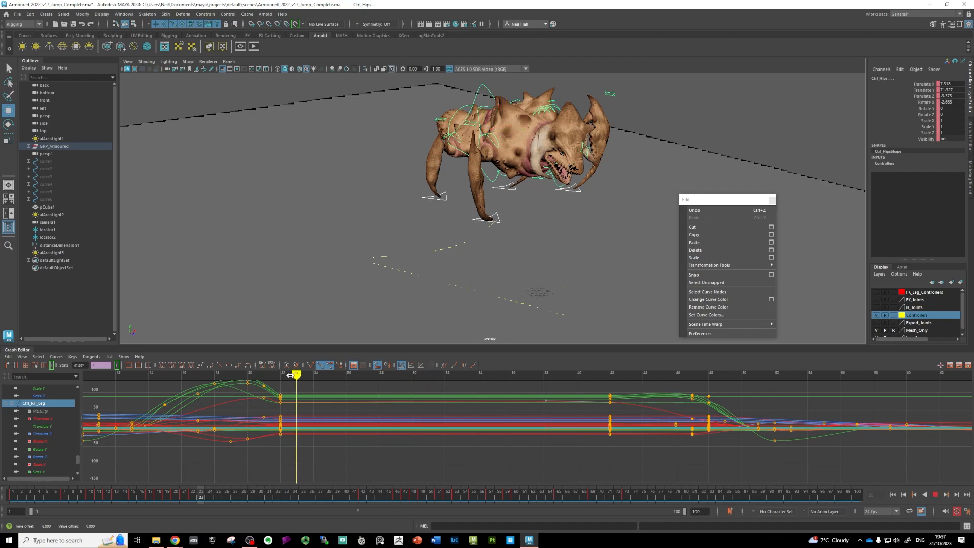
# - Shorten the playback range to end at frame 73 and play the jump through to review its timing
pyautogui.moveTo(572, 388)
pyautogui.mouseDown()
pyautogui.moveTo(793, 390)
pyautogui.moveTo(568, 394)
pyautogui.mouseUp()
pyautogui.moveTo(286, 399); pyautogui.dragTo(301, 417)
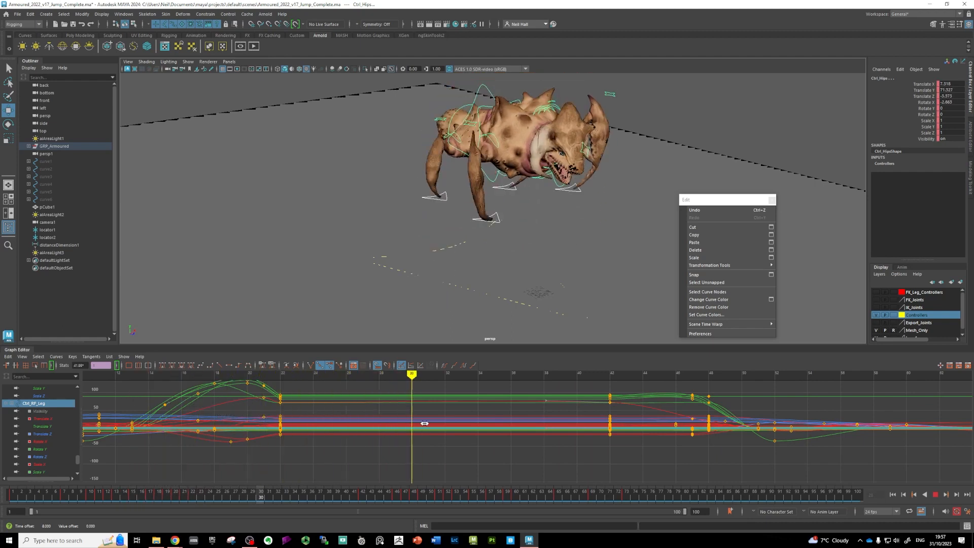
pyautogui.moveTo(632, 420)
pyautogui.mouseDown()
pyautogui.moveTo(847, 419)
pyautogui.moveTo(287, 419)
pyautogui.mouseUp()
pyautogui.scroll(-5, 457, 405)
pyautogui.moveTo(430, 413)
pyautogui.keyDown('alt'); pyautogui.mouseDown(button='middle')
pyautogui.moveTo(439, 416)
pyautogui.moveTo(361, 409)
pyautogui.mouseUp(button='middle'); pyautogui.keyUp('alt')
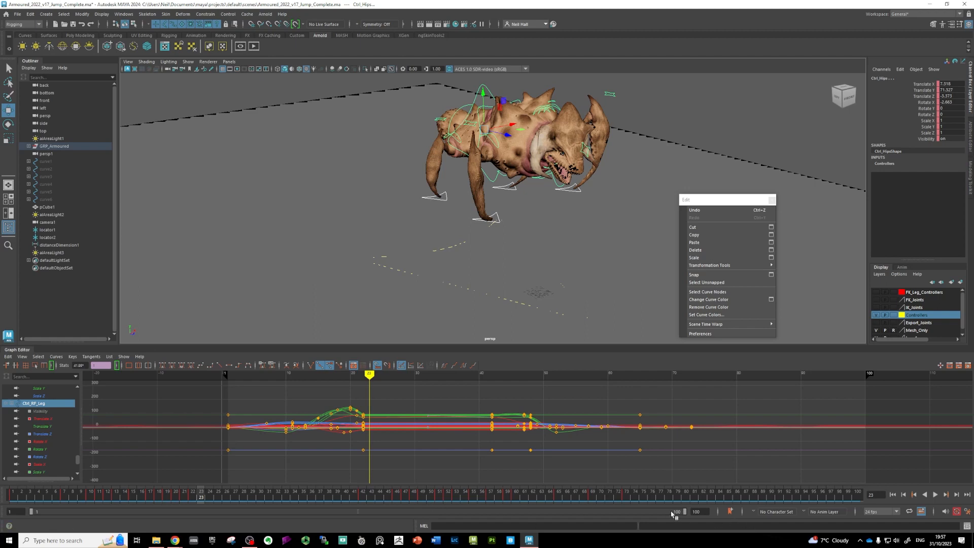
pyautogui.moveTo(684, 512); pyautogui.dragTo(510, 513)
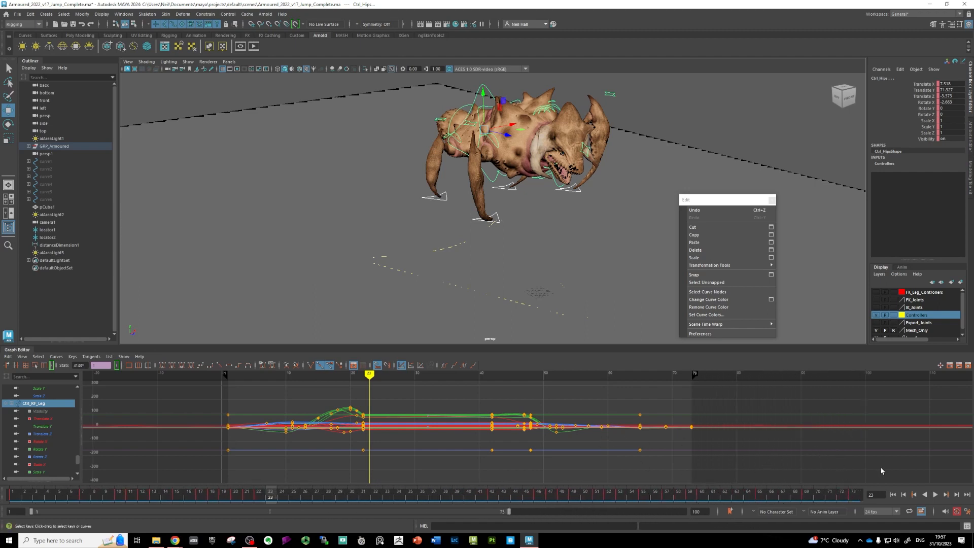
pyautogui.click(936, 495)
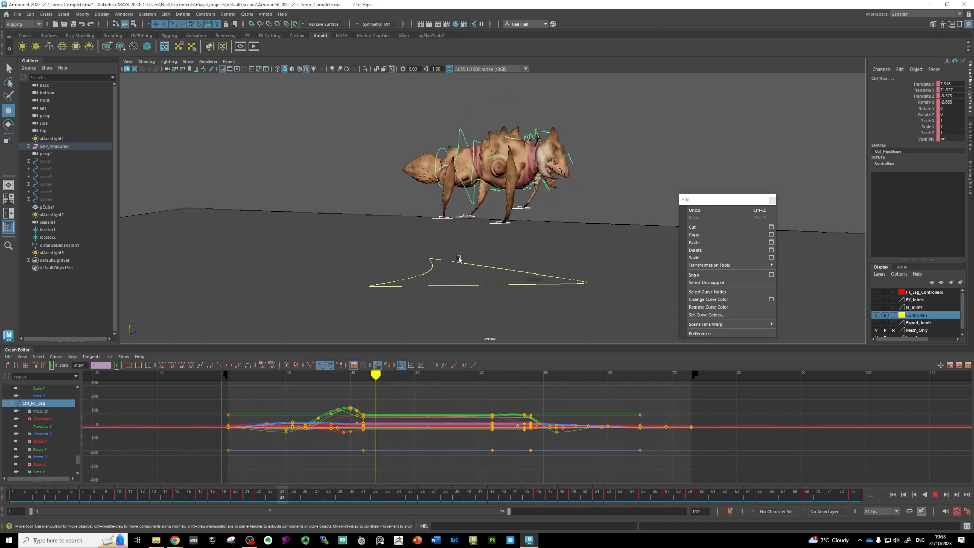
pyautogui.click(934, 495)
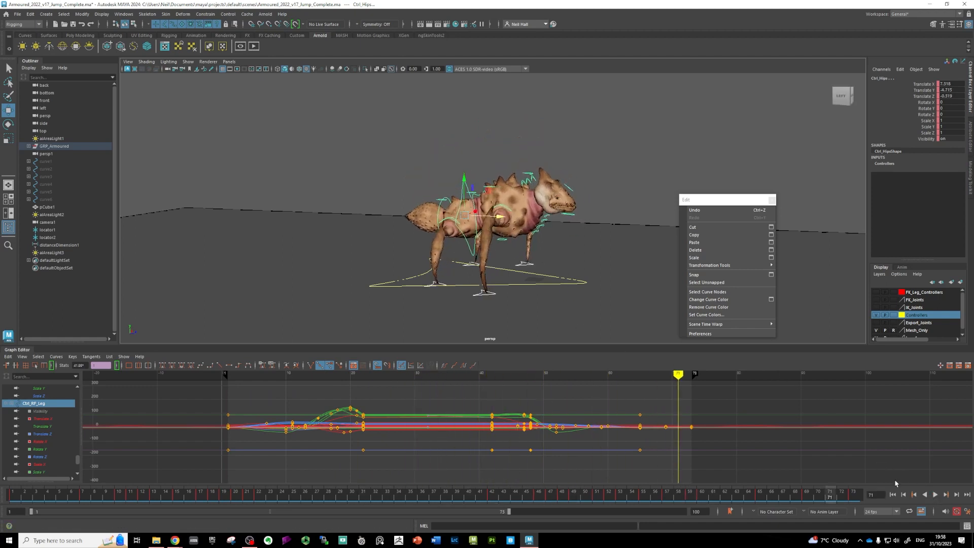
# - Examine the curves of the right front leg, torso, left front knee and tail controls across the hold between frames 22 and 42
pyautogui.scroll(3, 502, 298)
pyautogui.keyDown('alt'); pyautogui.moveTo(499, 307); pyautogui.dragTo(463, 260, button='middle'); pyautogui.keyUp('alt')
pyautogui.click(451, 254)
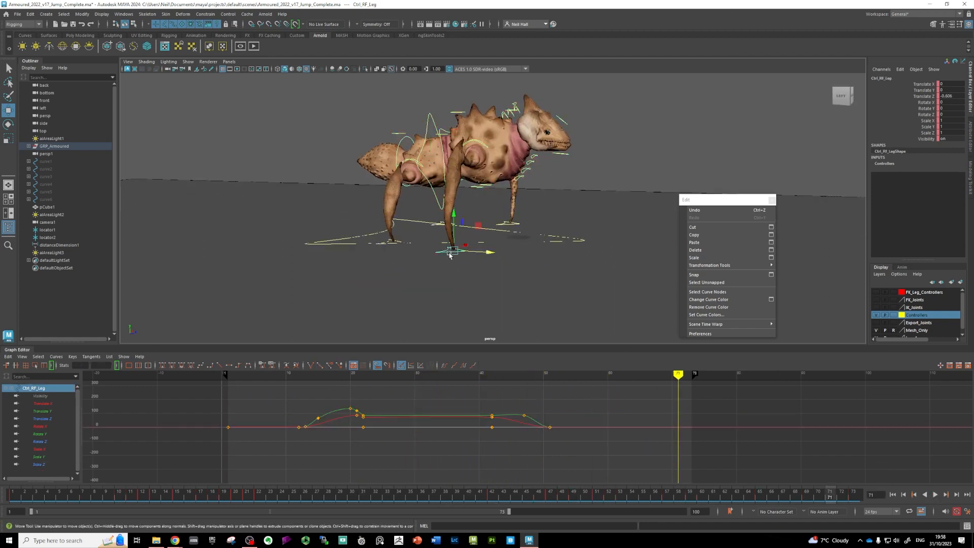
pyautogui.click(363, 376)
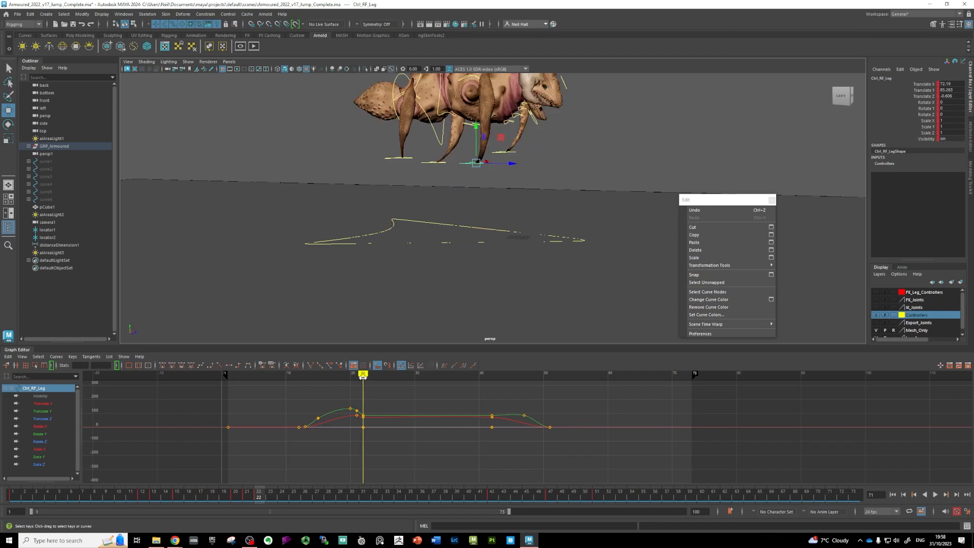
pyautogui.moveTo(363, 376); pyautogui.dragTo(492, 376)
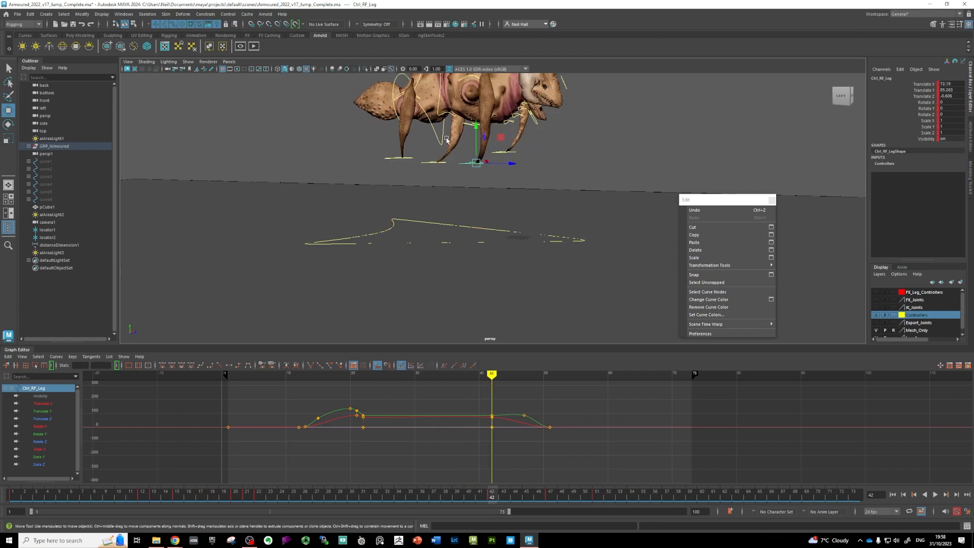
pyautogui.keyDown('alt'); pyautogui.moveTo(445, 180); pyautogui.dragTo(443, 256, button='middle'); pyautogui.keyUp('alt')
pyautogui.scroll(4, 429, 165)
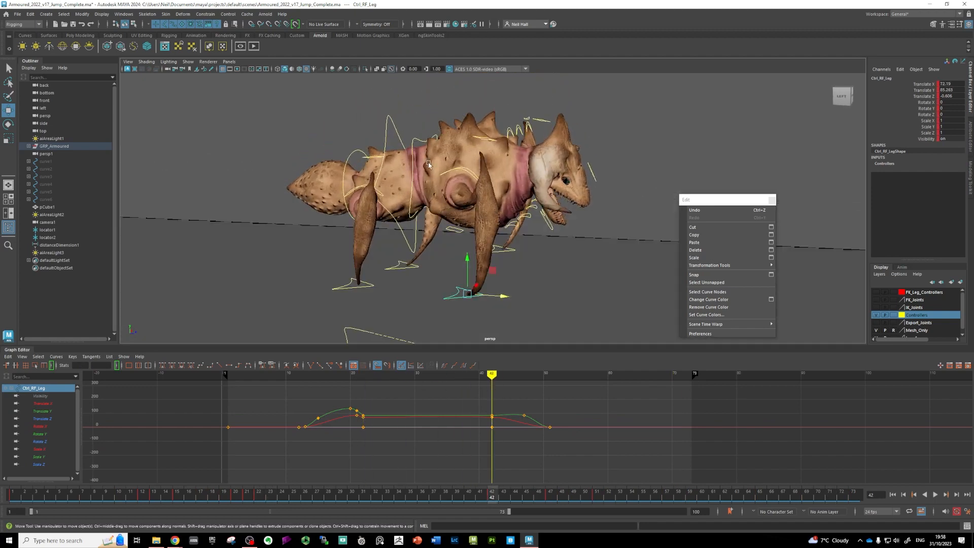
pyautogui.click(414, 142)
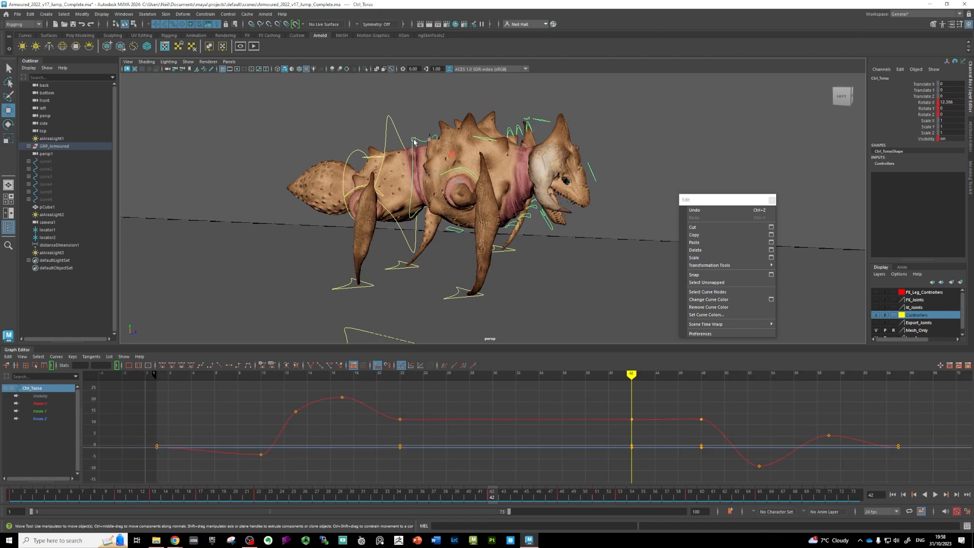
pyautogui.click(531, 126)
pyautogui.click(545, 124)
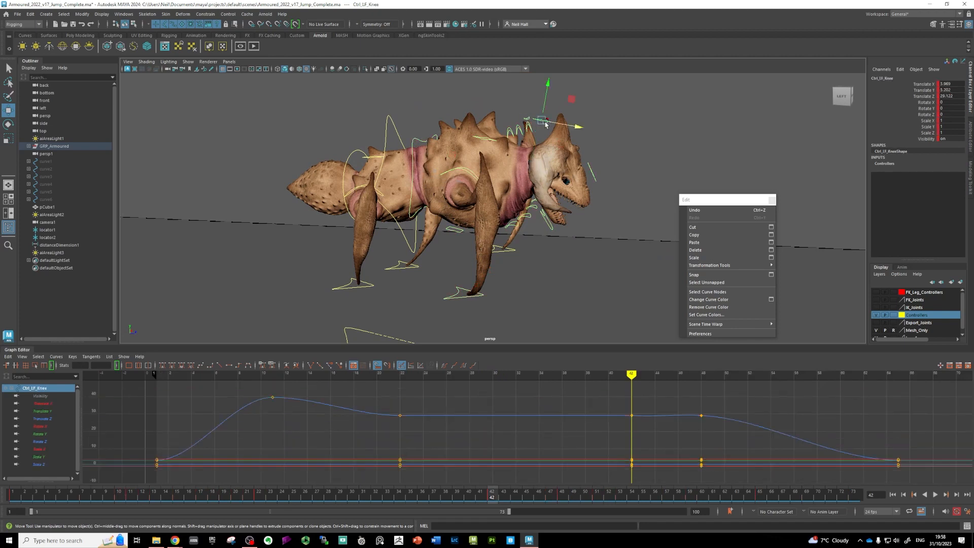
pyautogui.click(352, 155)
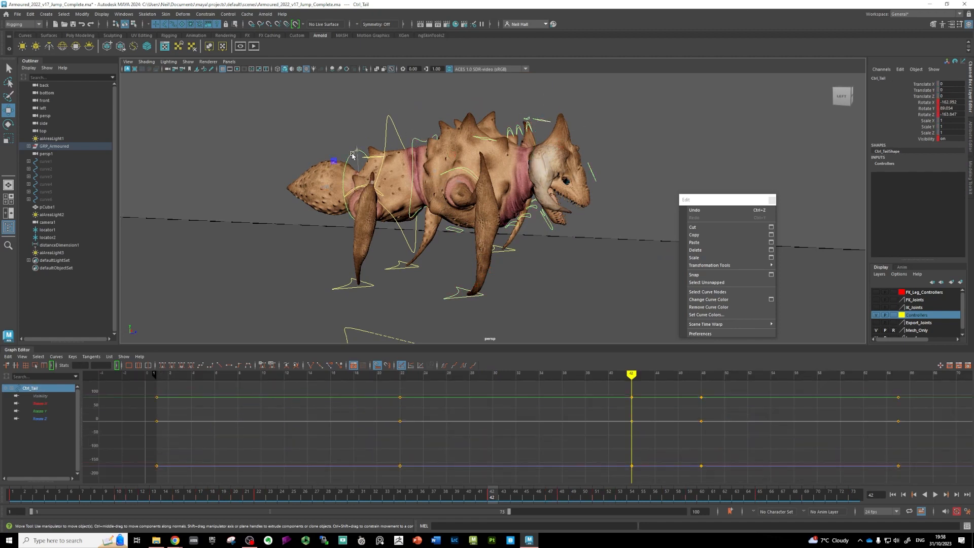
# - Select the left front leg control and examine its airborne pose and the hold's boundary keys at frames 22 and 42
pyautogui.click(503, 250)
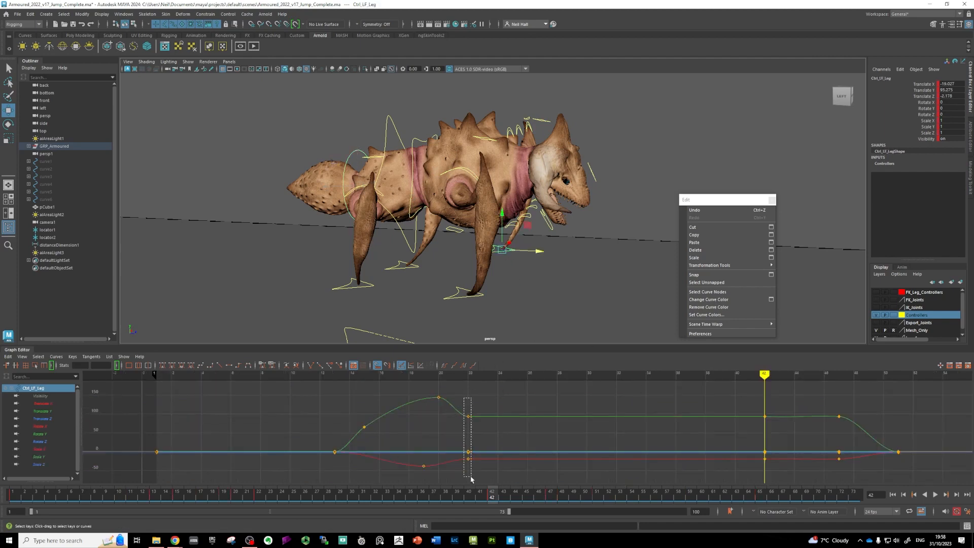
pyautogui.moveTo(471, 479); pyautogui.dragTo(472, 479)
pyautogui.moveTo(766, 460); pyautogui.dragTo(768, 475)
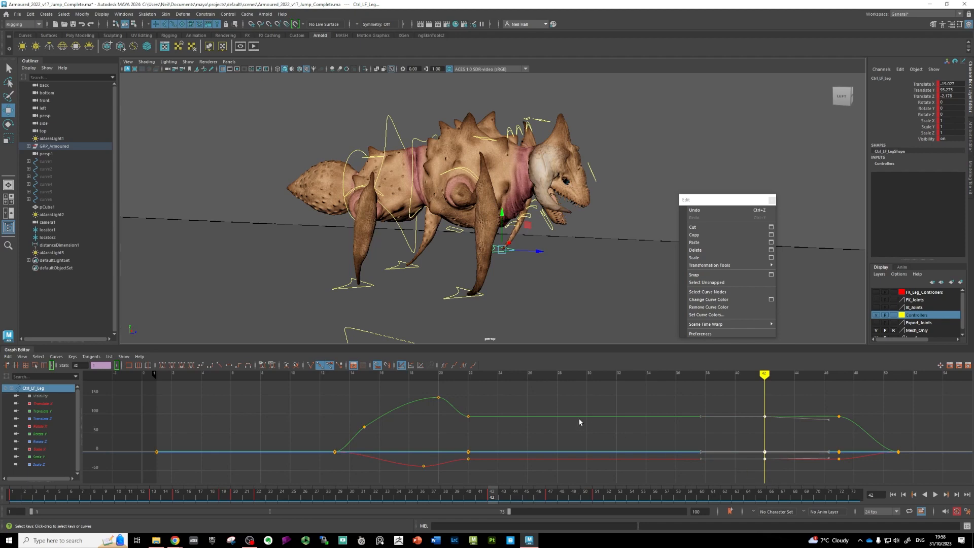
pyautogui.keyDown('alt'); pyautogui.moveTo(500, 258); pyautogui.dragTo(482, 245); pyautogui.keyUp('alt')
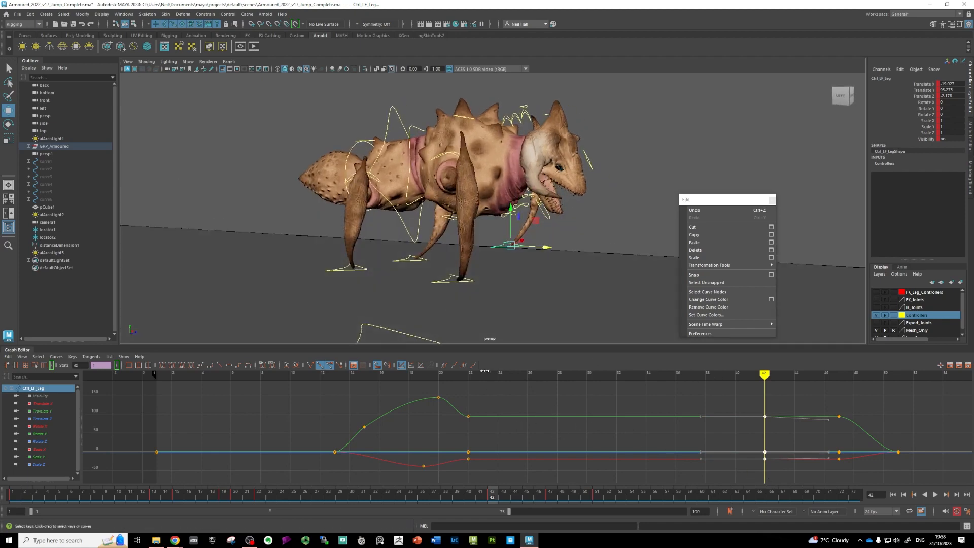
pyautogui.click(470, 375)
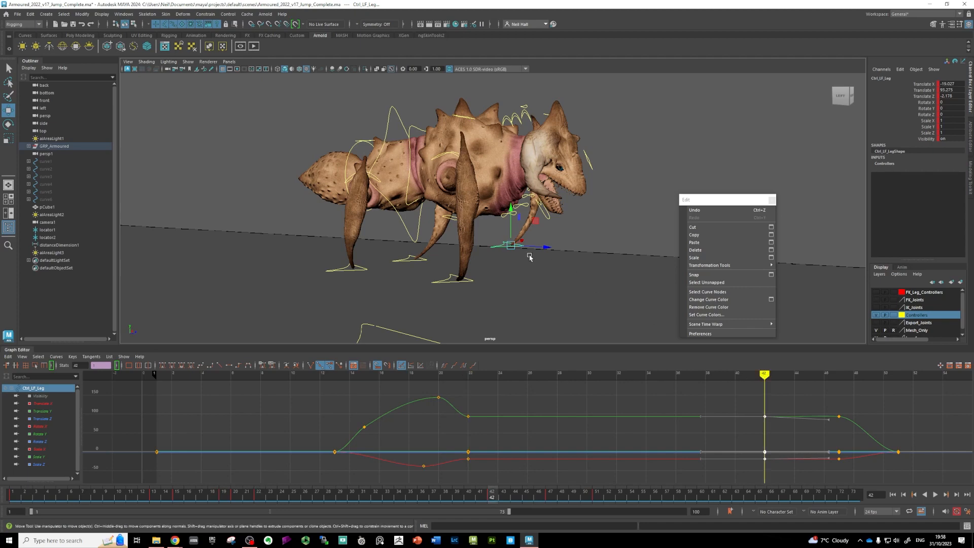
pyautogui.scroll(-1, 527, 254)
pyautogui.keyDown('alt'); pyautogui.moveTo(527, 255); pyautogui.dragTo(478, 261); pyautogui.keyUp('alt')
pyautogui.scroll(2, 469, 266)
pyautogui.keyDown('alt'); pyautogui.moveTo(478, 261); pyautogui.dragTo(479, 233, button='middle'); pyautogui.keyUp('alt')
pyautogui.moveTo(478, 233)
pyautogui.keyDown('alt'); pyautogui.mouseDown()
pyautogui.moveTo(429, 239)
pyautogui.moveTo(486, 237)
pyautogui.mouseUp(); pyautogui.keyUp('alt')
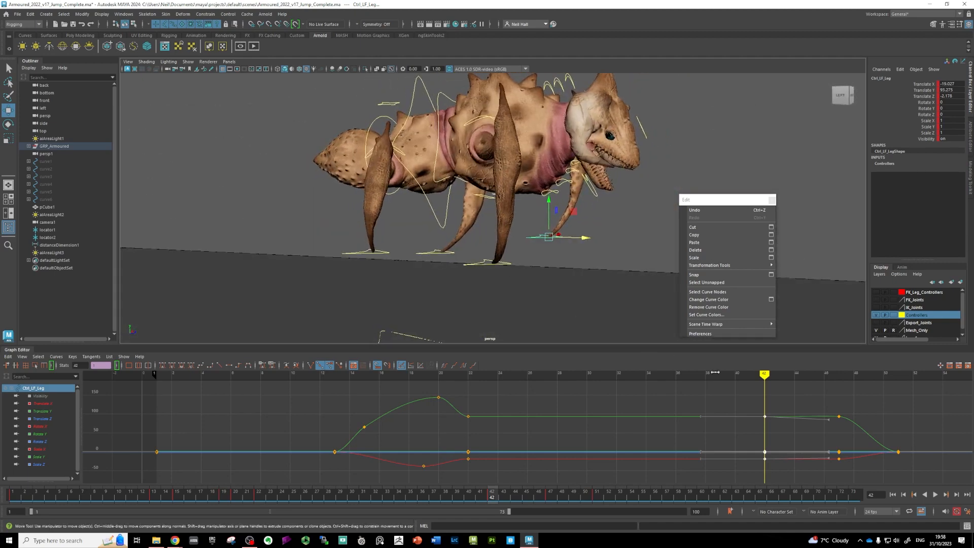
pyautogui.moveTo(764, 374); pyautogui.dragTo(468, 373)
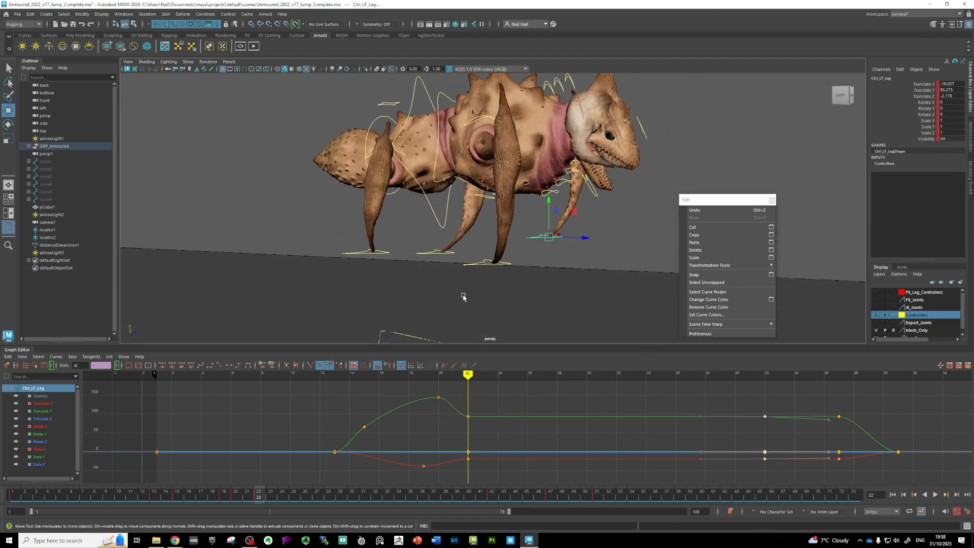
# - Select all four leg controls and move them up and forward at frame 28, placing the right rear at about Translate Y 103, Z 17
pyautogui.keyDown('alt'); pyautogui.moveTo(463, 297); pyautogui.dragTo(475, 300); pyautogui.keyUp('alt')
pyautogui.keyDown('shift'); pyautogui.click(449, 248); pyautogui.keyUp('shift')
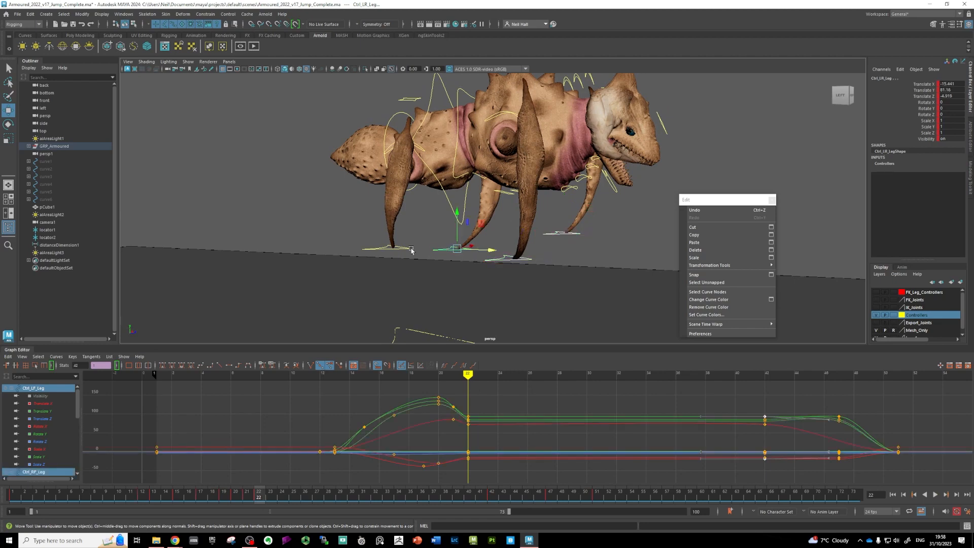
pyautogui.keyDown('shift'); pyautogui.click(407, 248); pyautogui.keyUp('shift')
pyautogui.keyDown('alt'); pyautogui.moveTo(447, 281); pyautogui.dragTo(427, 287, button='middle'); pyautogui.keyUp('alt')
pyautogui.keyDown('alt'); pyautogui.moveTo(428, 287); pyautogui.dragTo(450, 282); pyautogui.keyUp('alt')
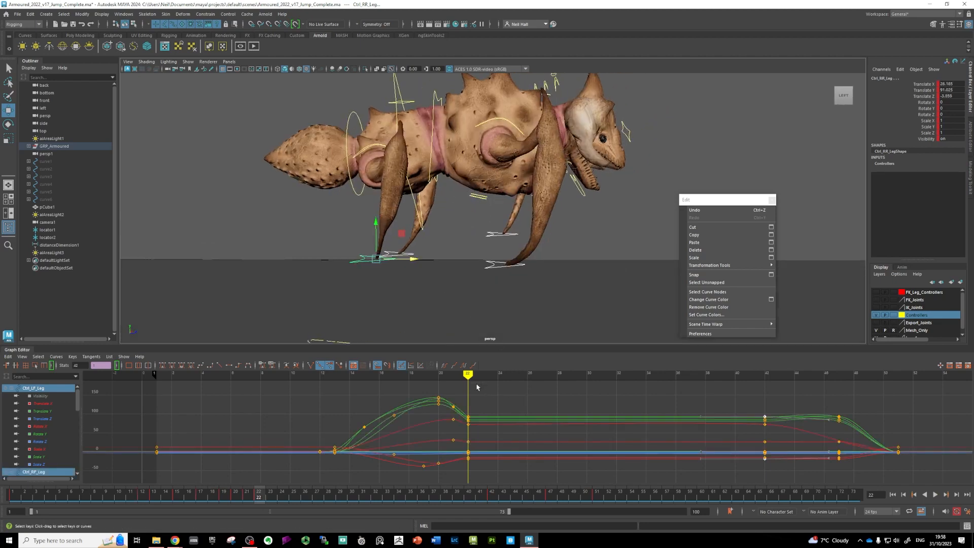
pyautogui.moveTo(467, 374); pyautogui.dragTo(555, 380)
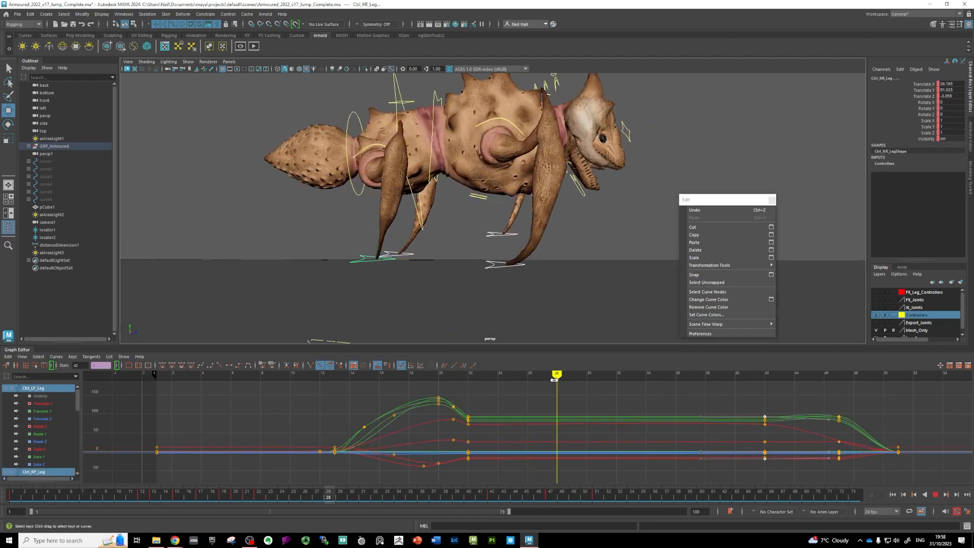
pyautogui.moveTo(404, 236); pyautogui.dragTo(437, 218)
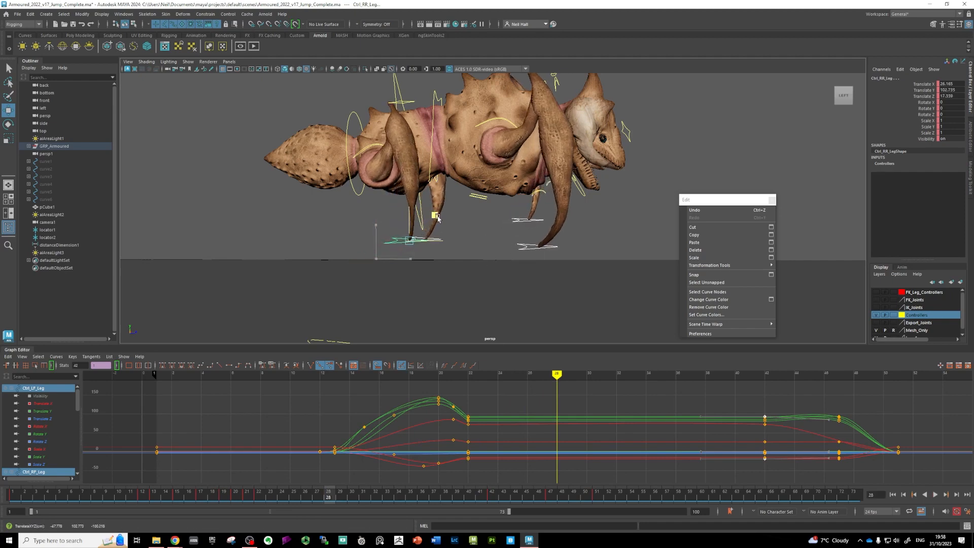
# - Lower all four leg controls at frame 34, and move them up and backward at frame 38 to about Y 97, Z -8 for the right rear
pyautogui.moveTo(558, 376); pyautogui.dragTo(646, 378)
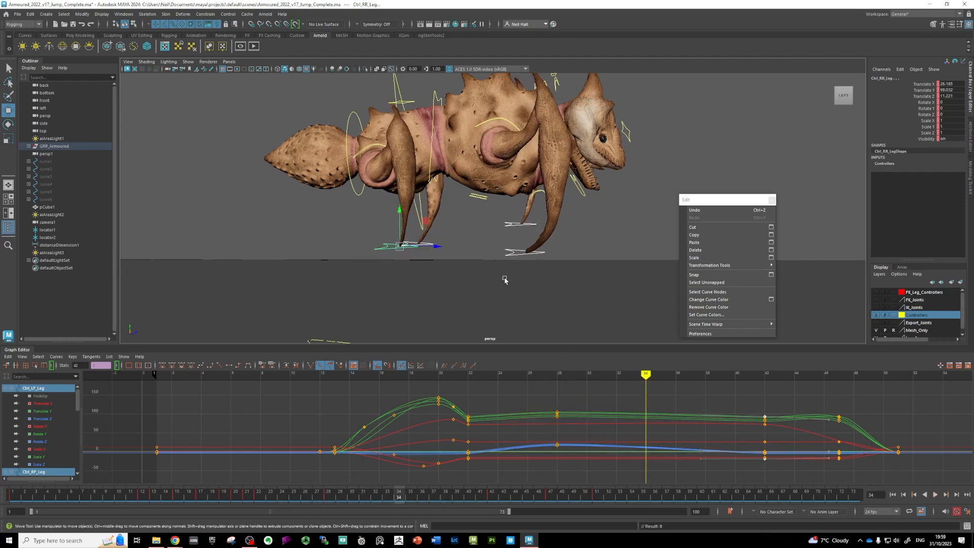
pyautogui.moveTo(418, 224); pyautogui.dragTo(420, 249)
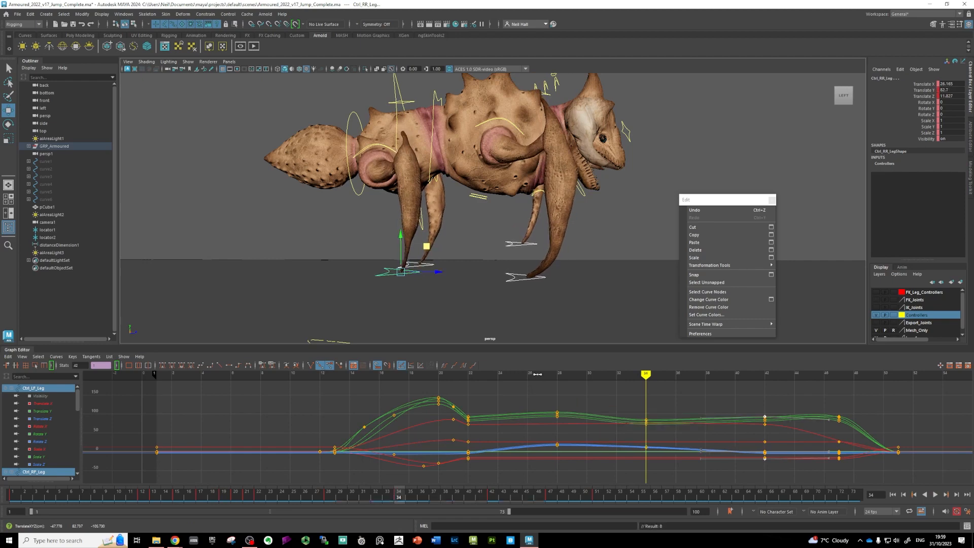
pyautogui.moveTo(649, 379); pyautogui.dragTo(705, 379)
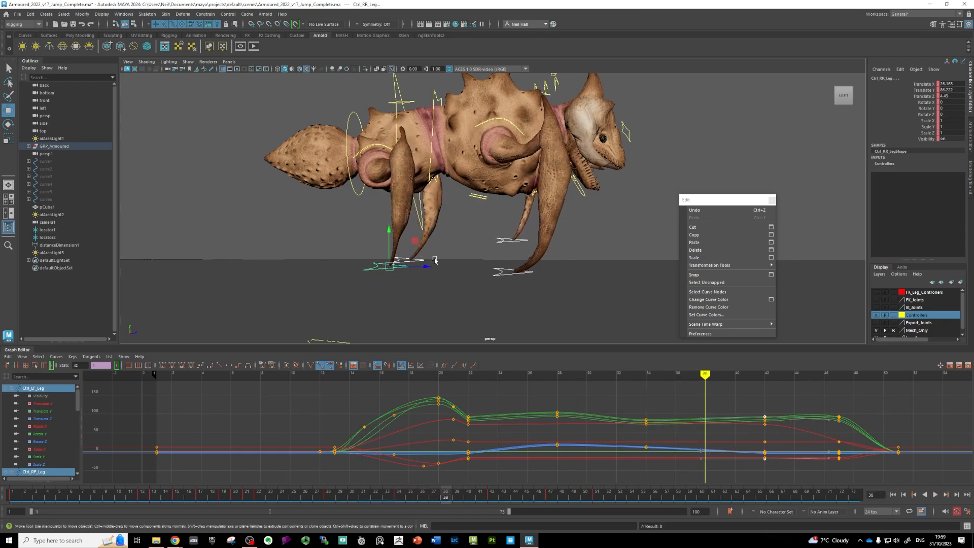
pyautogui.moveTo(415, 244); pyautogui.dragTo(396, 225)
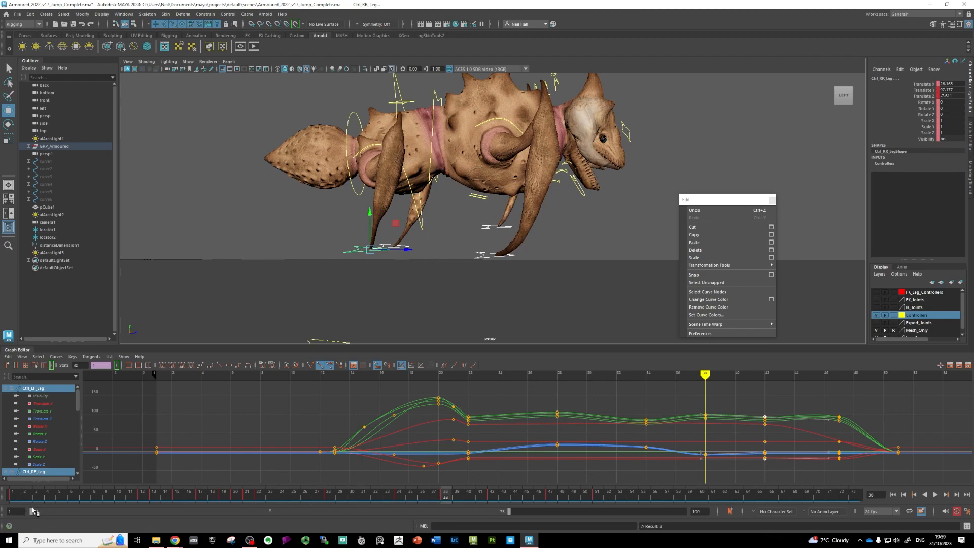
# - Limit the playback range to the airborne hold, from frame 22 to frame 42
pyautogui.moveTo(32, 511); pyautogui.dragTo(171, 533)
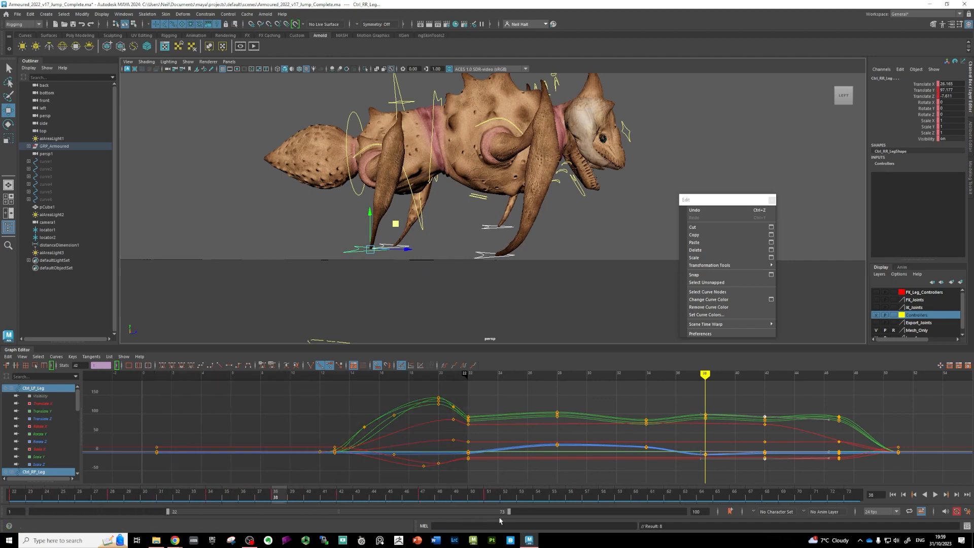
pyautogui.moveTo(509, 512); pyautogui.dragTo(307, 514)
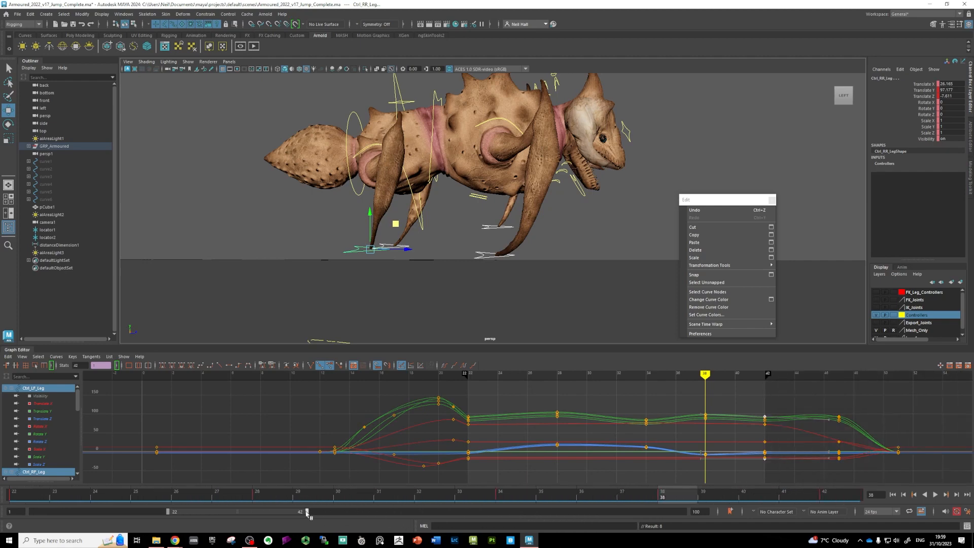
# - Play back the airborne hold, select the face control, and rotate it upward at frame 27 to about Rotate X 22
pyautogui.click(936, 495)
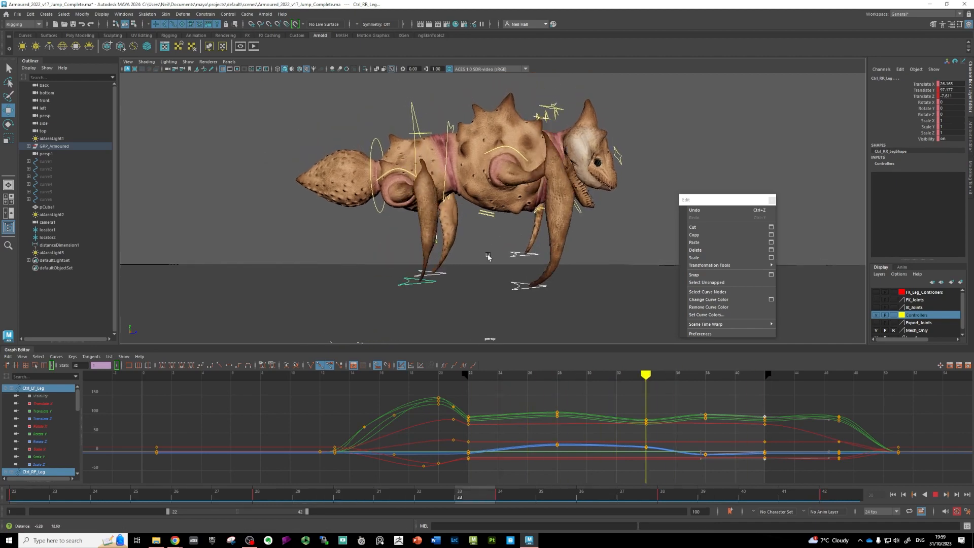
pyautogui.click(935, 494)
pyautogui.keyDown('alt'); pyautogui.moveTo(604, 170); pyautogui.dragTo(570, 186); pyautogui.keyUp('alt')
pyautogui.click(611, 168)
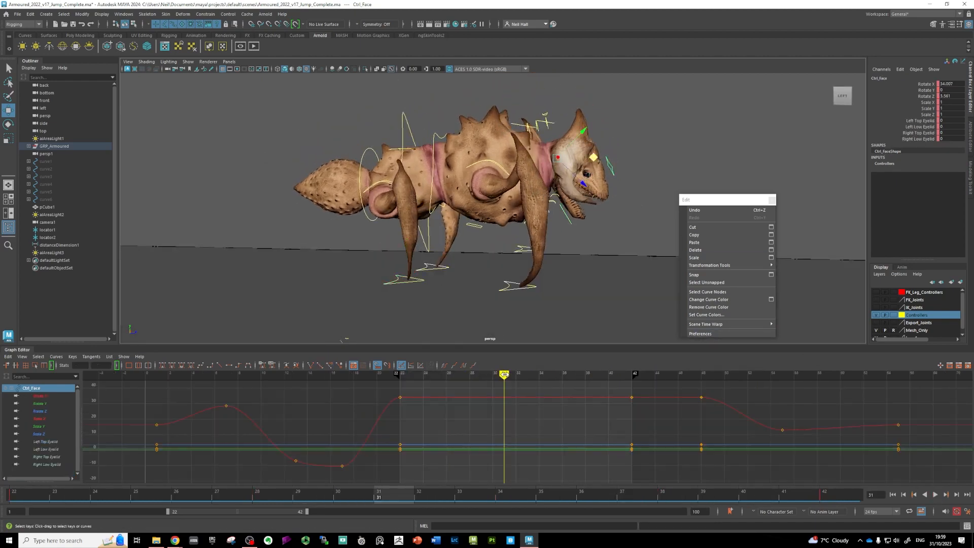
pyautogui.hotkey('alt', 'v')
pyautogui.hotkey('alt', 'v')
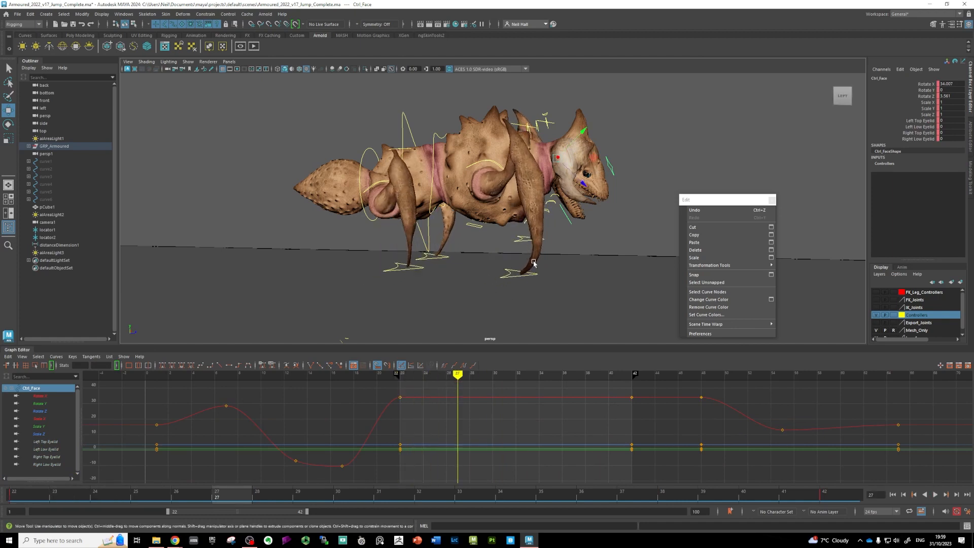
pyautogui.press('e')
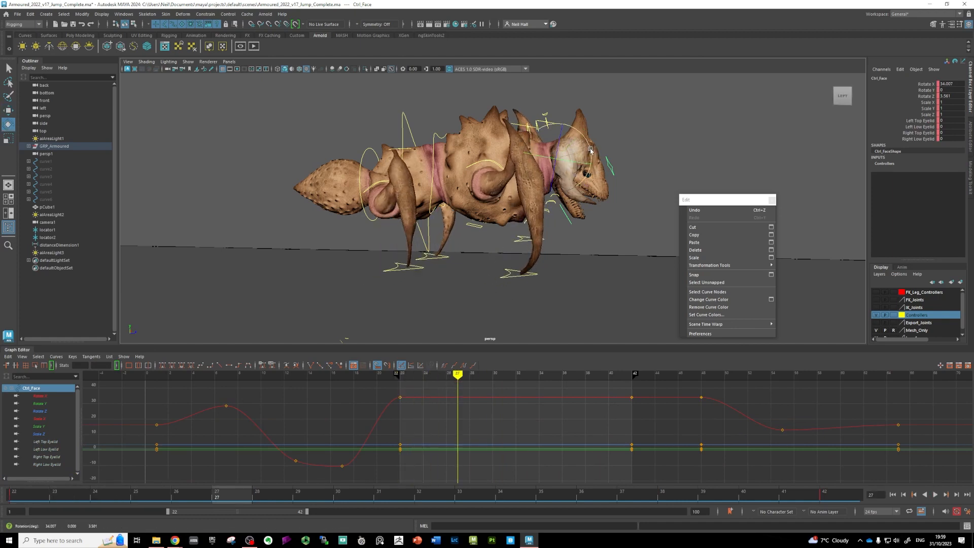
pyautogui.moveTo(590, 149); pyautogui.dragTo(587, 141)
# - Rotate the face downward at frame 34 to about Rotate X 42.6, and shift that key to frame 36
pyautogui.moveTo(460, 372); pyautogui.dragTo(539, 374)
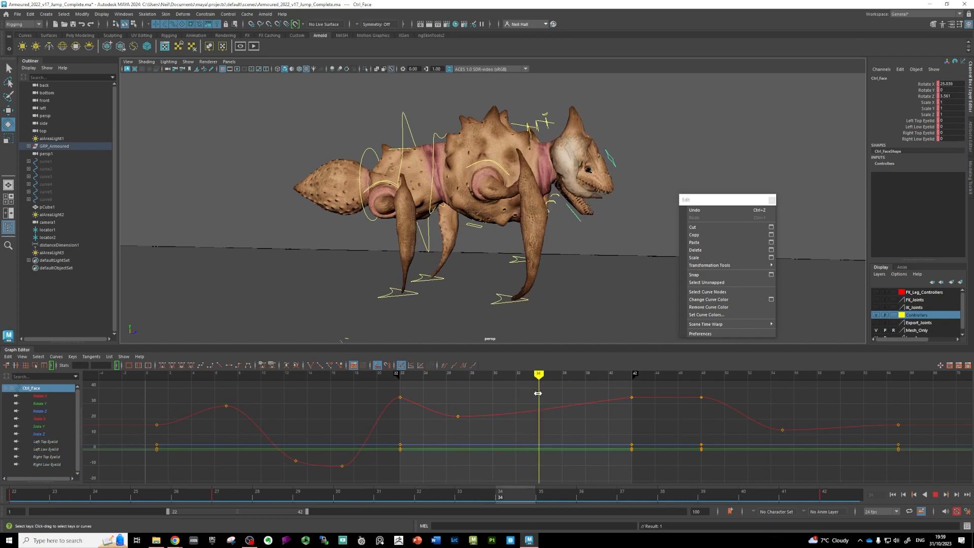
pyautogui.moveTo(592, 147); pyautogui.dragTo(588, 162)
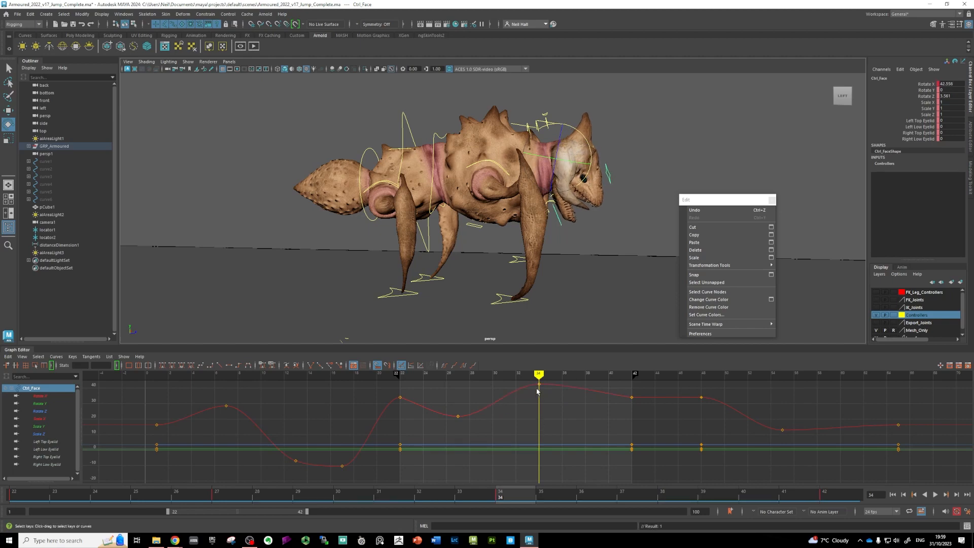
pyautogui.moveTo(549, 384); pyautogui.dragTo(562, 384)
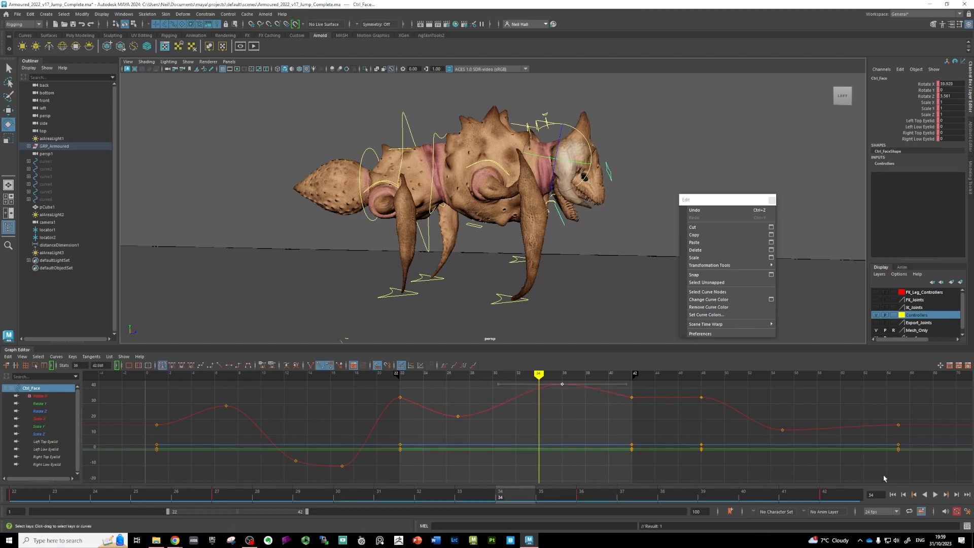
# - Soften the head lift by raising the face's Rotate X key at frame 27, checking the hold in playback
pyautogui.click(935, 495)
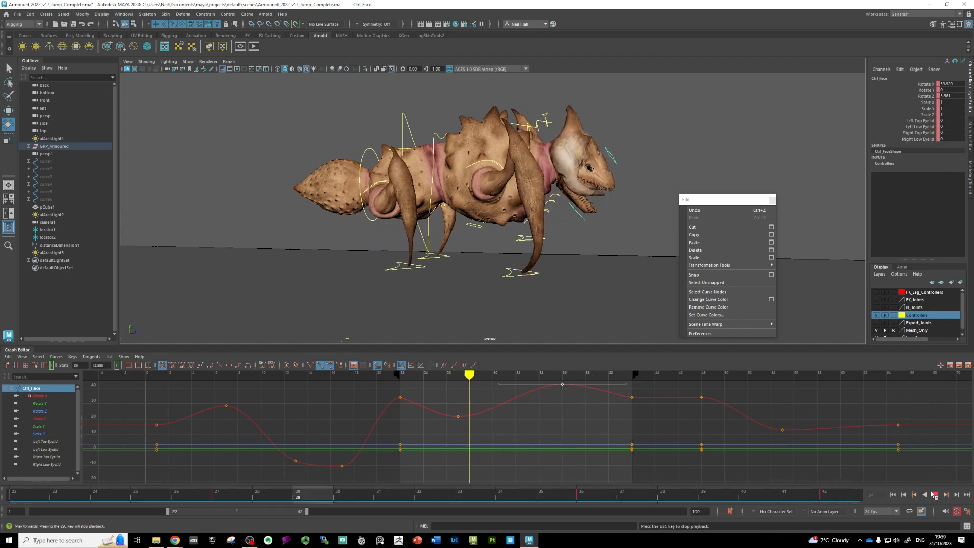
pyautogui.click(933, 493)
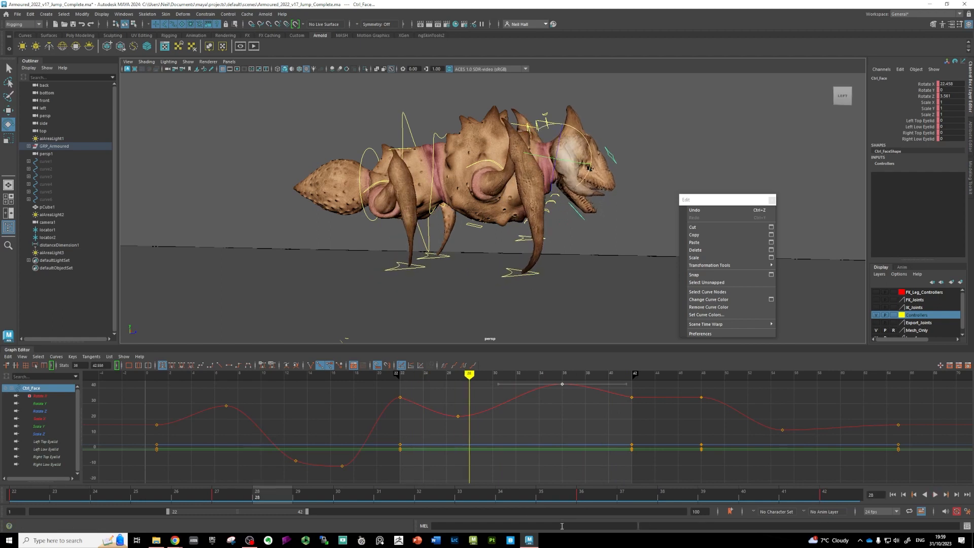
pyautogui.moveTo(457, 418); pyautogui.dragTo(459, 406)
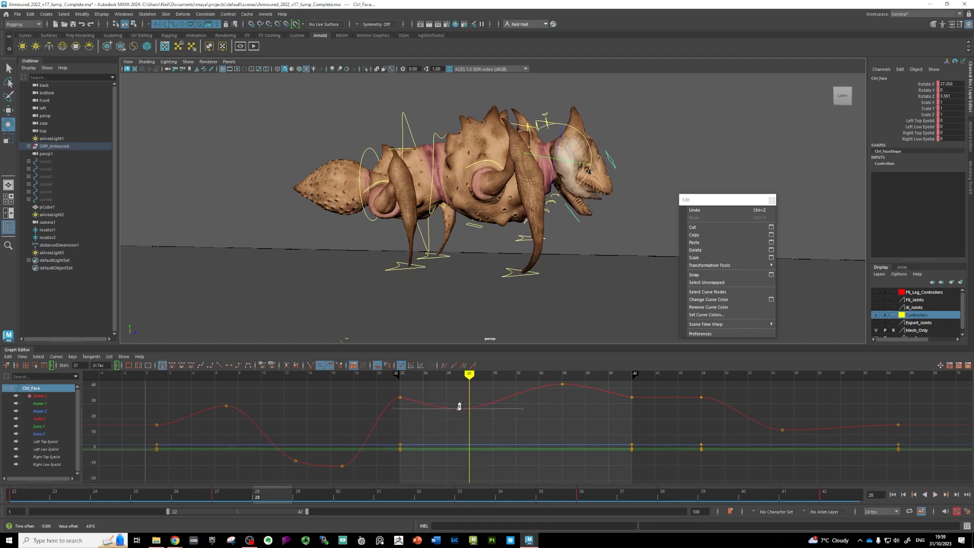
pyautogui.click(934, 494)
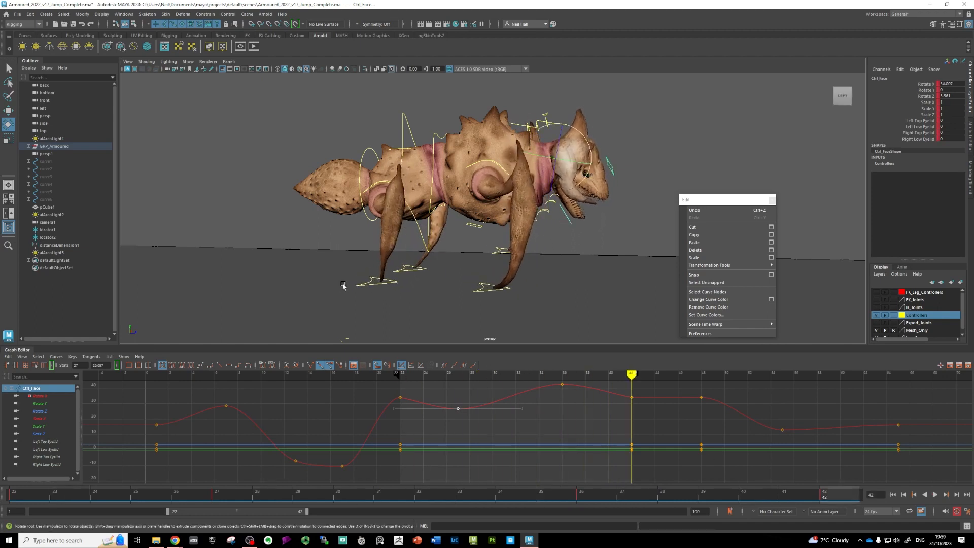
# - Offset the right rear leg's Translate Y and Z keys from frames 28, 34 and 38 to frames 26, 32 and 39
pyautogui.click(386, 288)
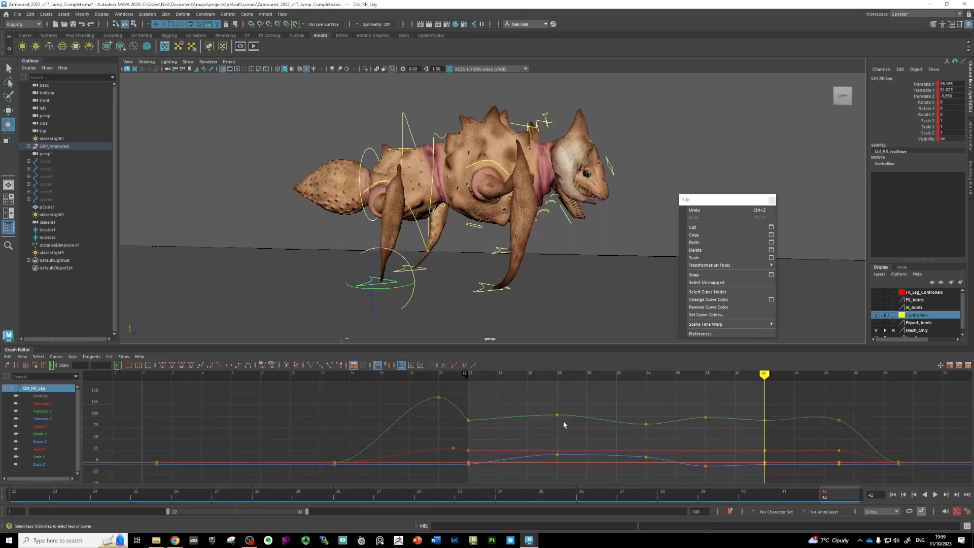
pyautogui.moveTo(561, 443); pyautogui.dragTo(559, 457)
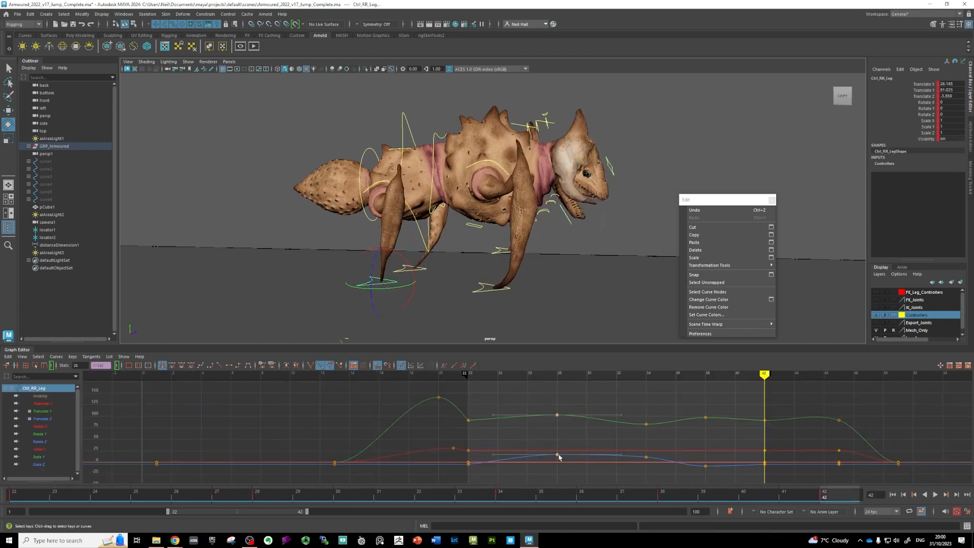
pyautogui.keyDown('shift'); pyautogui.moveTo(556, 450); pyautogui.dragTo(534, 456, button='middle'); pyautogui.keyUp('shift')
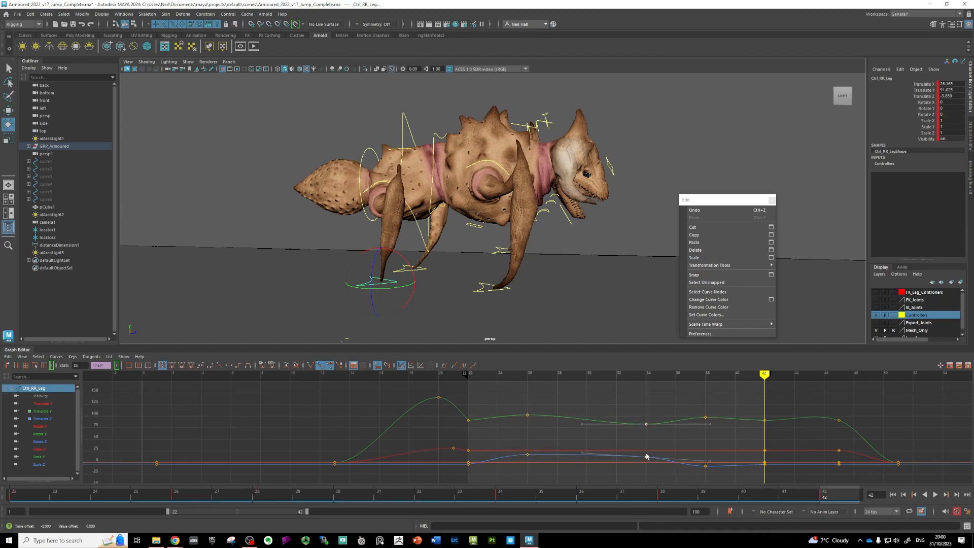
pyautogui.keyDown('shift'); pyautogui.moveTo(643, 457); pyautogui.dragTo(614, 457, button='middle'); pyautogui.keyUp('shift')
pyautogui.moveTo(729, 486); pyautogui.dragTo(727, 477)
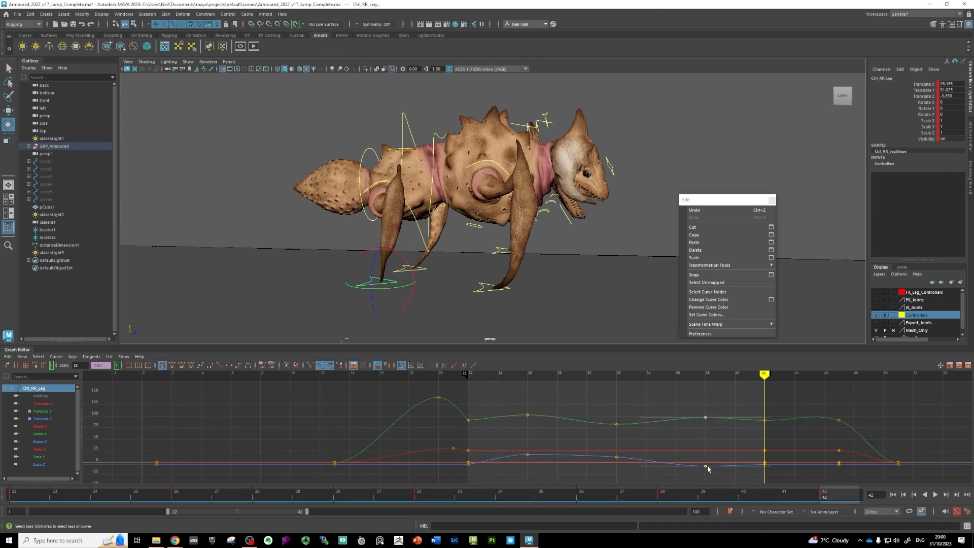
pyautogui.keyDown('shift'); pyautogui.moveTo(716, 465); pyautogui.dragTo(731, 464, button='middle'); pyautogui.keyUp('shift')
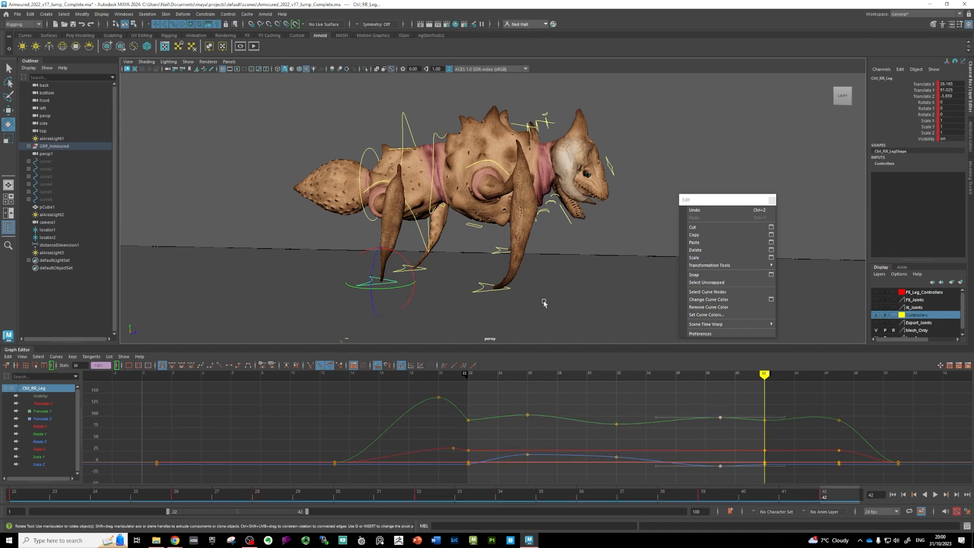
# - Offset the left front leg's keys to frames 27 and 32, and its Translate Y key at 38 to frame 39
pyautogui.click(496, 248)
pyautogui.moveTo(568, 459); pyautogui.dragTo(567, 458)
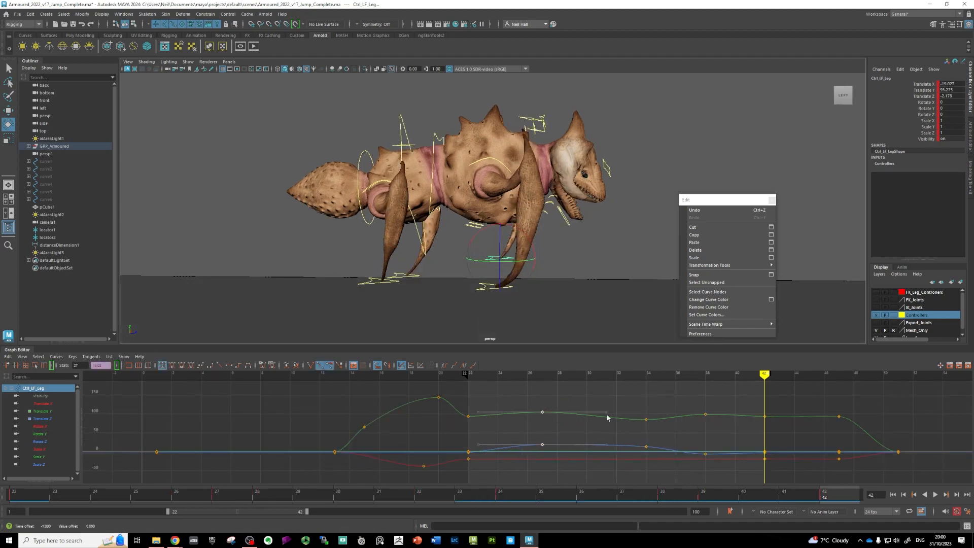
pyautogui.moveTo(665, 465); pyautogui.dragTo(664, 464)
pyautogui.moveTo(628, 418); pyautogui.dragTo(617, 421, button='middle')
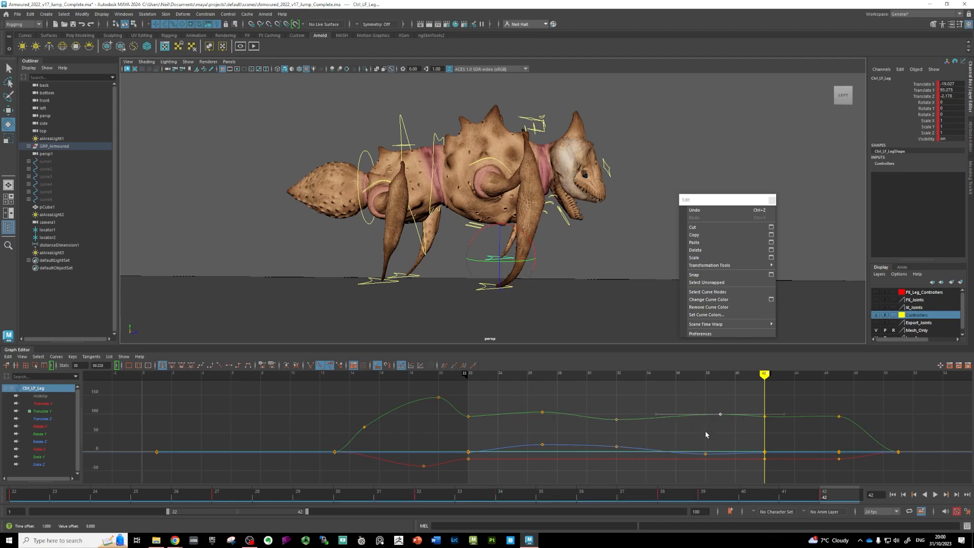
# - Retime the left rear leg's Translate Y keys to frames 26 and 39, lower the one at 34, and shift Translate Z keys to 32 and 37
pyautogui.click(417, 279)
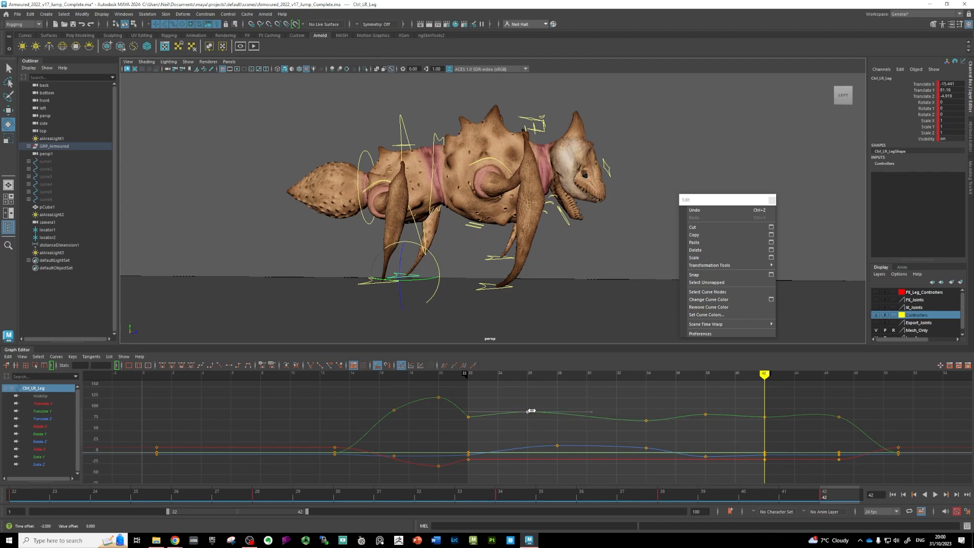
pyautogui.moveTo(646, 421); pyautogui.dragTo(645, 424, button='middle')
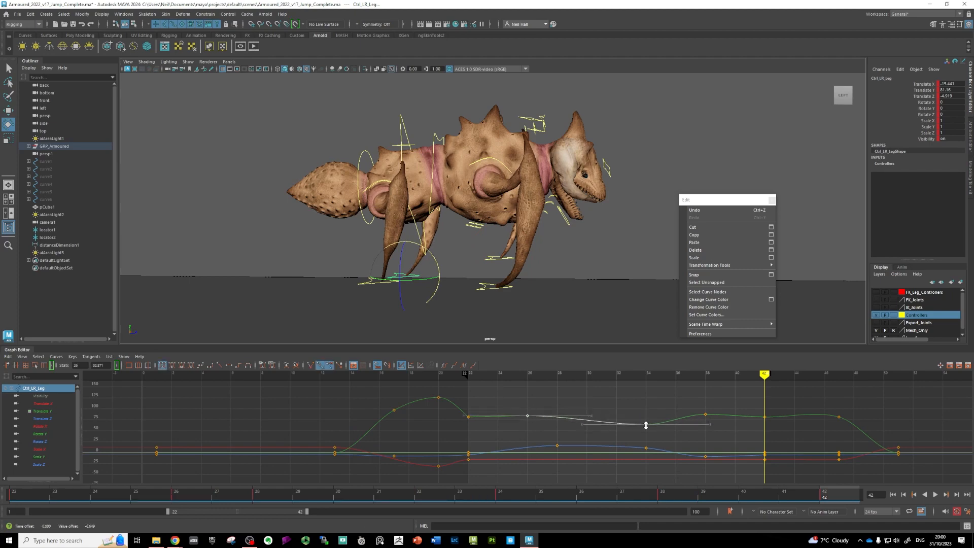
pyautogui.click(705, 416)
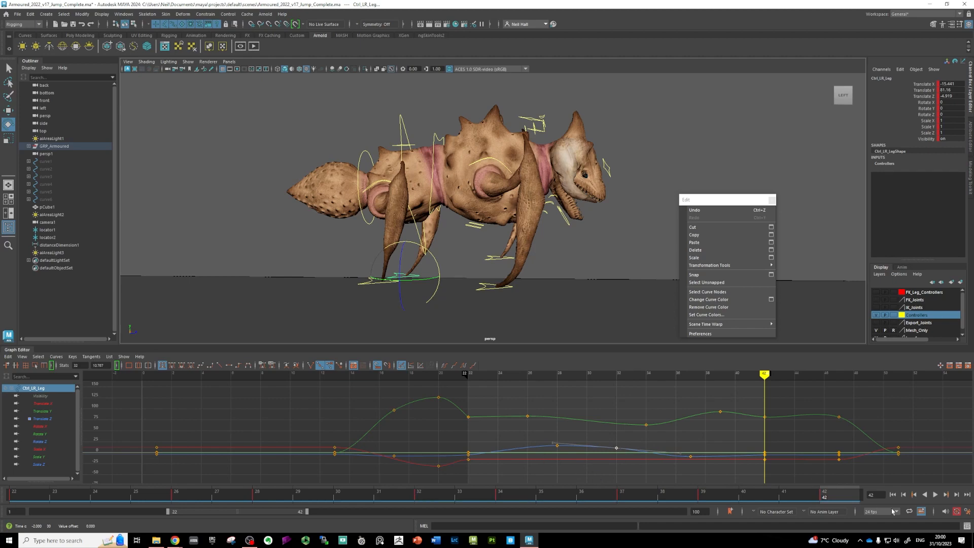
pyautogui.click(934, 496)
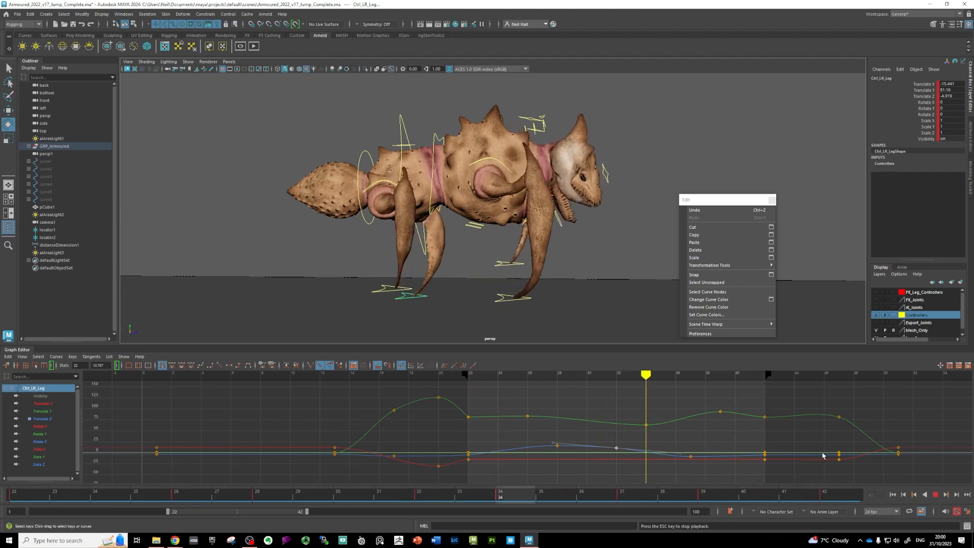
pyautogui.click(936, 496)
# - Select both rear knee controls and move them backward at frame 28, to about Translate Z 7 for the right rear
pyautogui.keyDown('alt'); pyautogui.moveTo(446, 213); pyautogui.dragTo(438, 190); pyautogui.keyUp('alt')
pyautogui.click(436, 177)
pyautogui.click(449, 134)
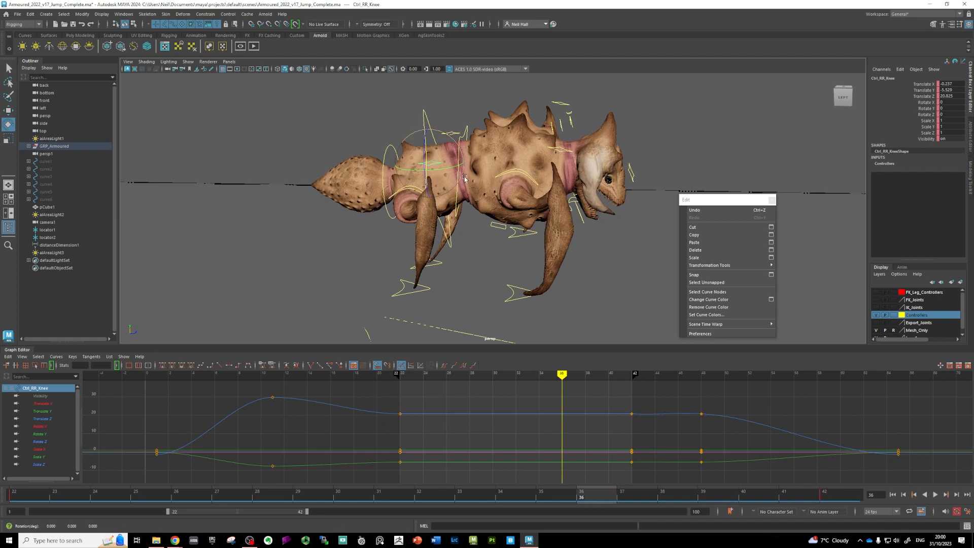
pyautogui.keyDown('shift'); pyautogui.click(460, 130); pyautogui.keyUp('shift')
pyautogui.moveTo(561, 375)
pyautogui.mouseDown()
pyautogui.moveTo(572, 376)
pyautogui.moveTo(402, 380)
pyautogui.moveTo(469, 380)
pyautogui.mouseUp()
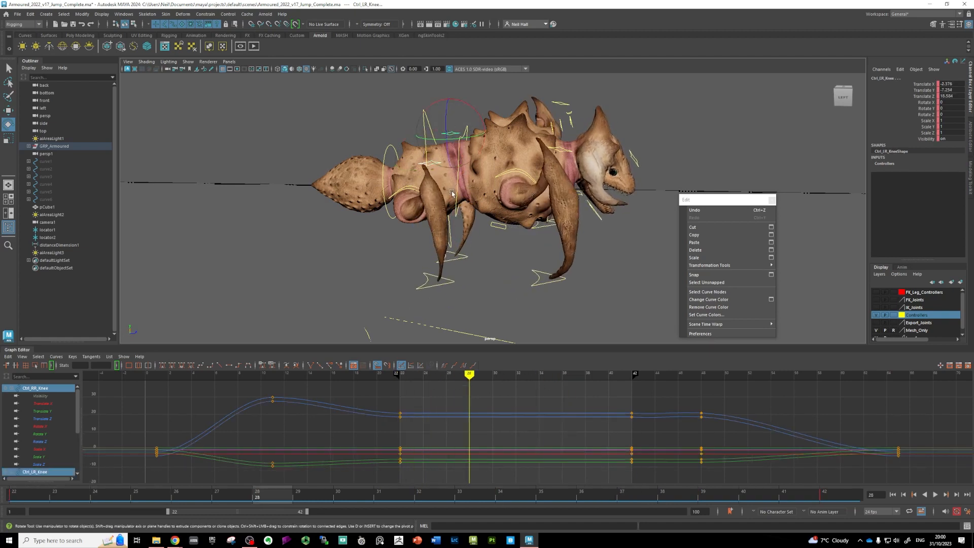
pyautogui.press('w')
pyautogui.moveTo(486, 133); pyautogui.dragTo(467, 242)
# - Move both rear knee controls forward at frame 35, to about Translate Z 23.6 for the left rear
pyautogui.moveTo(464, 374); pyautogui.dragTo(549, 389)
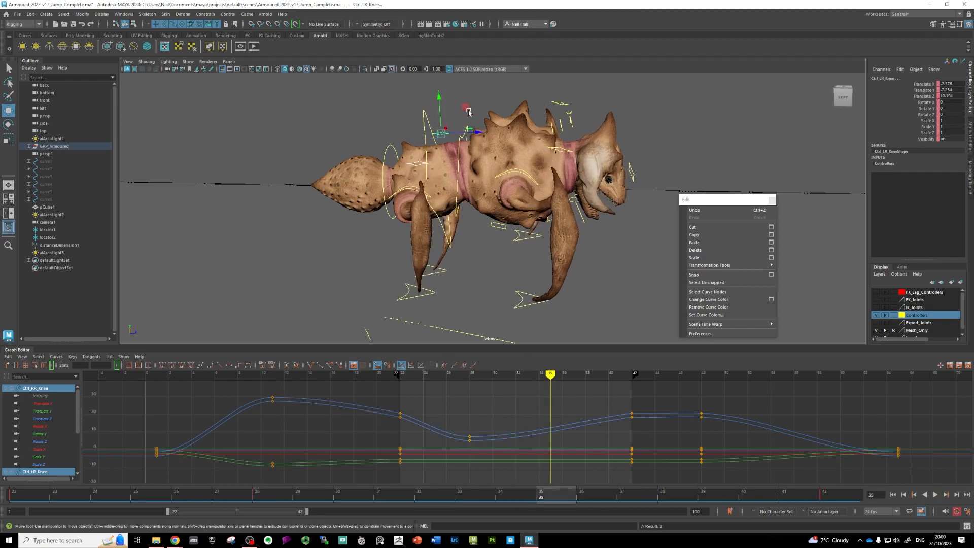
pyautogui.moveTo(479, 134); pyautogui.dragTo(488, 136)
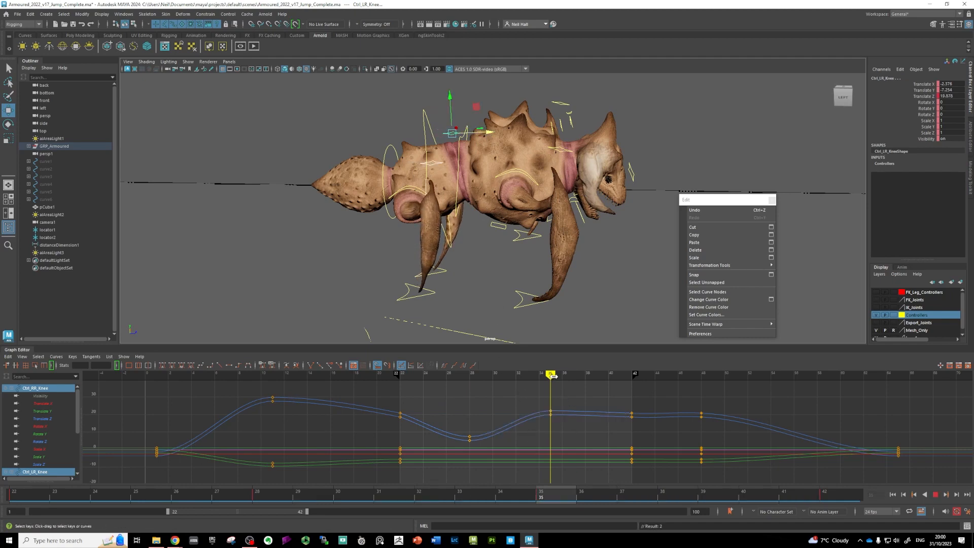
pyautogui.moveTo(556, 377)
pyautogui.mouseDown()
pyautogui.moveTo(565, 381)
pyautogui.moveTo(550, 378)
pyautogui.mouseUp()
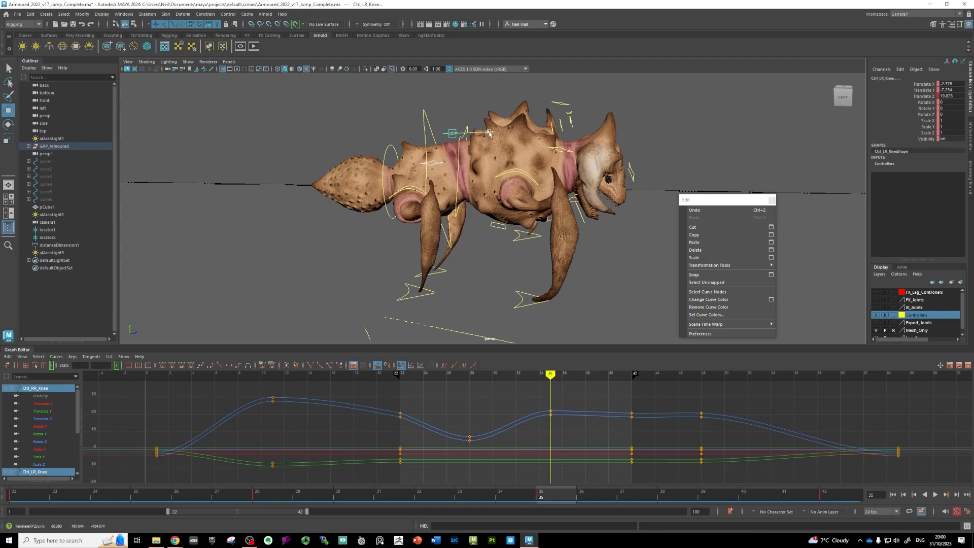
pyautogui.moveTo(489, 133); pyautogui.dragTo(492, 139)
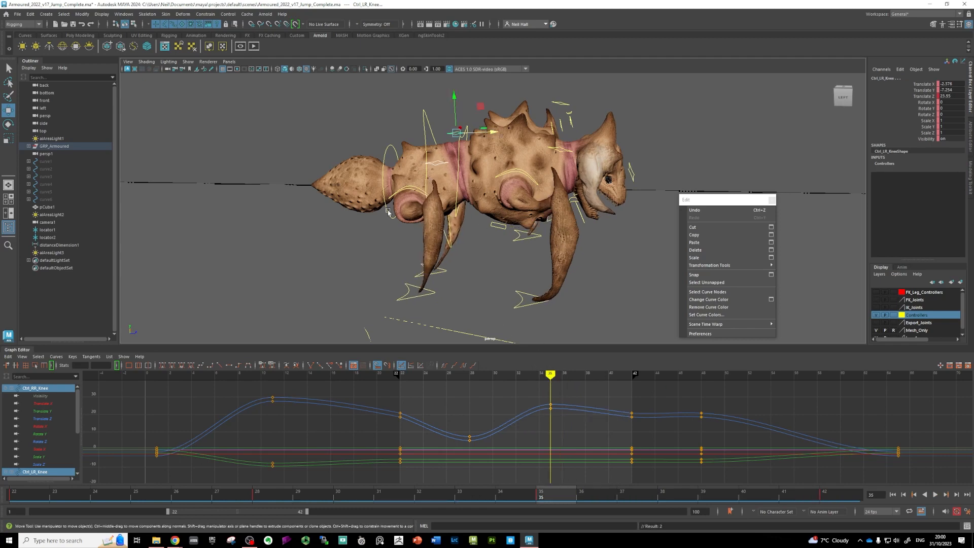
# - Offset the right rear knee's Translate Z keys to frames 27 and 36, and play back the hold
pyautogui.keyDown('alt'); pyautogui.moveTo(388, 212); pyautogui.dragTo(438, 234); pyautogui.keyUp('alt')
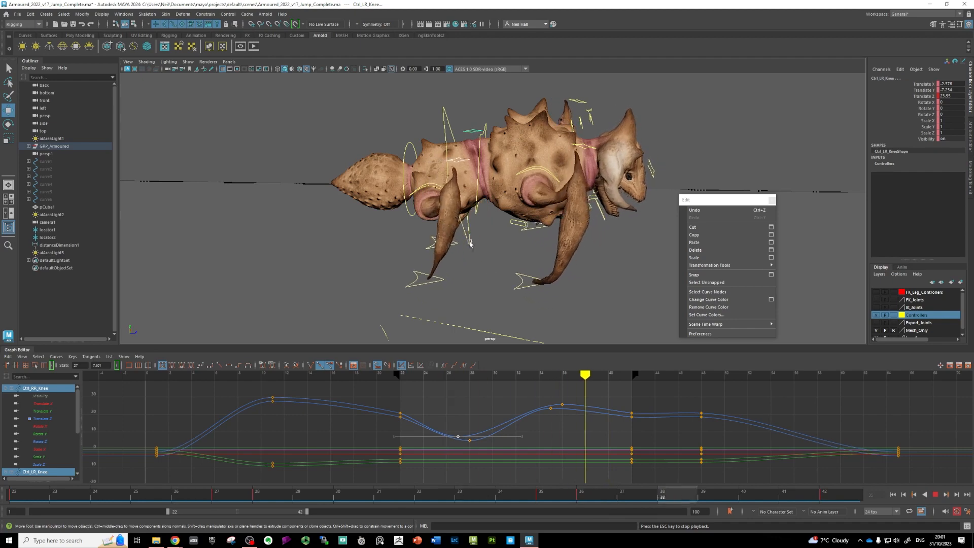
pyautogui.click(935, 495)
pyautogui.keyDown('alt'); pyautogui.moveTo(541, 266); pyautogui.dragTo(537, 253); pyautogui.keyUp('alt')
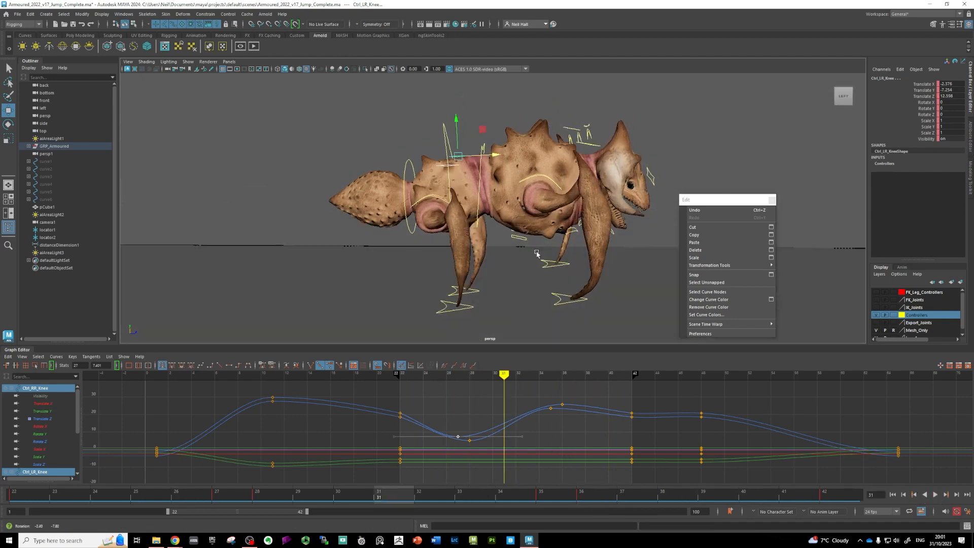
# - Select the hips control and move it slightly up and forward at frame 27
pyautogui.click(500, 193)
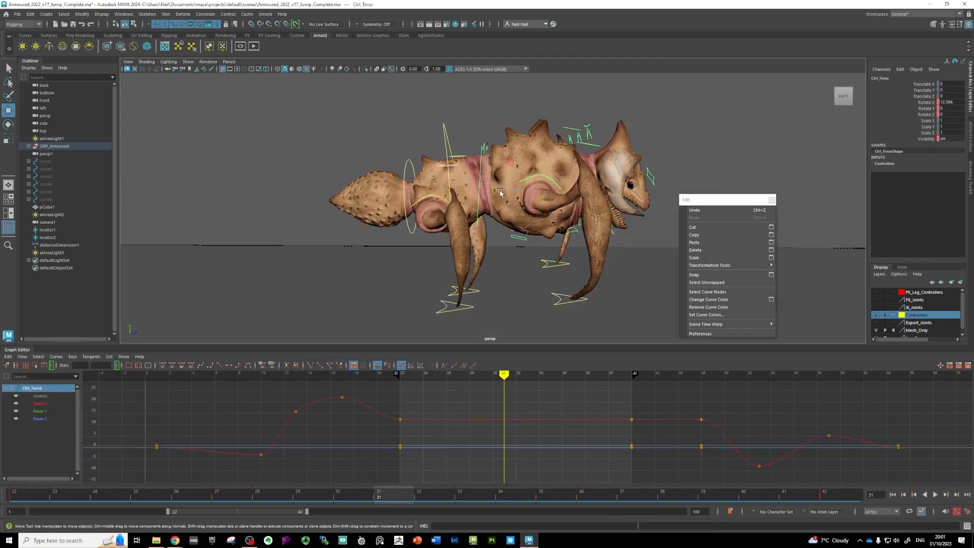
pyautogui.moveTo(499, 375); pyautogui.dragTo(445, 392)
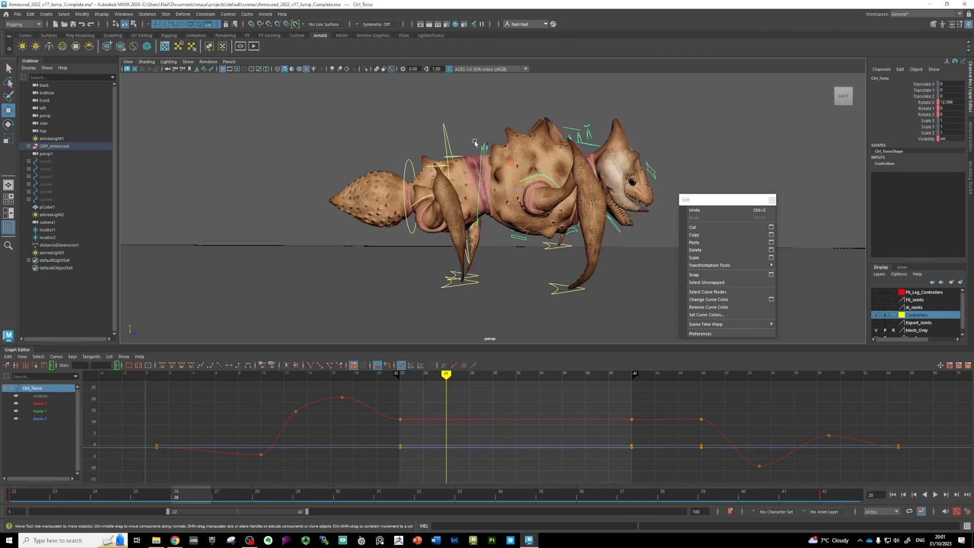
pyautogui.click(450, 143)
pyautogui.moveTo(409, 379); pyautogui.dragTo(424, 378)
pyautogui.moveTo(474, 161); pyautogui.dragTo(480, 156)
# - Move the hips down and backward at frame 34 to about Translate Y 67, Z -6, and play back the hold
pyautogui.moveTo(423, 375); pyautogui.dragTo(496, 376)
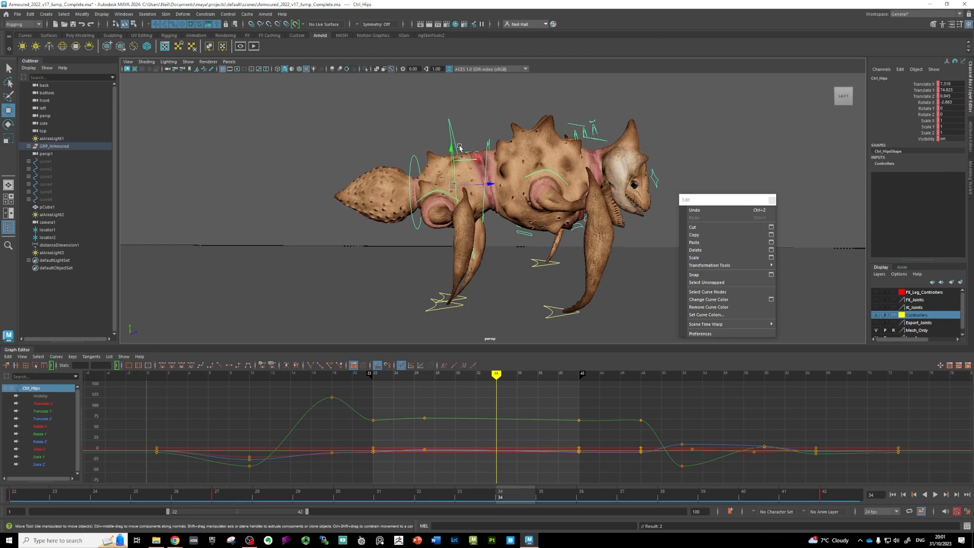
pyautogui.moveTo(477, 162); pyautogui.dragTo(493, 262)
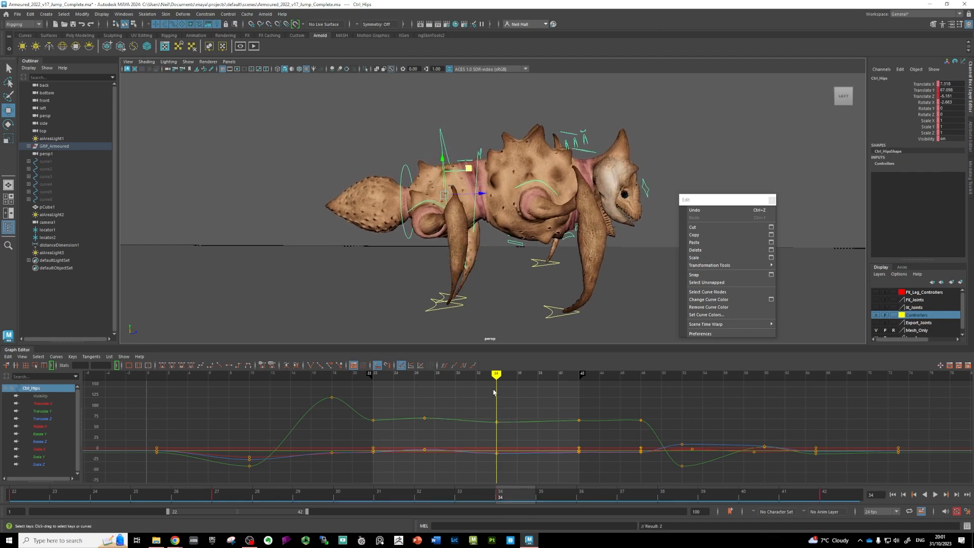
pyautogui.hotkey('alt', 'v')
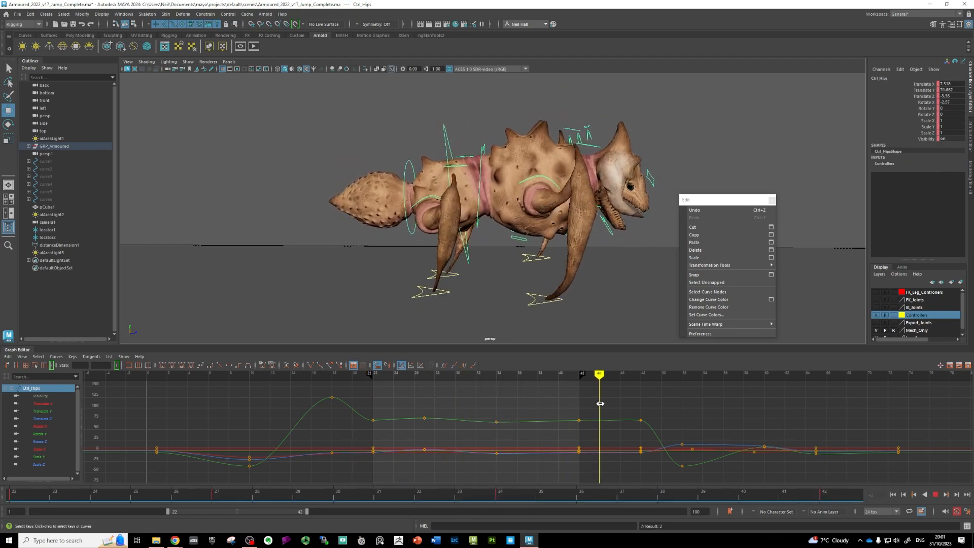
# - Select the tail control and swing it sideways to Rotate Y about 82 at frame 25 and about 99 at frame 28
pyautogui.hotkey('alt', 'v')
pyautogui.moveTo(456, 217)
pyautogui.keyDown('alt'); pyautogui.mouseDown()
pyautogui.moveTo(465, 213)
pyautogui.moveTo(438, 208)
pyautogui.moveTo(476, 215)
pyautogui.moveTo(422, 150)
pyautogui.moveTo(454, 211)
pyautogui.mouseUp(); pyautogui.keyUp('alt')
pyautogui.click(426, 159)
pyautogui.hotkey('alt', 'v')
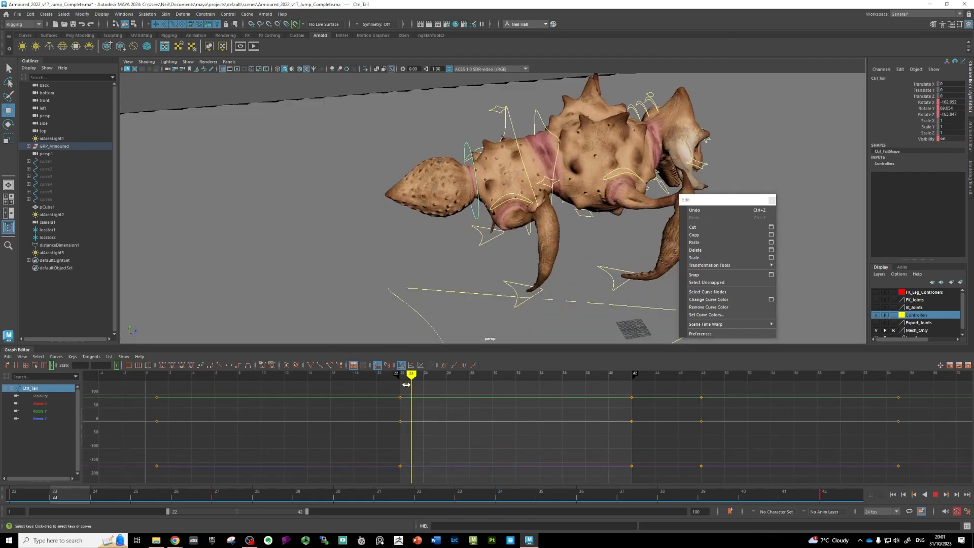
pyautogui.keyDown('alt'); pyautogui.moveTo(456, 244); pyautogui.dragTo(447, 260); pyautogui.keyUp('alt')
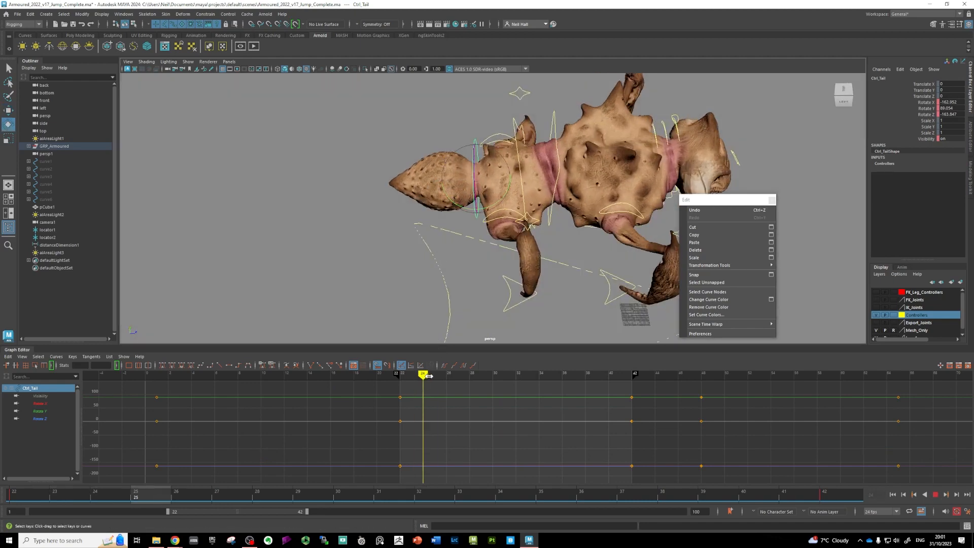
pyautogui.moveTo(429, 376); pyautogui.dragTo(433, 375)
pyautogui.moveTo(452, 199); pyautogui.dragTo(446, 216)
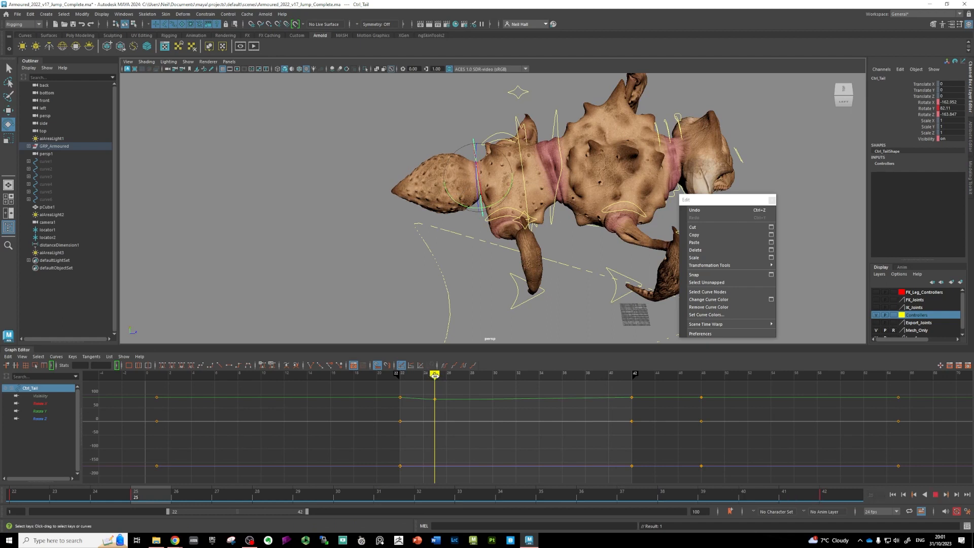
pyautogui.moveTo(435, 376); pyautogui.dragTo(471, 380)
pyautogui.moveTo(457, 203); pyautogui.dragTo(460, 273)
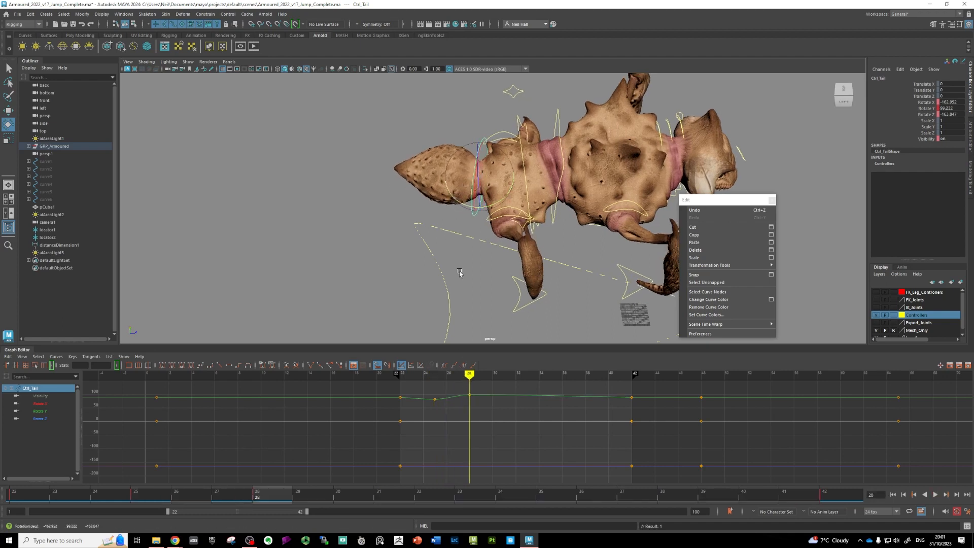
# - Repeat the tail's alternating Rotate Y keys at frames 31, 34, 37 and 40, with about 82.4 at 37 and 94.6 at 40
pyautogui.moveTo(471, 374); pyautogui.dragTo(492, 375)
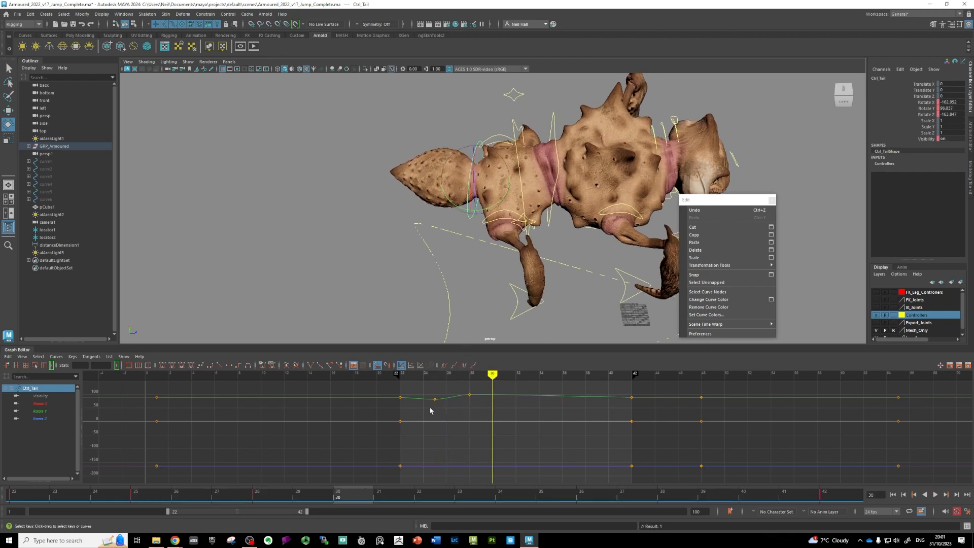
pyautogui.moveTo(498, 375); pyautogui.dragTo(573, 376)
pyautogui.click(699, 244)
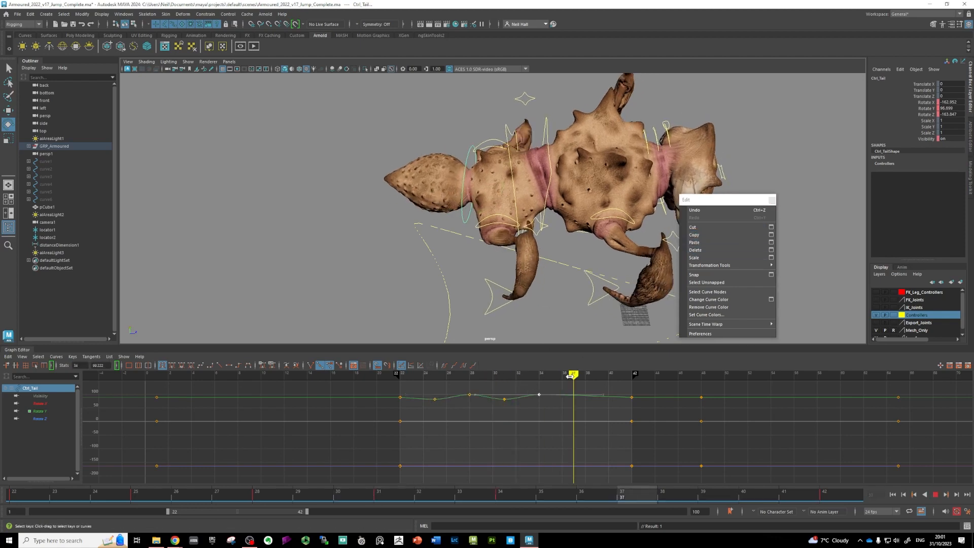
pyautogui.click(694, 242)
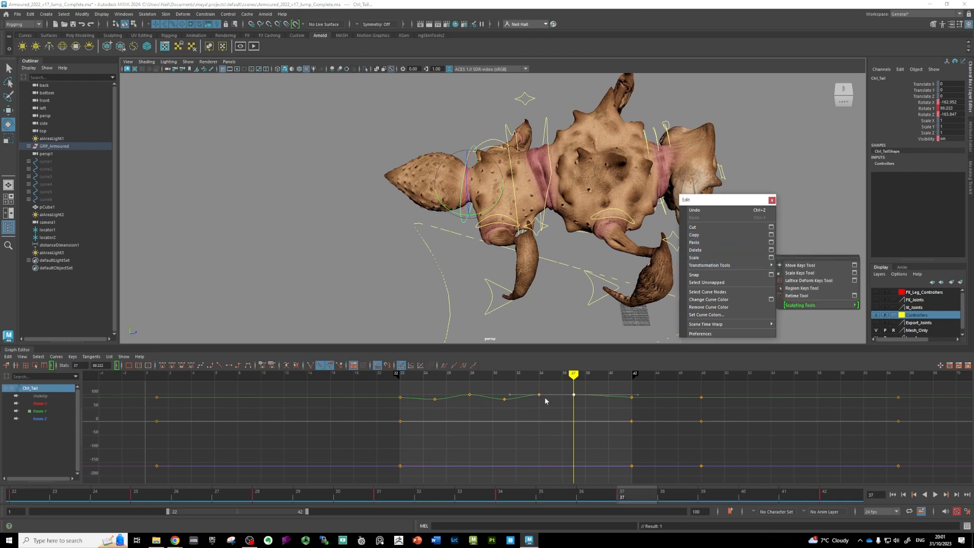
pyautogui.moveTo(574, 395); pyautogui.dragTo(607, 375)
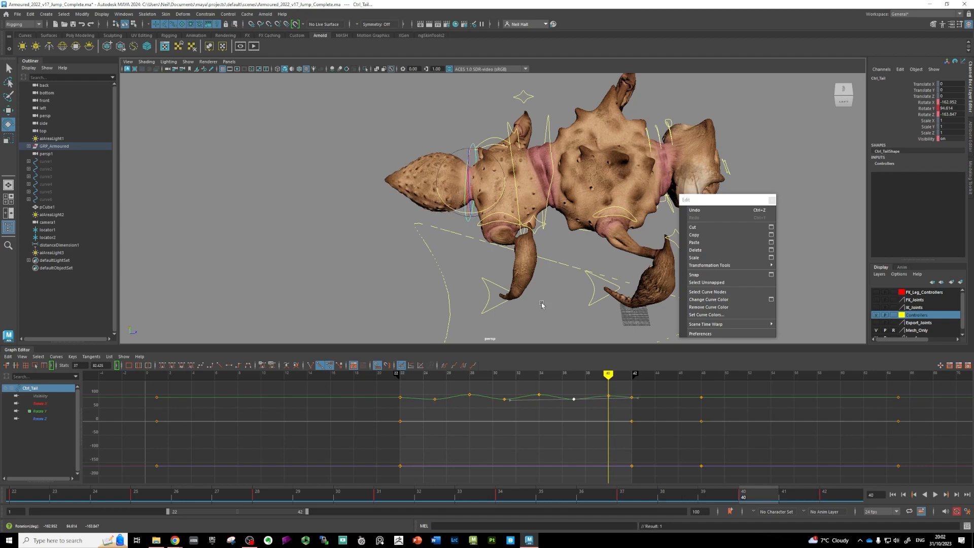
# - Play back the airborne hold and examine the tail swing and overall body drift from several angles and distances
pyautogui.click(935, 494)
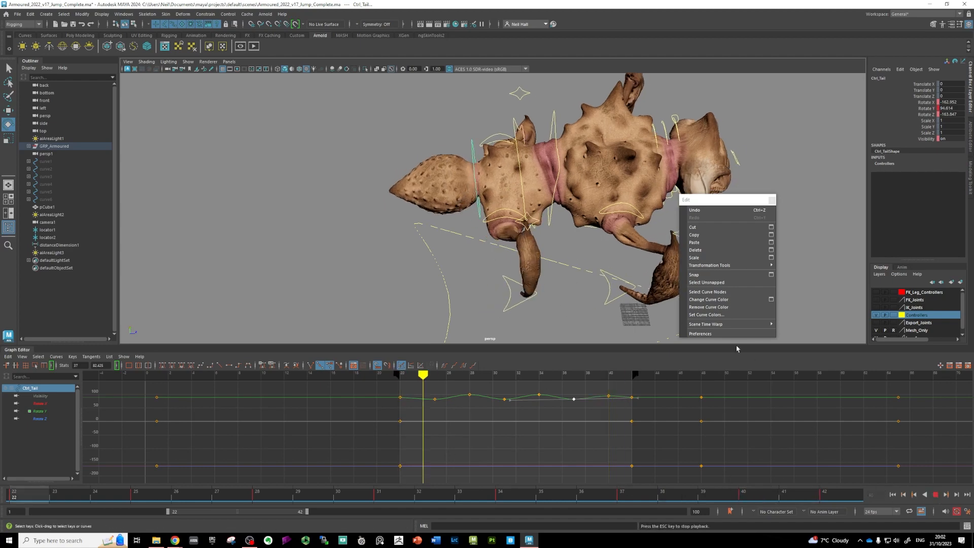
pyautogui.keyDown('alt'); pyautogui.moveTo(569, 294); pyautogui.dragTo(437, 269); pyautogui.keyUp('alt')
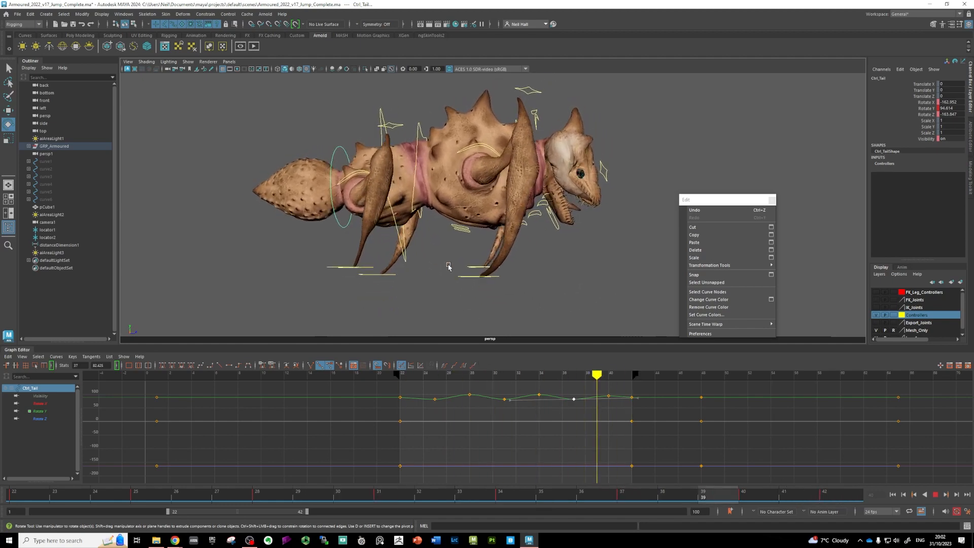
pyautogui.moveTo(456, 257)
pyautogui.keyDown('alt'); pyautogui.mouseDown()
pyautogui.moveTo(355, 258)
pyautogui.moveTo(466, 264)
pyautogui.mouseUp(); pyautogui.keyUp('alt')
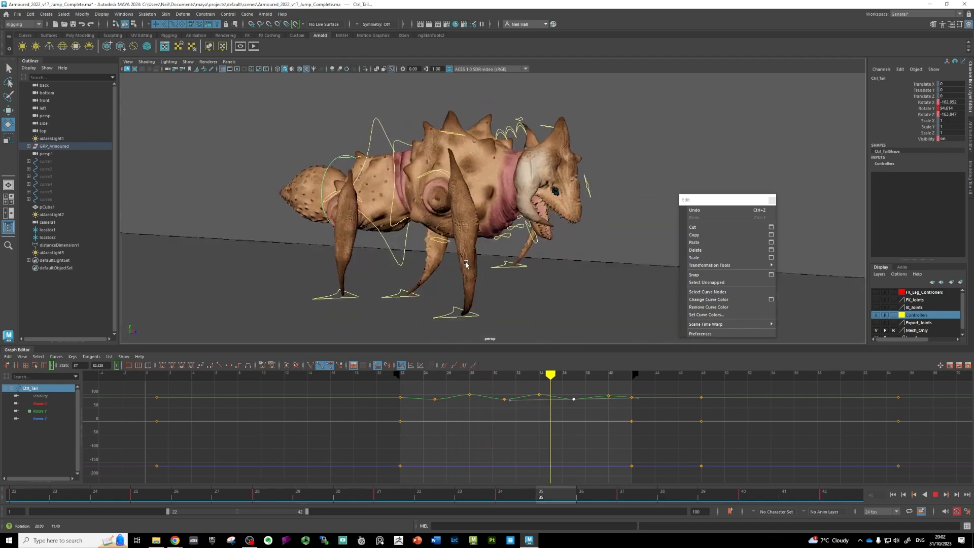
pyautogui.keyDown('alt'); pyautogui.moveTo(465, 264); pyautogui.dragTo(418, 265, button='right'); pyautogui.keyUp('alt')
pyautogui.keyDown('alt'); pyautogui.moveTo(418, 265); pyautogui.dragTo(433, 259); pyautogui.keyUp('alt')
pyautogui.keyDown('alt'); pyautogui.moveTo(433, 259); pyautogui.dragTo(455, 232, button='middle'); pyautogui.keyUp('alt')
pyautogui.keyDown('alt'); pyautogui.moveTo(455, 233); pyautogui.dragTo(436, 243, button='right'); pyautogui.keyUp('alt')
pyautogui.keyDown('alt'); pyautogui.moveTo(437, 243); pyautogui.dragTo(443, 247, button='middle'); pyautogui.keyUp('alt')
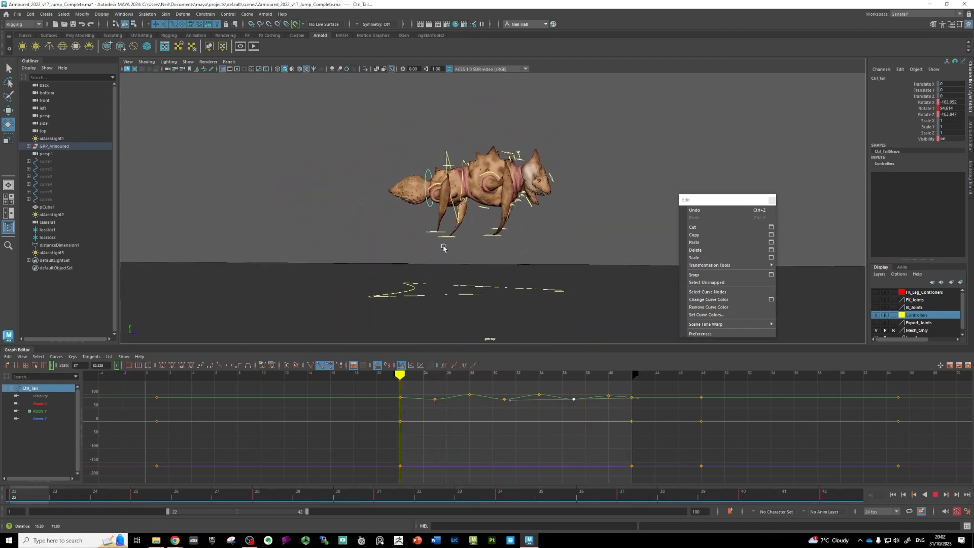
pyautogui.keyDown('alt'); pyautogui.moveTo(443, 247); pyautogui.dragTo(454, 249); pyautogui.keyUp('alt')
pyautogui.keyDown('alt'); pyautogui.moveTo(383, 191); pyautogui.dragTo(467, 263, button='middle'); pyautogui.keyUp('alt')
pyautogui.scroll(3, 478, 237)
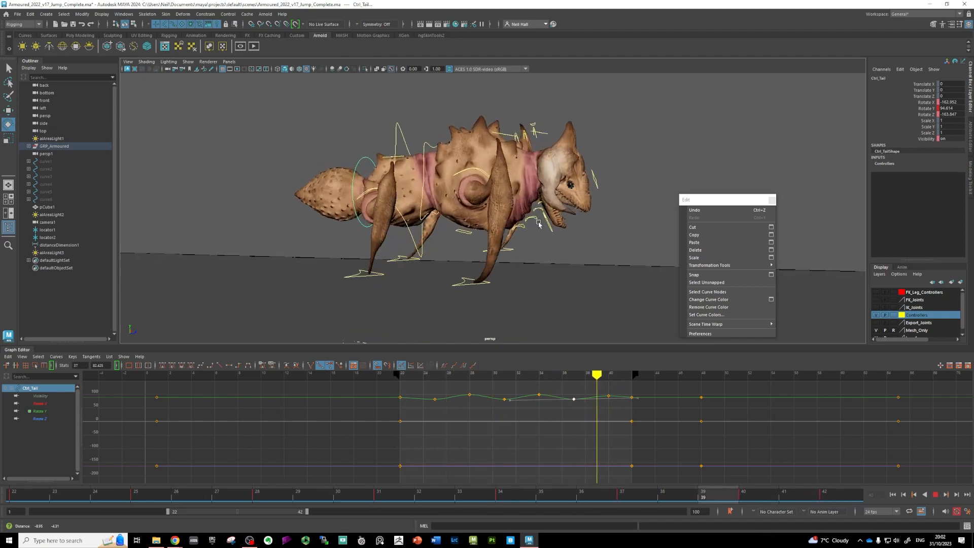
pyautogui.keyDown('alt'); pyautogui.moveTo(487, 236); pyautogui.dragTo(529, 219); pyautogui.keyUp('alt')
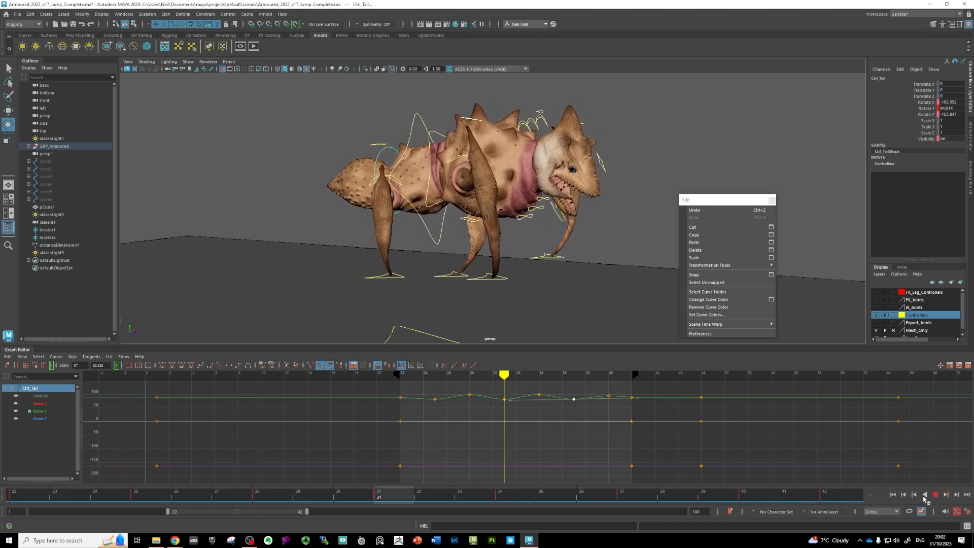
pyautogui.press('Escape')
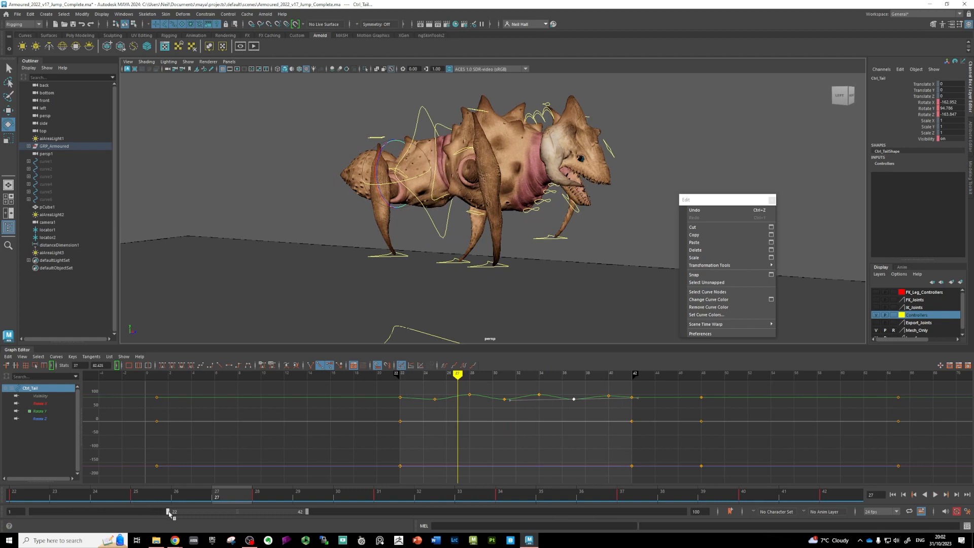
# - Extend the playback range to frames 1 to 73, selecting all controls to check how far their keys run
pyautogui.moveTo(169, 512); pyautogui.dragTo(20, 513)
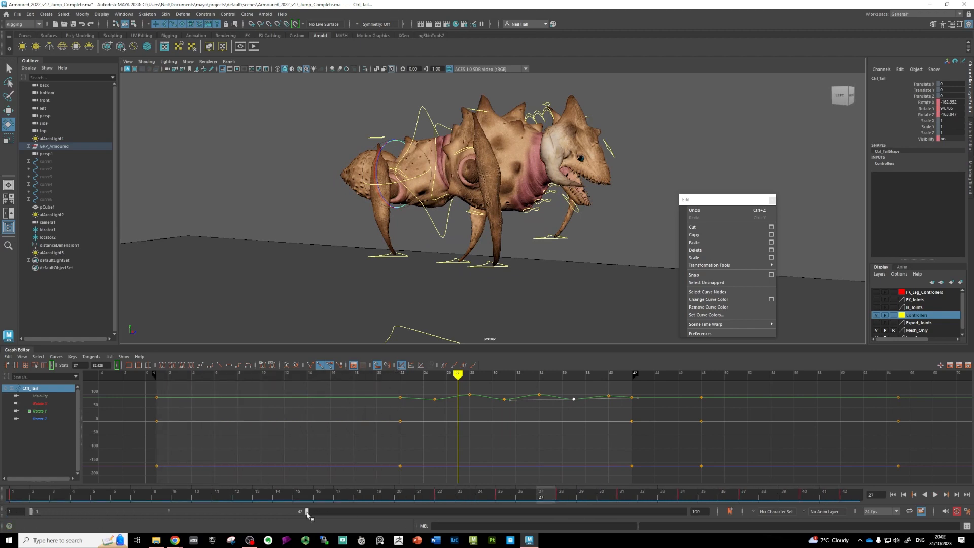
pyautogui.moveTo(307, 514); pyautogui.dragTo(458, 523)
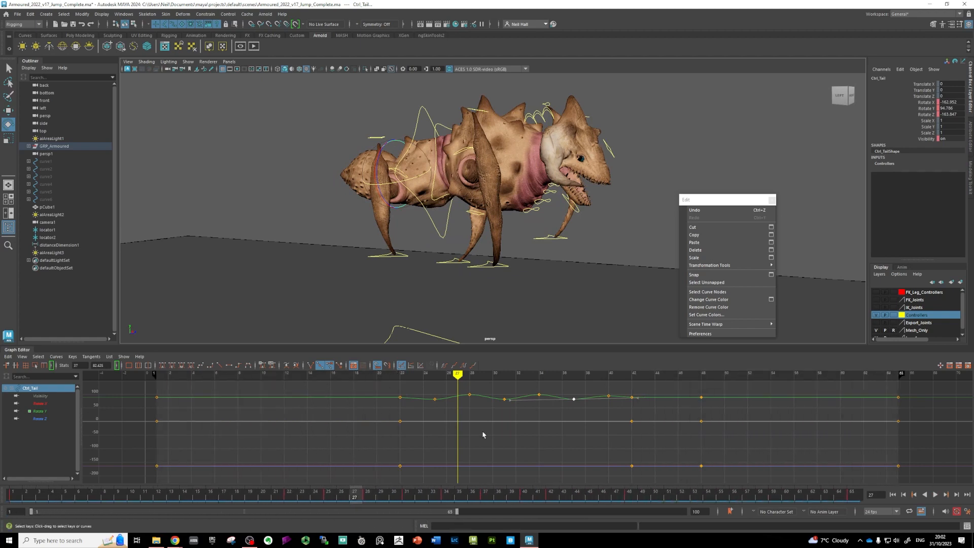
pyautogui.scroll(-3, 483, 435)
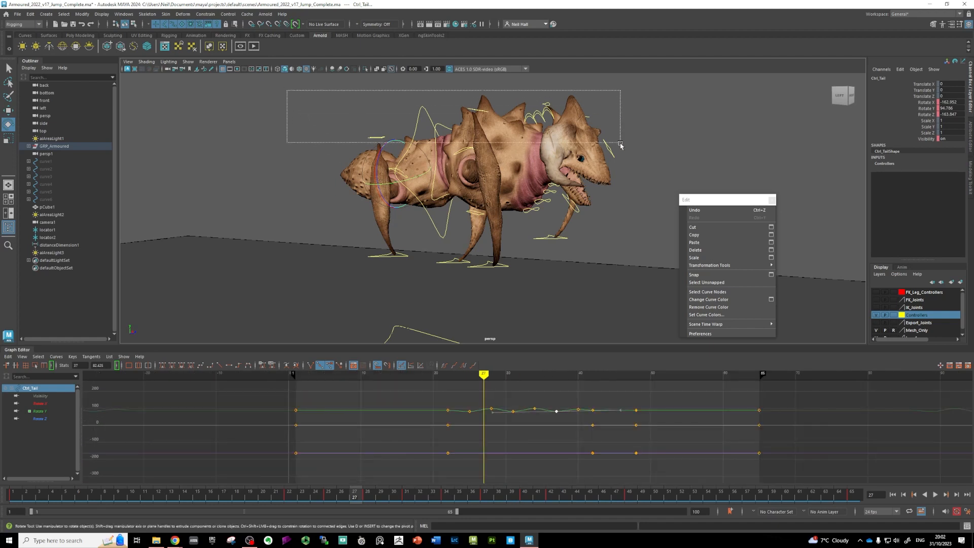
pyautogui.moveTo(637, 279); pyautogui.dragTo(638, 279)
pyautogui.scroll(-3, 571, 431)
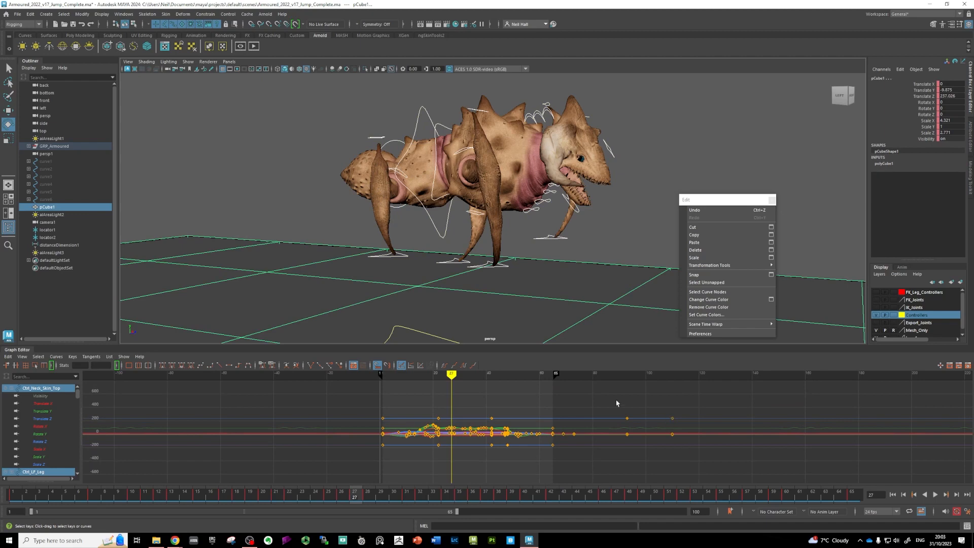
pyautogui.moveTo(451, 385); pyautogui.dragTo(576, 388)
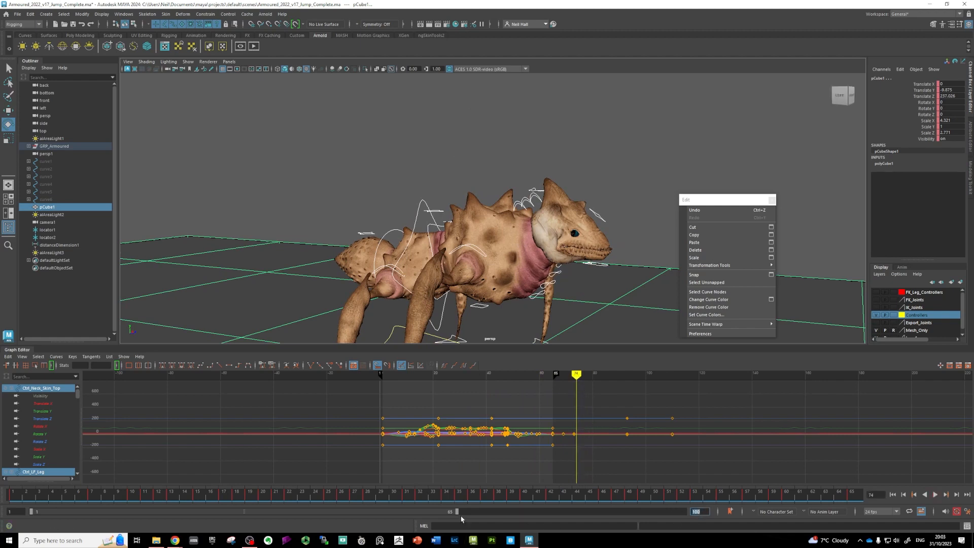
pyautogui.moveTo(455, 513); pyautogui.dragTo(509, 513)
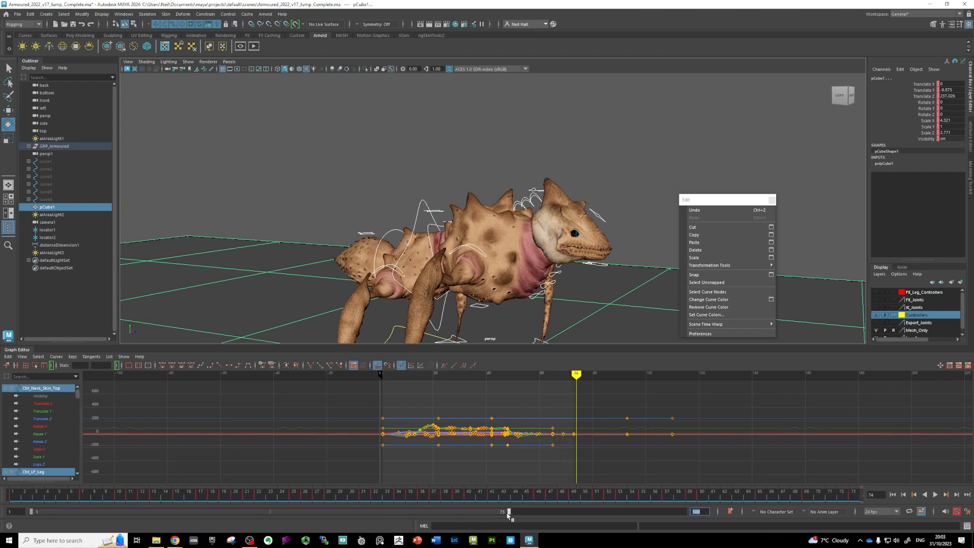
# - Hide the Controllers layer and play back the whole jump, moving the floating Edit menu clear of the creature
pyautogui.click(935, 496)
pyautogui.keyDown('alt'); pyautogui.moveTo(461, 284); pyautogui.dragTo(439, 266); pyautogui.keyUp('alt')
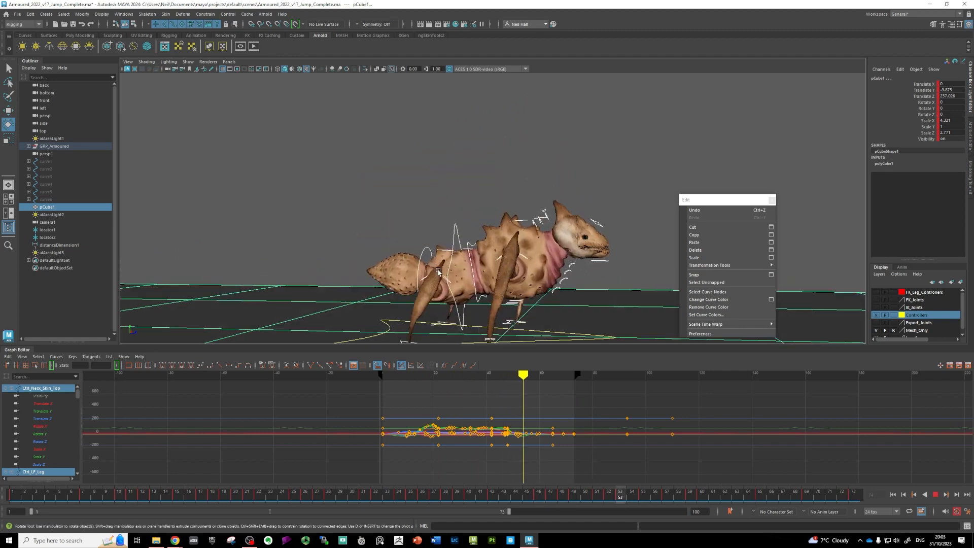
pyautogui.click(876, 315)
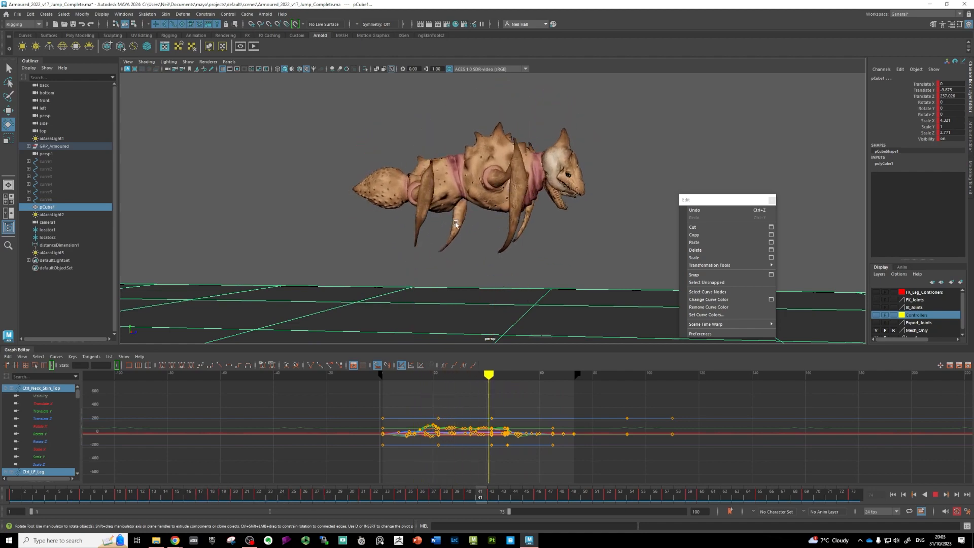
pyautogui.keyDown('alt'); pyautogui.moveTo(456, 224); pyautogui.dragTo(445, 240); pyautogui.keyUp('alt')
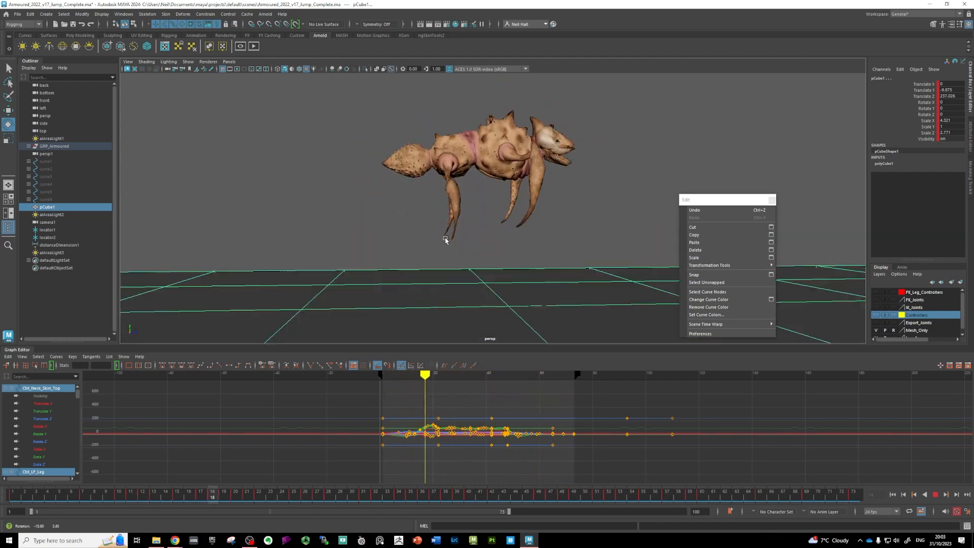
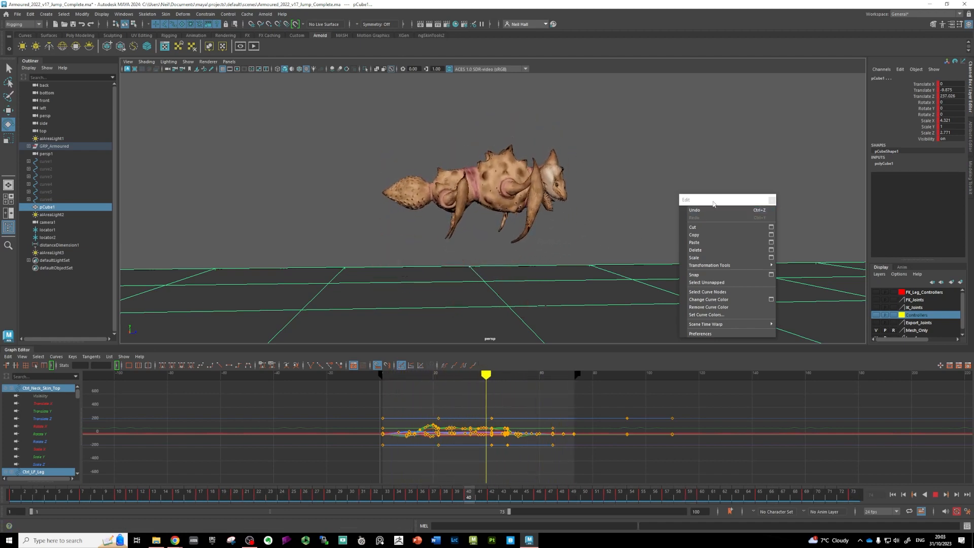
pyautogui.moveTo(713, 204); pyautogui.dragTo(742, 151)
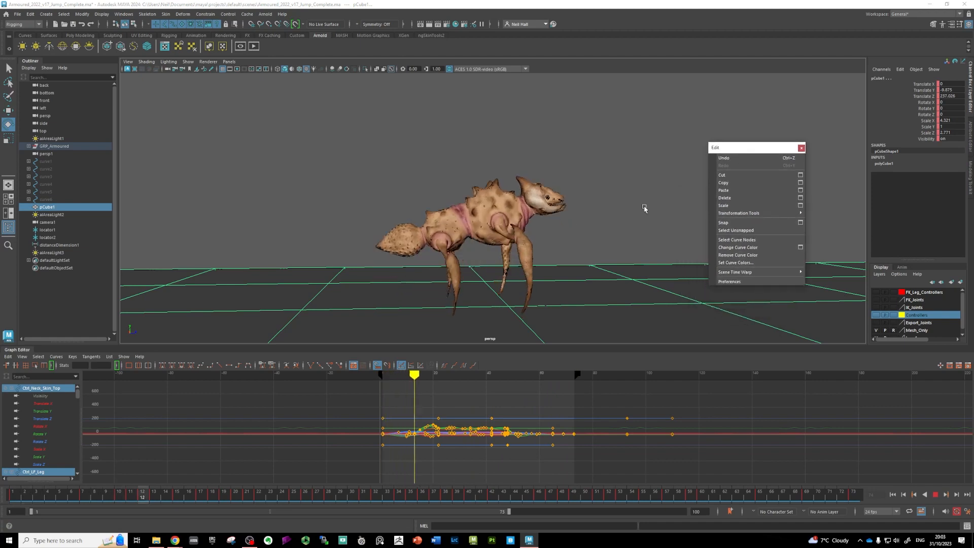
pyautogui.keyDown('alt'); pyautogui.moveTo(561, 250); pyautogui.dragTo(546, 242); pyautogui.keyUp('alt')
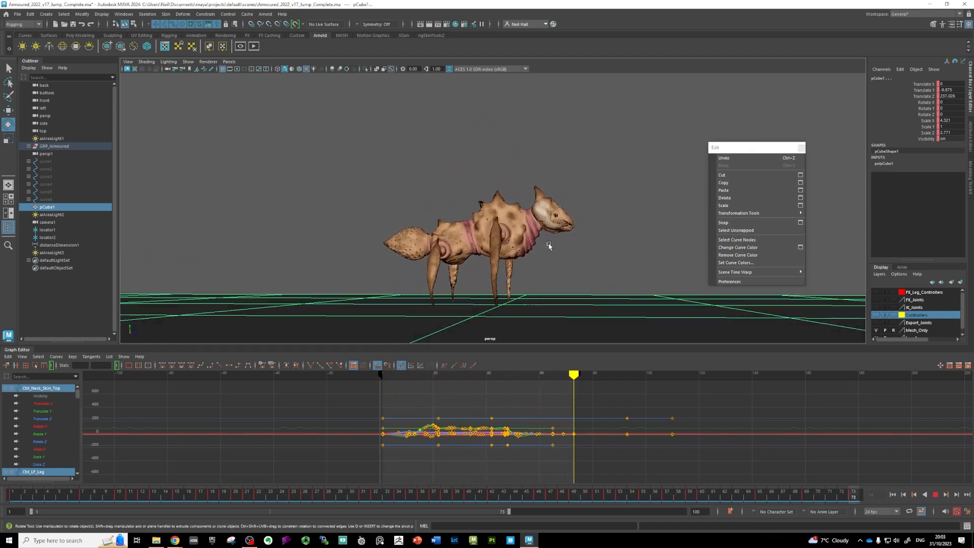
pyautogui.click(936, 496)
pyautogui.keyDown('alt'); pyautogui.moveTo(511, 282); pyautogui.dragTo(519, 277); pyautogui.keyUp('alt')
pyautogui.hotkey('alt', 'v')
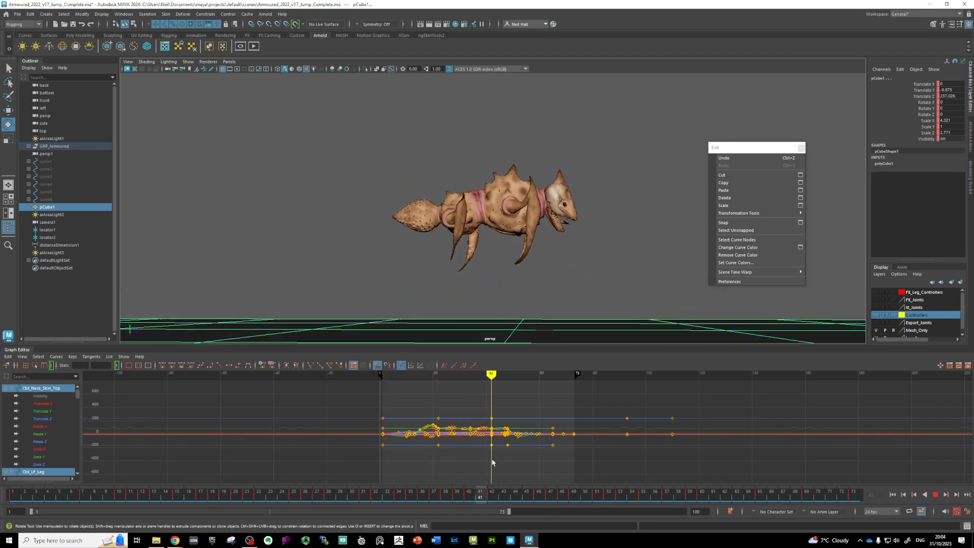
pyautogui.hotkey('alt', 'v')
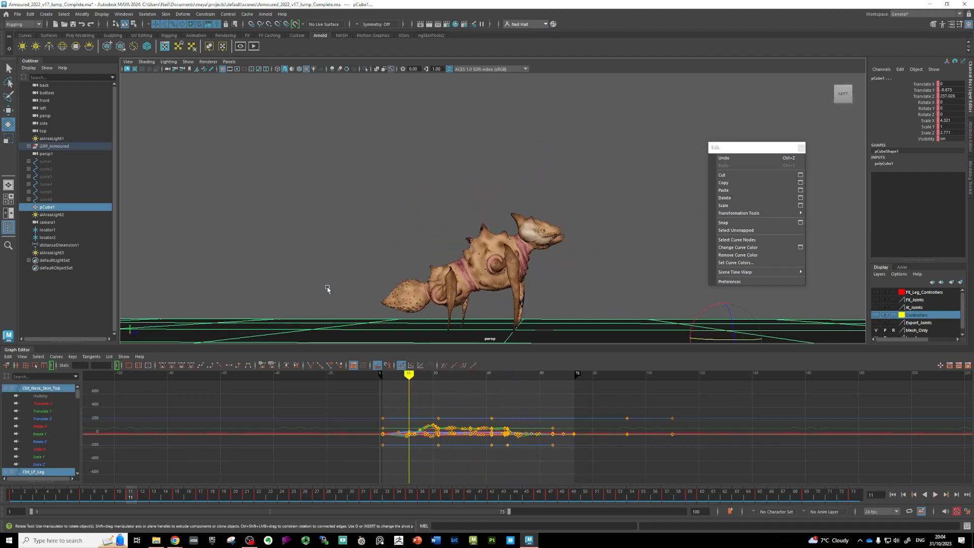
# - Switch the viewport to wireframe, show the Controllers layer again and select the Ctrl_MOVE_ALL control beneath the creature
pyautogui.keyDown('alt'); pyautogui.moveTo(326, 285); pyautogui.dragTo(374, 260); pyautogui.keyUp('alt')
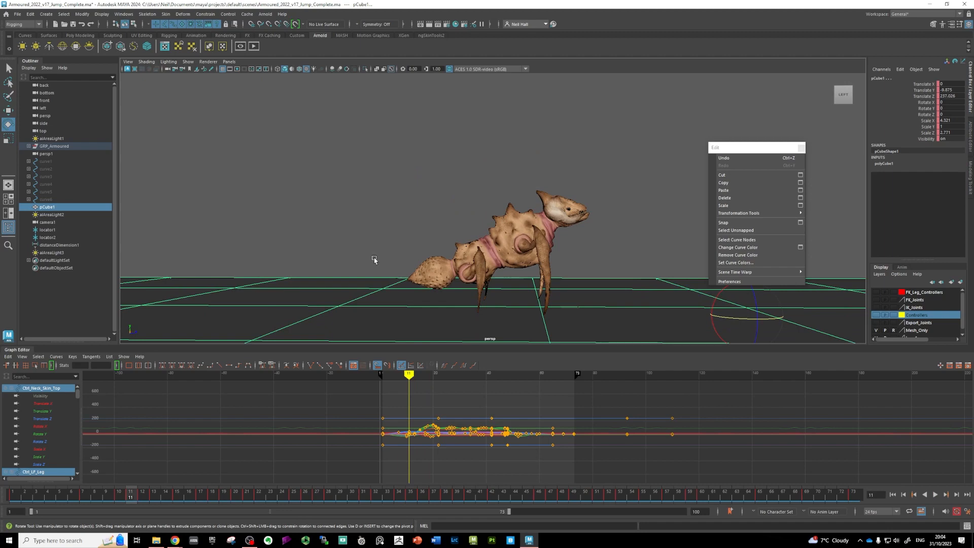
pyautogui.press('4')
pyautogui.keyDown('alt'); pyautogui.moveTo(508, 304); pyautogui.dragTo(482, 281); pyautogui.keyUp('alt')
pyautogui.scroll(2, 482, 282)
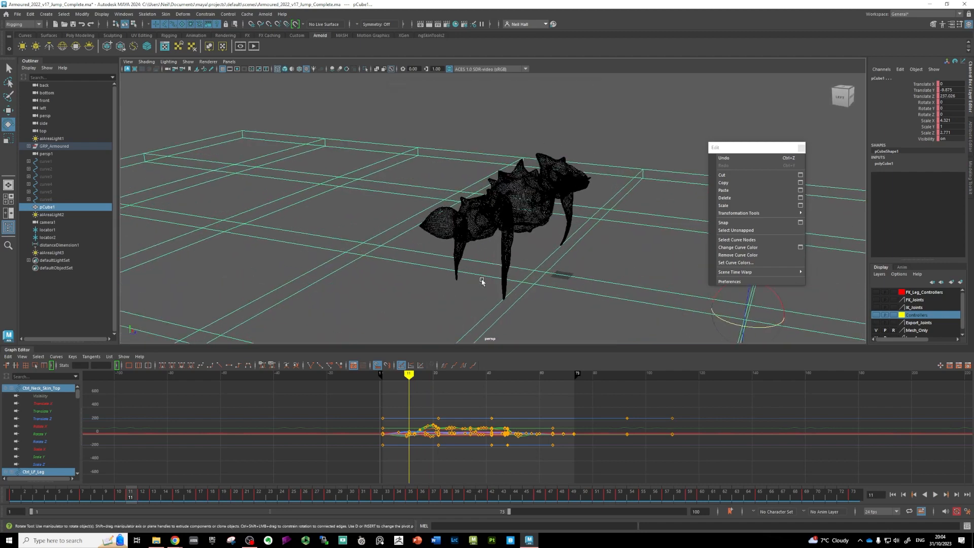
pyautogui.keyDown('alt'); pyautogui.moveTo(428, 291); pyautogui.dragTo(455, 293, button='middle'); pyautogui.keyUp('alt')
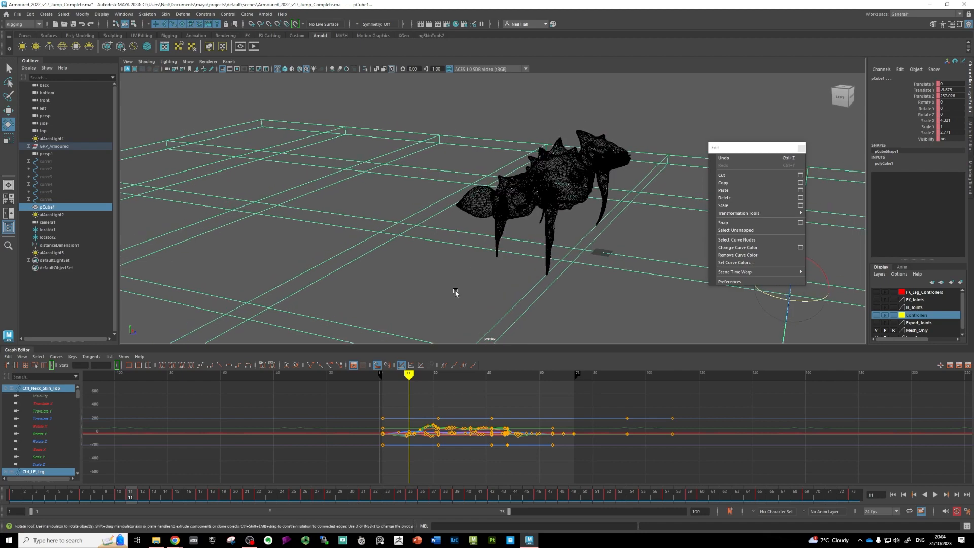
pyautogui.click(876, 315)
pyautogui.click(447, 259)
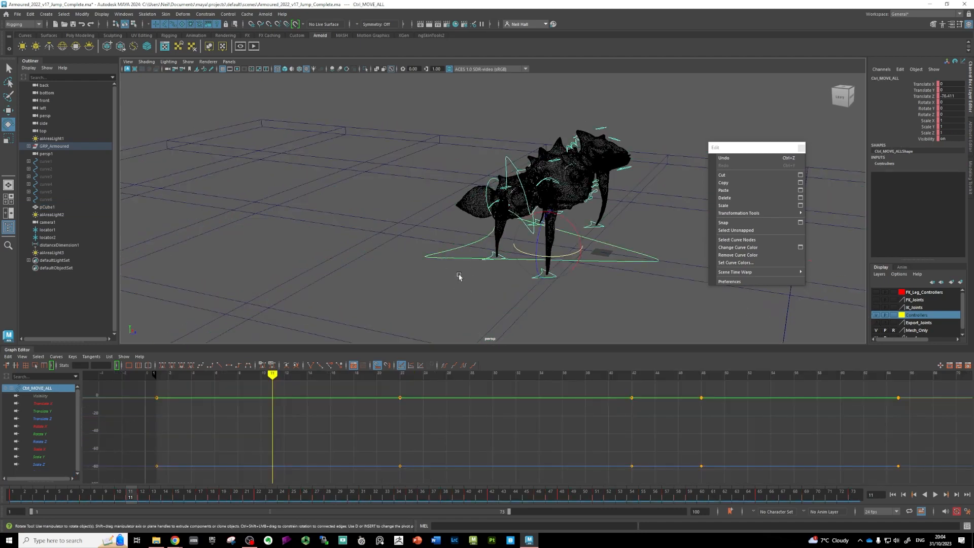
# - Key the Ctrl_MOVE_ALL control at its current position at frame 13 before take-off and frame 51 on landing
pyautogui.keyDown('alt'); pyautogui.moveTo(457, 276); pyautogui.dragTo(337, 341); pyautogui.keyUp('alt')
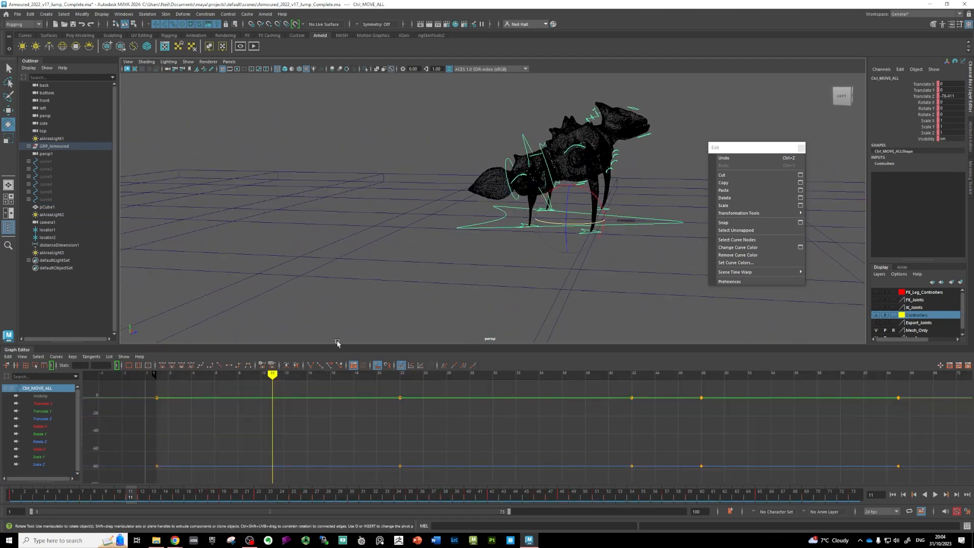
pyautogui.moveTo(272, 376); pyautogui.dragTo(296, 377)
pyautogui.keyDown('alt'); pyautogui.moveTo(348, 341); pyautogui.dragTo(428, 273); pyautogui.keyUp('alt')
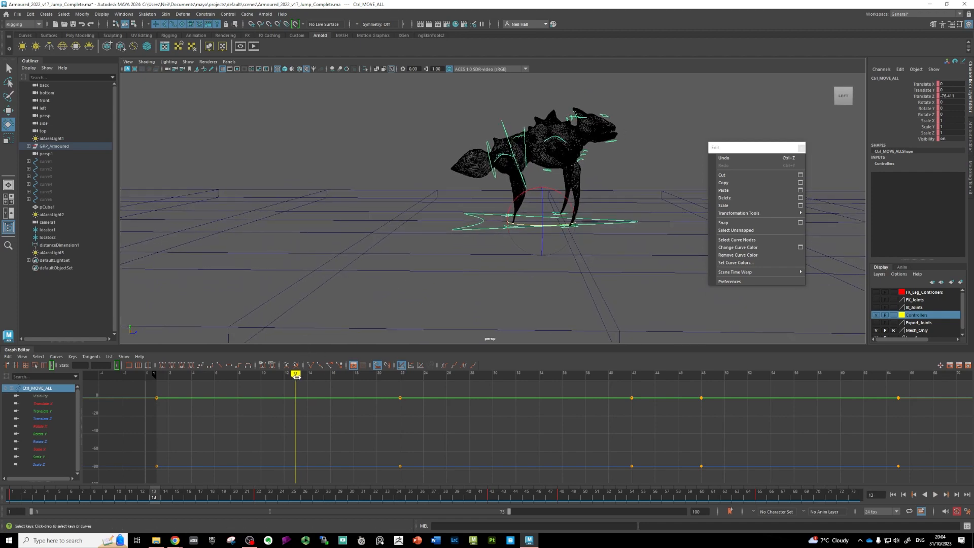
pyautogui.moveTo(296, 376)
pyautogui.mouseDown()
pyautogui.moveTo(156, 376)
pyautogui.moveTo(308, 380)
pyautogui.moveTo(295, 380)
pyautogui.mouseUp()
pyautogui.press('e')
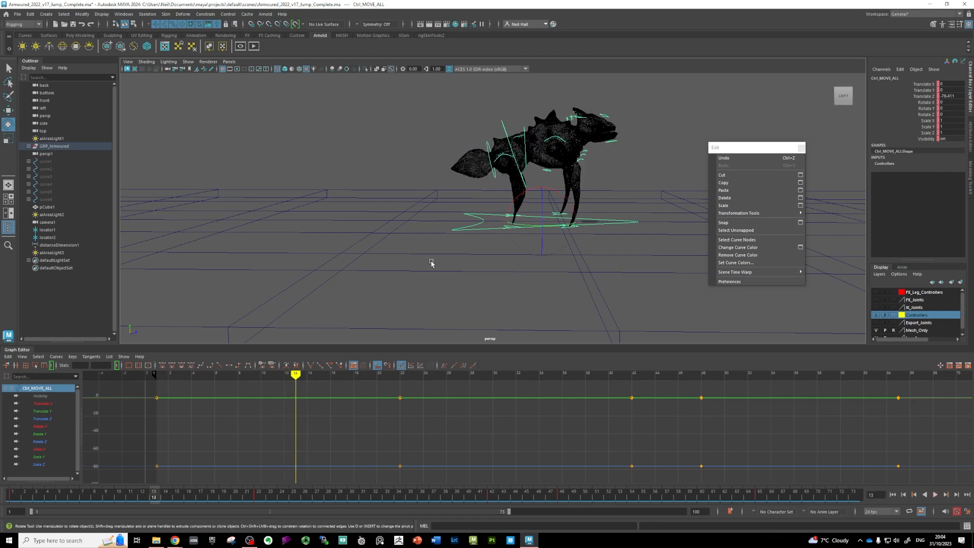
pyautogui.moveTo(516, 214); pyautogui.dragTo(526, 204)
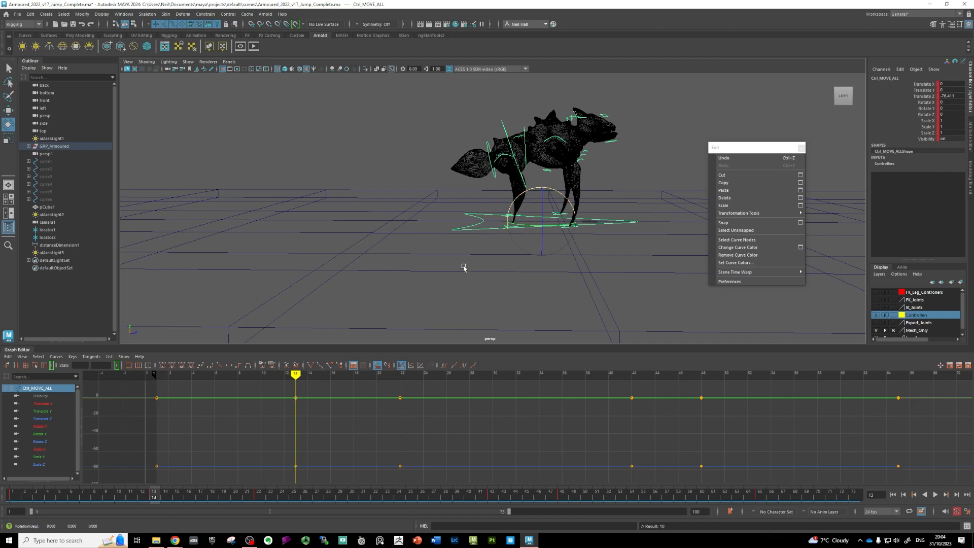
pyautogui.keyDown('alt'); pyautogui.moveTo(464, 268); pyautogui.dragTo(379, 320); pyautogui.keyUp('alt')
pyautogui.moveTo(295, 376)
pyautogui.mouseDown()
pyautogui.moveTo(741, 394)
pyautogui.moveTo(723, 395)
pyautogui.moveTo(731, 394)
pyautogui.mouseUp()
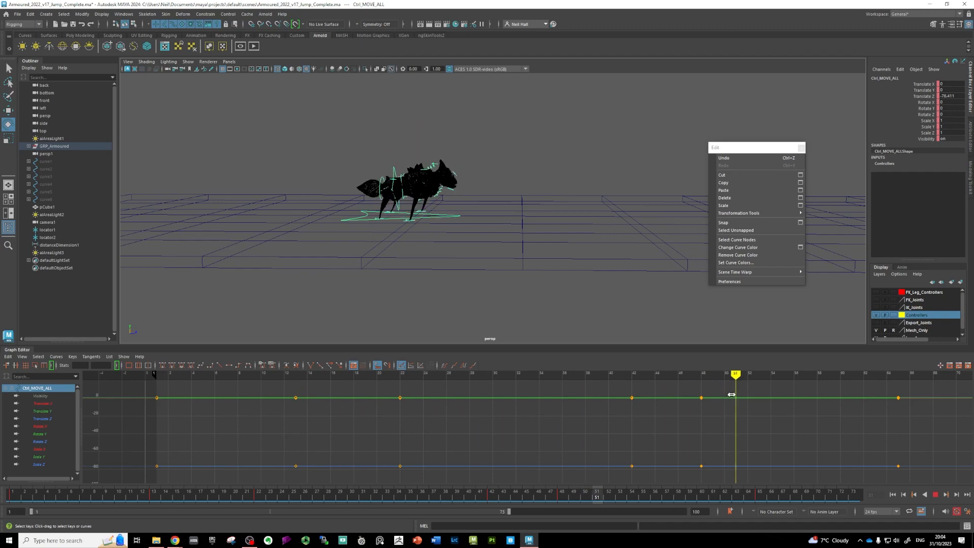
pyautogui.middleClick(640, 256)
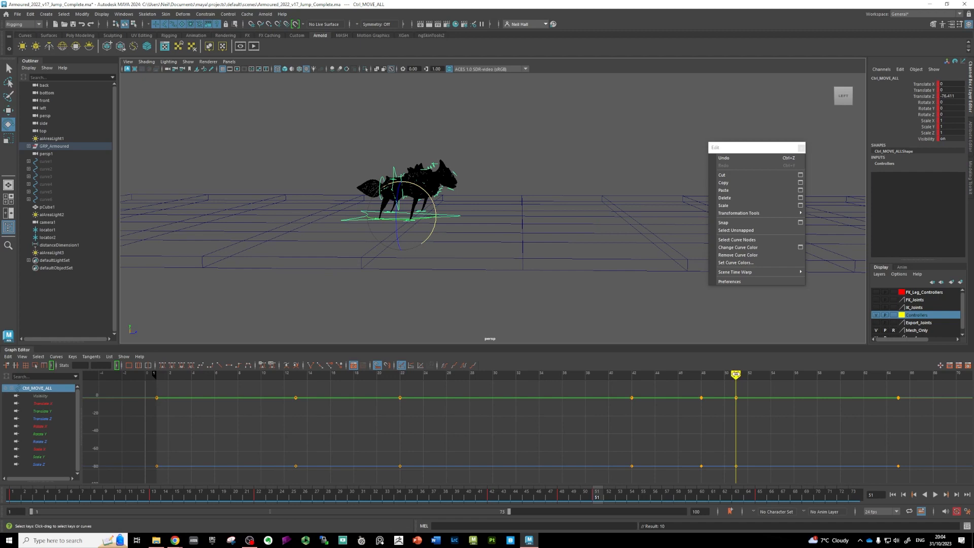
# - Scrub the frames around take-off and examine from several angles when the feet leave the ground
pyautogui.moveTo(318, 381)
pyautogui.mouseDown()
pyautogui.moveTo(269, 380)
pyautogui.moveTo(319, 381)
pyautogui.moveTo(284, 380)
pyautogui.mouseUp()
pyautogui.moveTo(331, 289)
pyautogui.keyDown('alt'); pyautogui.mouseDown()
pyautogui.moveTo(392, 280)
pyautogui.moveTo(412, 256)
pyautogui.moveTo(406, 274)
pyautogui.moveTo(438, 265)
pyautogui.mouseUp(); pyautogui.keyUp('alt')
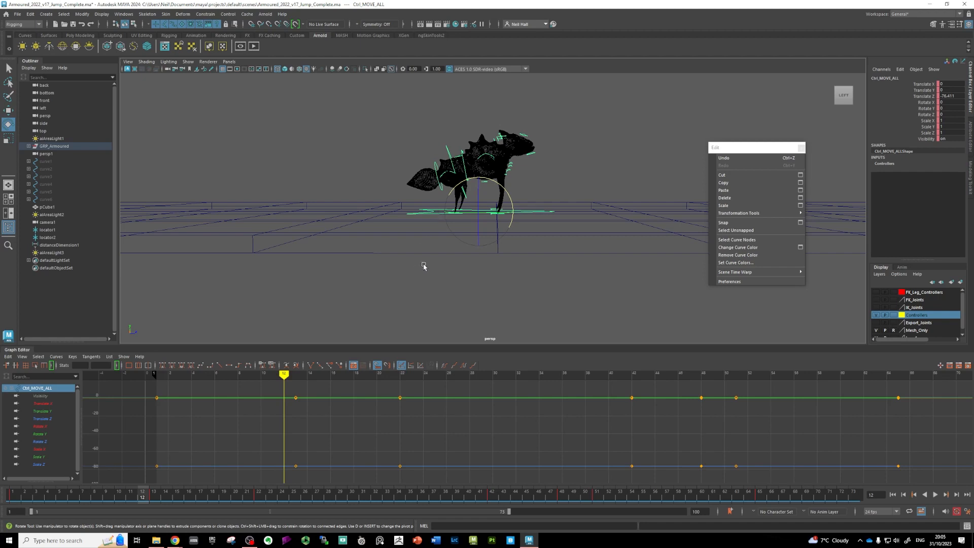
pyautogui.keyDown('alt'); pyautogui.moveTo(423, 266); pyautogui.dragTo(443, 269); pyautogui.keyUp('alt')
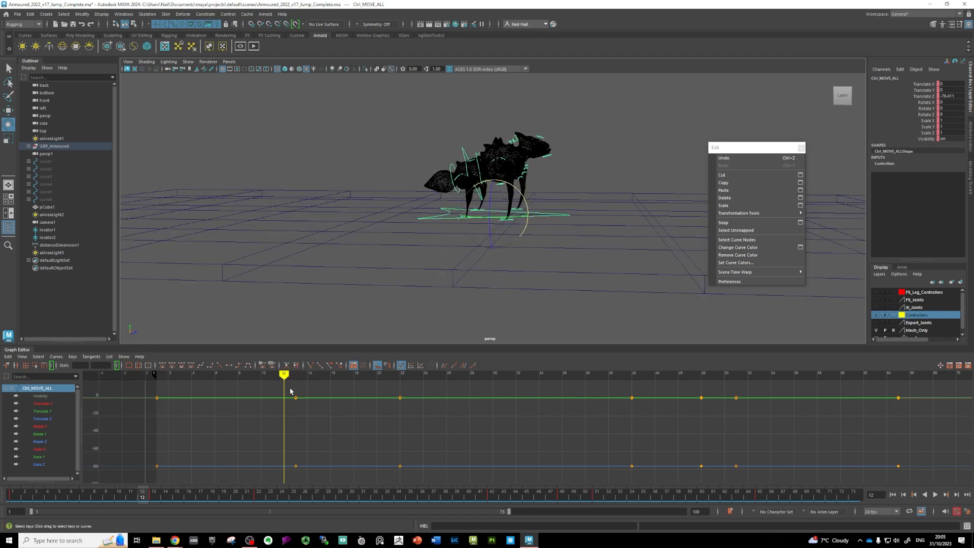
pyautogui.moveTo(283, 378); pyautogui.dragTo(296, 378)
pyautogui.keyDown('alt'); pyautogui.moveTo(427, 239); pyautogui.dragTo(413, 270); pyautogui.keyUp('alt')
pyautogui.hotkey('alt', 'v')
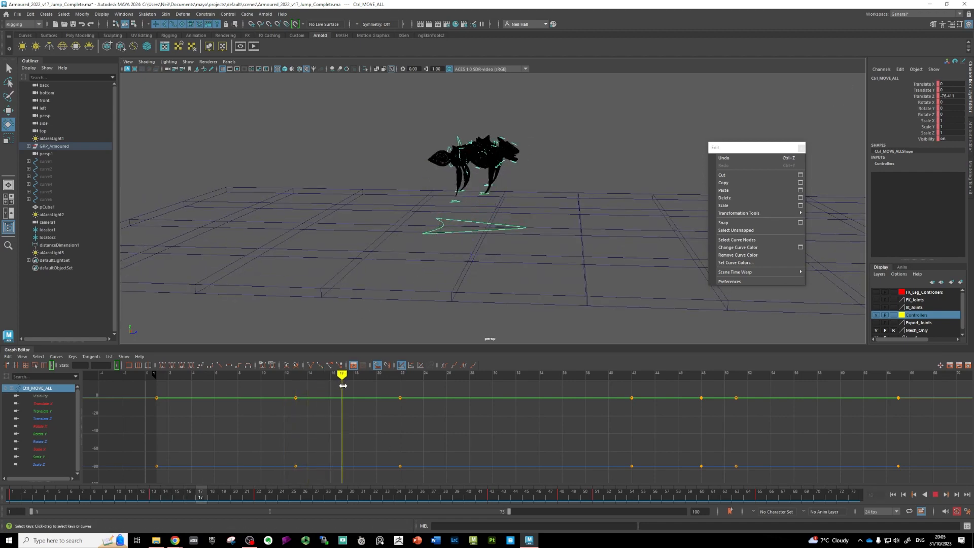
pyautogui.keyDown('alt'); pyautogui.moveTo(402, 302); pyautogui.dragTo(414, 284); pyautogui.keyUp('alt')
# - In the side view, lower Ctrl_MOVE_ALL at frame 19 to a Translate Y of about -83.2
pyautogui.press('space')
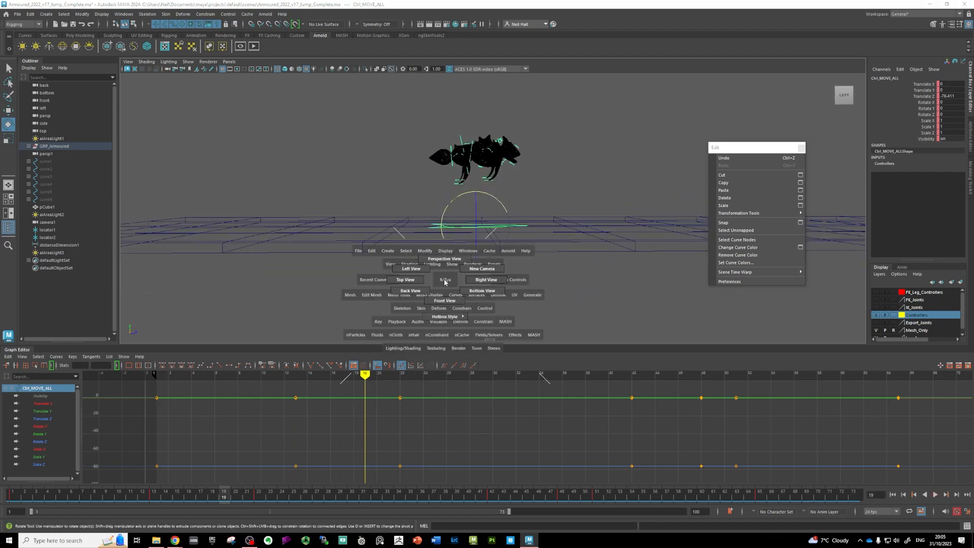
pyautogui.click(475, 281)
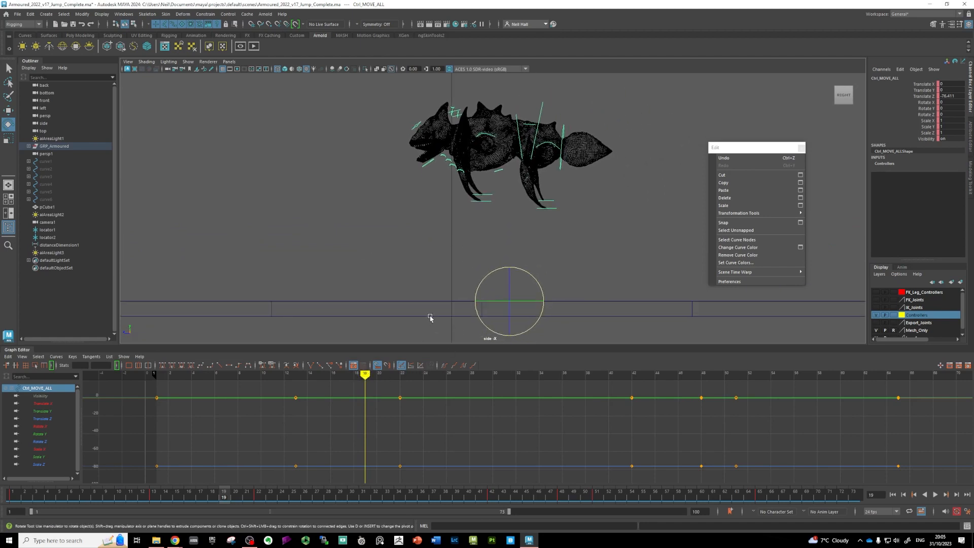
pyautogui.press('w')
pyautogui.moveTo(364, 374); pyautogui.dragTo(296, 382)
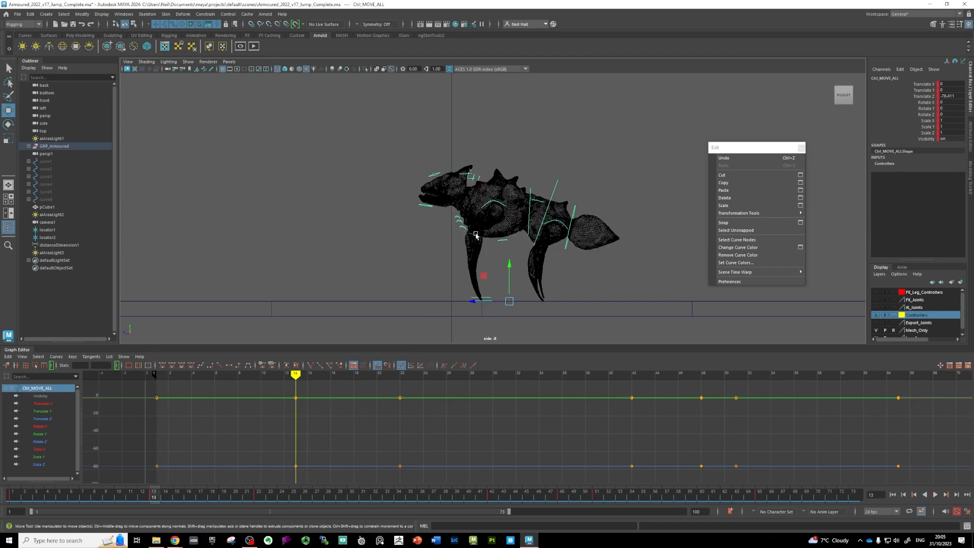
pyautogui.keyDown('alt'); pyautogui.moveTo(473, 257); pyautogui.dragTo(448, 170, button='middle'); pyautogui.keyUp('alt')
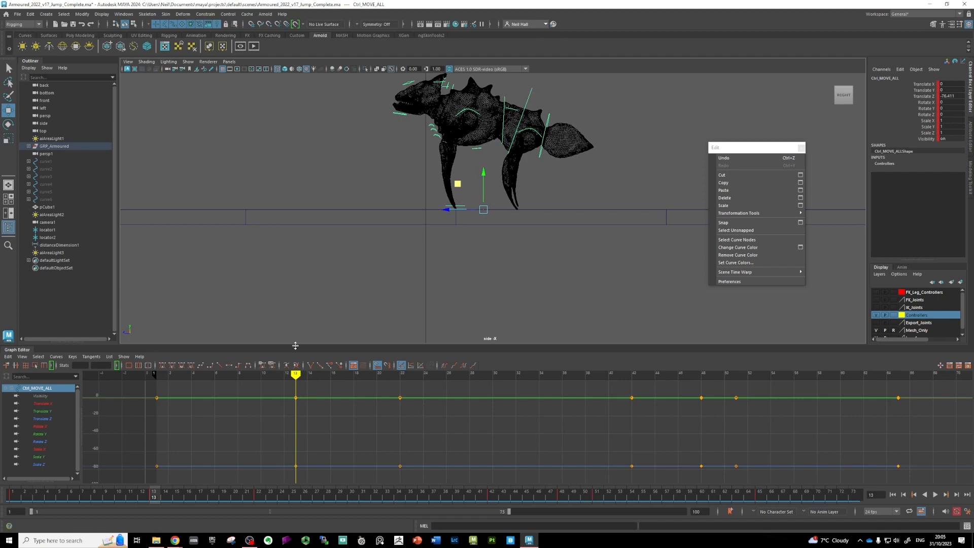
pyautogui.moveTo(296, 374); pyautogui.dragTo(364, 375)
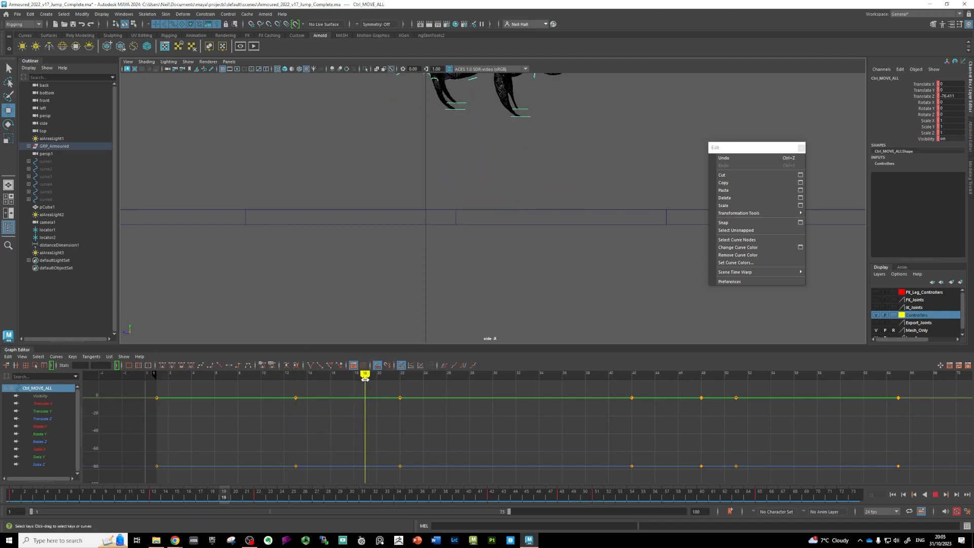
pyautogui.moveTo(483, 175); pyautogui.dragTo(485, 239)
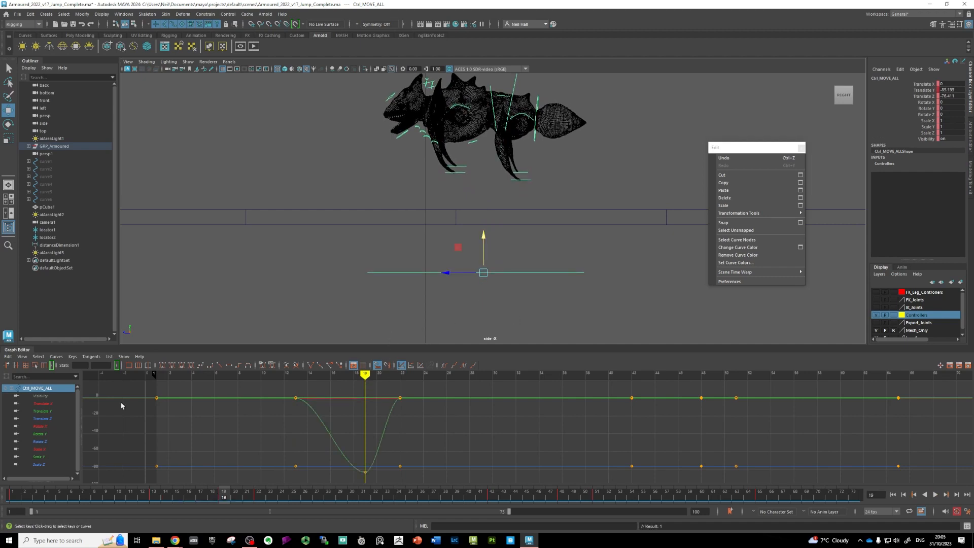
# - Isolate Ctrl_MOVE_ALL's Translate Y curve, delete its keys at frames 22 and 42, and copy the frame 19 key to frame 48
pyautogui.click(46, 412)
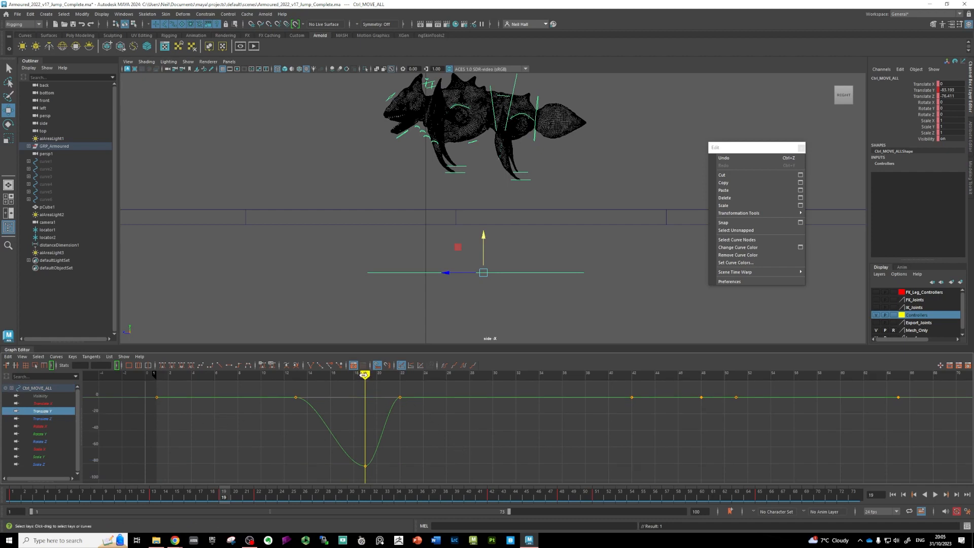
pyautogui.moveTo(364, 376)
pyautogui.mouseDown()
pyautogui.moveTo(284, 378)
pyautogui.moveTo(417, 388)
pyautogui.moveTo(390, 393)
pyautogui.moveTo(306, 384)
pyautogui.moveTo(606, 383)
pyautogui.moveTo(736, 394)
pyautogui.moveTo(618, 397)
pyautogui.moveTo(732, 399)
pyautogui.moveTo(701, 400)
pyautogui.mouseUp()
pyautogui.press('Delete')
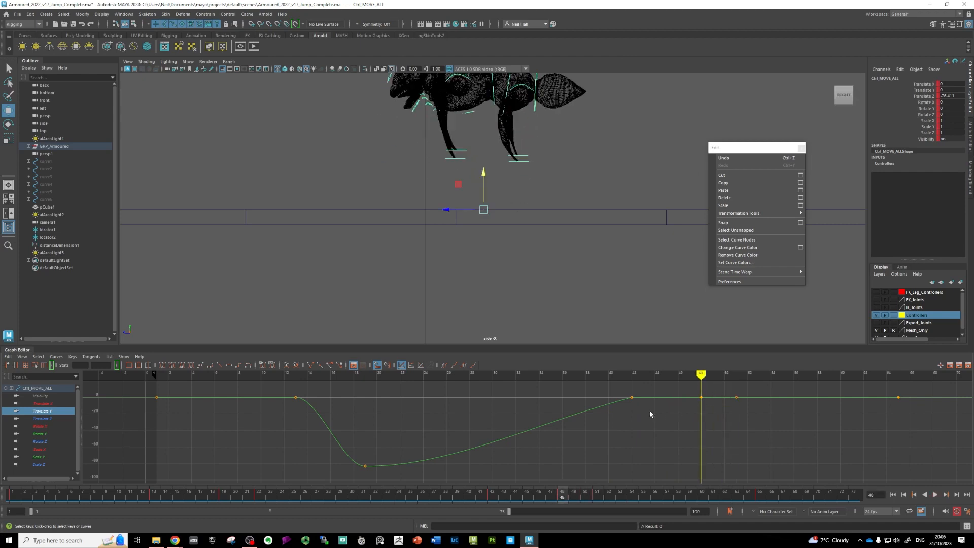
pyautogui.press('Delete')
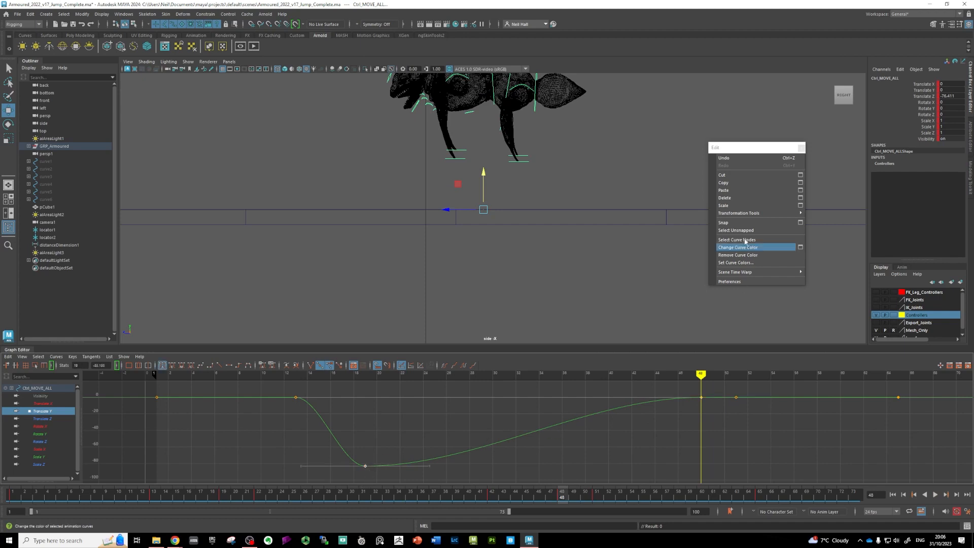
pyautogui.click(722, 191)
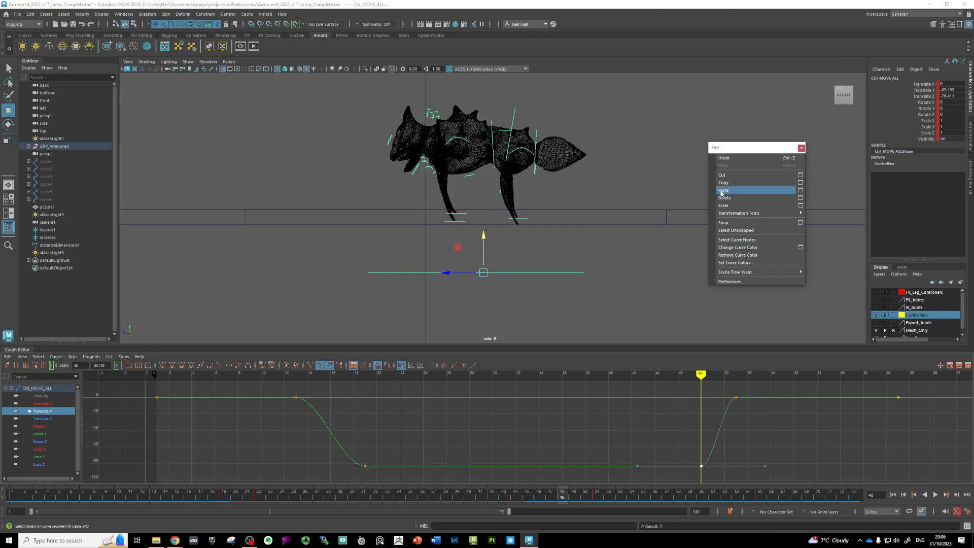
# - Raise Ctrl_MOVE_ALL's Translate Y to about -58.1 at frame 19 and match the frame 48 key to it
pyautogui.moveTo(700, 374)
pyautogui.mouseDown()
pyautogui.moveTo(282, 385)
pyautogui.moveTo(389, 404)
pyautogui.moveTo(505, 403)
pyautogui.moveTo(296, 402)
pyautogui.moveTo(467, 403)
pyautogui.moveTo(296, 404)
pyautogui.moveTo(457, 416)
pyautogui.moveTo(285, 416)
pyautogui.moveTo(584, 415)
pyautogui.moveTo(515, 426)
pyautogui.moveTo(294, 425)
pyautogui.mouseUp()
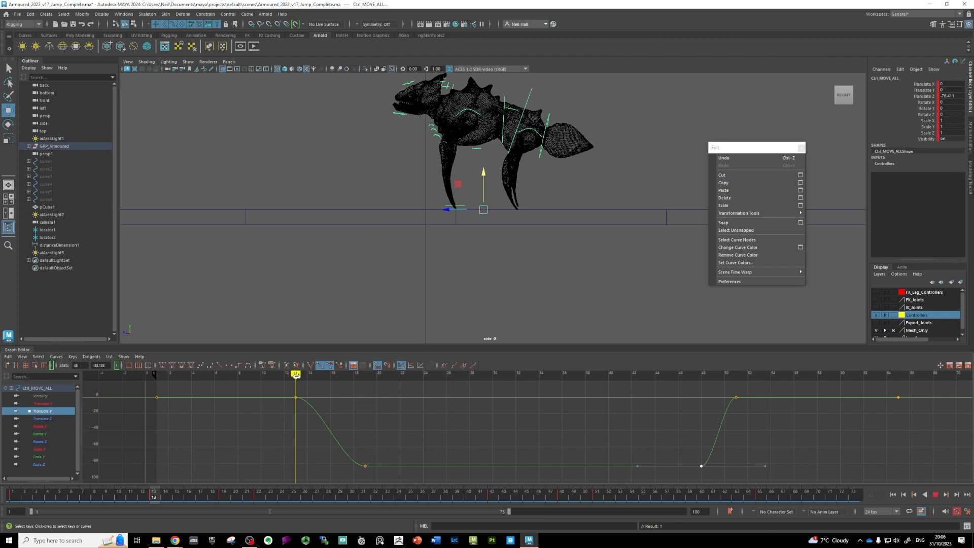
pyautogui.moveTo(296, 375); pyautogui.dragTo(371, 398)
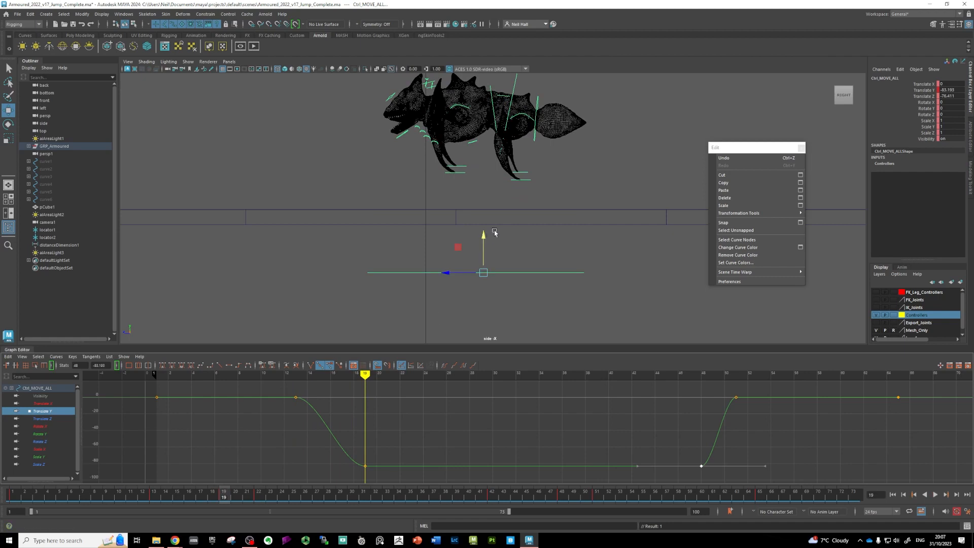
pyautogui.moveTo(483, 236); pyautogui.dragTo(483, 217)
pyautogui.moveTo(366, 397)
pyautogui.mouseDown()
pyautogui.moveTo(283, 398)
pyautogui.moveTo(551, 402)
pyautogui.moveTo(662, 418)
pyautogui.mouseUp()
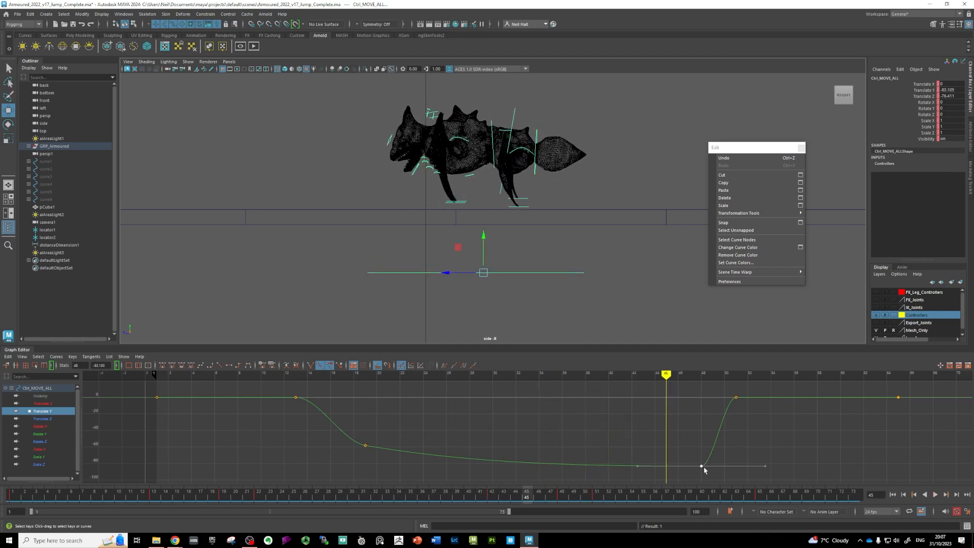
pyautogui.moveTo(704, 470); pyautogui.dragTo(691, 435, button='middle')
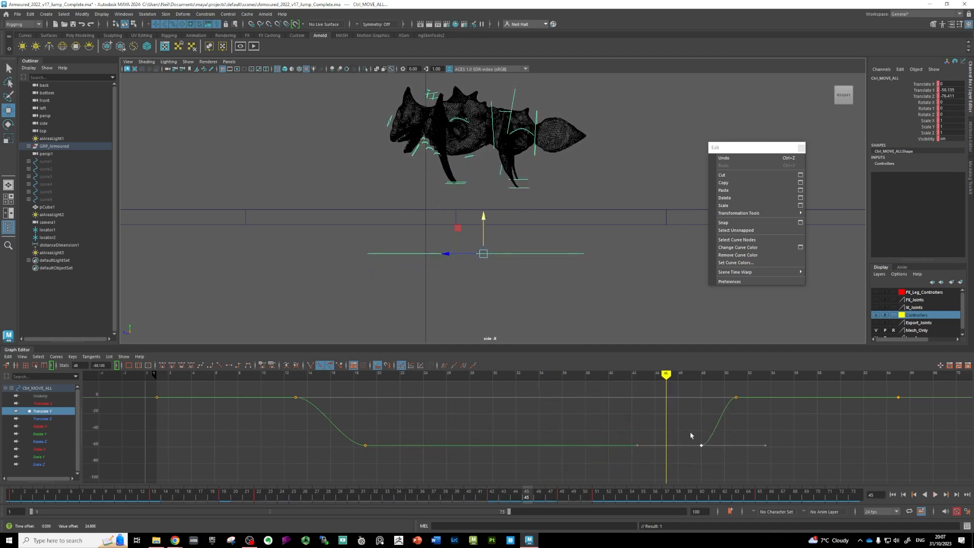
# - Scrub the adjusted jump in the side view, and return to the perspective view with textured shading
pyautogui.moveTo(665, 377)
pyautogui.mouseDown()
pyautogui.moveTo(296, 393)
pyautogui.moveTo(864, 412)
pyautogui.moveTo(122, 401)
pyautogui.moveTo(940, 393)
pyautogui.mouseUp()
pyautogui.moveTo(568, 400); pyautogui.dragTo(410, 406)
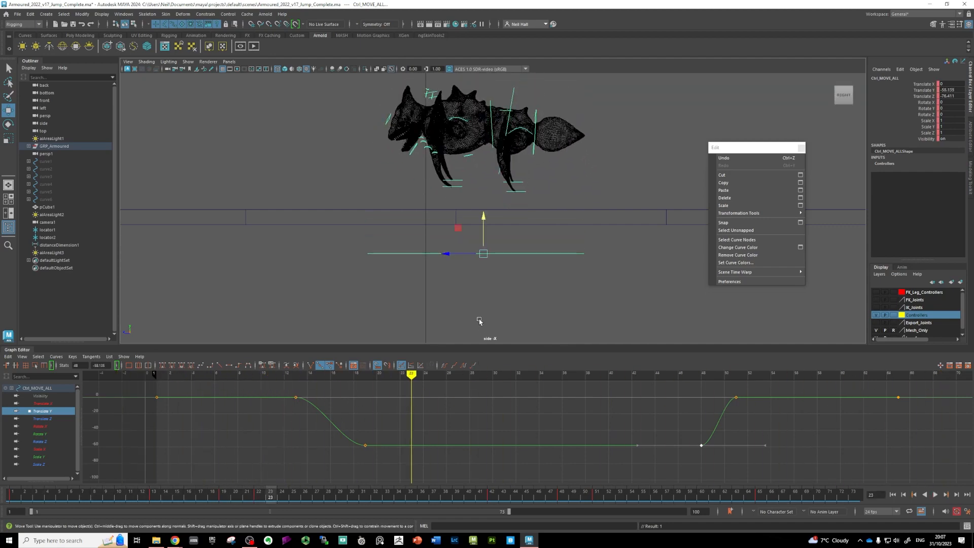
pyautogui.press('space')
pyautogui.moveTo(459, 340); pyautogui.dragTo(455, 310)
pyautogui.keyDown('alt'); pyautogui.moveTo(460, 240); pyautogui.dragTo(455, 255, button='middle'); pyautogui.keyUp('alt')
pyautogui.keyDown('alt'); pyautogui.moveTo(455, 254); pyautogui.dragTo(440, 269); pyautogui.keyUp('alt')
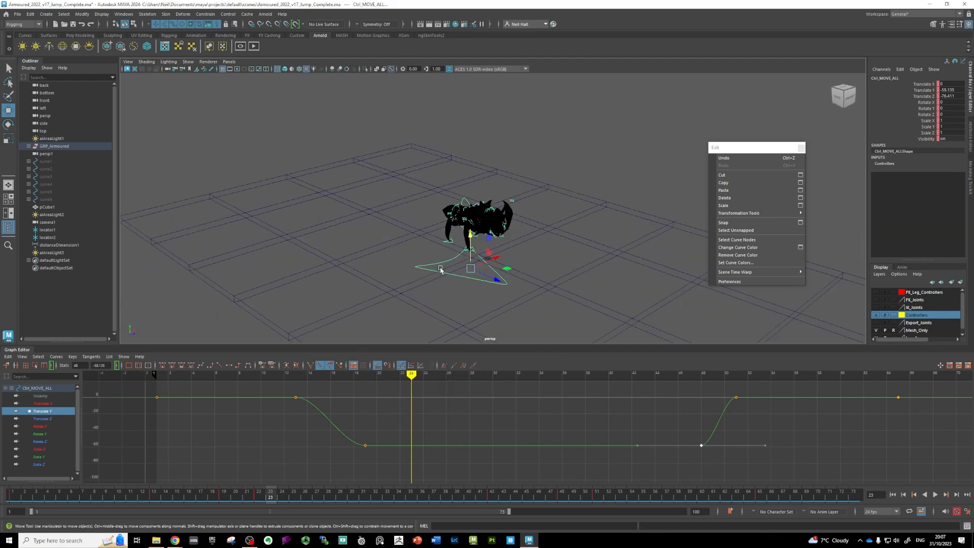
pyautogui.press('6')
pyautogui.scroll(5, 444, 275)
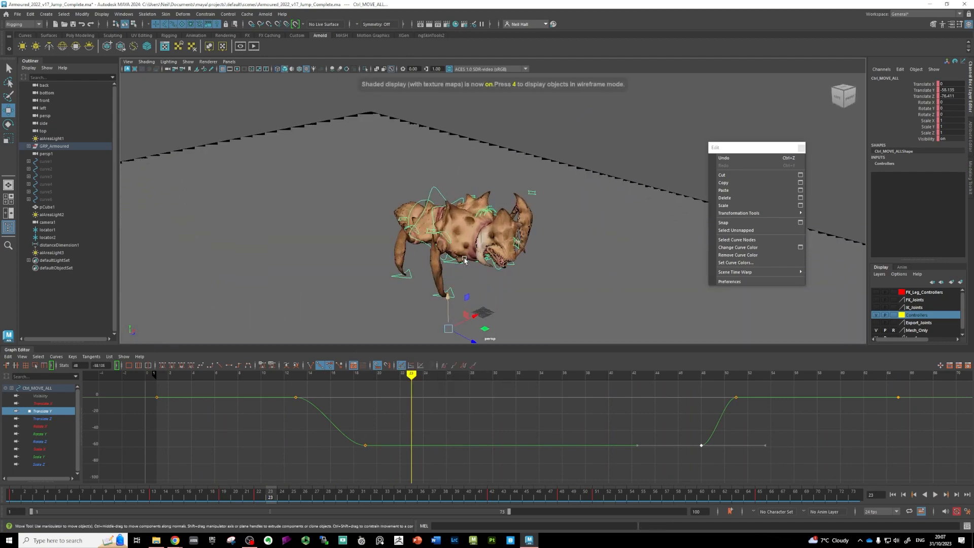
# - Scrub through the take-off, airborne hold and landing, examining the creature's height above the ground from several angles
pyautogui.keyDown('alt'); pyautogui.moveTo(445, 276); pyautogui.dragTo(436, 266); pyautogui.keyUp('alt')
pyautogui.moveTo(411, 375)
pyautogui.mouseDown()
pyautogui.moveTo(183, 386)
pyautogui.moveTo(341, 405)
pyautogui.mouseUp()
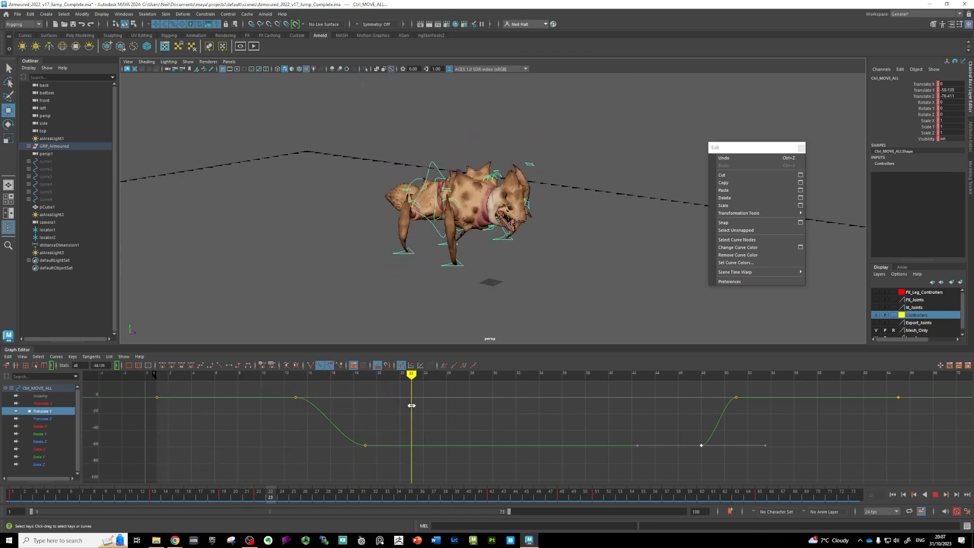
pyautogui.moveTo(463, 406)
pyautogui.mouseDown()
pyautogui.moveTo(772, 413)
pyautogui.moveTo(710, 413)
pyautogui.mouseUp()
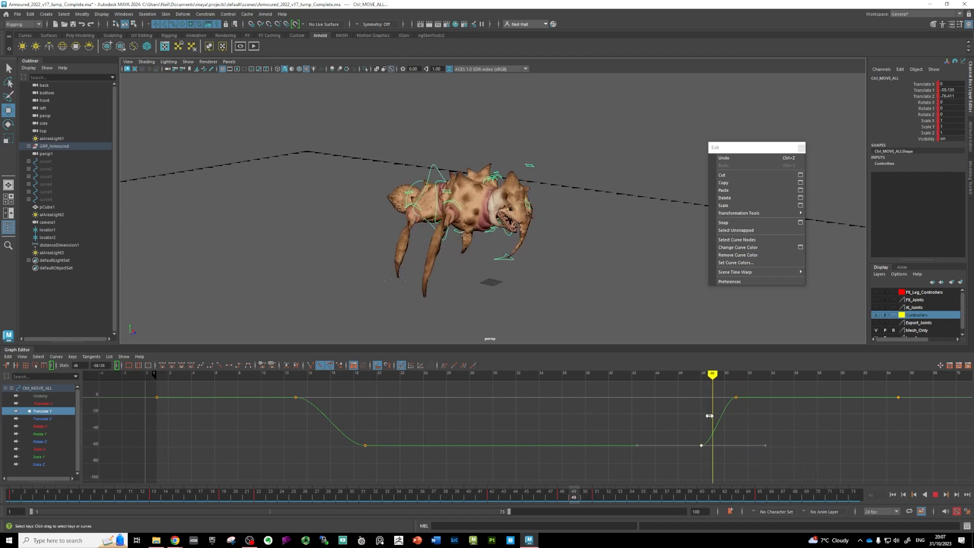
pyautogui.moveTo(510, 286)
pyautogui.keyDown('alt'); pyautogui.mouseDown()
pyautogui.moveTo(528, 308)
pyautogui.moveTo(496, 230)
pyautogui.moveTo(522, 254)
pyautogui.mouseUp(); pyautogui.keyUp('alt')
pyautogui.moveTo(712, 378)
pyautogui.mouseDown()
pyautogui.moveTo(750, 384)
pyautogui.moveTo(699, 398)
pyautogui.moveTo(894, 401)
pyautogui.moveTo(643, 403)
pyautogui.moveTo(805, 411)
pyautogui.moveTo(487, 401)
pyautogui.moveTo(227, 421)
pyautogui.moveTo(486, 434)
pyautogui.moveTo(350, 427)
pyautogui.mouseUp()
pyautogui.keyDown('alt'); pyautogui.moveTo(442, 259); pyautogui.dragTo(442, 282); pyautogui.keyUp('alt')
pyautogui.keyDown('alt'); pyautogui.moveTo(441, 282); pyautogui.dragTo(433, 284, button='right'); pyautogui.keyUp('alt')
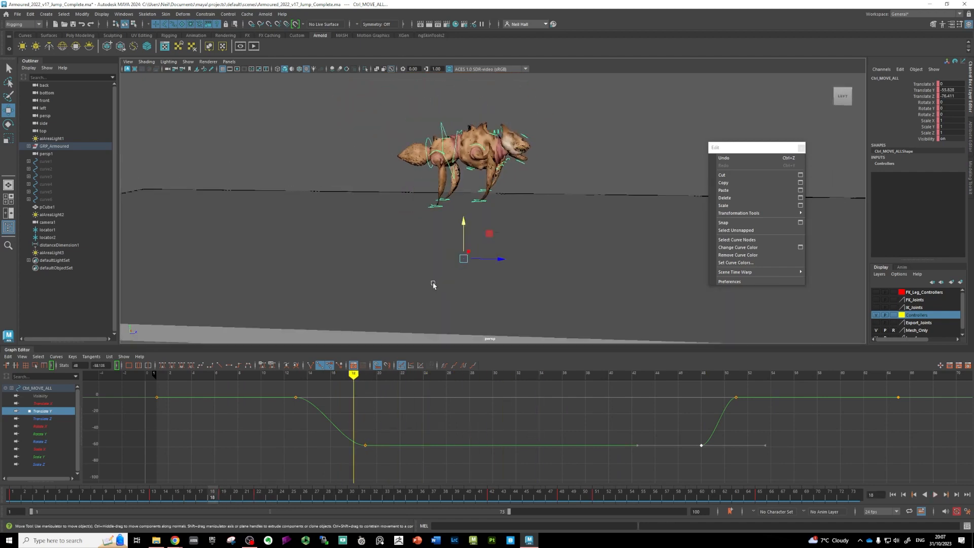
pyautogui.moveTo(433, 284)
pyautogui.keyDown('alt'); pyautogui.mouseDown()
pyautogui.moveTo(470, 269)
pyautogui.moveTo(401, 274)
pyautogui.mouseUp(); pyautogui.keyUp('alt')
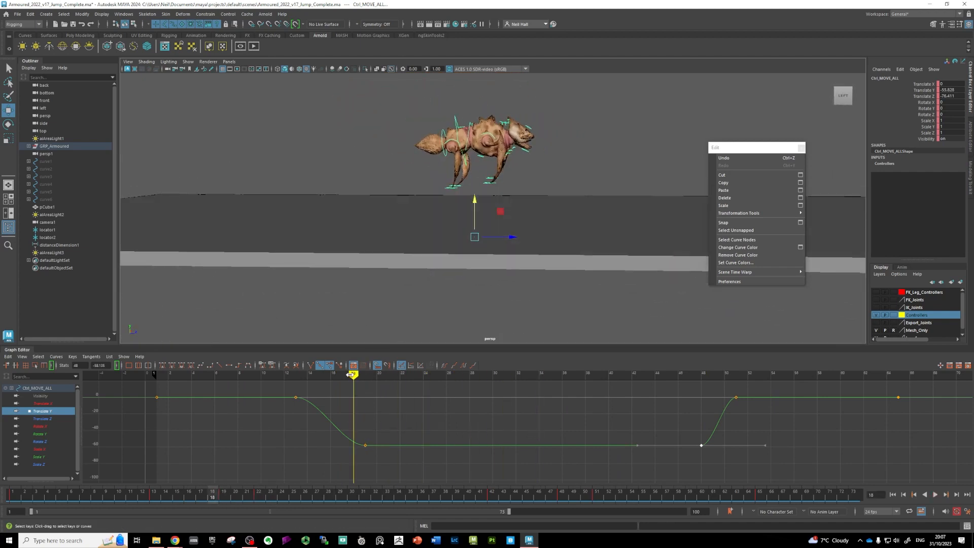
pyautogui.moveTo(354, 375); pyautogui.dragTo(230, 376)
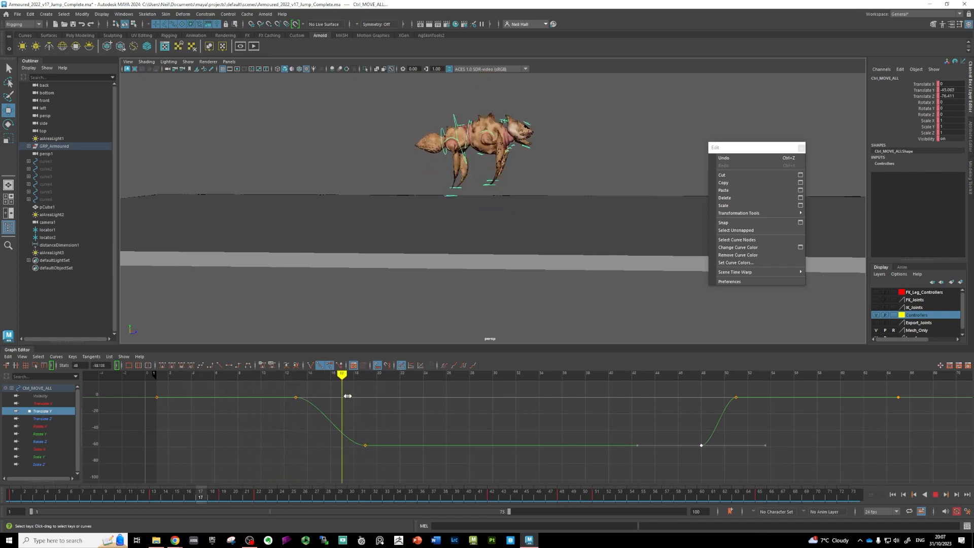
# - Scrub the full jump from frame 1 through take-off, airborne hold and landing, examining the creature's height in side view
pyautogui.moveTo(348, 396); pyautogui.dragTo(167, 392)
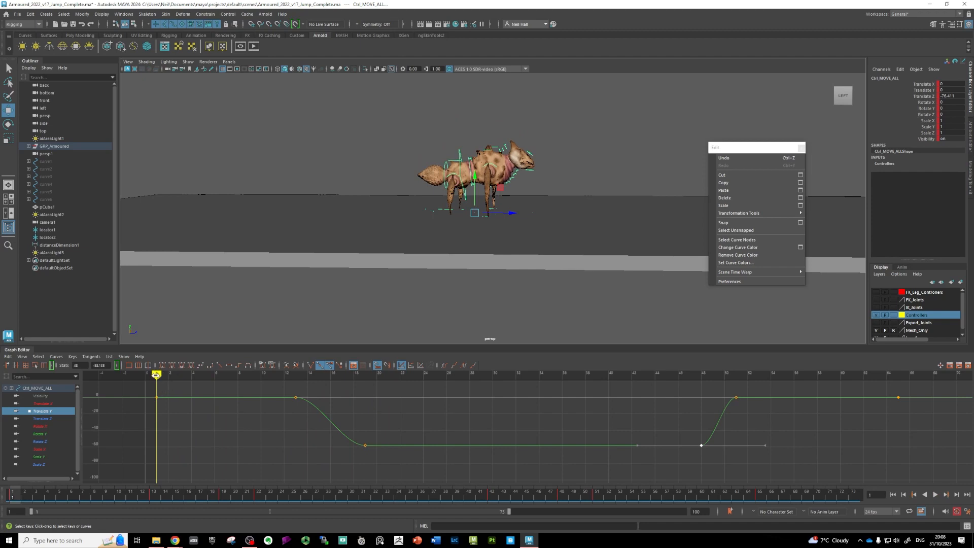
pyautogui.moveTo(163, 378); pyautogui.dragTo(402, 384)
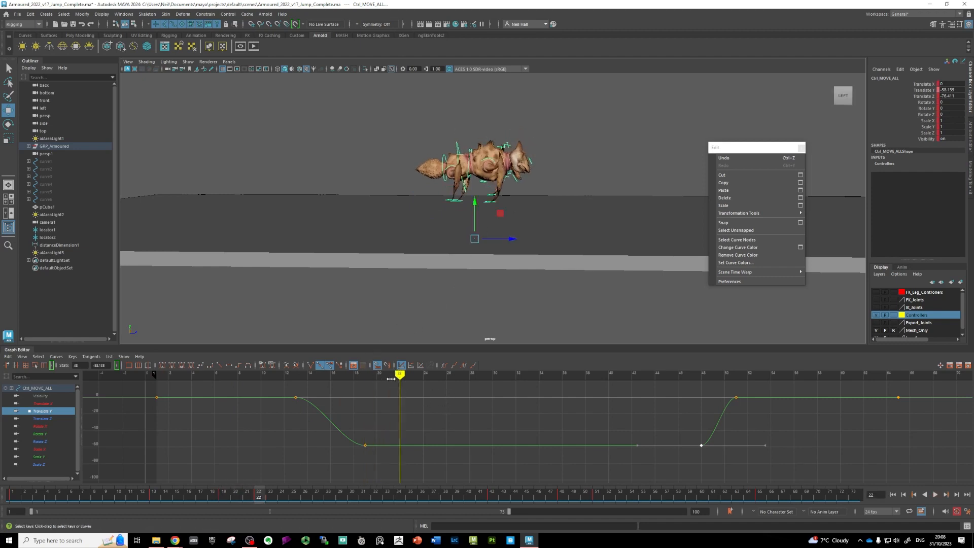
pyautogui.moveTo(400, 375)
pyautogui.mouseDown()
pyautogui.moveTo(163, 378)
pyautogui.moveTo(400, 400)
pyautogui.mouseUp()
pyautogui.moveTo(399, 376); pyautogui.dragTo(631, 383)
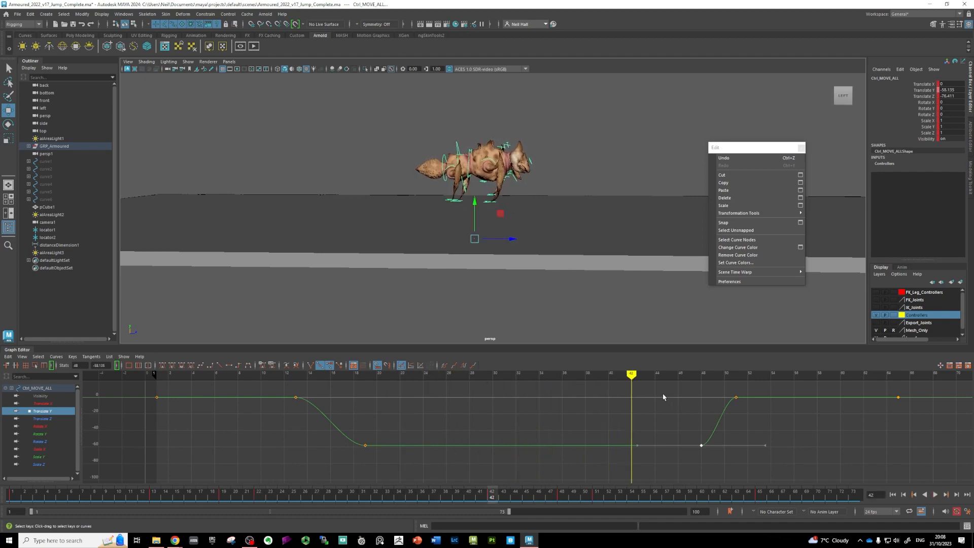
pyautogui.keyDown('alt'); pyautogui.moveTo(479, 226); pyautogui.dragTo(467, 213); pyautogui.keyUp('alt')
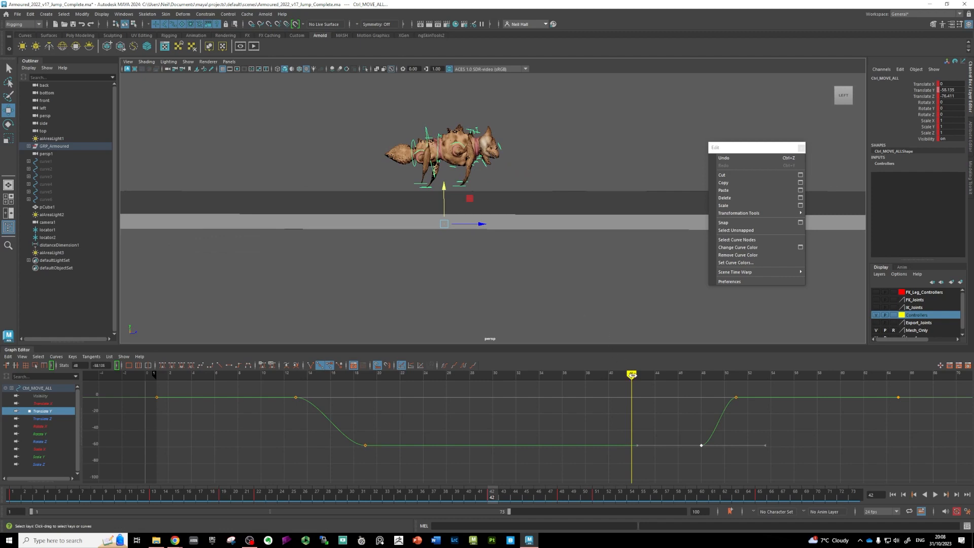
pyautogui.hotkey('alt', 'v')
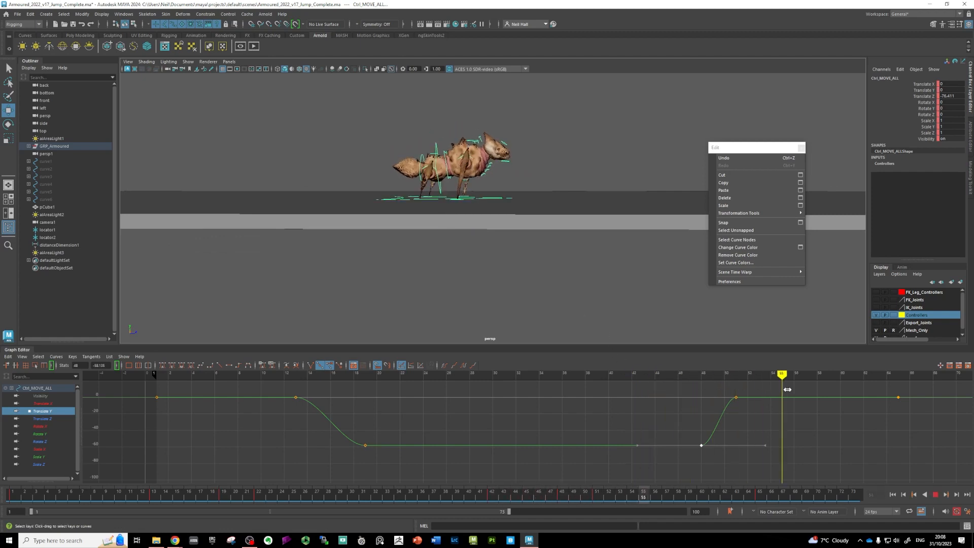
pyautogui.moveTo(652, 387)
pyautogui.mouseDown()
pyautogui.moveTo(631, 387)
pyautogui.moveTo(745, 388)
pyautogui.mouseUp()
pyautogui.moveTo(615, 389)
pyautogui.mouseDown()
pyautogui.moveTo(893, 389)
pyautogui.moveTo(717, 388)
pyautogui.moveTo(844, 391)
pyautogui.mouseUp()
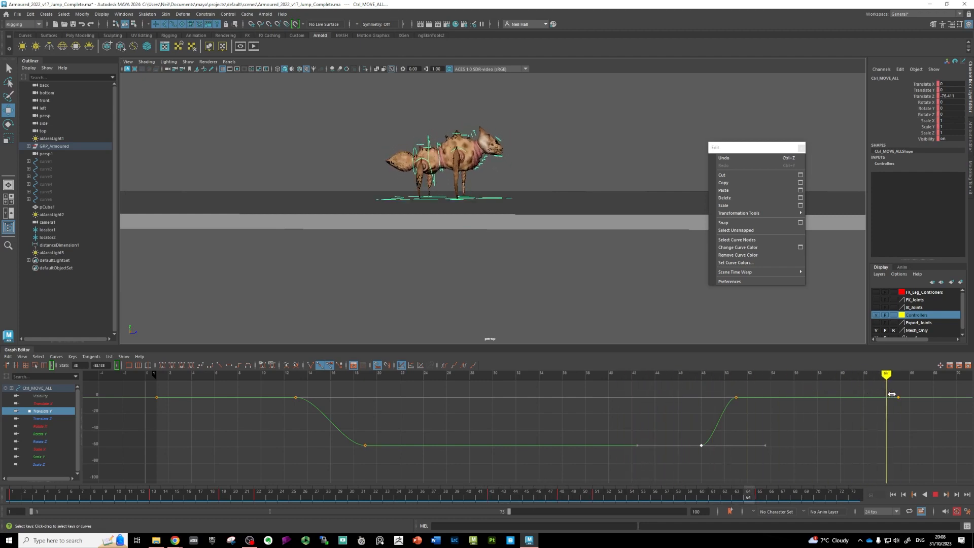
pyautogui.keyDown('alt'); pyautogui.moveTo(858, 428); pyautogui.dragTo(723, 432, button='middle'); pyautogui.keyUp('alt')
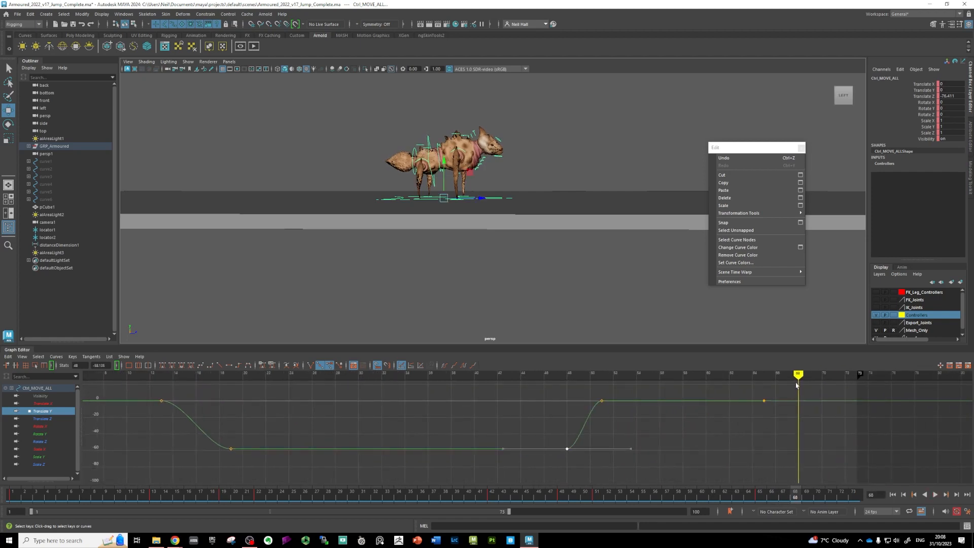
pyautogui.moveTo(798, 375); pyautogui.dragTo(845, 376)
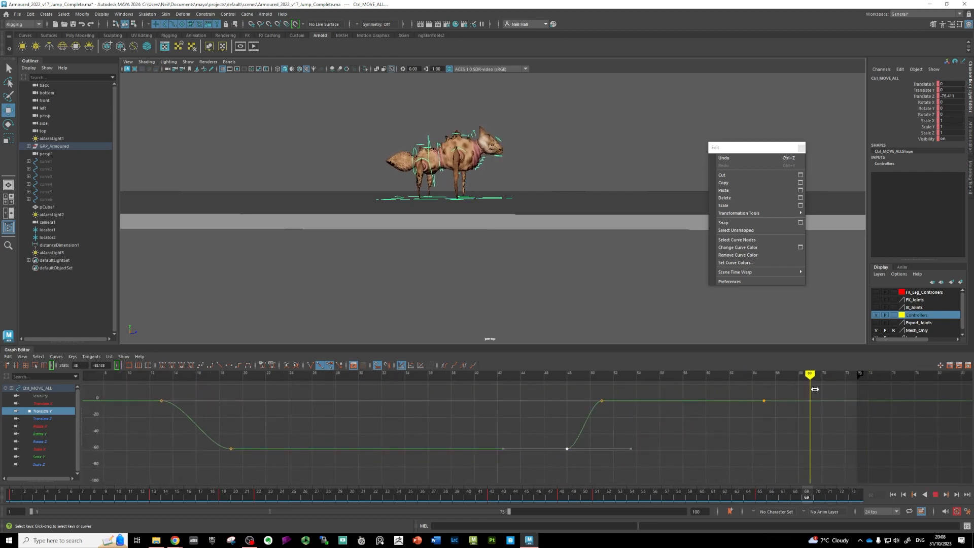
pyautogui.moveTo(663, 392); pyautogui.dragTo(473, 400)
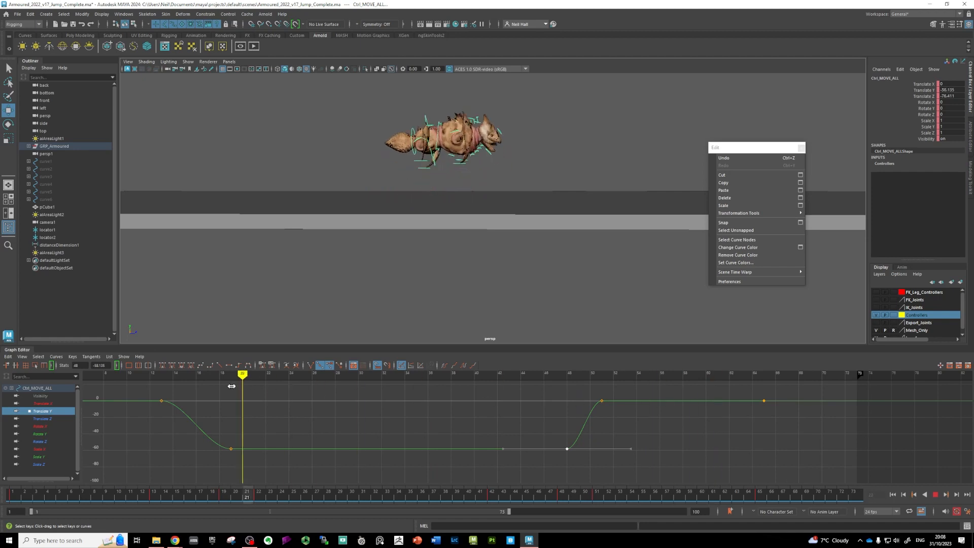
pyautogui.moveTo(232, 386); pyautogui.dragTo(464, 407)
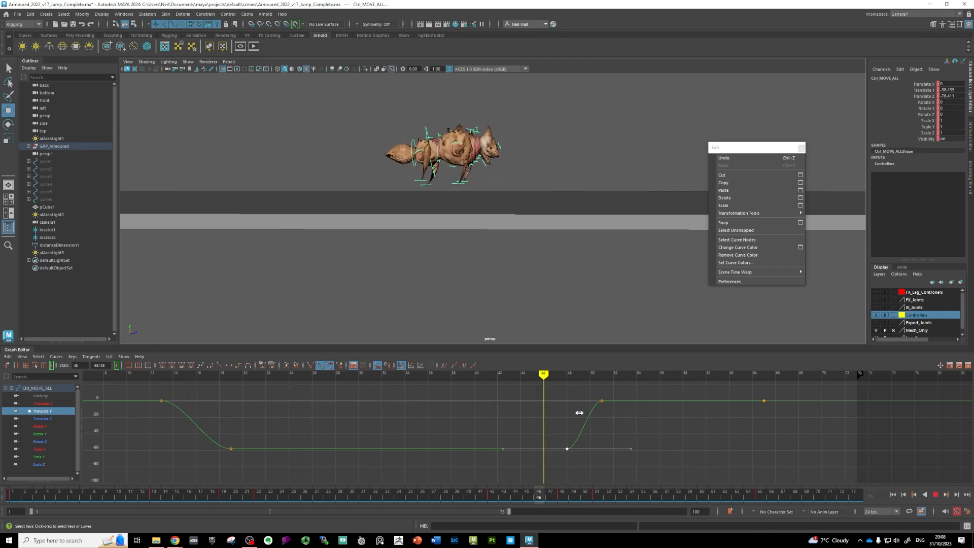
# - Examine the landing up close by scrubbing between the airborne hold and touchdown, checking how the legs meet the ground around frame 48
pyautogui.moveTo(580, 413)
pyautogui.mouseDown()
pyautogui.moveTo(776, 412)
pyautogui.moveTo(429, 411)
pyautogui.moveTo(542, 409)
pyautogui.moveTo(554, 398)
pyautogui.moveTo(474, 395)
pyautogui.mouseUp()
pyautogui.keyDown('alt'); pyautogui.moveTo(436, 279); pyautogui.dragTo(438, 287); pyautogui.keyUp('alt')
pyautogui.scroll(3, 438, 286)
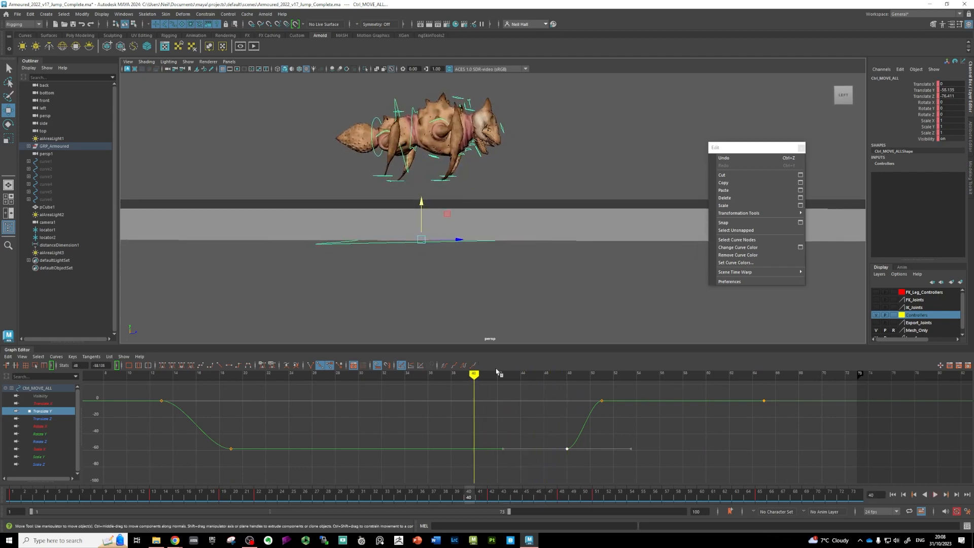
pyautogui.moveTo(497, 375)
pyautogui.mouseDown()
pyautogui.moveTo(431, 378)
pyautogui.moveTo(622, 392)
pyautogui.moveTo(508, 393)
pyautogui.moveTo(532, 377)
pyautogui.moveTo(296, 387)
pyautogui.mouseUp()
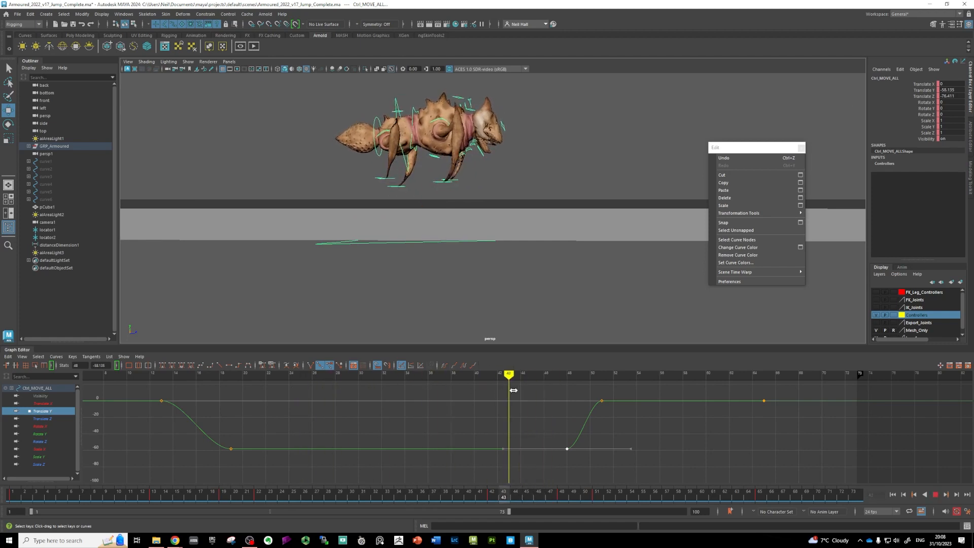
pyautogui.moveTo(513, 390); pyautogui.dragTo(517, 390)
pyautogui.click(265, 377)
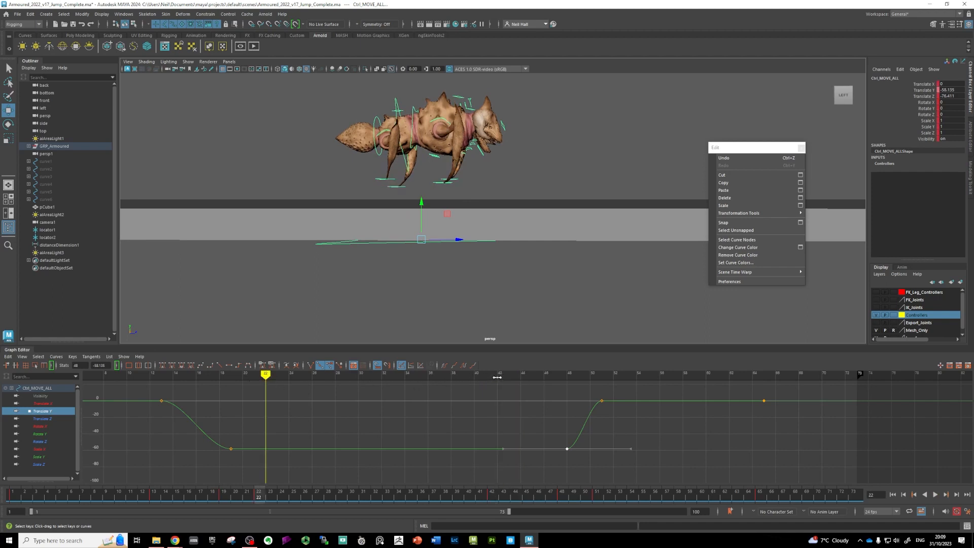
pyautogui.moveTo(497, 374)
pyautogui.mouseDown()
pyautogui.moveTo(541, 384)
pyautogui.moveTo(516, 387)
pyautogui.moveTo(569, 390)
pyautogui.moveTo(513, 391)
pyautogui.moveTo(653, 395)
pyautogui.moveTo(490, 392)
pyautogui.moveTo(764, 390)
pyautogui.moveTo(603, 390)
pyautogui.moveTo(751, 388)
pyautogui.mouseUp()
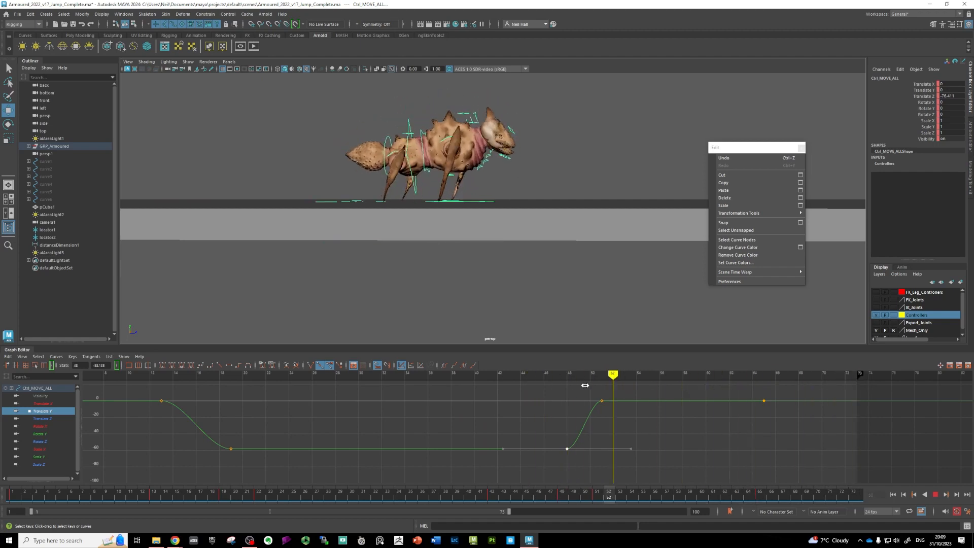
pyautogui.moveTo(585, 385)
pyautogui.mouseDown()
pyautogui.moveTo(565, 388)
pyautogui.moveTo(743, 387)
pyautogui.moveTo(554, 391)
pyautogui.moveTo(578, 391)
pyautogui.mouseUp()
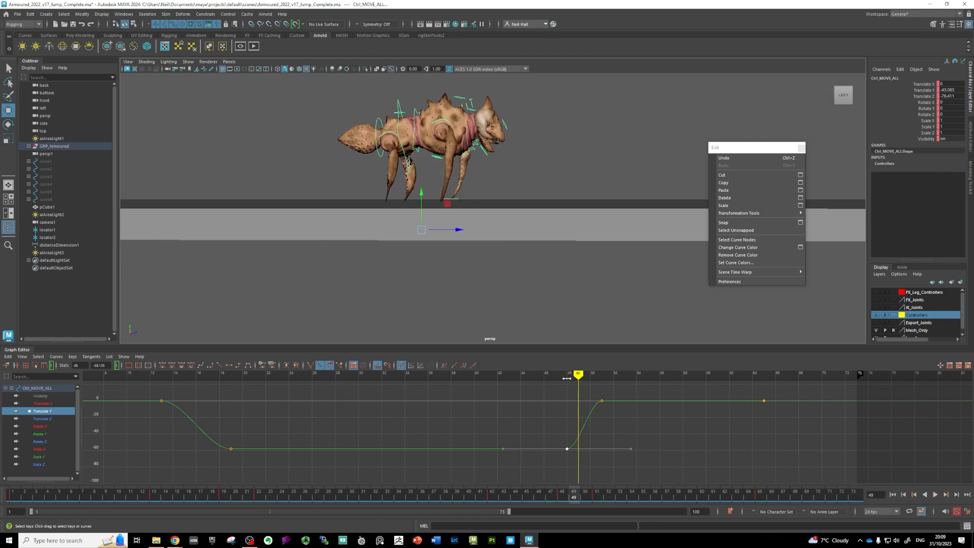
pyautogui.moveTo(579, 374)
pyautogui.mouseDown()
pyautogui.moveTo(513, 375)
pyautogui.moveTo(687, 403)
pyautogui.moveTo(508, 403)
pyautogui.moveTo(540, 407)
pyautogui.mouseUp()
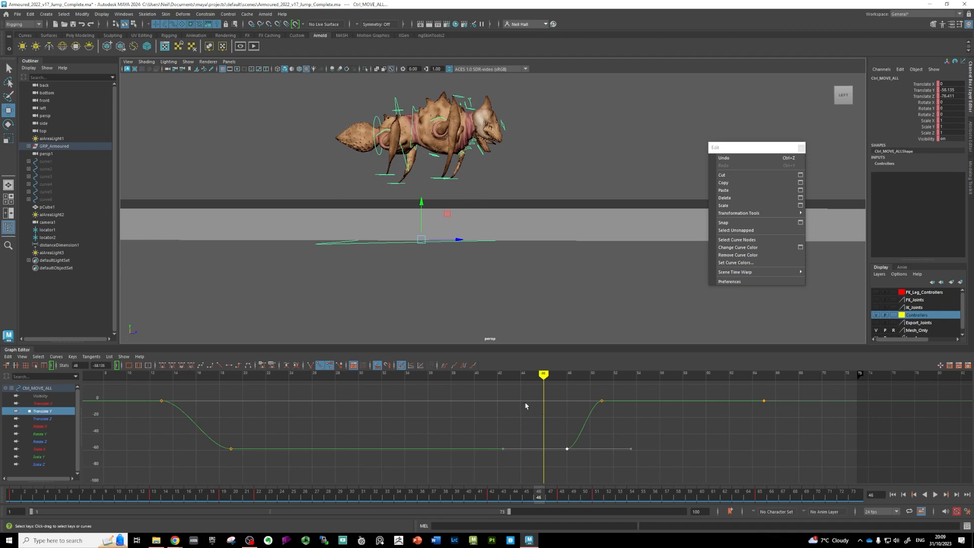
pyautogui.moveTo(543, 375)
pyautogui.mouseDown()
pyautogui.moveTo(472, 385)
pyautogui.moveTo(566, 391)
pyautogui.moveTo(474, 398)
pyautogui.moveTo(545, 401)
pyautogui.mouseUp()
pyautogui.moveTo(543, 376)
pyautogui.mouseDown()
pyautogui.moveTo(482, 384)
pyautogui.moveTo(579, 385)
pyautogui.moveTo(567, 388)
pyautogui.mouseUp()
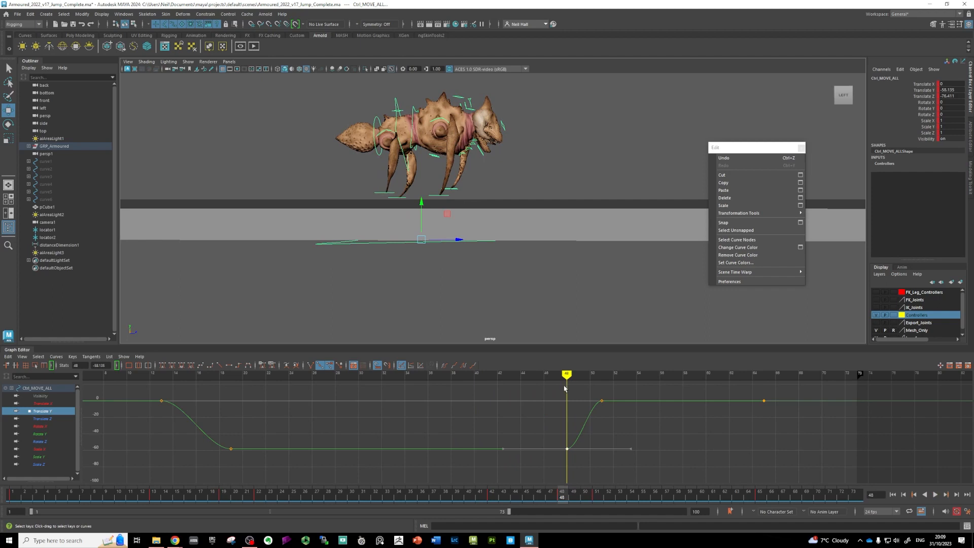
pyautogui.moveTo(566, 375)
pyautogui.mouseDown()
pyautogui.moveTo(491, 386)
pyautogui.moveTo(536, 386)
pyautogui.mouseUp()
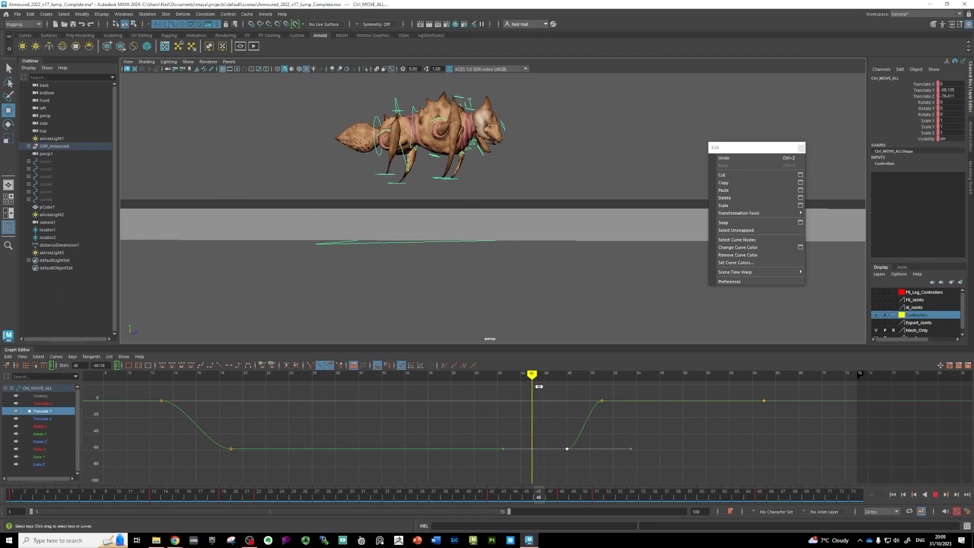
pyautogui.moveTo(539, 387)
pyautogui.mouseDown()
pyautogui.moveTo(623, 388)
pyautogui.moveTo(496, 402)
pyautogui.moveTo(735, 405)
pyautogui.moveTo(161, 402)
pyautogui.moveTo(629, 413)
pyautogui.mouseUp()
# - Inspect the landed pose at frame 53 from closer side and three-quarter angles
pyautogui.keyDown('alt'); pyautogui.moveTo(479, 279); pyautogui.dragTo(432, 239, button='right'); pyautogui.keyUp('alt')
pyautogui.keyDown('alt'); pyautogui.moveTo(432, 238); pyautogui.dragTo(472, 269, button='middle'); pyautogui.keyUp('alt')
pyautogui.keyDown('alt'); pyautogui.moveTo(472, 270); pyautogui.dragTo(469, 274); pyautogui.keyUp('alt')
pyautogui.keyDown('alt'); pyautogui.moveTo(469, 274); pyautogui.dragTo(455, 265, button='right'); pyautogui.keyUp('alt')
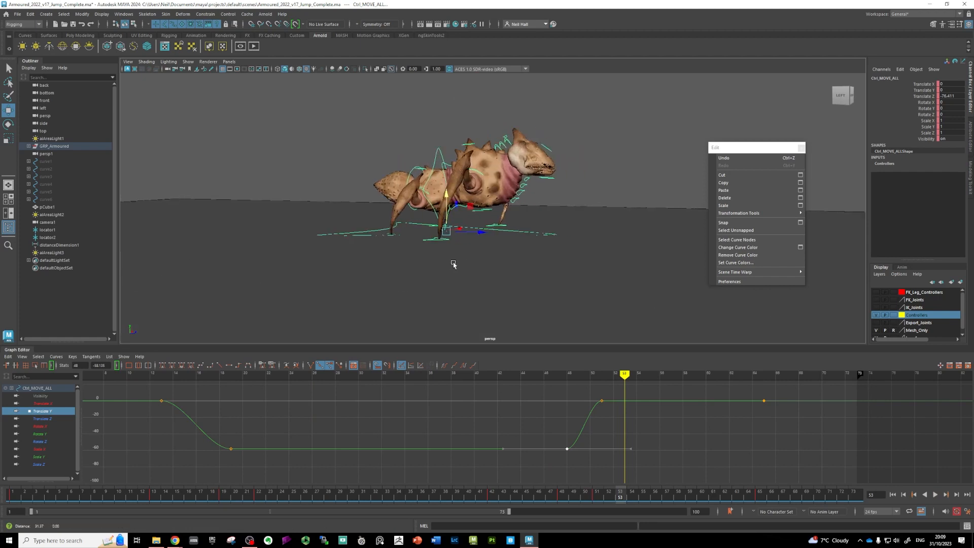
pyautogui.keyDown('alt'); pyautogui.moveTo(454, 265); pyautogui.dragTo(450, 267); pyautogui.keyUp('alt')
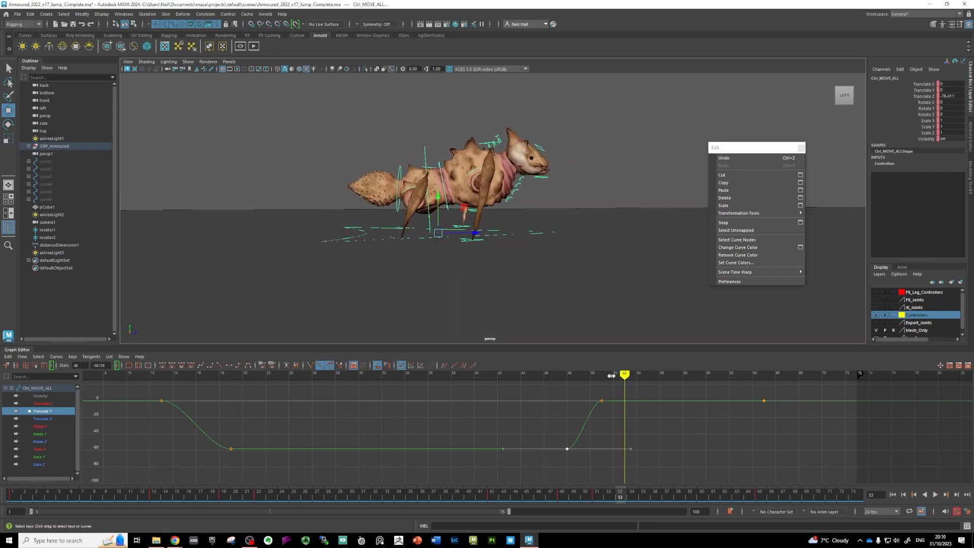
pyautogui.moveTo(611, 375)
pyautogui.mouseDown()
pyautogui.moveTo(104, 390)
pyautogui.moveTo(246, 391)
pyautogui.moveTo(620, 424)
pyautogui.moveTo(485, 421)
pyautogui.moveTo(625, 416)
pyautogui.mouseUp()
pyautogui.keyDown('alt'); pyautogui.moveTo(428, 284); pyautogui.dragTo(468, 278); pyautogui.keyUp('alt')
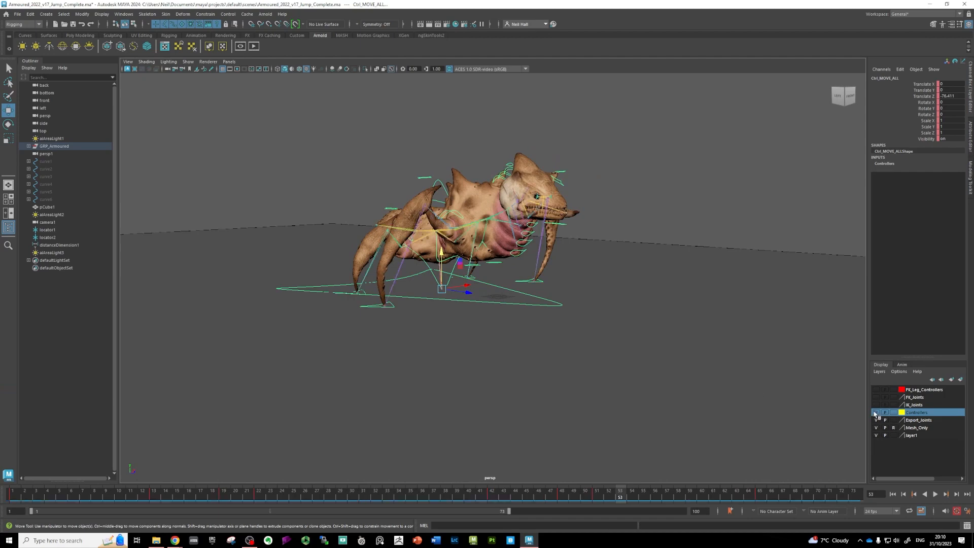
# - Hide the Controllers display layer and select the export skeleton's Joint_Root
pyautogui.click(874, 411)
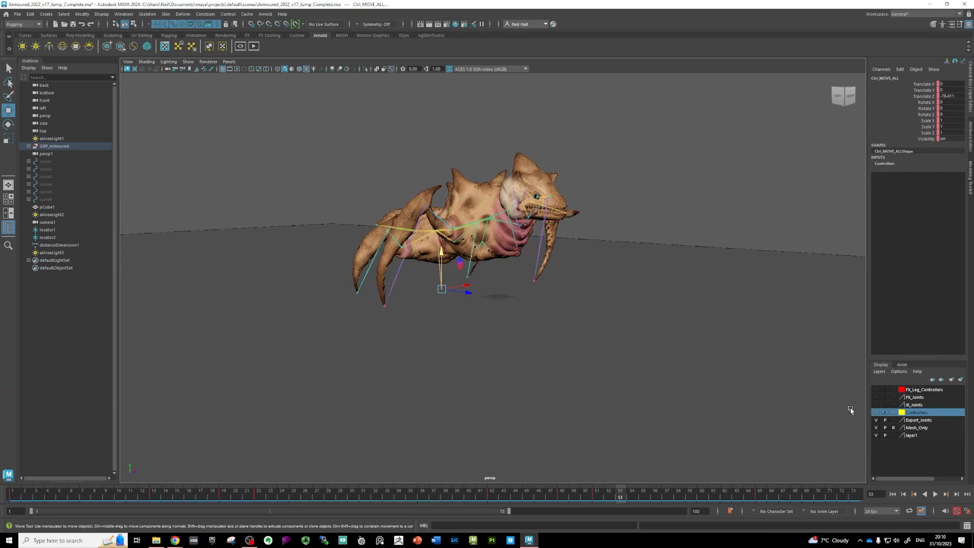
pyautogui.keyDown('alt'); pyautogui.moveTo(418, 292); pyautogui.dragTo(487, 302); pyautogui.keyUp('alt')
pyautogui.click(372, 188)
pyautogui.click(462, 330)
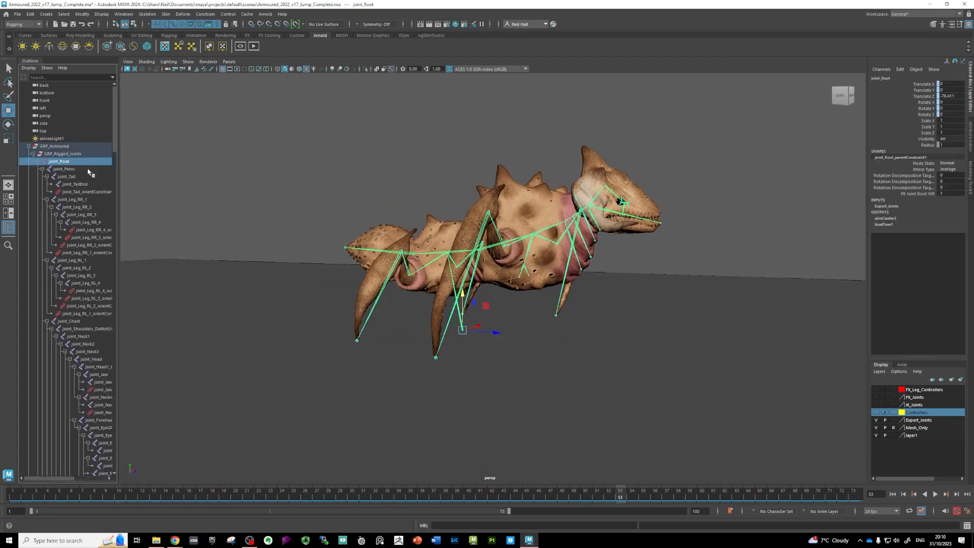
pyautogui.scroll(-5, 82, 301)
pyautogui.click(83, 299)
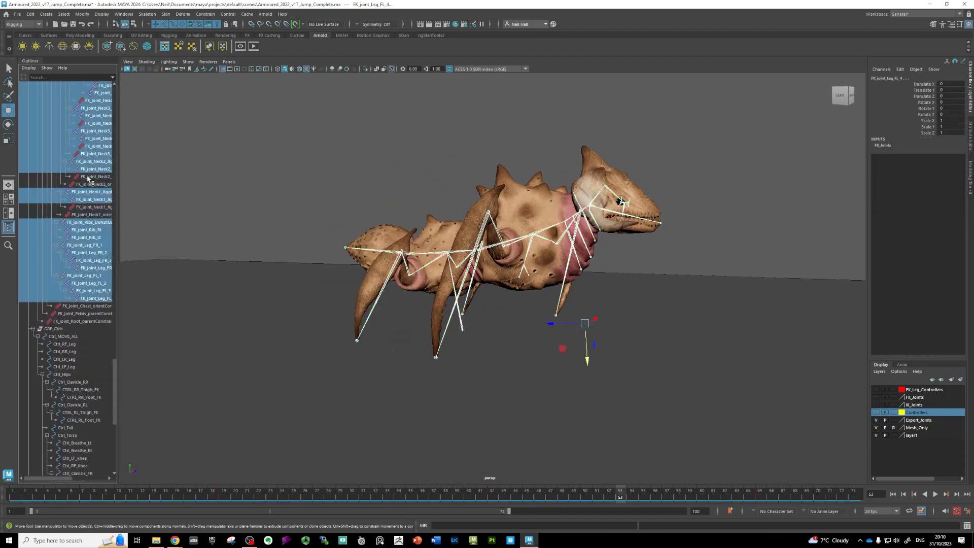
pyautogui.scroll(10, 87, 325)
pyautogui.hotkey('ctrl', 'z')
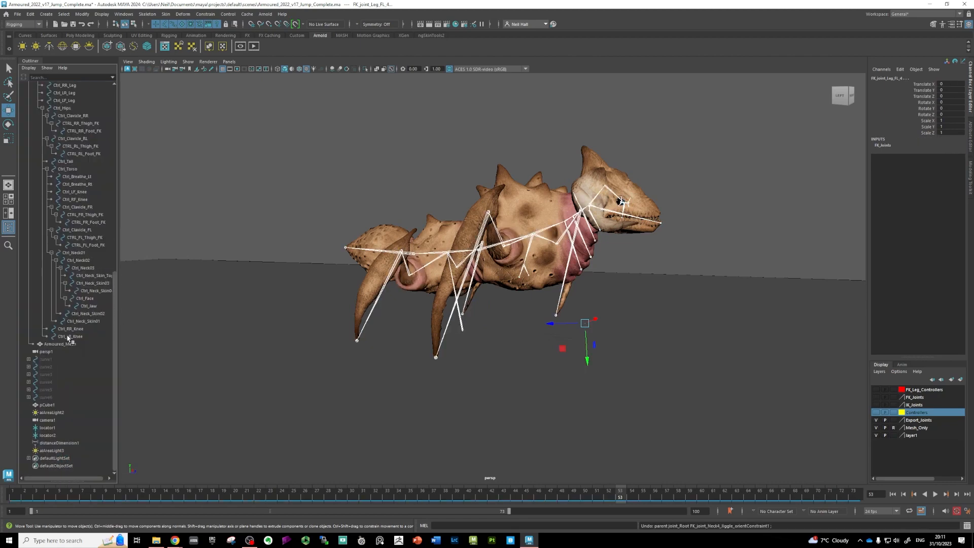
pyautogui.click(70, 337)
# - Widen the Outliner so the full joint and constraint names are readable
pyautogui.moveTo(118, 350); pyautogui.dragTo(267, 201)
pyautogui.click(105, 290)
pyautogui.scroll(5, 119, 309)
# - Check the Outliner's object filters and display options, and look inside GRP_IK_Rigged_Joints
pyautogui.click(47, 68)
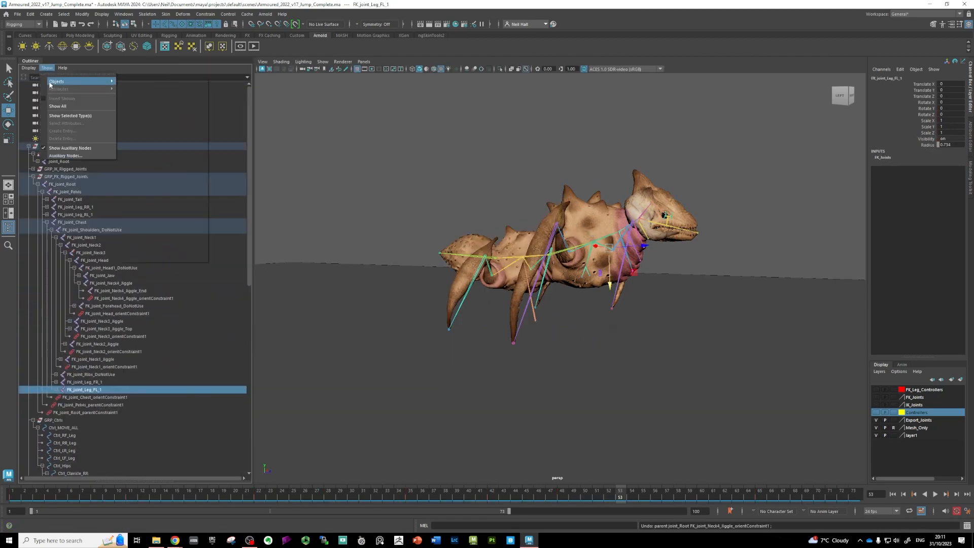
pyautogui.click(74, 307)
pyautogui.click(75, 307)
pyautogui.click(28, 68)
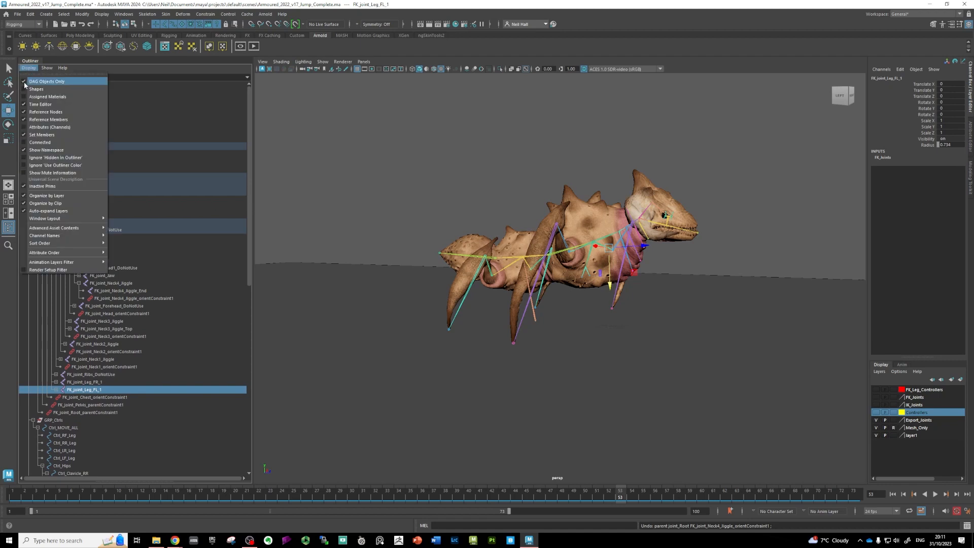
pyautogui.click(24, 82)
pyautogui.click(46, 200)
pyautogui.click(47, 200)
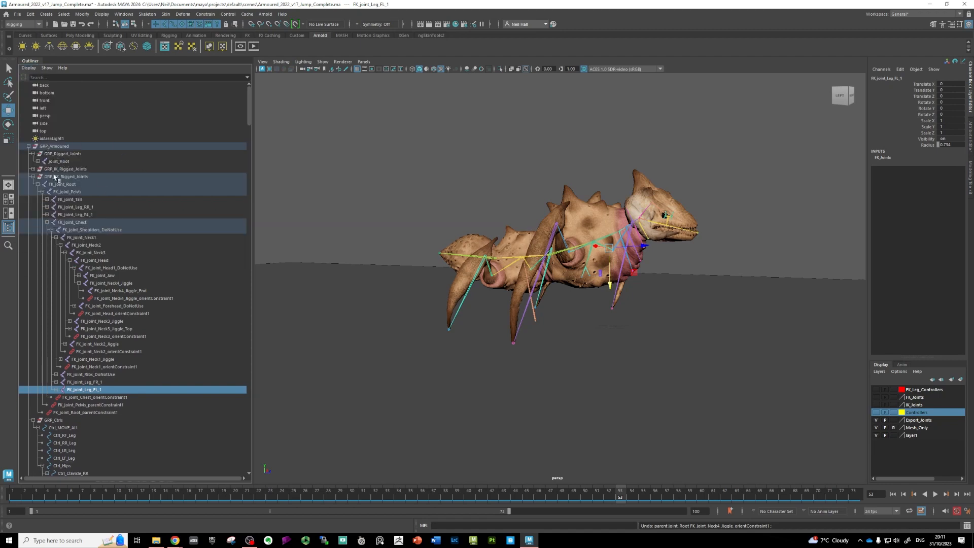
pyautogui.click(33, 169)
pyautogui.click(33, 169)
# - Expand the entire Joint_Root hierarchy under GRP_Rigged_Joints
pyautogui.click(57, 162)
pyautogui.keyDown('shift'); pyautogui.click(38, 161); pyautogui.keyUp('shift')
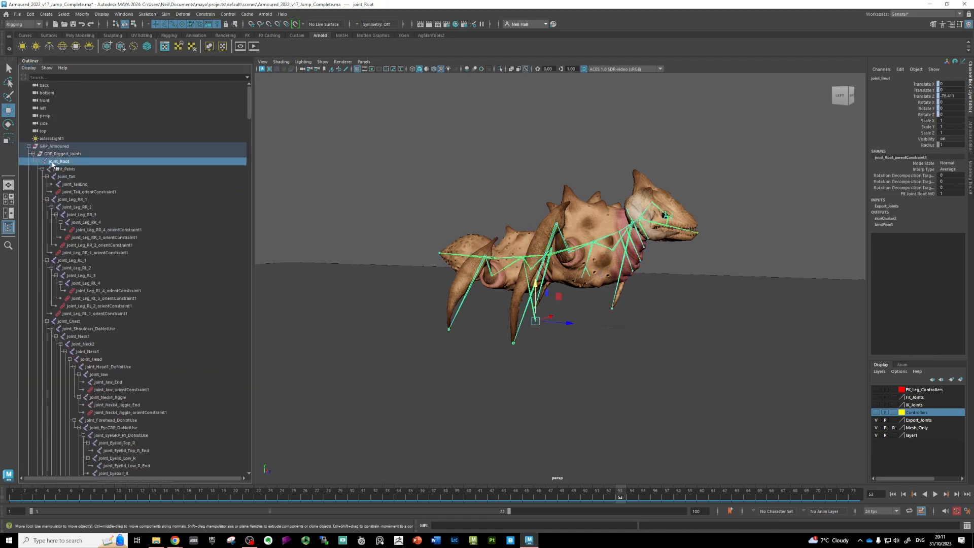
pyautogui.click(55, 154)
pyautogui.click(59, 162)
pyautogui.moveTo(249, 102); pyautogui.dragTo(140, 97)
pyautogui.keyDown('shift'); pyautogui.click(76, 223); pyautogui.keyUp('shift')
pyautogui.keyDown('ctrl'); pyautogui.click(86, 200); pyautogui.keyUp('ctrl')
pyautogui.keyDown('ctrl'); pyautogui.click(90, 185); pyautogui.keyUp('ctrl')
pyautogui.keyDown('ctrl'); pyautogui.click(93, 169); pyautogui.keyUp('ctrl')
pyautogui.keyDown('ctrl'); pyautogui.click(93, 146); pyautogui.keyUp('ctrl')
pyautogui.keyDown('ctrl'); pyautogui.click(96, 131); pyautogui.keyUp('ctrl')
pyautogui.scroll(5, 57, 261)
# - Select the hierarchy from Joint_Leg_FL_4 up to Joint_Root, and deselect the tail and rear leg orient constraints
pyautogui.click(87, 269)
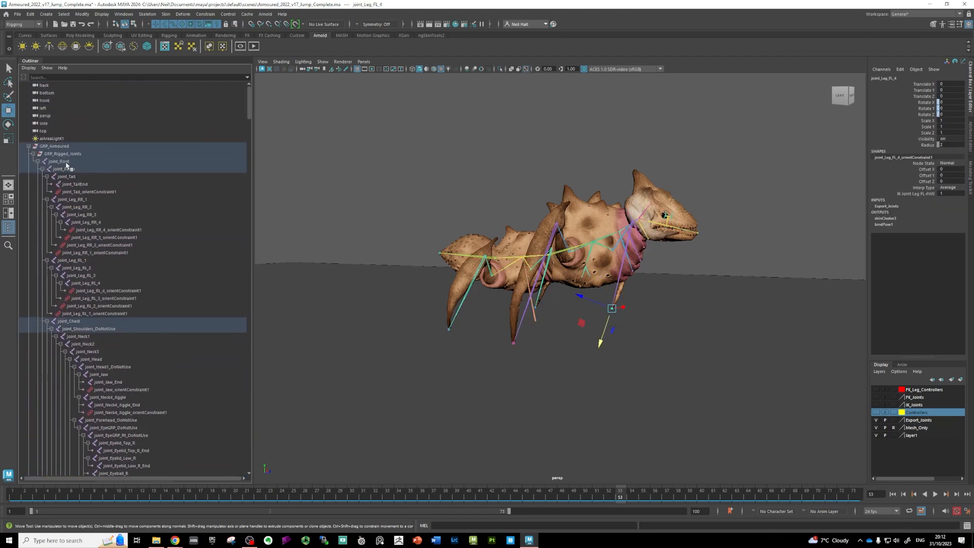
pyautogui.keyDown('shift'); pyautogui.click(64, 162); pyautogui.keyUp('shift')
pyautogui.keyDown('ctrl'); pyautogui.click(70, 192); pyautogui.keyUp('ctrl')
pyautogui.keyDown('ctrl'); pyautogui.moveTo(77, 230); pyautogui.dragTo(77, 253); pyautogui.keyUp('ctrl')
pyautogui.keyDown('ctrl'); pyautogui.moveTo(77, 291); pyautogui.dragTo(81, 313); pyautogui.keyUp('ctrl')
# - Deselect the orient constraints of the jaw, head, neck, neck jiggle and front right leg joints, leaving only joints selected
pyautogui.keyDown('ctrl'); pyautogui.click(117, 390); pyautogui.keyUp('ctrl')
pyautogui.keyDown('ctrl'); pyautogui.click(118, 413); pyautogui.keyUp('ctrl')
pyautogui.scroll(-12, 104, 237)
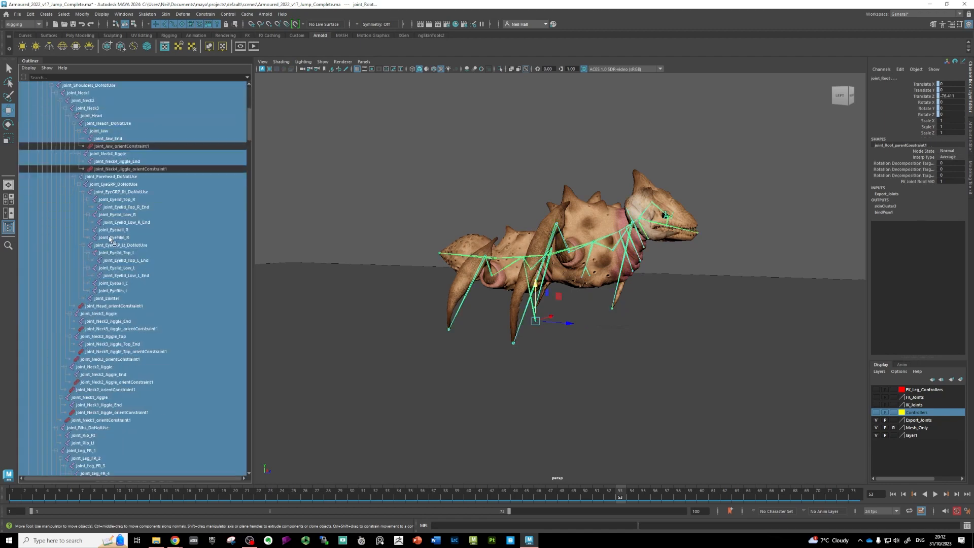
pyautogui.keyDown('ctrl'); pyautogui.click(95, 184); pyautogui.keyUp('ctrl')
pyautogui.keyDown('ctrl'); pyautogui.click(92, 207); pyautogui.keyUp('ctrl')
pyautogui.keyDown('ctrl'); pyautogui.moveTo(89, 230); pyautogui.dragTo(88, 237); pyautogui.keyUp('ctrl')
pyautogui.keyDown('ctrl'); pyautogui.moveTo(85, 261); pyautogui.dragTo(83, 299); pyautogui.keyUp('ctrl')
pyautogui.keyDown('ctrl'); pyautogui.moveTo(98, 359); pyautogui.dragTo(87, 382); pyautogui.keyUp('ctrl')
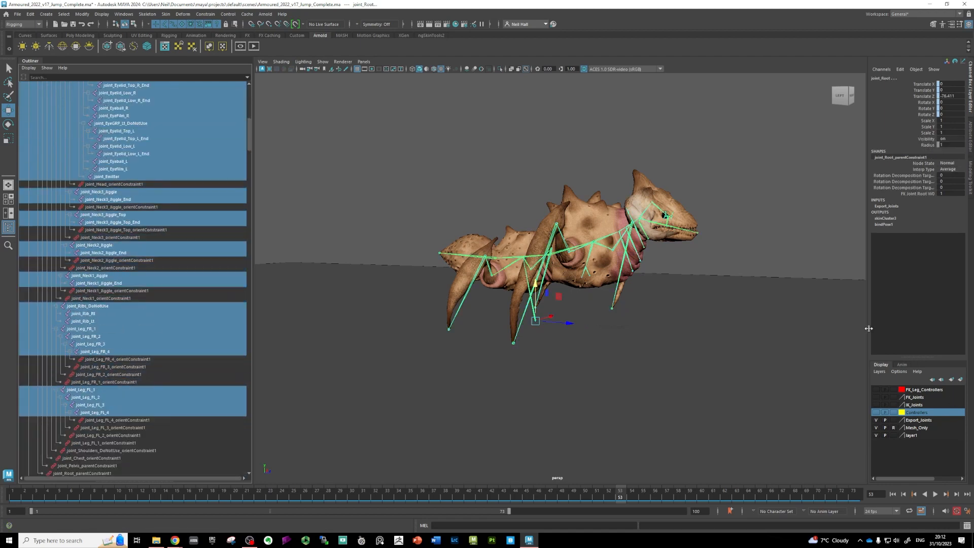
# - Create a display layer from the selected joints and name it Export_Me
pyautogui.click(960, 380)
pyautogui.doubleClick(915, 391)
pyautogui.write('Export_Me')
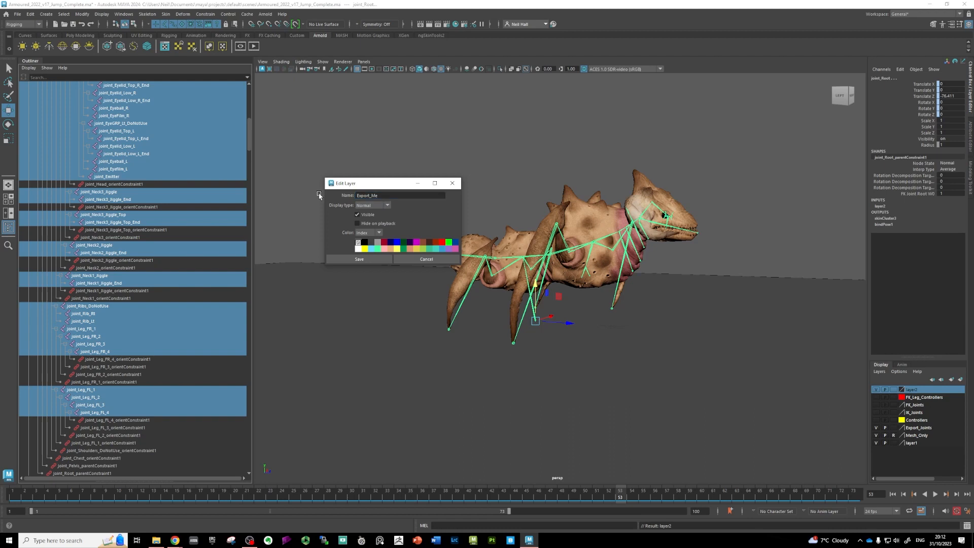
pyautogui.click(359, 260)
# - Set the file type for exporting the selected joints to FBX export and open its export preset for editing
pyautogui.click(17, 14)
pyautogui.click(112, 116)
pyautogui.click(254, 173)
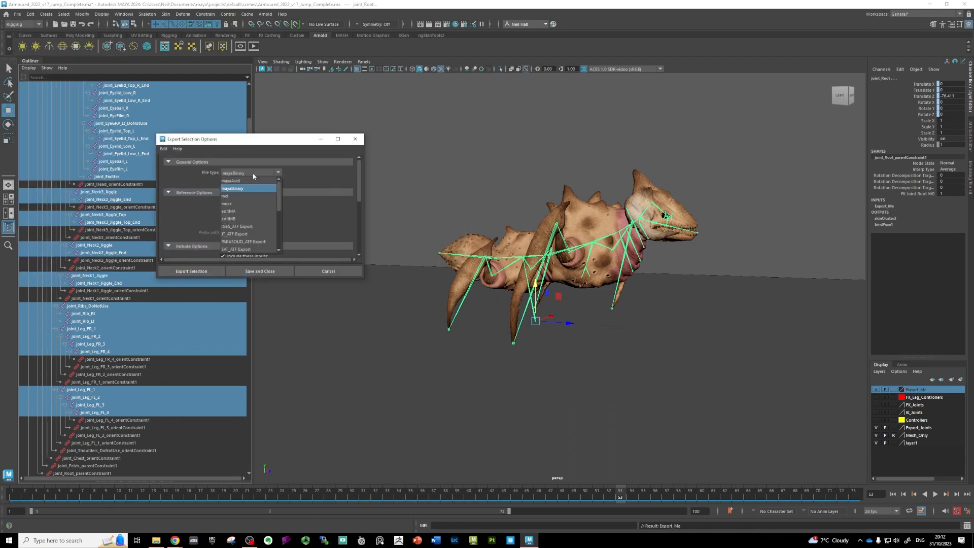
pyautogui.click(232, 226)
pyautogui.scroll(-3, 257, 223)
pyautogui.click(255, 204)
# - Expand the FBX preset's Geometry and Animation sections and go through the animation, curve filter and constraint options
pyautogui.click(550, 208)
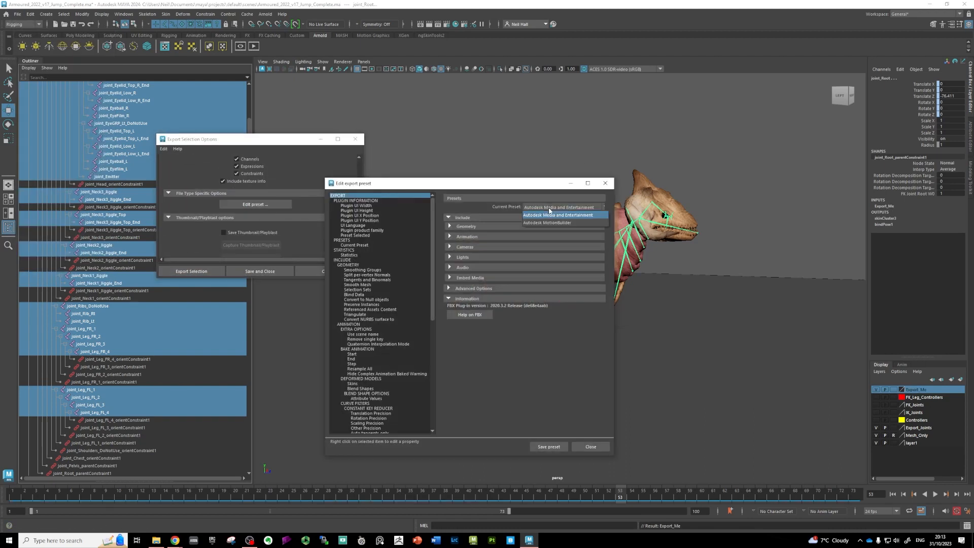
pyautogui.click(450, 226)
pyautogui.click(451, 227)
pyautogui.click(450, 236)
pyautogui.click(526, 298)
pyautogui.moveTo(606, 270); pyautogui.dragTo(607, 293)
pyautogui.moveTo(524, 275); pyautogui.dragTo(537, 276)
pyautogui.scroll(-5, 524, 318)
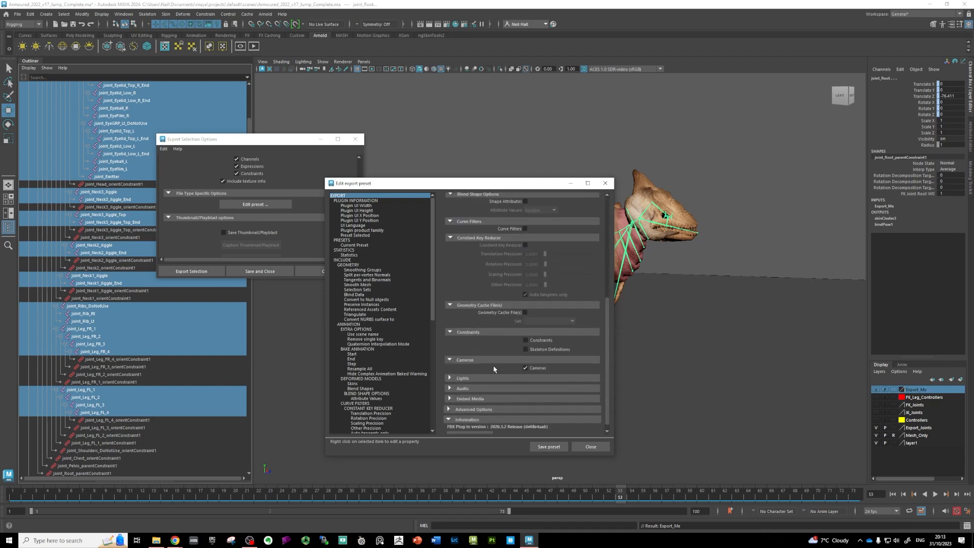
# - Exclude cameras from the FBX export and save the settings as a new preset
pyautogui.moveTo(607, 379)
pyautogui.mouseDown()
pyautogui.moveTo(606, 264)
pyautogui.moveTo(607, 386)
pyautogui.mouseUp()
pyautogui.click(549, 446)
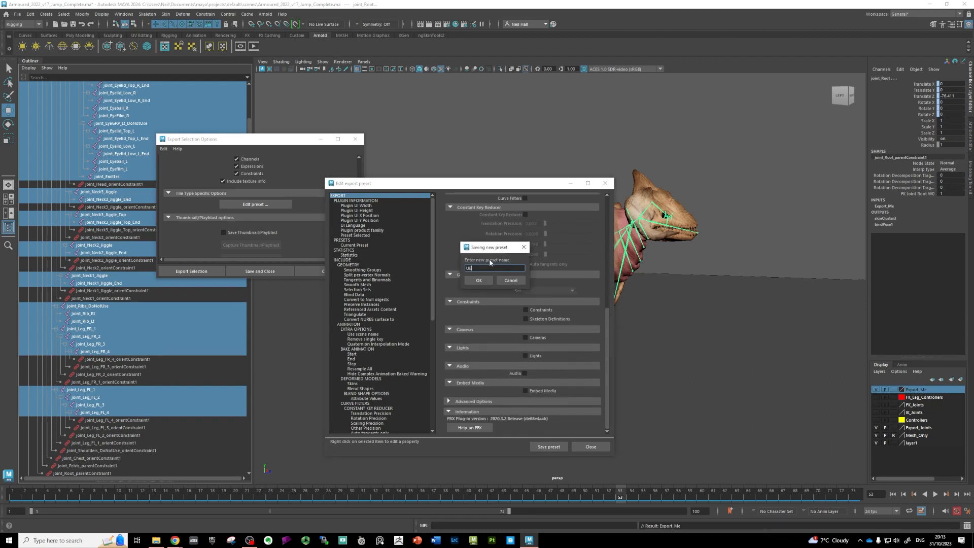
pyautogui.click(478, 281)
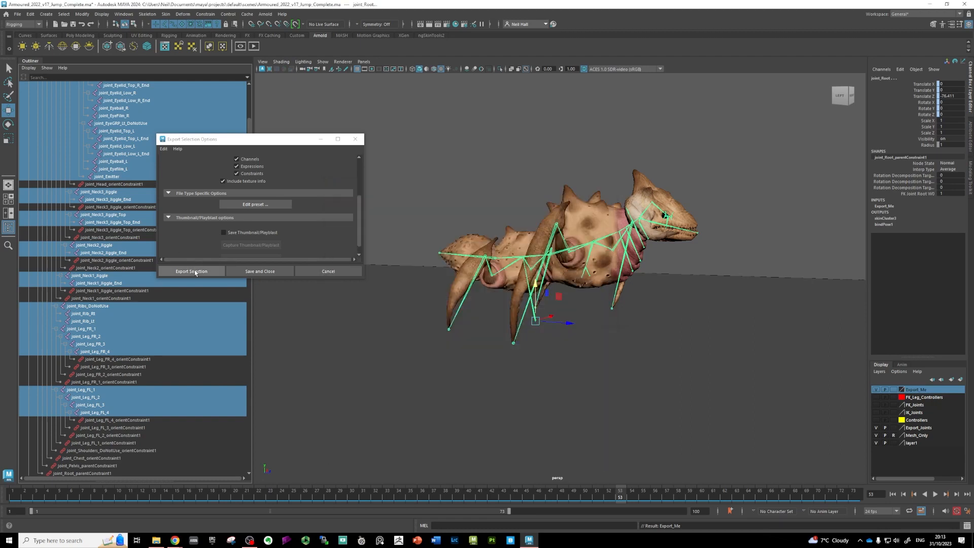
# - Export the selected joints to the Desktop as an FBX file named Armour_Jump_Complete
pyautogui.click(191, 271)
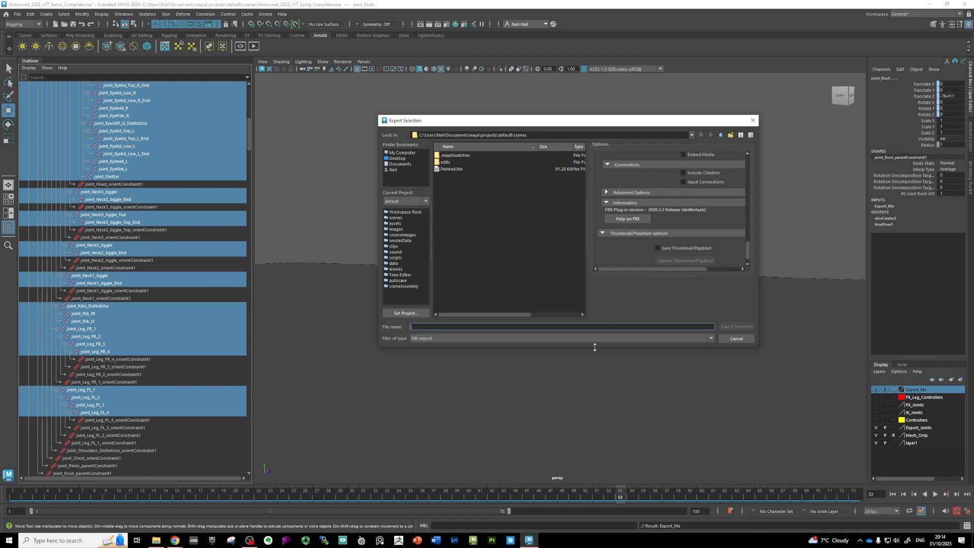
pyautogui.moveTo(594, 347); pyautogui.dragTo(594, 397)
pyautogui.click(396, 160)
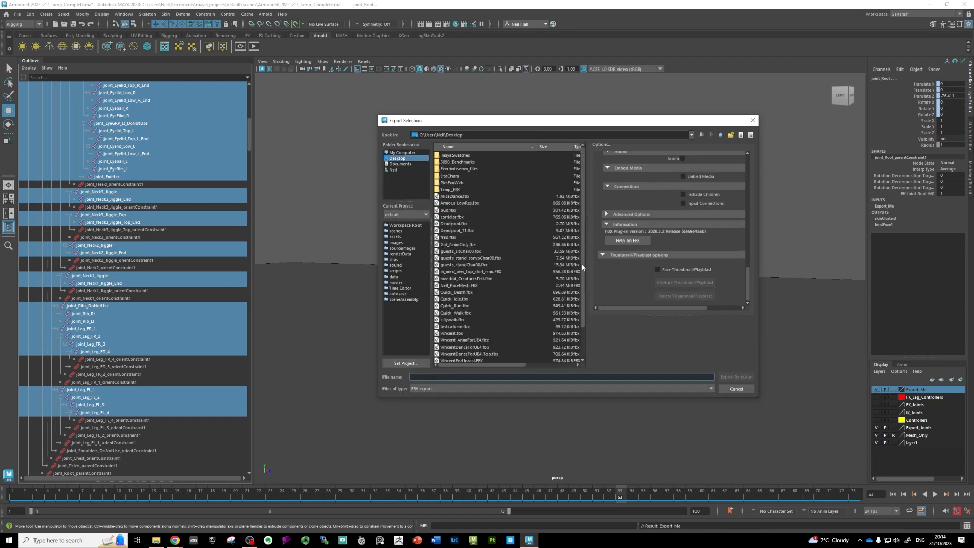
pyautogui.scroll(-2, 583, 268)
pyautogui.click(427, 377)
pyautogui.write('Armou')
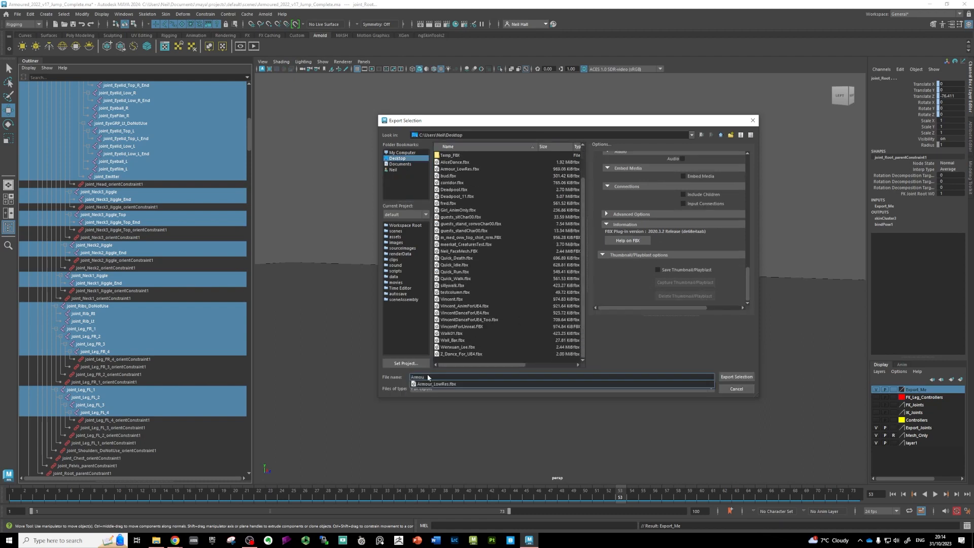
pyautogui.write('r_Jump_Complete')
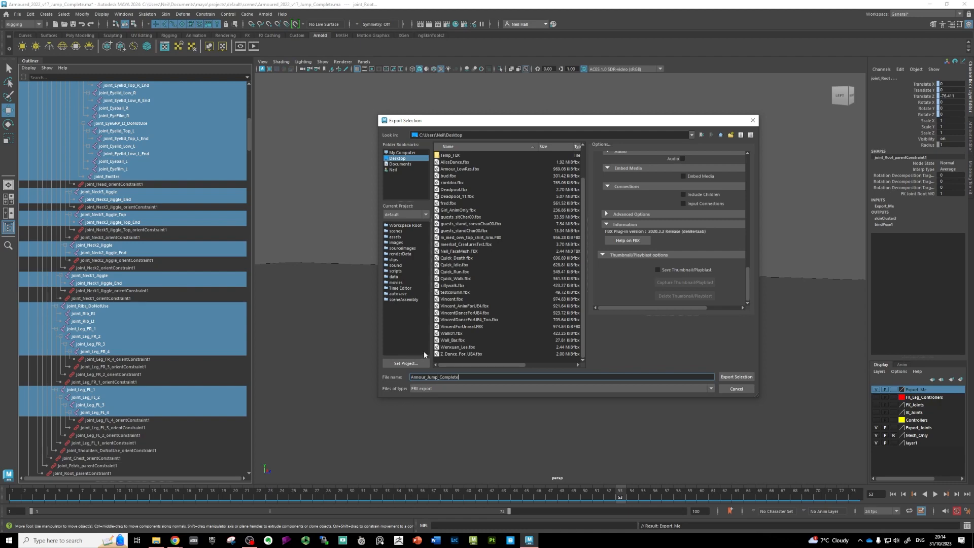
pyautogui.press('Return')
pyautogui.press('Return')
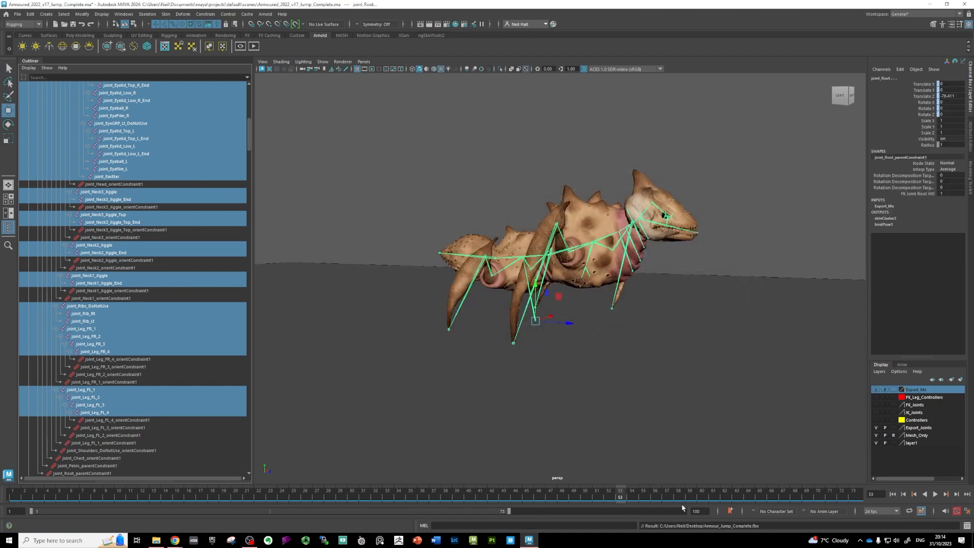
# - End the playback range at frame 22 and export the selected joints as Armour_Jump_Start.fbx
pyautogui.write('22')
pyautogui.press('Return')
pyautogui.click(17, 14)
pyautogui.click(56, 115)
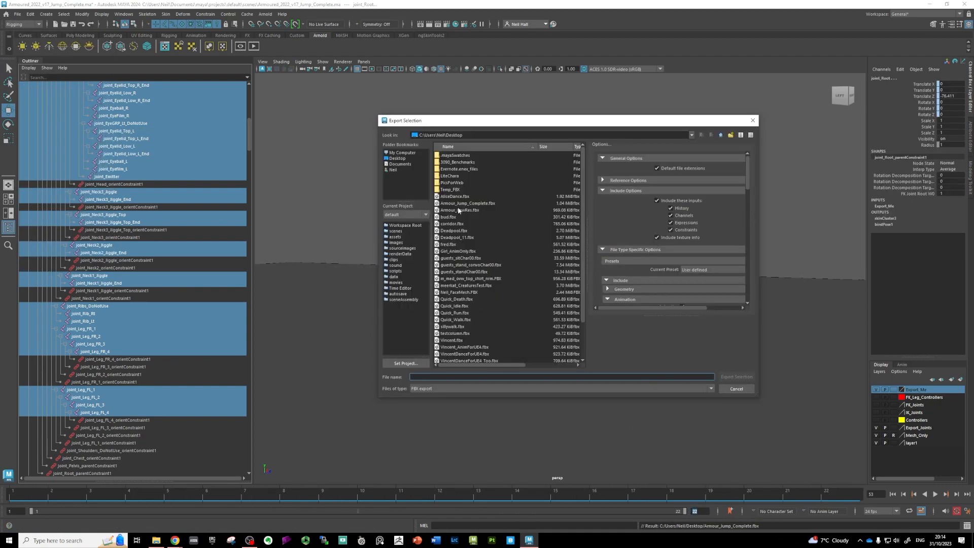
pyautogui.write('art')
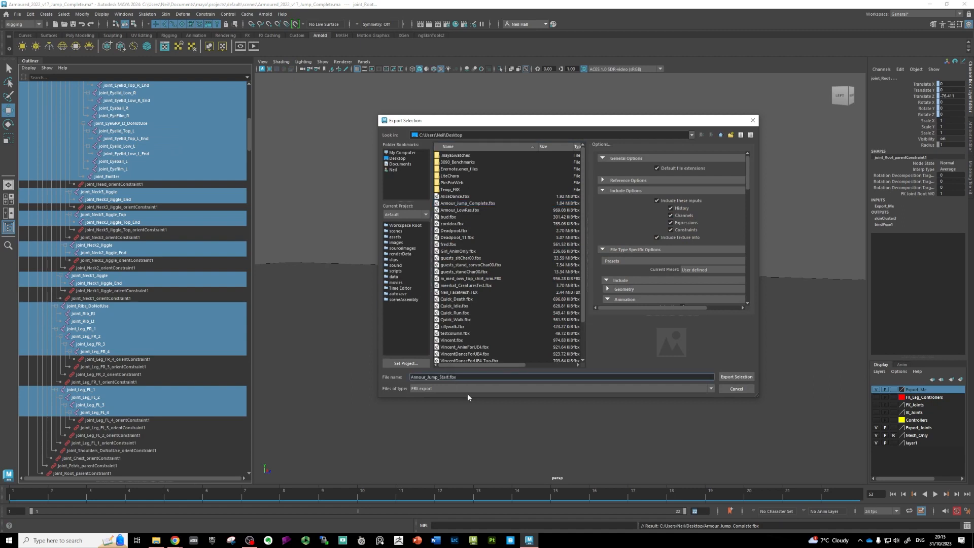
pyautogui.press('Return')
# - Set the playback range to frames 22 to 42
pyautogui.doubleClick(700, 512)
pyautogui.write('42')
pyautogui.press('Return')
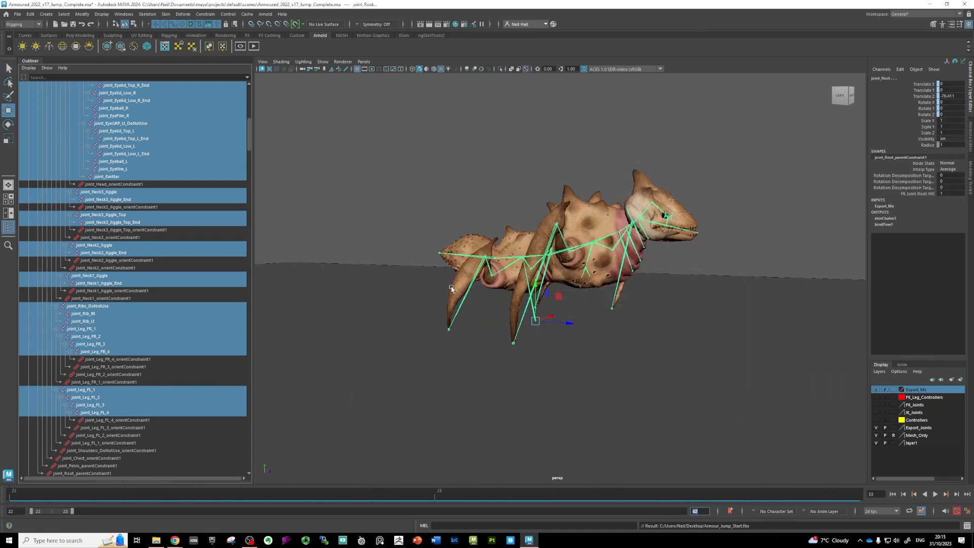
# - Export the selected joints to the Desktop as Armour_Jump_Loop.fbx and dismiss the export warnings
pyautogui.click(17, 14)
pyautogui.click(56, 99)
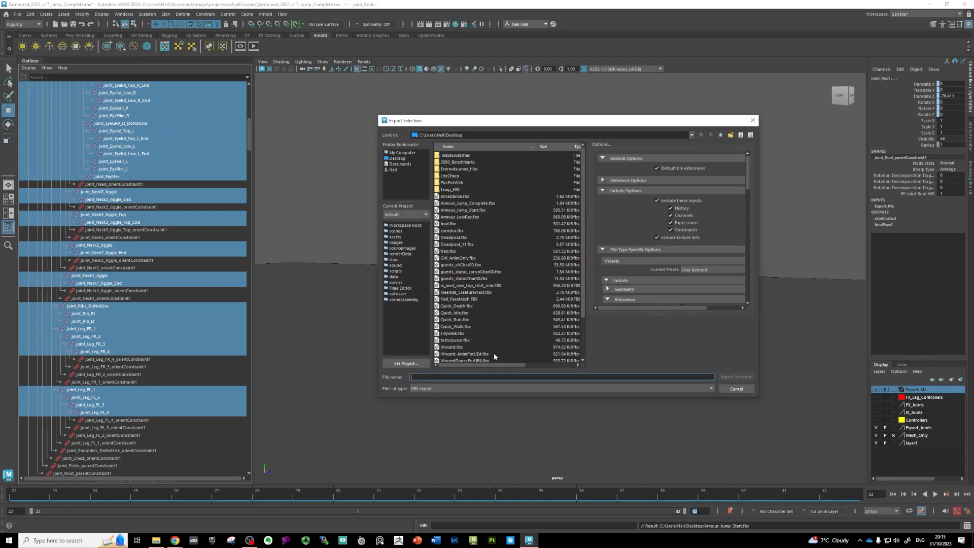
pyautogui.click(449, 378)
pyautogui.press('BackSpace')
pyautogui.press('BackSpace')
pyautogui.press('BackSpace')
pyautogui.press('BackSpace')
pyautogui.press('BackSpace')
pyautogui.write('Loop')
pyautogui.press('Return')
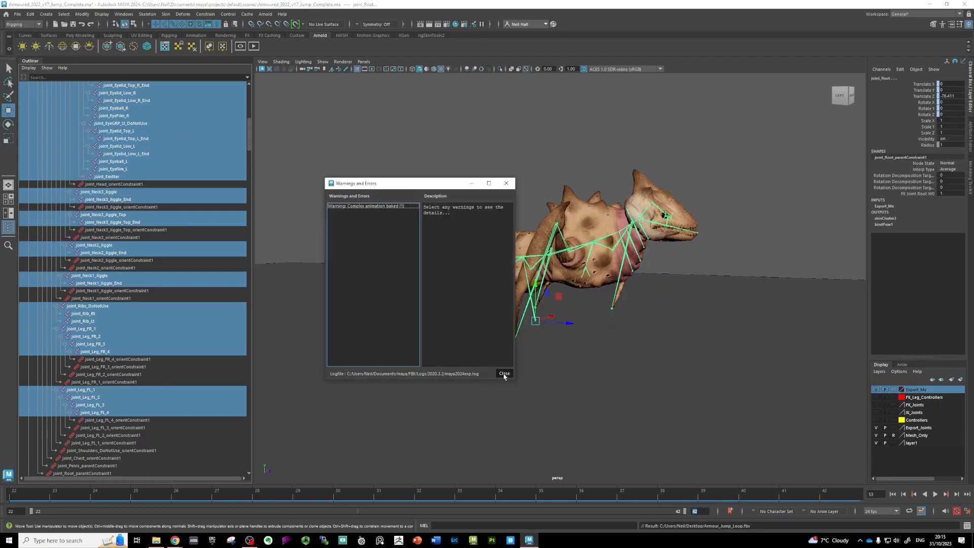
pyautogui.click(504, 375)
pyautogui.click(17, 14)
pyautogui.click(53, 116)
pyautogui.click(737, 391)
# - Set the playback range to frames 42 to 73
pyautogui.doubleClick(15, 511)
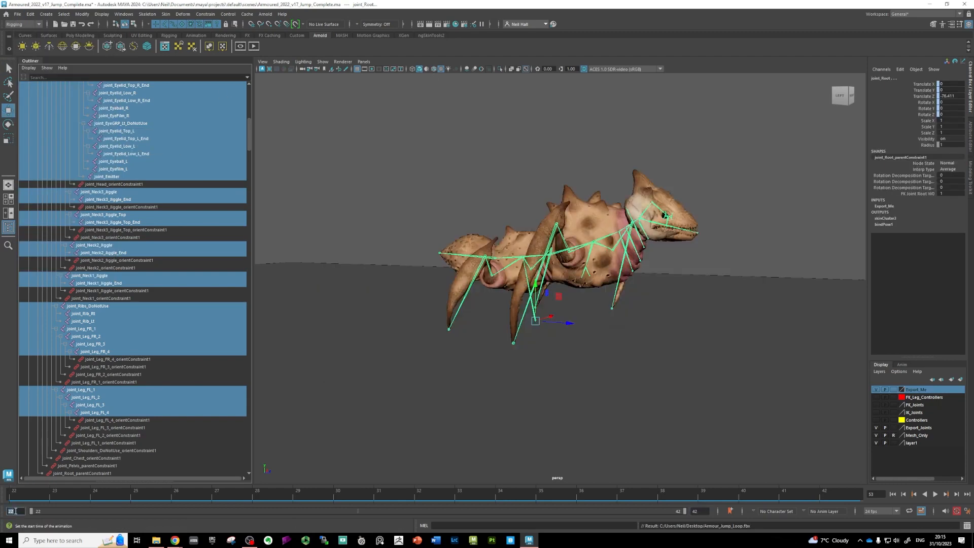
pyautogui.doubleClick(699, 511)
pyautogui.write('73')
pyautogui.press('Return')
# - Export the selected joints to the Desktop as Armour_Jump_Land.fbx and dismiss the export warnings
pyautogui.click(17, 14)
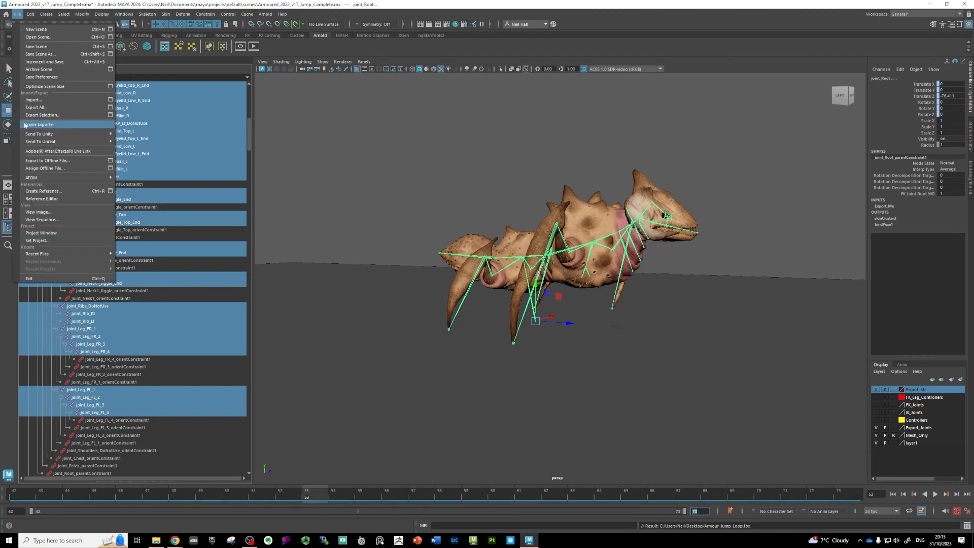
pyautogui.click(43, 116)
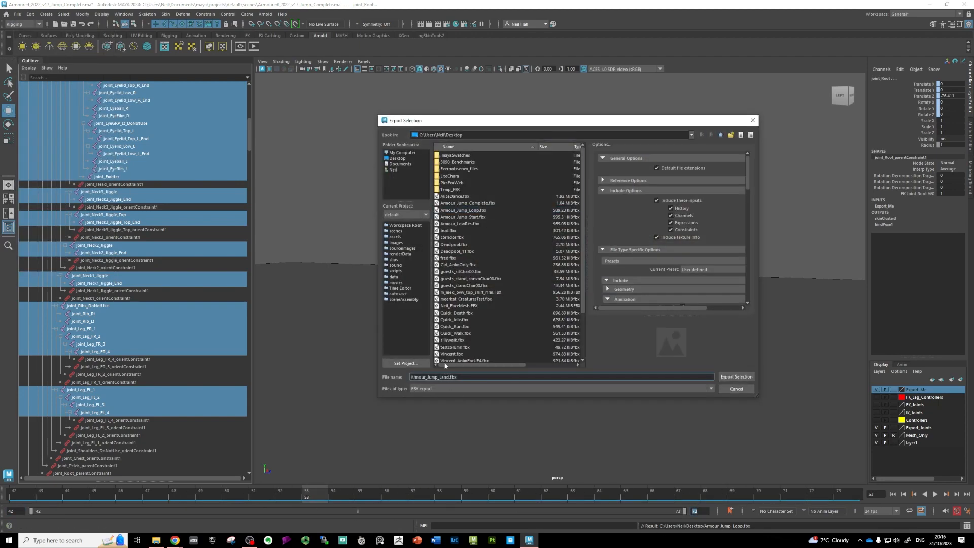
pyautogui.press('Return')
pyautogui.click(504, 374)
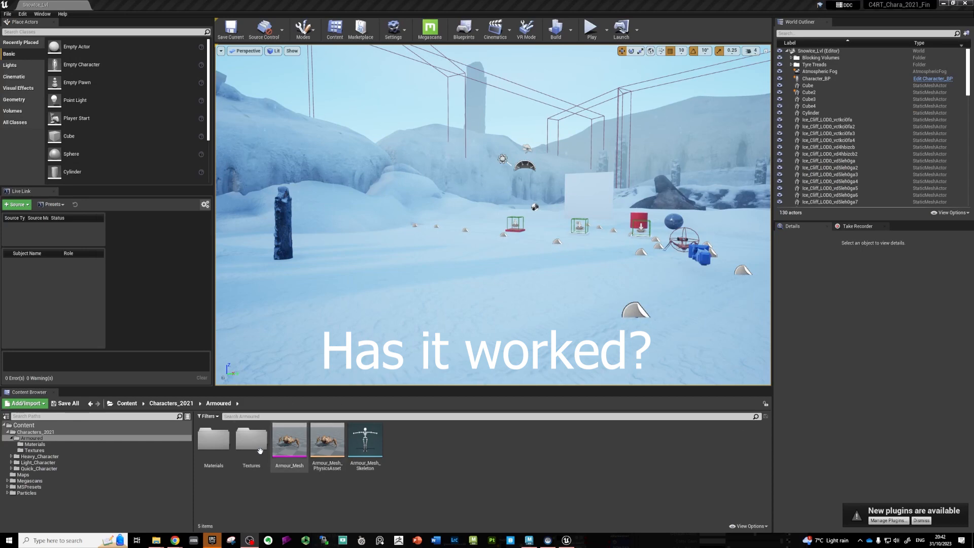
# - Switch to Unreal Engine, open the Armour_Mesh skeletal mesh and examine the creature from the front and side
pyautogui.moveTo(289, 440)
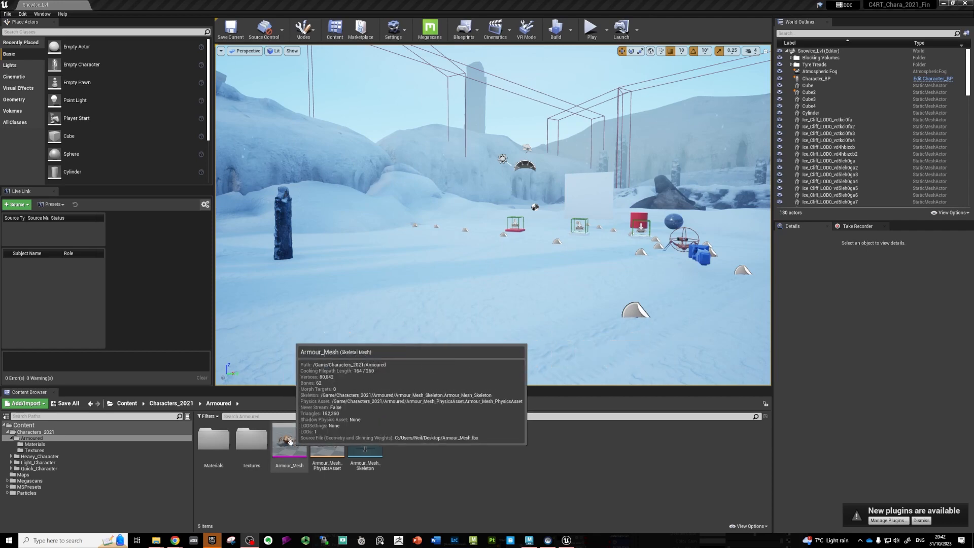
pyautogui.doubleClick(289, 441)
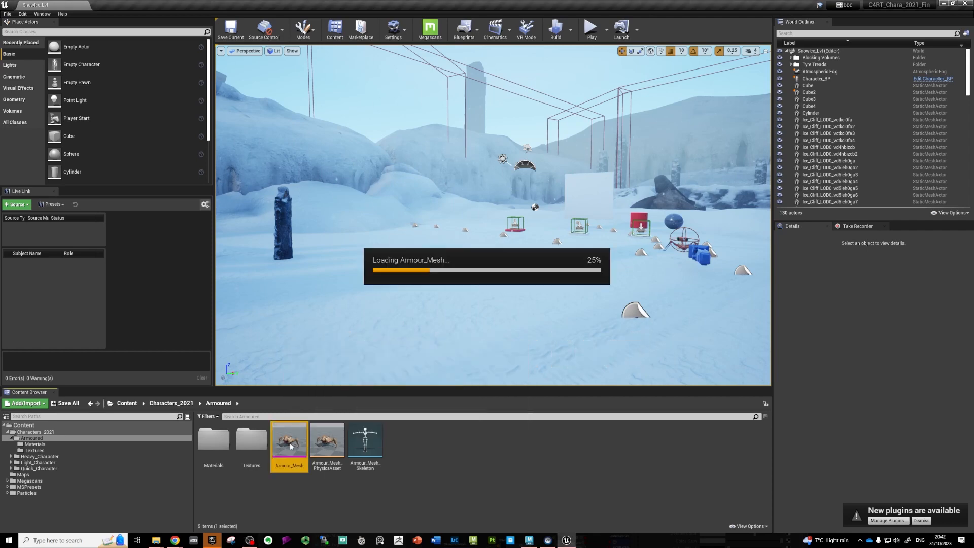
pyautogui.moveTo(971, 96); pyautogui.dragTo(376, 2)
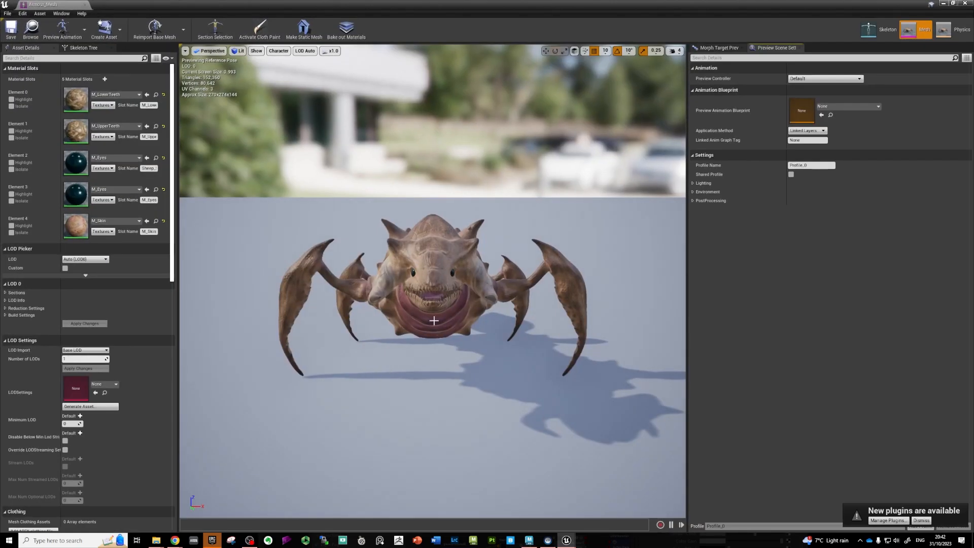
pyautogui.keyDown('alt'); pyautogui.moveTo(434, 320); pyautogui.dragTo(589, 327); pyautogui.keyUp('alt')
pyautogui.keyDown('alt'); pyautogui.moveTo(433, 320); pyautogui.dragTo(508, 324, button='right'); pyautogui.keyUp('alt')
pyautogui.keyDown('alt'); pyautogui.moveTo(434, 305); pyautogui.dragTo(517, 295); pyautogui.keyUp('alt')
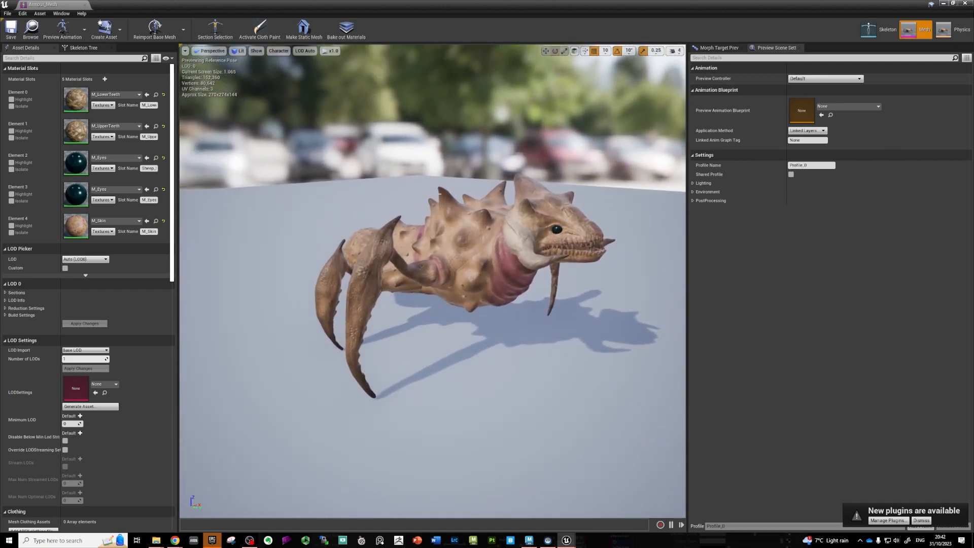
# - Switch from the mesh to its skeleton and display the joint hierarchy in the Skeleton Tree
pyautogui.click(876, 29)
pyautogui.keyDown('alt'); pyautogui.moveTo(386, 284); pyautogui.dragTo(472, 299); pyautogui.keyUp('alt')
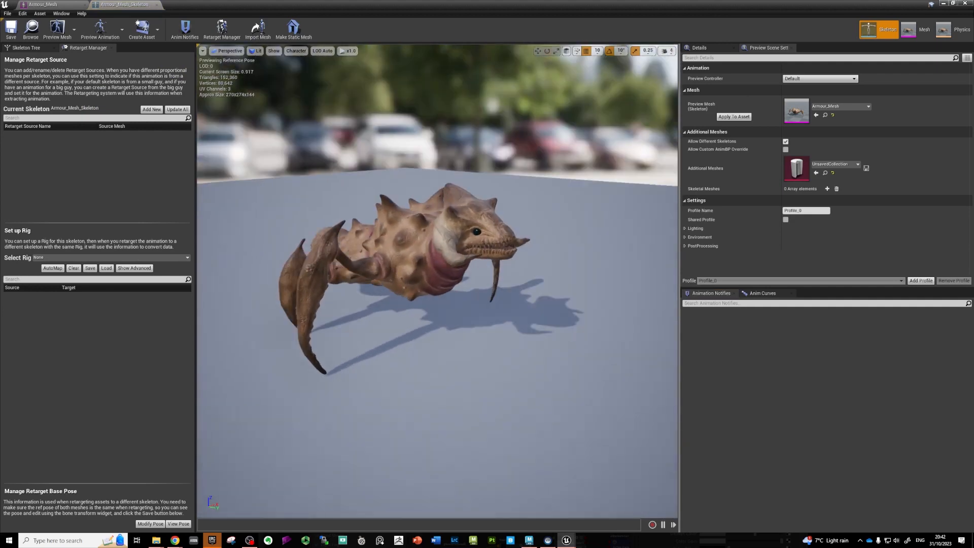
pyautogui.moveTo(472, 299); pyautogui.dragTo(452, 295, button='right')
pyautogui.click(21, 49)
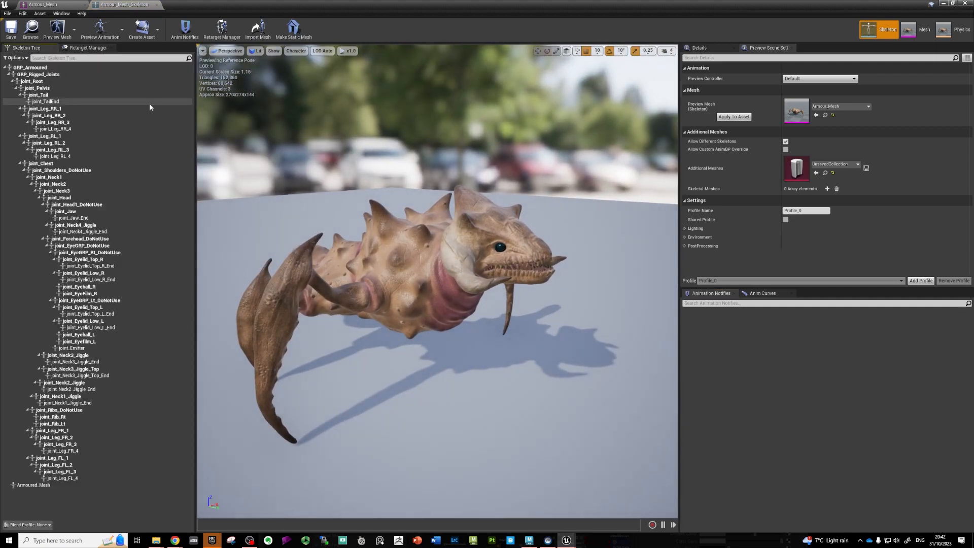
# - Rotate joint_Jaw to open the creature's mouth and test the jaw deformation
pyautogui.click(68, 212)
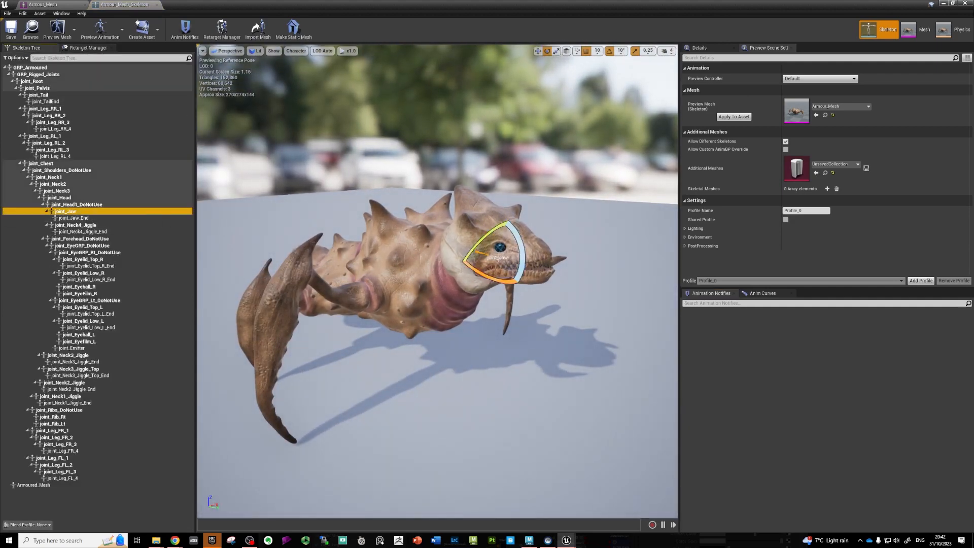
pyautogui.moveTo(519, 238); pyautogui.dragTo(511, 217)
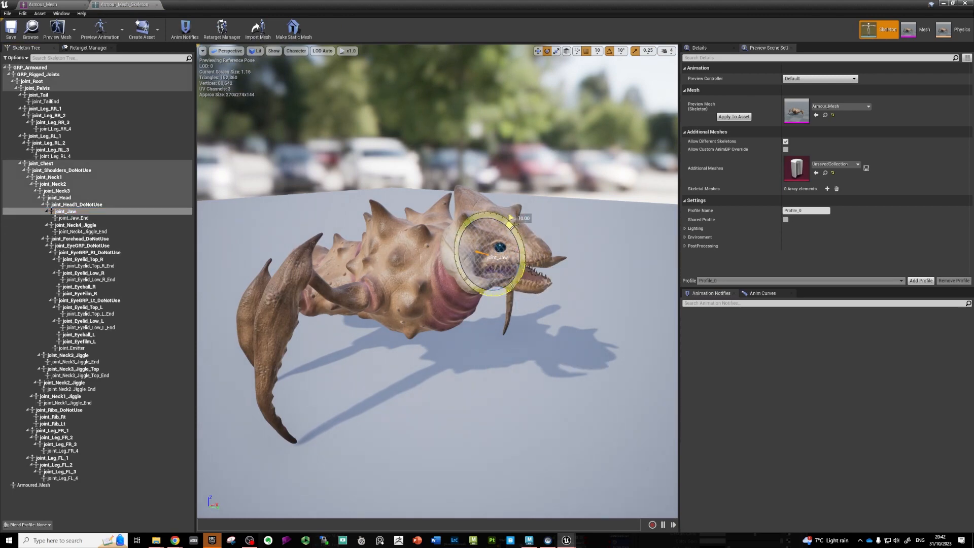
pyautogui.scroll(3, 505, 278)
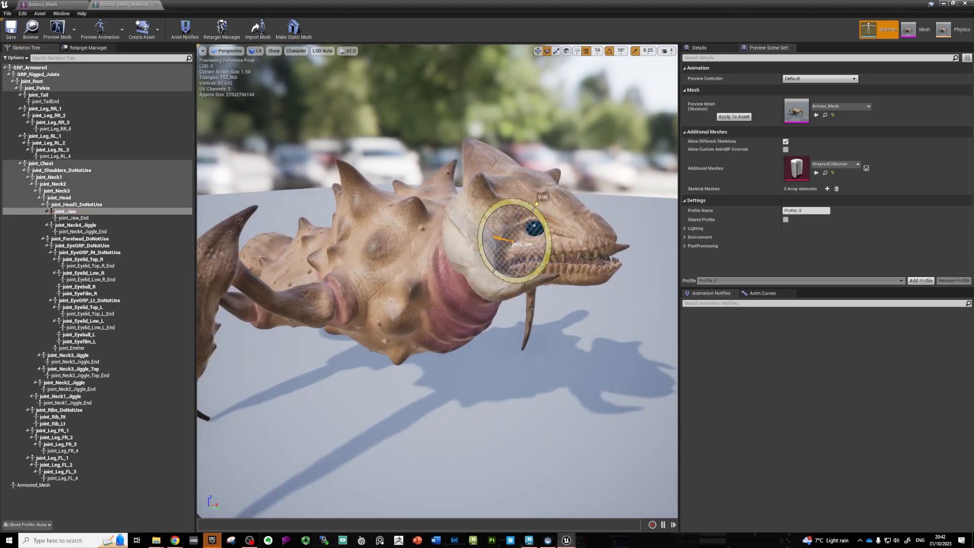
pyautogui.moveTo(515, 225); pyautogui.dragTo(24, 192)
# - Rotate joint_Head to test the head deformation and inspect the creature from its other side
pyautogui.click(60, 197)
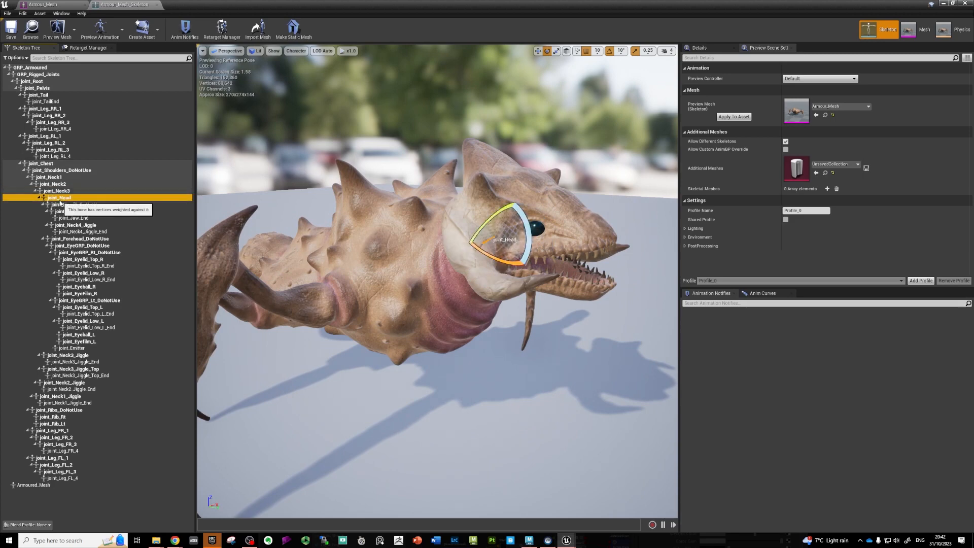
pyautogui.moveTo(495, 216); pyautogui.dragTo(528, 297)
pyautogui.moveTo(425, 298); pyautogui.dragTo(537, 297, button='right')
pyautogui.press('w')
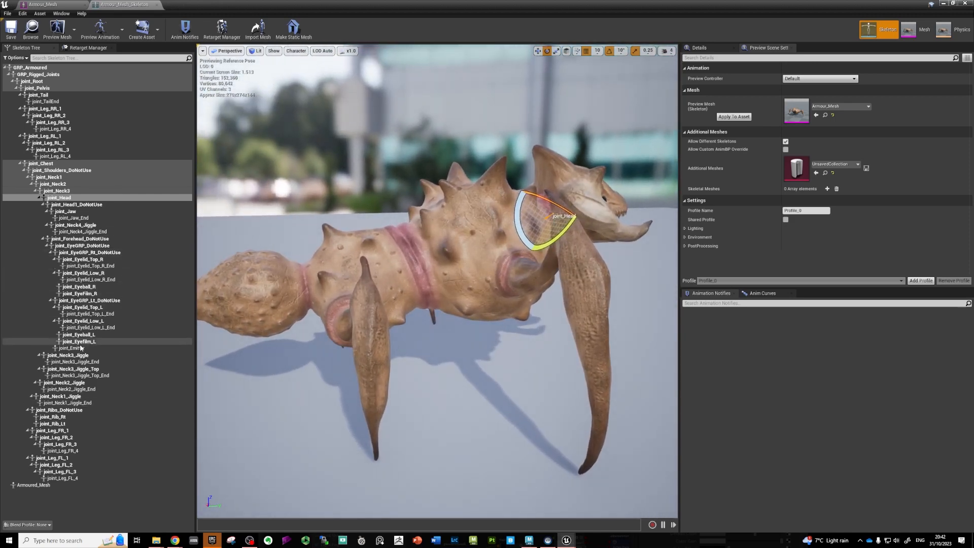
# - Rotate joint_Neck3_Jiggle to test how the creature's throat deforms
pyautogui.click(65, 355)
pyautogui.press('f')
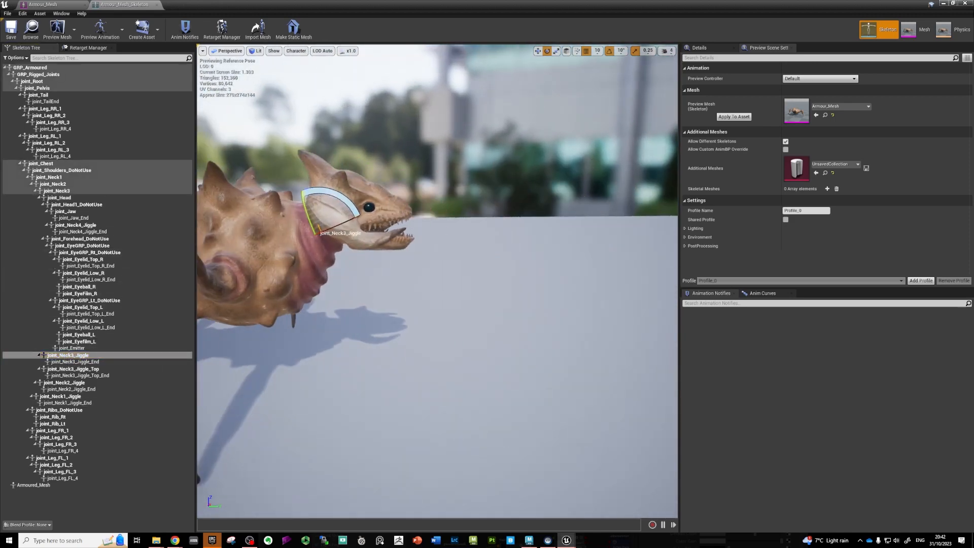
pyautogui.moveTo(361, 238); pyautogui.dragTo(363, 244)
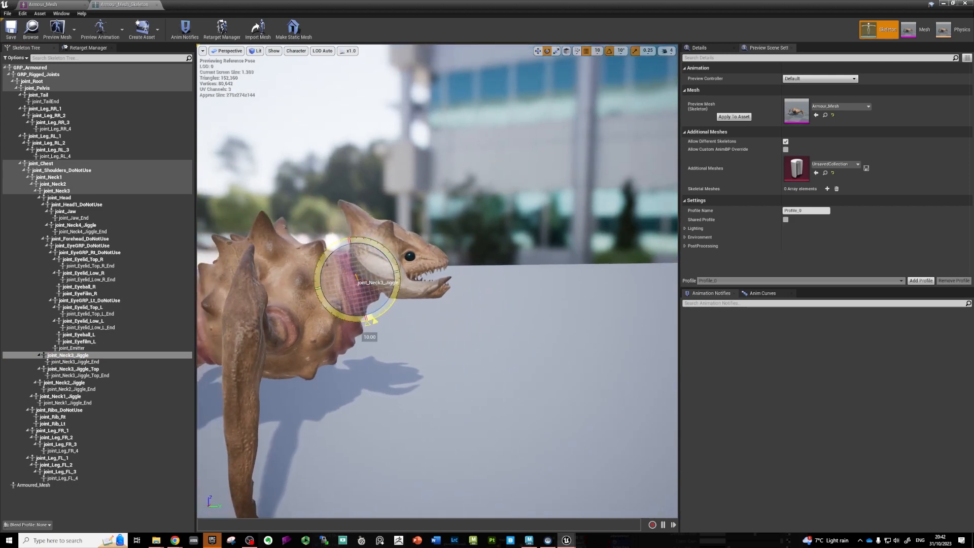
pyautogui.moveTo(376, 318); pyautogui.dragTo(399, 293)
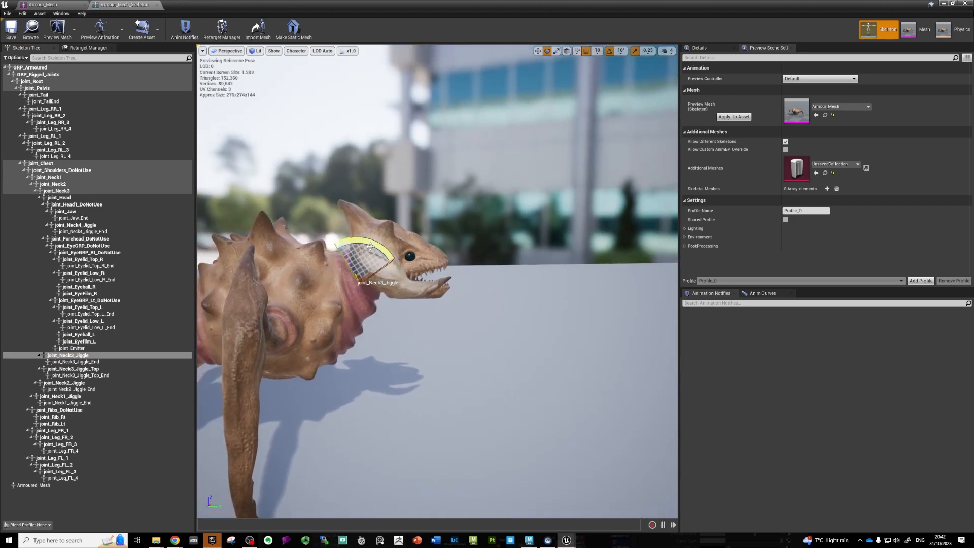
# - Draw the creature's full bone hierarchy over the mesh and inspect the skeleton from another angle
pyautogui.moveTo(399, 292); pyautogui.dragTo(320, 287, button='right')
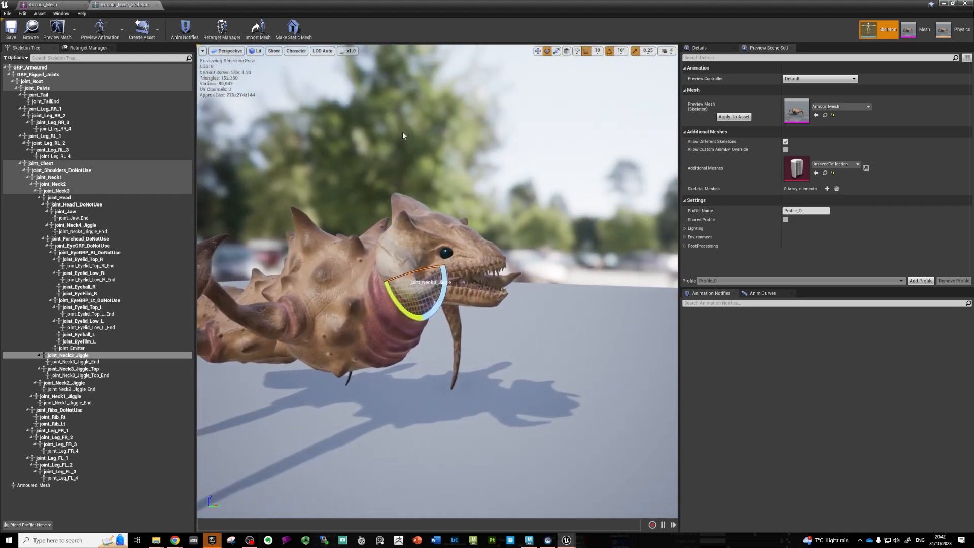
pyautogui.click(297, 52)
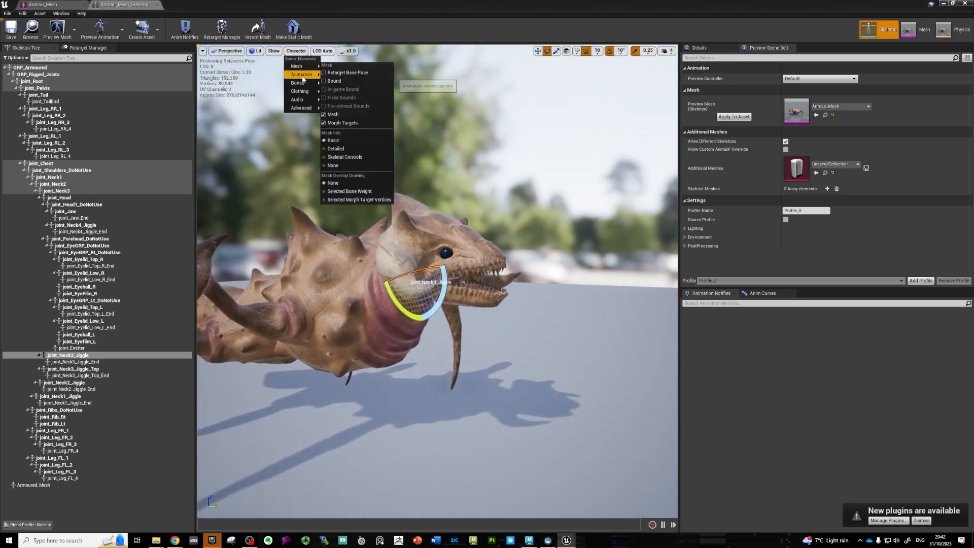
pyautogui.moveTo(308, 88)
pyautogui.click(348, 117)
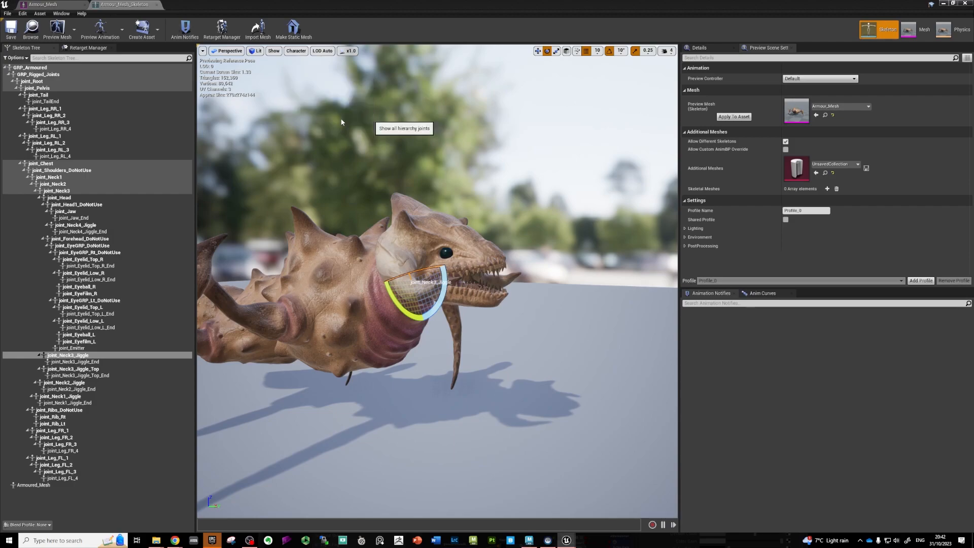
pyautogui.moveTo(361, 167)
pyautogui.keyDown('alt'); pyautogui.mouseDown()
pyautogui.moveTo(406, 178)
pyautogui.moveTo(467, 162)
pyautogui.moveTo(406, 178)
pyautogui.moveTo(355, 162)
pyautogui.moveTo(304, 219)
pyautogui.moveTo(213, 198)
pyautogui.moveTo(234, 208)
pyautogui.moveTo(284, 193)
pyautogui.mouseUp(); pyautogui.keyUp('alt')
pyautogui.moveTo(284, 192); pyautogui.dragTo(472, 226, button='right')
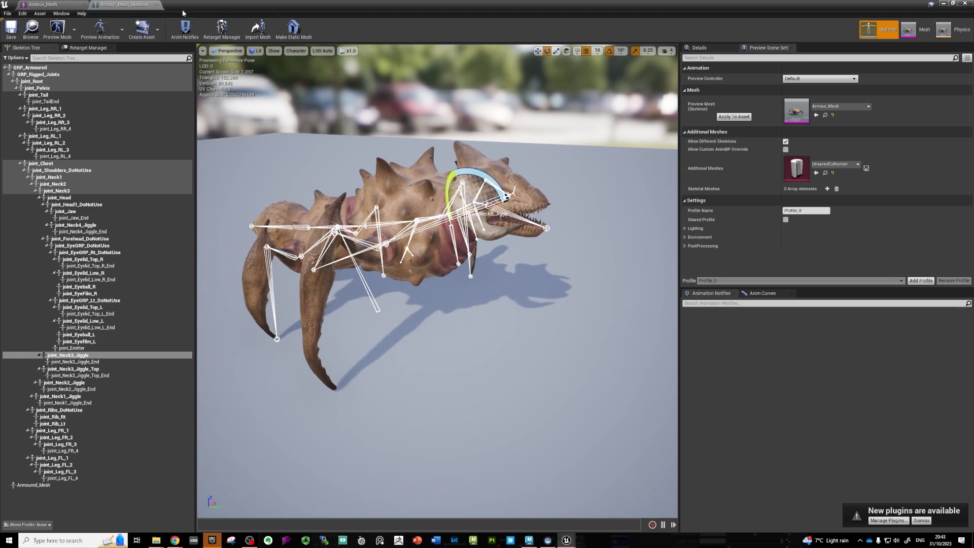
# - Close the skeleton and mesh editors, and import the Armour_Jump Complete, Land, Loop and Start FBX files onto Armour_Mesh_Skeleton in the Armoured folder
pyautogui.click(157, 5)
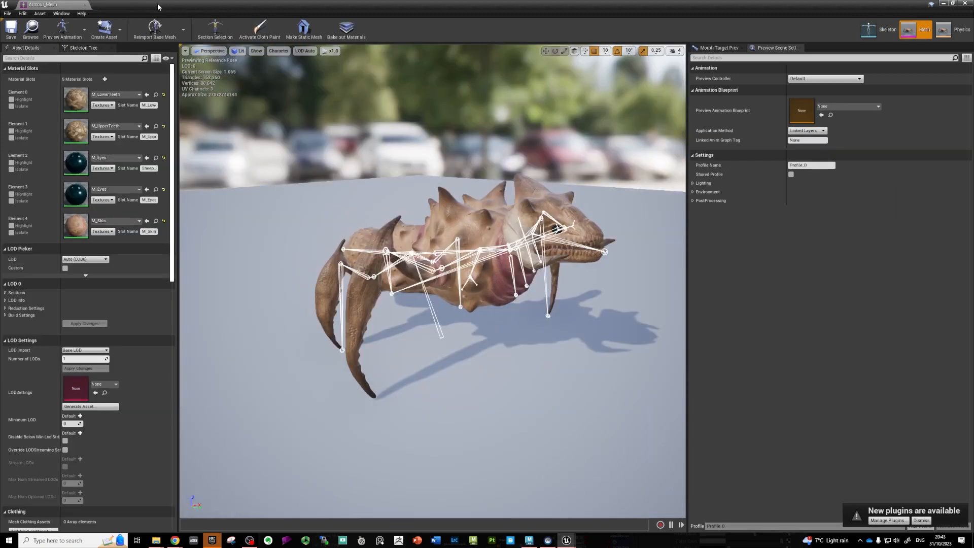
pyautogui.click(85, 5)
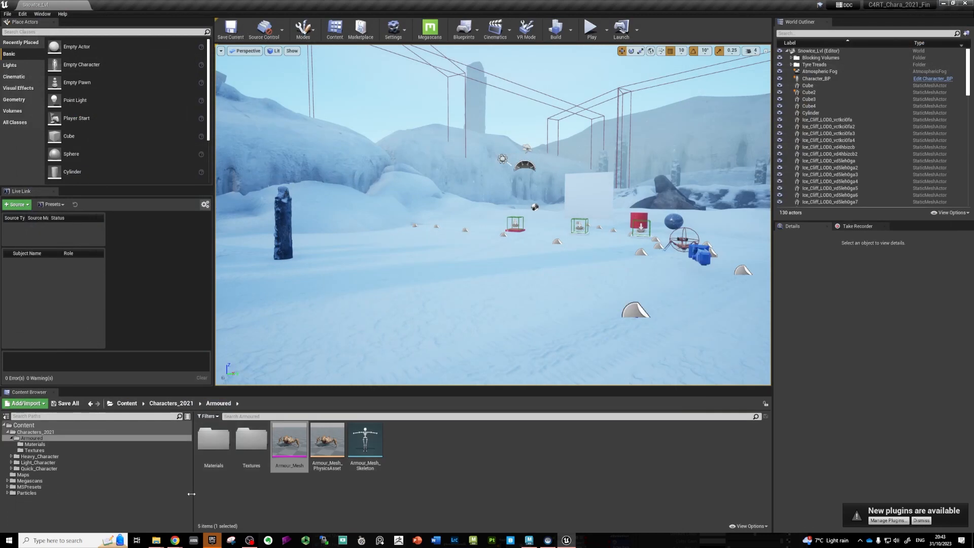
pyautogui.click(154, 546)
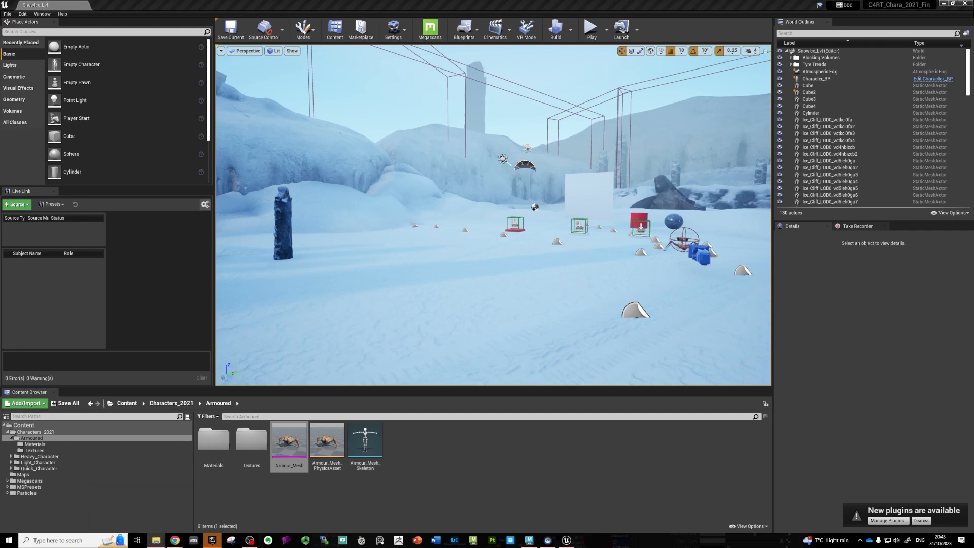
pyautogui.moveTo(973, 71); pyautogui.dragTo(664, 80)
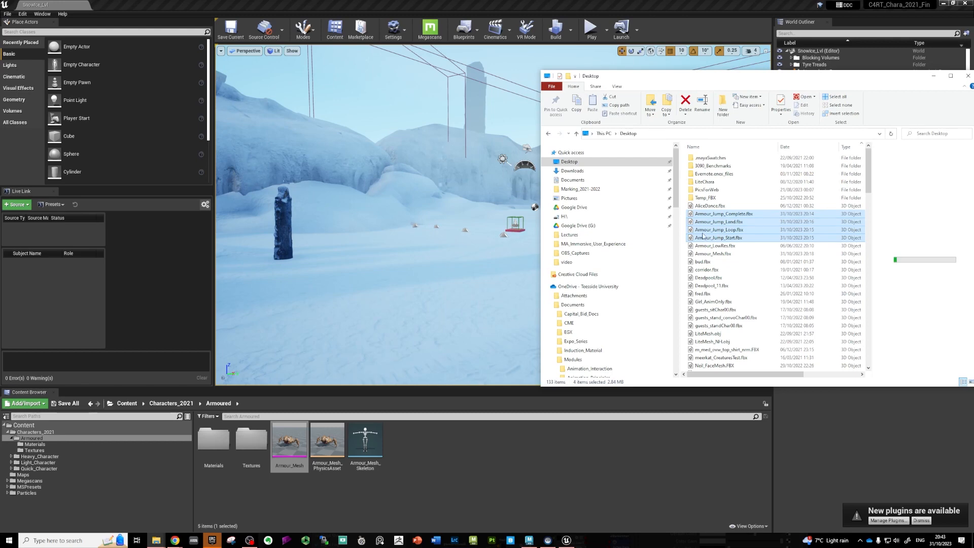
pyautogui.moveTo(694, 82); pyautogui.dragTo(716, 50)
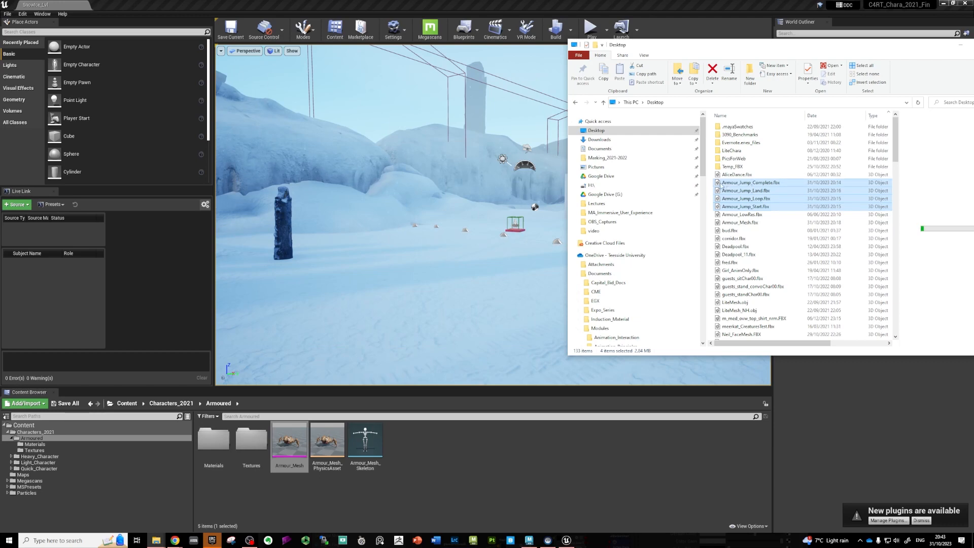
pyautogui.moveTo(483, 467); pyautogui.dragTo(485, 466)
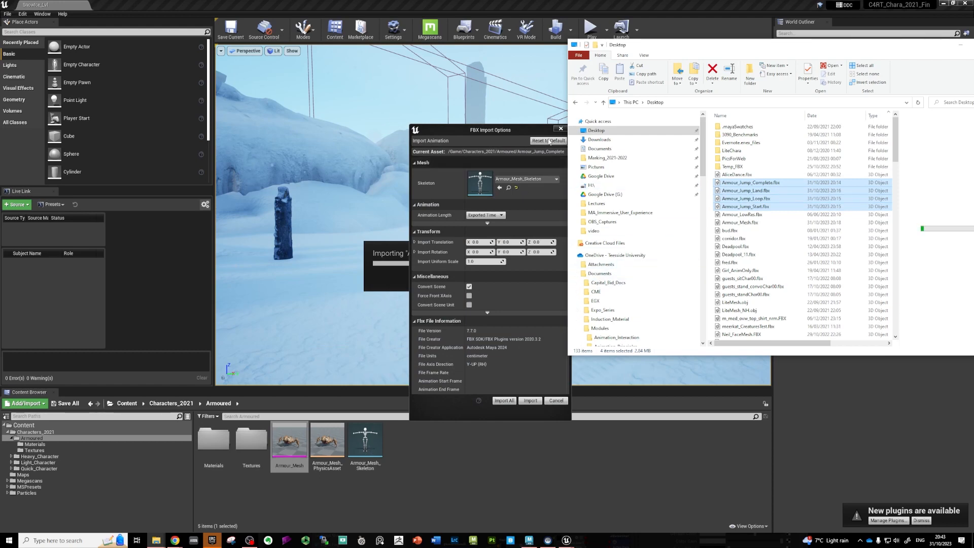
pyautogui.click(513, 130)
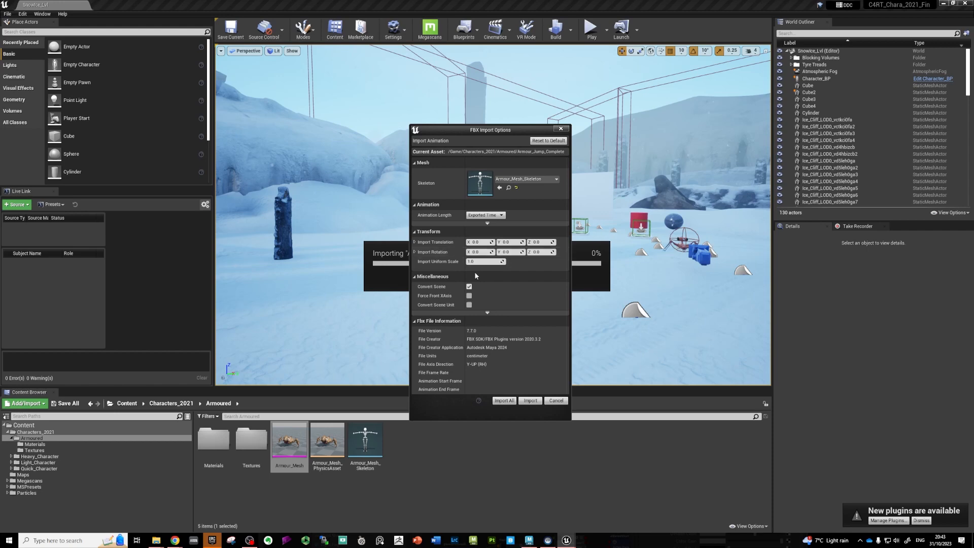
pyautogui.click(503, 401)
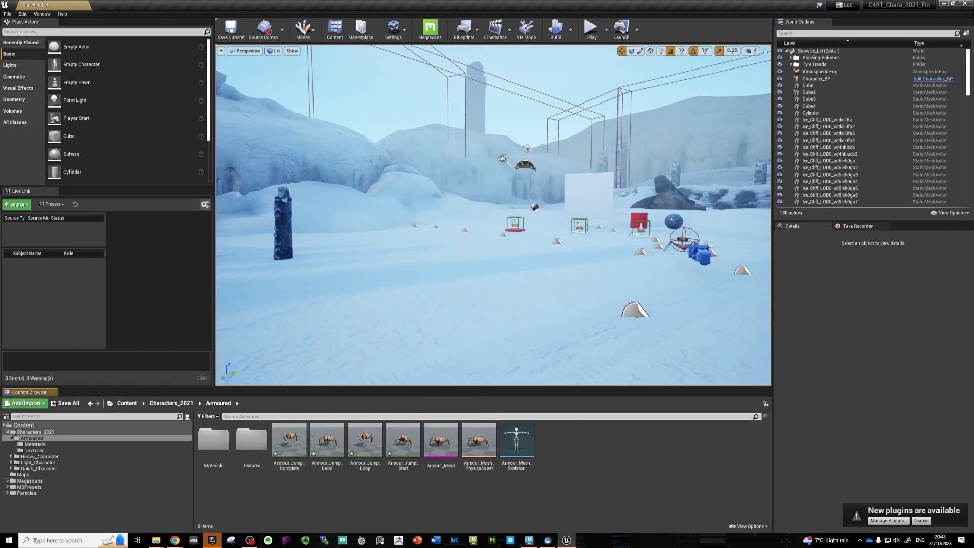
# - Open the Armour_Jump_Complete animation and examine its playback from the creature's side
pyautogui.doubleClick(289, 439)
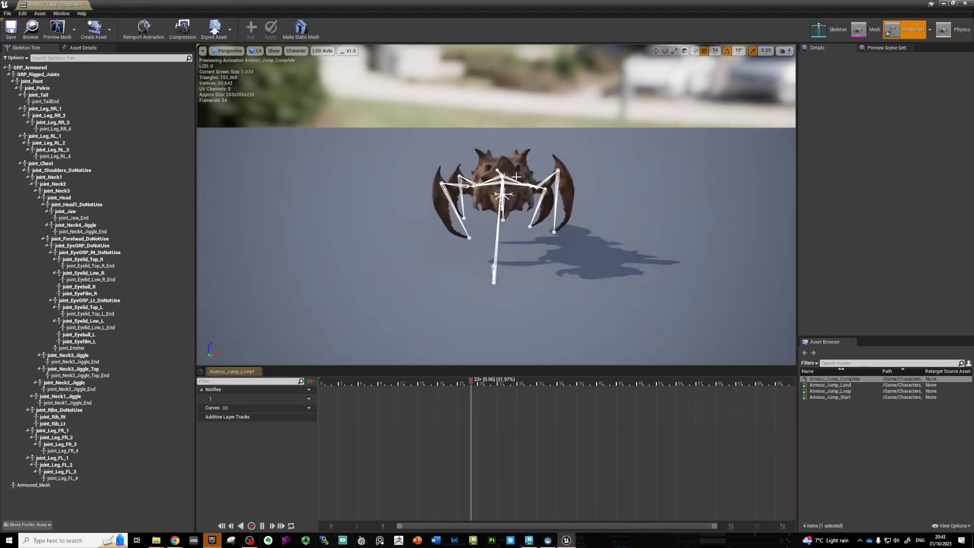
pyautogui.moveTo(541, 240); pyautogui.dragTo(637, 267, button='right')
pyautogui.moveTo(522, 235); pyautogui.dragTo(540, 244, button='right')
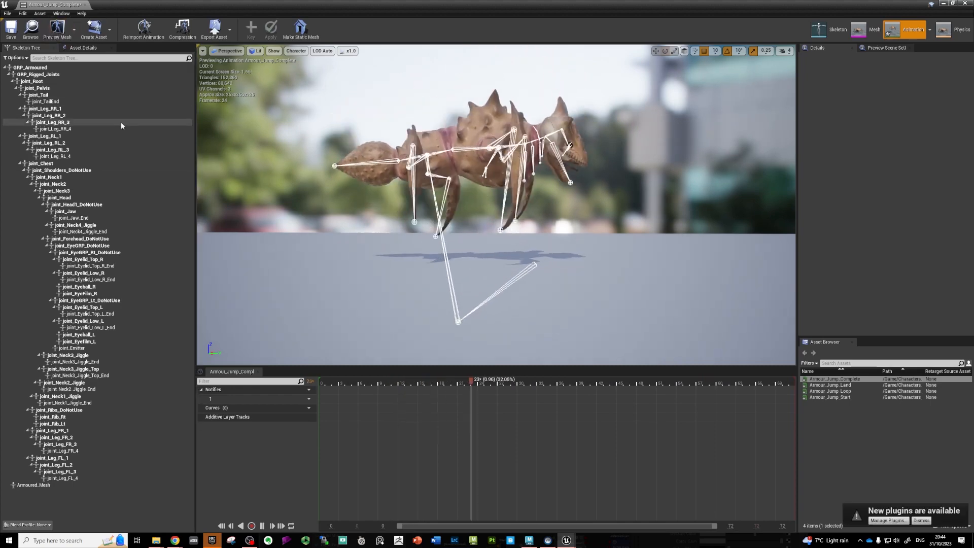
# - Set bone drawing to Selected Only and review the complete jump on the bare mesh
pyautogui.click(296, 50)
pyautogui.moveTo(299, 83)
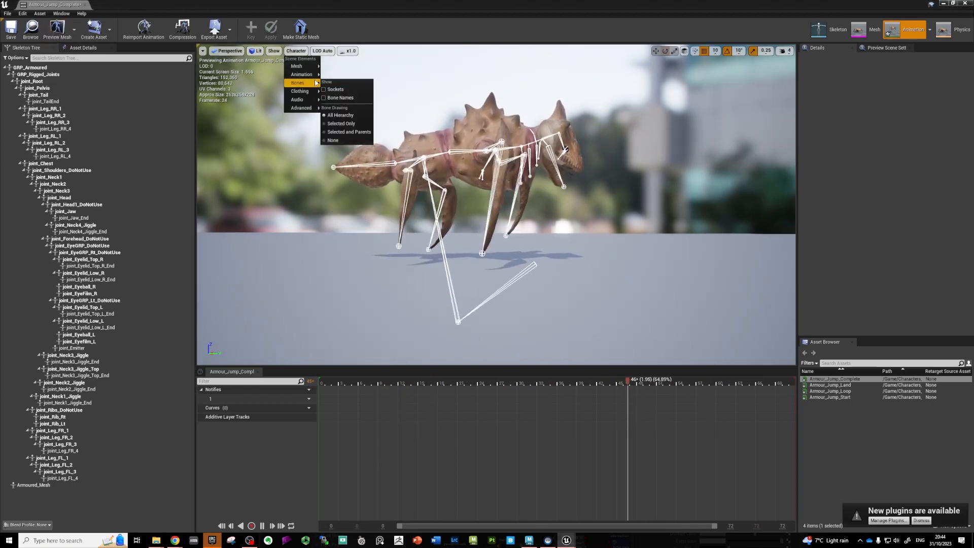
pyautogui.click(339, 123)
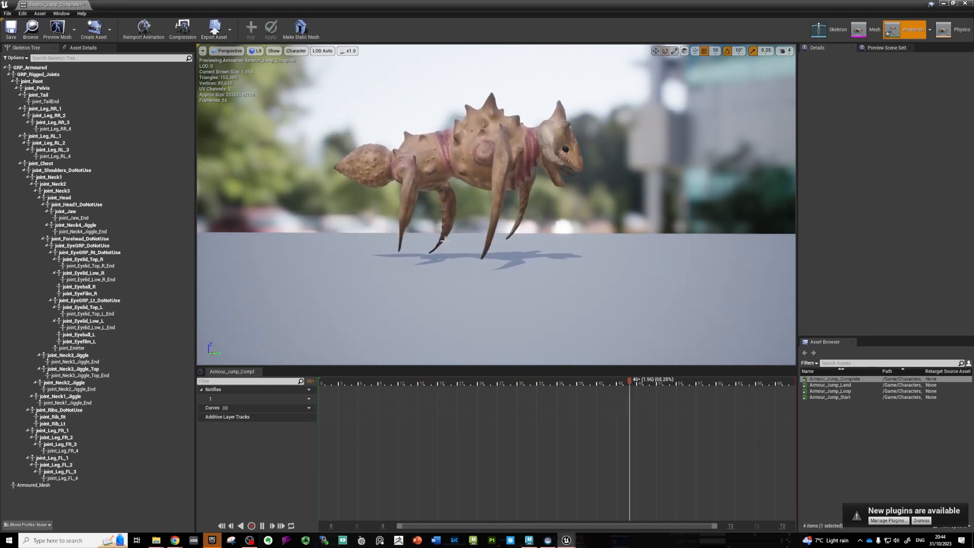
pyautogui.moveTo(384, 220)
pyautogui.mouseDown(button='right')
pyautogui.moveTo(320, 194)
pyautogui.moveTo(282, 214)
pyautogui.moveTo(340, 249)
pyautogui.moveTo(395, 228)
pyautogui.moveTo(378, 213)
pyautogui.mouseUp(button='right')
pyautogui.press('d')
pyautogui.press('a')
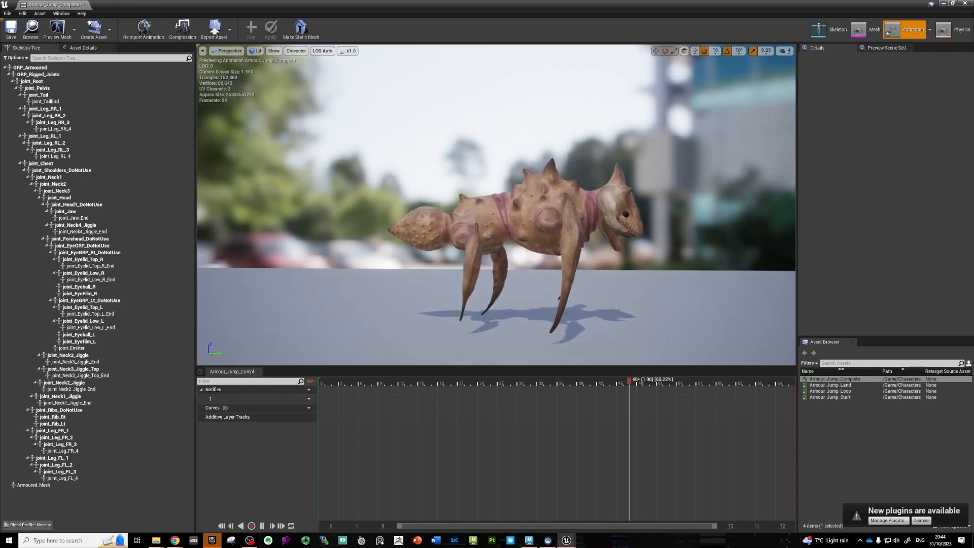
# - Open the Armour_Jump_Start animation, enlarge the preview viewport and examine the take-off
pyautogui.moveTo(814, 397)
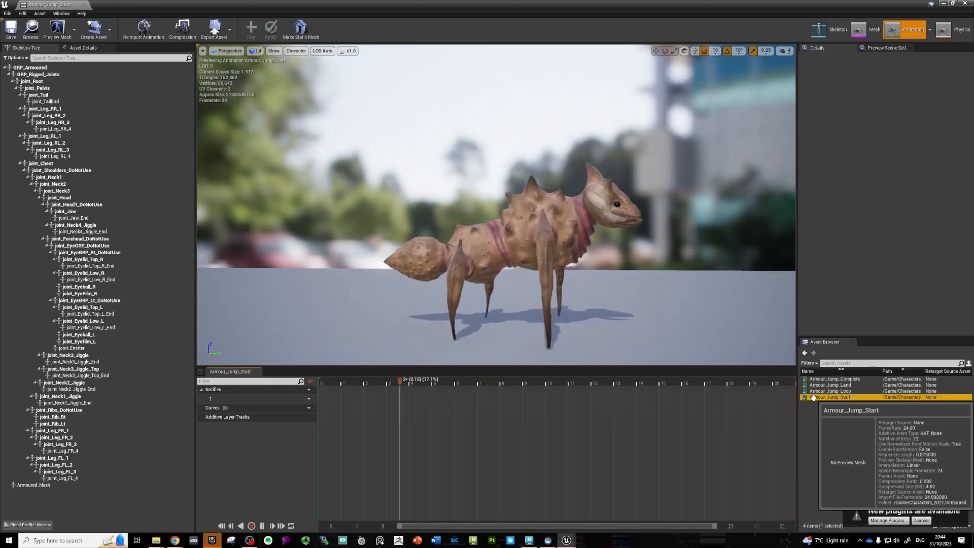
pyautogui.doubleClick(813, 397)
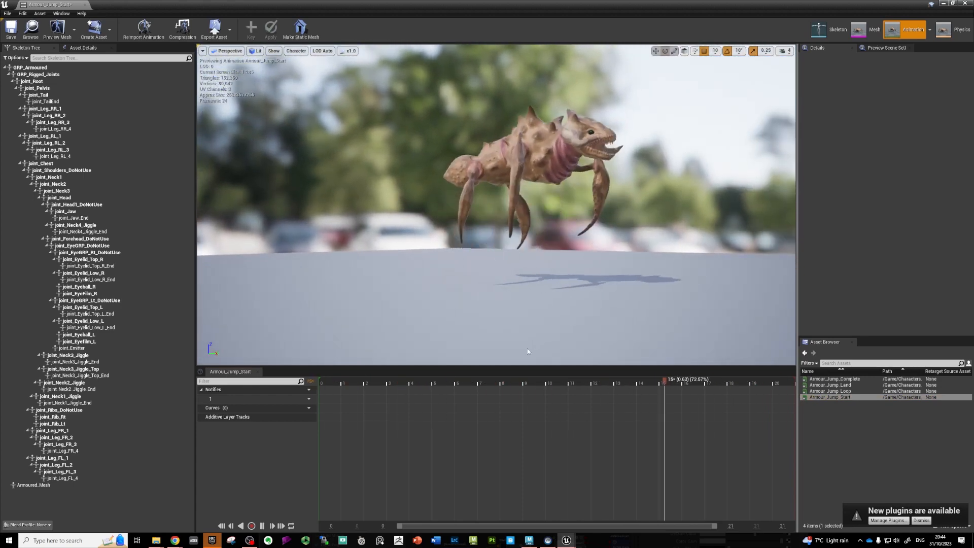
pyautogui.moveTo(420, 366); pyautogui.dragTo(412, 437)
pyautogui.moveTo(442, 320); pyautogui.dragTo(528, 284, button='right')
pyautogui.moveTo(496, 354); pyautogui.dragTo(447, 431, button='right')
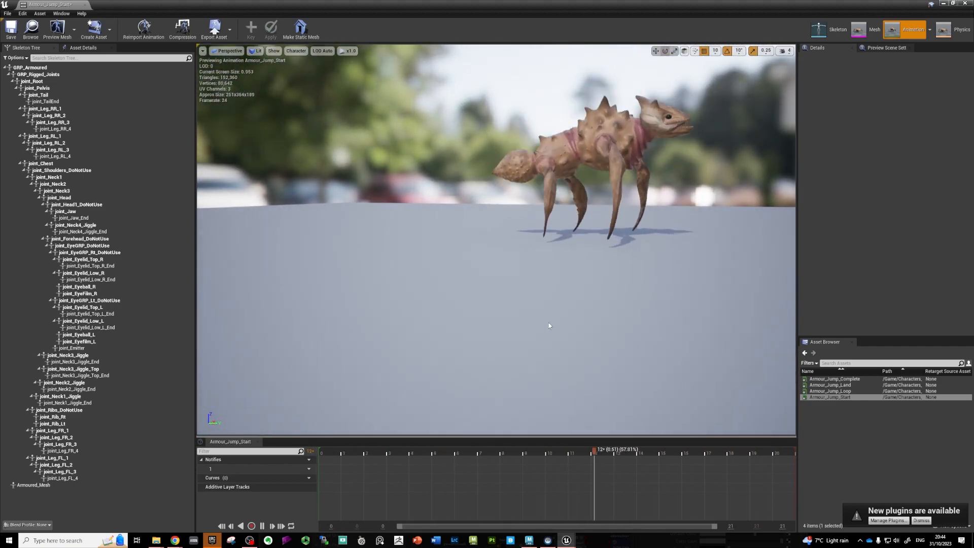
# - Open the Armour_Jump_Loop animation and examine the airborne motion from the creature's other side
pyautogui.click(809, 392)
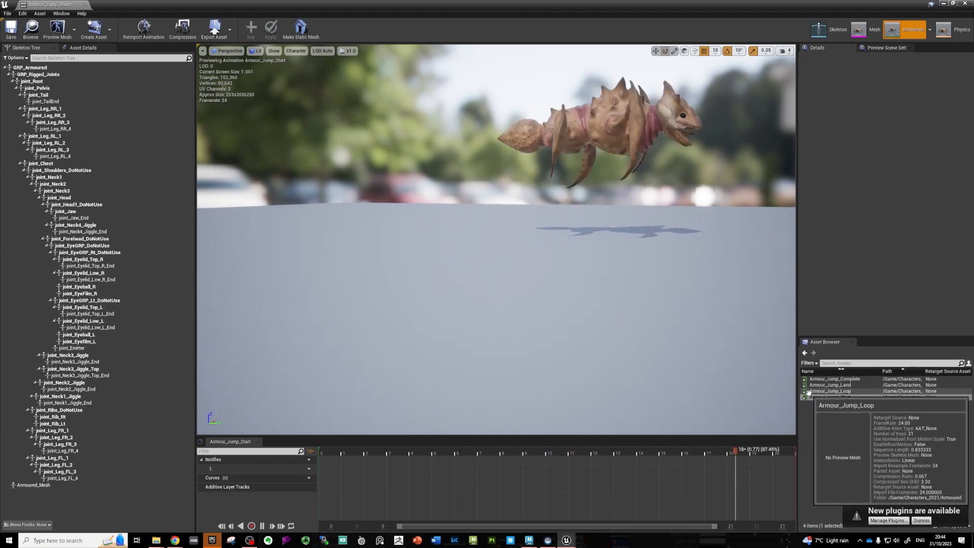
pyautogui.doubleClick(809, 392)
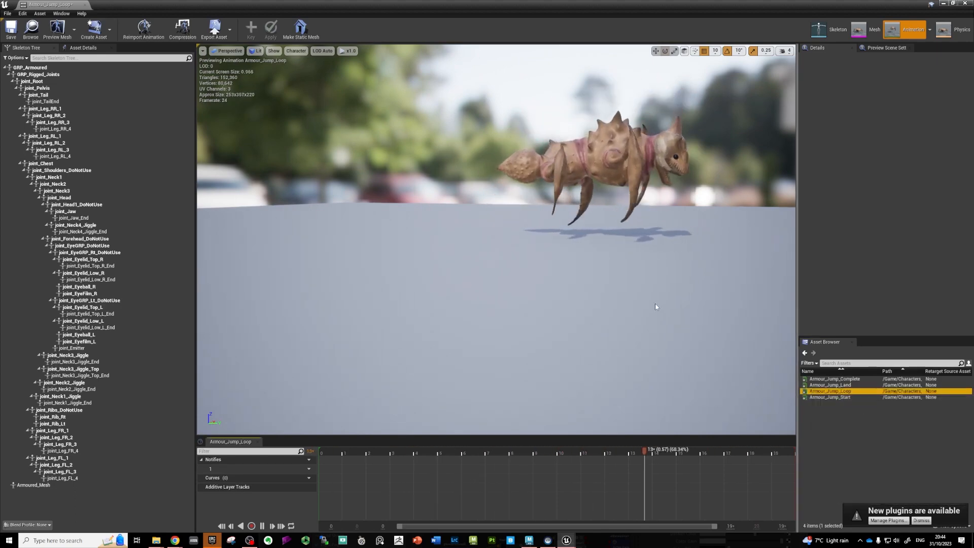
pyautogui.moveTo(655, 307); pyautogui.dragTo(969, 290, button='right')
pyautogui.moveTo(497, 240)
pyautogui.mouseDown(button='right')
pyautogui.moveTo(571, 242)
pyautogui.moveTo(507, 229)
pyautogui.mouseUp(button='right')
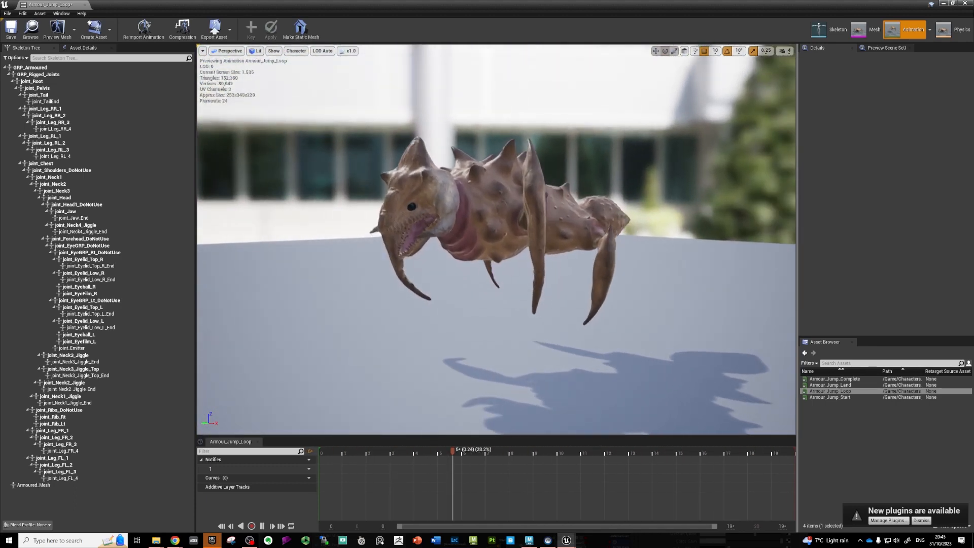
# - Open the Armour_Jump_Land animation and examine the creature's landing
pyautogui.click(823, 384)
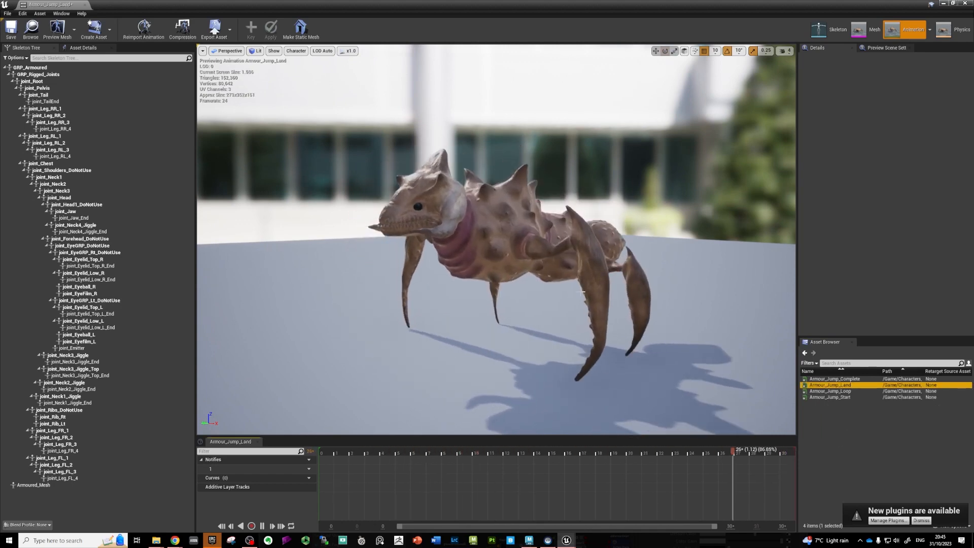
pyautogui.moveTo(519, 279); pyautogui.dragTo(496, 285, button='right')
pyautogui.press('a')
pyautogui.press('s')
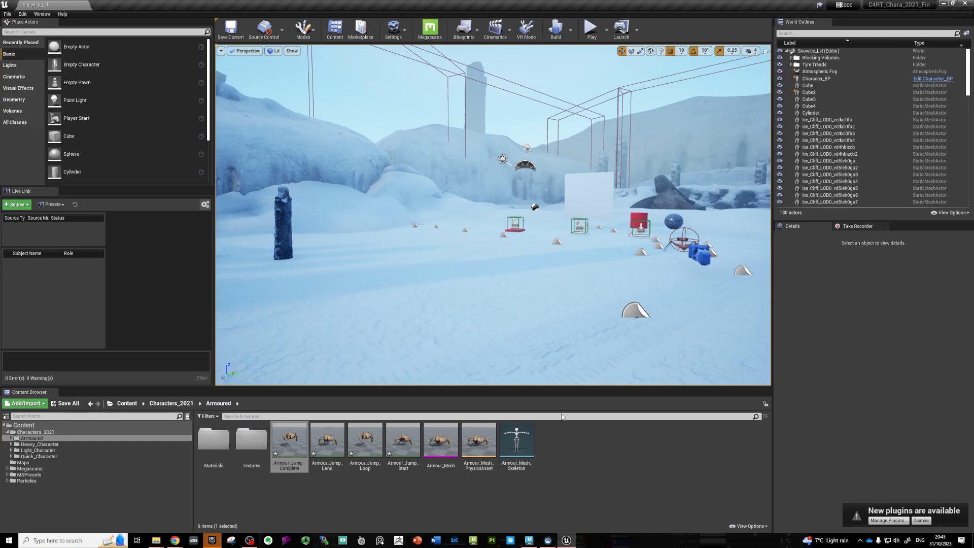
# - Create an Animation Montage for Armour_Mesh_Skeleton in the Armoured folder, name it Jump_Montage and open it
pyautogui.rightClick(576, 442)
pyautogui.moveTo(624, 313)
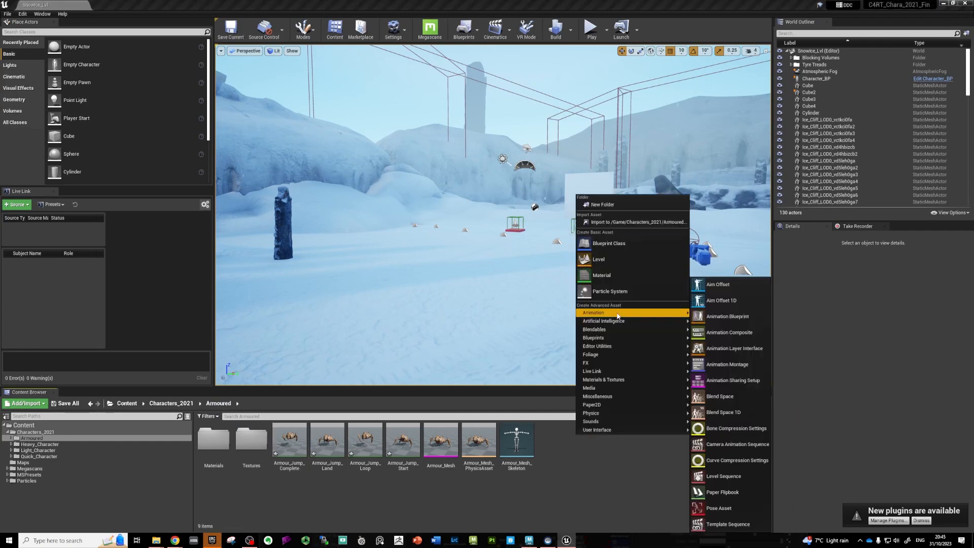
pyautogui.click(727, 364)
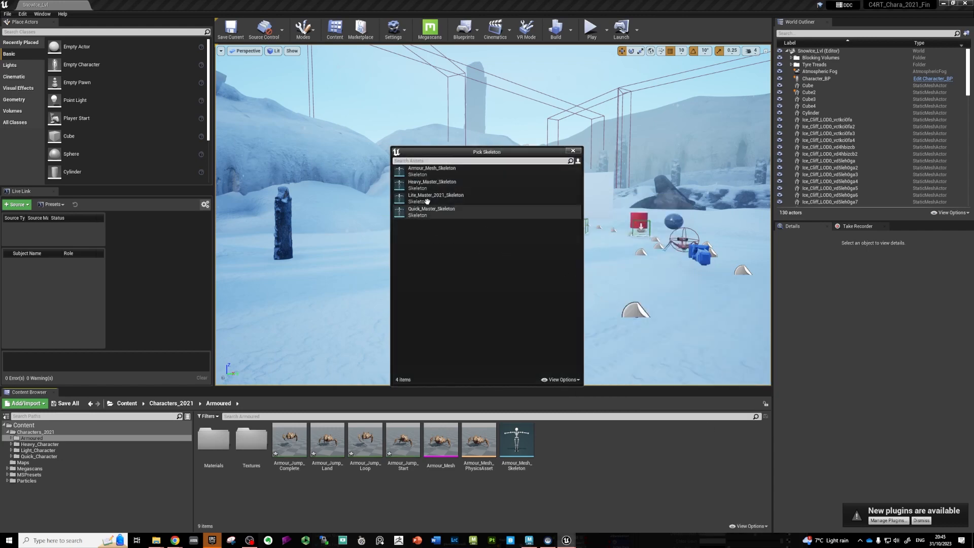
pyautogui.click(433, 182)
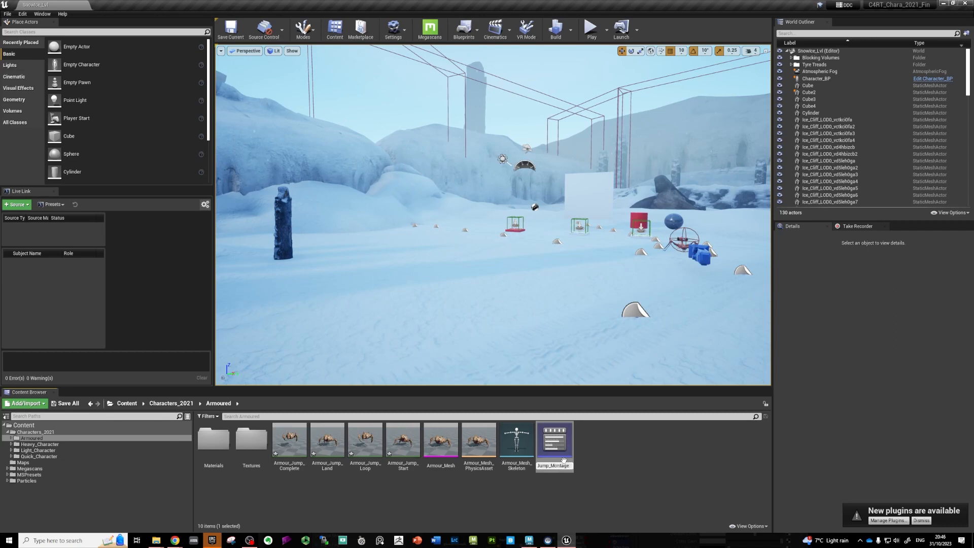
pyautogui.doubleClick(552, 446)
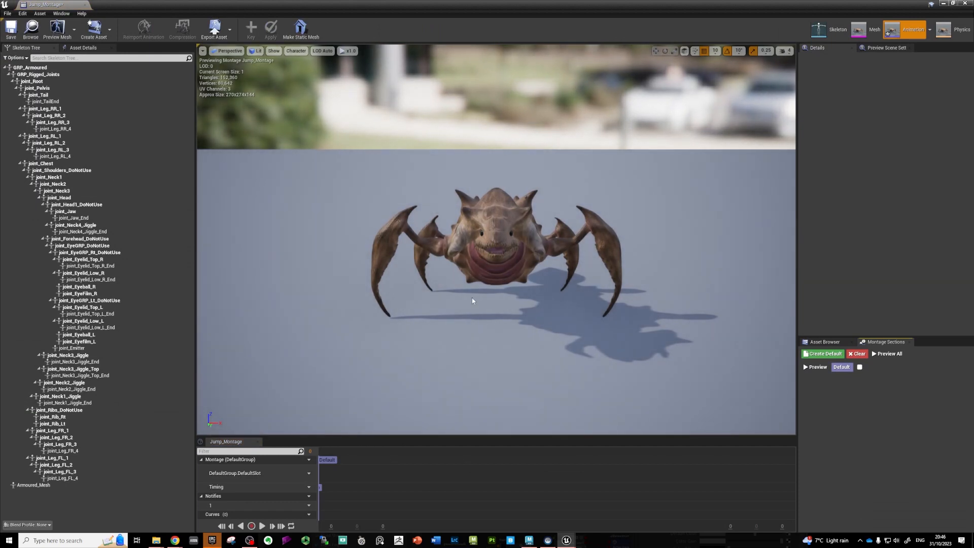
# - Add Armour_Jump_Start followed by Armour_Jump_Land to the montage's DefaultSlot track
pyautogui.click(824, 341)
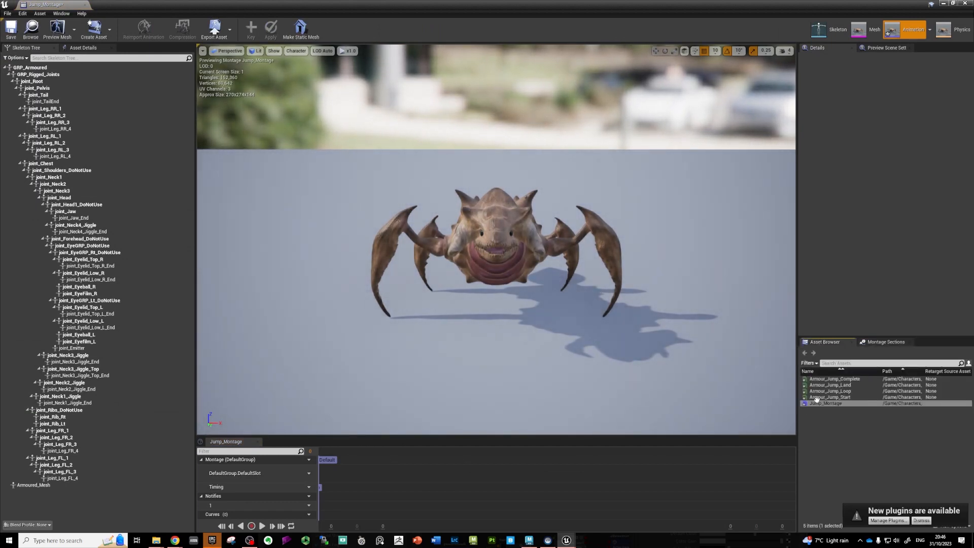
pyautogui.moveTo(817, 398); pyautogui.dragTo(492, 477)
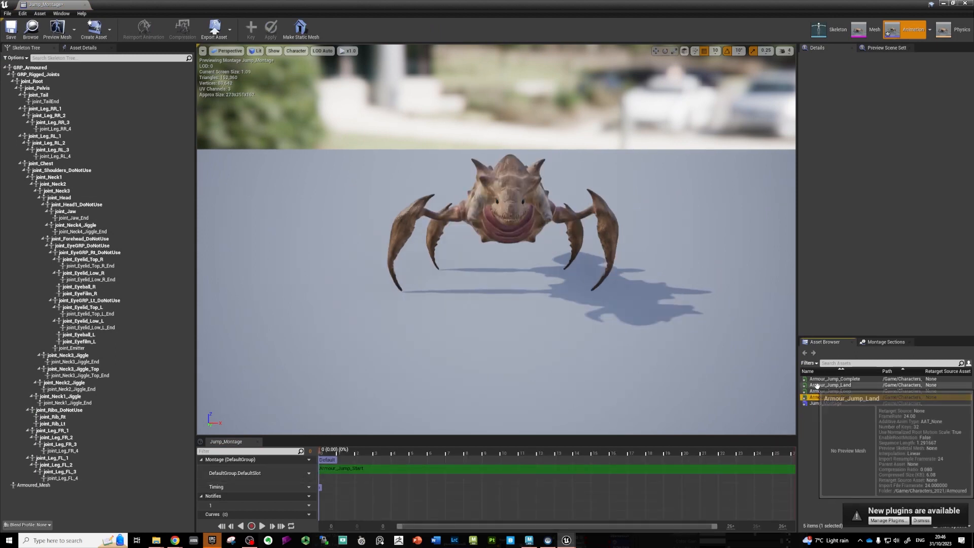
pyautogui.moveTo(817, 386); pyautogui.dragTo(765, 467)
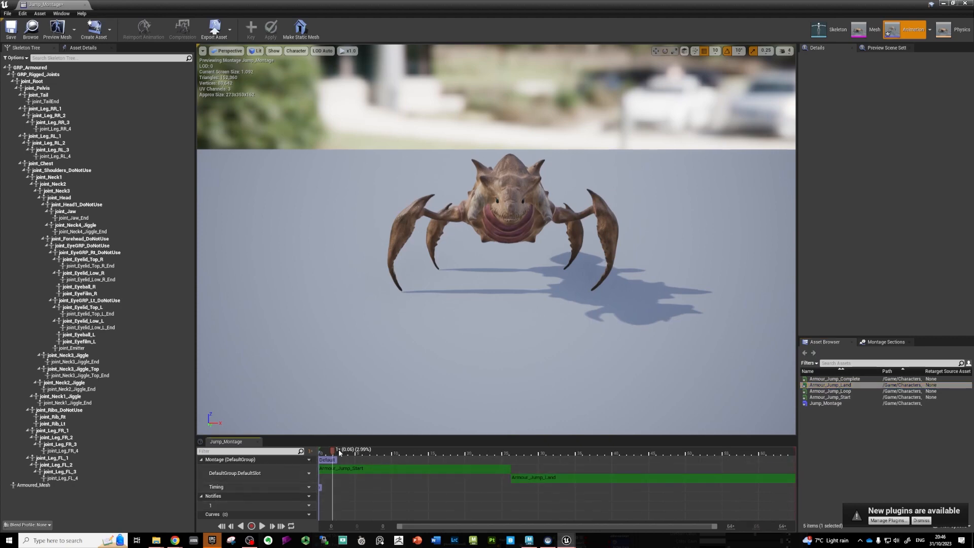
# - Scrub and play the montage from a side view to check how the start and land clips join
pyautogui.moveTo(339, 452)
pyautogui.mouseDown()
pyautogui.moveTo(638, 456)
pyautogui.moveTo(332, 462)
pyautogui.moveTo(695, 456)
pyautogui.moveTo(357, 456)
pyautogui.mouseUp()
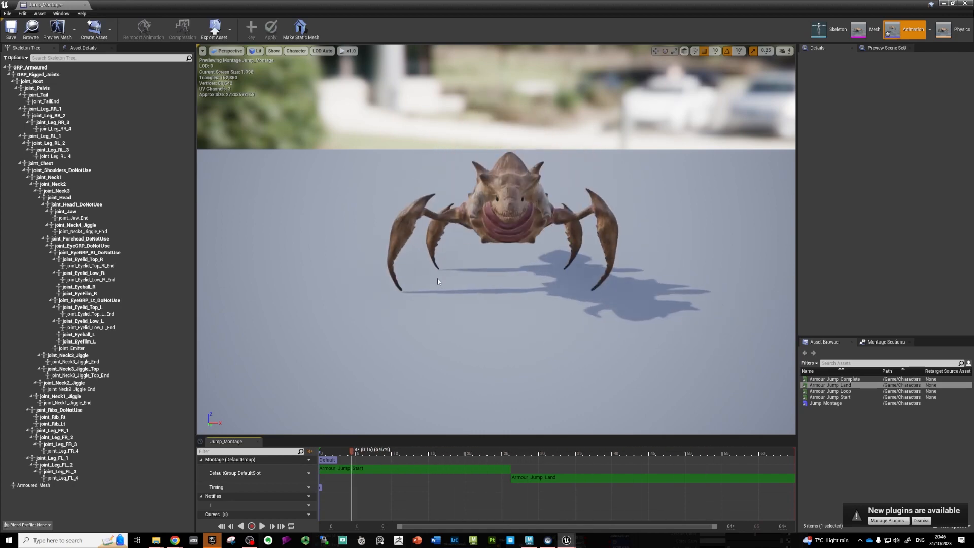
pyautogui.moveTo(438, 278); pyautogui.dragTo(604, 304, button='right')
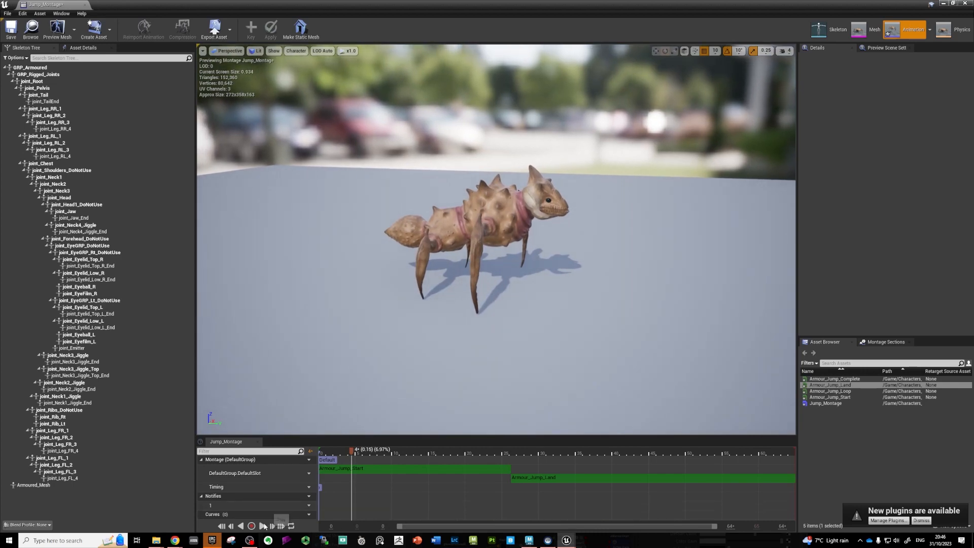
pyautogui.click(263, 526)
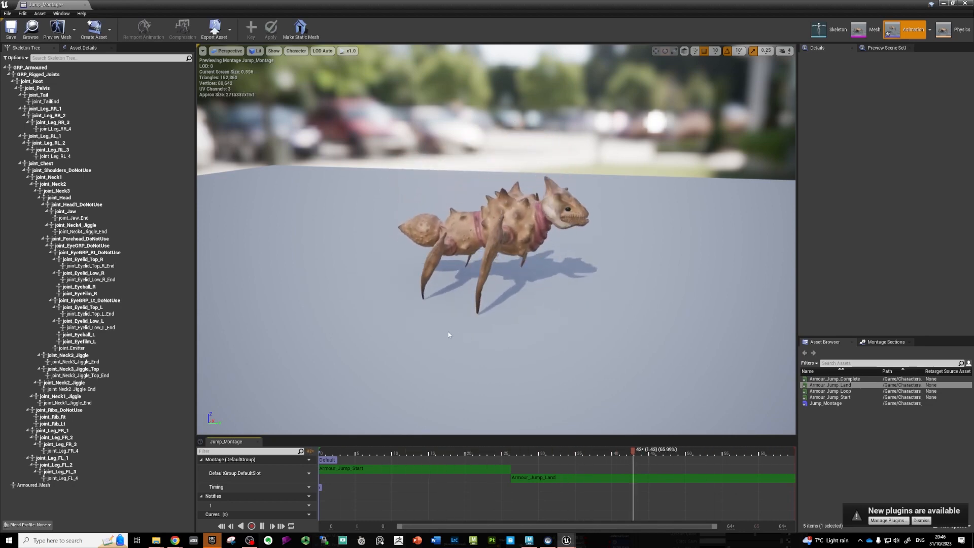
# - Stop the Jump_Montage playback and scrub back and forth across the start-to-land transition to examine the creature's pose and height
pyautogui.moveTo(467, 343)
pyautogui.mouseDown(button='right')
pyautogui.moveTo(479, 352)
pyautogui.moveTo(479, 330)
pyautogui.moveTo(464, 330)
pyautogui.moveTo(466, 363)
pyautogui.moveTo(459, 320)
pyautogui.moveTo(467, 343)
pyautogui.mouseUp(button='right')
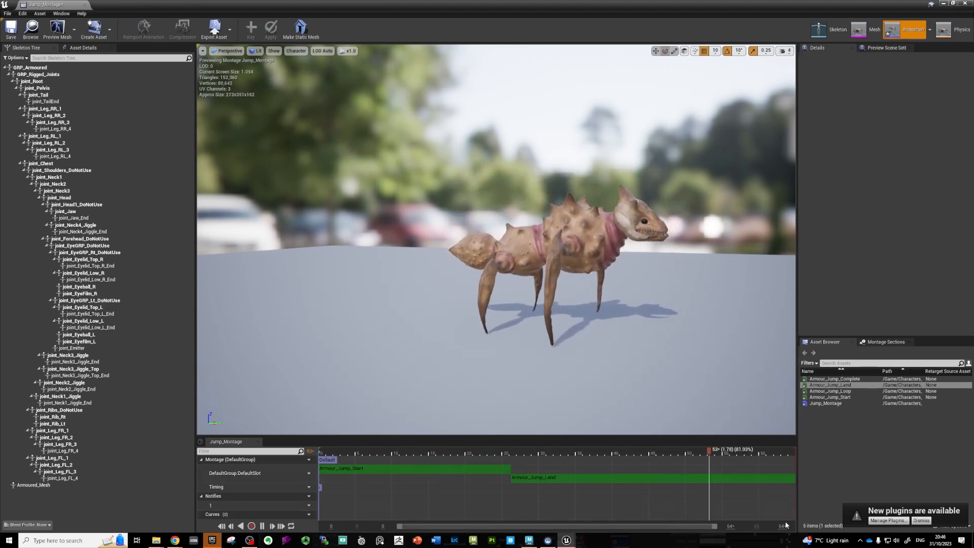
pyautogui.click(262, 526)
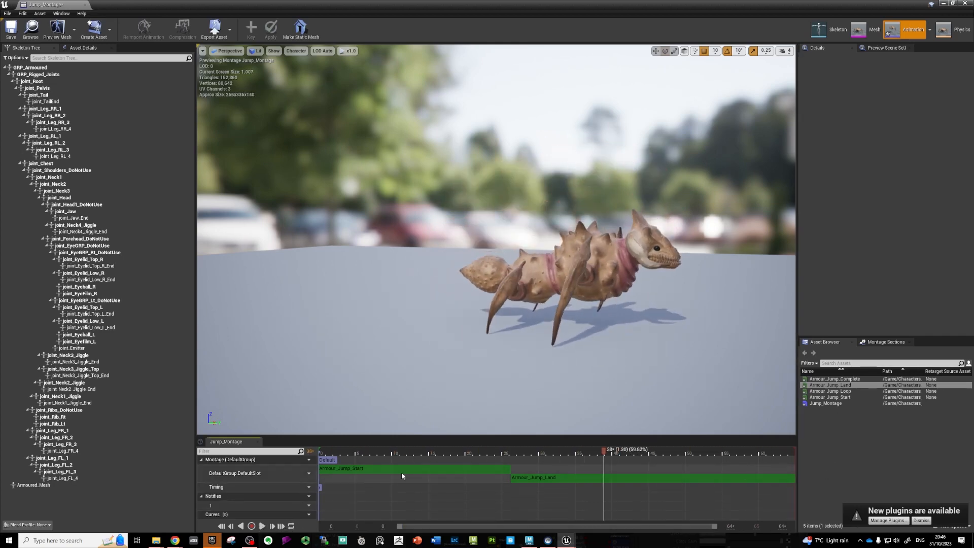
pyautogui.moveTo(596, 453); pyautogui.dragTo(440, 453)
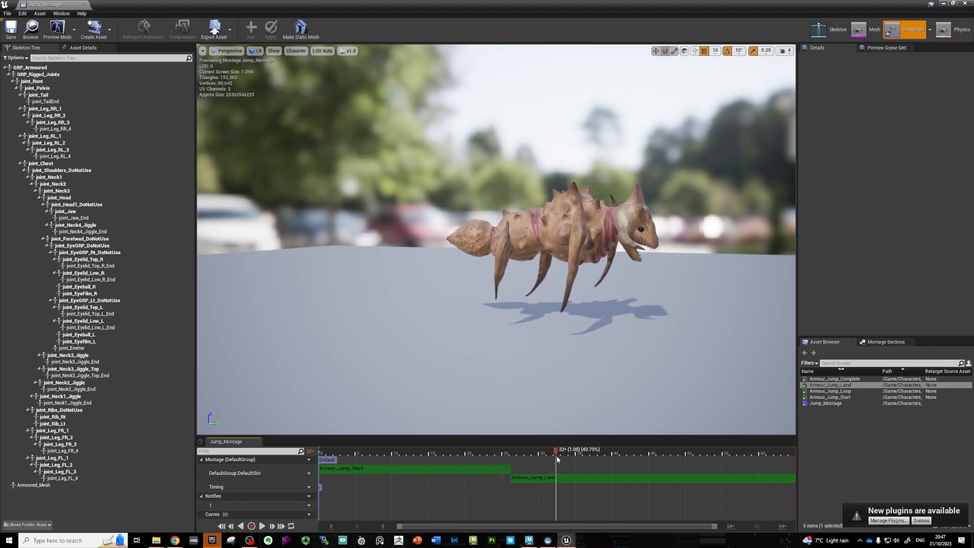
pyautogui.moveTo(556, 456); pyautogui.dragTo(607, 458)
pyautogui.moveTo(514, 454)
pyautogui.mouseDown()
pyautogui.moveTo(391, 453)
pyautogui.moveTo(523, 450)
pyautogui.mouseUp()
pyautogui.moveTo(582, 453); pyautogui.dragTo(637, 453)
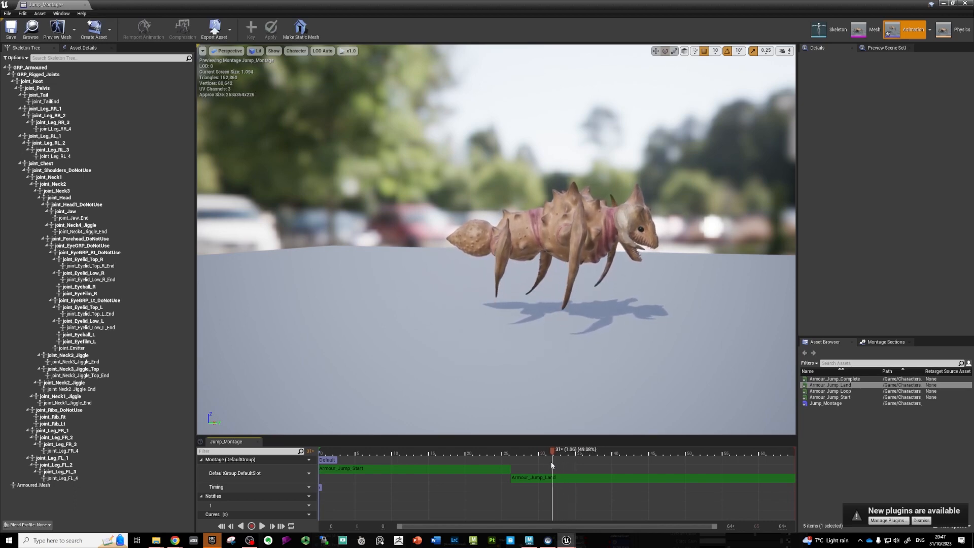
pyautogui.moveTo(442, 471); pyautogui.dragTo(508, 471)
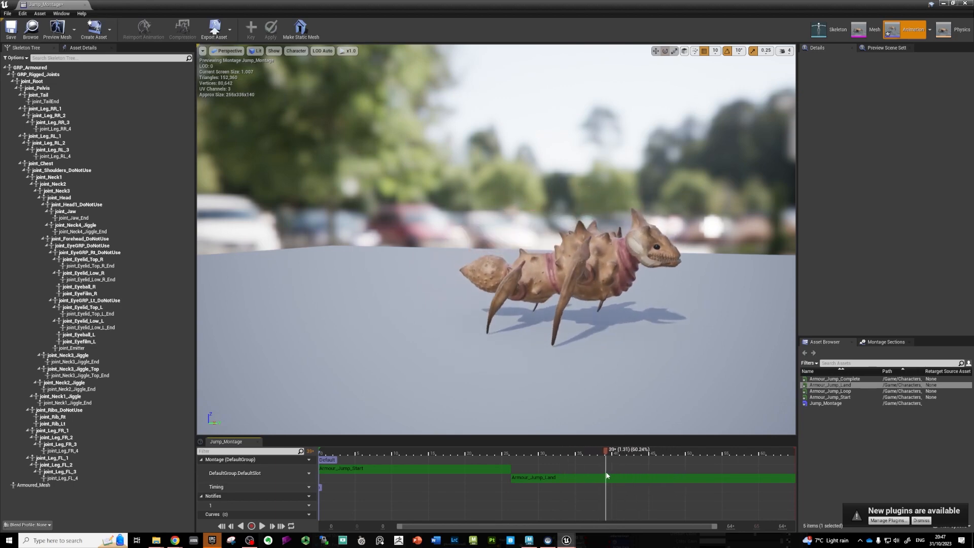
pyautogui.moveTo(529, 474); pyautogui.dragTo(520, 474)
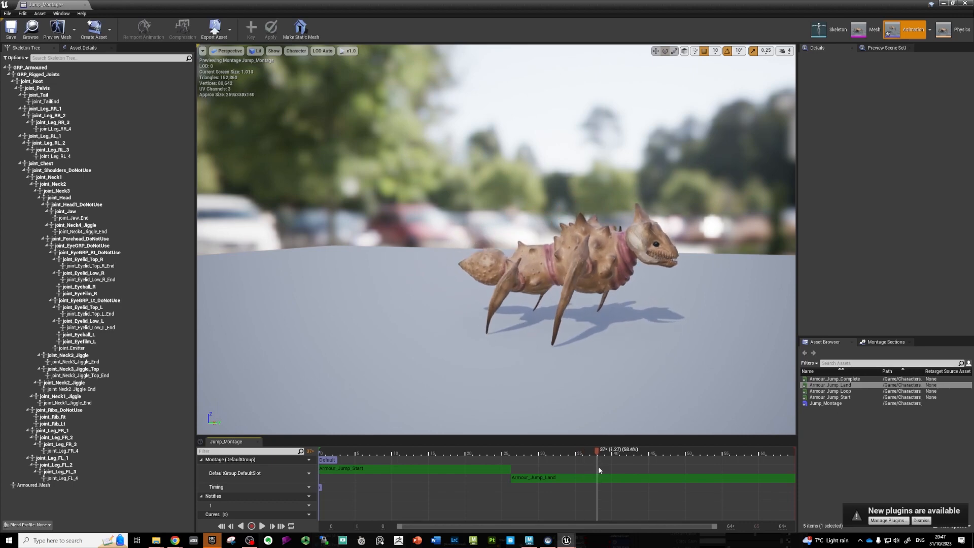
pyautogui.moveTo(598, 467); pyautogui.dragTo(574, 470)
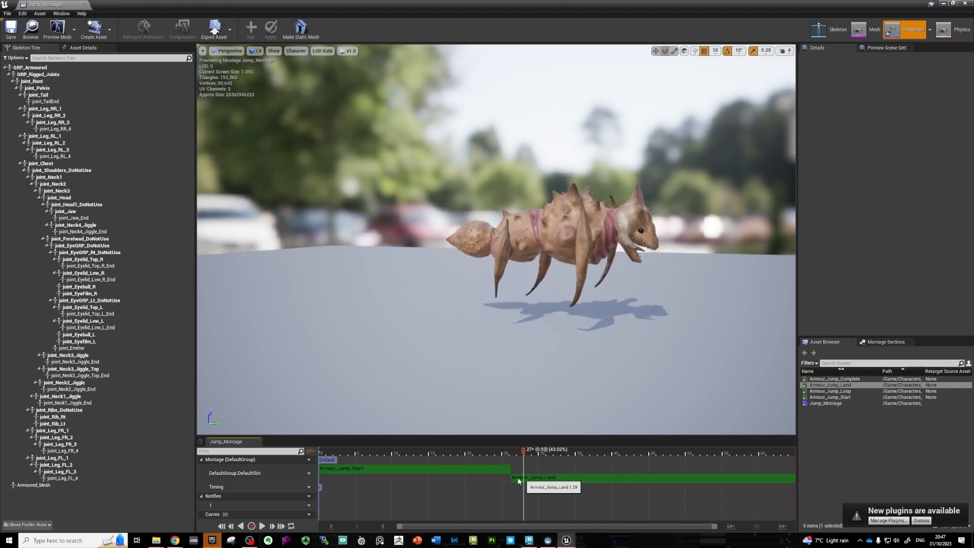
pyautogui.moveTo(518, 481); pyautogui.dragTo(559, 487)
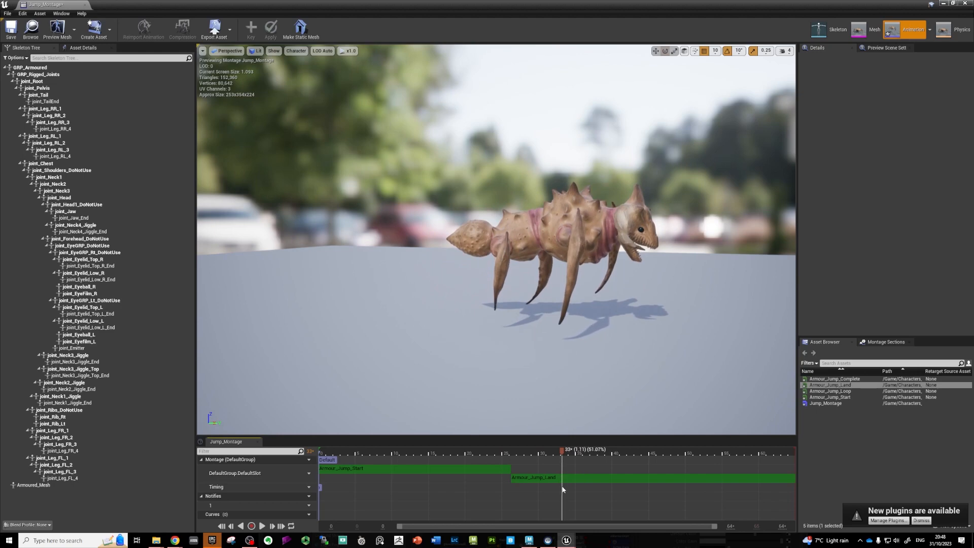
pyautogui.moveTo(561, 487); pyautogui.dragTo(560, 487)
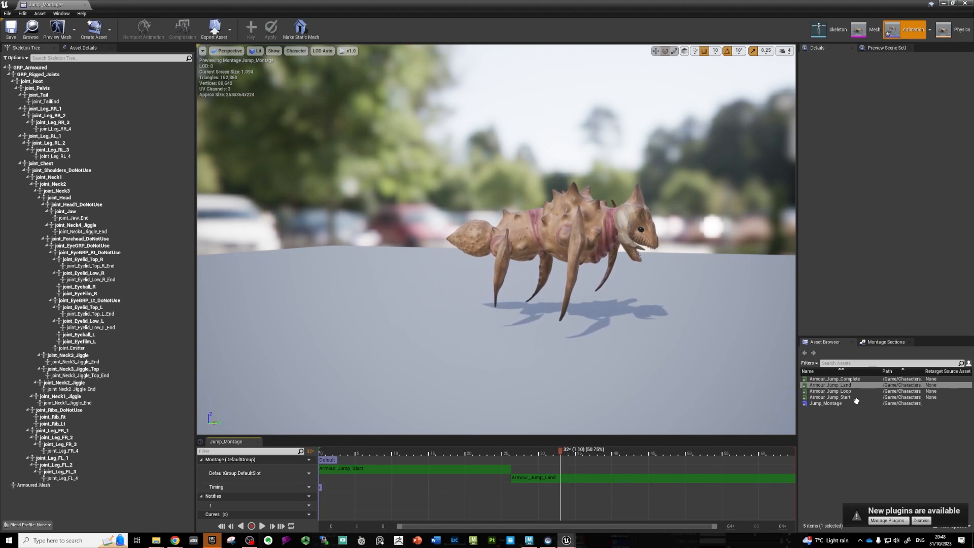
# - Open the Armour_Jump_Land animation and remove frames 0 to 7 from its beginning
pyautogui.moveTo(820, 392)
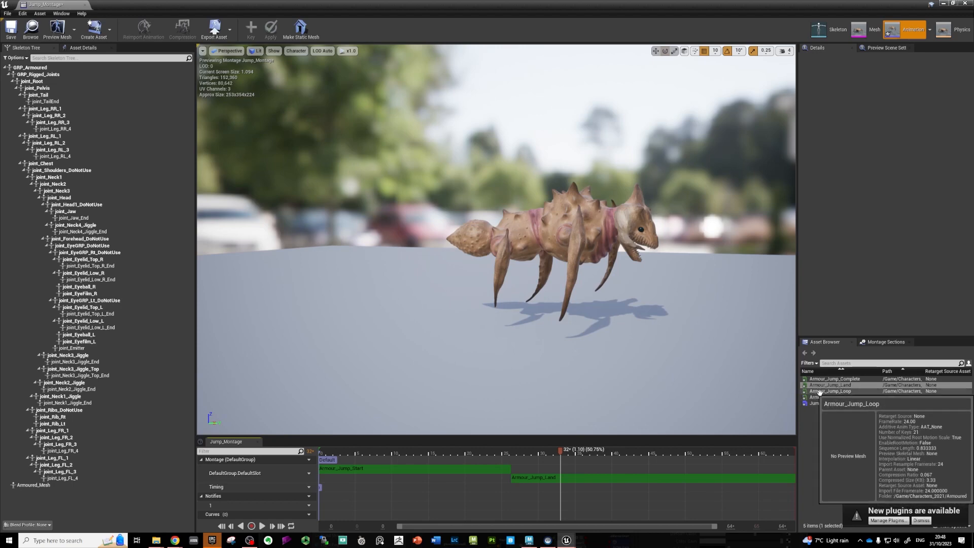
pyautogui.doubleClick(822, 385)
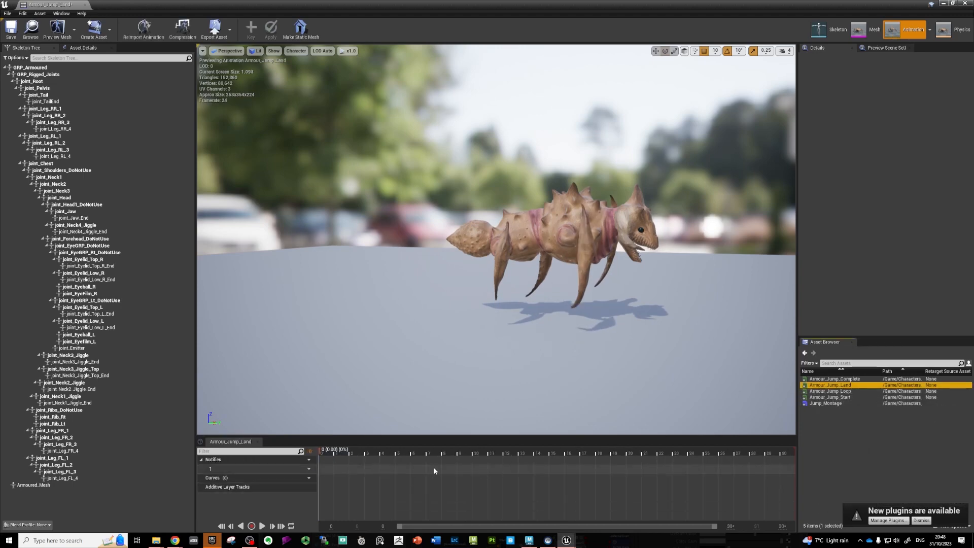
pyautogui.moveTo(320, 450); pyautogui.dragTo(425, 466)
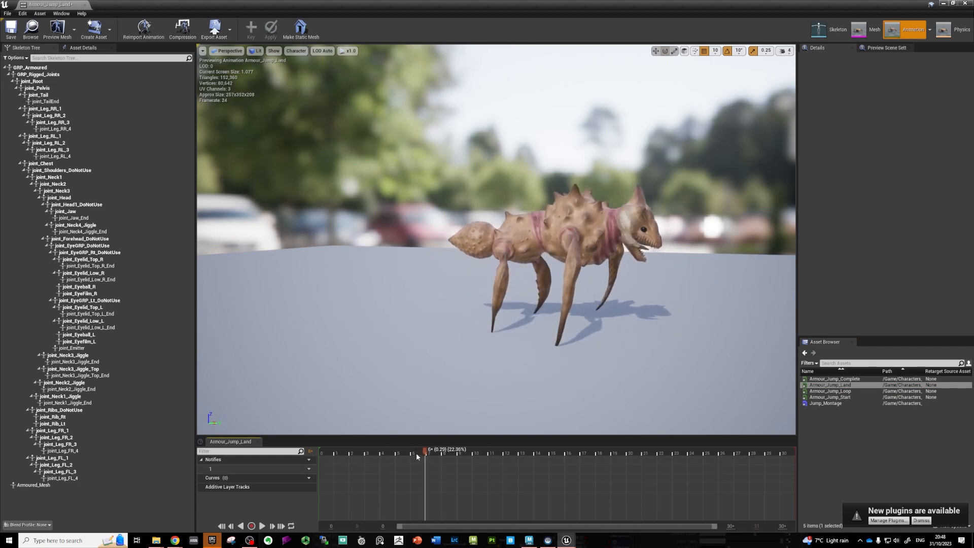
pyautogui.rightClick(423, 452)
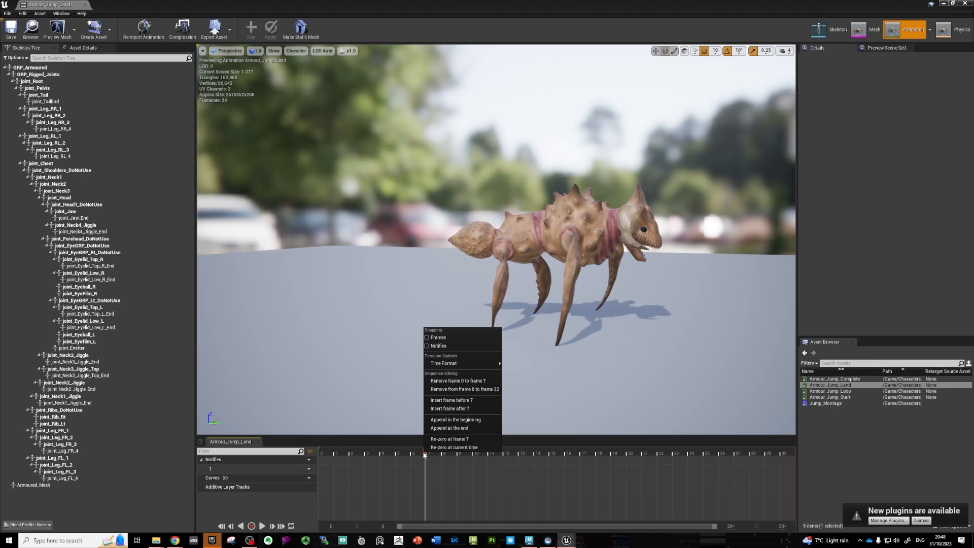
pyautogui.click(454, 381)
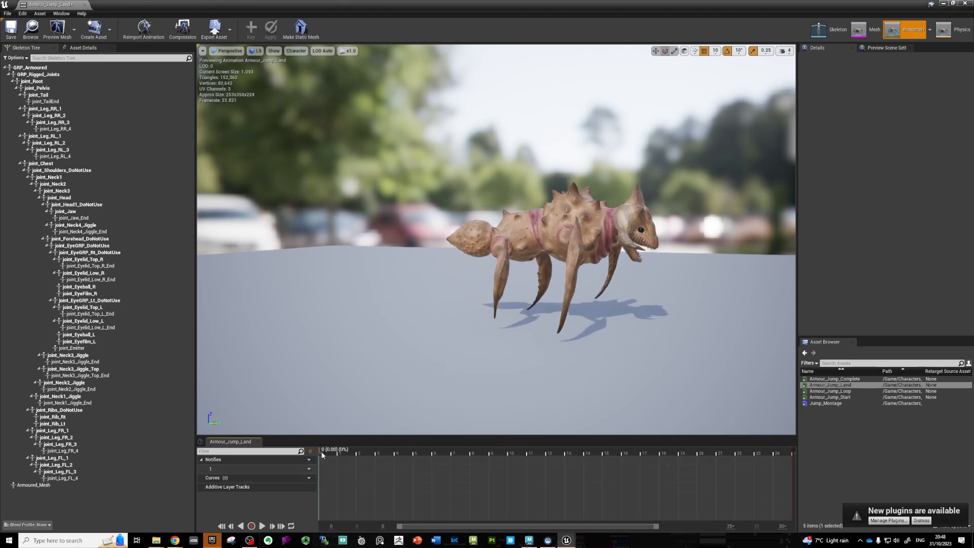
# - Scrub through the trimmed landing to check the motion, and save Armour_Jump_Land
pyautogui.moveTo(321, 452); pyautogui.dragTo(571, 449)
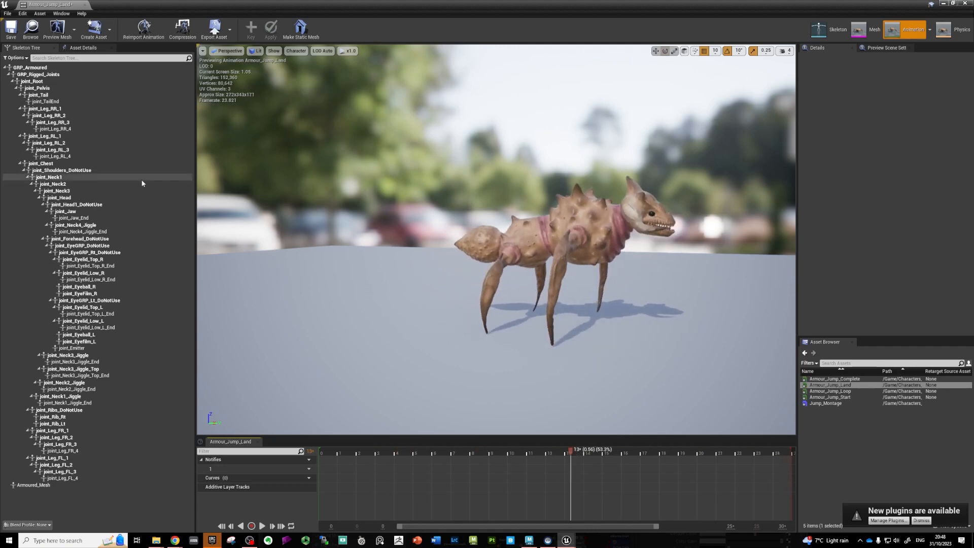
pyautogui.click(11, 29)
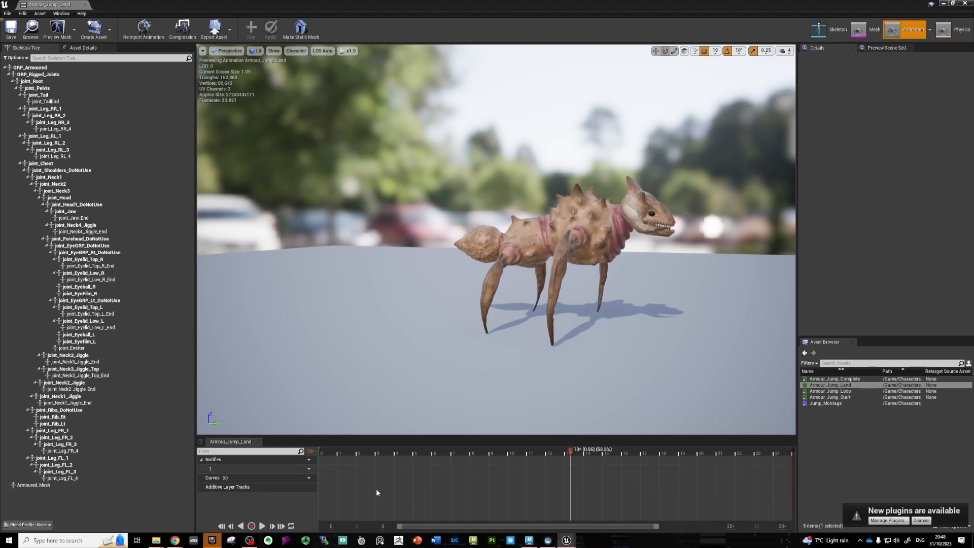
pyautogui.moveTo(571, 450); pyautogui.dragTo(608, 453)
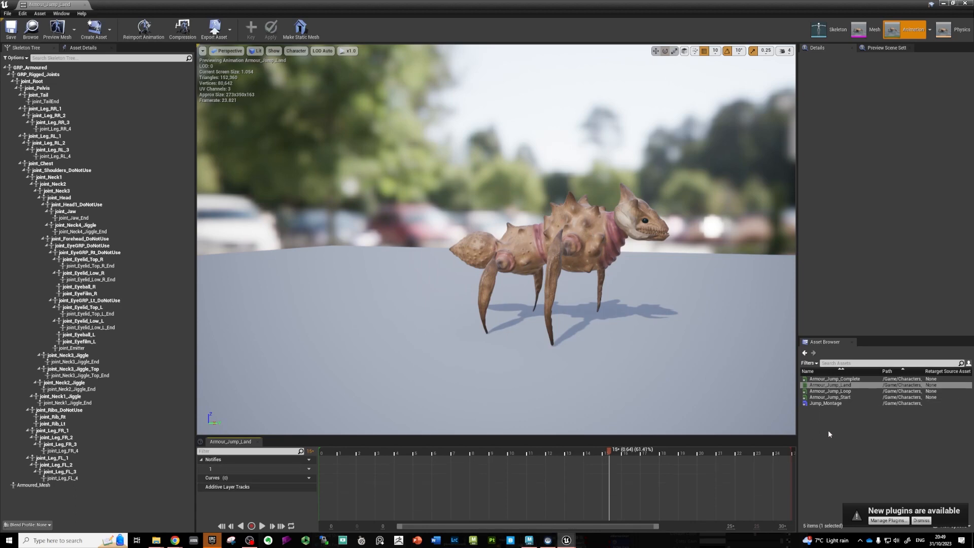
# - Reopen Jump_Montage, watch it play from a side view and inspect the pose at the end of the start clip
pyautogui.doubleClick(813, 403)
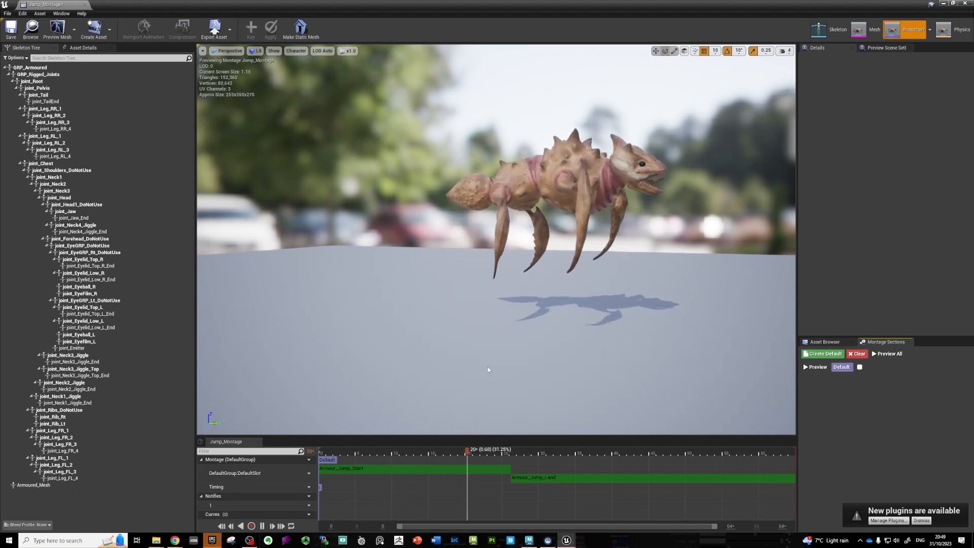
pyautogui.moveTo(498, 366)
pyautogui.mouseDown(button='right')
pyautogui.moveTo(548, 366)
pyautogui.moveTo(527, 335)
pyautogui.moveTo(489, 336)
pyautogui.moveTo(489, 359)
pyautogui.mouseUp(button='right')
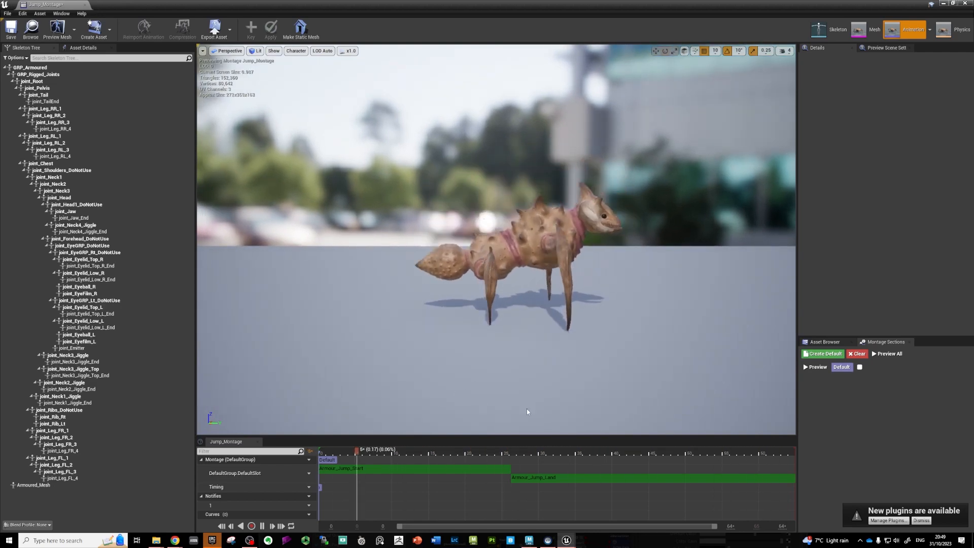
pyautogui.moveTo(609, 365); pyautogui.dragTo(517, 372, button='right')
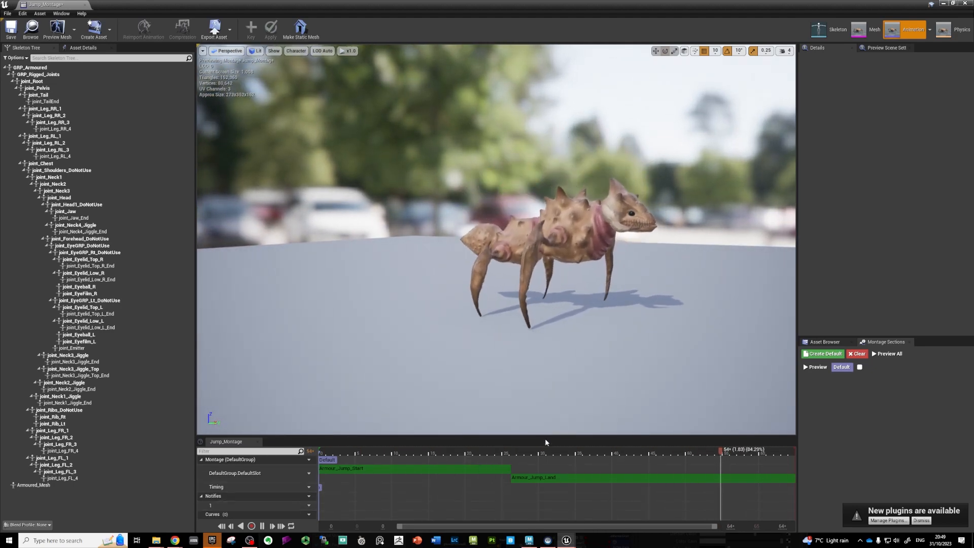
pyautogui.click(509, 452)
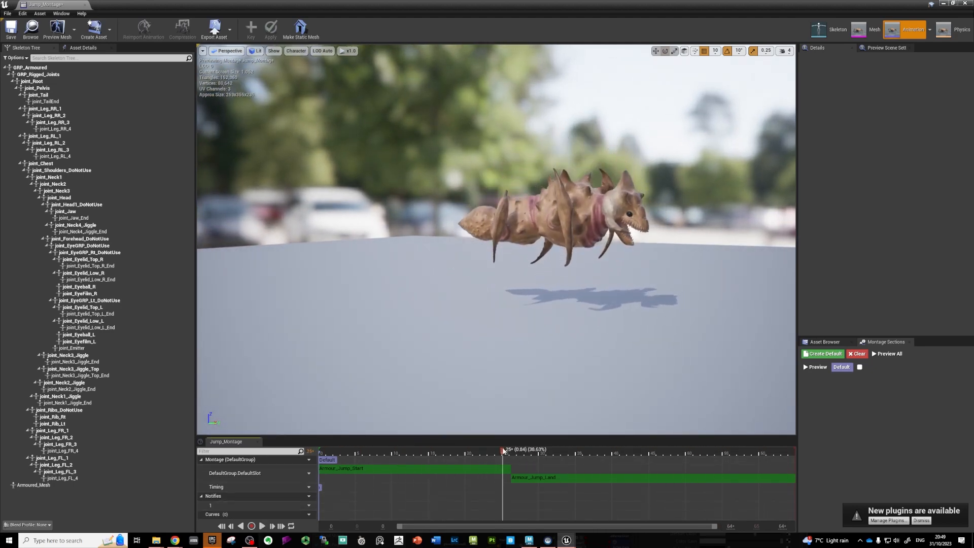
pyautogui.moveTo(506, 450); pyautogui.dragTo(505, 471)
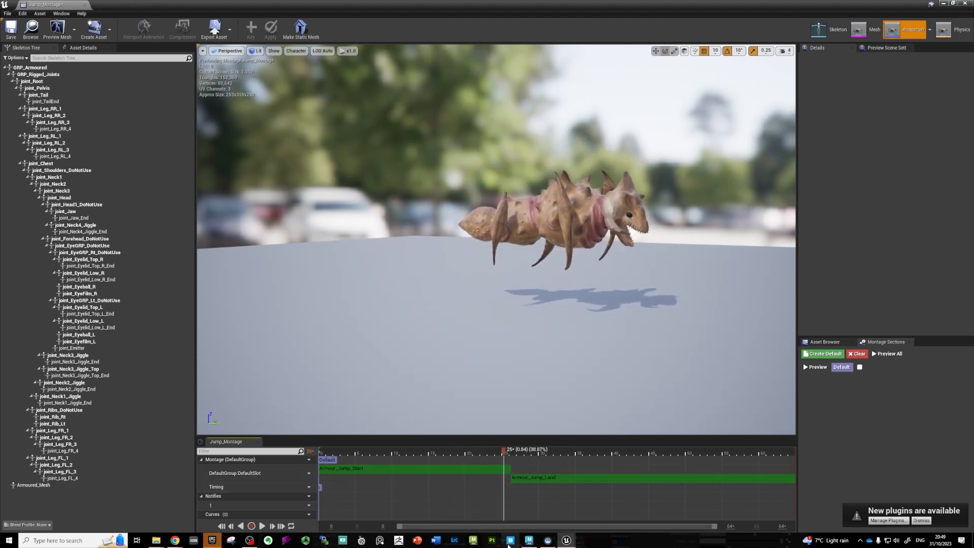
# - Switch to Maya, close the Hypershade and scrub the complete jump from mid-air to touchdown to study the leg poses
pyautogui.click(528, 541)
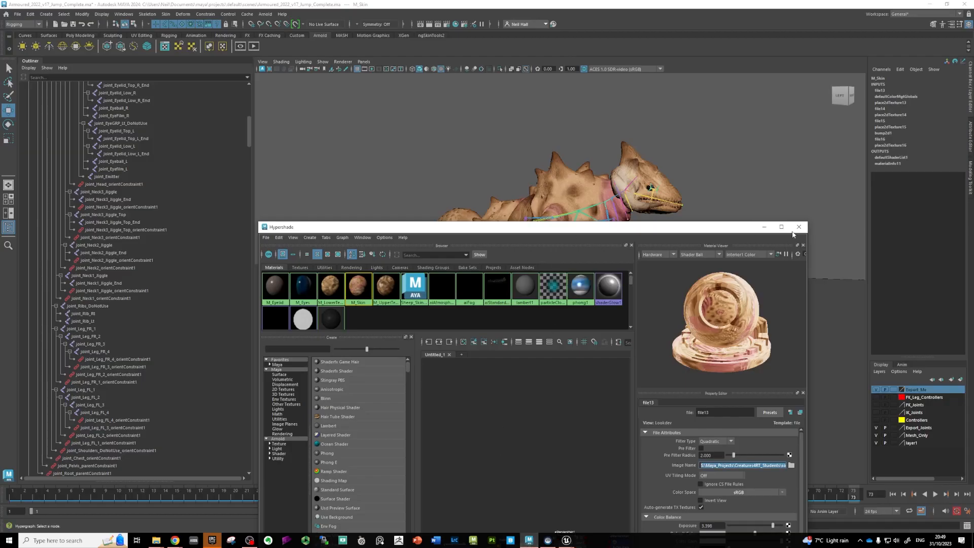
pyautogui.click(799, 227)
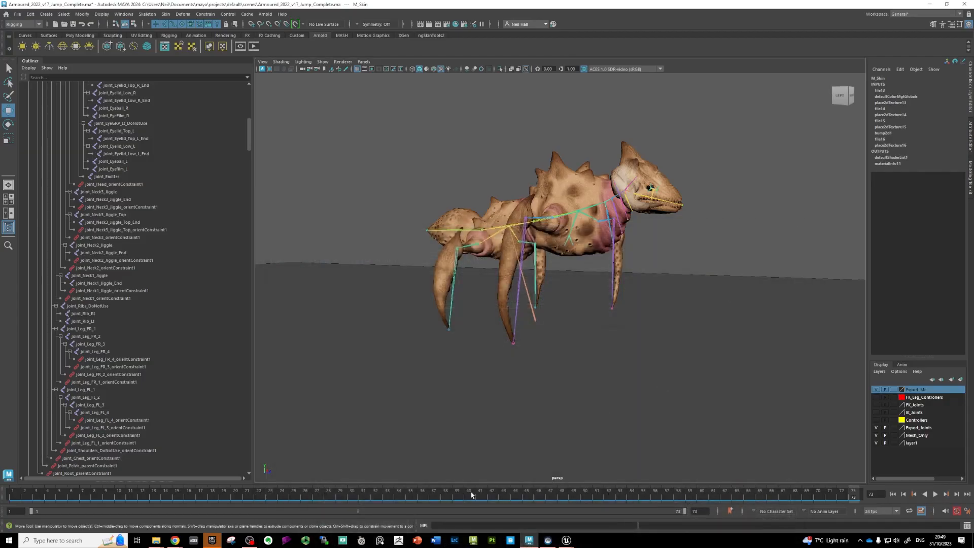
pyautogui.hotkey('alt', 'v')
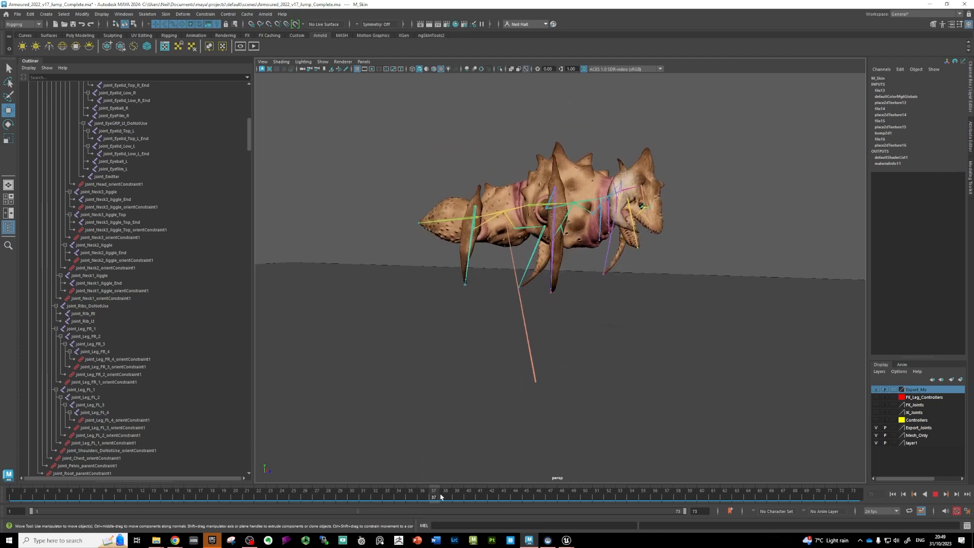
pyautogui.moveTo(441, 494); pyautogui.dragTo(490, 499)
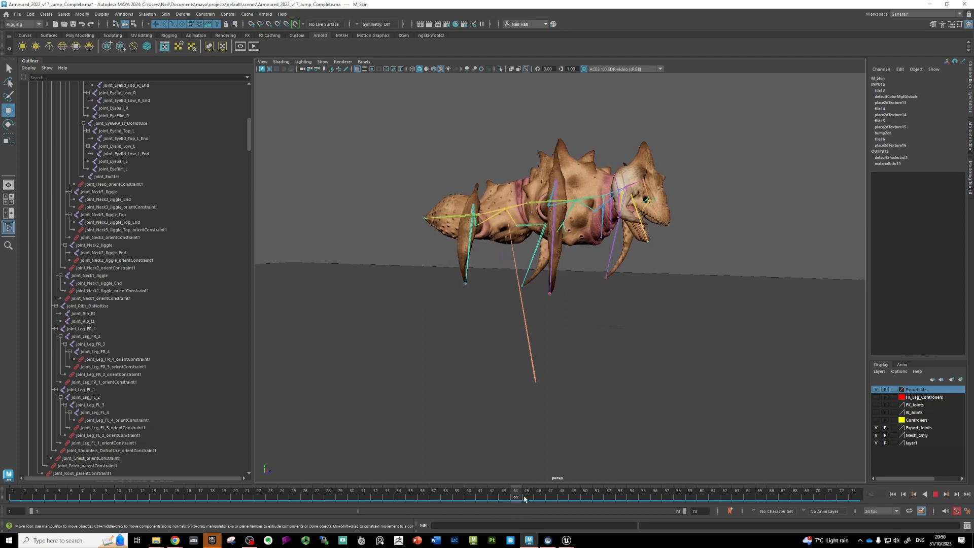
pyautogui.moveTo(543, 499); pyautogui.dragTo(577, 502)
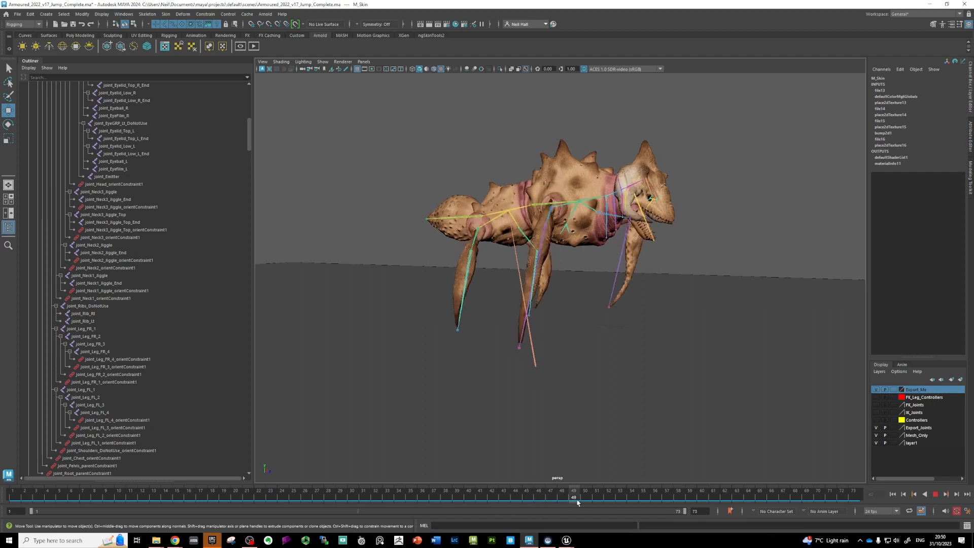
pyautogui.moveTo(236, 505); pyautogui.dragTo(257, 502)
pyautogui.moveTo(583, 508); pyautogui.dragTo(474, 506)
pyautogui.moveTo(569, 507); pyautogui.dragTo(485, 502)
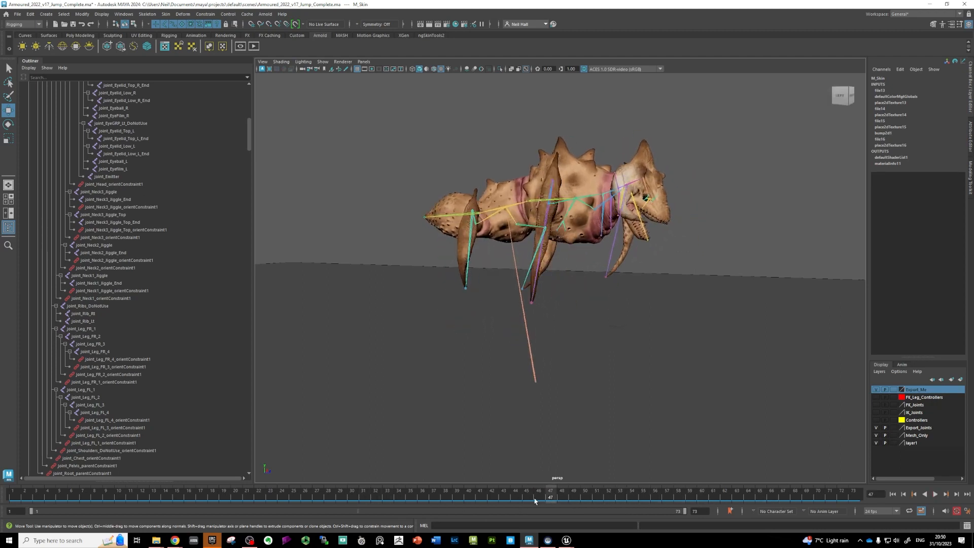
# - Switch back to Unreal's Jump_Montage and scrub through the final frames of Armour_Jump_Start to compare the airborne pose
pyautogui.click(565, 544)
pyautogui.click(593, 508)
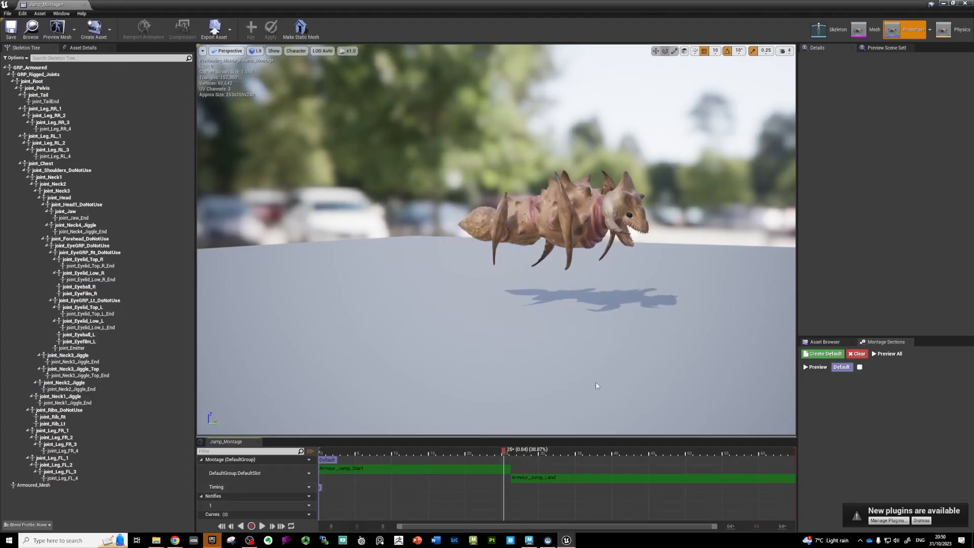
pyautogui.moveTo(504, 453); pyautogui.dragTo(684, 465)
pyautogui.click(498, 456)
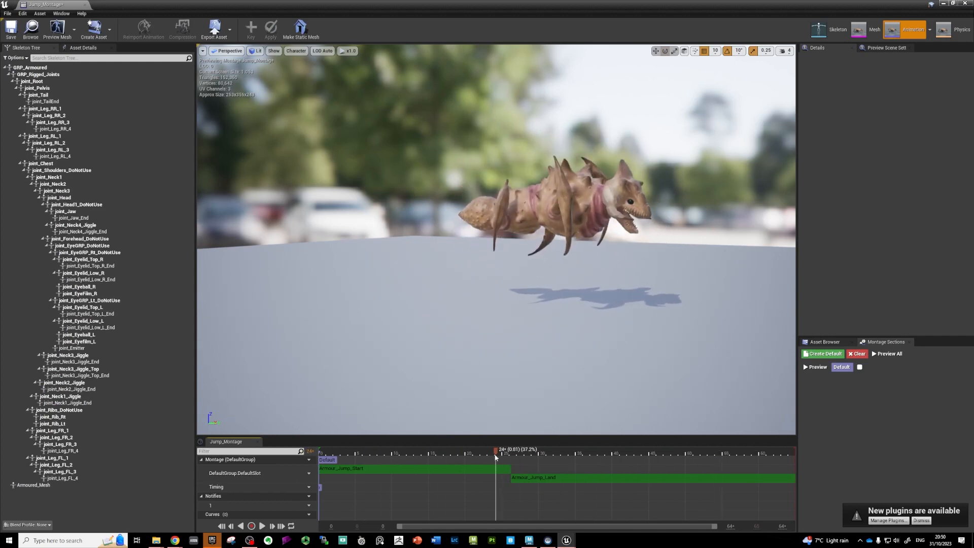
pyautogui.moveTo(496, 456); pyautogui.dragTo(486, 456)
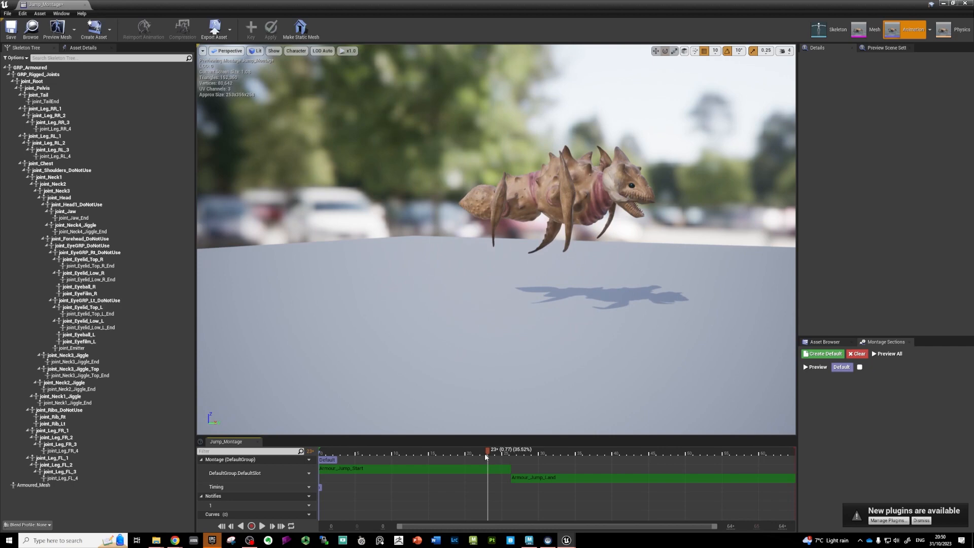
# - Switch to Maya, show the Controllers layer with the creature in wireframe, and move the timeline to frame 39
pyautogui.click(529, 540)
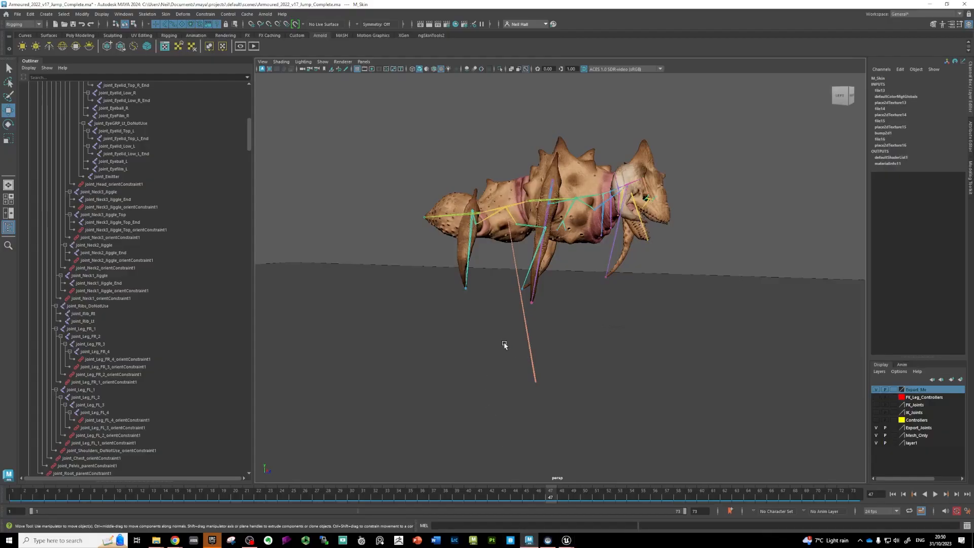
pyautogui.click(876, 420)
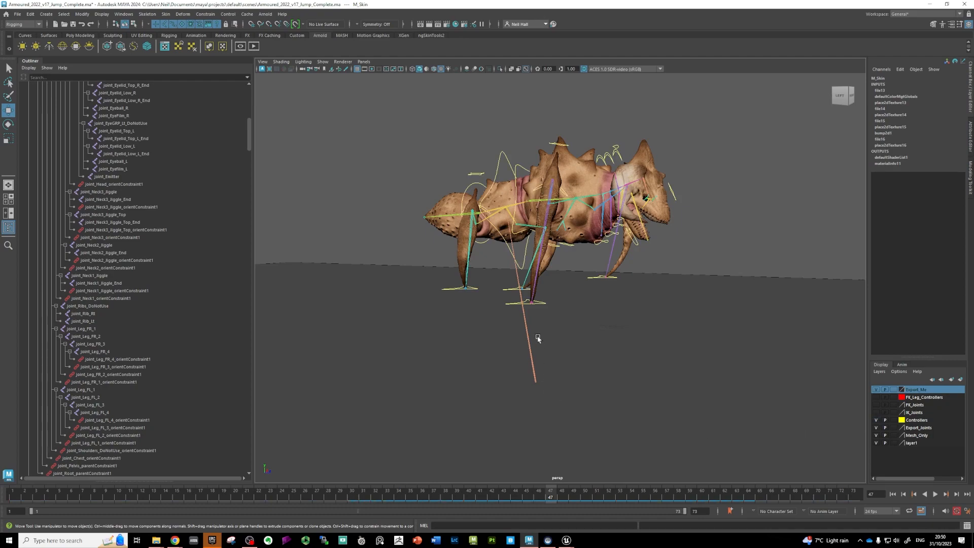
pyautogui.press('4')
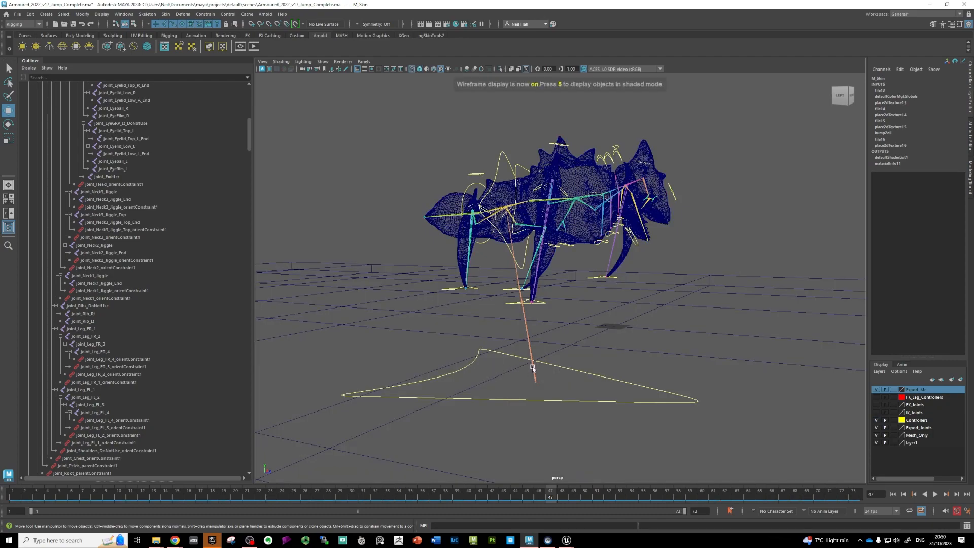
pyautogui.moveTo(506, 499); pyautogui.dragTo(493, 500)
pyautogui.moveTo(318, 503); pyautogui.dragTo(455, 482)
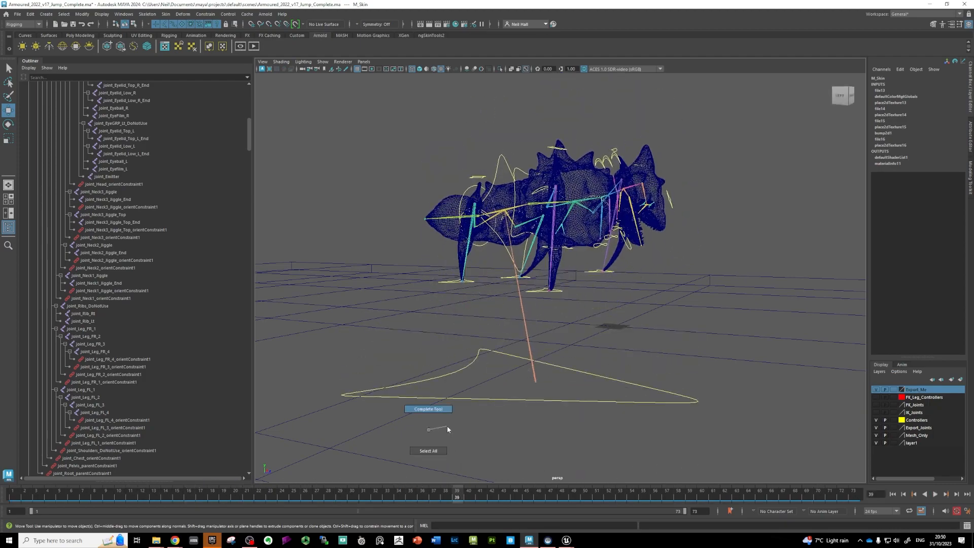
# - Play the jump in Maya and scrub its mid-air frames around frames 28 to 41 to study the leg poses from the side
pyautogui.keyDown('alt'); pyautogui.moveTo(396, 424); pyautogui.dragTo(452, 434); pyautogui.keyUp('alt')
pyautogui.hotkey('alt', 'v')
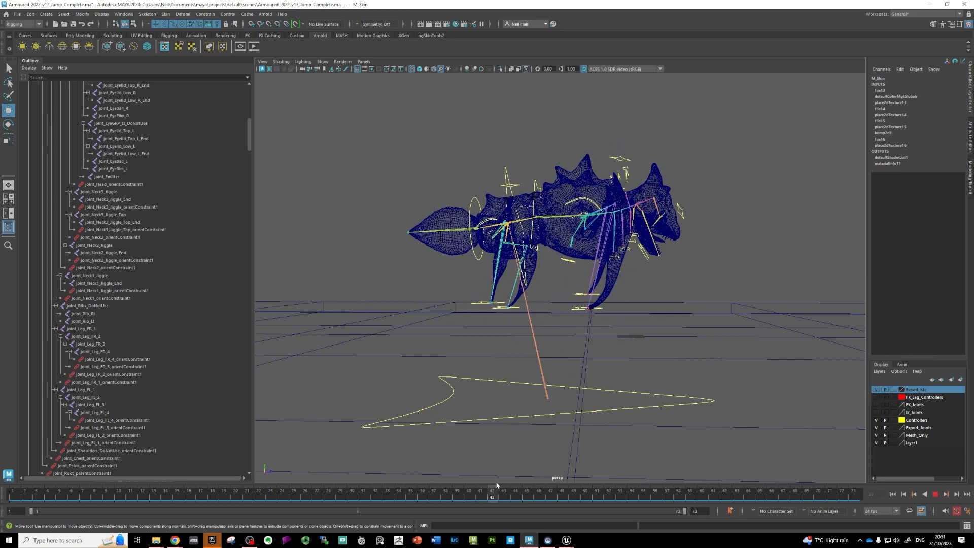
pyautogui.click(307, 501)
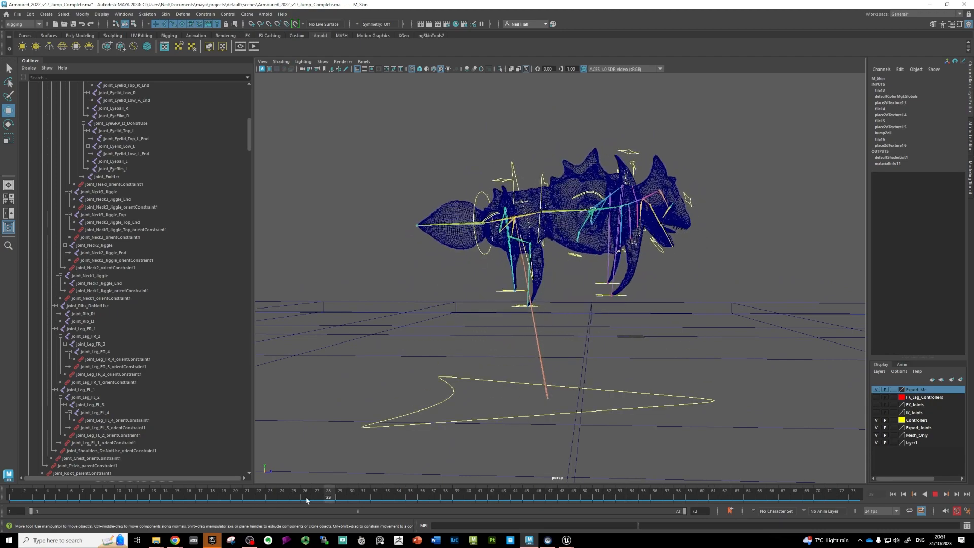
pyautogui.moveTo(412, 487); pyautogui.dragTo(261, 504)
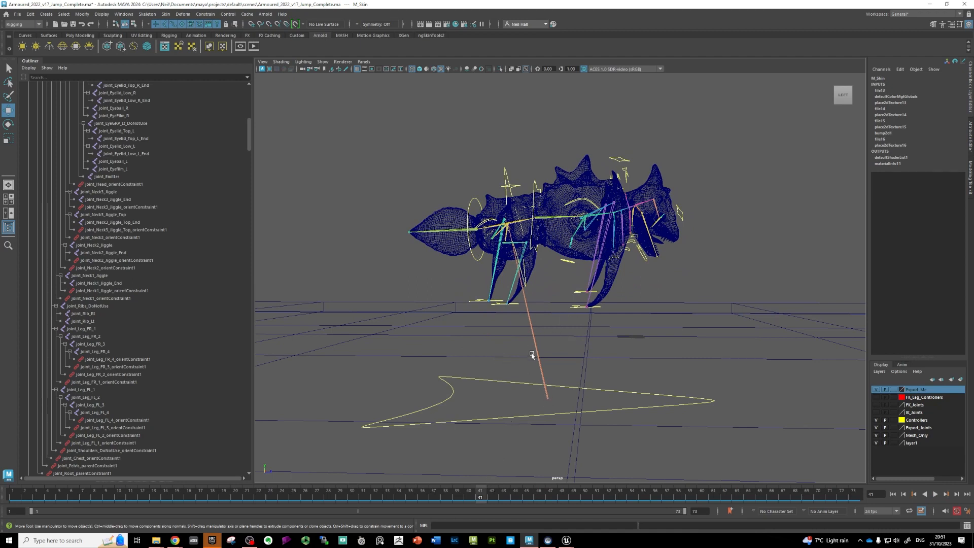
pyautogui.keyDown('alt'); pyautogui.moveTo(536, 365); pyautogui.dragTo(573, 359); pyautogui.keyUp('alt')
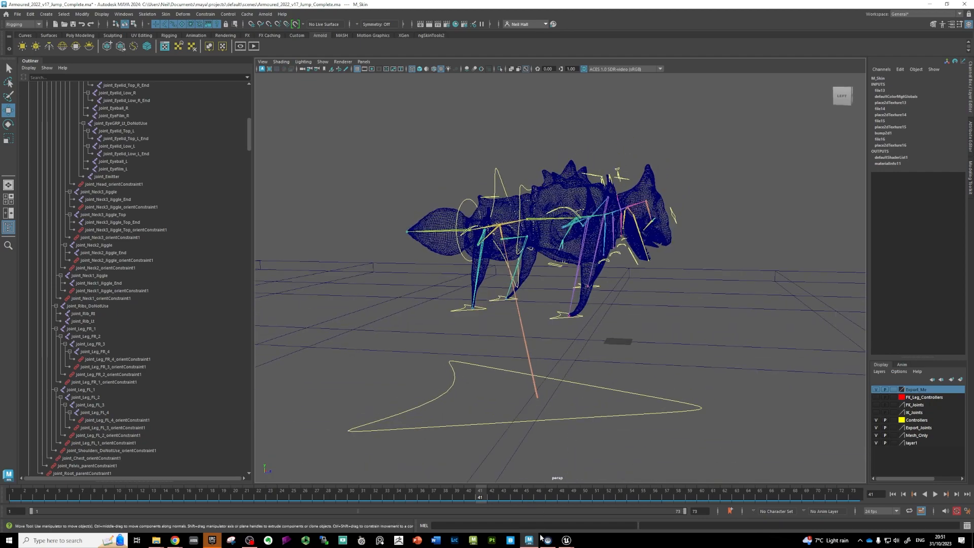
# - Switch to Unreal's Jump_Montage and scrub back through Armour_Jump_Start to examine the take-off poses
pyautogui.moveTo(568, 541)
pyautogui.click(583, 500)
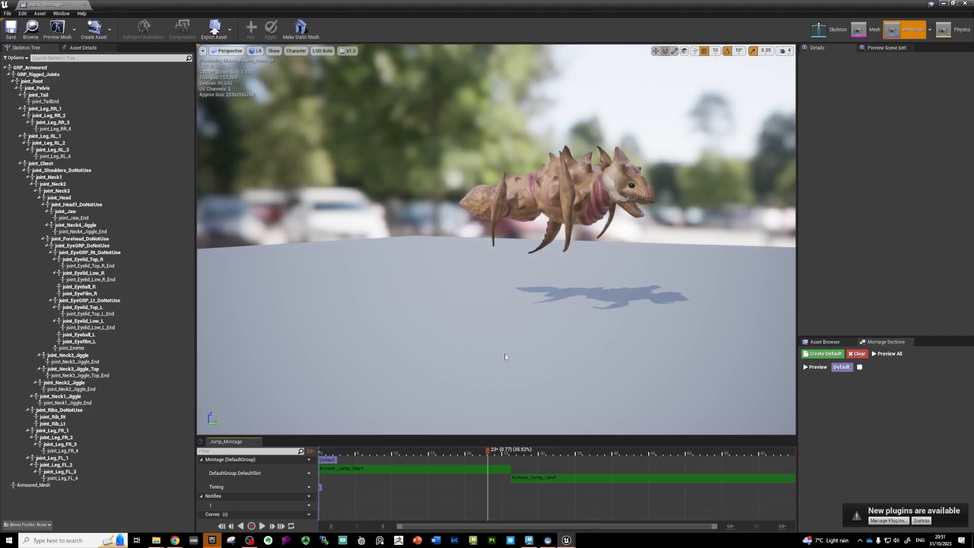
pyautogui.moveTo(488, 451); pyautogui.dragTo(394, 456)
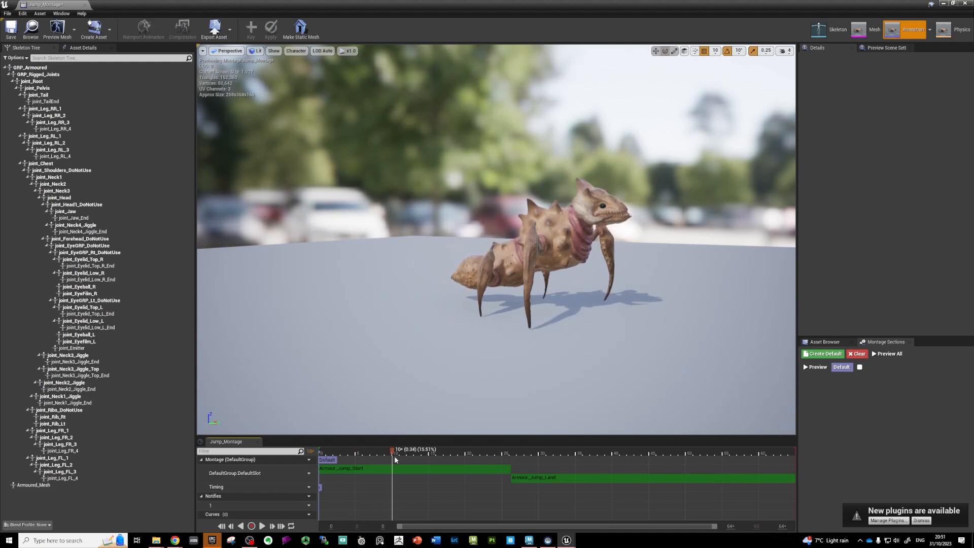
# - Open Armour_Jump_Start from the montage's available assets and play it
pyautogui.click(823, 342)
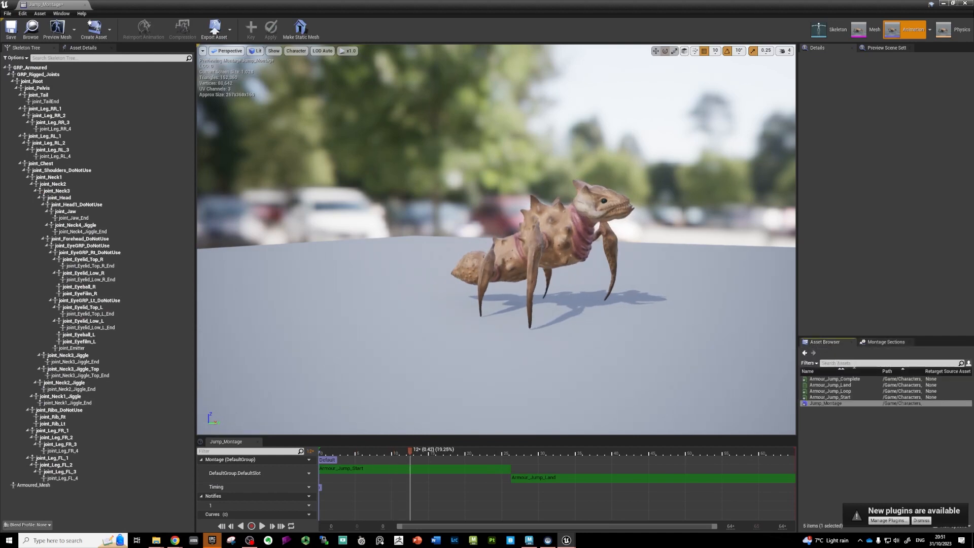
pyautogui.click(824, 397)
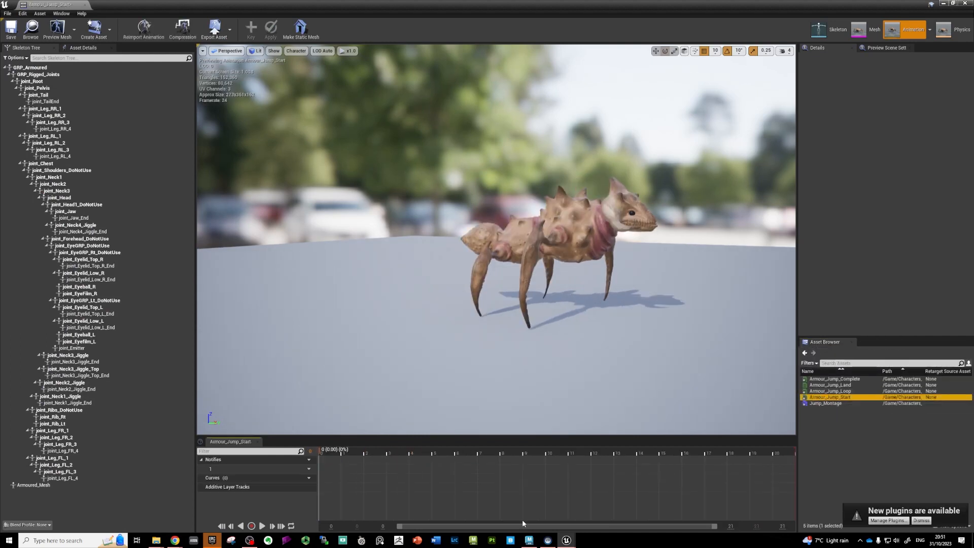
pyautogui.click(264, 527)
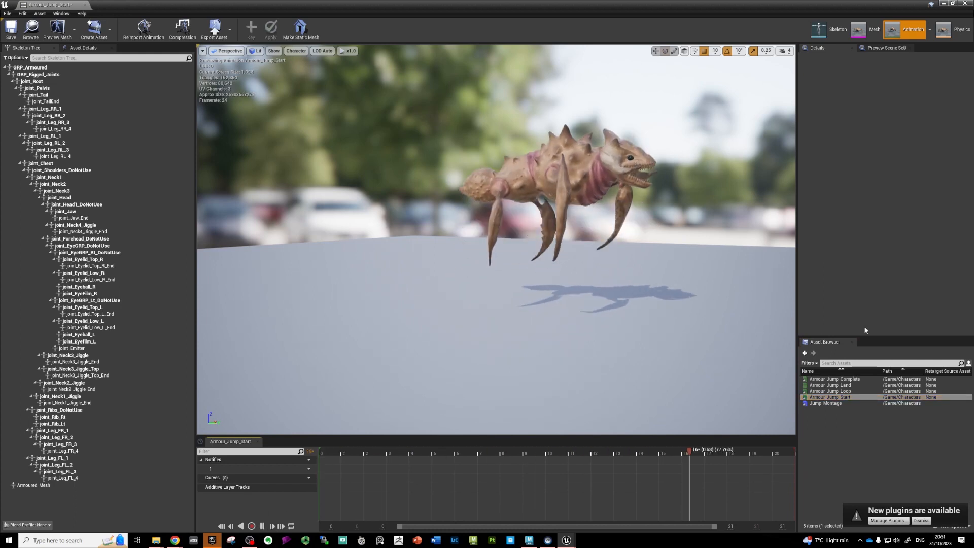
# - Preview Armour_Jump_Loop, Armour_Jump_Land and Armour_Jump_Complete in turn, examining the complete jump from an adjusted side view
pyautogui.click(825, 391)
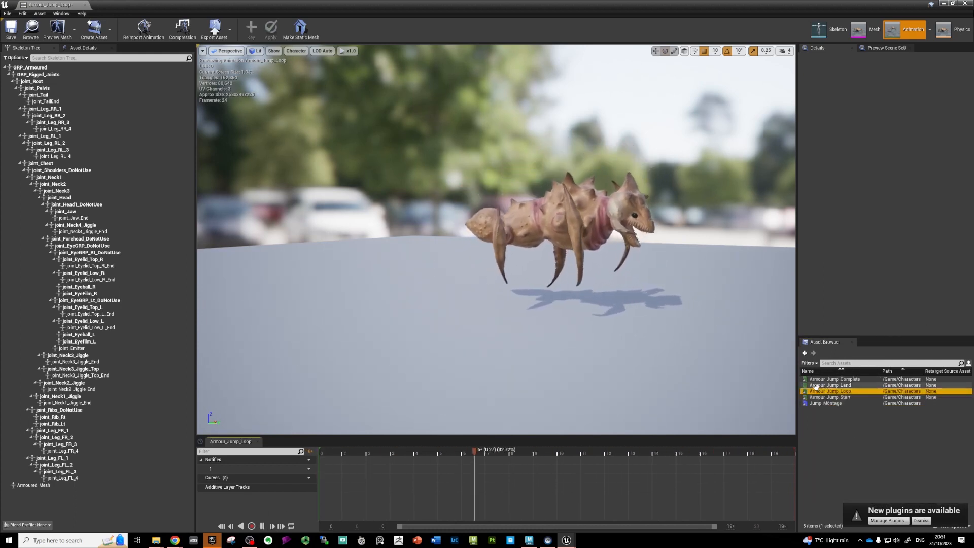
pyautogui.click(847, 385)
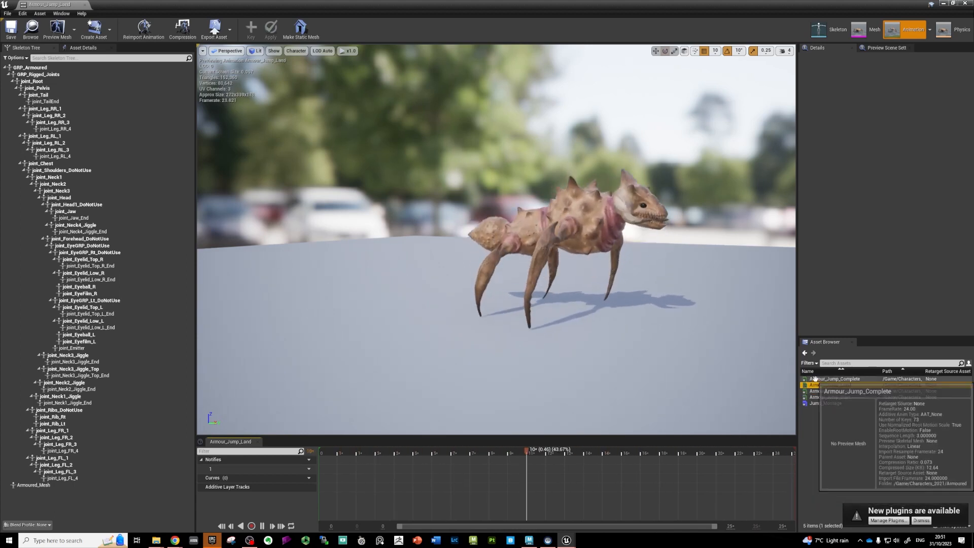
pyautogui.click(834, 379)
pyautogui.moveTo(549, 354); pyautogui.dragTo(512, 373, button='middle')
pyautogui.moveTo(549, 354)
pyautogui.mouseDown(button='right')
pyautogui.moveTo(606, 355)
pyautogui.moveTo(543, 354)
pyautogui.moveTo(557, 354)
pyautogui.moveTo(558, 332)
pyautogui.moveTo(564, 382)
pyautogui.moveTo(522, 374)
pyautogui.moveTo(536, 390)
pyautogui.moveTo(551, 366)
pyautogui.moveTo(556, 372)
pyautogui.mouseUp(button='right')
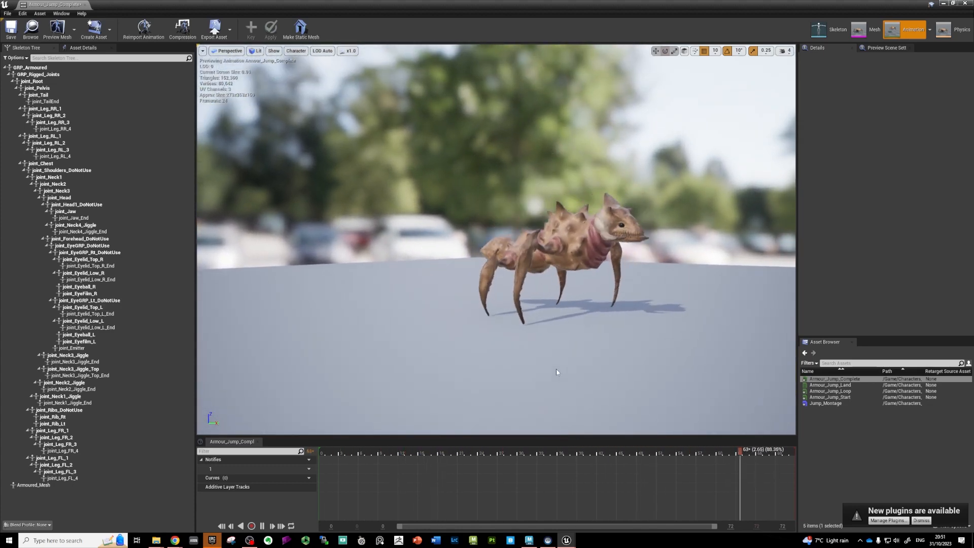